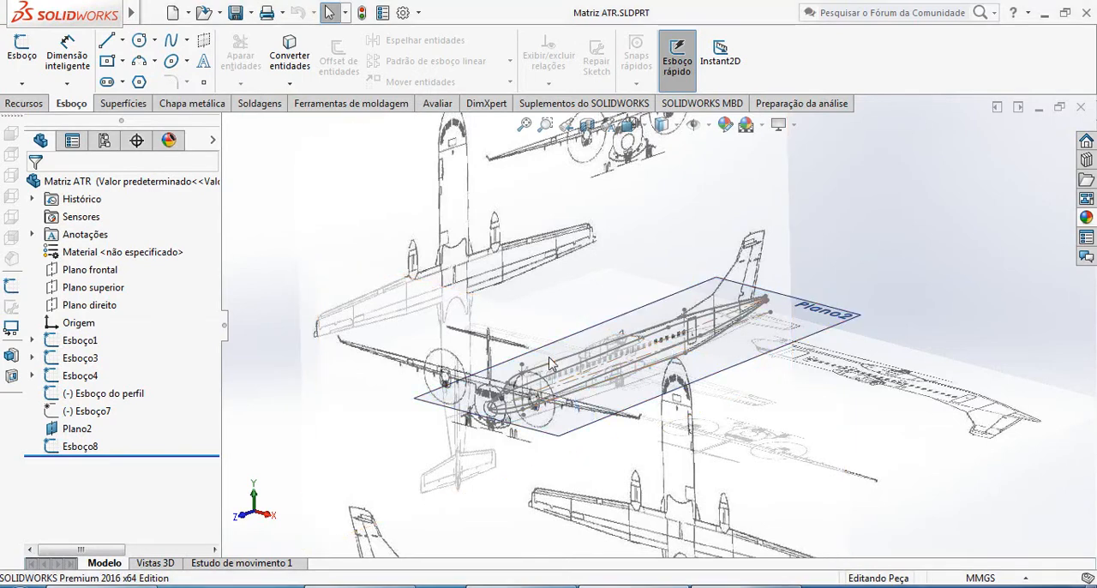
# - Open the fuselage side profile sketch (Esboço do perfil) for editing
pyautogui.click(563, 361)
pyautogui.scroll(-2, 531, 386)
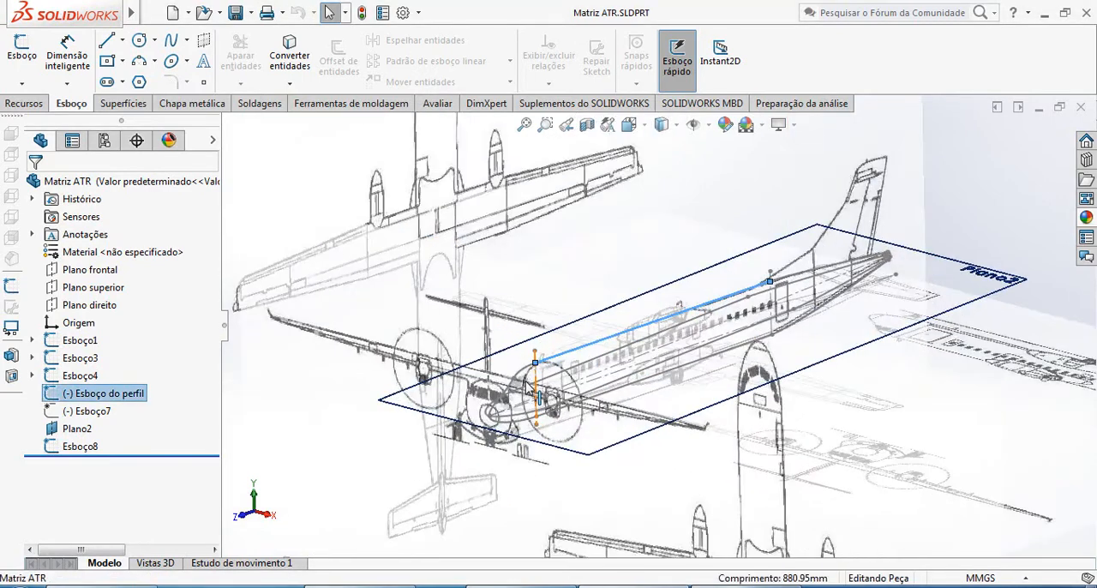
pyautogui.scroll(-2, 572, 374)
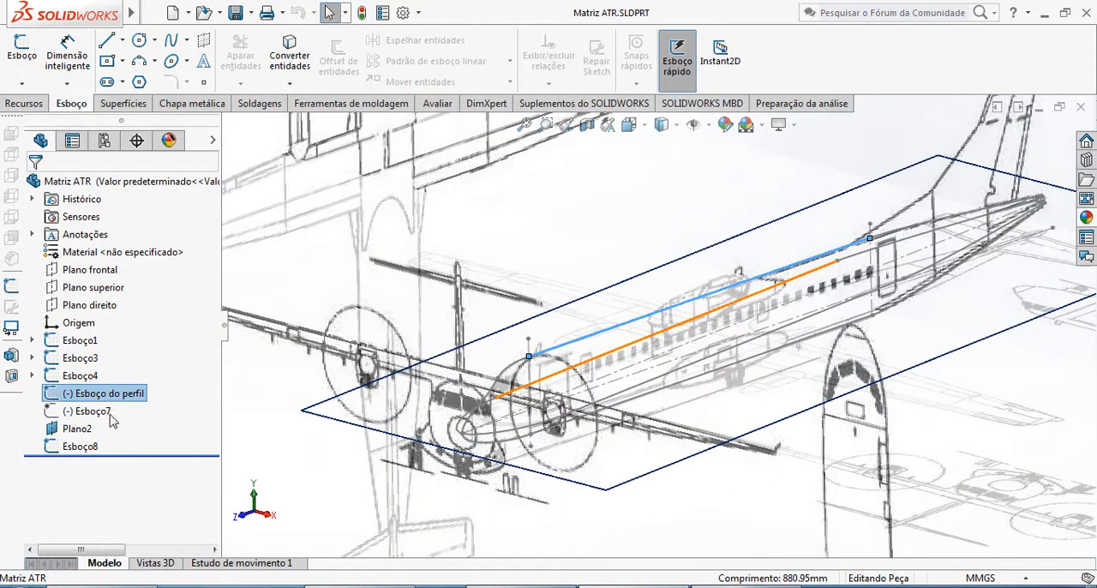
pyautogui.click(573, 341)
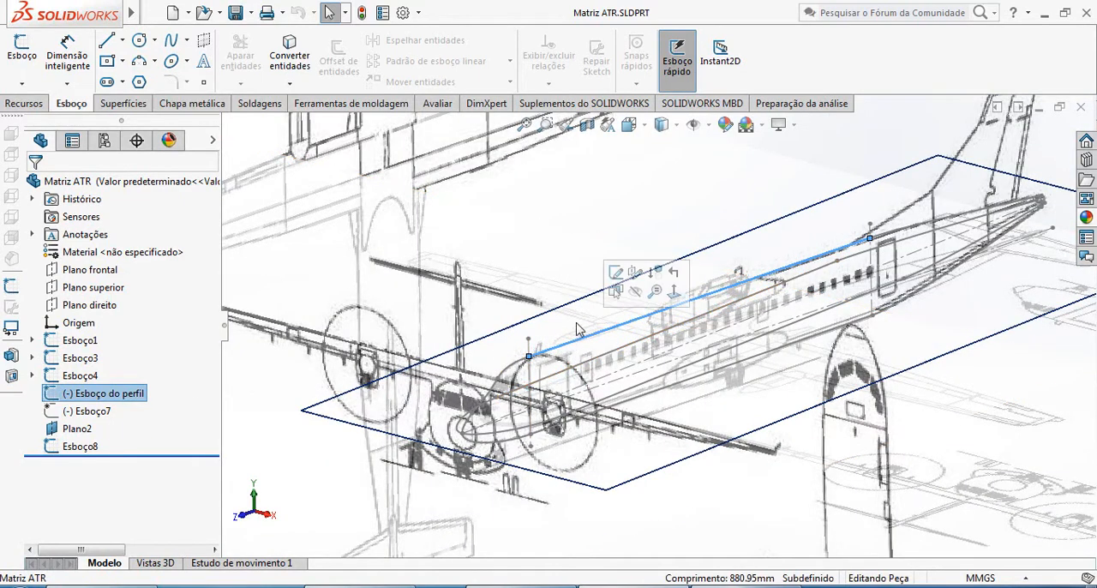
pyautogui.click(619, 272)
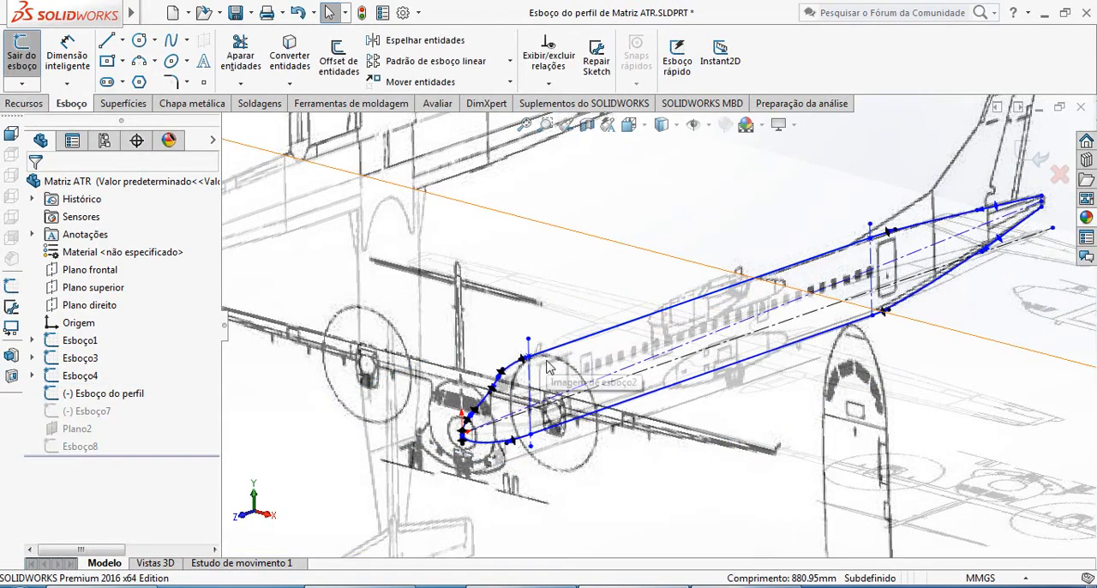
# - Sketch a vertical centerline about 63 mm long across the nose, starting at the upper profile point and passing the lower curve
pyautogui.hotkey('ctrl', '8')
pyautogui.scroll(-6, 578, 372)
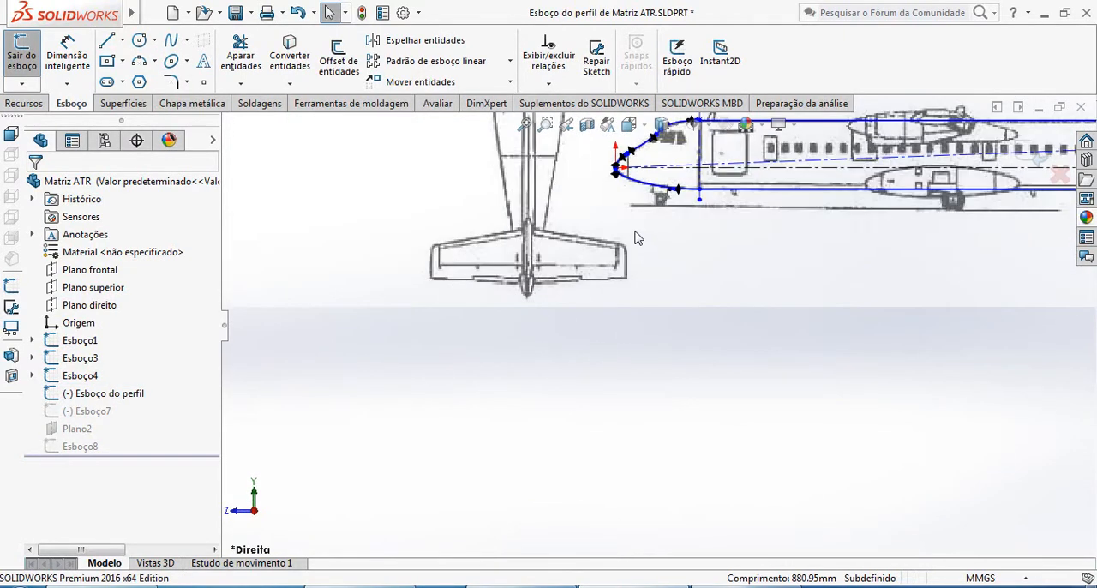
pyautogui.scroll(-8, 638, 238)
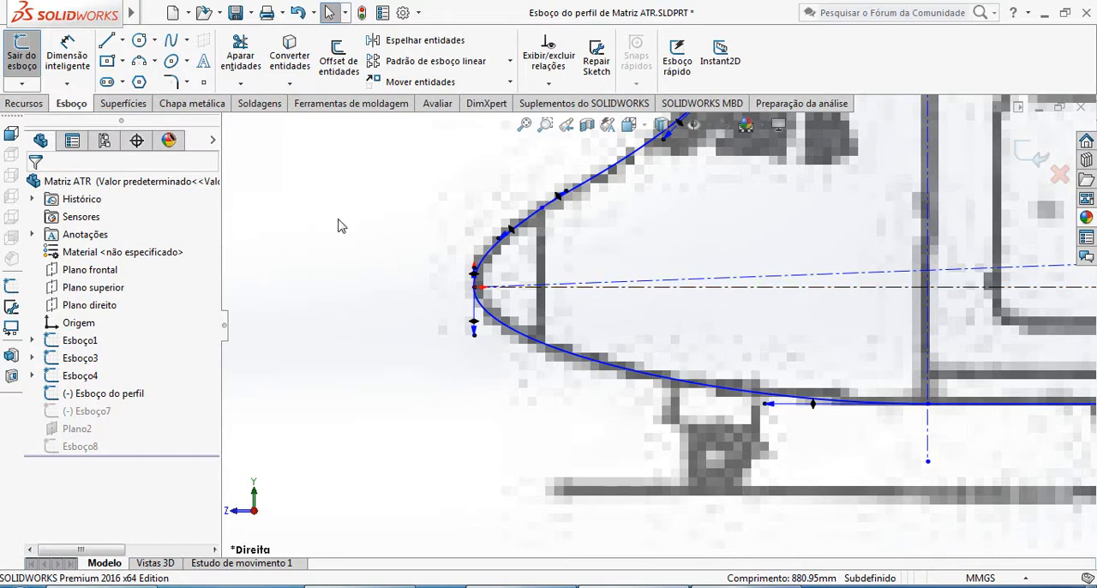
pyautogui.click(122, 42)
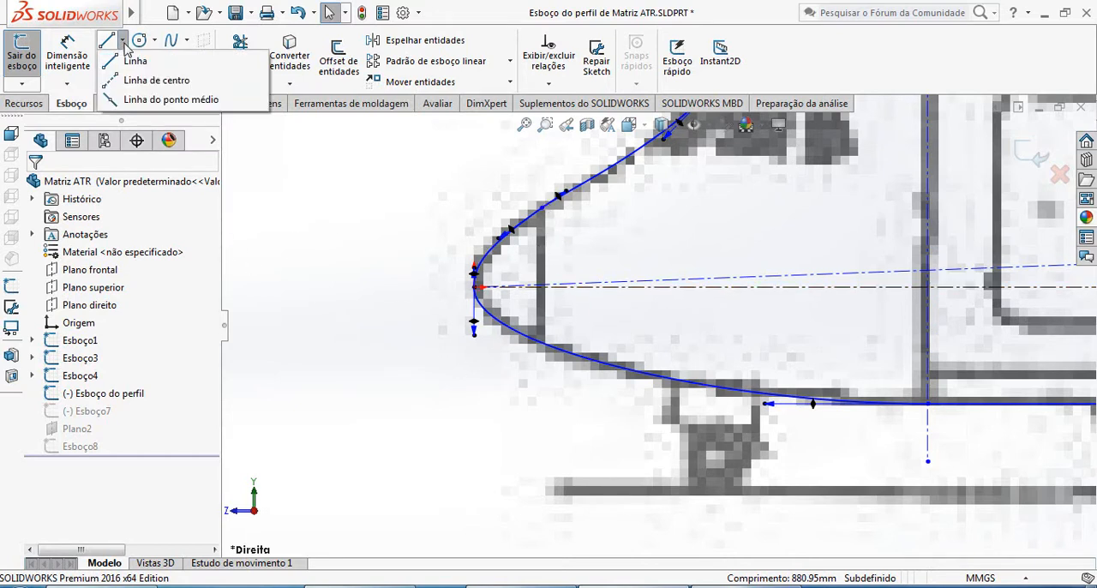
pyautogui.click(140, 81)
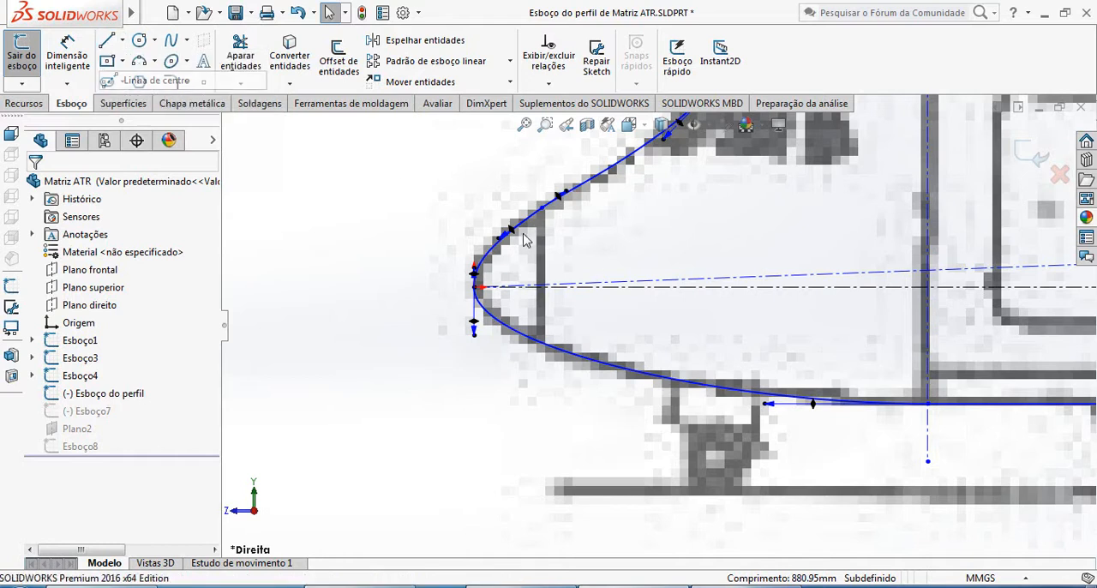
pyautogui.click(537, 367)
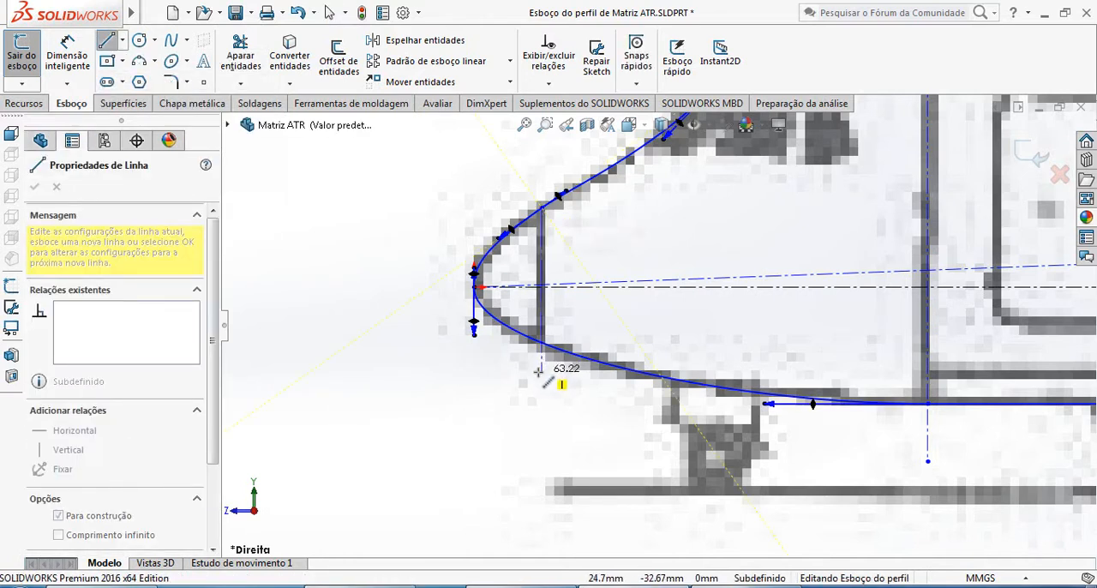
pyautogui.click(539, 370)
pyautogui.press('Escape')
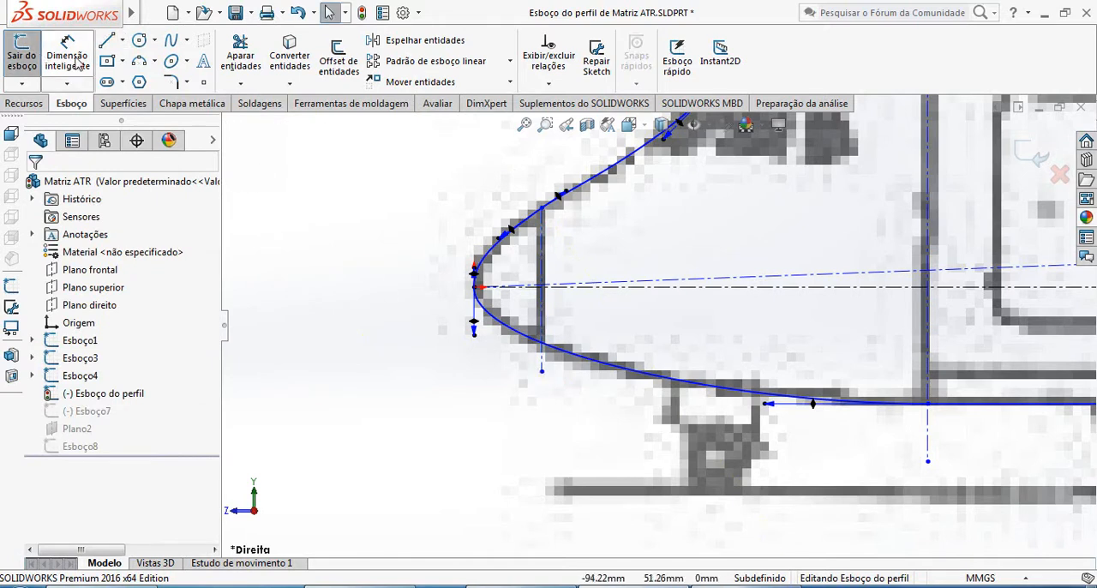
# - Trim away the upper and lower nose curves ahead of the vertical centerline
pyautogui.click(250, 74)
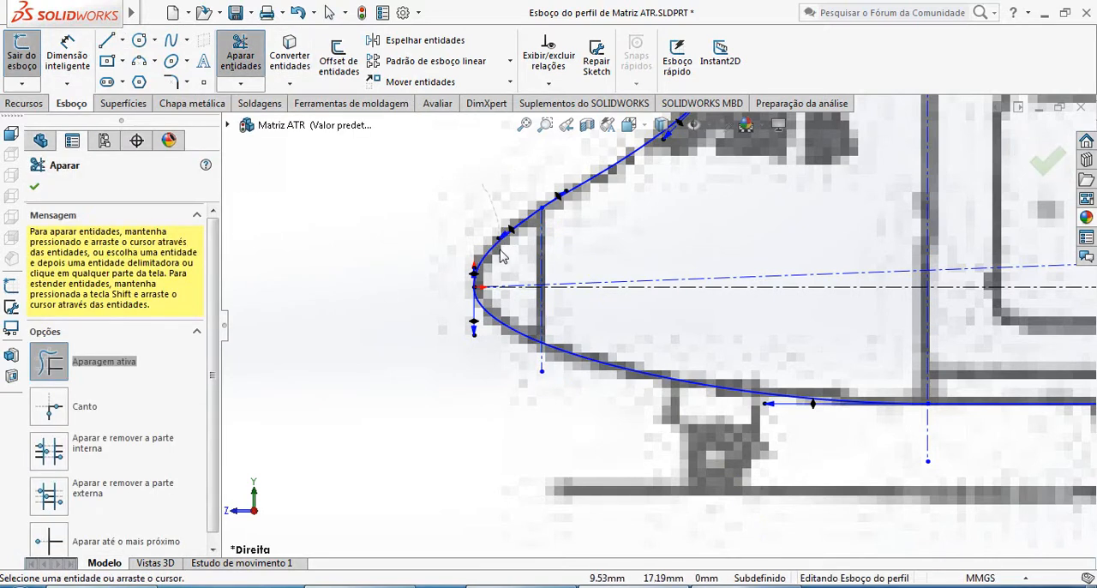
pyautogui.moveTo(502, 255); pyautogui.dragTo(494, 316)
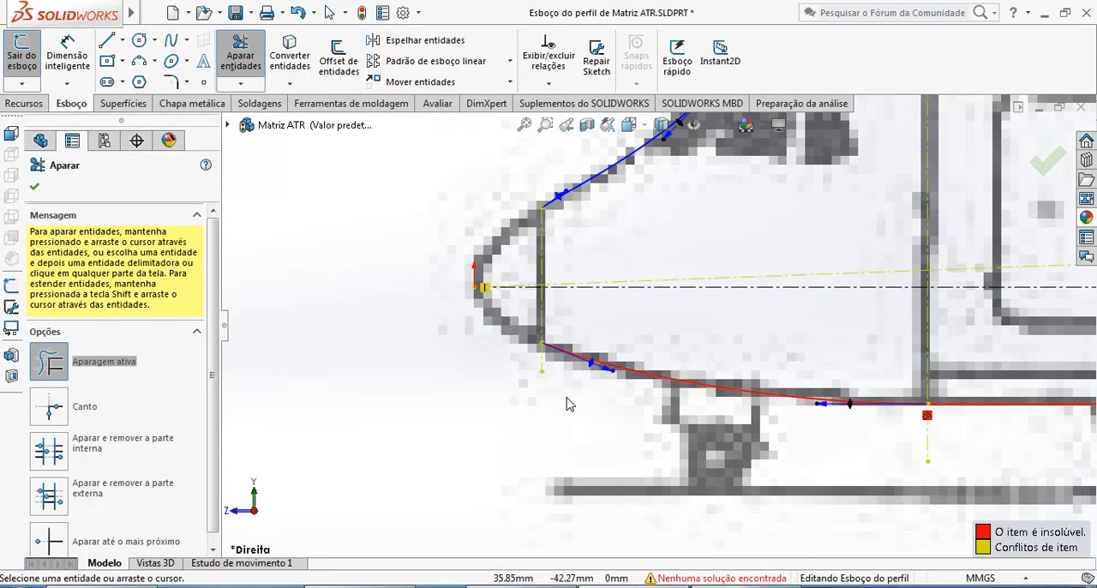
pyautogui.press('Escape')
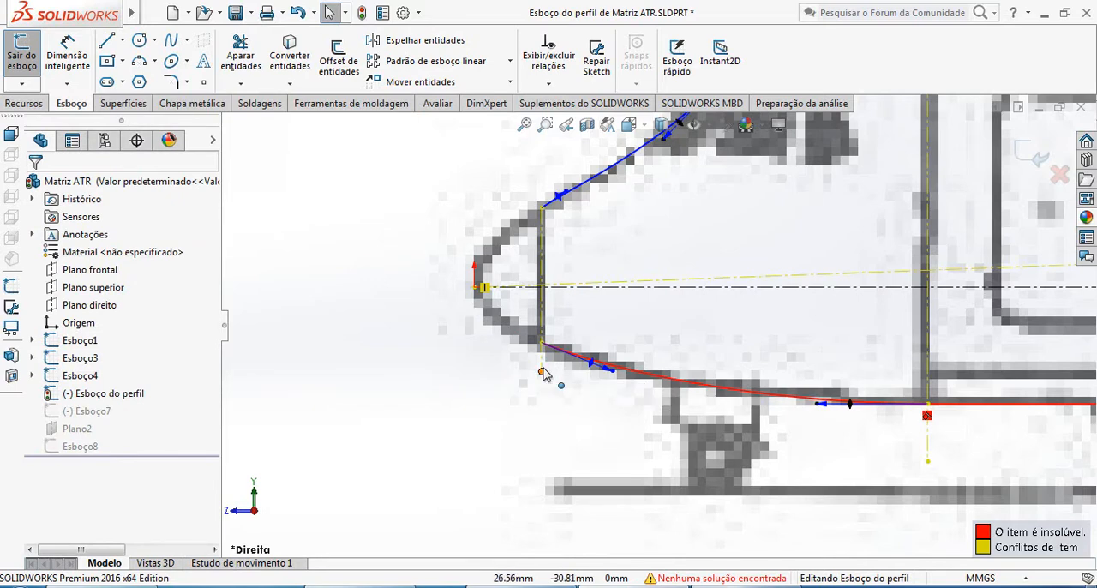
# - Examine the trimmed profile from nose to tail for conflicting entities and leave the Trim tool
pyautogui.click(240, 56)
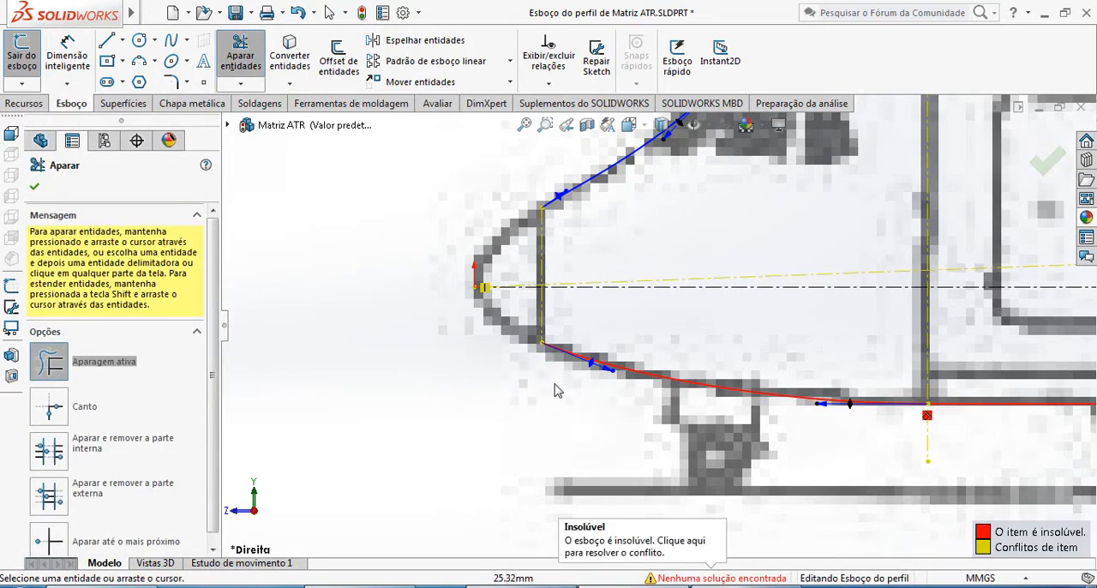
pyautogui.scroll(10, 660, 326)
pyautogui.scroll(-5, 939, 356)
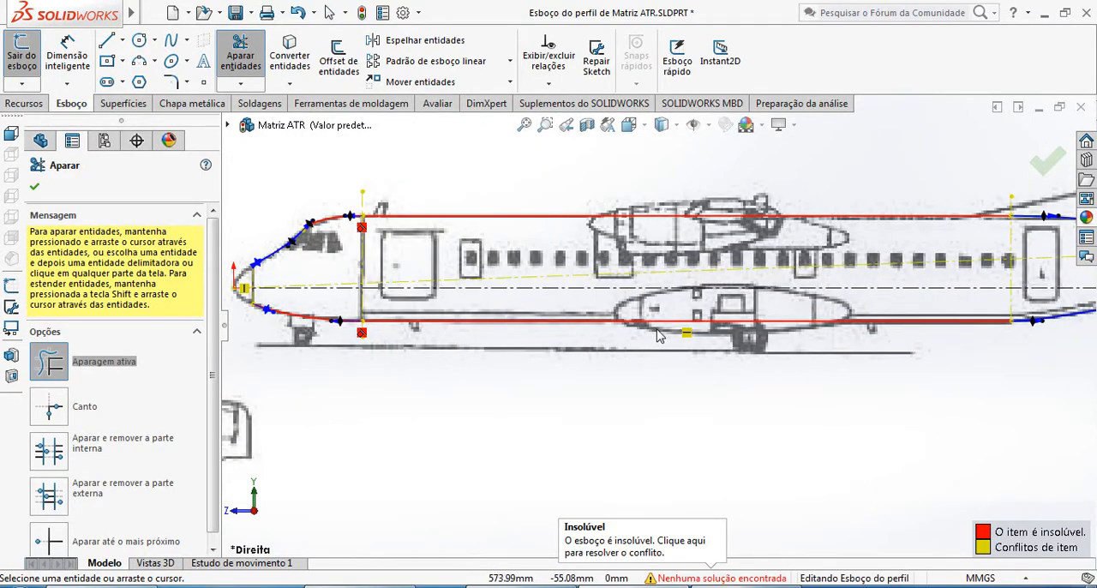
pyautogui.scroll(3, 658, 326)
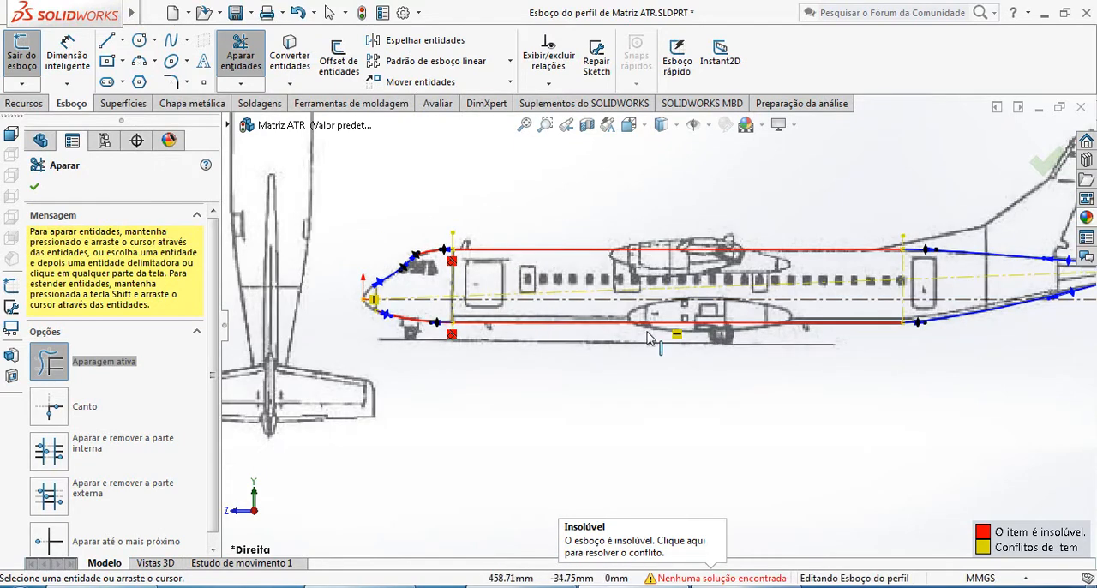
pyautogui.scroll(-6, 368, 296)
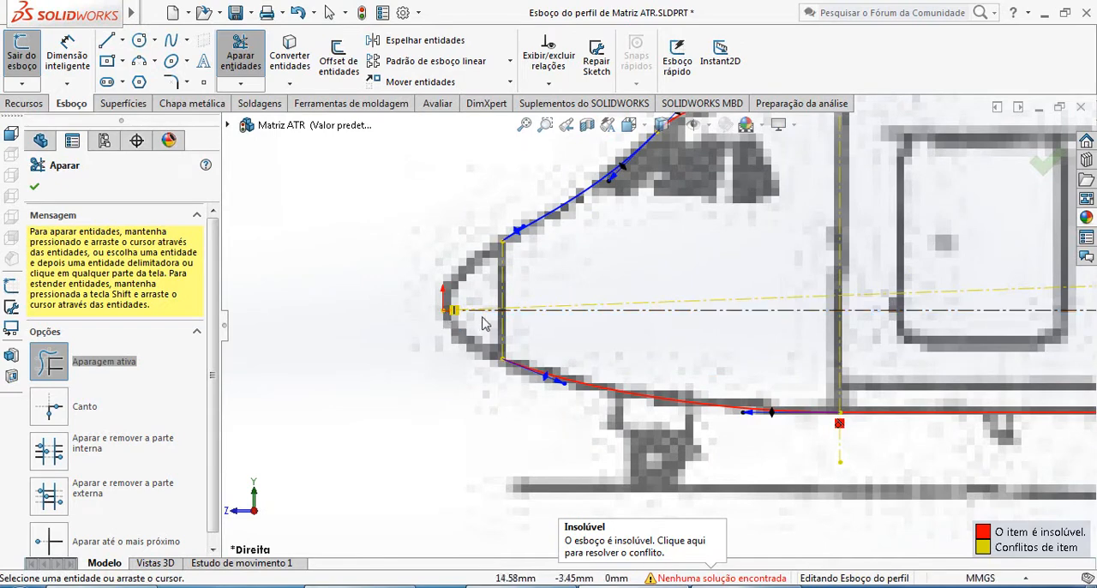
pyautogui.scroll(4, 718, 406)
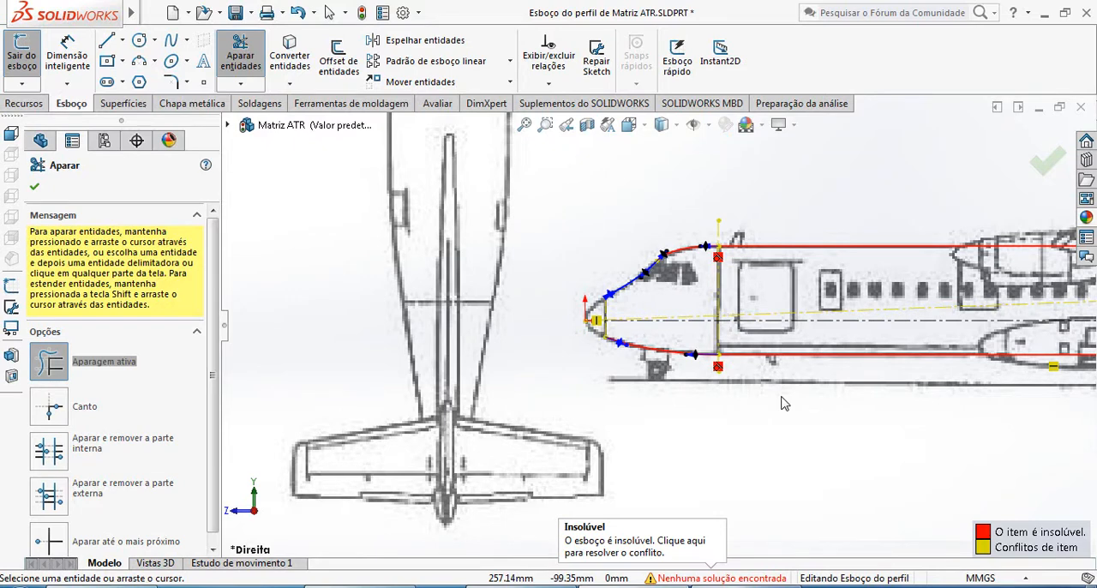
pyautogui.scroll(-2, 1024, 271)
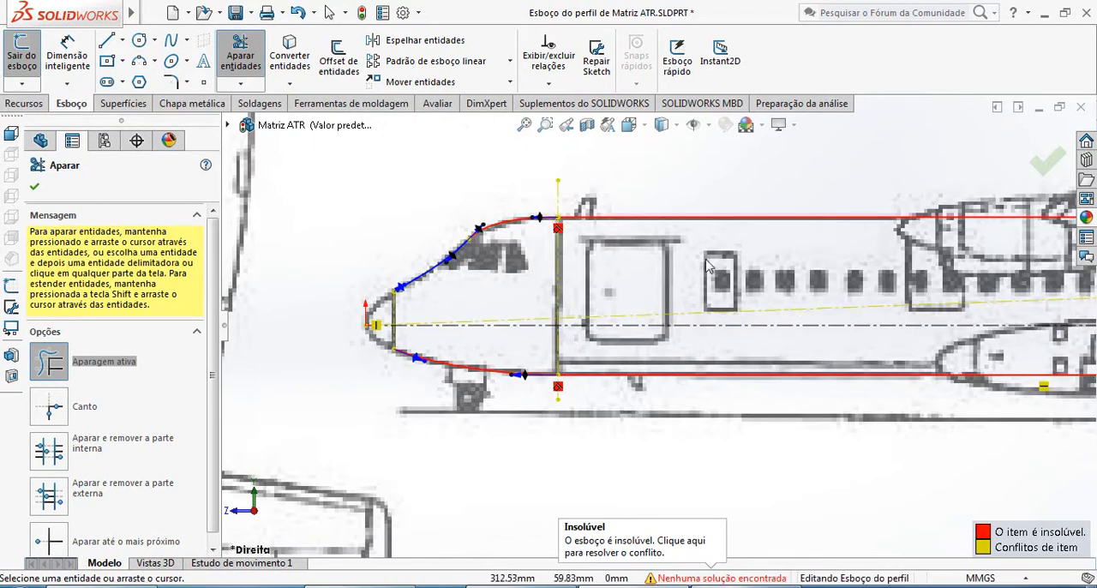
pyautogui.click(35, 191)
# - Delete all overdefined and unresolved relations from the fuselage profile sketch
pyautogui.click(662, 378)
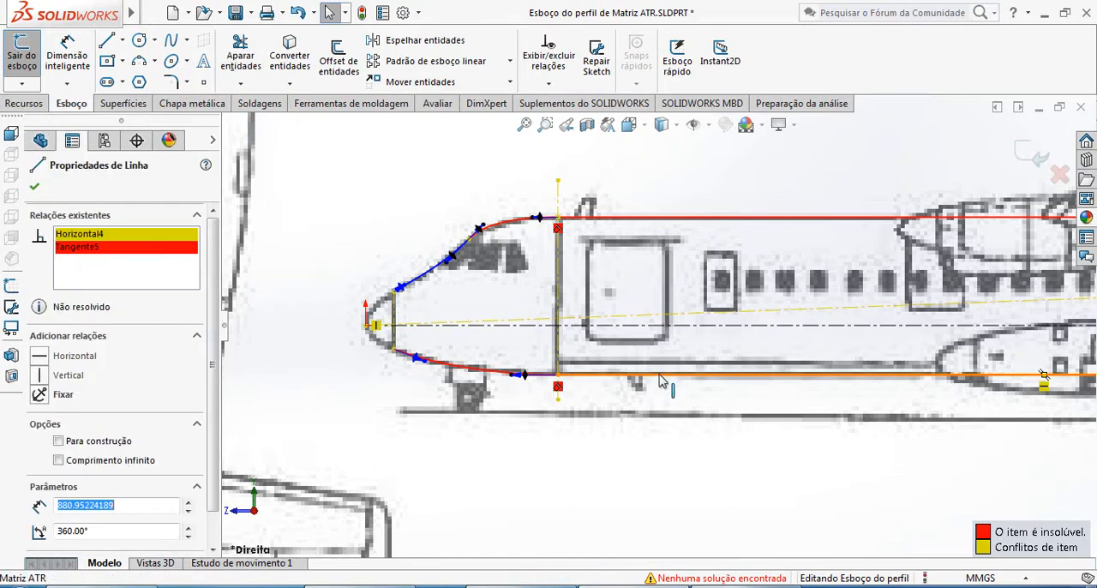
pyautogui.rightClick(662, 381)
pyautogui.click(426, 398)
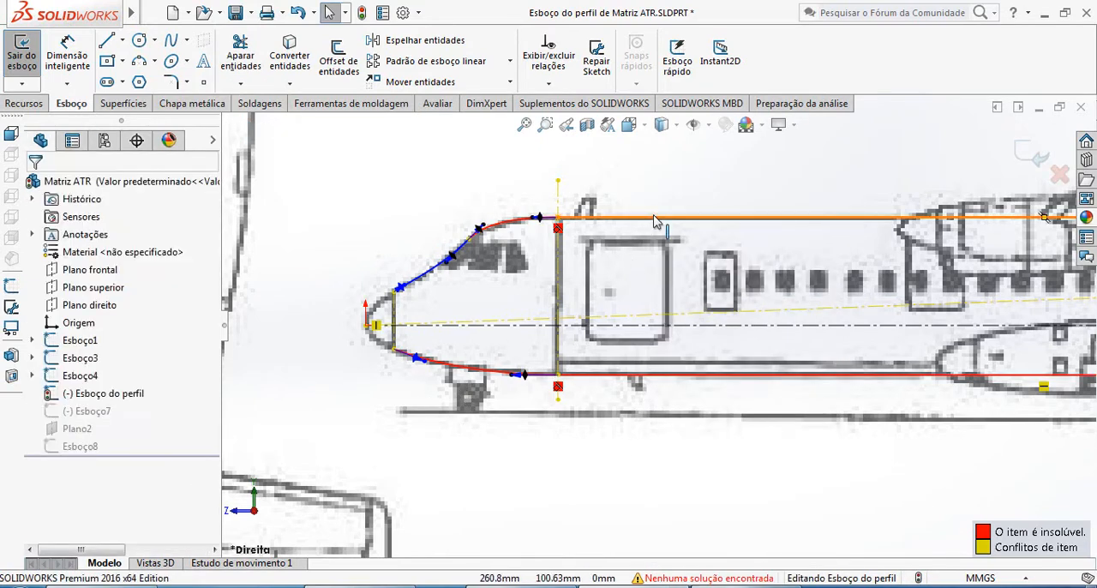
pyautogui.click(652, 217)
pyautogui.rightClick(652, 216)
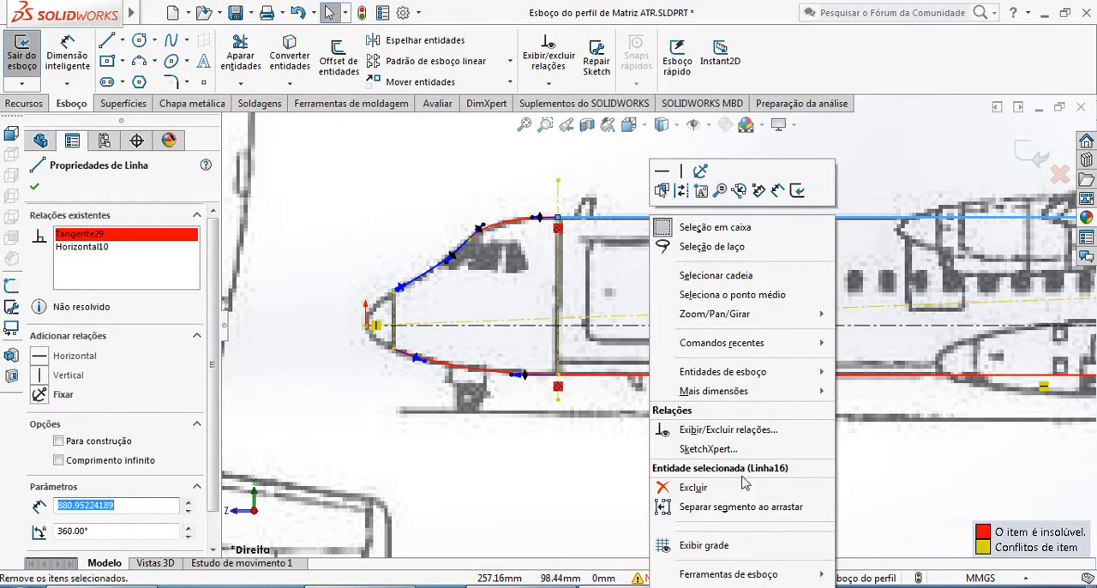
pyautogui.click(737, 430)
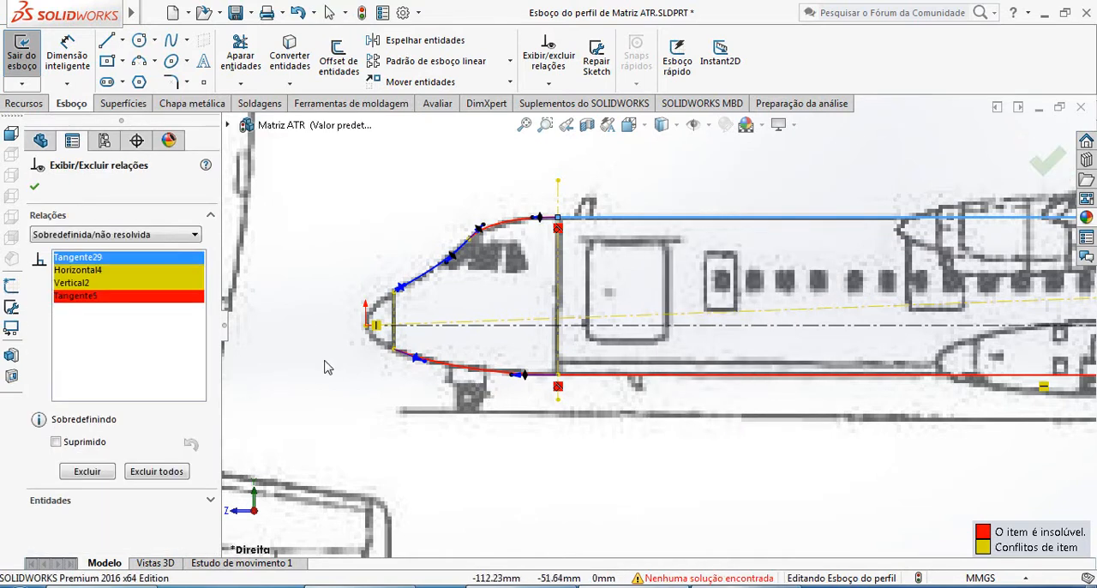
pyautogui.click(89, 271)
pyautogui.keyDown('shift'); pyautogui.click(92, 297); pyautogui.keyUp('shift')
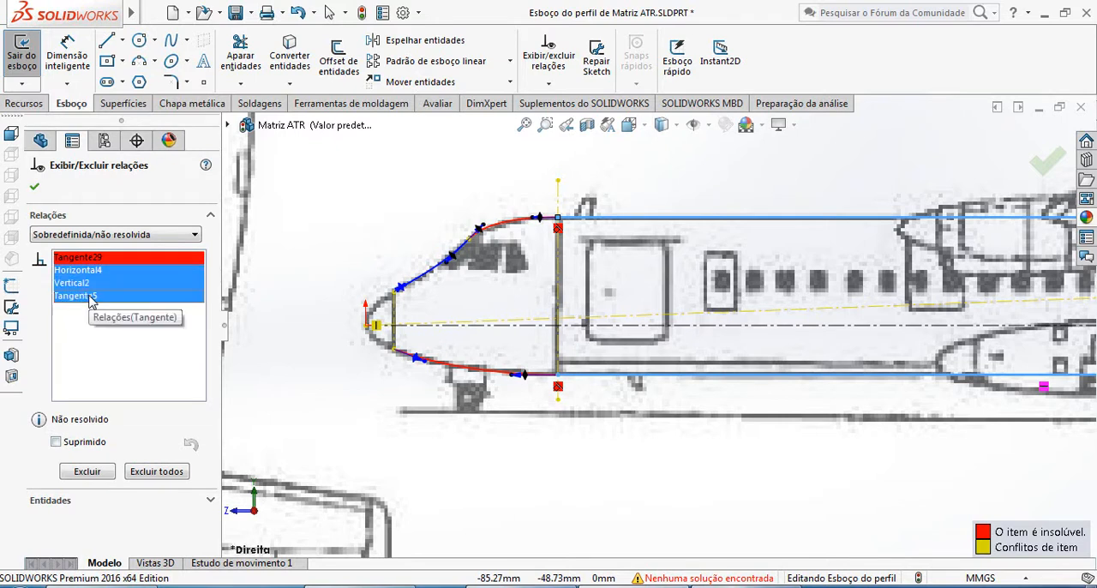
pyautogui.click(156, 471)
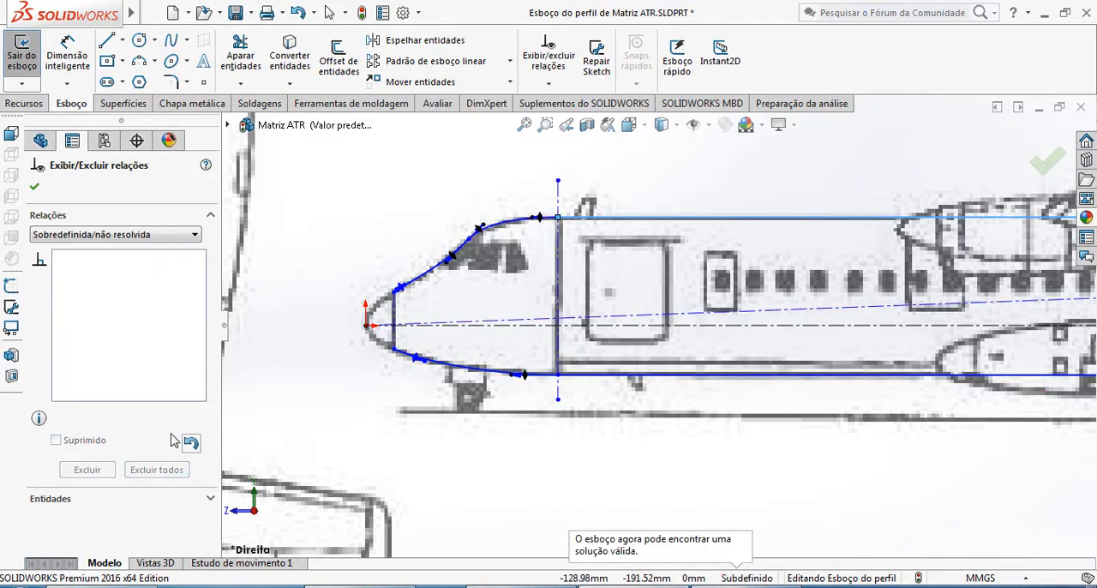
pyautogui.click(34, 188)
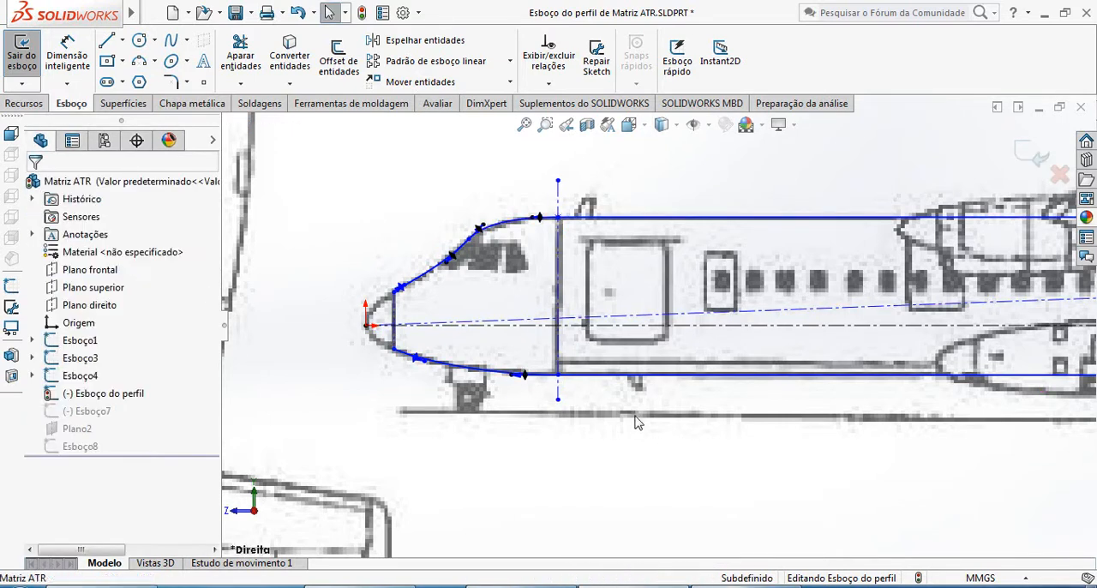
# - Place a sketch point where the upper nose curve meets the vertical centerline, and exit the profile sketch
pyautogui.scroll(5, 919, 392)
pyautogui.scroll(2, 919, 392)
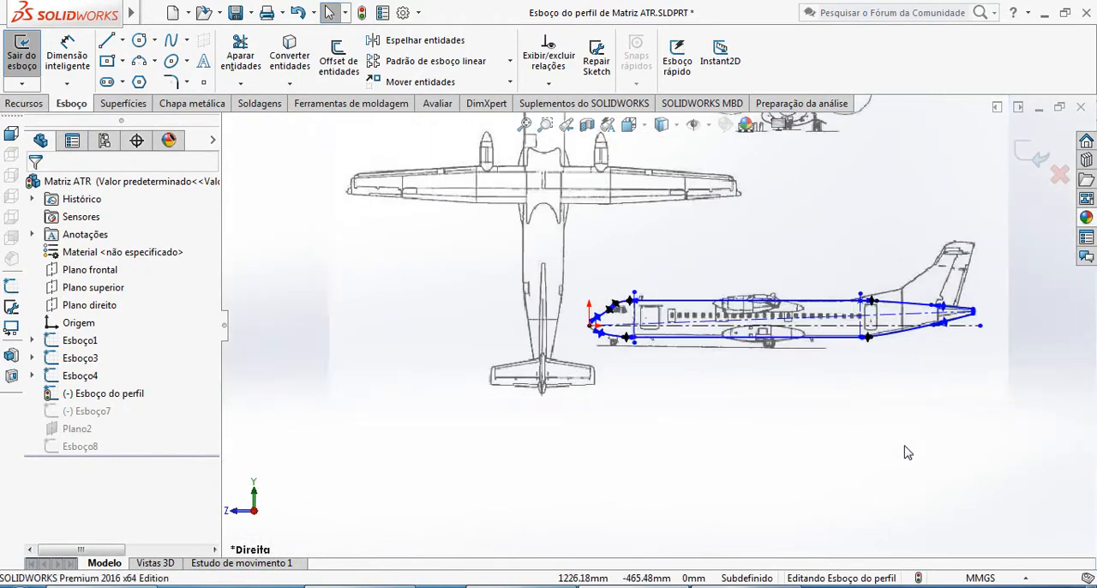
pyautogui.scroll(-6, 952, 326)
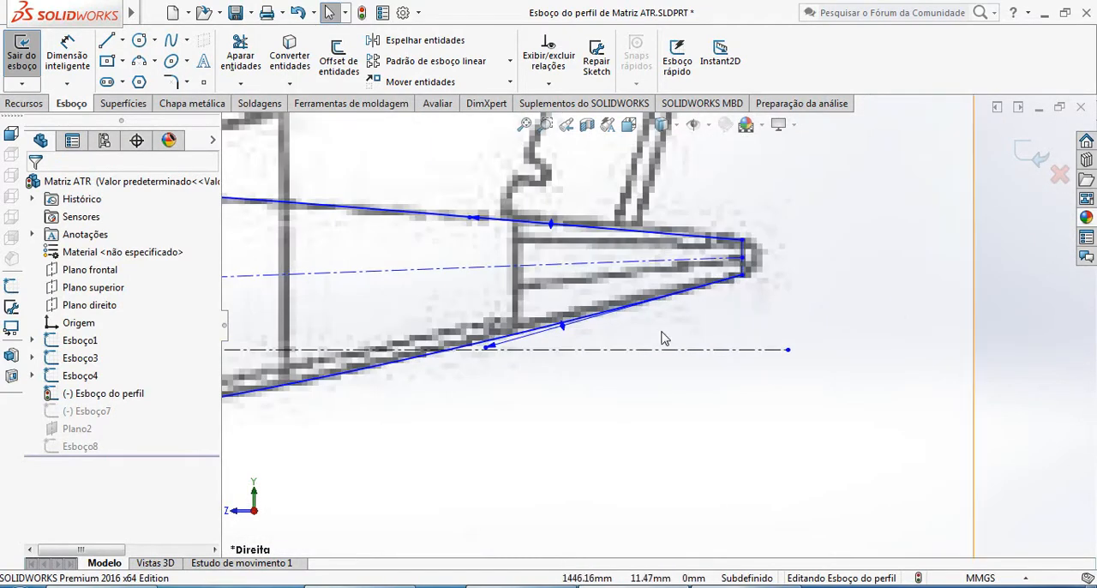
pyautogui.scroll(6, 587, 393)
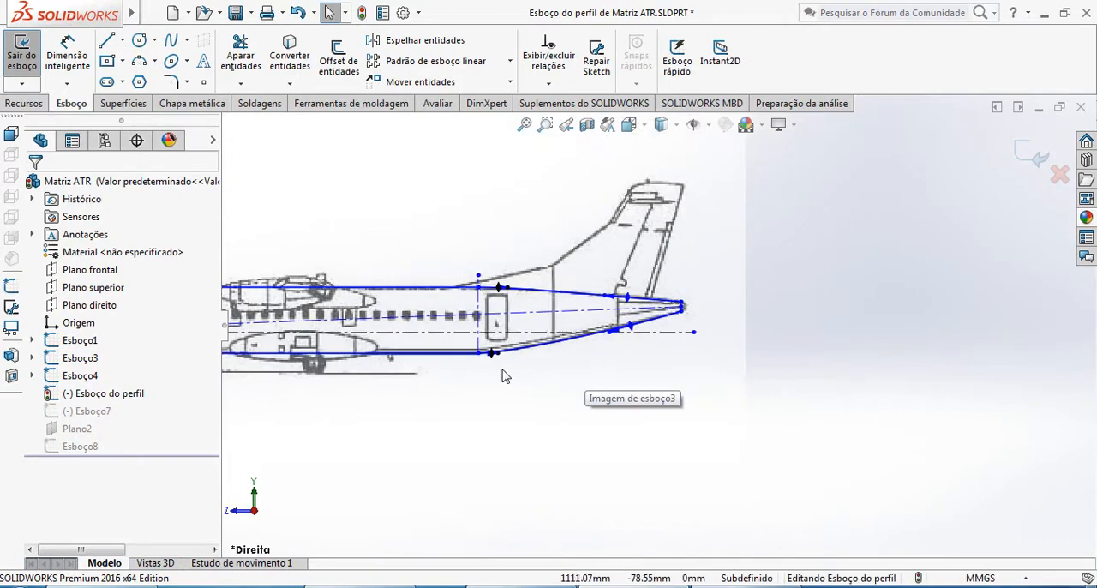
pyautogui.scroll(-6, 492, 356)
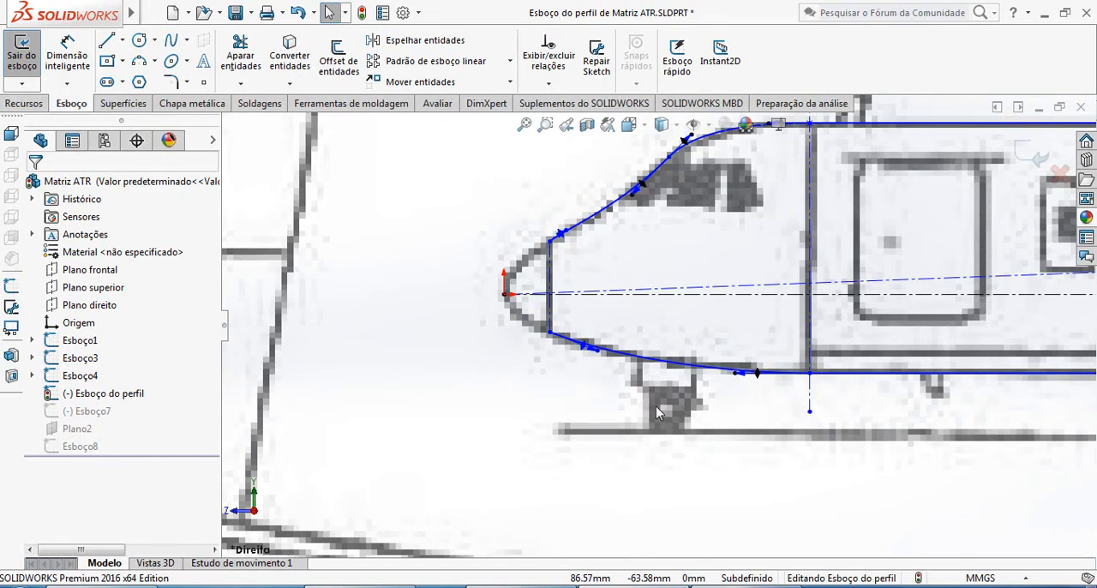
pyautogui.scroll(5, 656, 406)
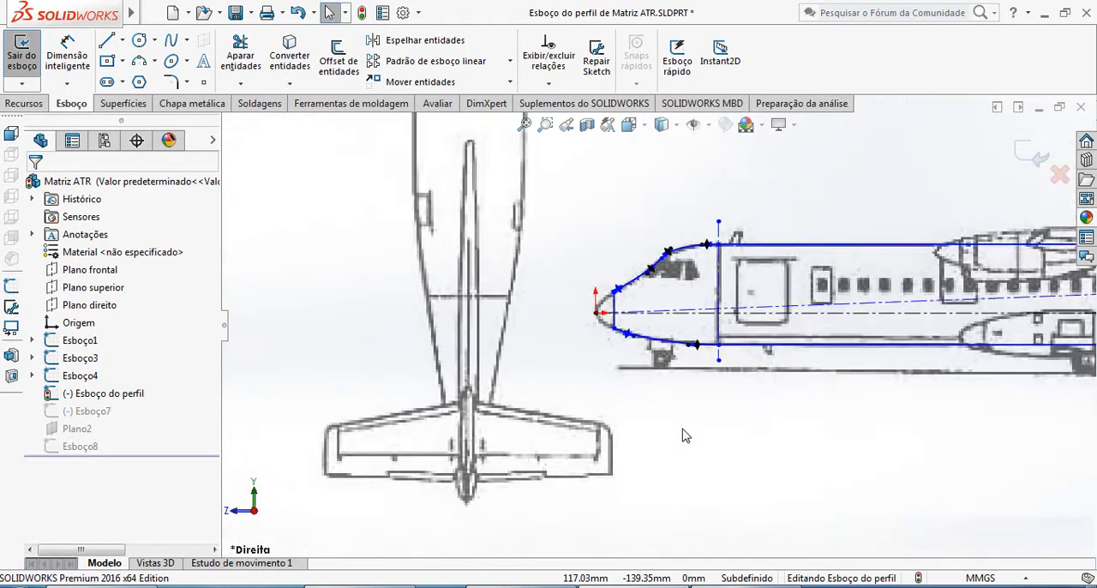
pyautogui.scroll(-5, 634, 309)
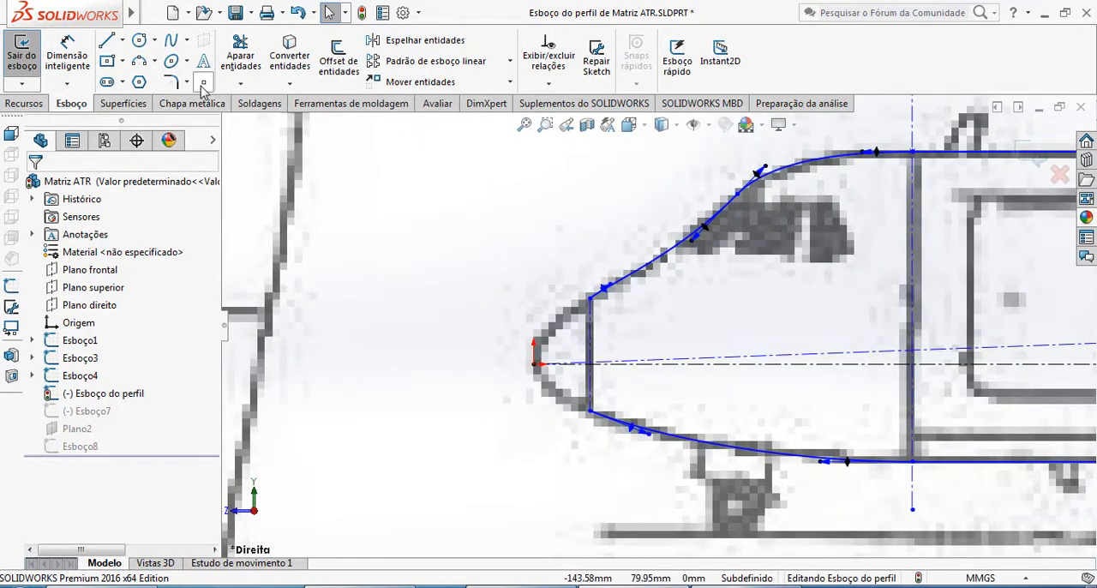
pyautogui.click(204, 83)
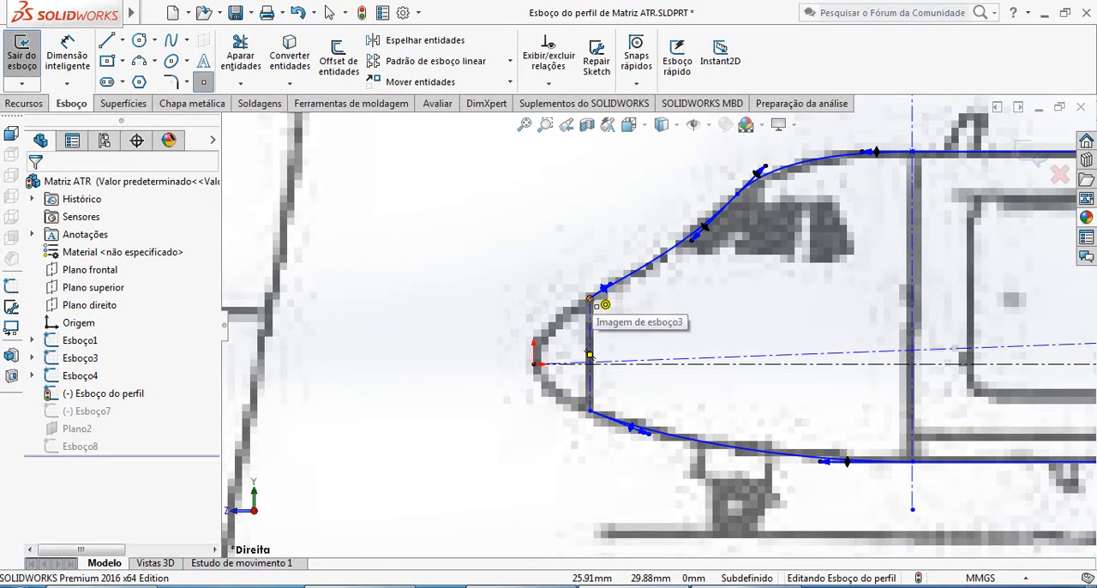
pyautogui.click(590, 300)
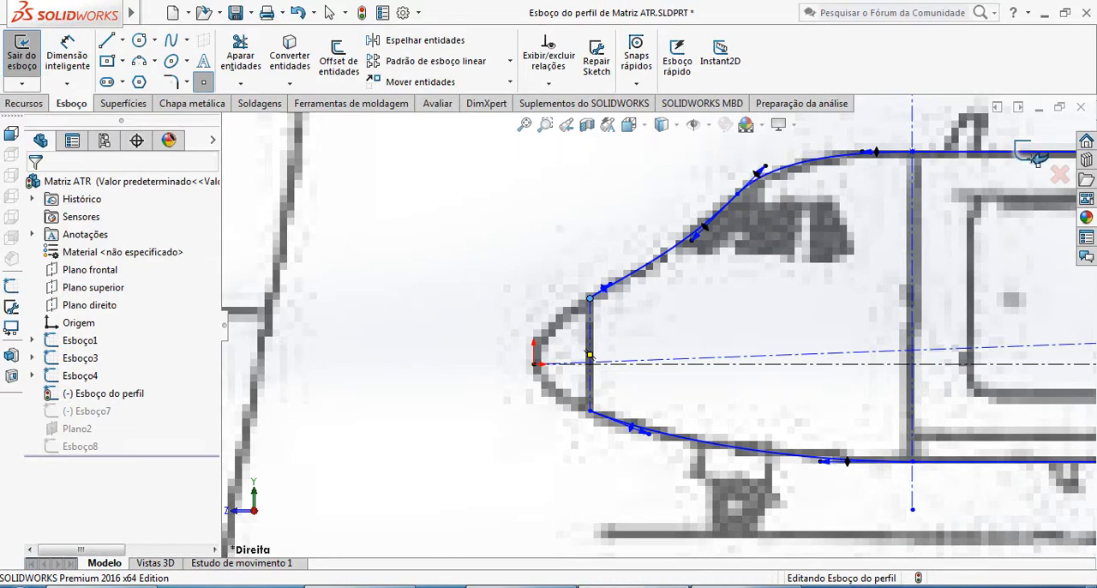
pyautogui.click(1035, 156)
pyautogui.scroll(-2, 582, 305)
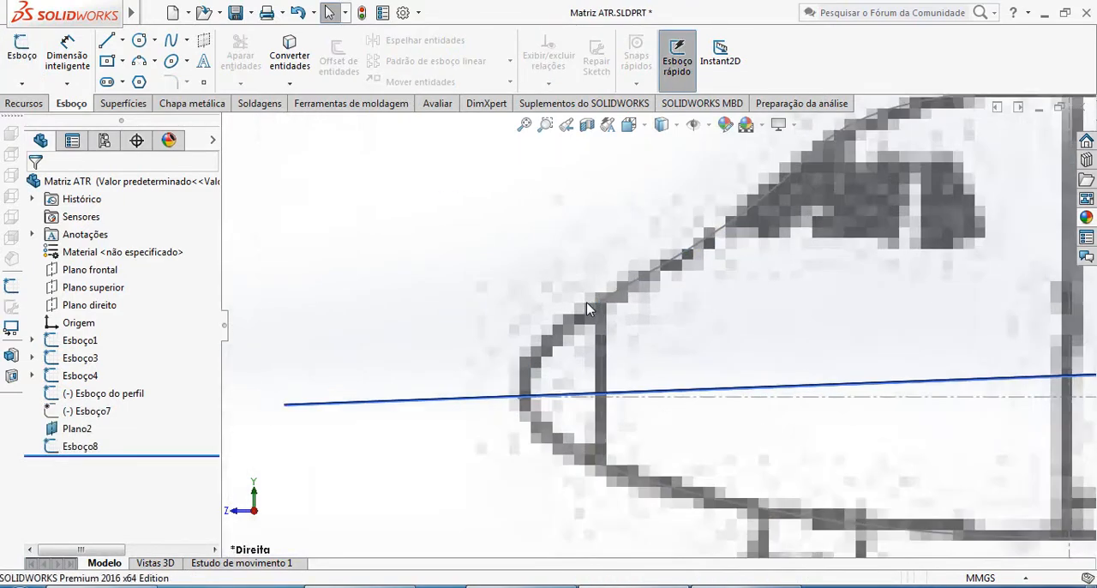
# - Open the fuselage's plan-view outline sketch (Esboço8) for editing
pyautogui.scroll(6, 664, 335)
pyautogui.moveTo(712, 334)
pyautogui.mouseDown(button='middle')
pyautogui.moveTo(723, 344)
pyautogui.moveTo(588, 306)
pyautogui.moveTo(612, 295)
pyautogui.mouseUp(button='middle')
pyautogui.rightClick(616, 294)
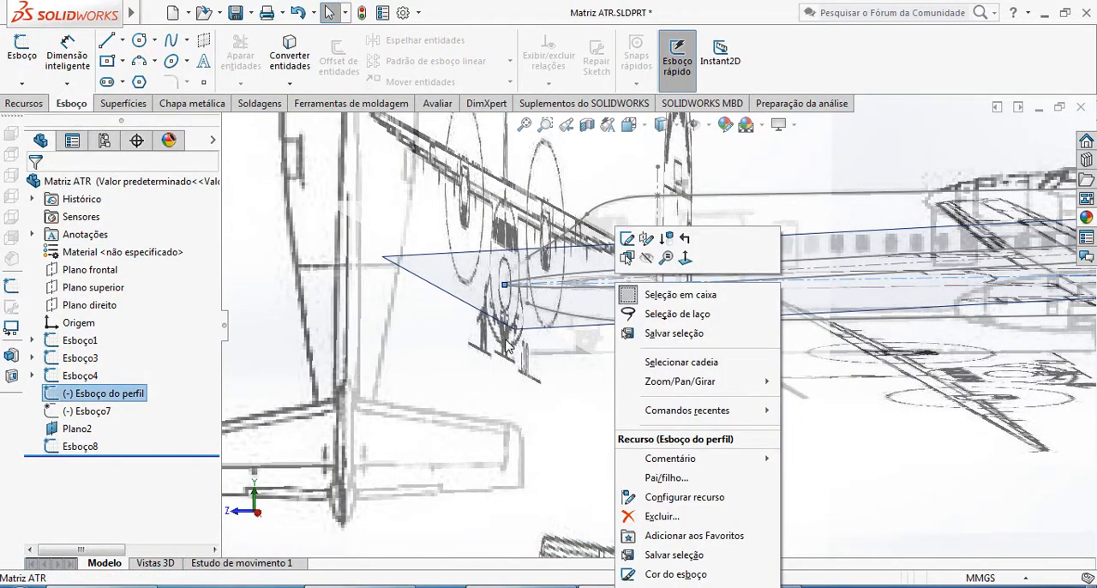
pyautogui.click(462, 468)
pyautogui.scroll(-3, 730, 315)
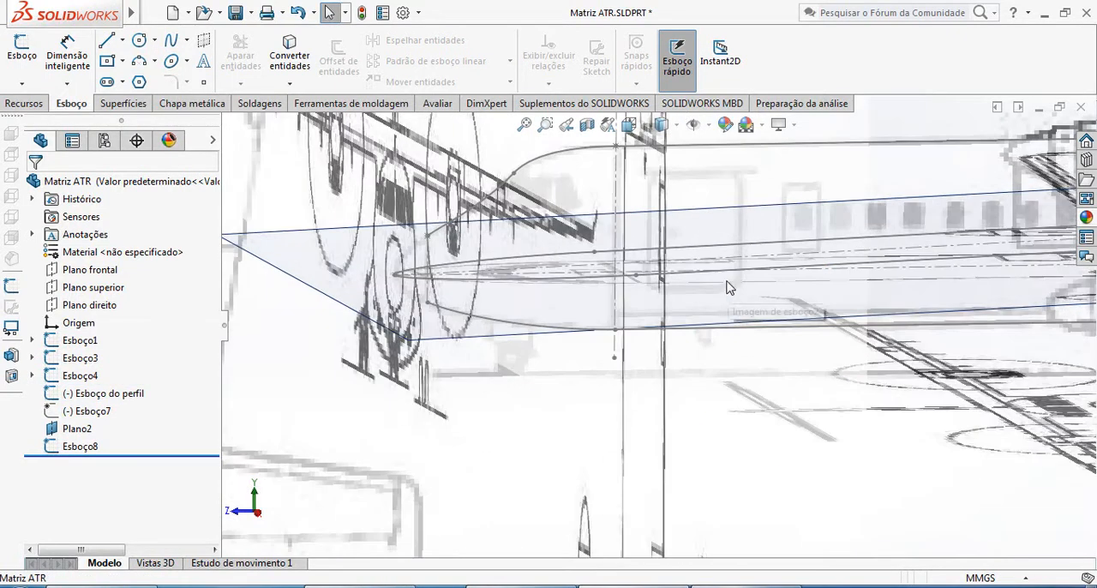
pyautogui.scroll(4, 598, 307)
pyautogui.scroll(-4, 592, 283)
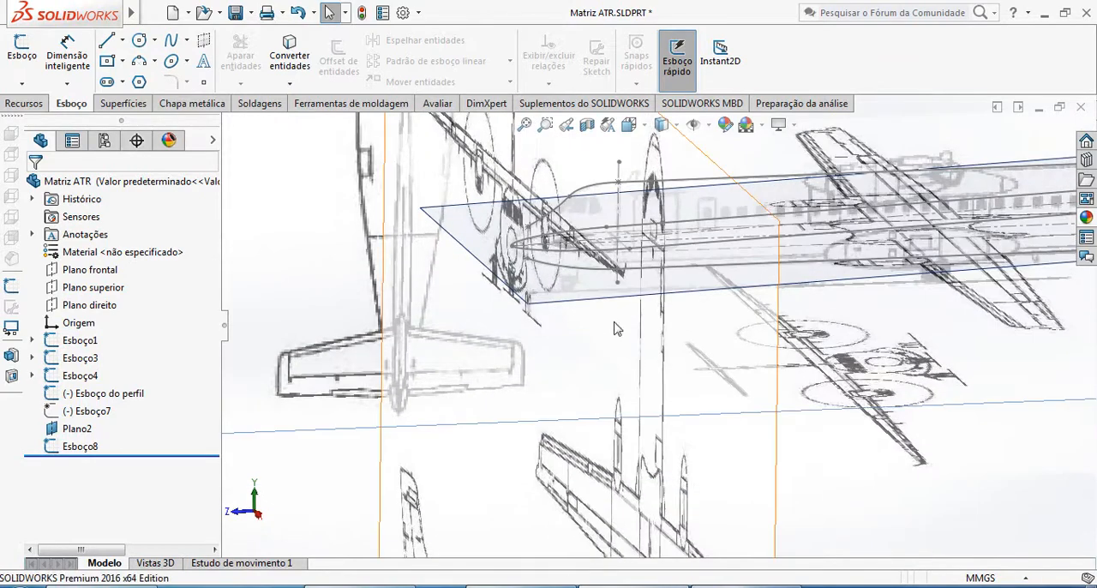
pyautogui.click(580, 246)
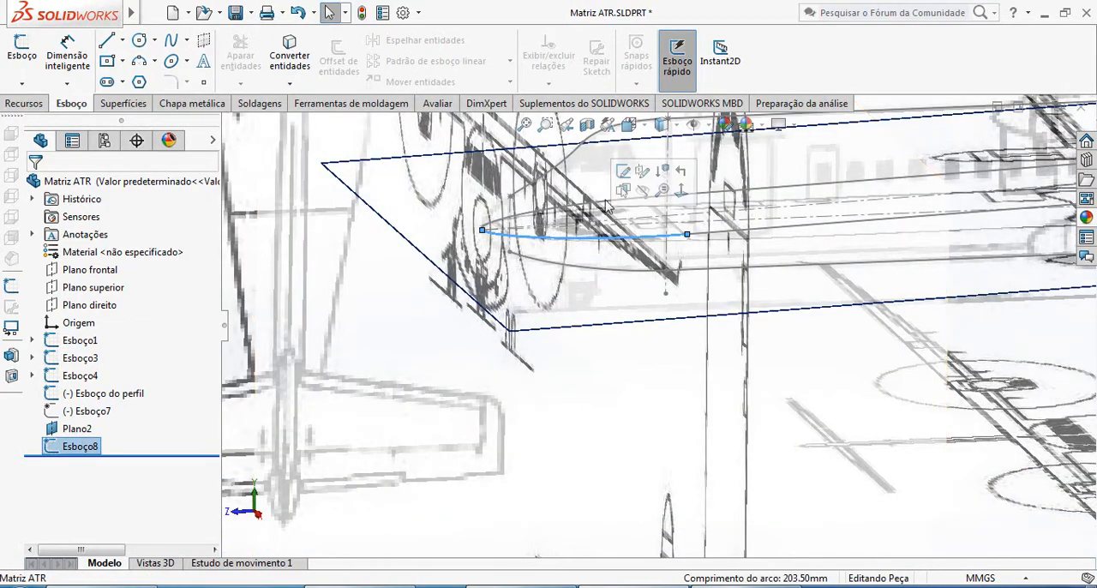
pyautogui.click(623, 172)
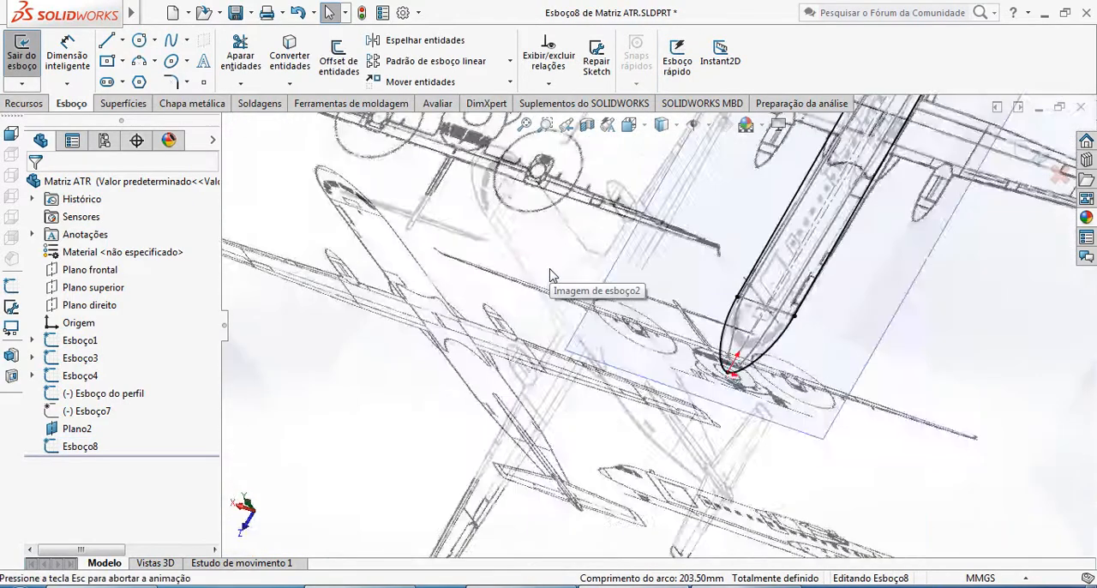
# - Convert the profile sketch's reference point near the nose tip into the plan-view outline sketch
pyautogui.scroll(-10, 735, 379)
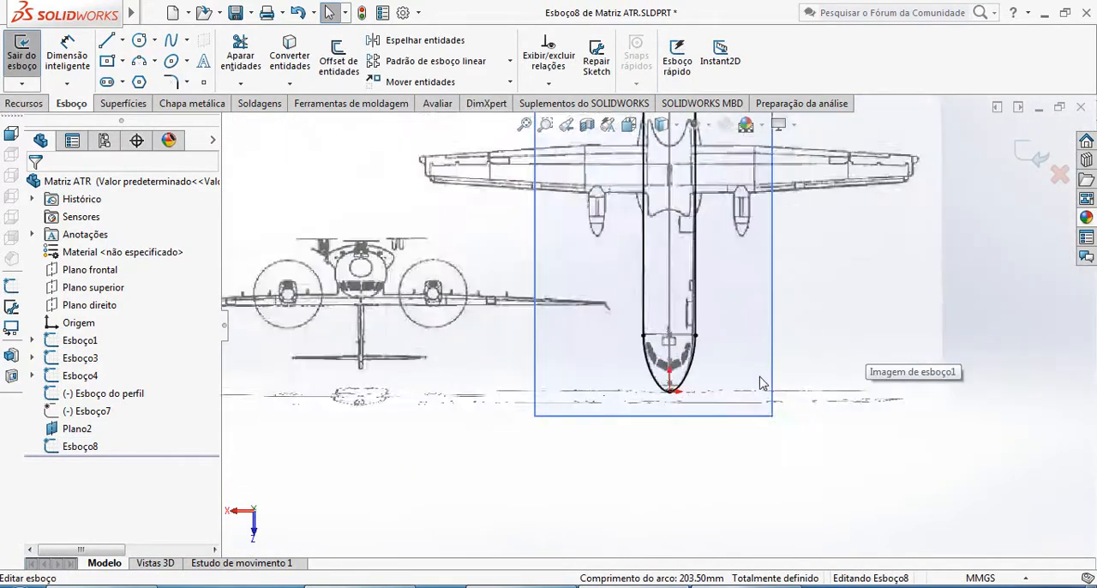
pyautogui.scroll(-5, 582, 341)
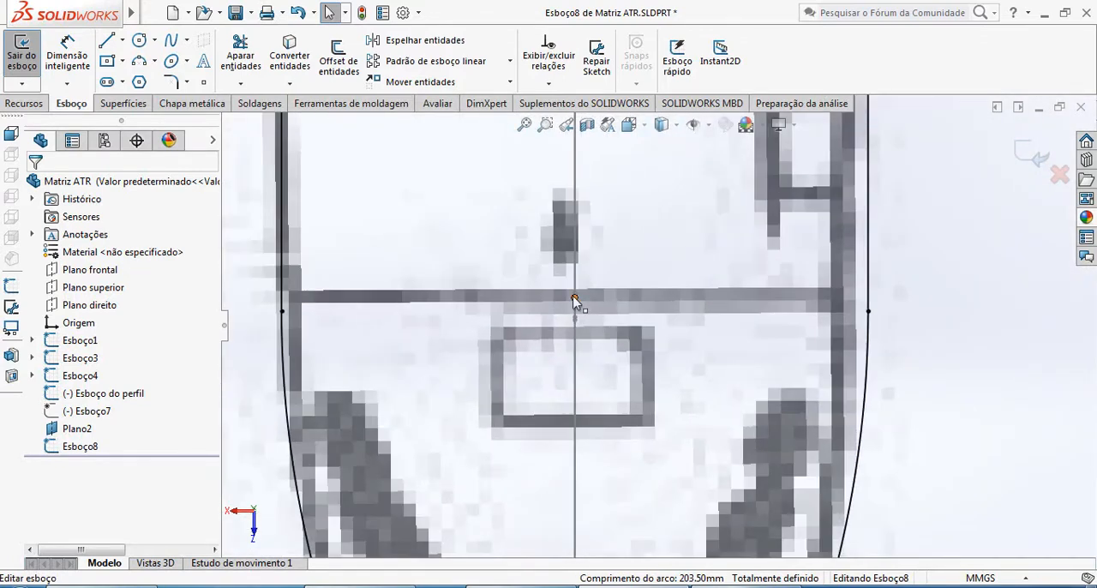
pyautogui.scroll(5, 647, 354)
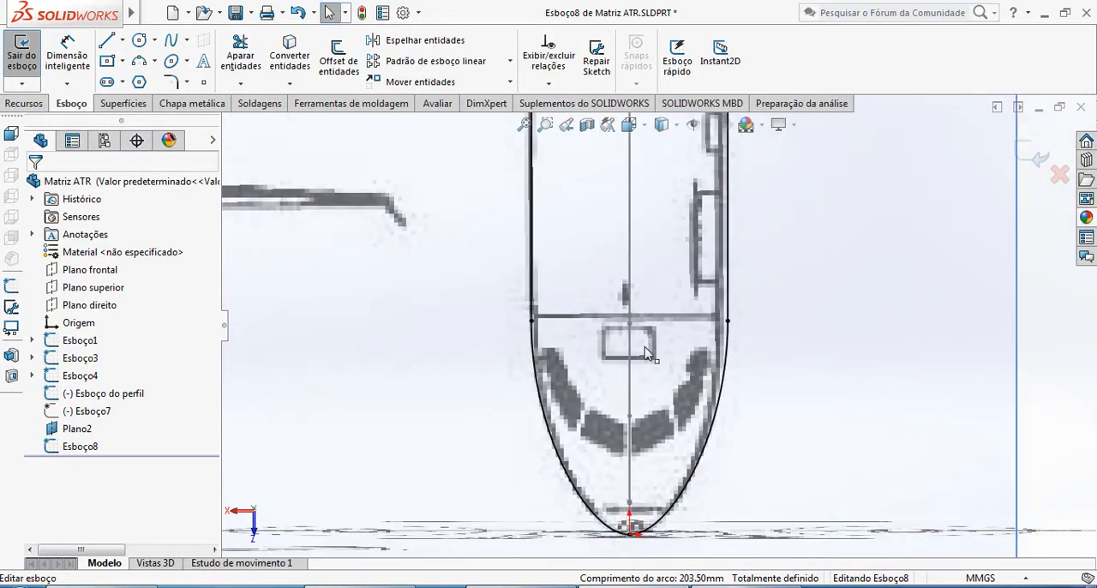
pyautogui.scroll(3, 650, 493)
pyautogui.scroll(-8, 647, 495)
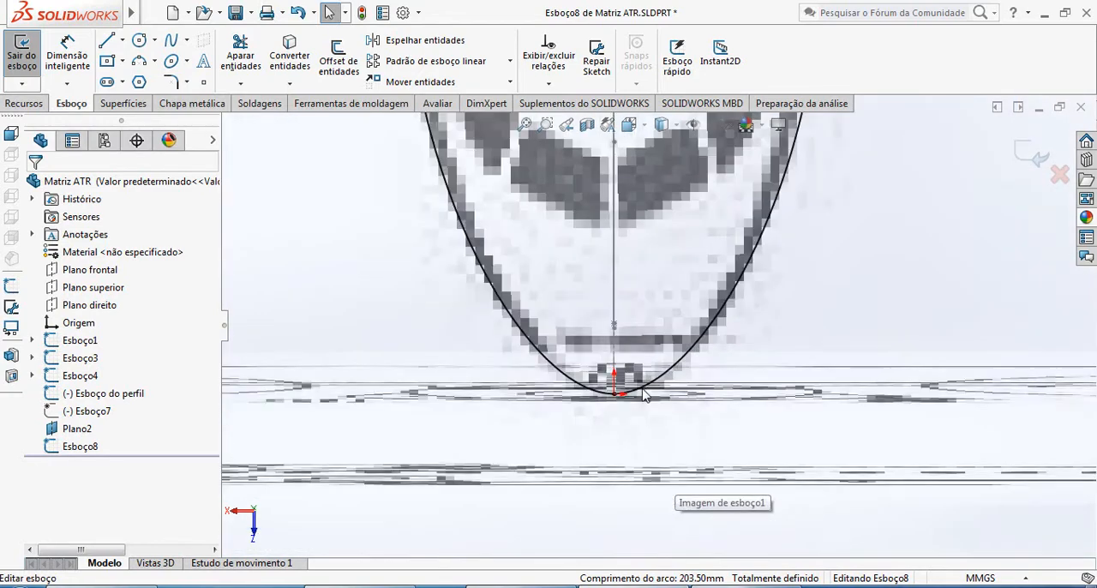
pyautogui.scroll(-2, 603, 281)
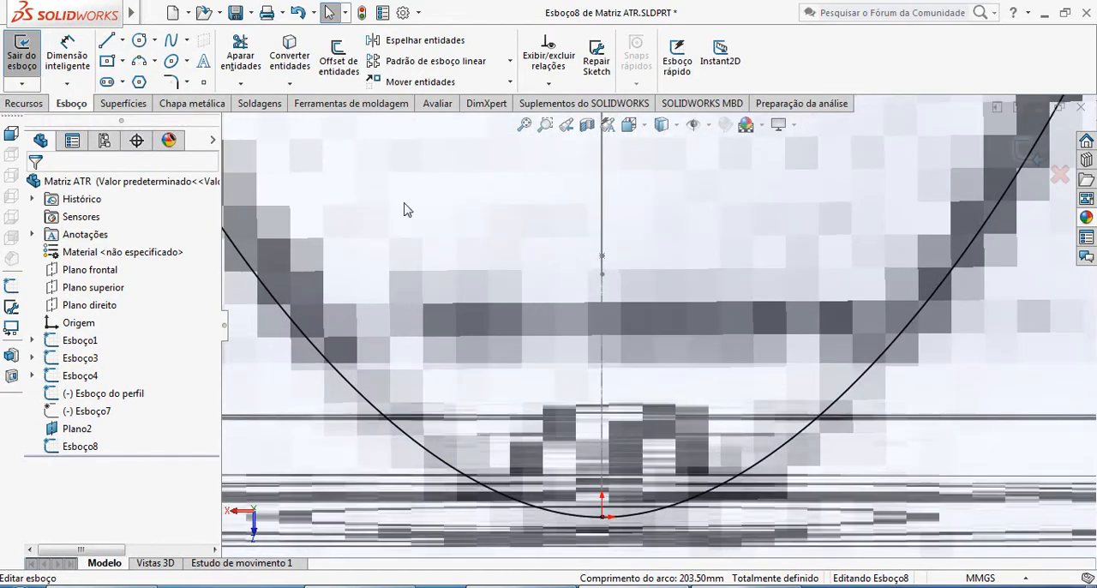
pyautogui.click(291, 60)
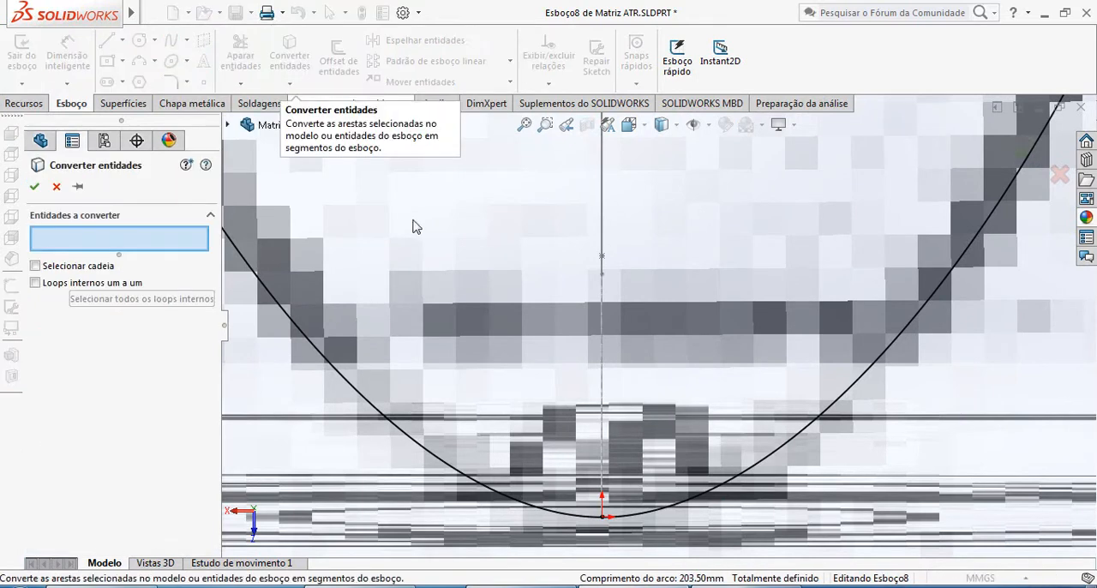
pyautogui.click(603, 257)
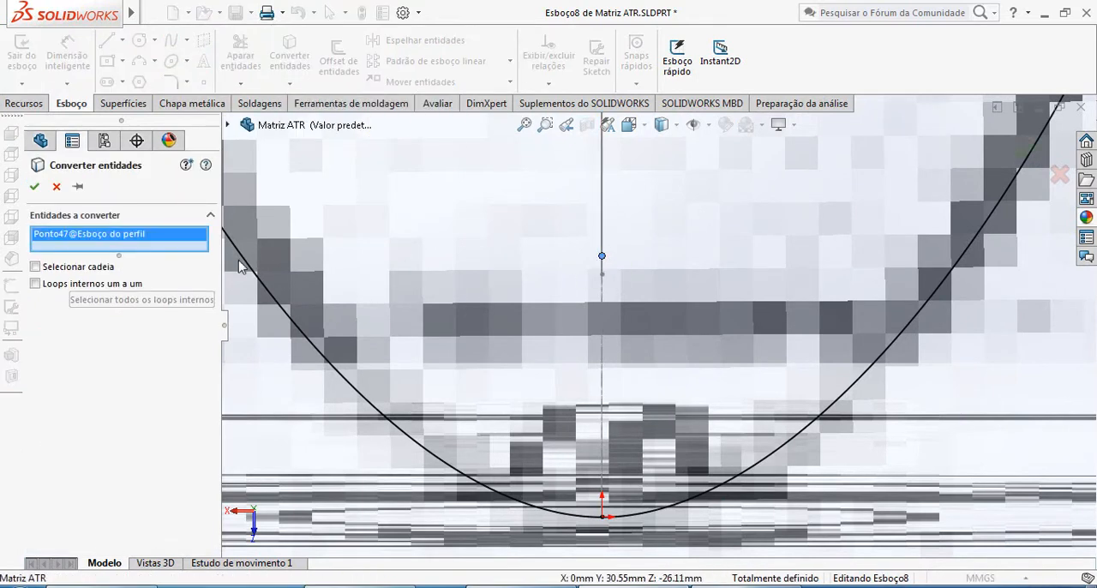
pyautogui.click(34, 187)
# - Draw a horizontal centerline through the converted point, crossing both sides of the nose outline
pyautogui.scroll(4, 512, 367)
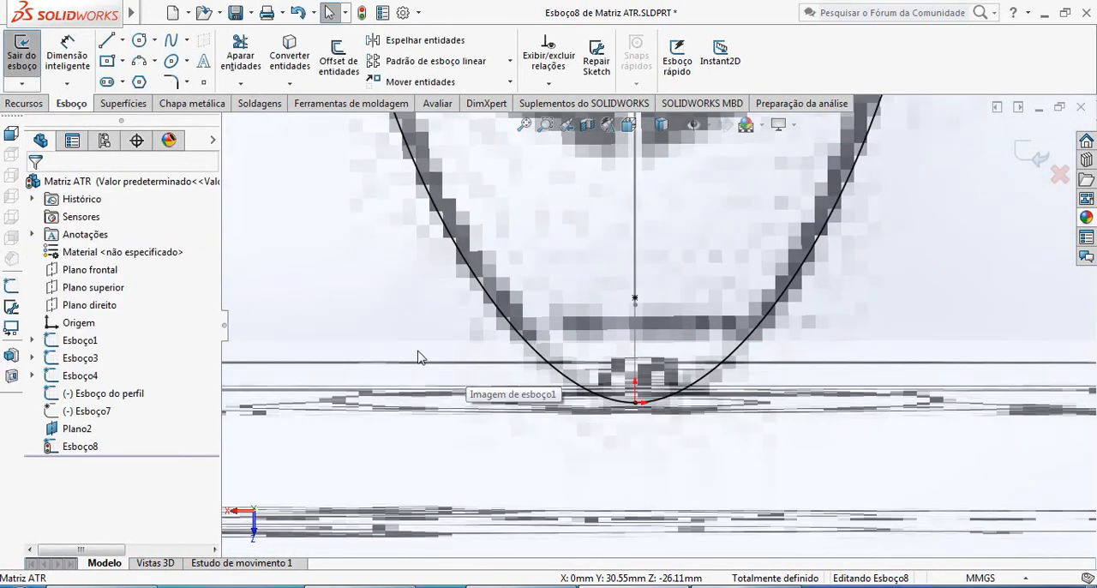
pyautogui.click(123, 40)
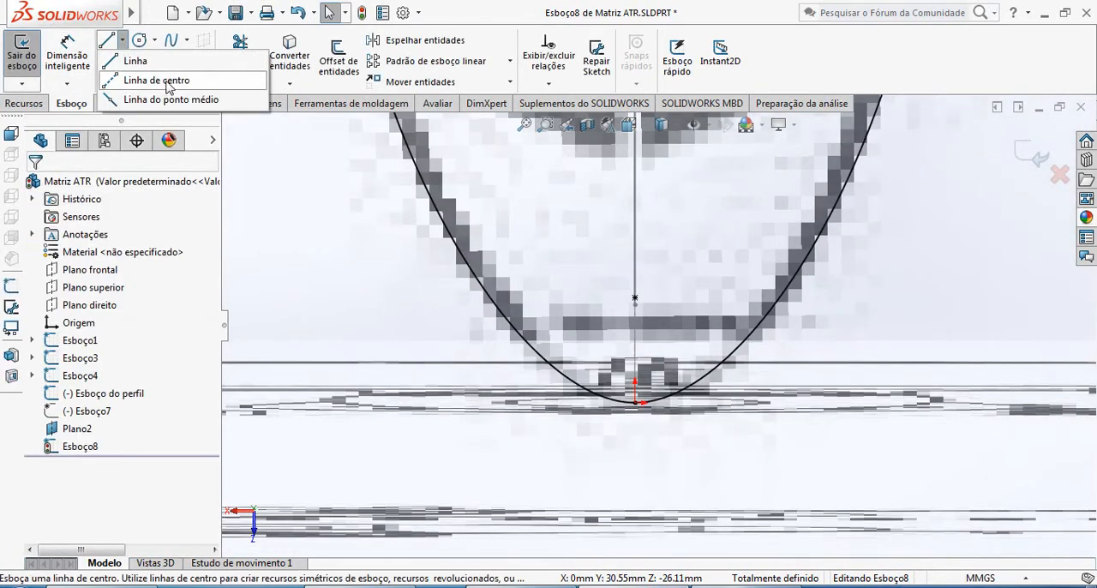
pyautogui.click(162, 81)
pyautogui.click(634, 298)
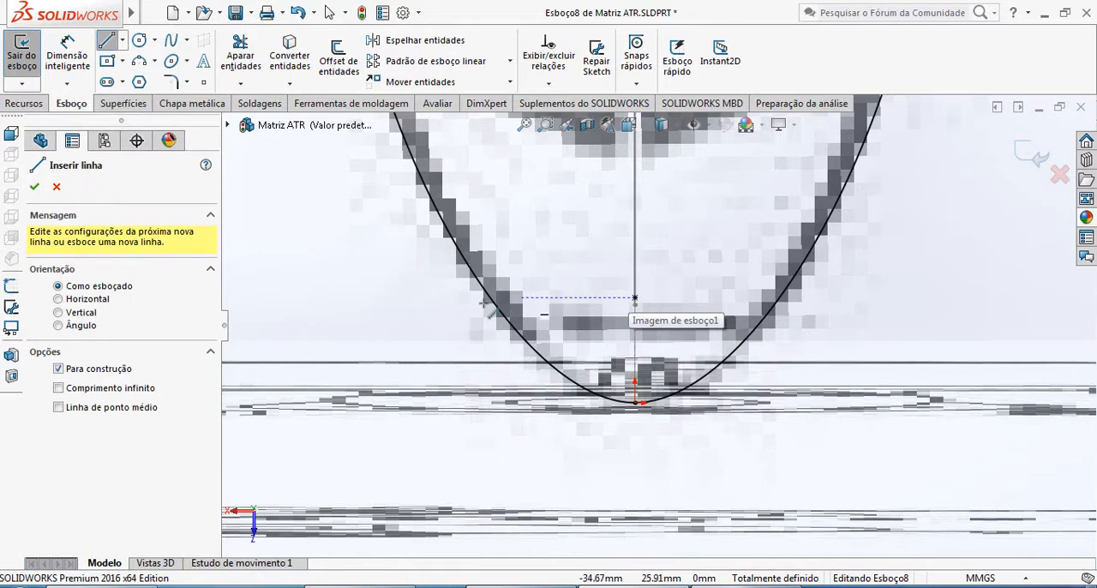
pyautogui.click(441, 299)
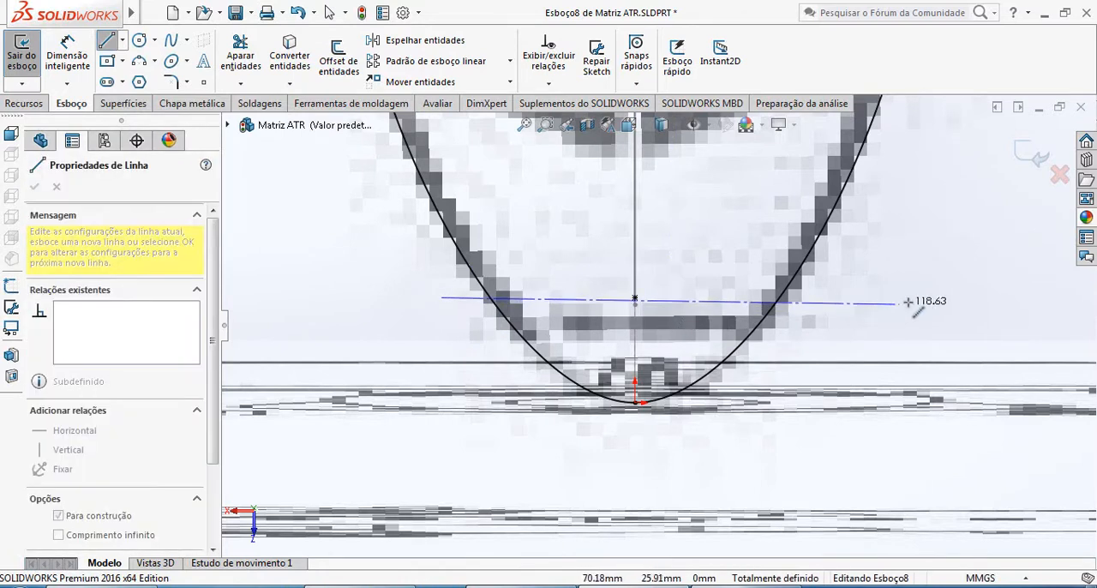
pyautogui.click(818, 299)
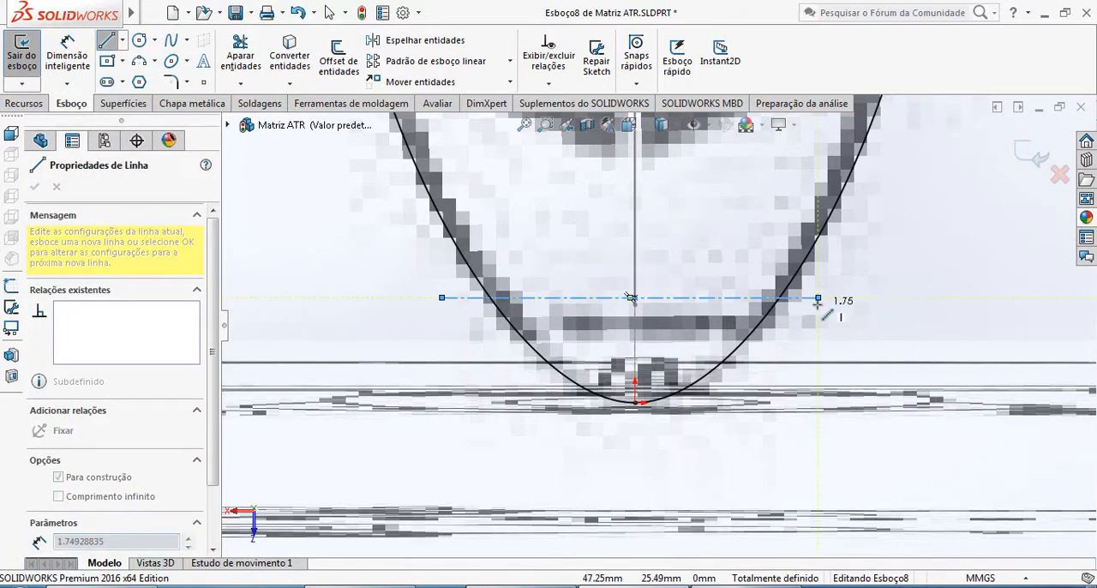
pyautogui.press('Escape')
pyautogui.scroll(2, 657, 325)
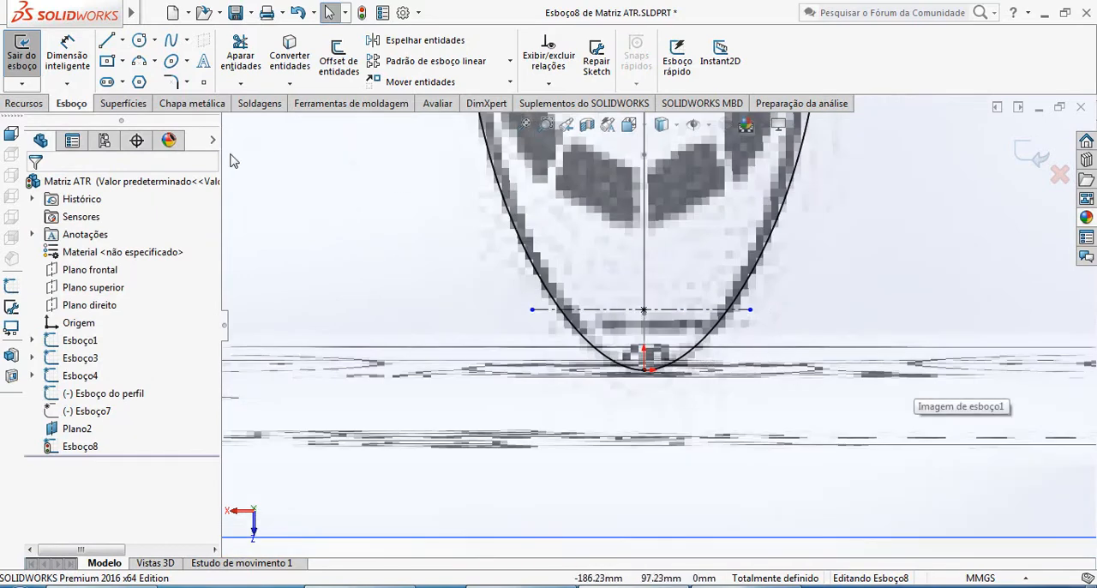
# - Trim away the nose outline ahead of the horizontal centerline and exit the sketch
pyautogui.click(240, 54)
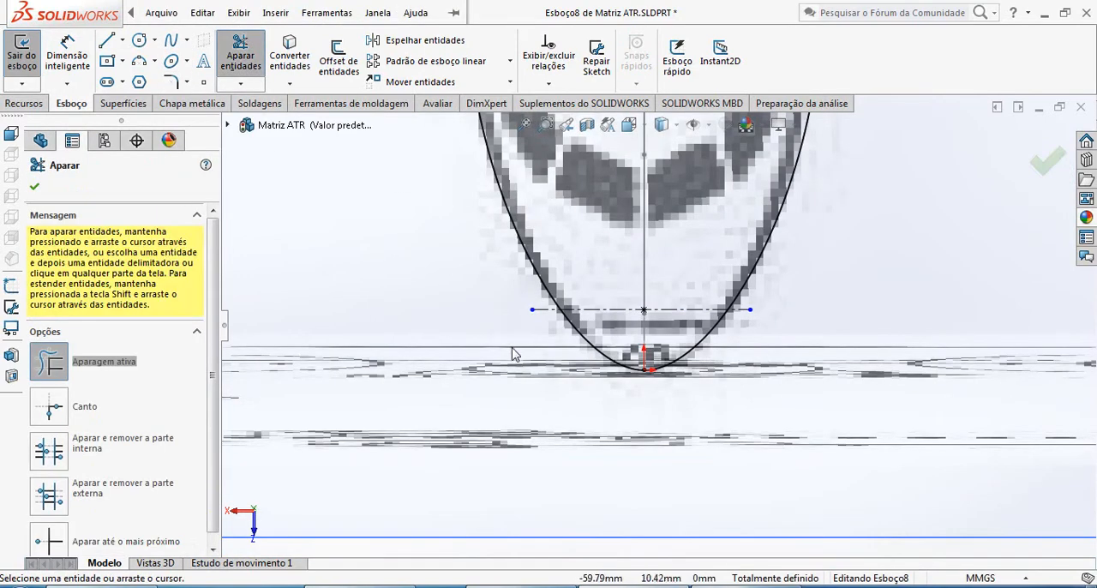
pyautogui.moveTo(580, 340)
pyautogui.mouseDown()
pyautogui.moveTo(594, 331)
pyautogui.moveTo(739, 374)
pyautogui.moveTo(701, 339)
pyautogui.mouseUp()
pyautogui.scroll(2, 701, 340)
pyautogui.click(1047, 160)
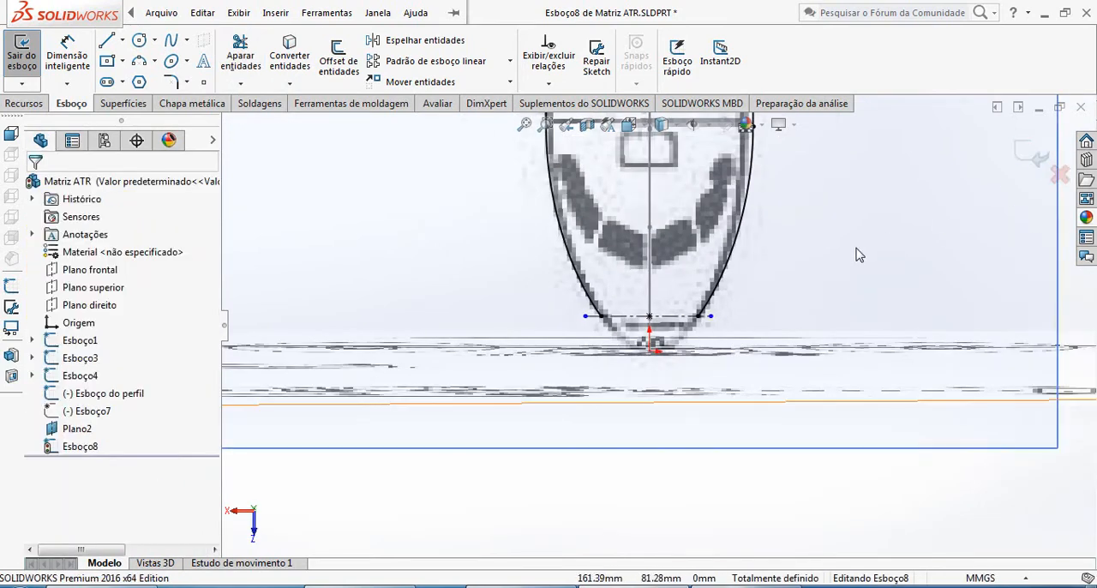
pyautogui.click(1037, 163)
# - Examine the fuselage sketches in 3D from the trimmed nose to the tail
pyautogui.scroll(5, 826, 287)
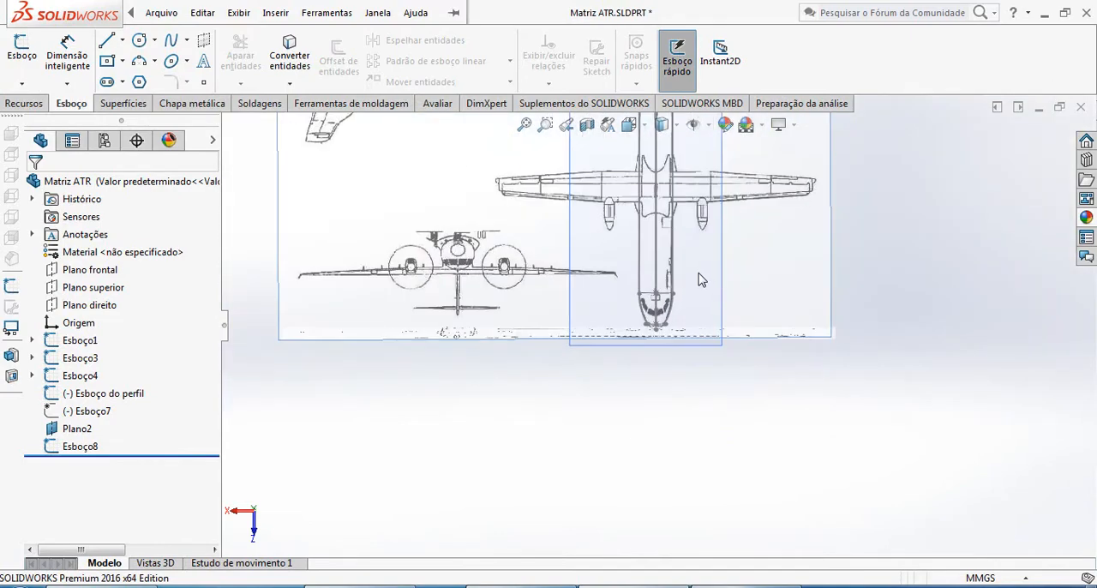
pyautogui.scroll(-3, 702, 280)
pyautogui.moveTo(660, 272); pyautogui.dragTo(611, 403, button='middle')
pyautogui.scroll(5, 677, 403)
pyautogui.moveTo(754, 430); pyautogui.dragTo(765, 499, button='middle')
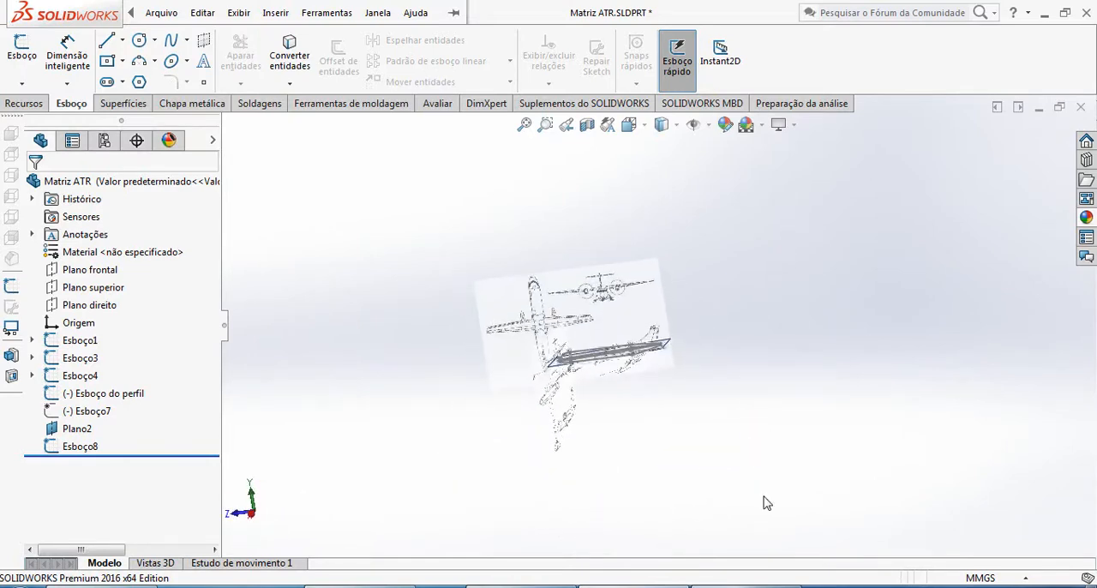
pyautogui.scroll(-8, 689, 422)
pyautogui.scroll(3, 771, 218)
pyautogui.scroll(-2, 778, 223)
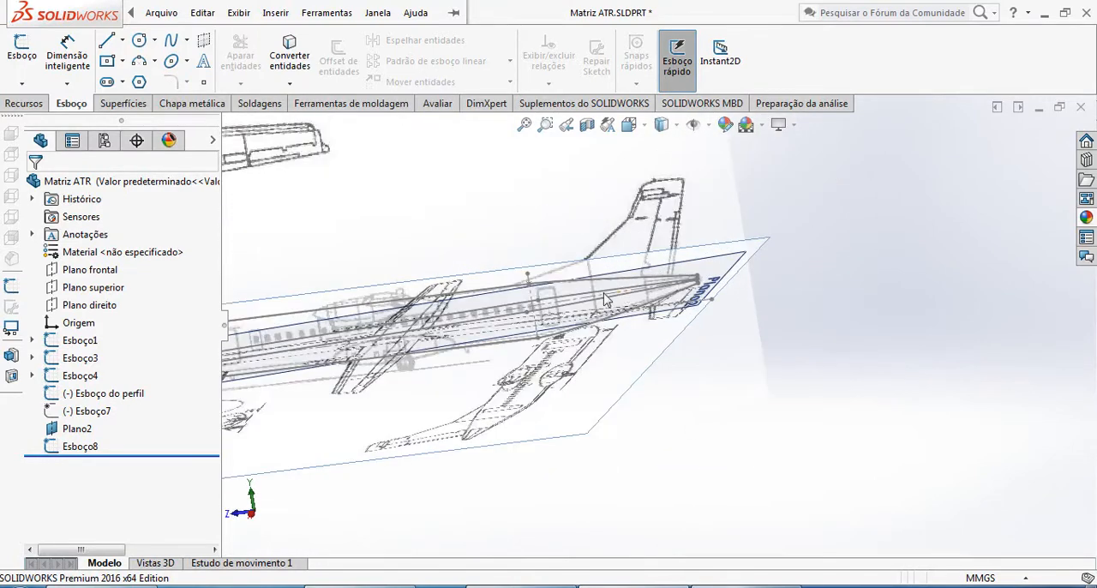
pyautogui.scroll(4, 609, 302)
# - Examine from the right side where the outline curves end relative to the profile's vertical line at the tail
pyautogui.click(646, 127)
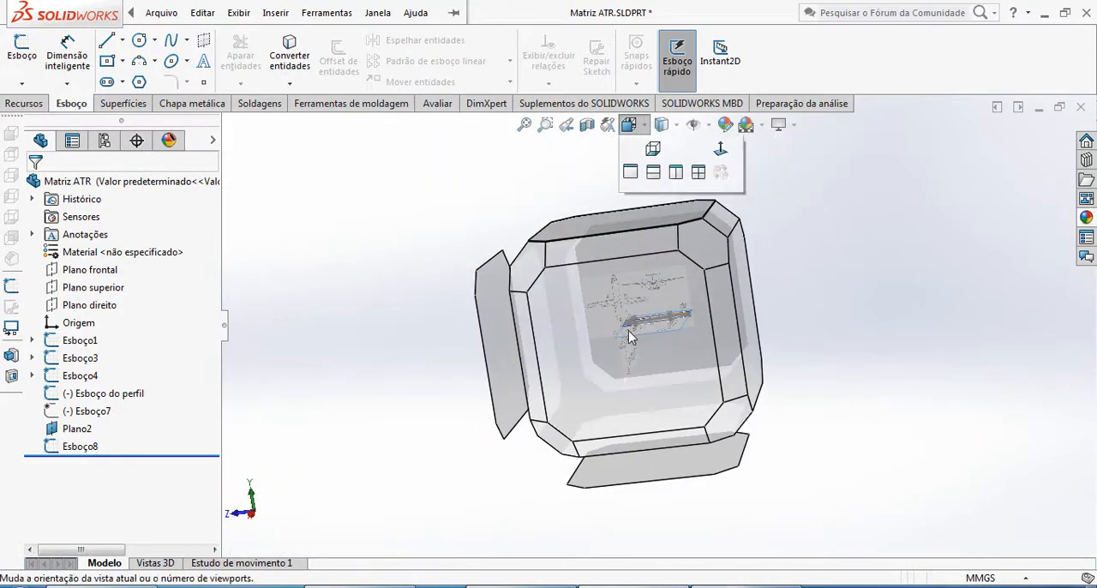
pyautogui.doubleClick(631, 330)
pyautogui.scroll(-10, 715, 311)
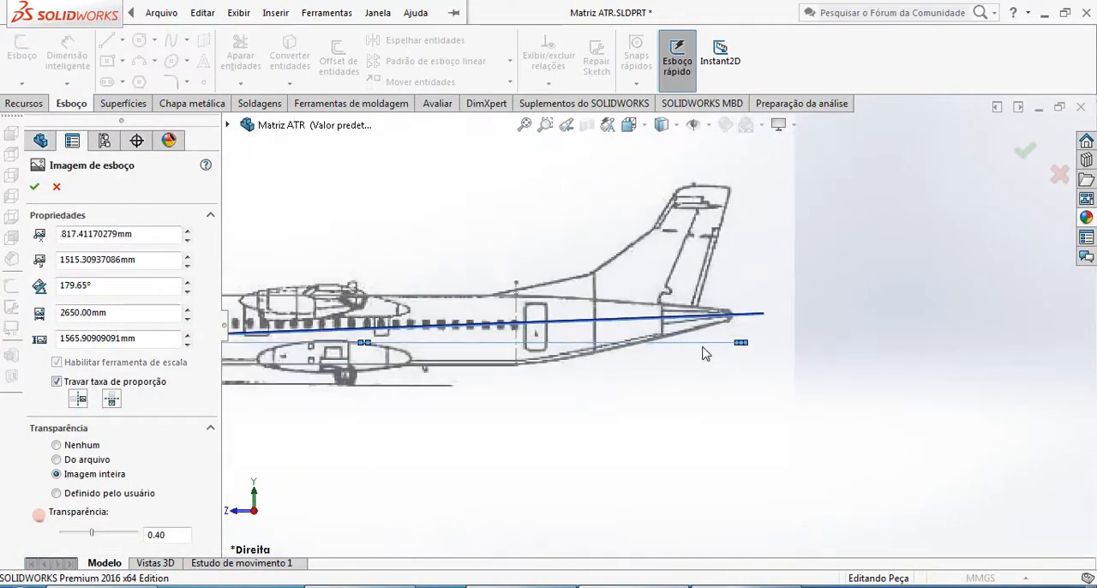
pyautogui.scroll(-3, 715, 311)
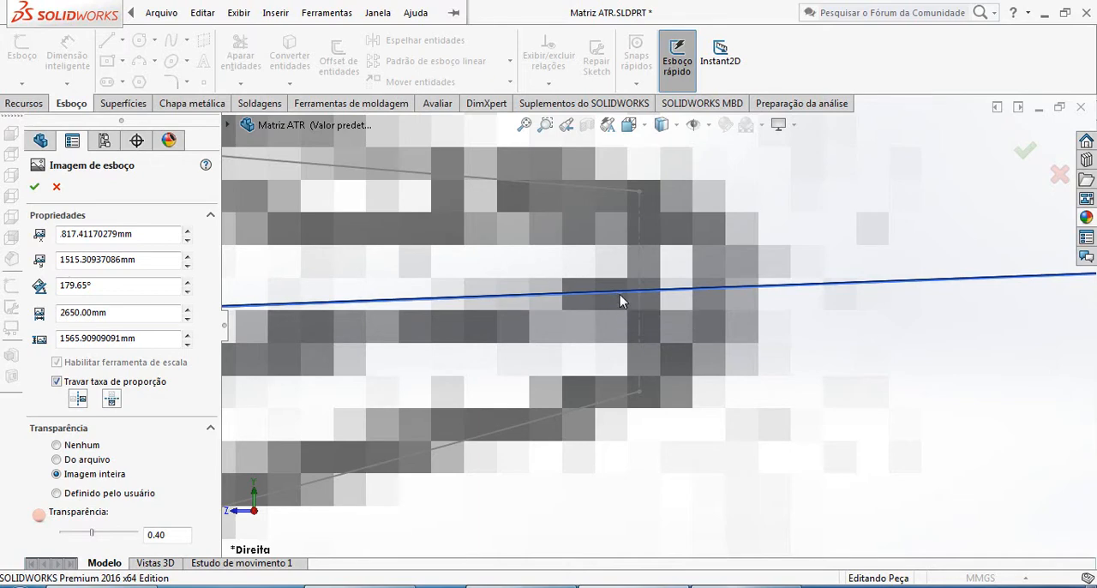
pyautogui.scroll(-4, 620, 300)
pyautogui.scroll(-2, 625, 313)
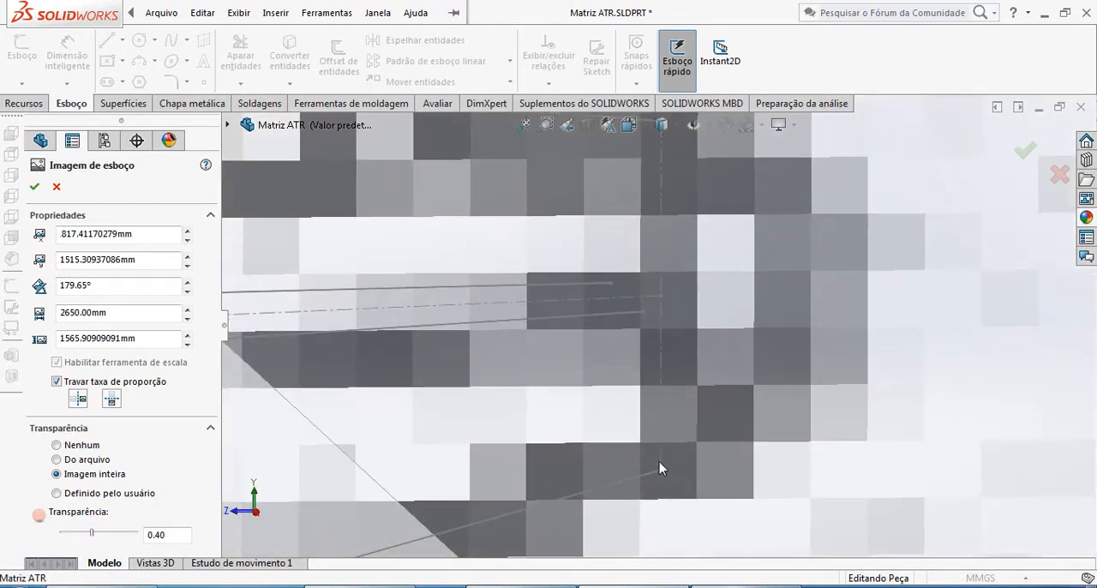
pyautogui.scroll(3, 665, 204)
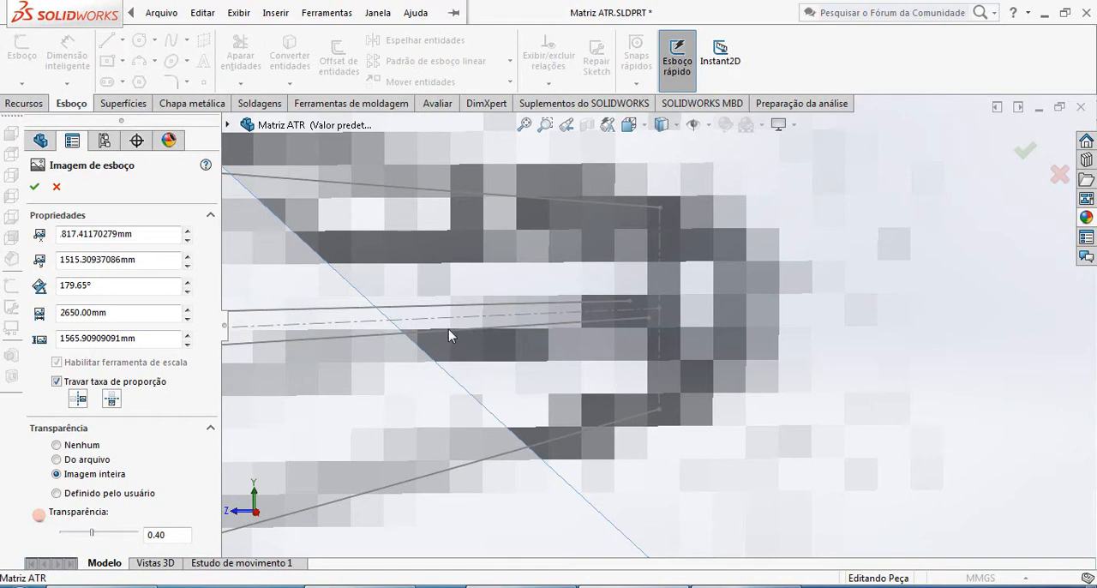
pyautogui.click(35, 187)
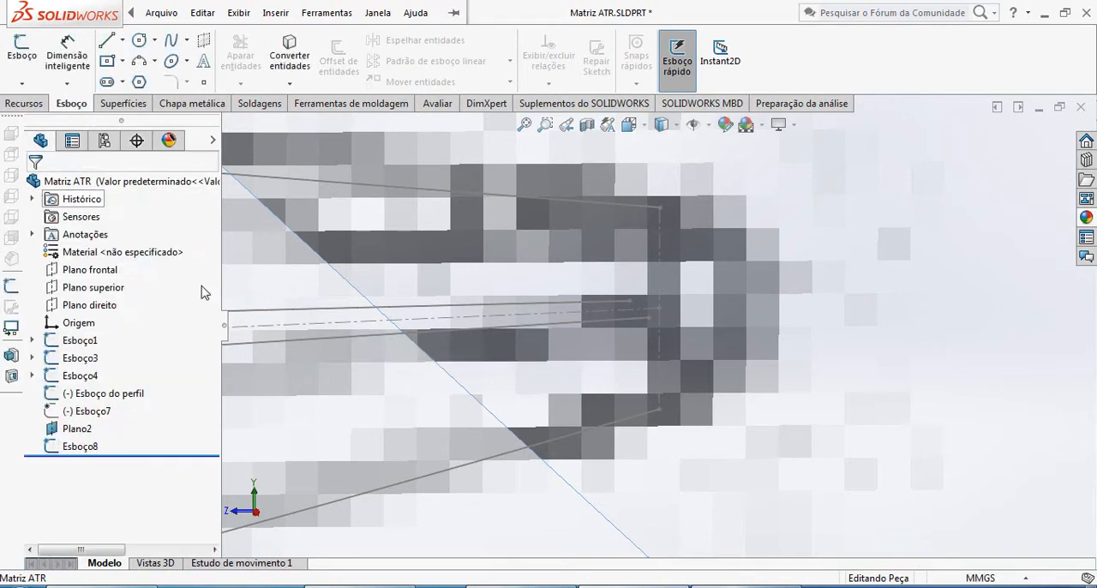
# - Open the fuselage's plan-view outline sketch Esboço8 for editing
pyautogui.click(327, 338)
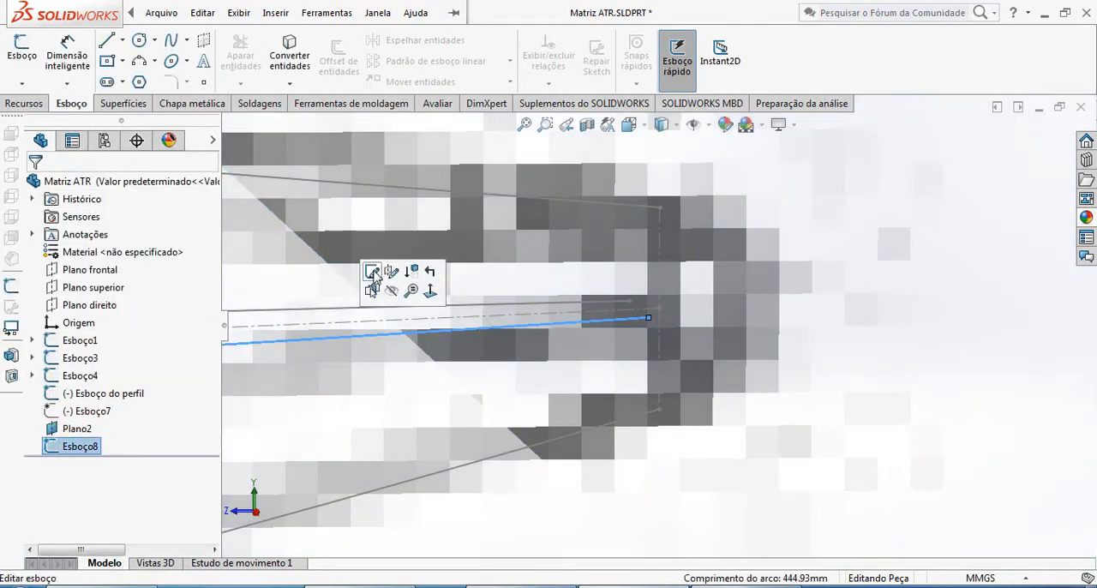
pyautogui.click(373, 276)
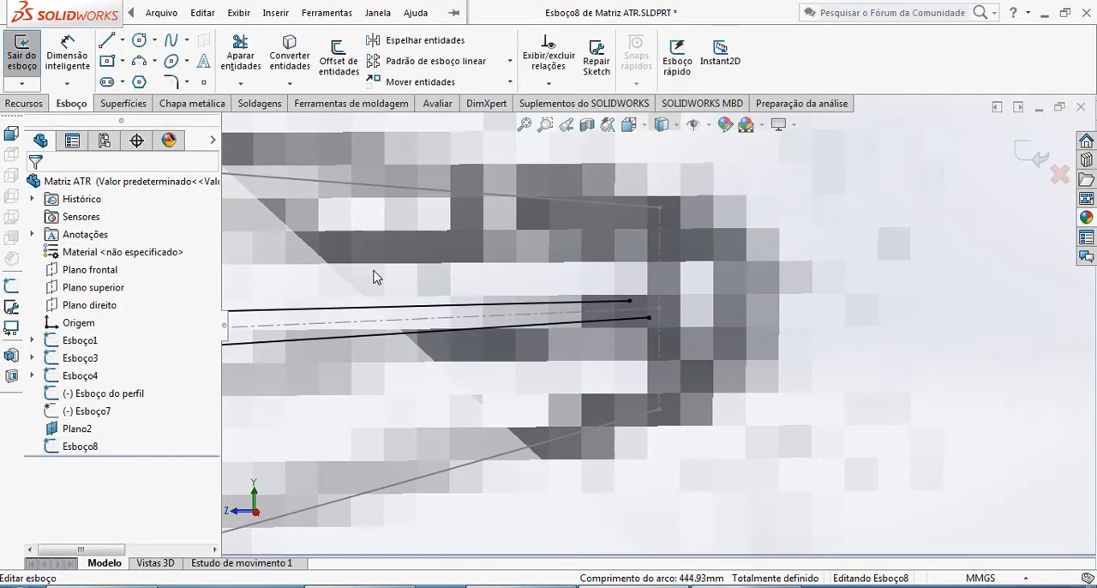
pyautogui.click(204, 83)
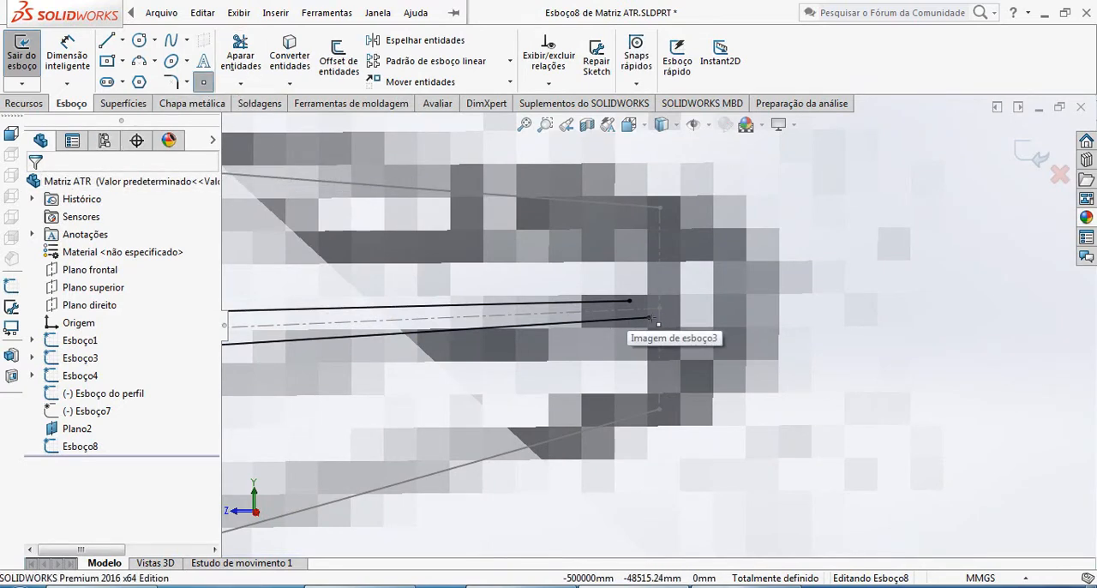
pyautogui.scroll(-3, 652, 323)
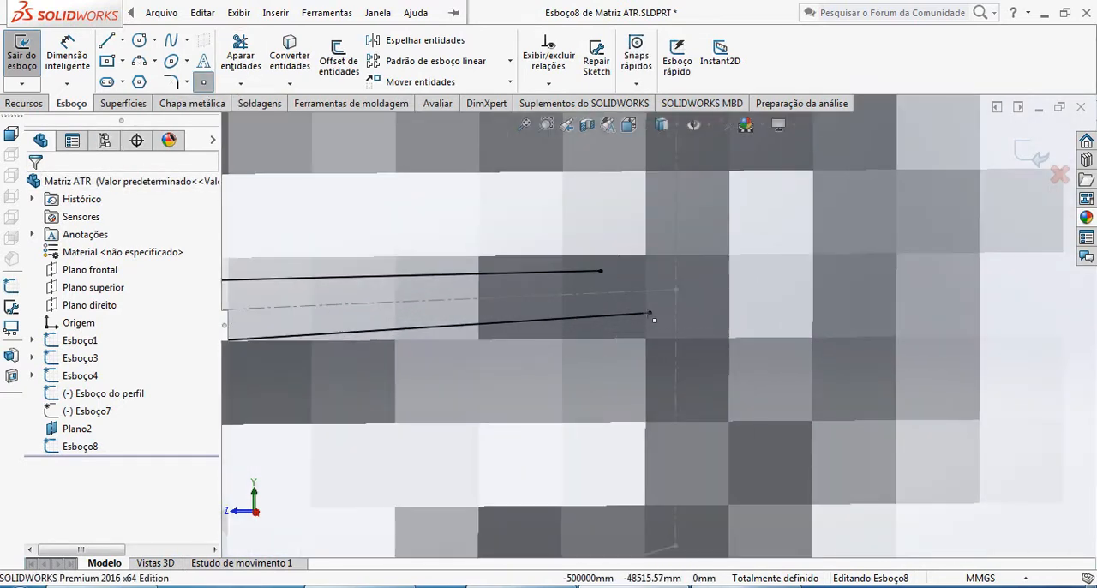
pyautogui.press('Escape')
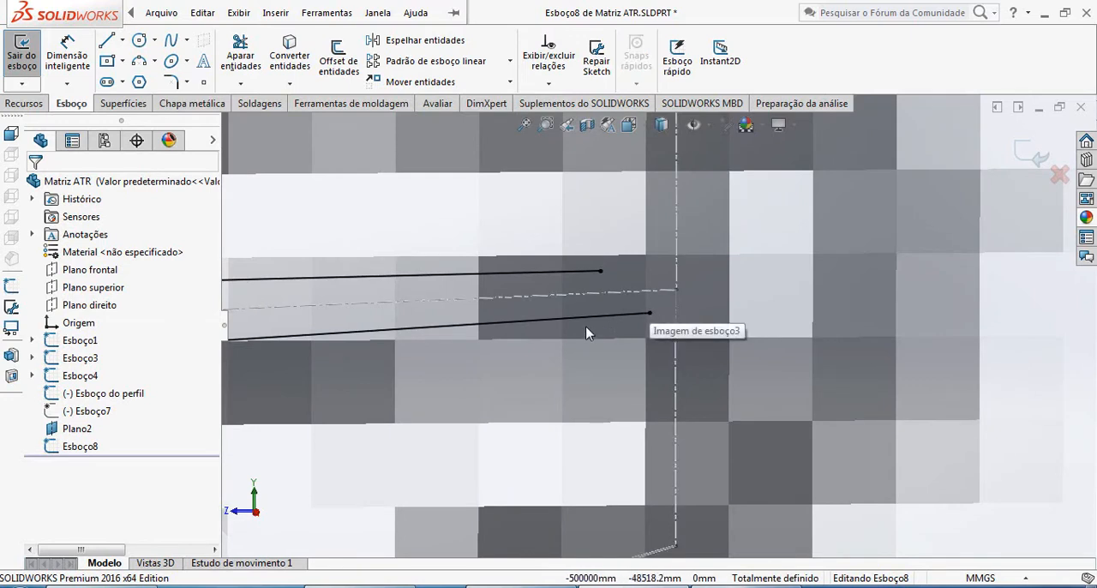
# - Place a sketch point on the tail end of each of the two plan-view outline curves and exit the sketch
pyautogui.click(590, 319)
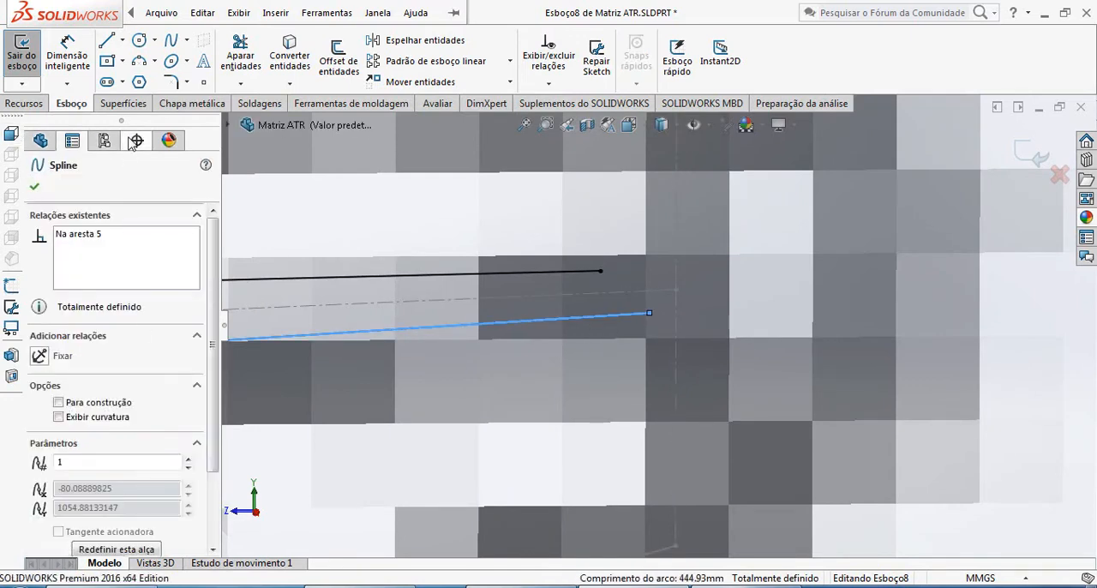
pyautogui.click(204, 83)
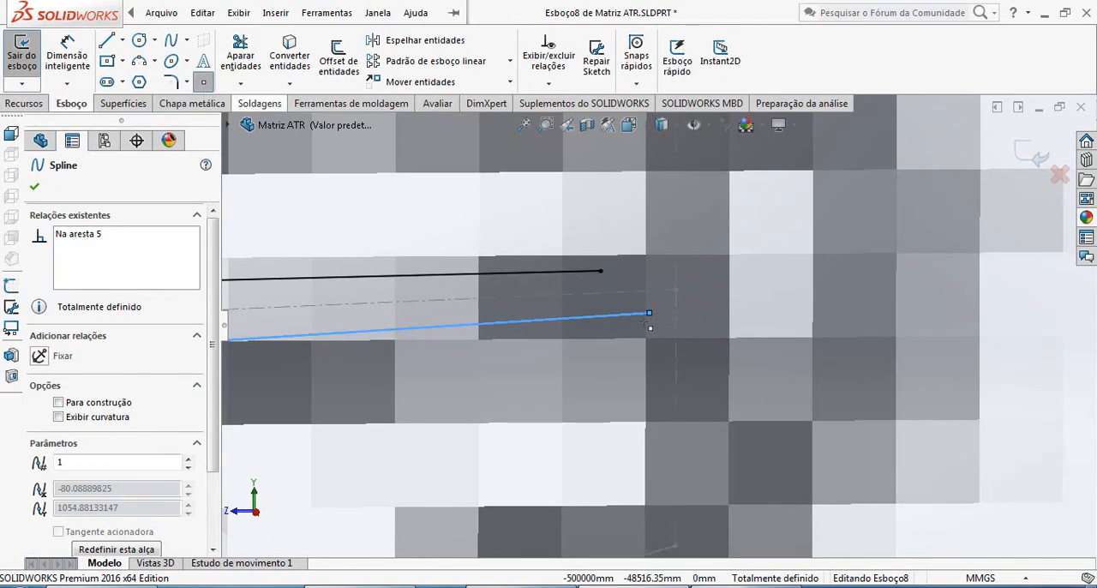
pyautogui.moveTo(649, 314); pyautogui.dragTo(660, 352, button='middle')
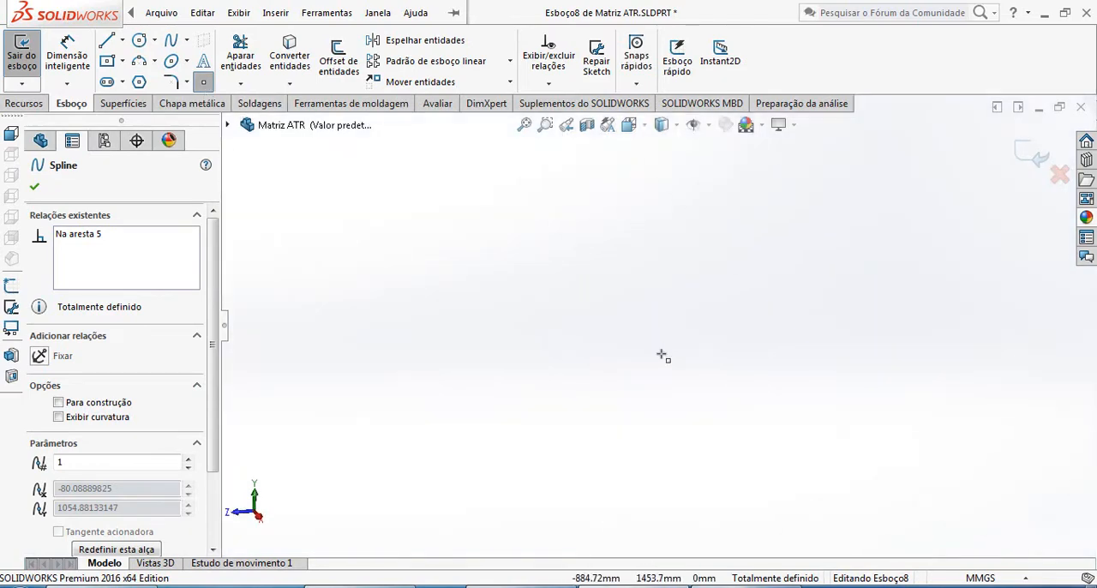
pyautogui.scroll(10, 660, 352)
pyautogui.scroll(3, 660, 352)
pyautogui.scroll(5, 580, 242)
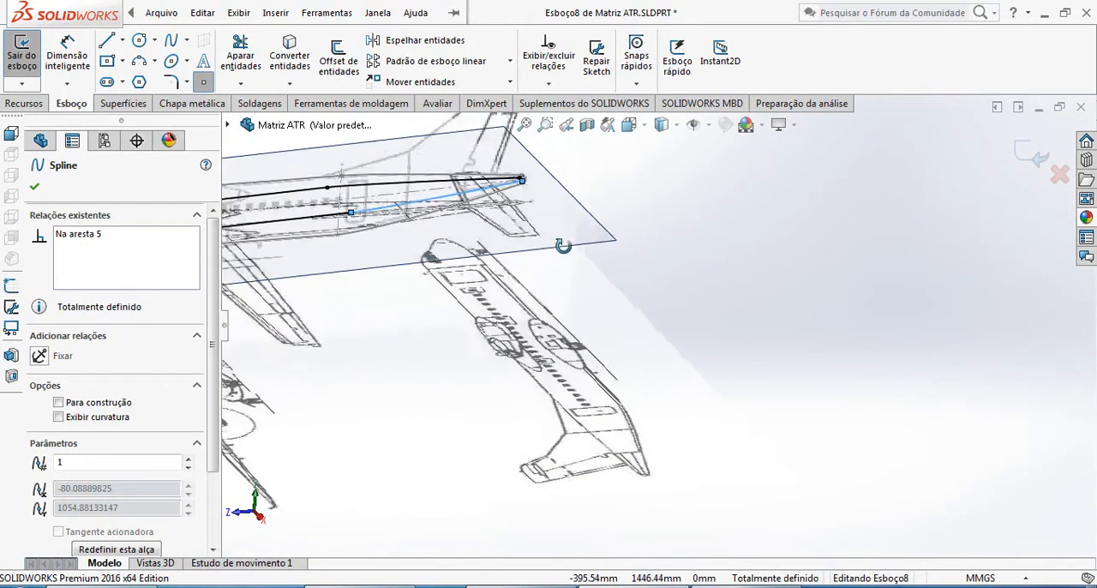
pyautogui.scroll(-10, 576, 240)
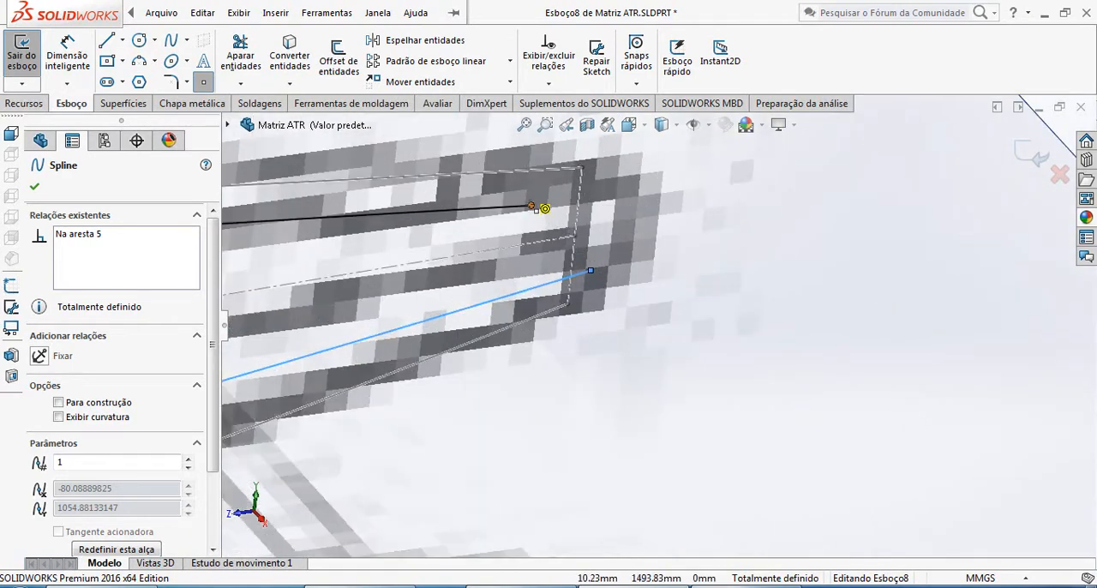
pyautogui.click(532, 205)
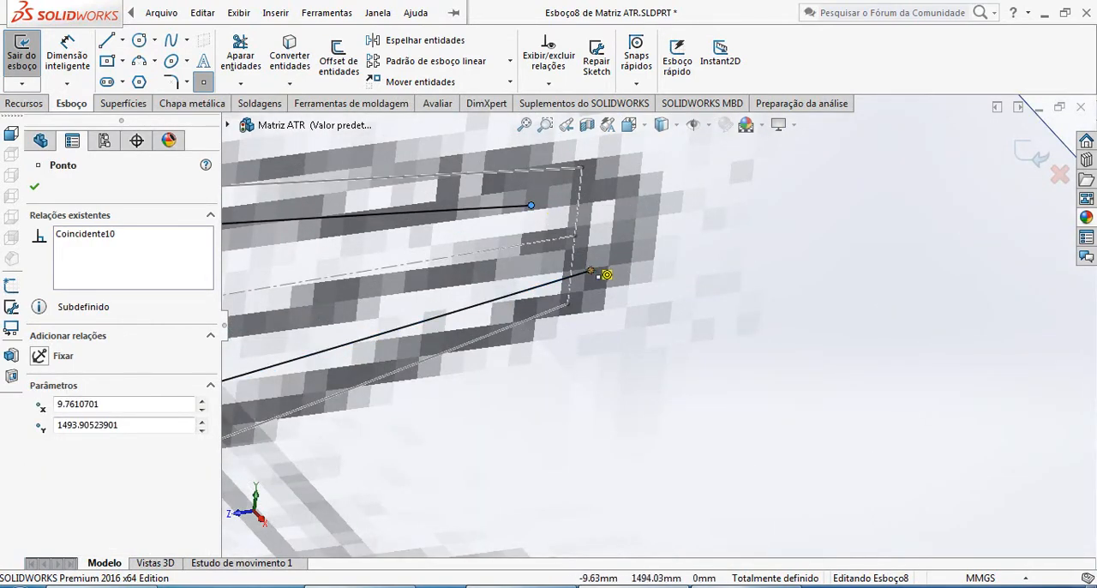
pyautogui.click(591, 271)
pyautogui.click(34, 186)
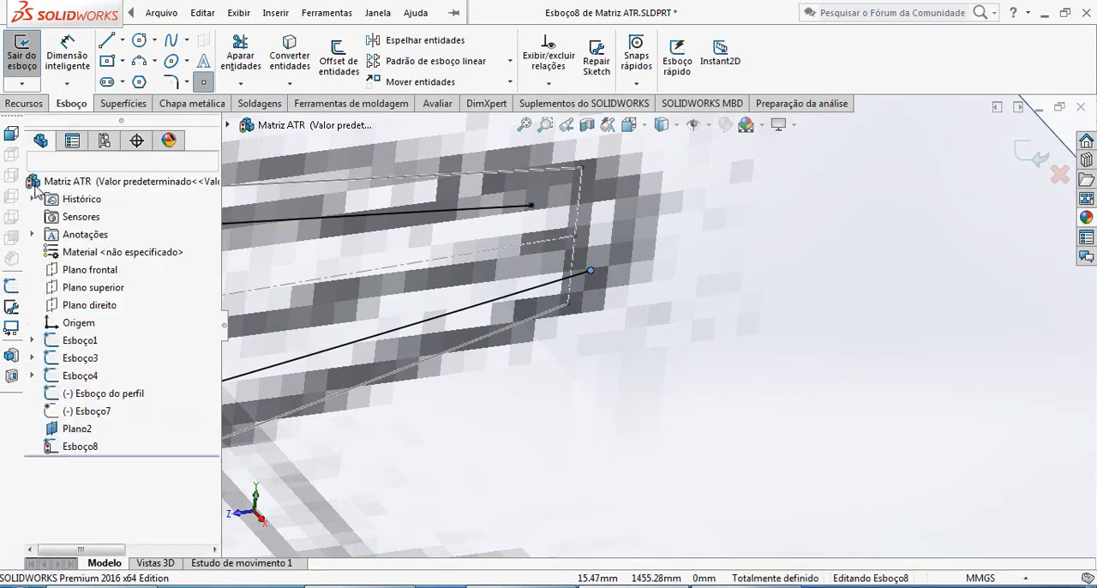
pyautogui.click(1044, 156)
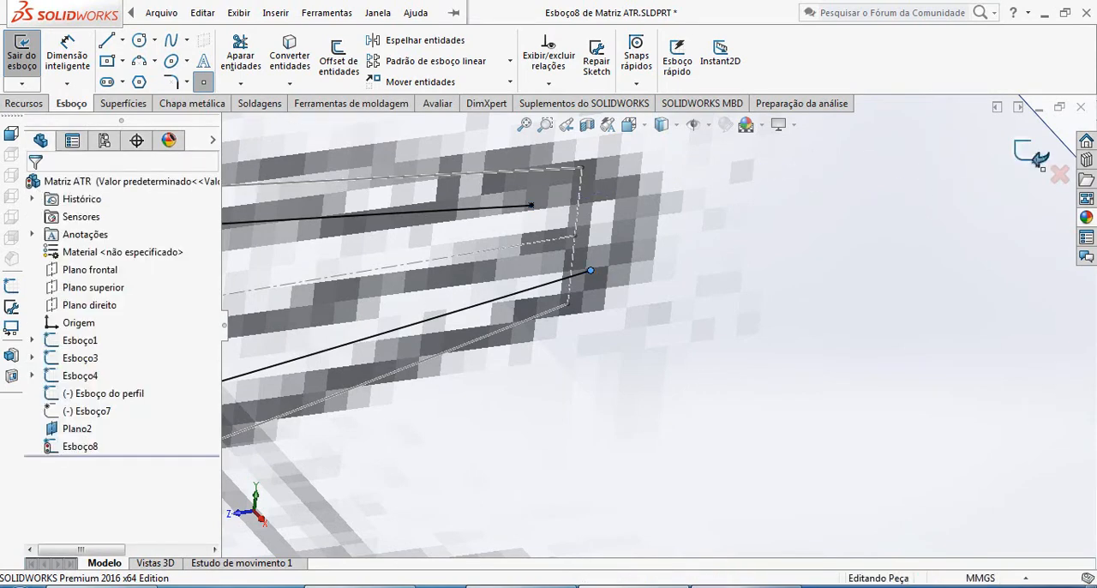
# - Examine the nose area of the fuselage sketches in 3D and from the right side, checking where the outlines start
pyautogui.scroll(12, 868, 289)
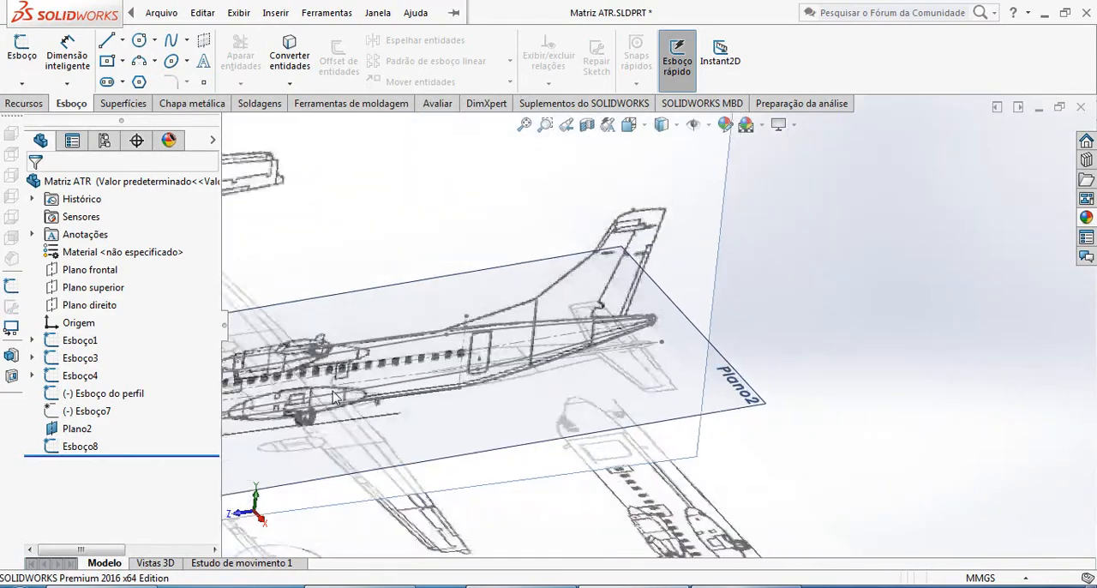
pyautogui.scroll(-7, 480, 377)
pyautogui.scroll(-5, 492, 373)
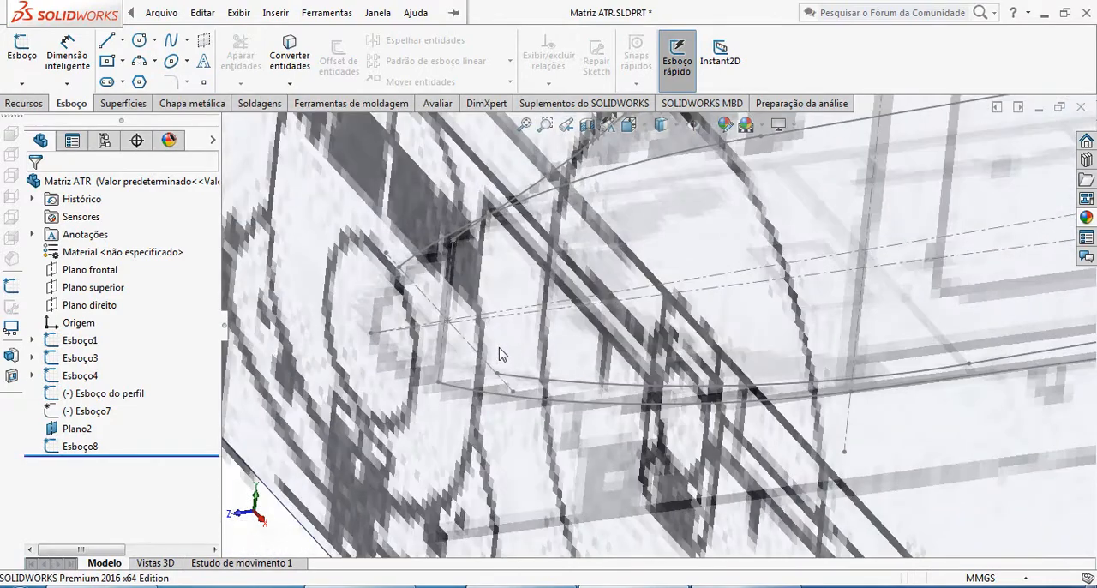
pyautogui.scroll(10, 502, 354)
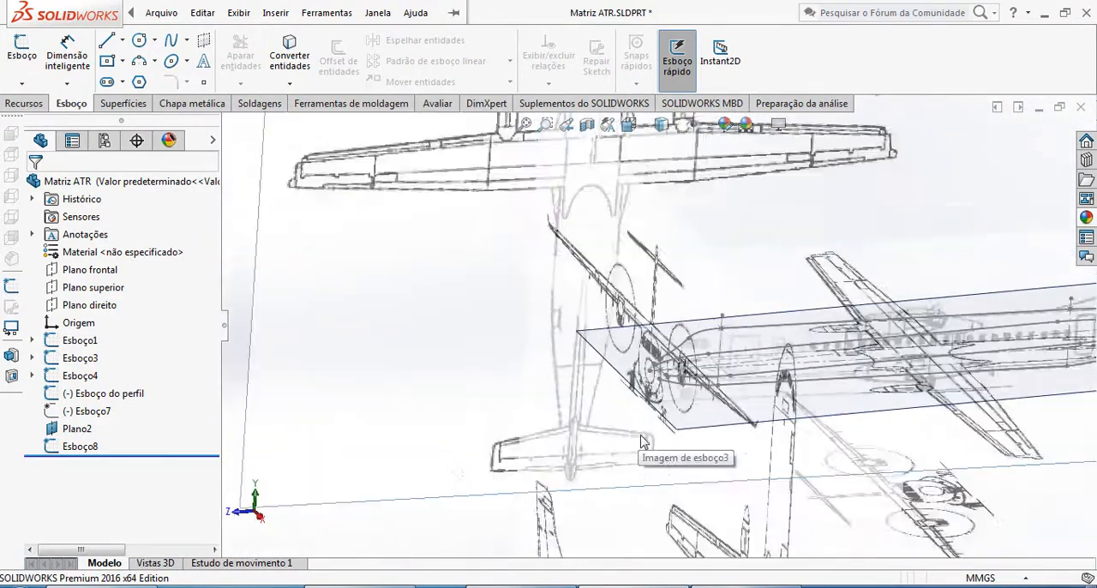
pyautogui.scroll(1, 641, 435)
pyautogui.moveTo(687, 388); pyautogui.dragTo(674, 352, button='middle')
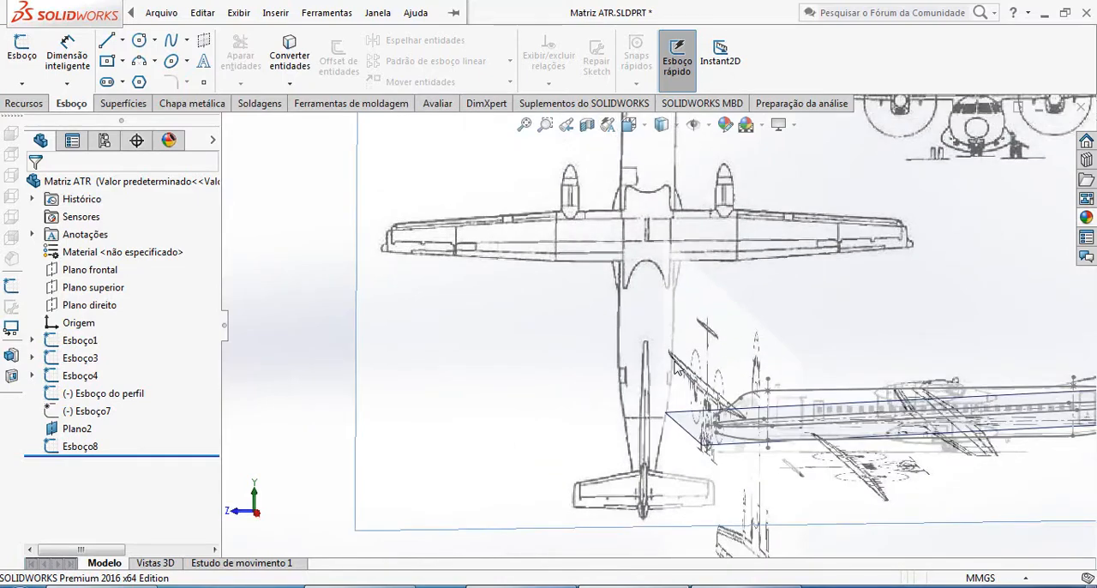
pyautogui.hotkey('ctrl', '4')
pyautogui.scroll(-6, 617, 335)
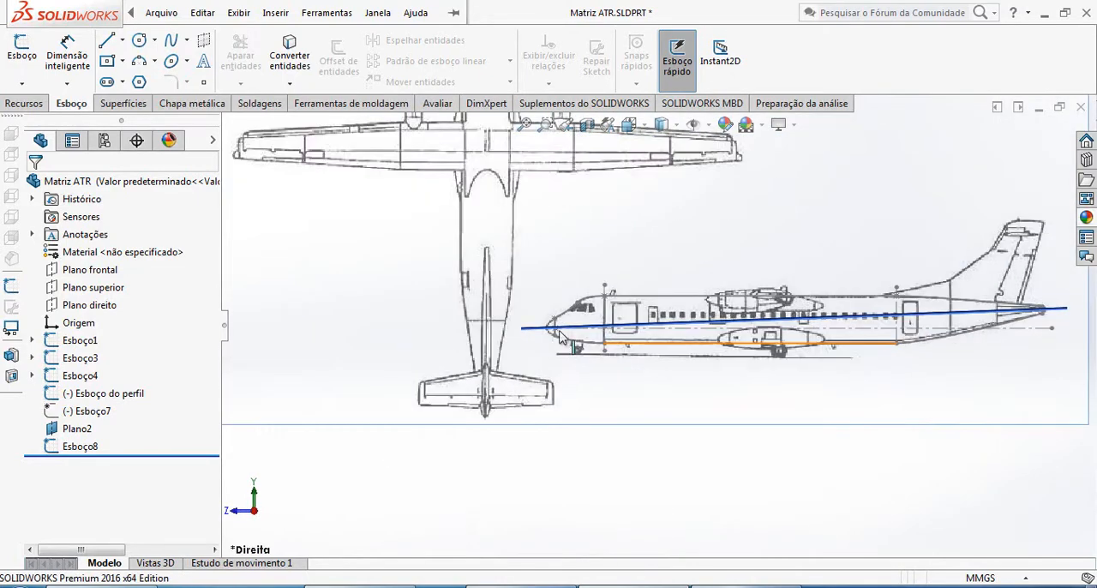
pyautogui.scroll(-2, 574, 349)
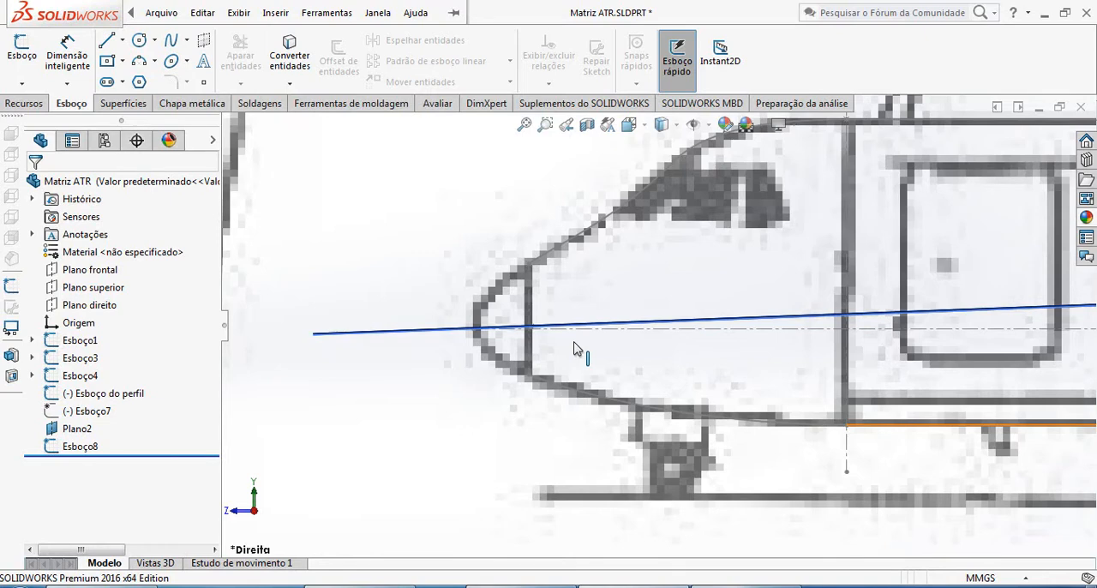
pyautogui.scroll(8, 630, 377)
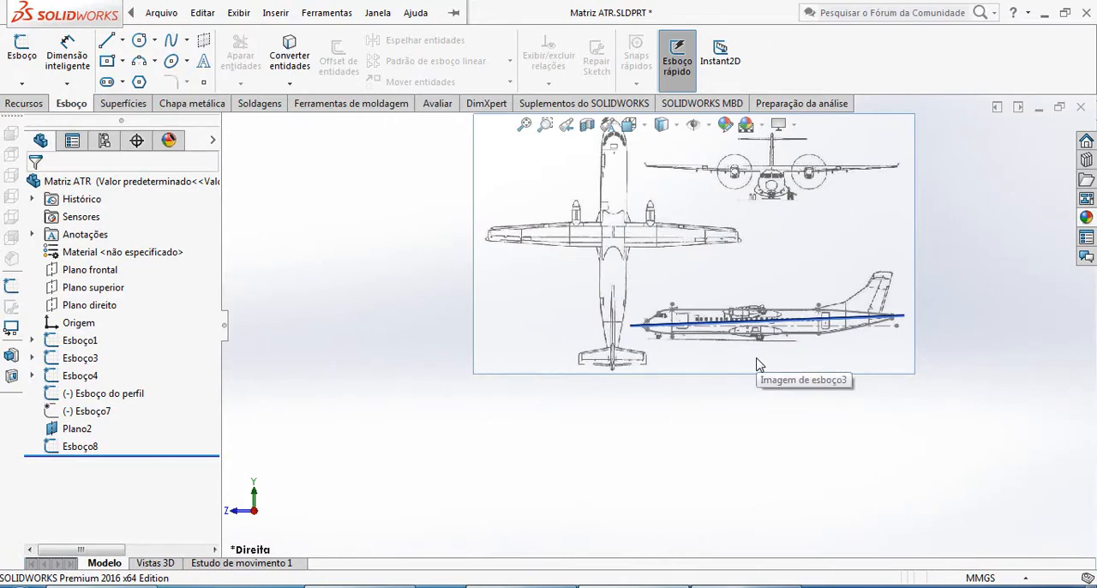
pyautogui.scroll(-10, 677, 338)
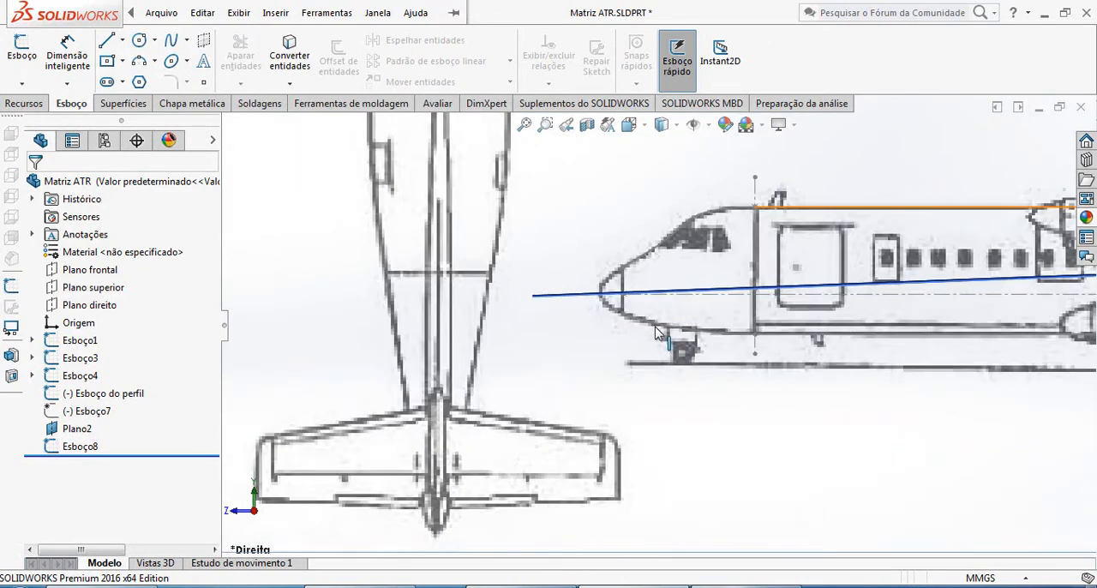
pyautogui.scroll(-2, 656, 330)
pyautogui.scroll(3, 632, 311)
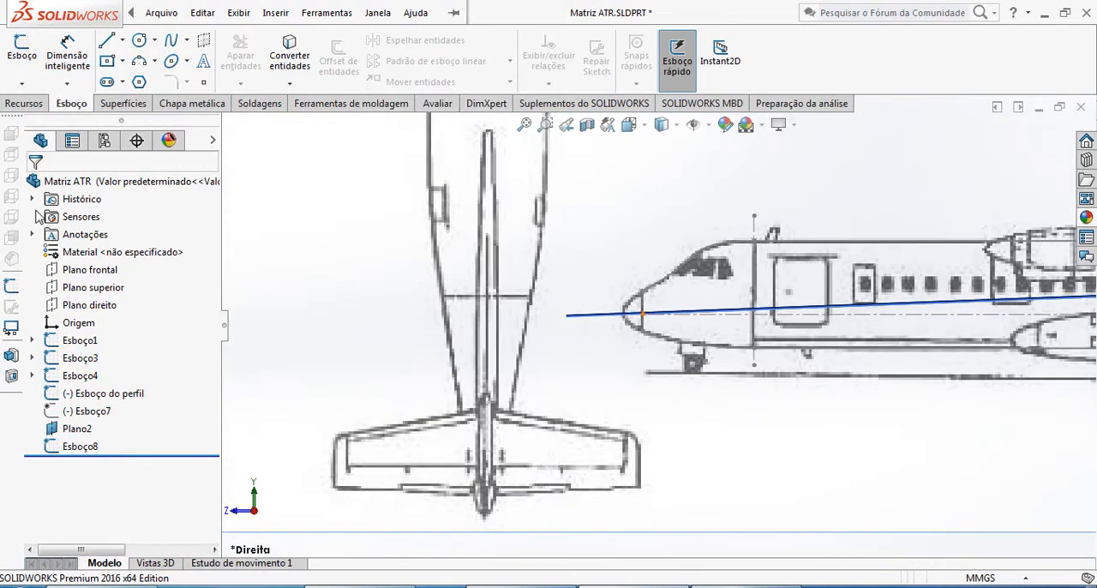
# - Start a new reference plane with Plano frontal as its first reference
pyautogui.click(25, 104)
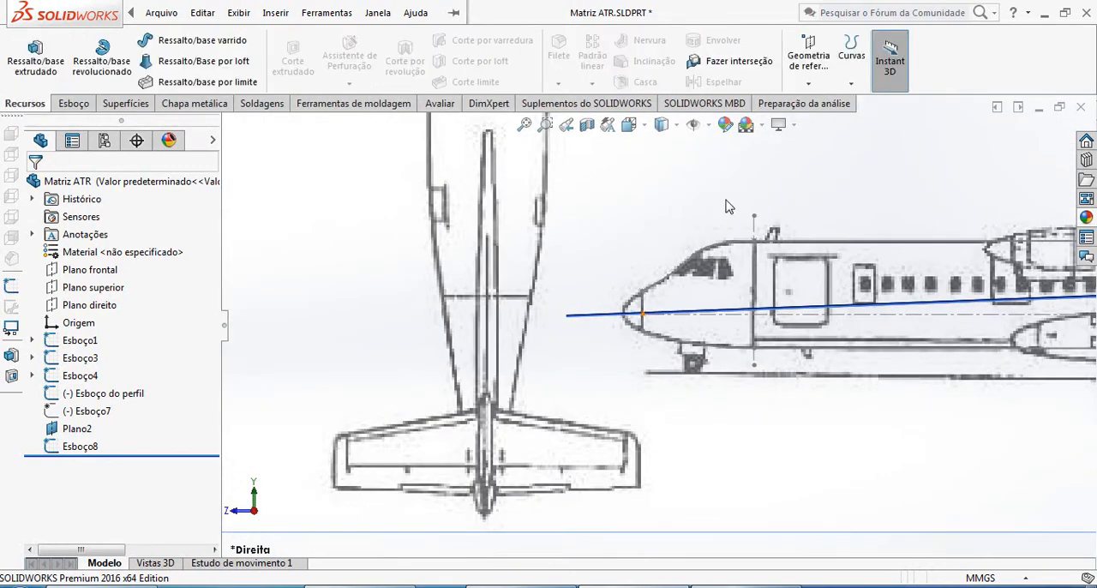
pyautogui.click(809, 84)
pyautogui.click(825, 103)
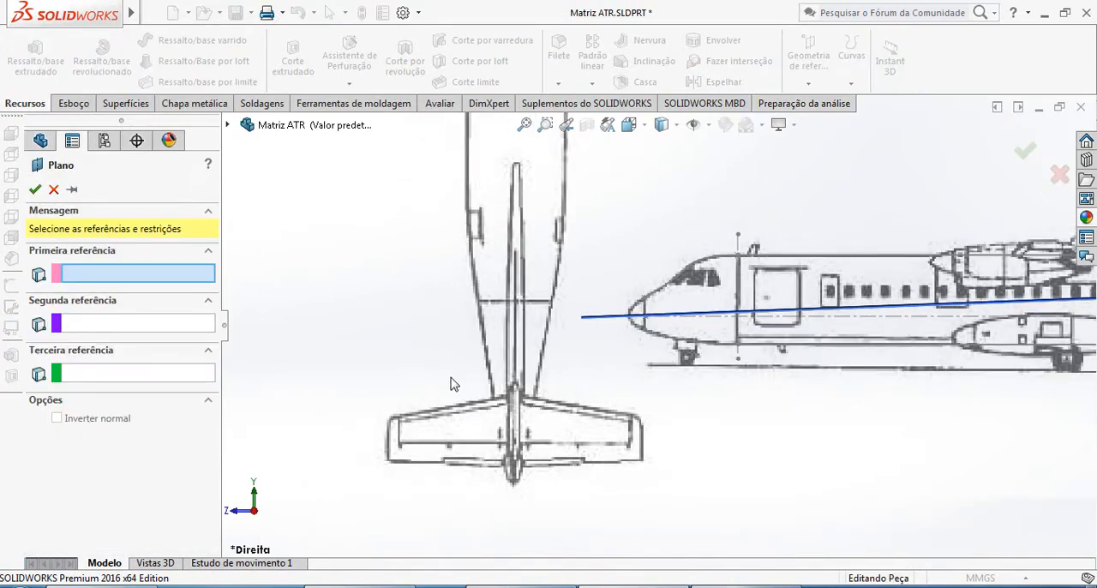
pyautogui.scroll(3, 690, 378)
pyautogui.moveTo(713, 380); pyautogui.dragTo(729, 384, button='middle')
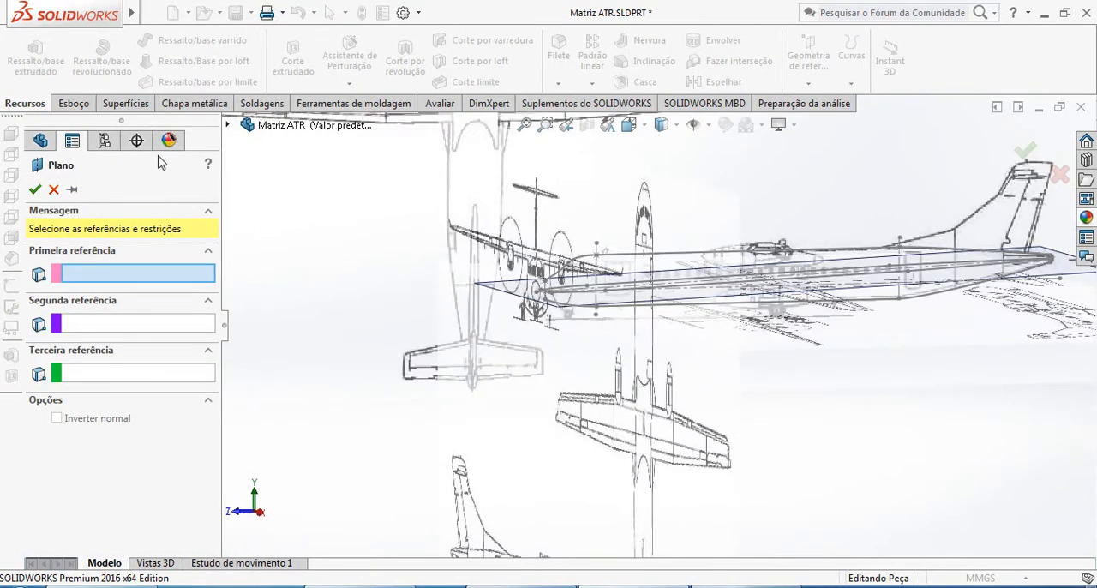
pyautogui.click(228, 126)
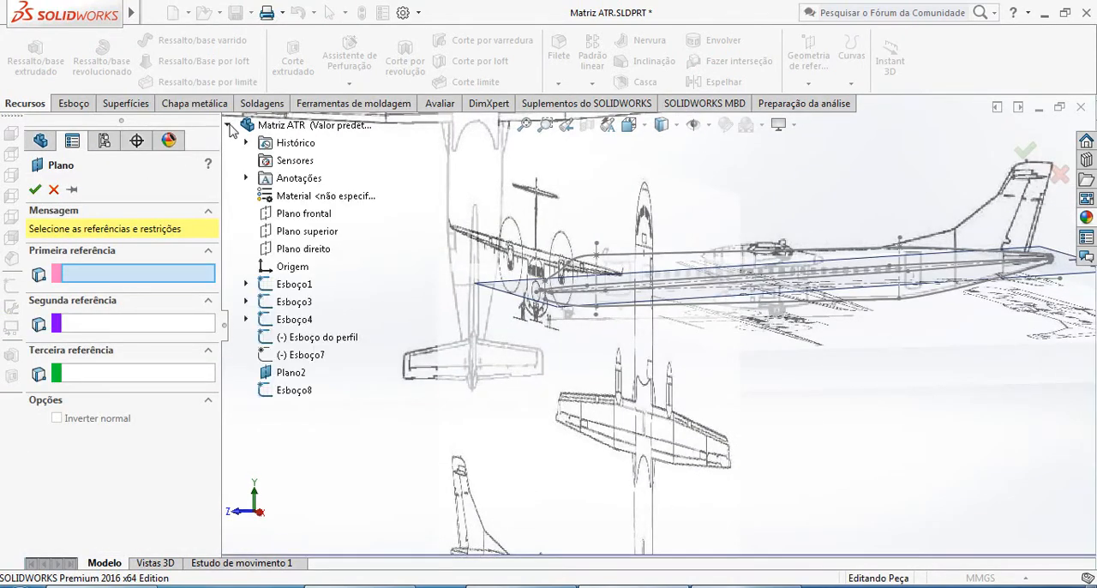
pyautogui.click(322, 216)
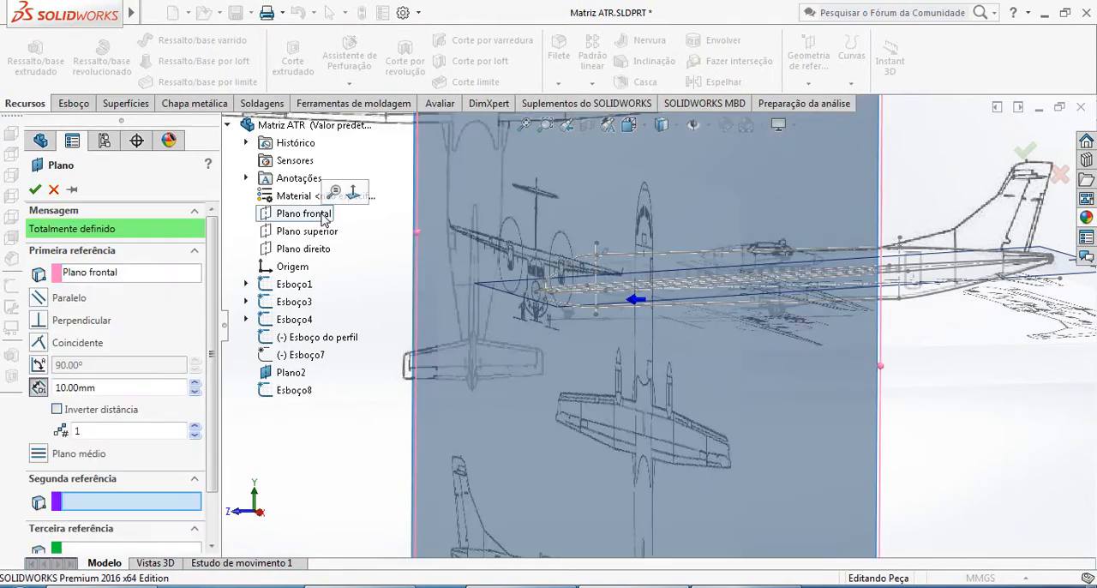
# - Make the new plane coincident with the profile sketch's upper endpoint at the cut-off nose and create it
pyautogui.moveTo(497, 303); pyautogui.dragTo(592, 288, button='middle')
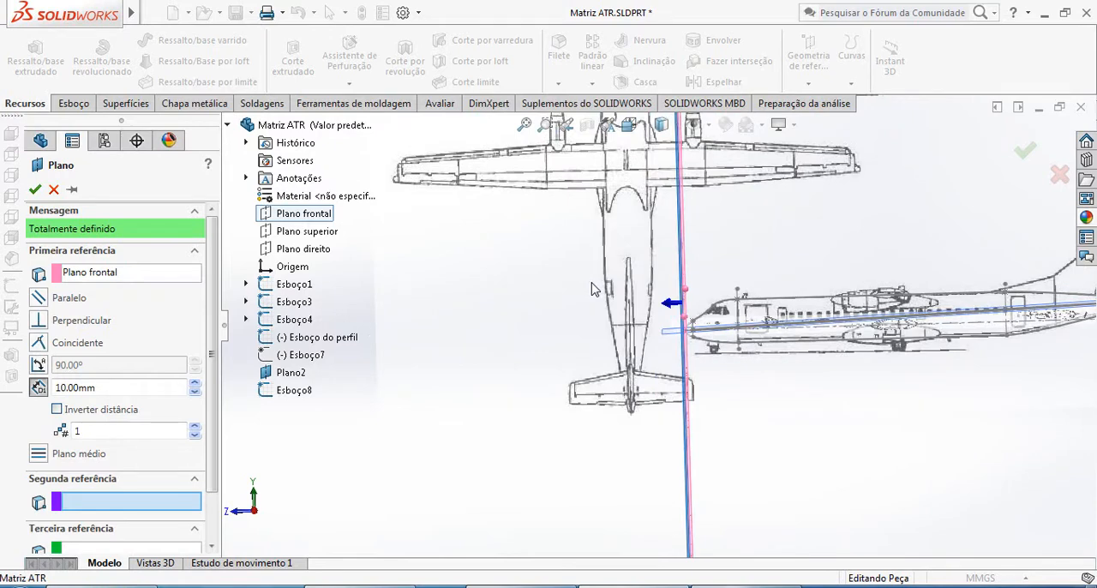
pyautogui.scroll(-10, 686, 334)
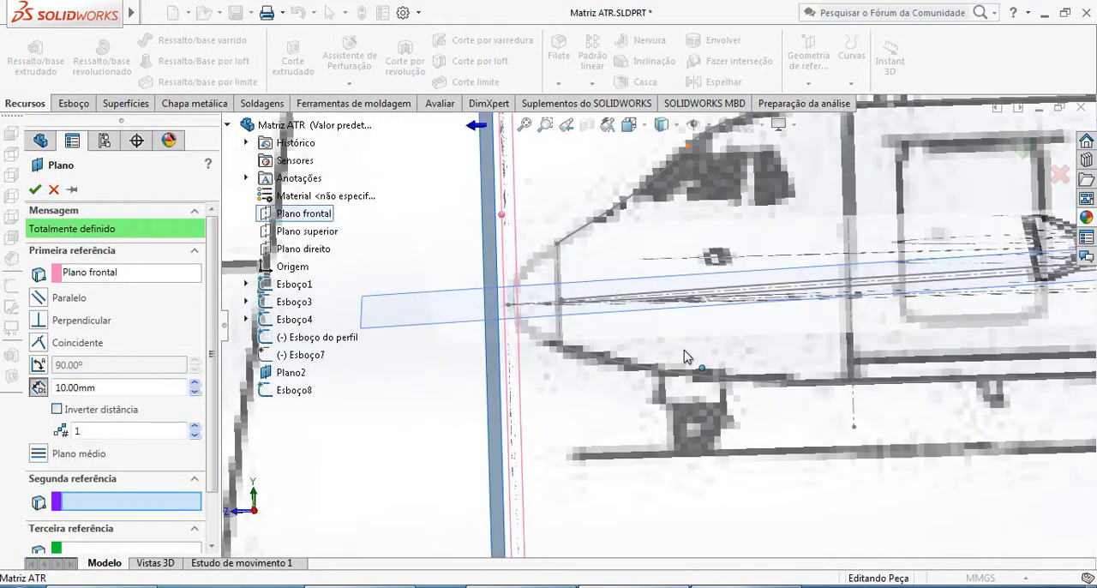
pyautogui.click(557, 246)
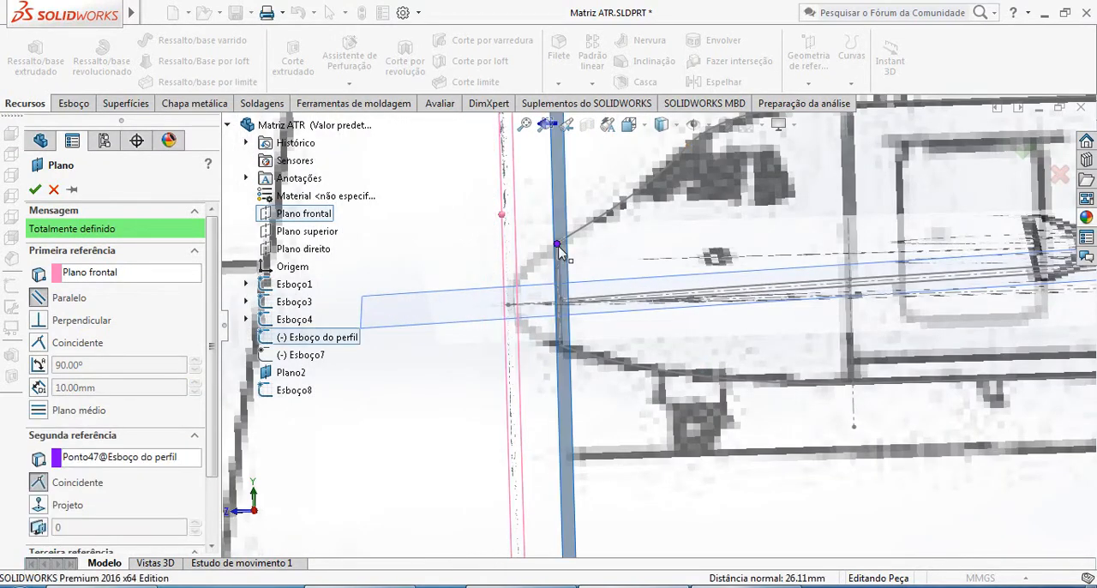
pyautogui.scroll(3, 583, 347)
pyautogui.scroll(3, 583, 347)
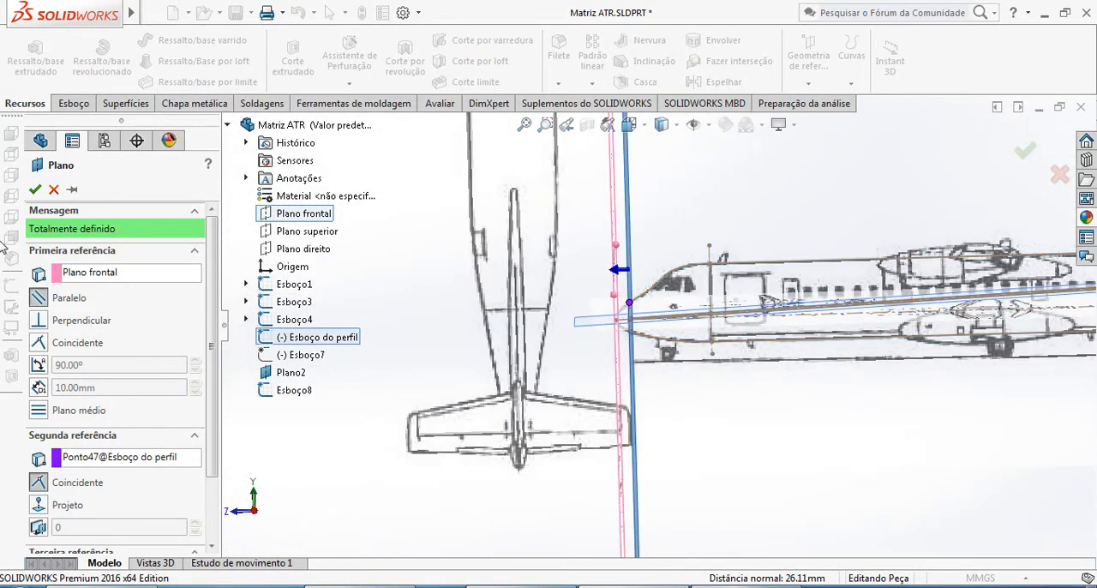
pyautogui.click(35, 188)
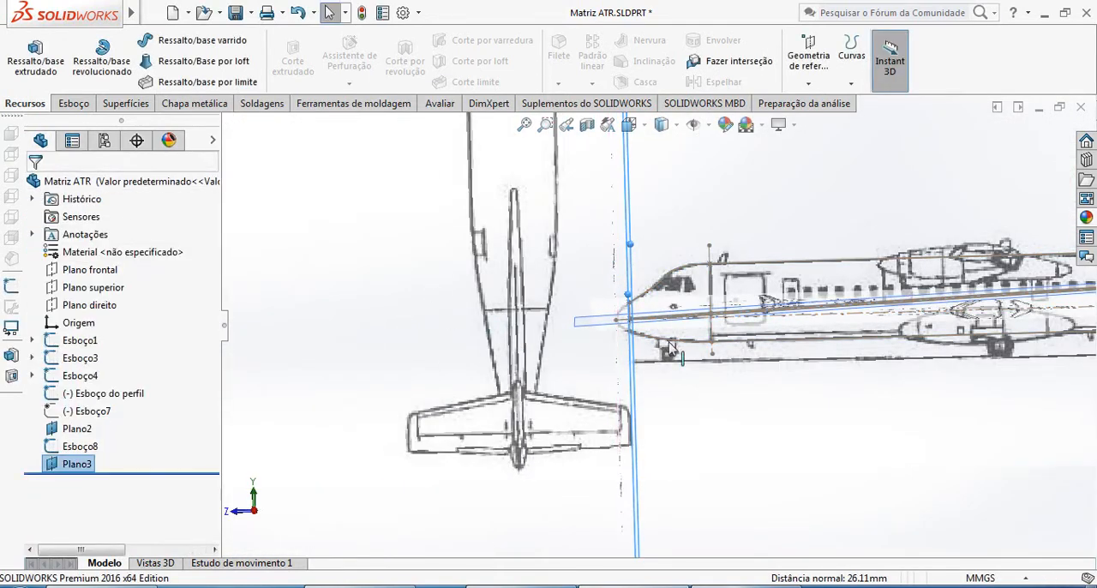
# - Shrink the nose reference plane on all four sides so it frames only the central part of the front-view aircraft drawing
pyautogui.click(368, 324)
pyautogui.moveTo(549, 343); pyautogui.dragTo(699, 336, button='middle')
pyautogui.scroll(5, 697, 354)
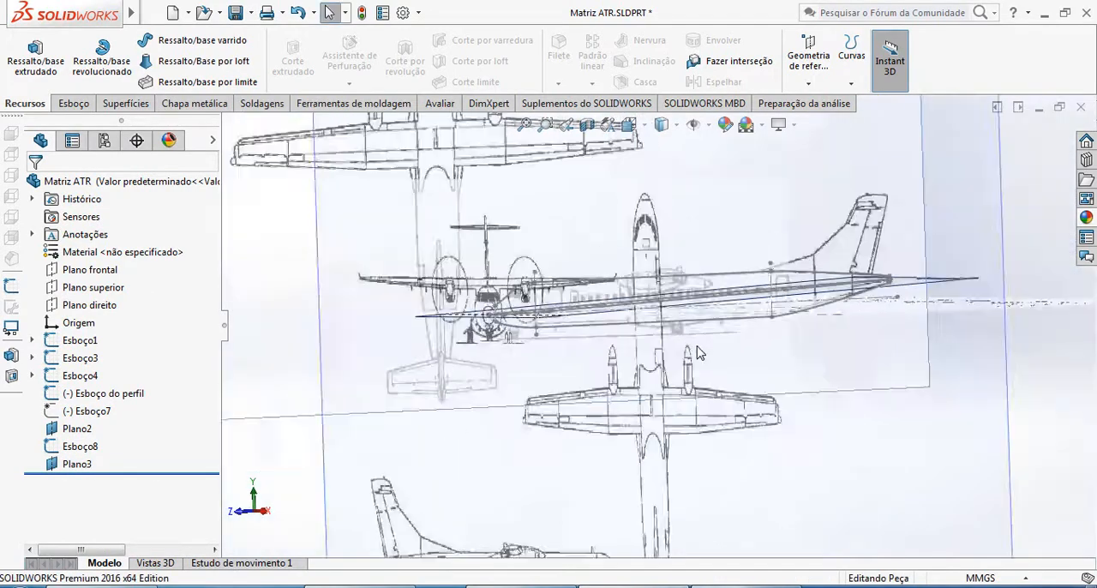
pyautogui.moveTo(629, 360); pyautogui.dragTo(728, 332, button='middle')
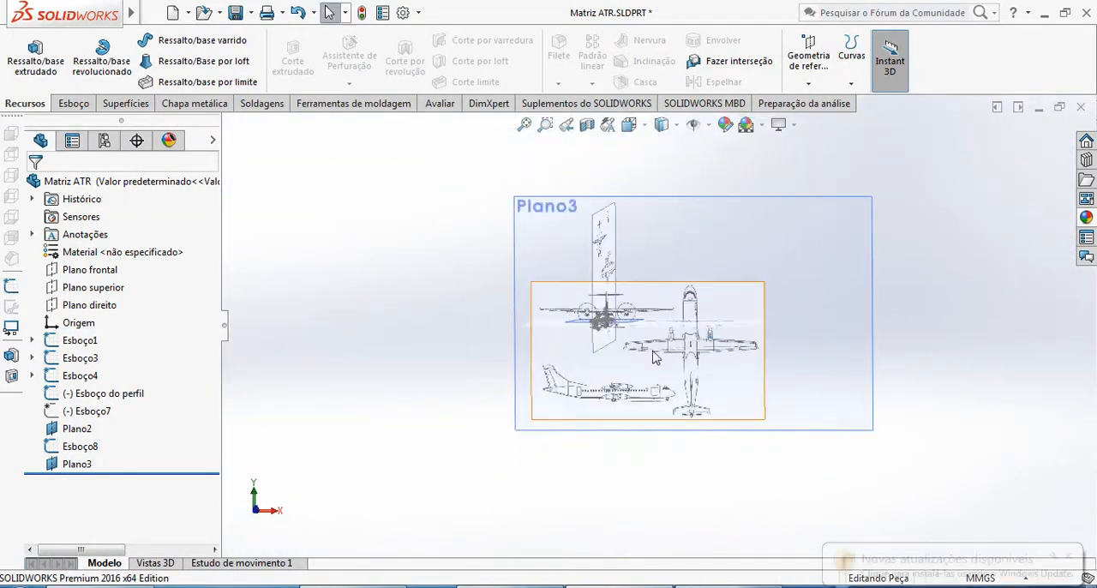
pyautogui.click(872, 319)
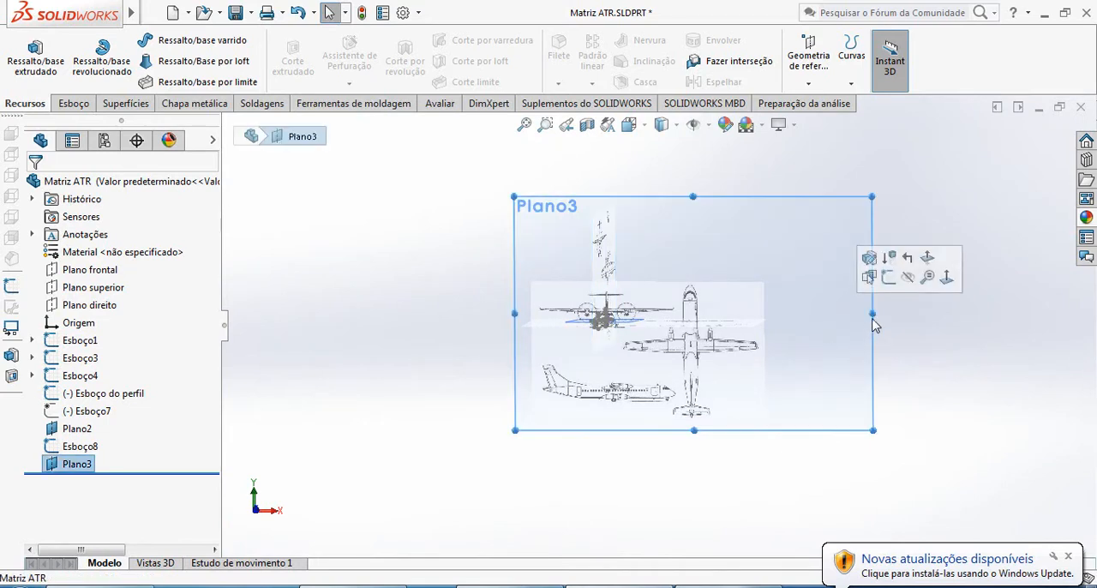
pyautogui.click(870, 317)
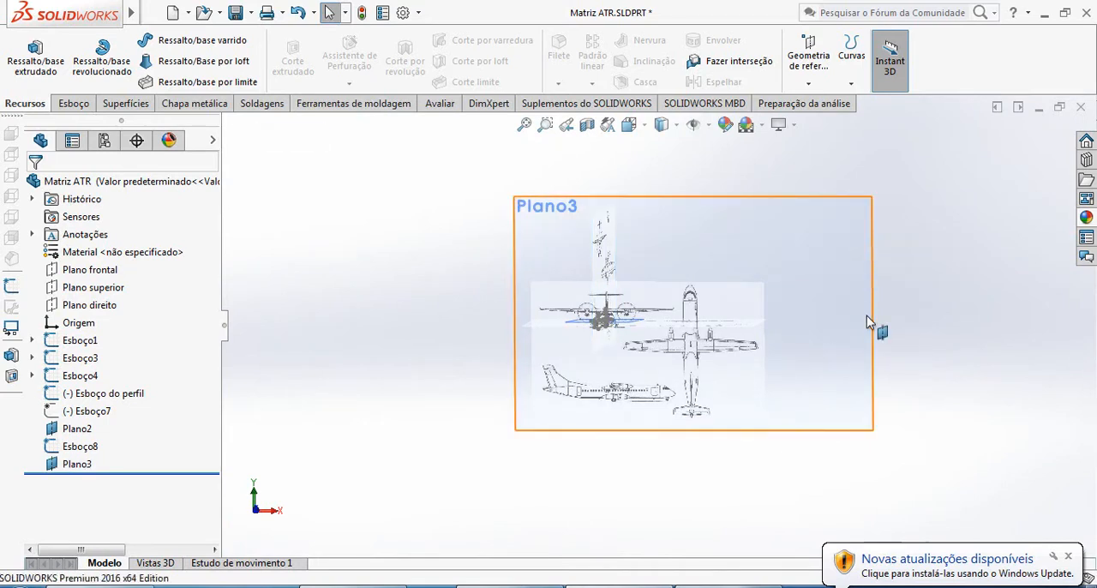
pyautogui.click(869, 292)
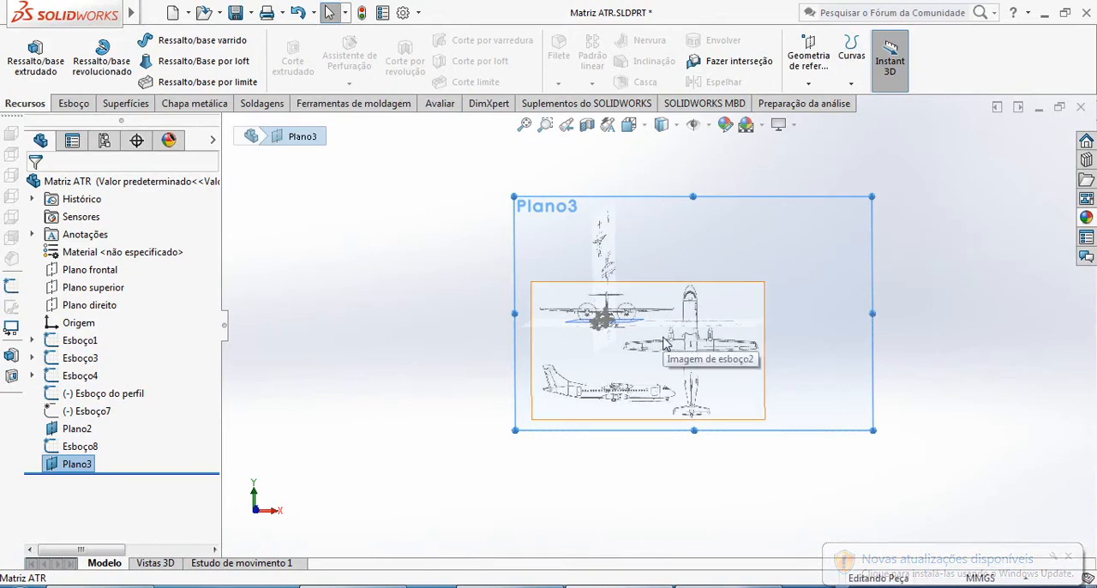
pyautogui.hotkey('ctrl', '8')
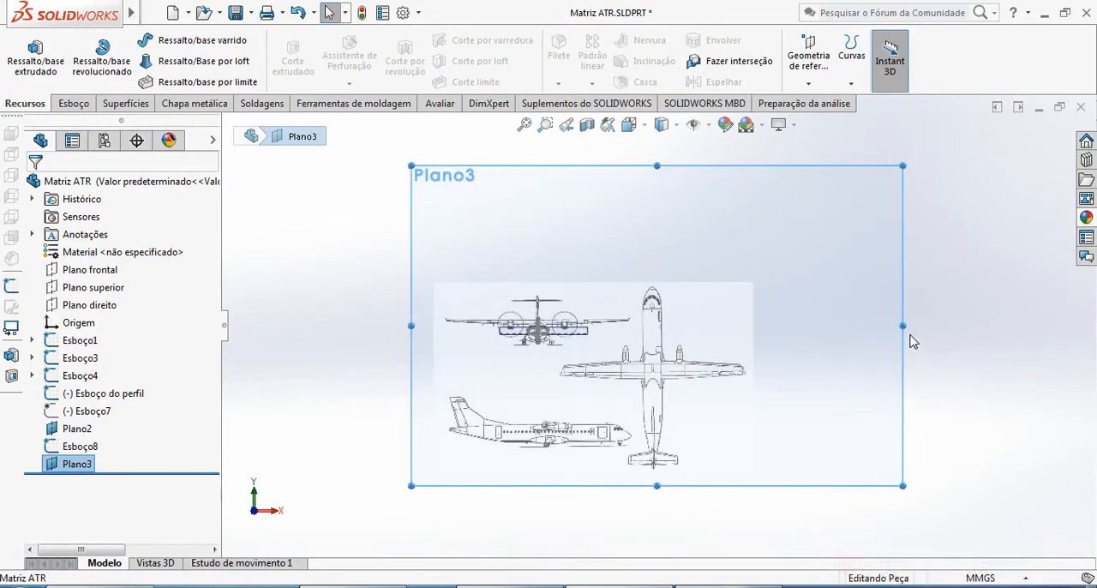
pyautogui.moveTo(902, 326); pyautogui.dragTo(598, 331)
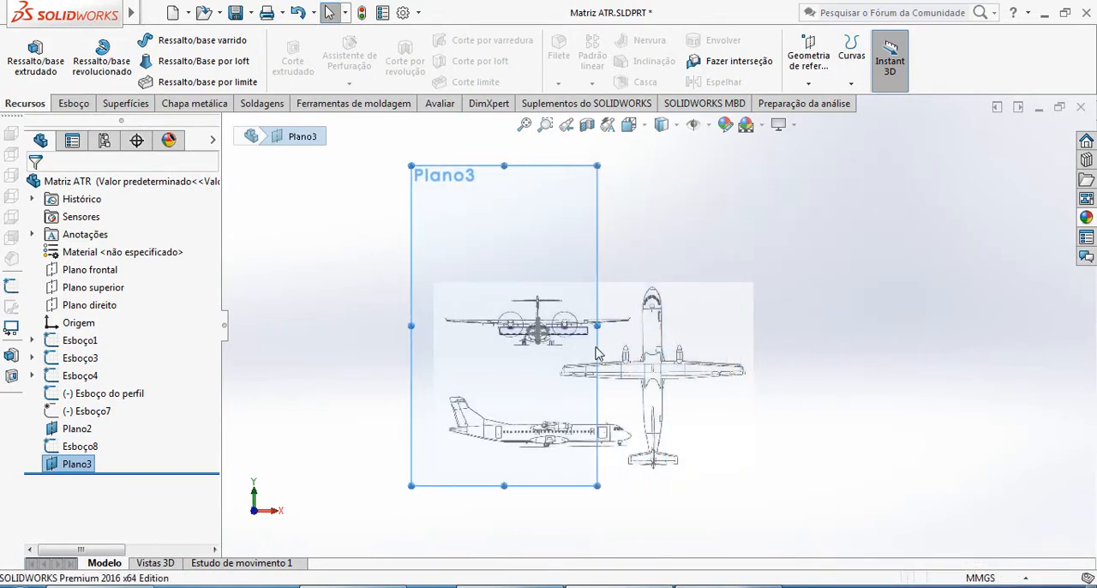
pyautogui.moveTo(404, 326); pyautogui.dragTo(505, 327)
pyautogui.moveTo(551, 486); pyautogui.dragTo(551, 364)
pyautogui.moveTo(551, 165); pyautogui.dragTo(551, 292)
pyautogui.moveTo(597, 329); pyautogui.dragTo(574, 330)
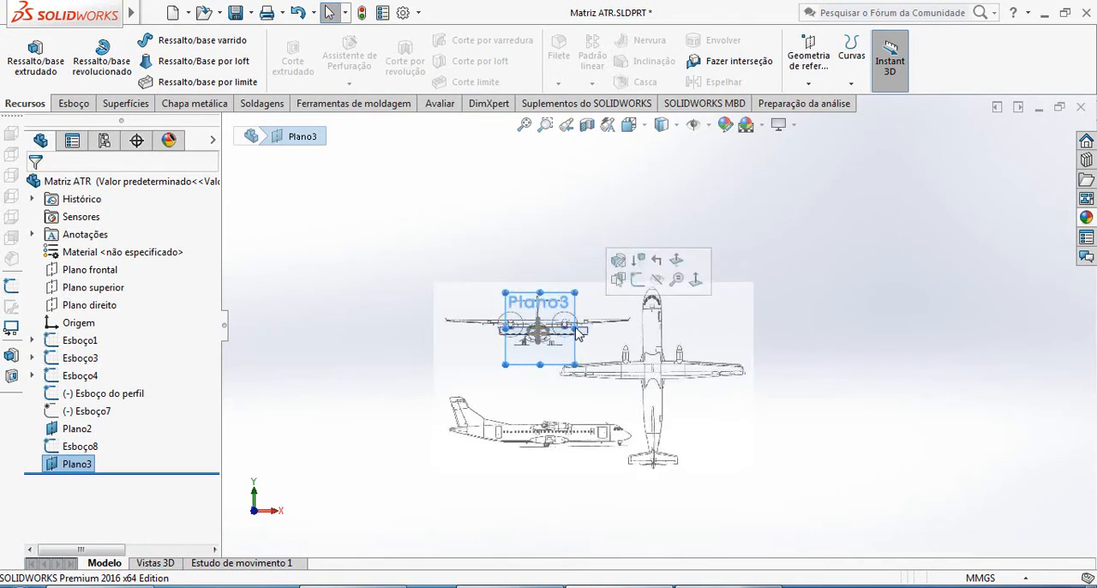
pyautogui.click(868, 336)
# - Examine the resized nose plane from behind and from the right side, checking its position against the fuselage profile
pyautogui.moveTo(886, 348); pyautogui.dragTo(711, 343, button='middle')
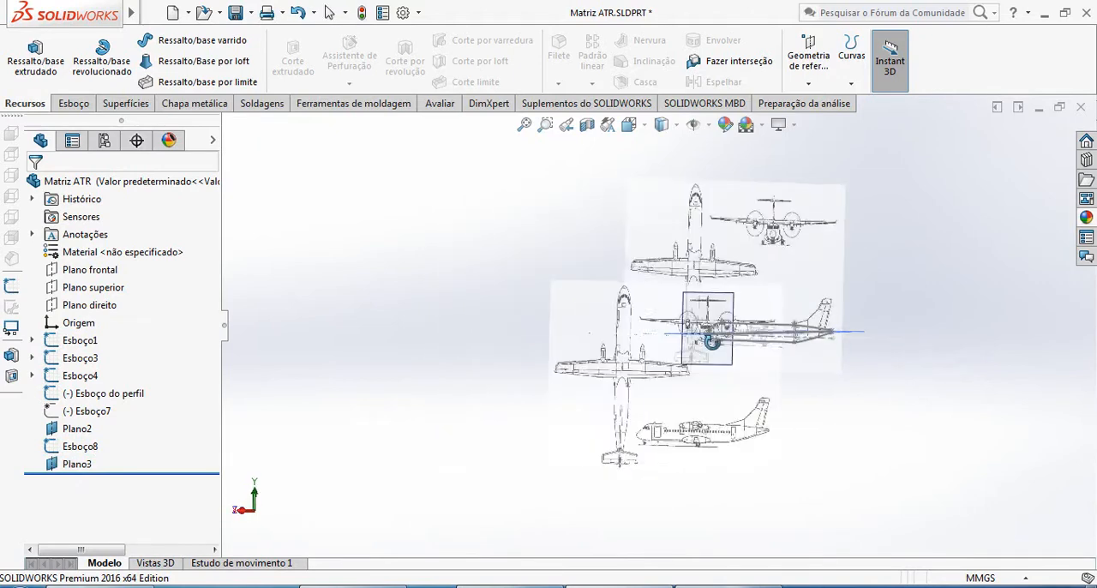
pyautogui.hotkey('ctrl', '2')
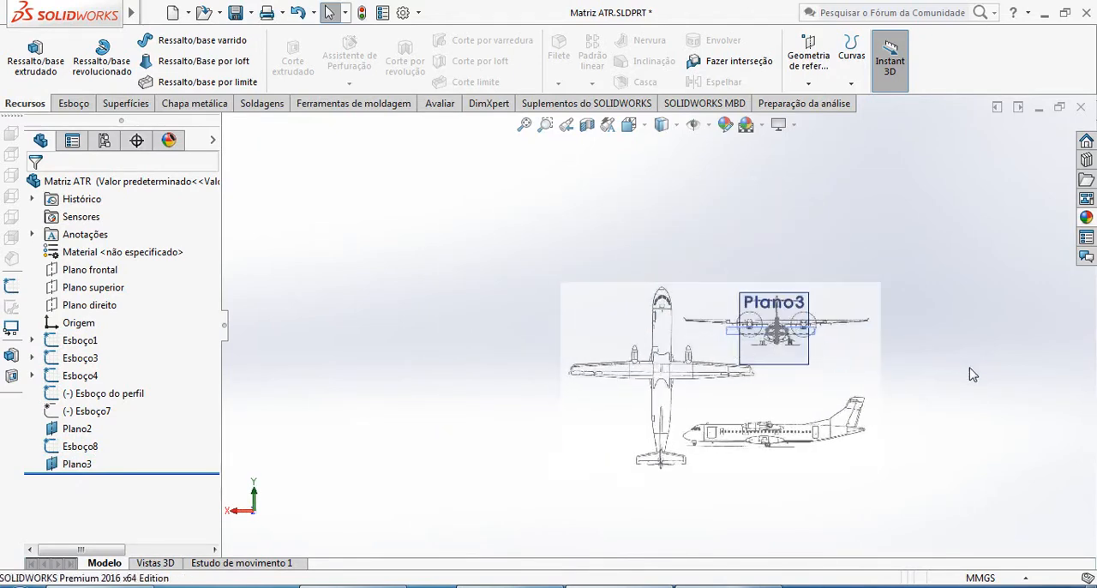
pyautogui.press('Left')
pyautogui.press('Left')
pyautogui.press('Left')
pyautogui.press('Left')
pyautogui.press('Right')
pyautogui.press('Right')
pyautogui.press('Right')
pyautogui.press('Right')
pyautogui.press('Right')
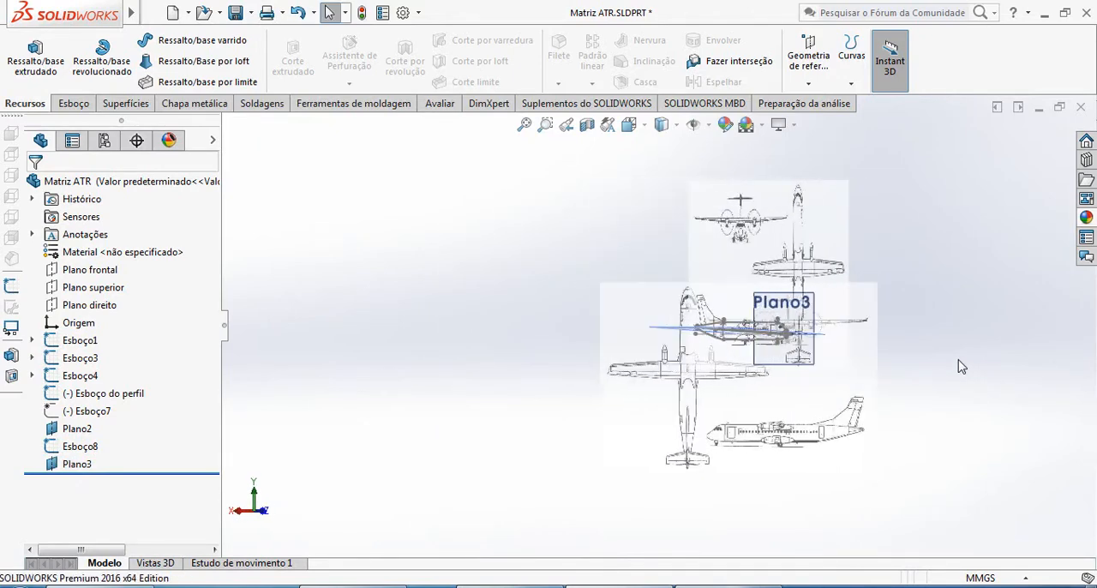
pyautogui.press('Right')
pyautogui.press('Right')
pyautogui.press('Right')
pyautogui.press('Right')
pyautogui.press('Right')
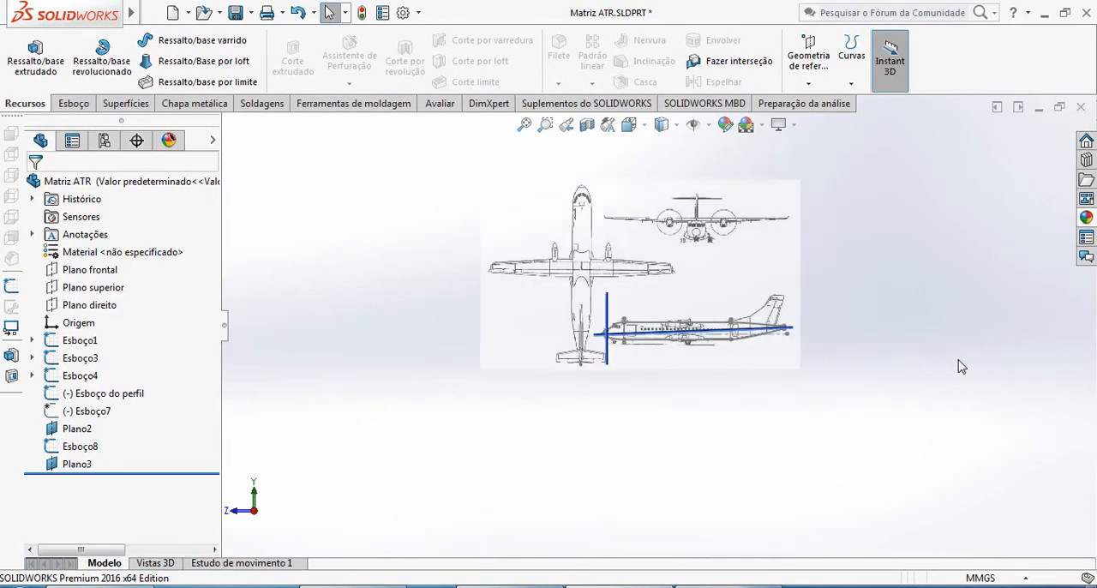
pyautogui.scroll(-3, 711, 355)
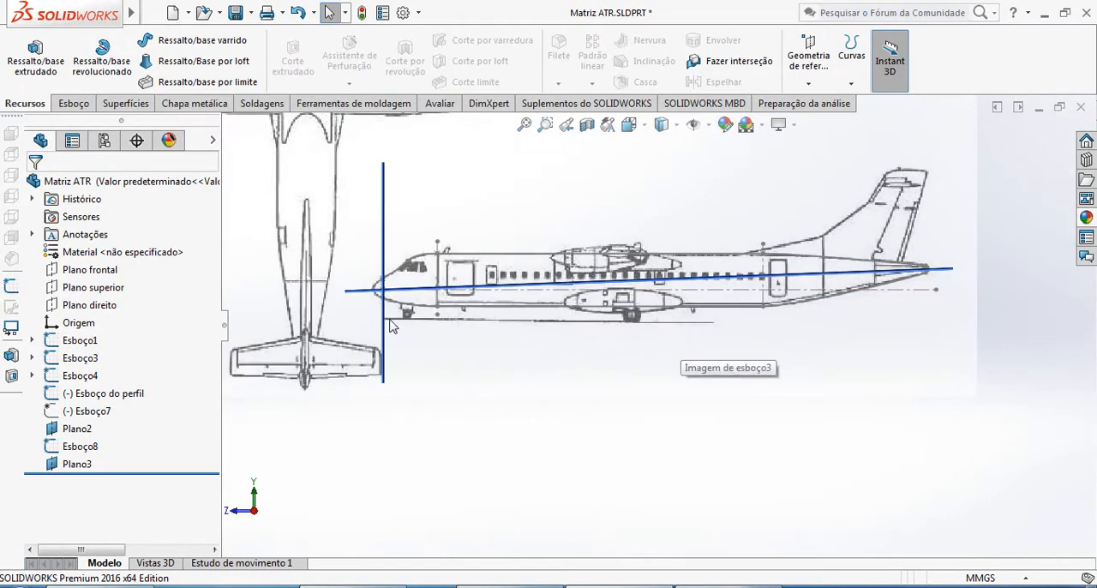
pyautogui.scroll(-3, 392, 321)
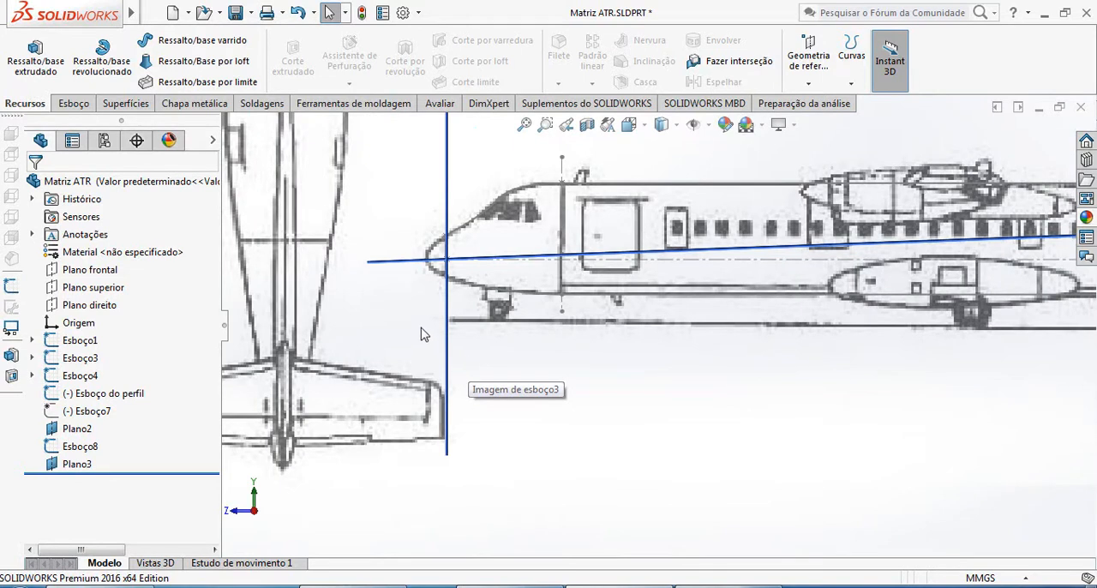
# - Create three reference planes offset from the nose plane at 40 mm spacing, with the direction inverted towards the tail
pyautogui.click(809, 83)
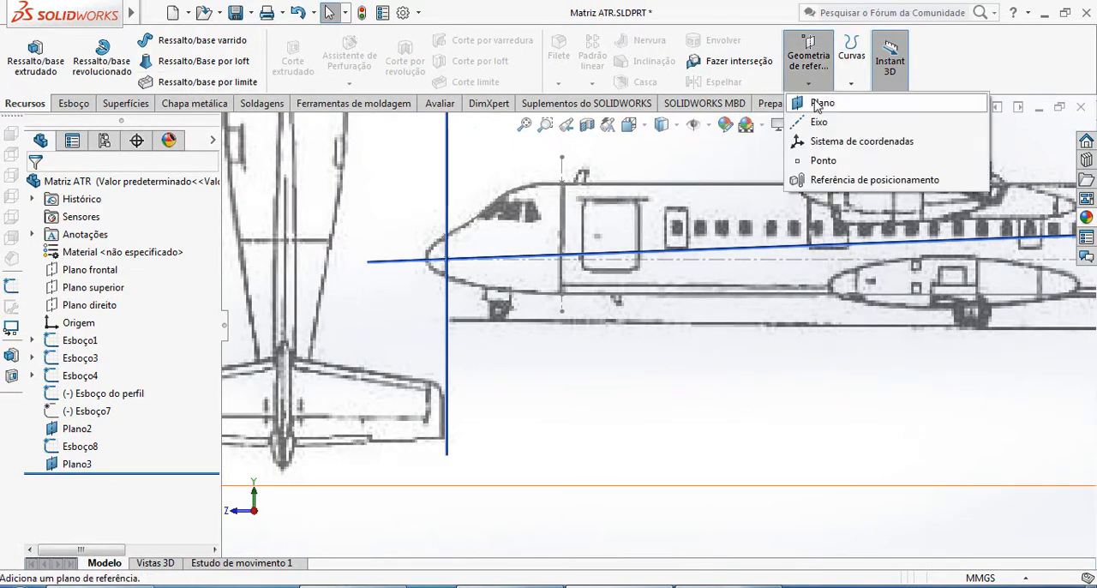
pyautogui.click(817, 105)
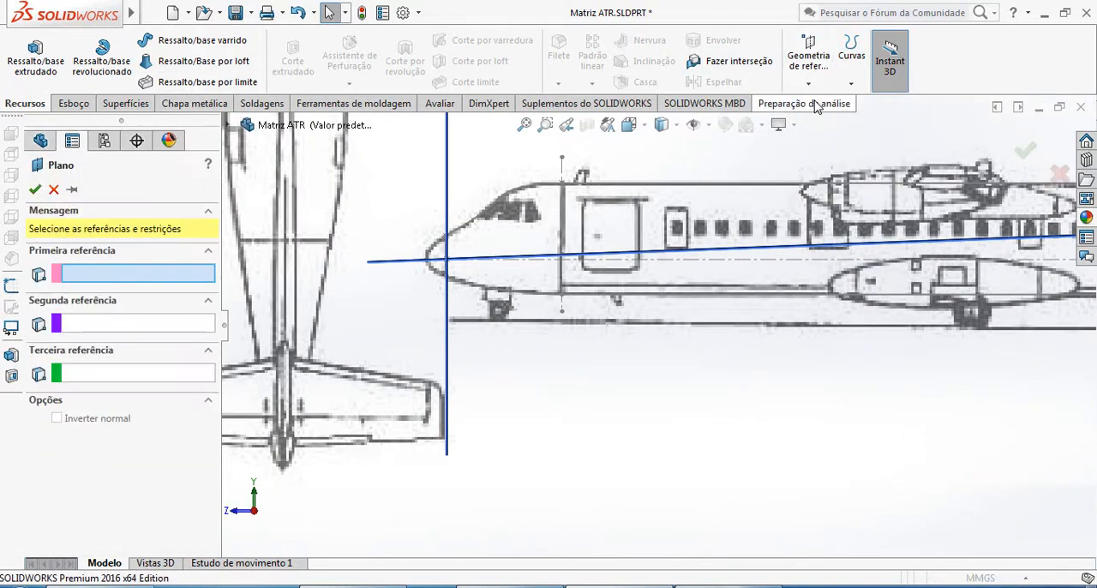
pyautogui.click(451, 405)
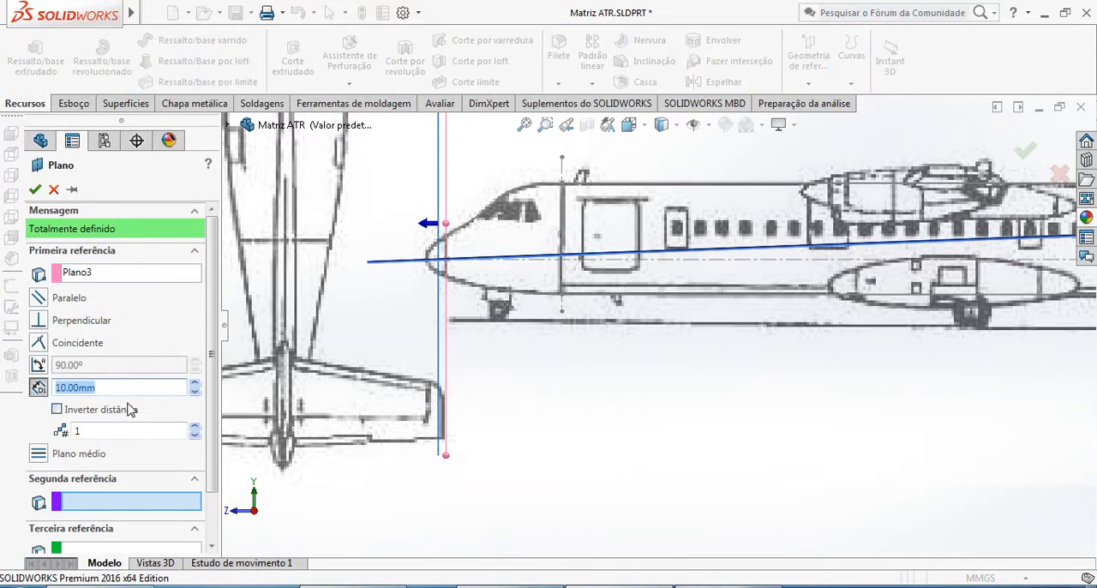
pyautogui.click(195, 384)
pyautogui.click(195, 384)
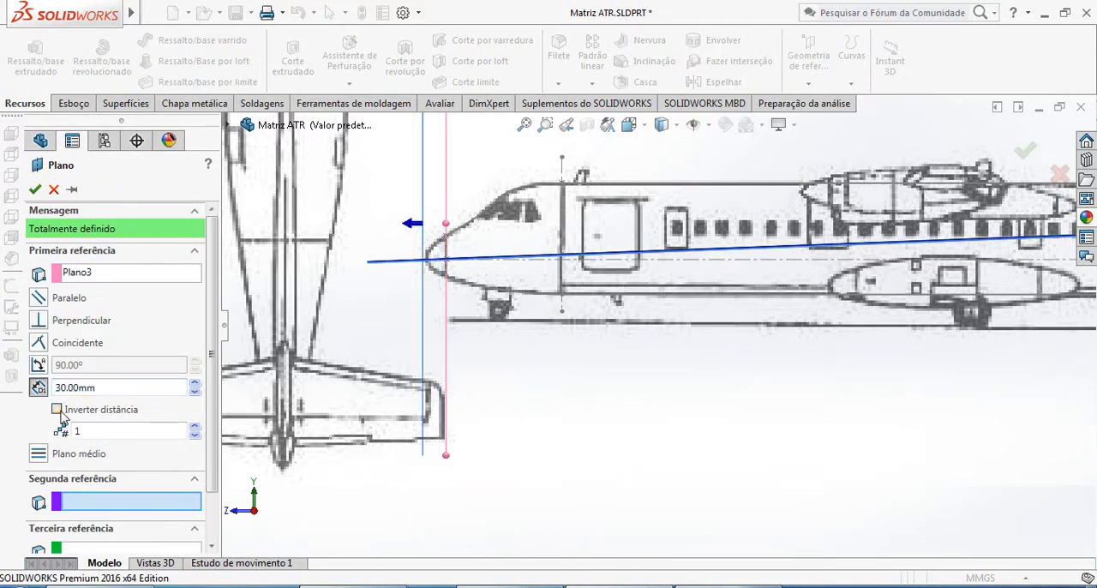
pyautogui.click(57, 410)
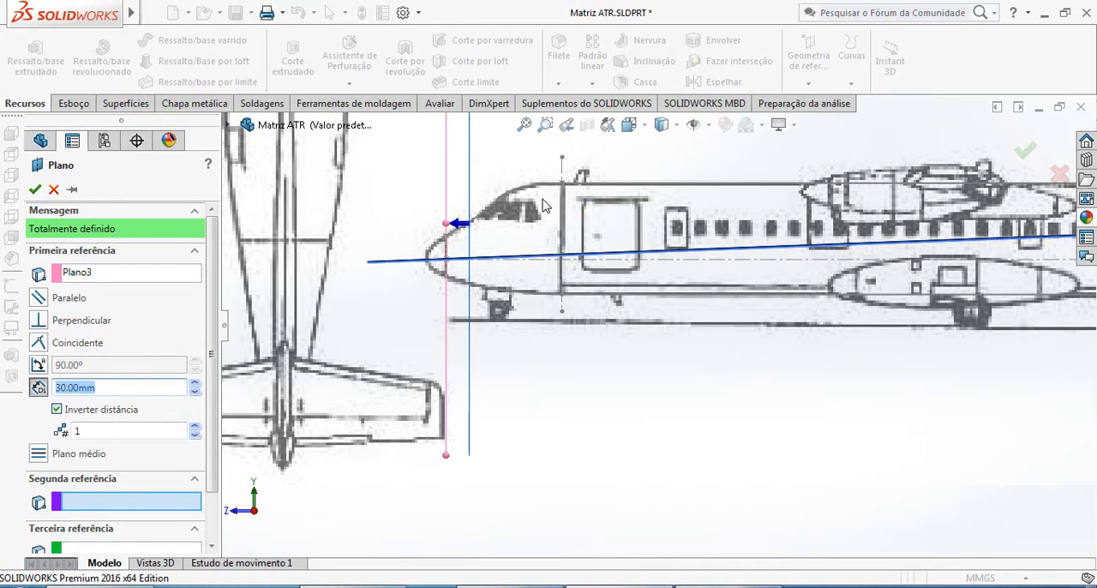
pyautogui.click(196, 385)
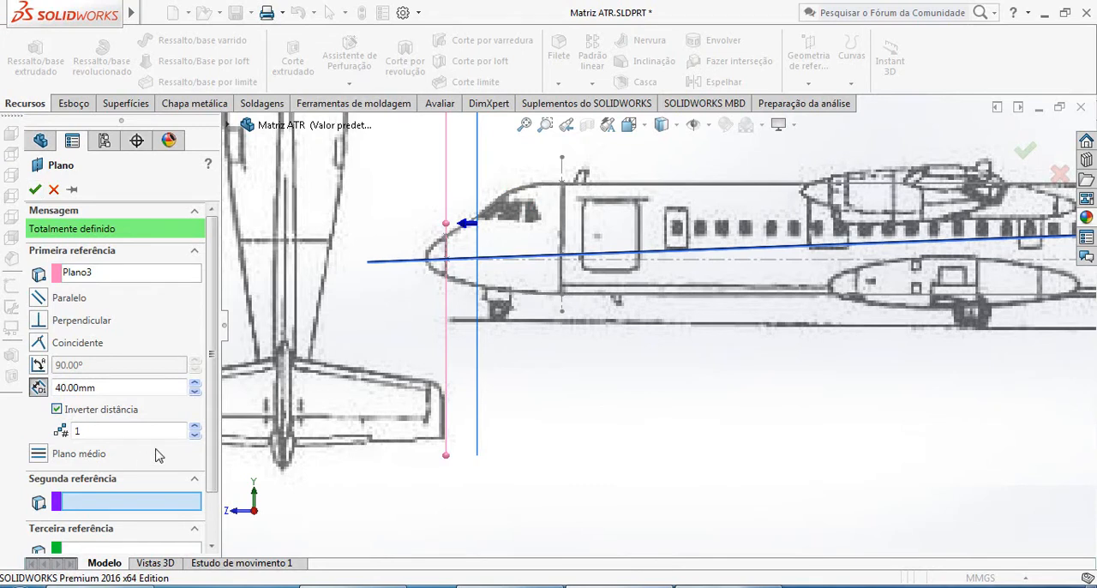
pyautogui.click(196, 427)
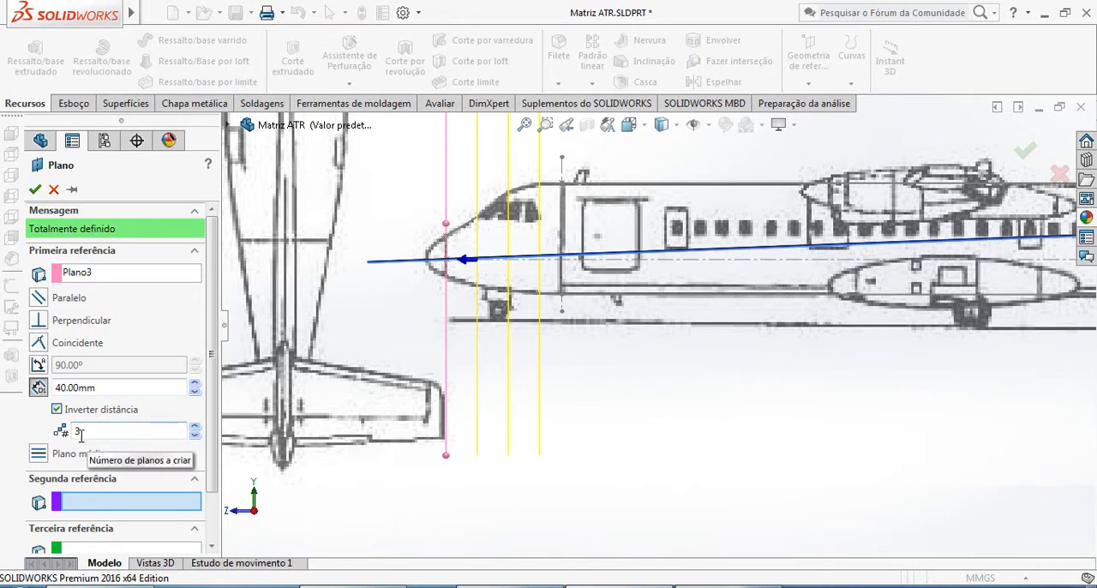
pyautogui.click(35, 190)
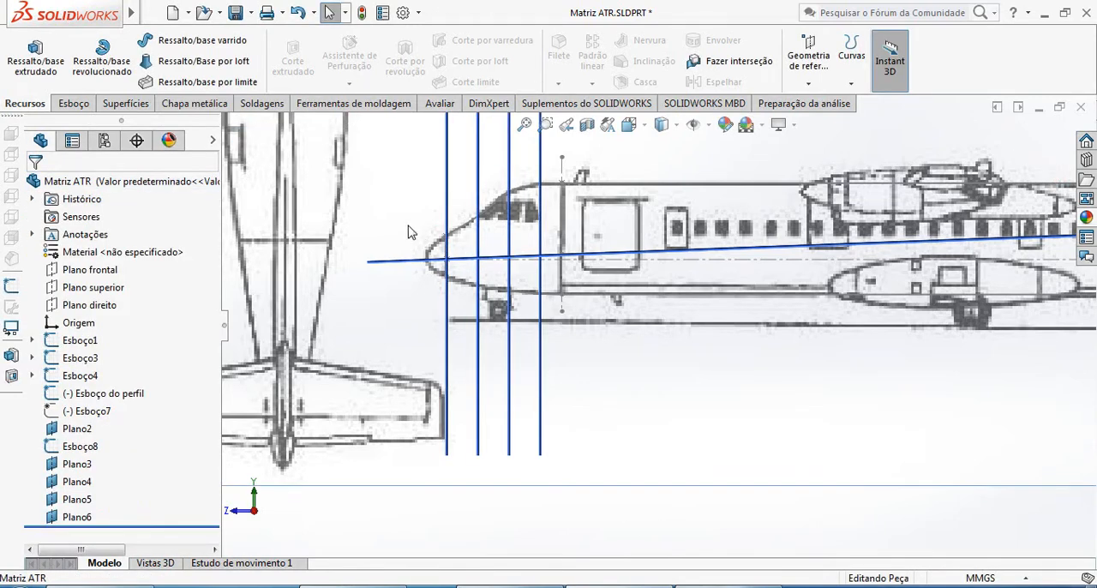
# - Create a plane parallel to the rearmost offset plane and coincident with the profile sketch's upper point where the nose curve meets the straight fuselage
pyautogui.click(809, 83)
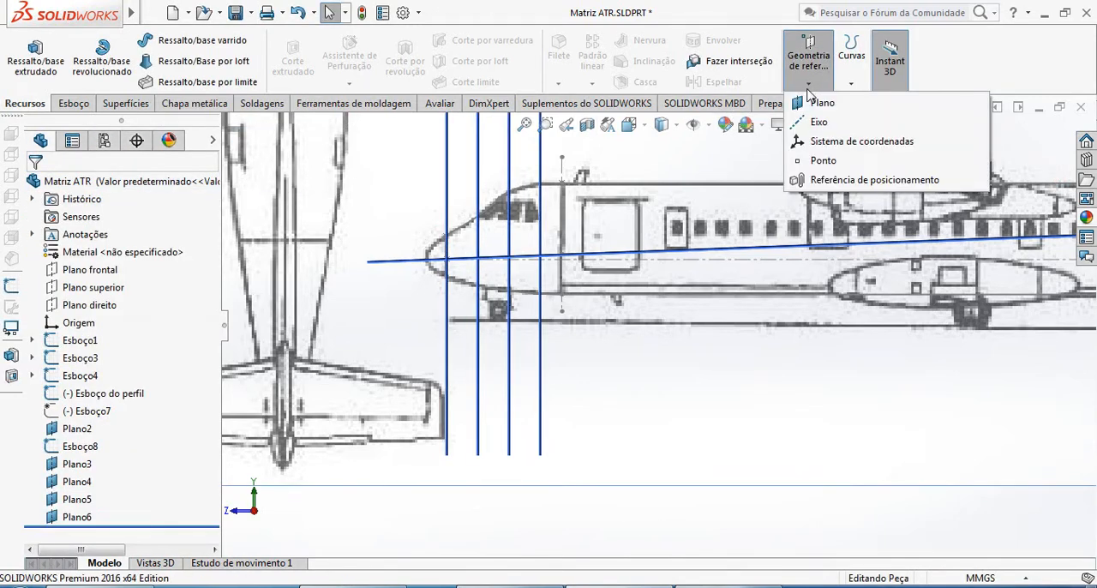
pyautogui.click(813, 102)
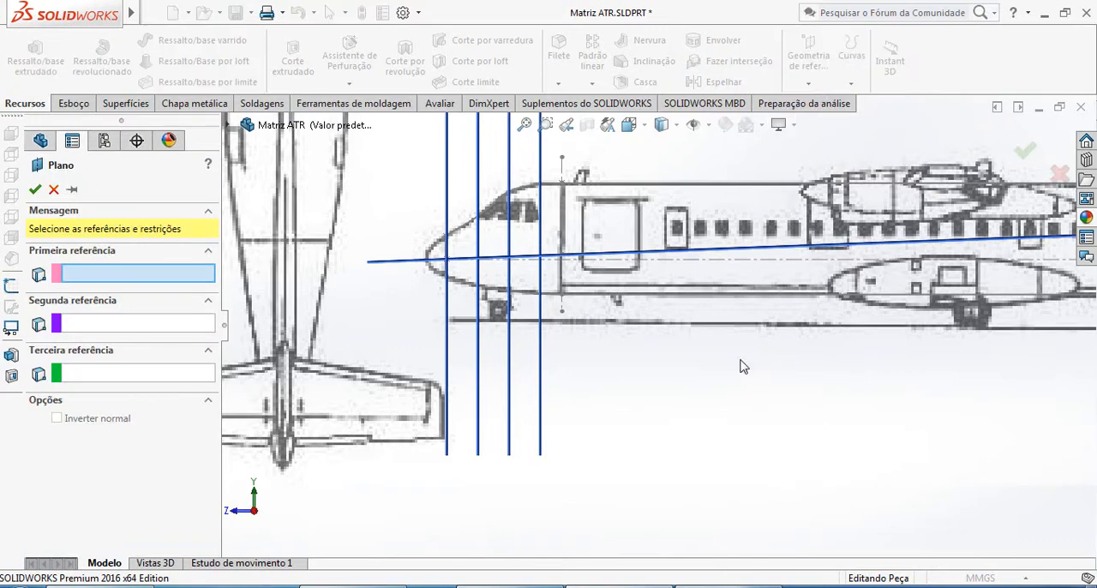
pyautogui.click(540, 440)
pyautogui.scroll(-2, 613, 208)
pyautogui.scroll(-1, 613, 208)
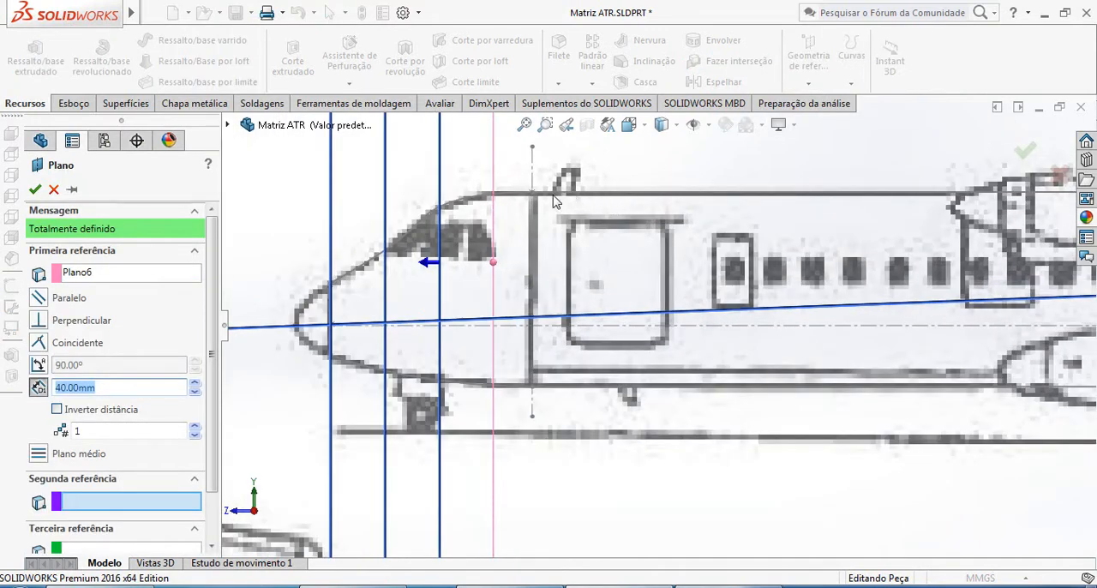
pyautogui.click(532, 195)
pyautogui.scroll(3, 649, 363)
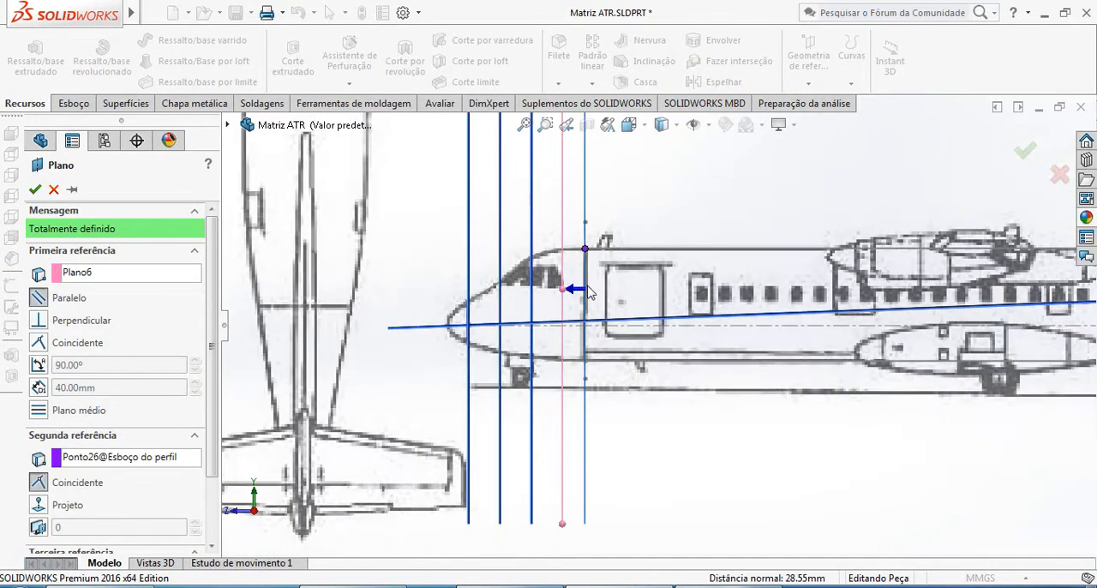
pyautogui.click(34, 189)
pyautogui.scroll(-3, 448, 257)
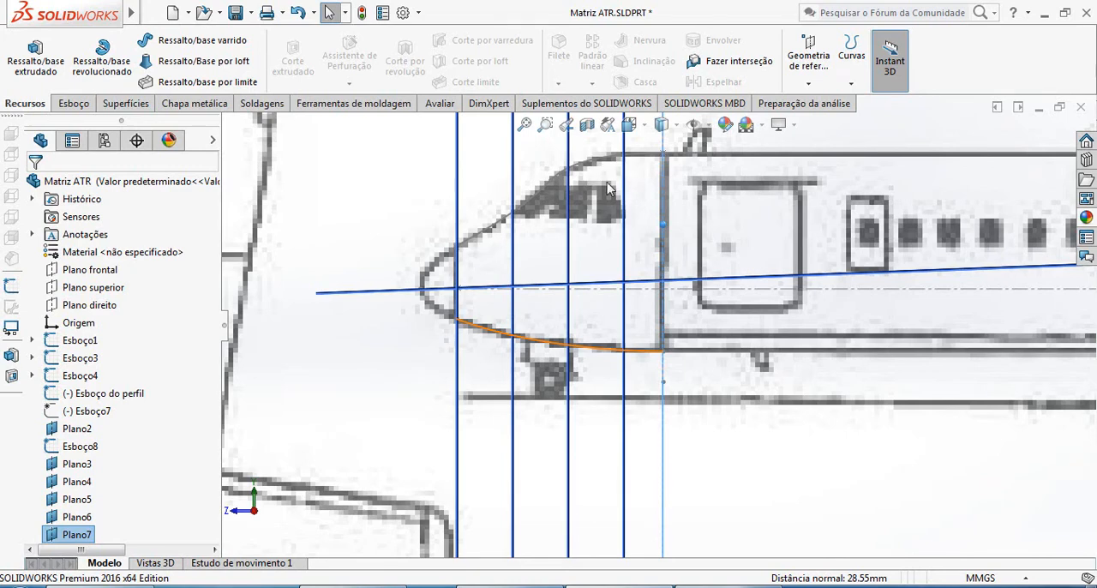
pyautogui.scroll(3, 660, 313)
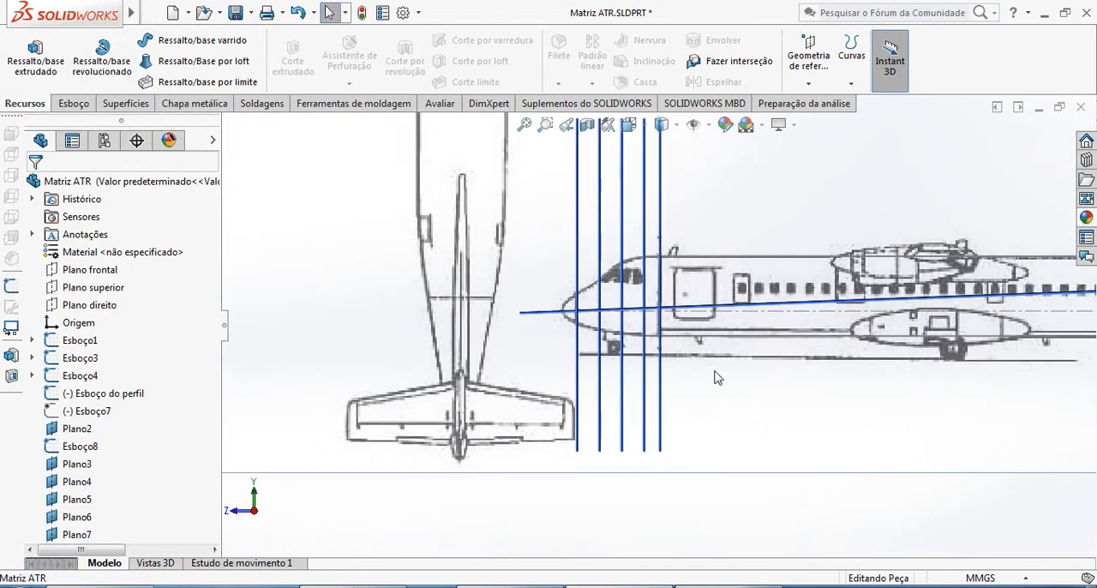
# - Create a plane parallel to the rearmost nose-section plane and coincident with the profile sketch's upper point where the straight fuselage meets the tail curve
pyautogui.moveTo(716, 371)
pyautogui.mouseDown(button='middle')
pyautogui.moveTo(581, 274)
pyautogui.moveTo(660, 309)
pyautogui.moveTo(665, 323)
pyautogui.mouseUp(button='middle')
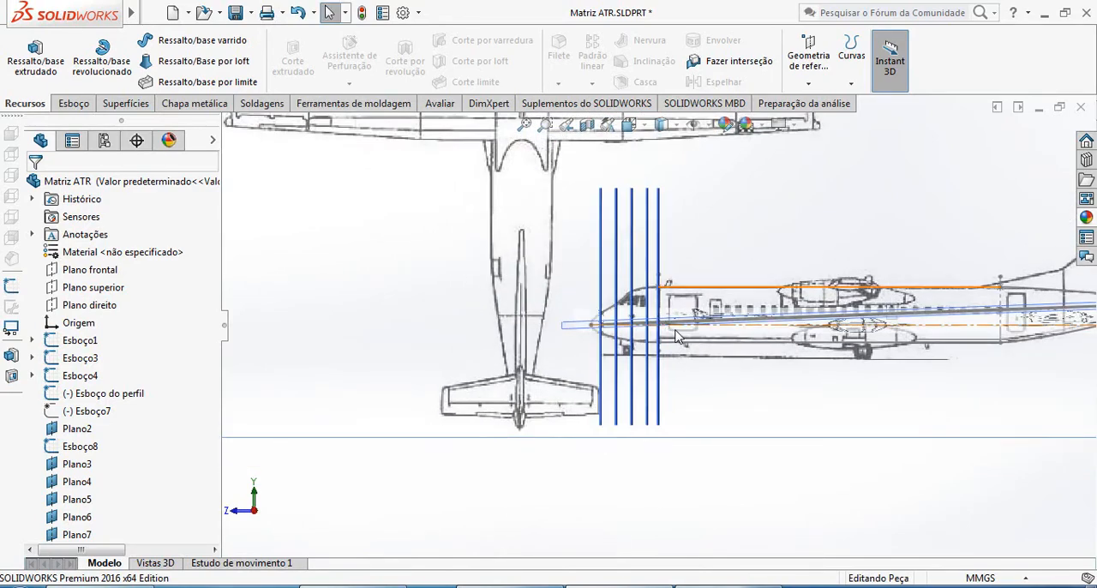
pyautogui.hotkey('ctrl', '4')
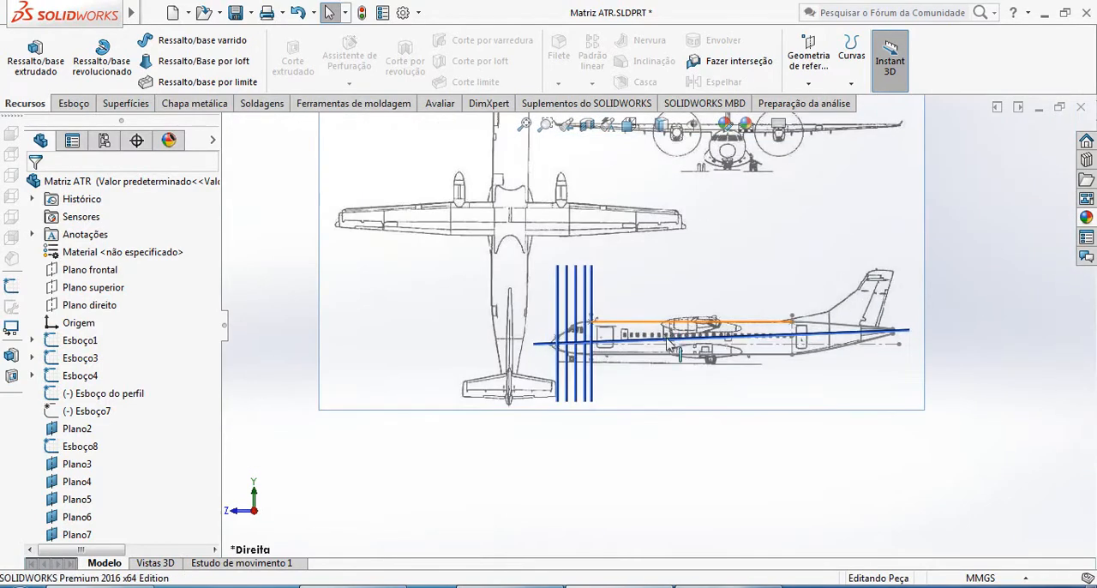
pyautogui.scroll(-2, 581, 339)
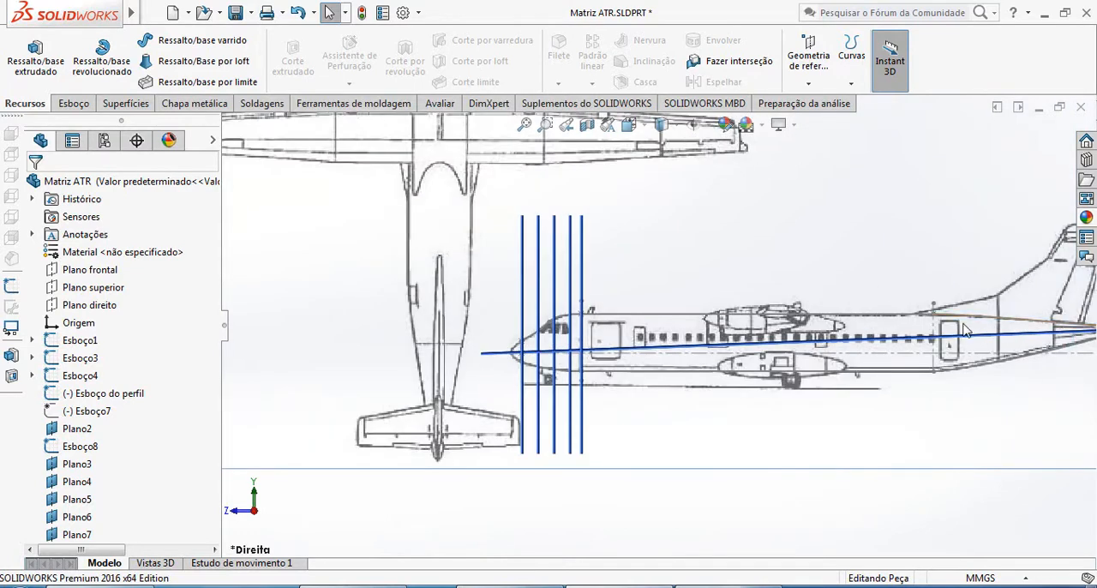
pyautogui.scroll(-2, 936, 393)
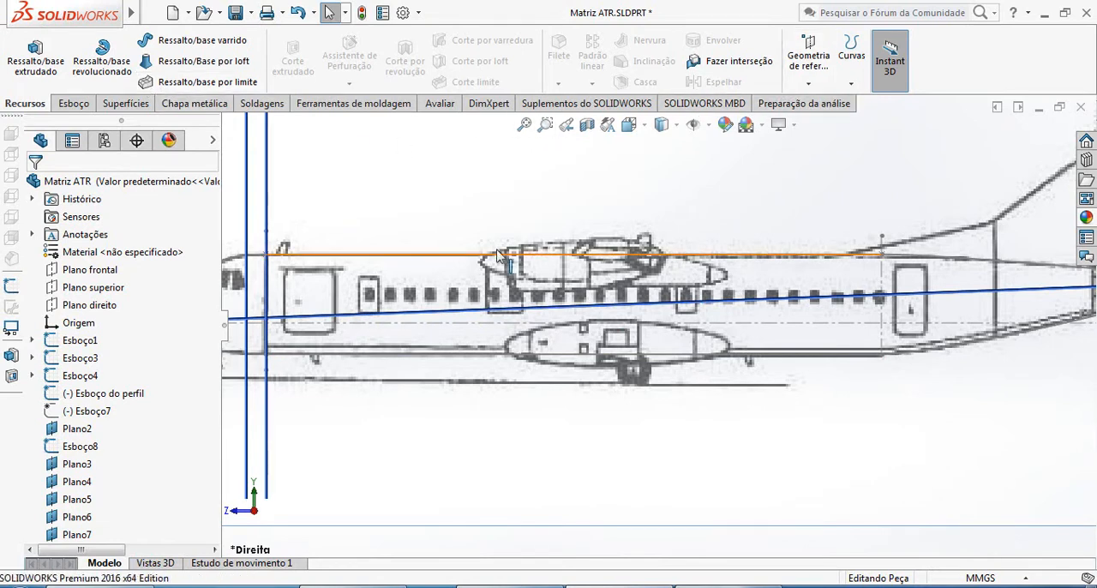
pyautogui.click(808, 84)
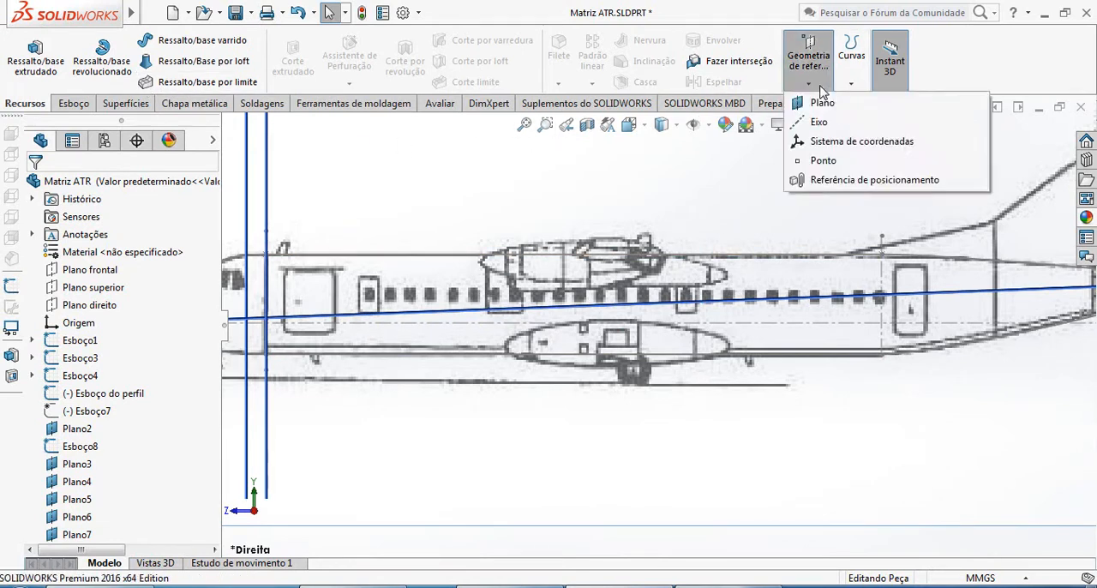
pyautogui.click(808, 84)
pyautogui.click(808, 84)
pyautogui.click(811, 102)
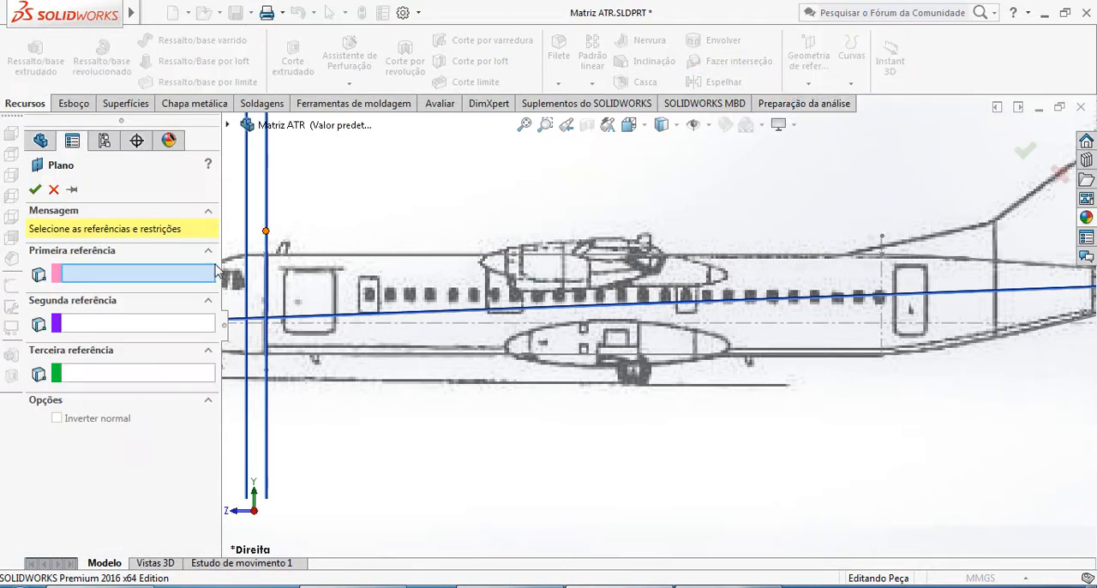
pyautogui.click(268, 206)
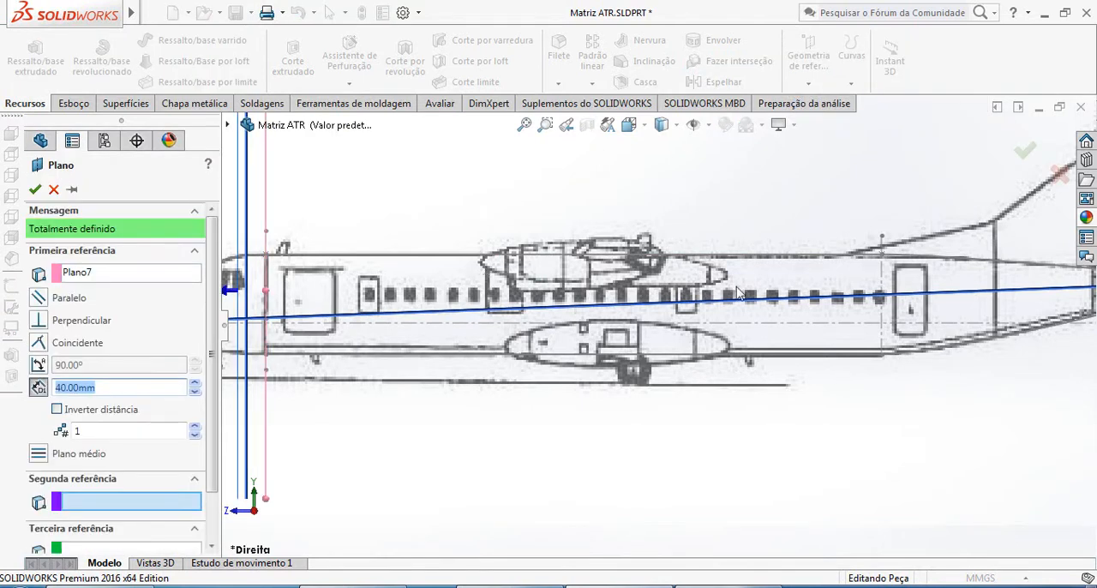
pyautogui.click(882, 253)
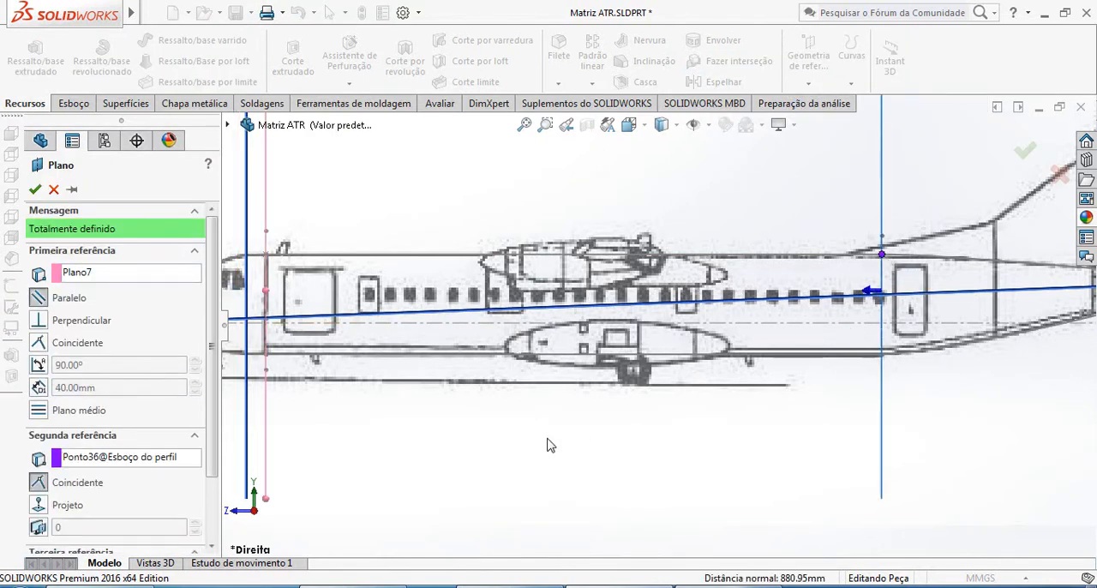
pyautogui.scroll(5, 909, 389)
pyautogui.scroll(-5, 889, 397)
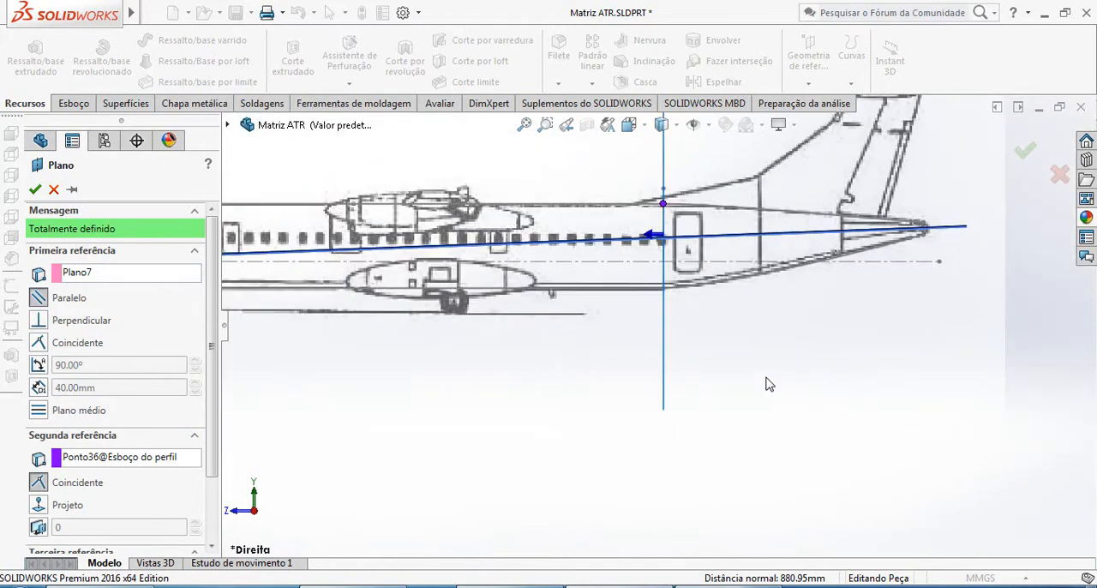
pyautogui.click(34, 189)
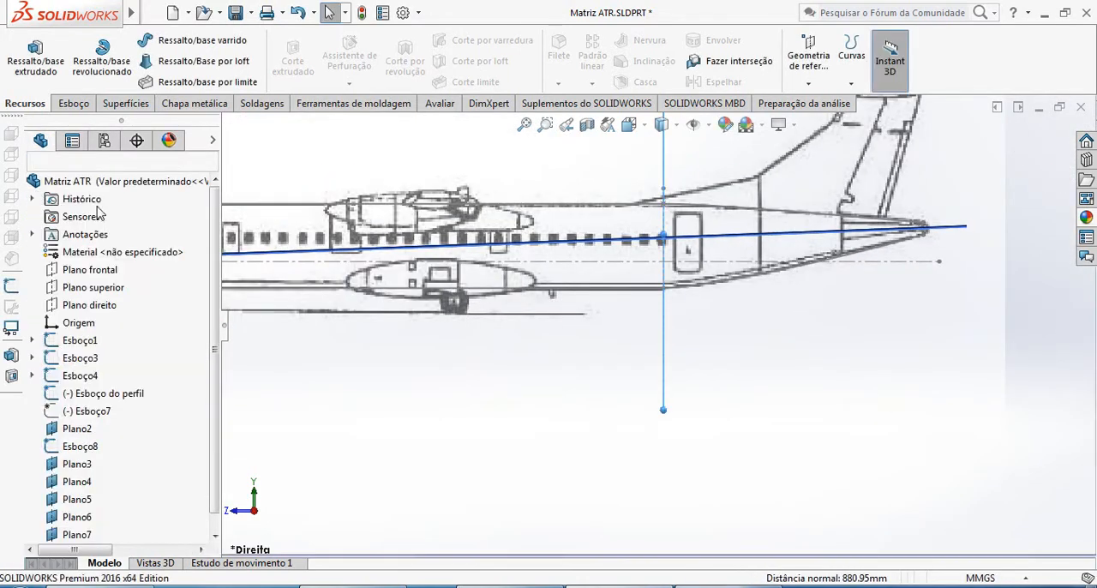
# - Create four reference planes offset from the tail-start plane at 90 mm spacing, with the direction inverted towards the tail
pyautogui.scroll(1, 787, 407)
pyautogui.scroll(2, 786, 406)
pyautogui.scroll(-10, 815, 301)
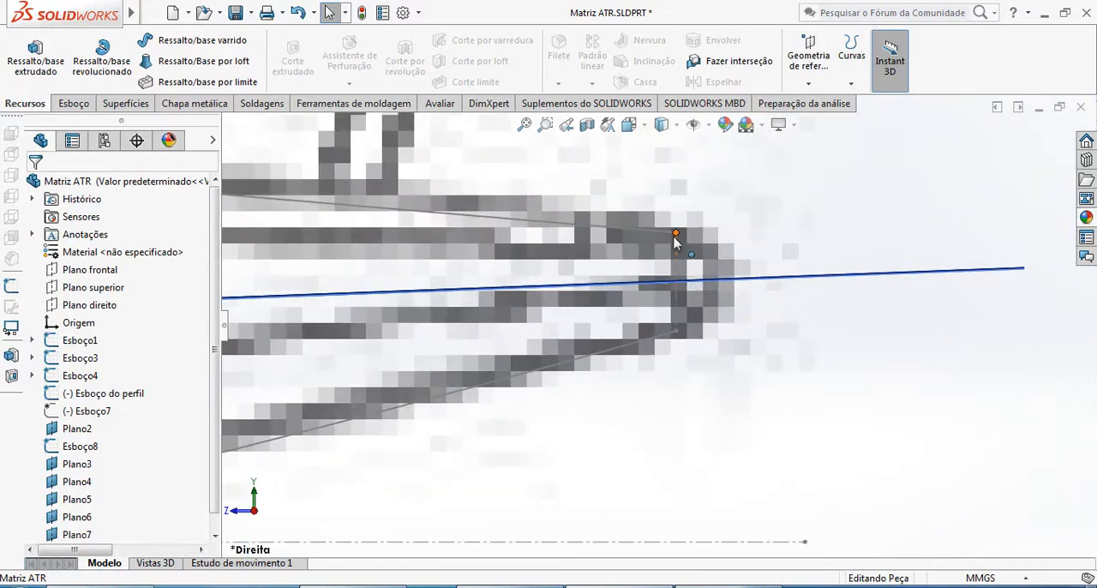
pyautogui.scroll(6, 668, 320)
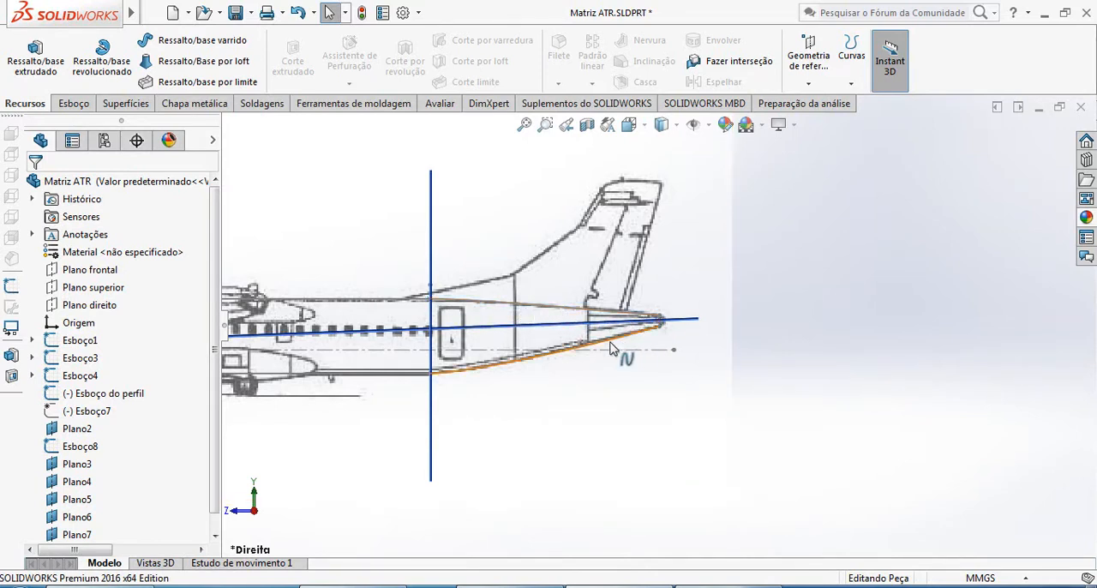
pyautogui.scroll(-2, 604, 338)
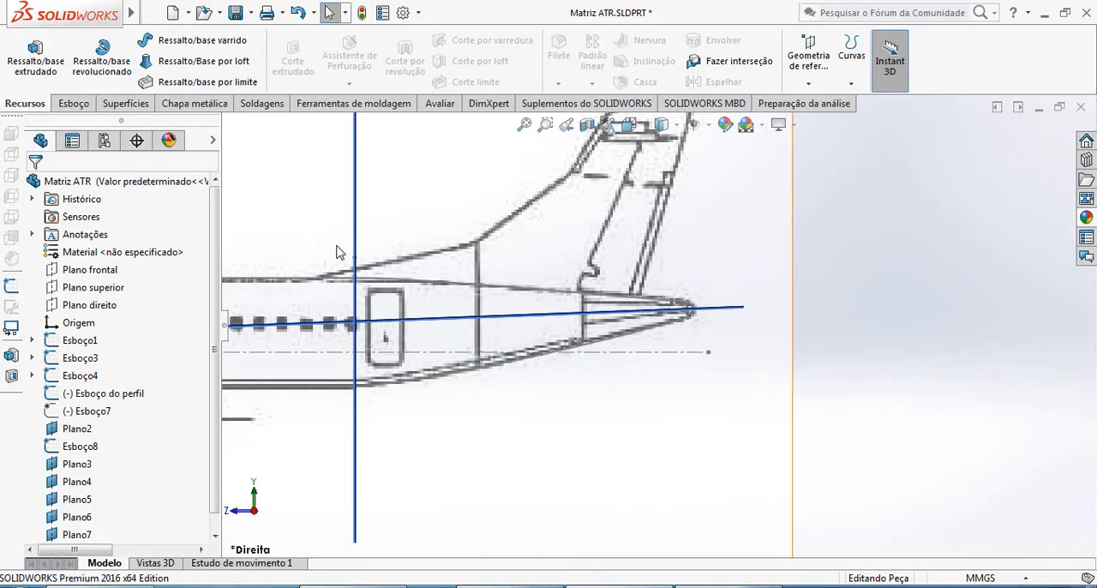
pyautogui.click(808, 83)
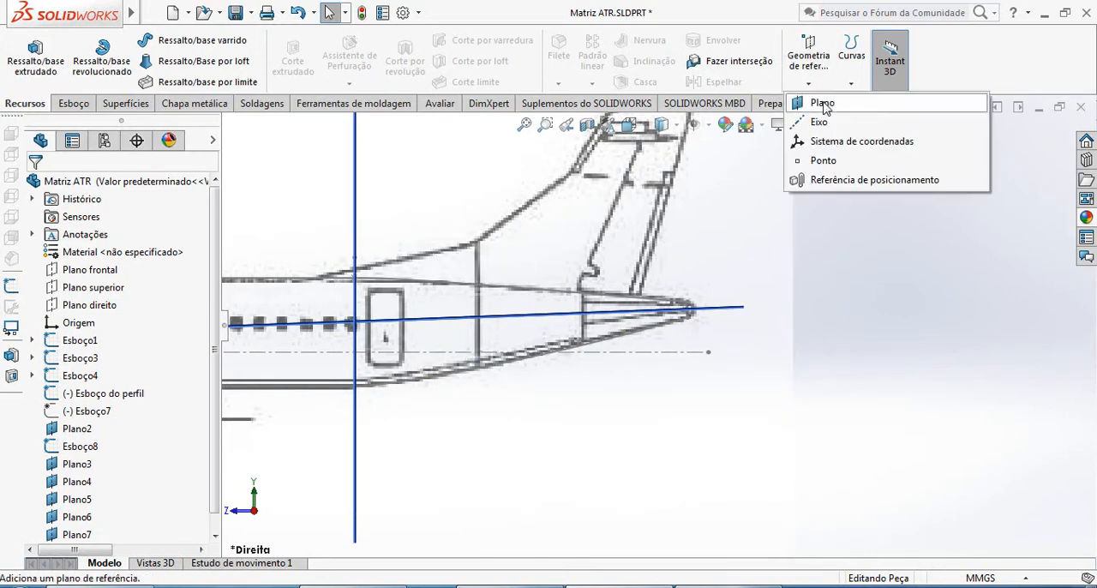
pyautogui.click(355, 252)
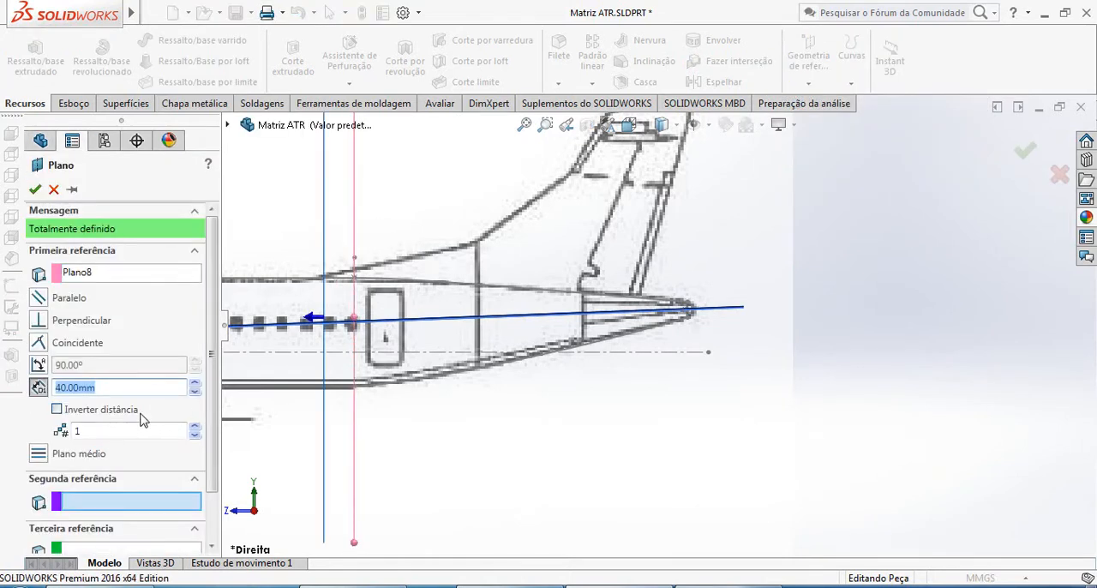
pyautogui.click(58, 410)
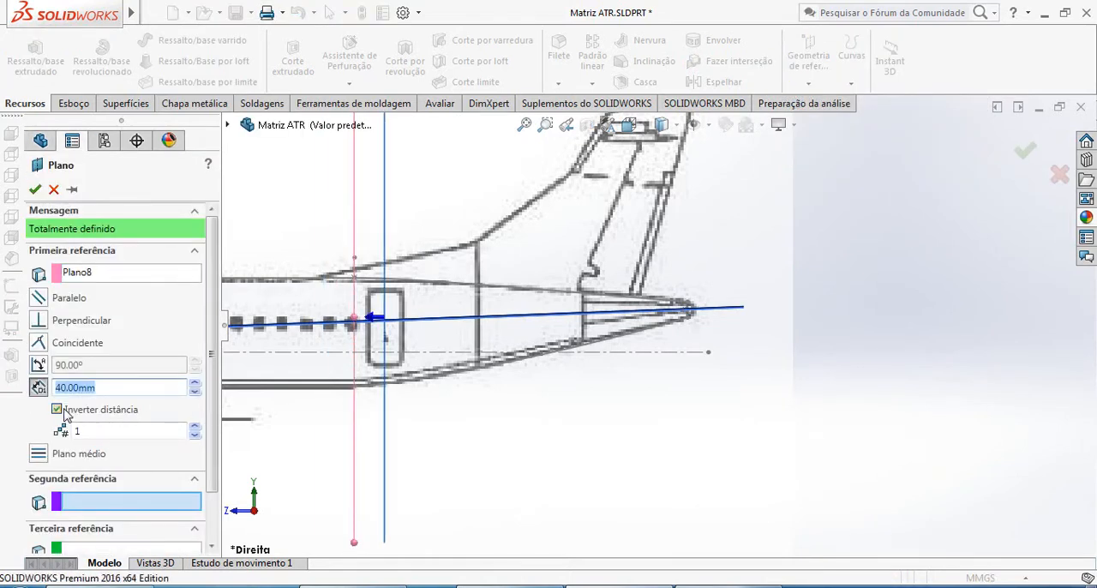
pyautogui.click(195, 384)
pyautogui.click(195, 384)
pyautogui.click(195, 384)
pyautogui.click(194, 384)
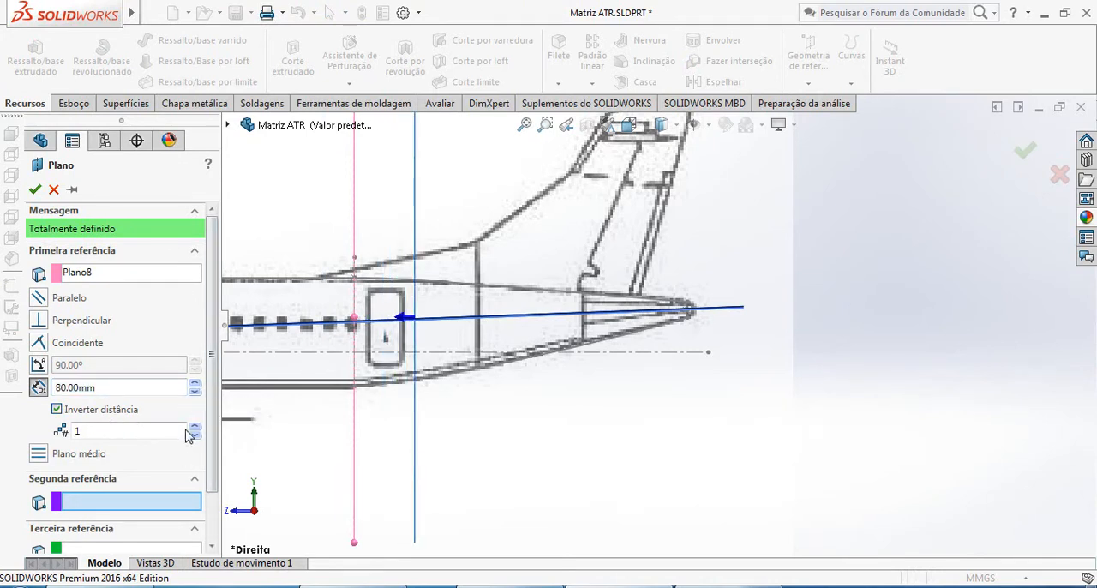
pyautogui.click(195, 427)
pyautogui.click(195, 426)
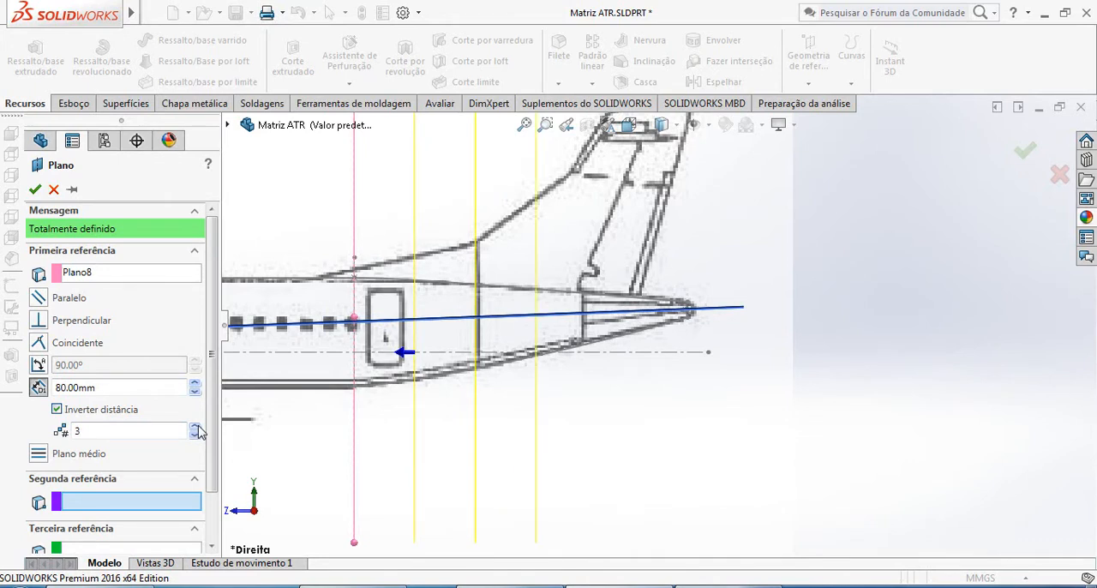
pyautogui.click(196, 427)
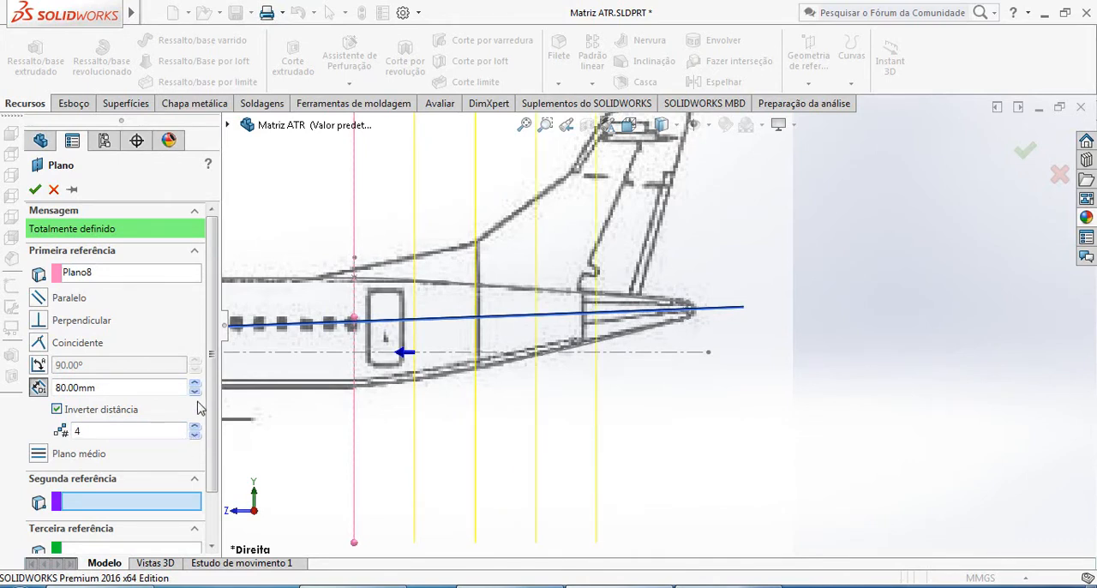
pyautogui.click(195, 386)
pyautogui.scroll(-5, 711, 330)
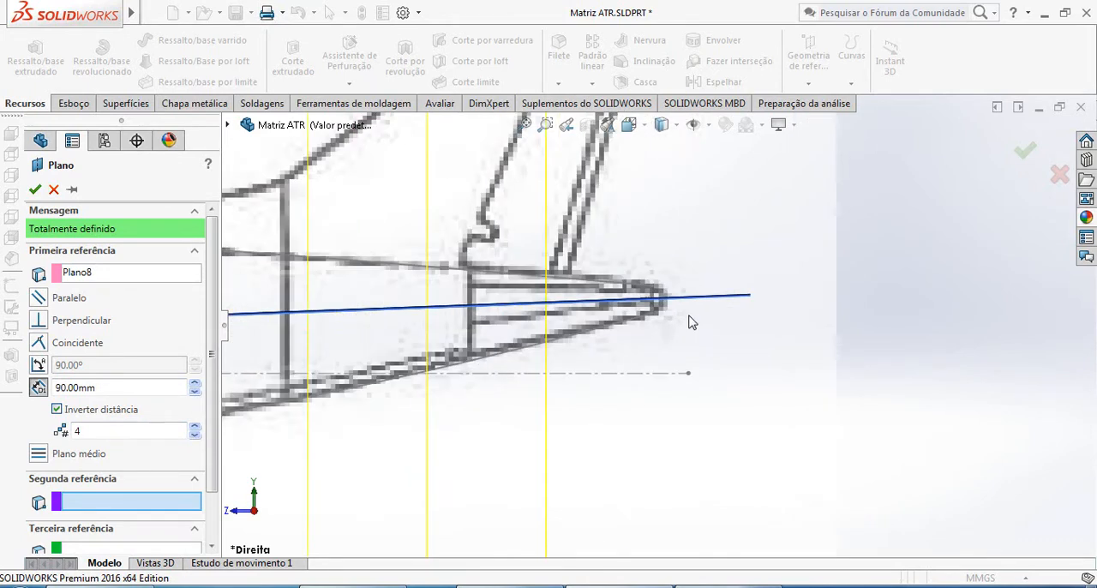
pyautogui.scroll(5, 556, 323)
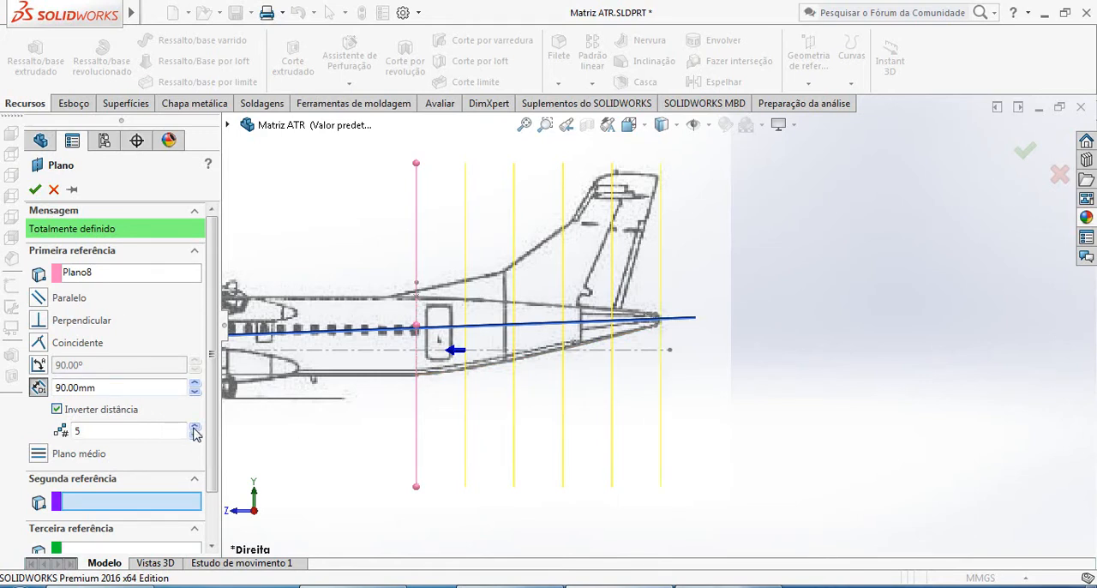
pyautogui.click(35, 190)
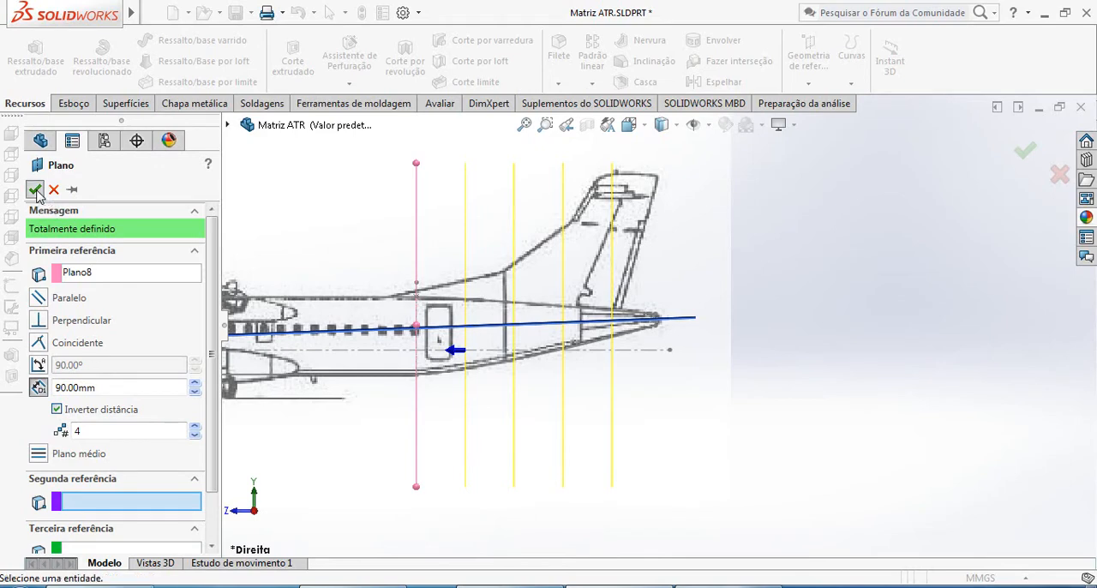
pyautogui.scroll(-3, 793, 368)
pyautogui.scroll(-2, 637, 314)
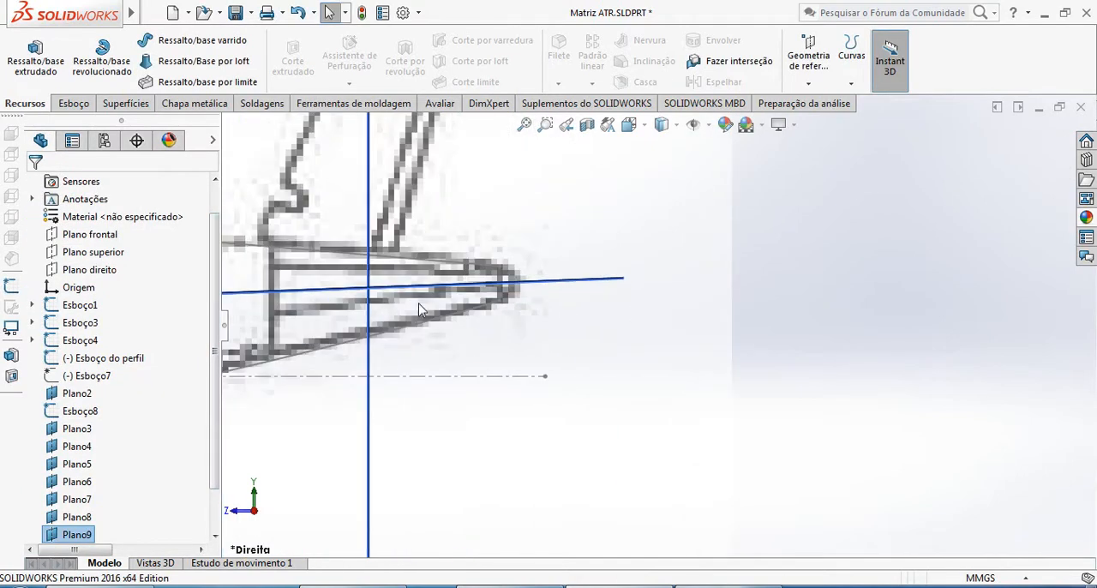
pyautogui.scroll(-2, 450, 315)
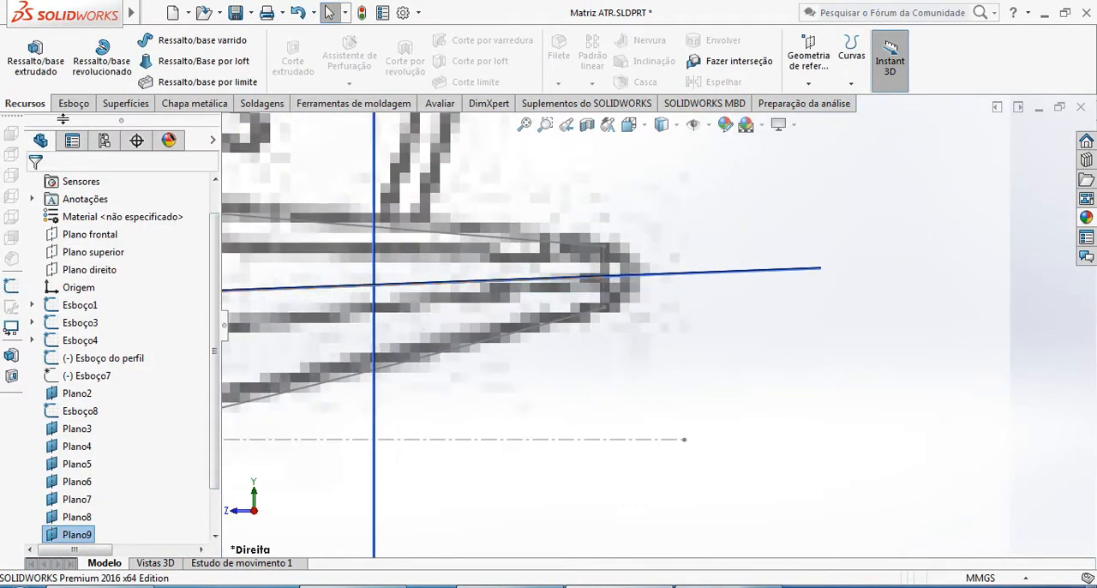
pyautogui.click(808, 83)
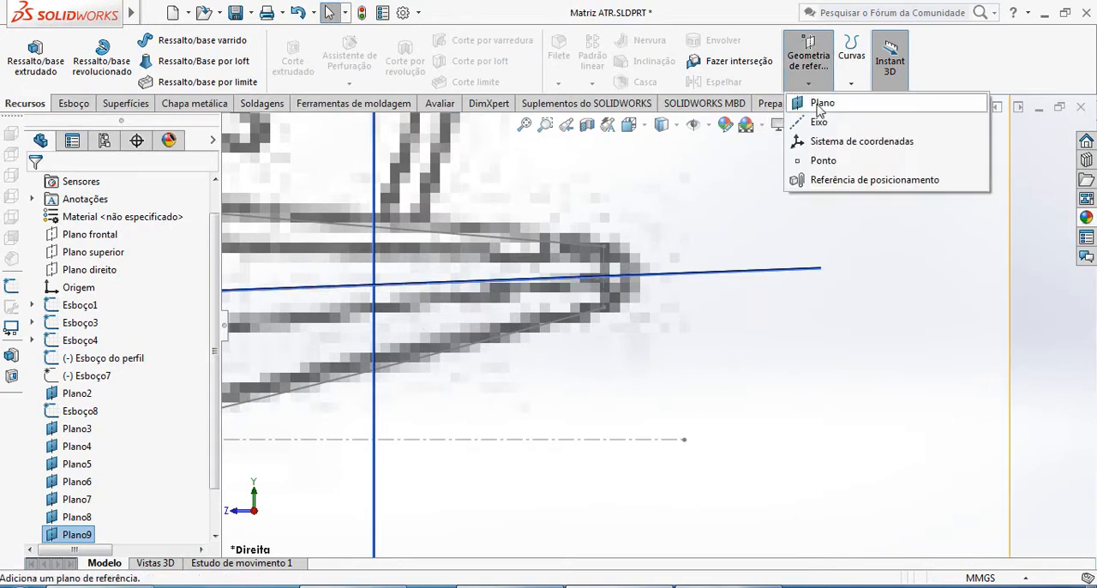
pyautogui.click(820, 103)
pyautogui.click(377, 203)
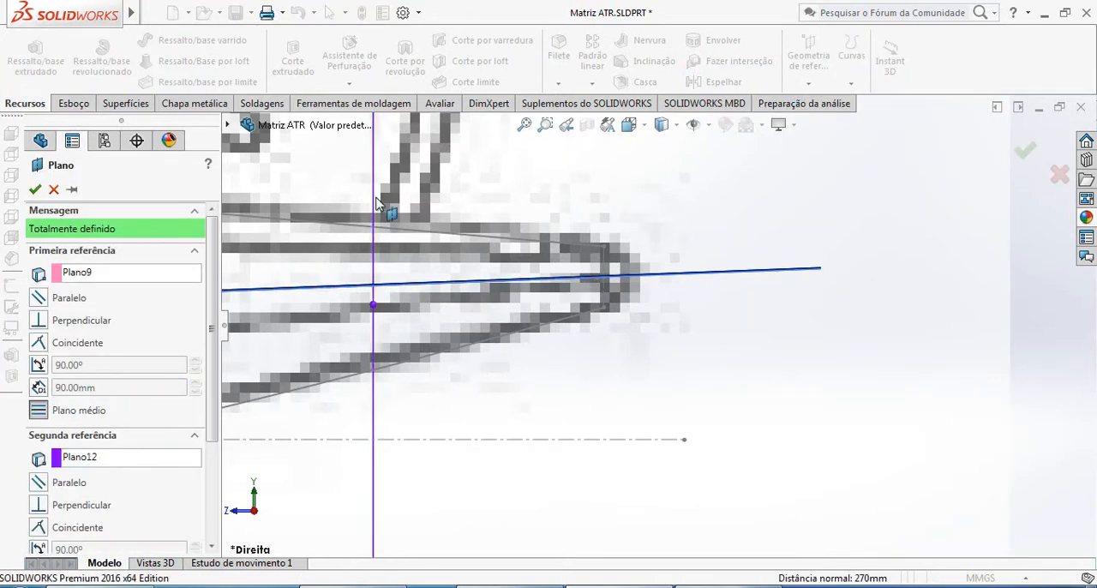
pyautogui.click(605, 248)
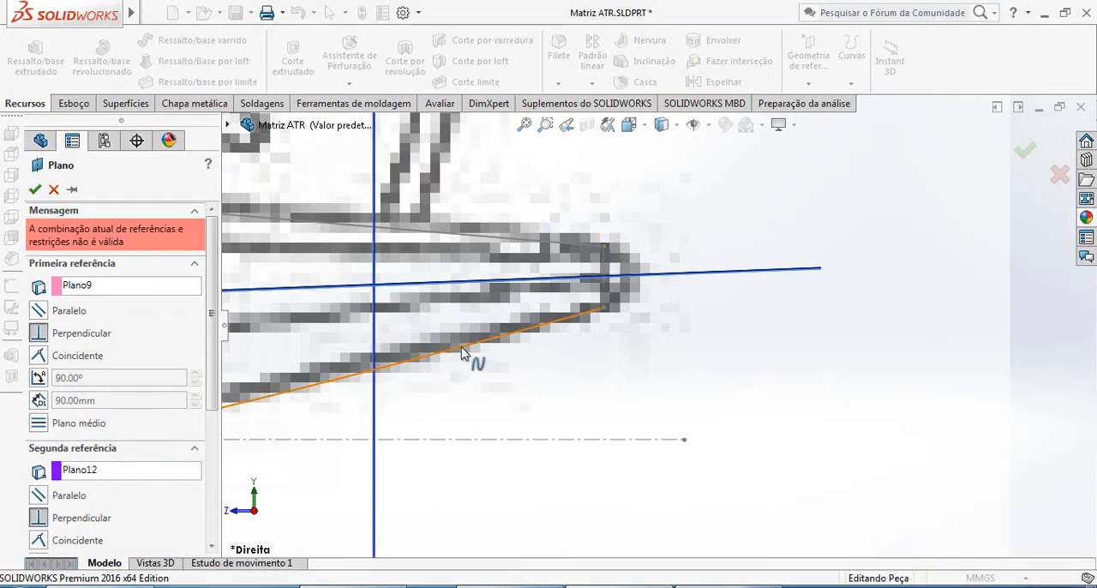
pyautogui.press('Escape')
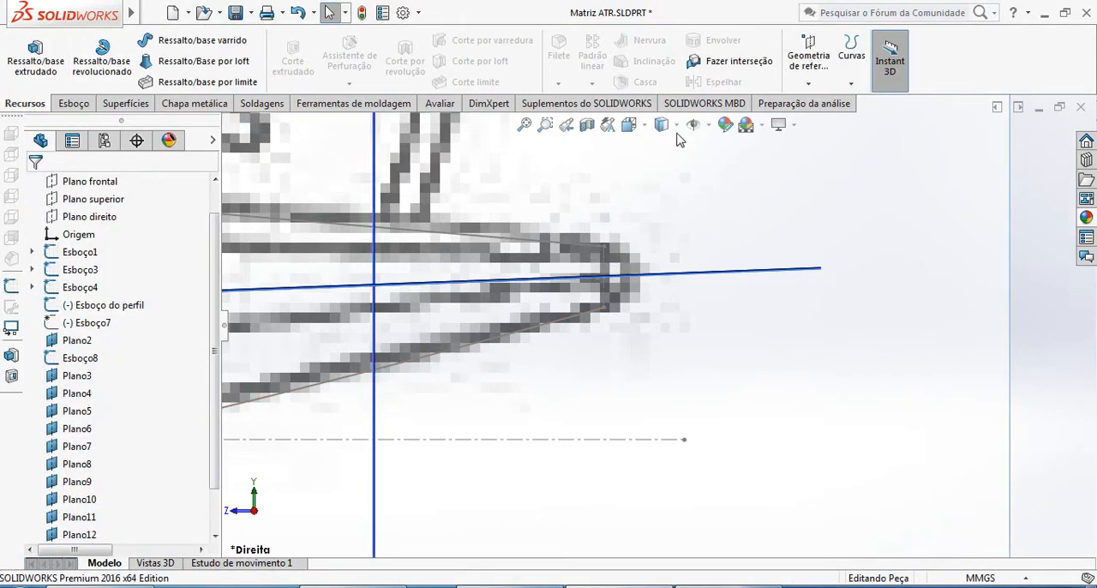
# - Create a plane parallel to the rearmost tail plane and coincident with the profile sketch's upper end point at the tail tip
pyautogui.click(809, 56)
pyautogui.click(815, 101)
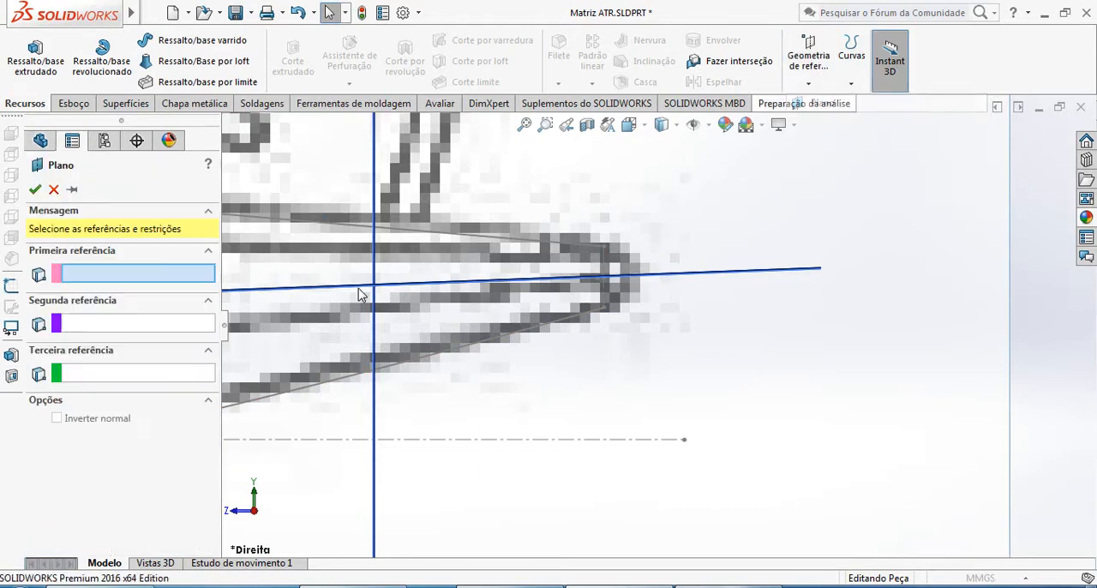
pyautogui.click(377, 227)
pyautogui.scroll(-2, 506, 337)
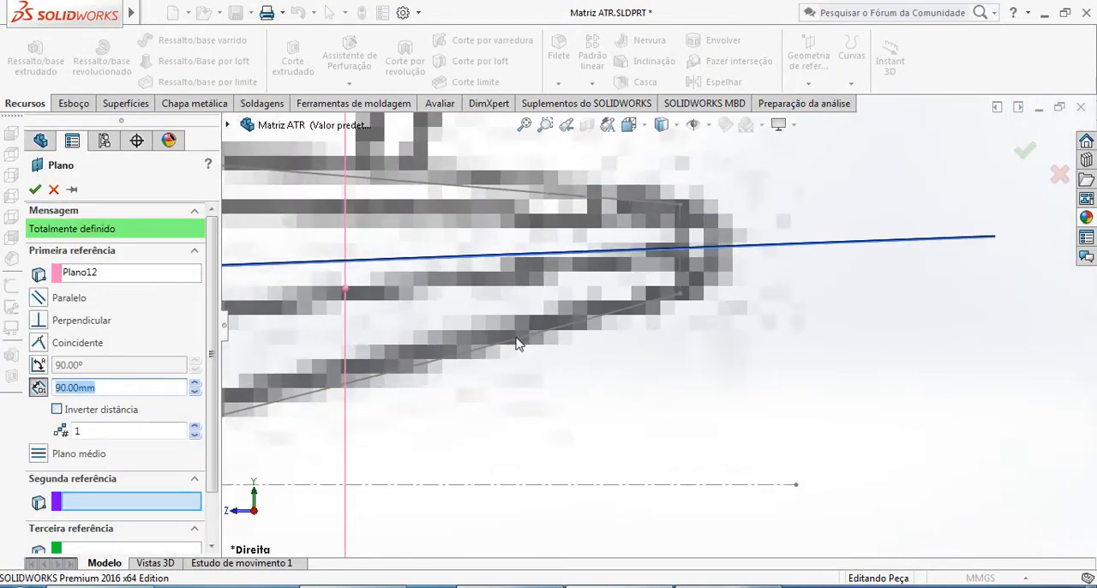
pyautogui.scroll(6, 608, 319)
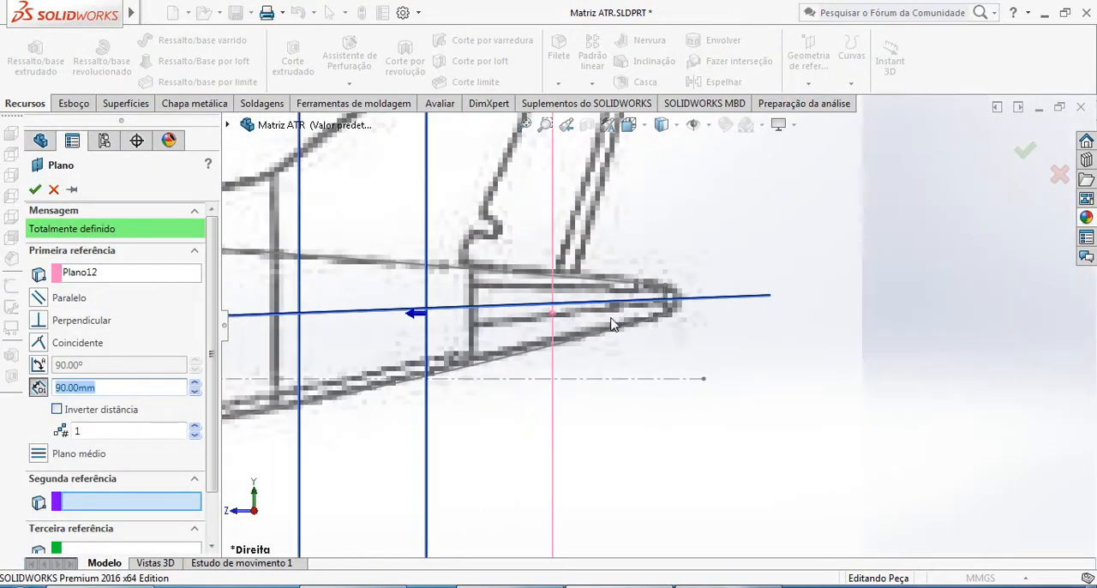
pyautogui.click(666, 288)
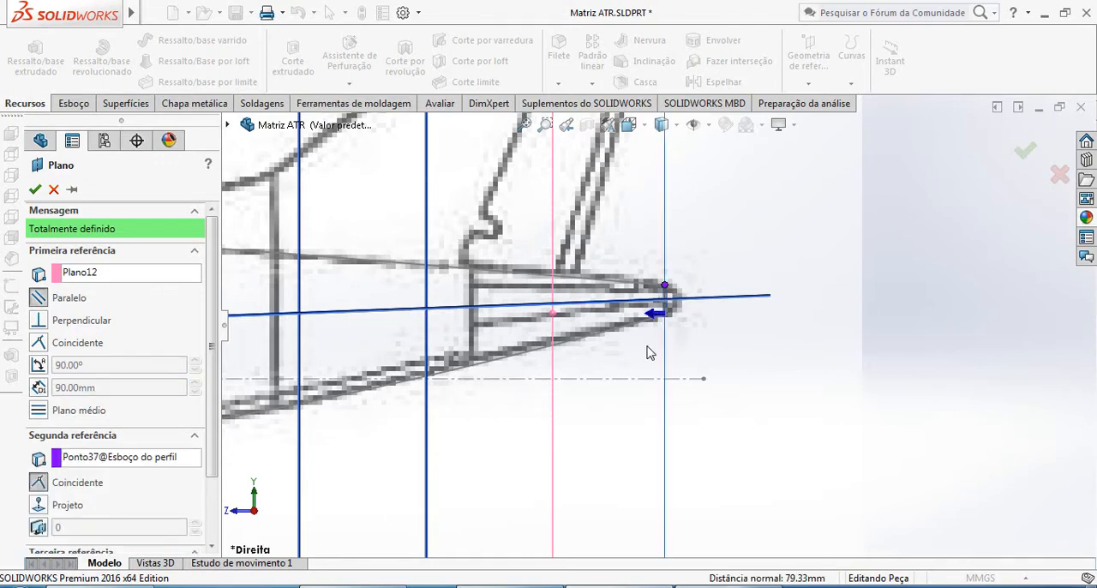
pyautogui.scroll(8, 622, 302)
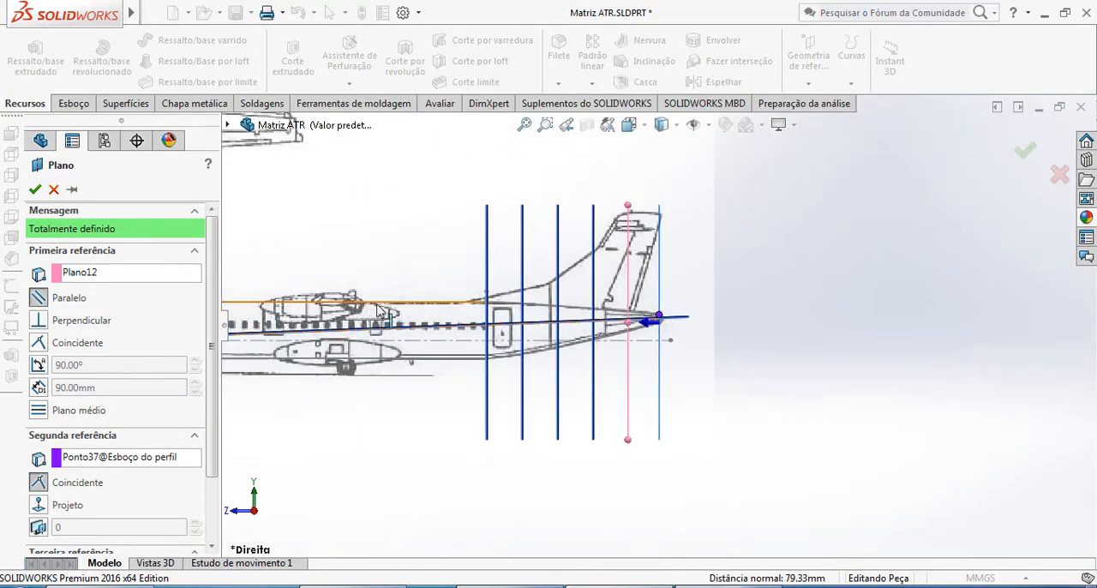
pyautogui.click(34, 191)
# - Examine the finished series of reference planes from an oblique angle, from the tail section to the nose
pyautogui.moveTo(551, 377); pyautogui.dragTo(527, 376, button='middle')
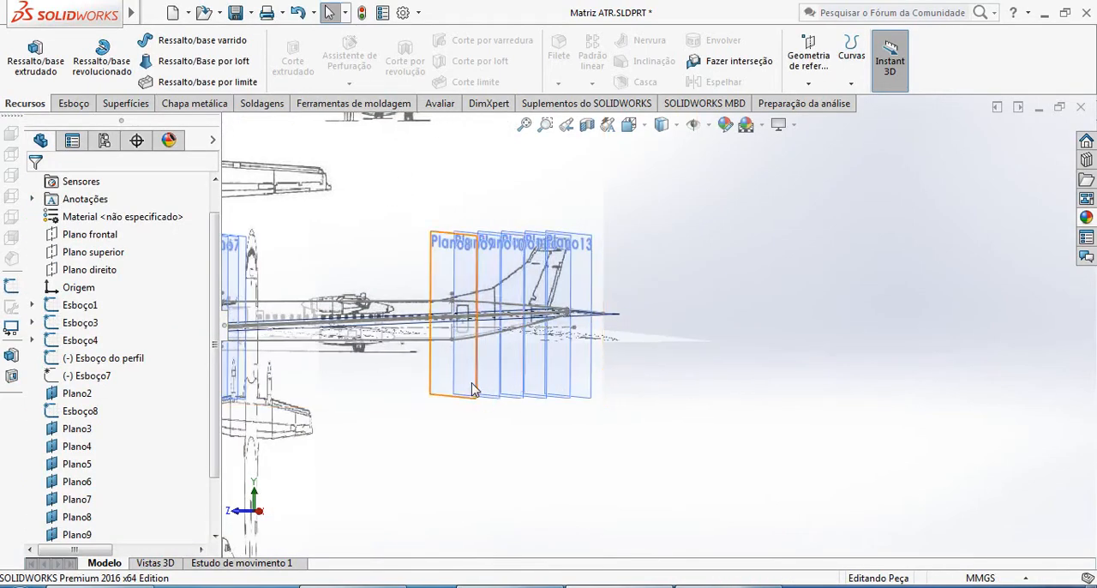
pyautogui.scroll(5, 473, 387)
pyautogui.scroll(-7, 358, 359)
pyautogui.scroll(-2, 559, 294)
pyautogui.scroll(2, 557, 294)
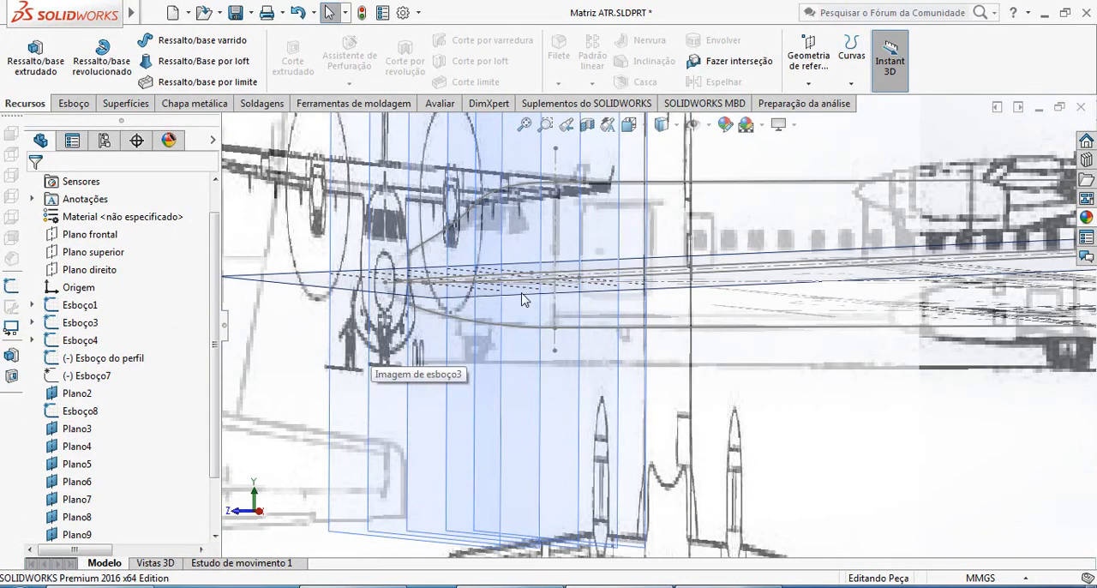
# - Start a sketch on one of the nose-section reference planes and view it face-on over the aircraft's front-view image
pyautogui.scroll(1, 621, 316)
pyautogui.moveTo(622, 316)
pyautogui.mouseDown(button='middle')
pyautogui.moveTo(701, 311)
pyautogui.moveTo(704, 331)
pyautogui.moveTo(653, 331)
pyautogui.moveTo(610, 305)
pyautogui.moveTo(609, 318)
pyautogui.mouseUp(button='middle')
pyautogui.scroll(-2, 645, 315)
pyautogui.scroll(2, 632, 327)
pyautogui.scroll(2, 658, 336)
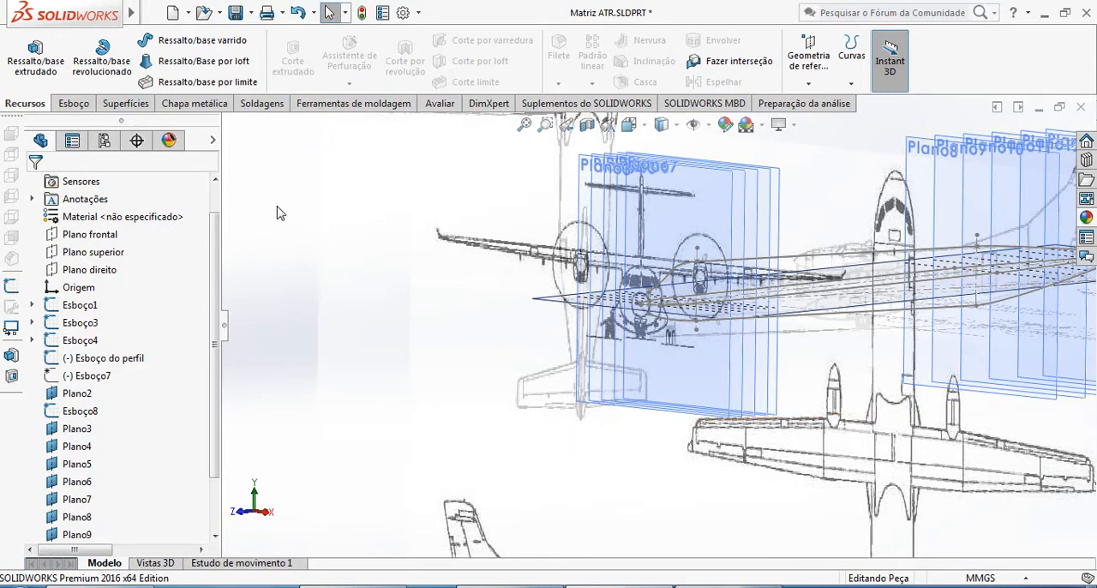
pyautogui.click(83, 105)
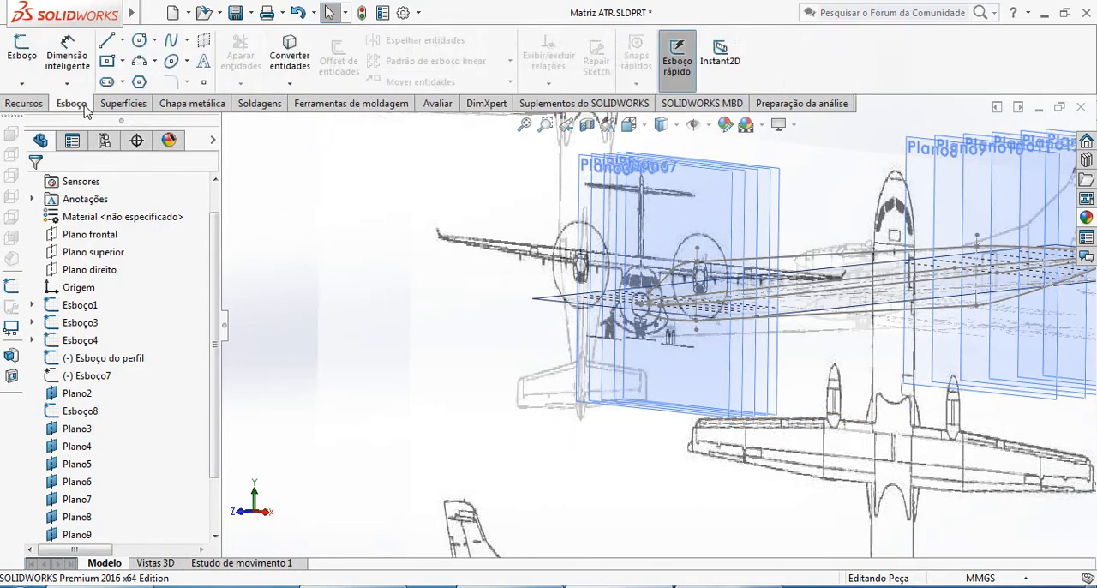
pyautogui.click(22, 53)
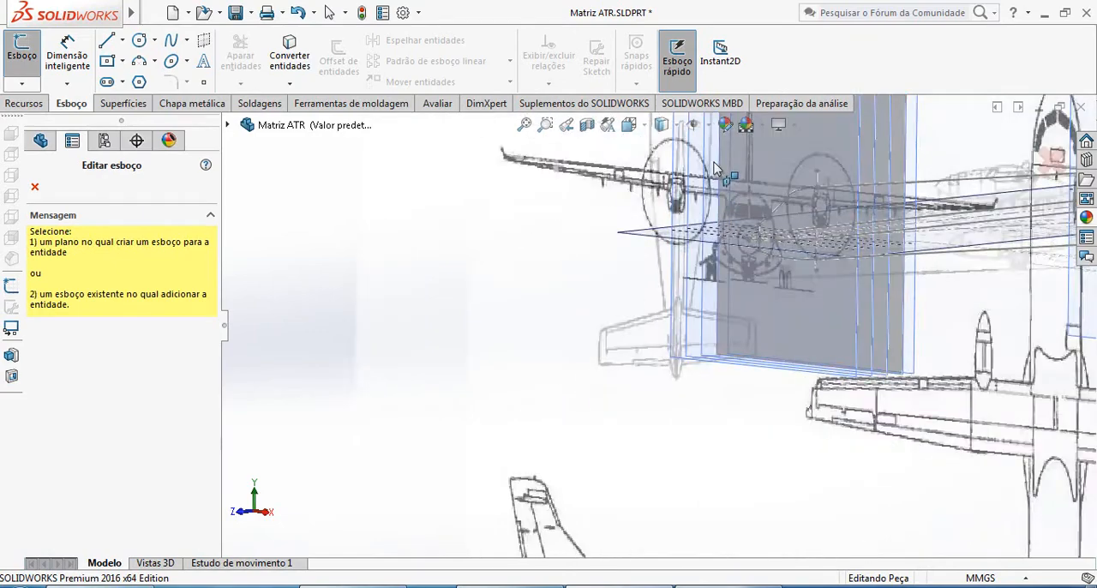
pyautogui.click(742, 170)
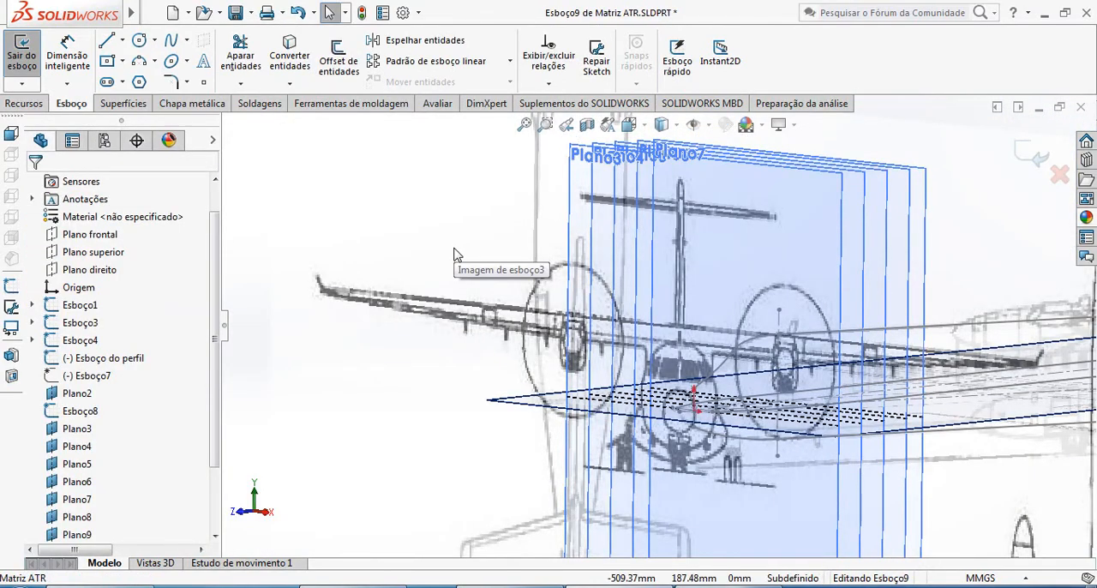
pyautogui.hotkey('ctrl', '8')
pyautogui.scroll(-9, 542, 342)
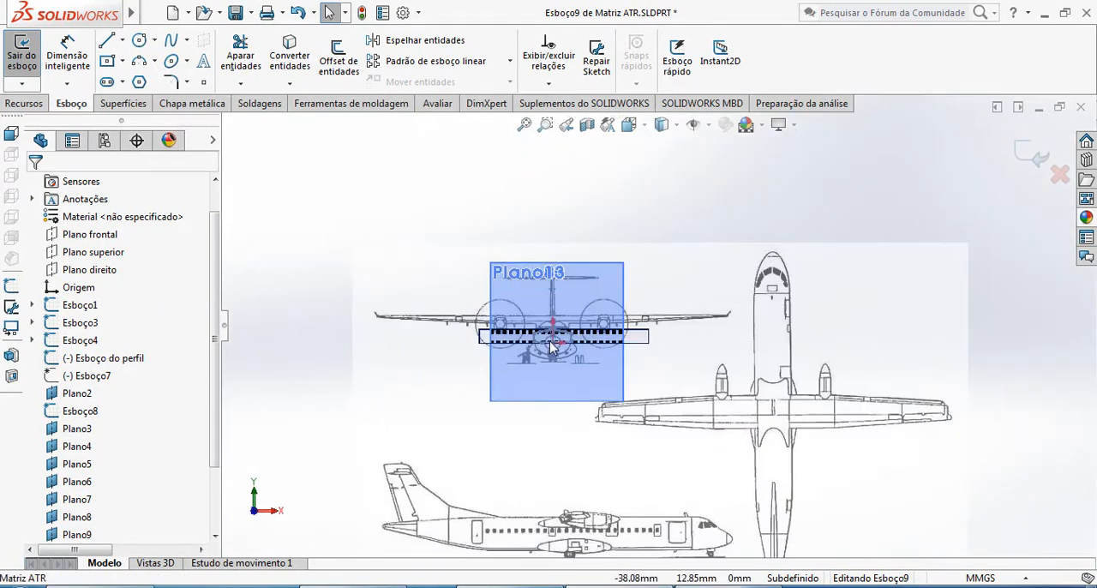
pyautogui.scroll(-3, 625, 349)
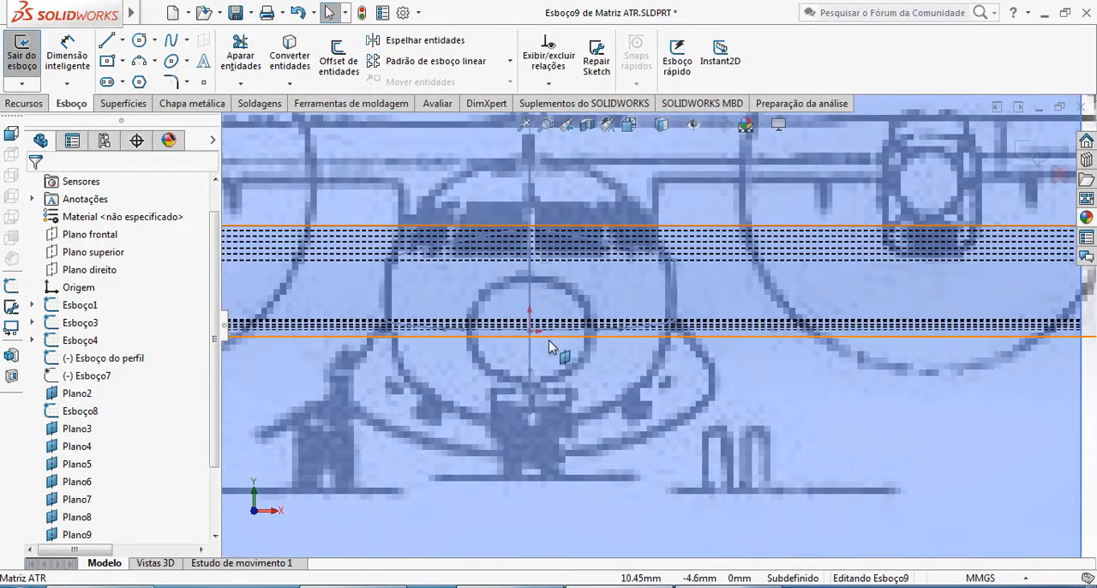
pyautogui.scroll(-2, 580, 331)
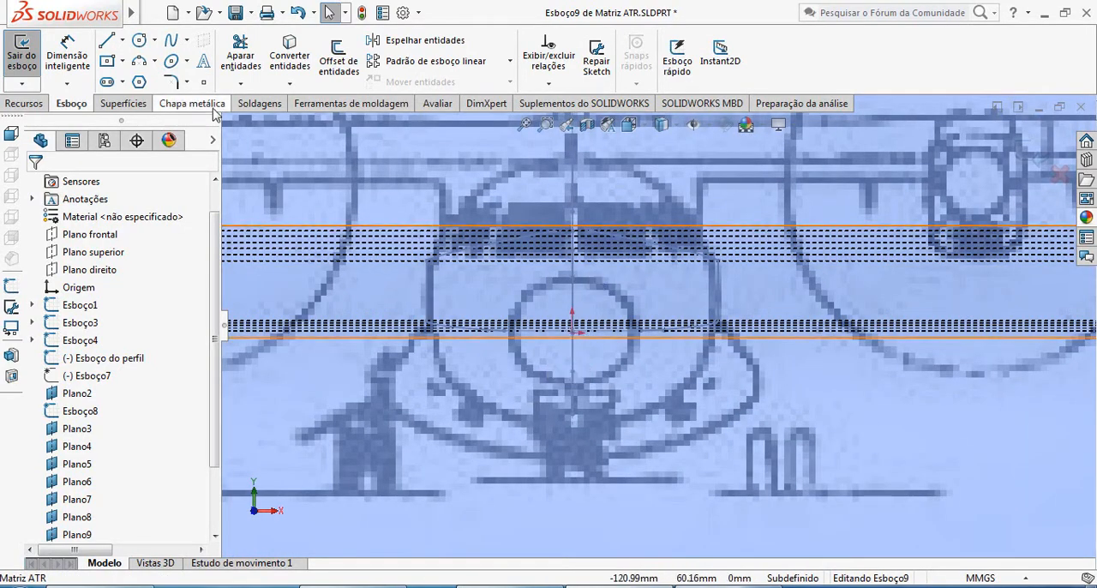
# - Sketch a closed spline through four points around the fuselage's front view, with its upper and lower points on the vertical centreline
pyautogui.click(182, 53)
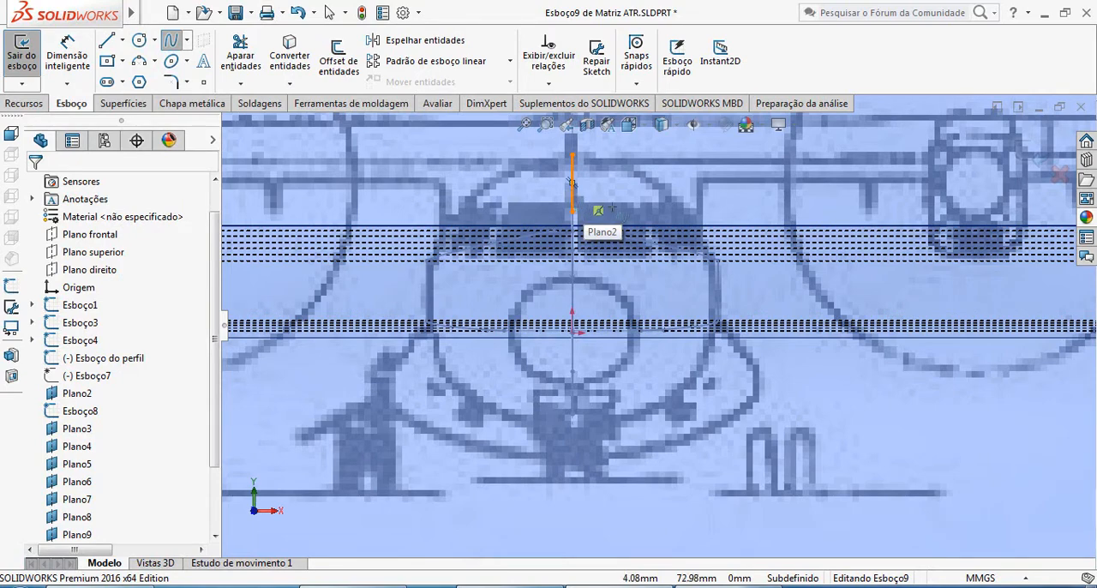
pyautogui.scroll(3, 616, 272)
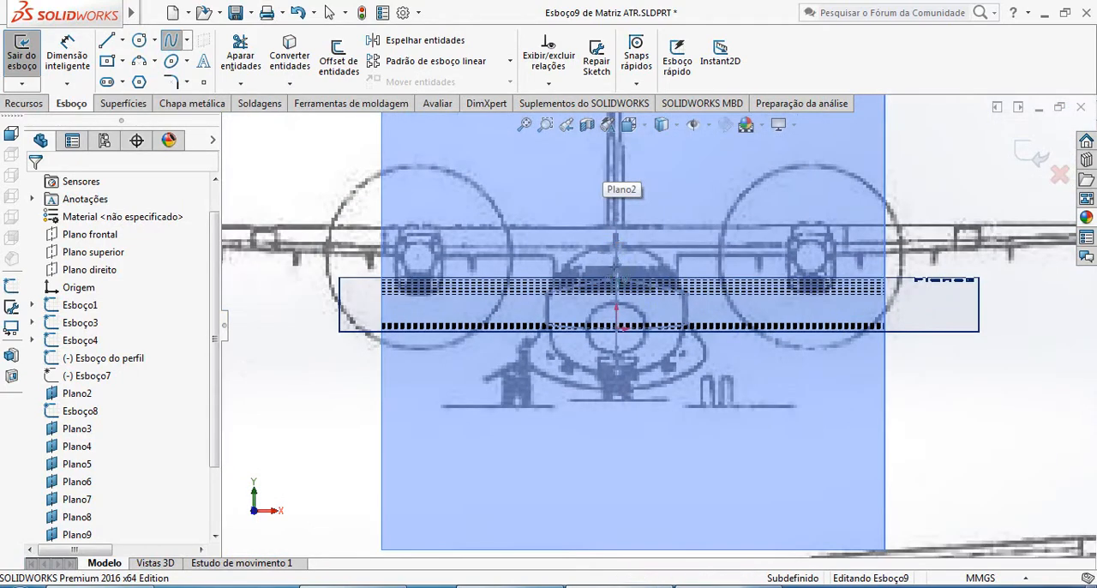
pyautogui.scroll(2, 641, 216)
pyautogui.scroll(-4, 641, 216)
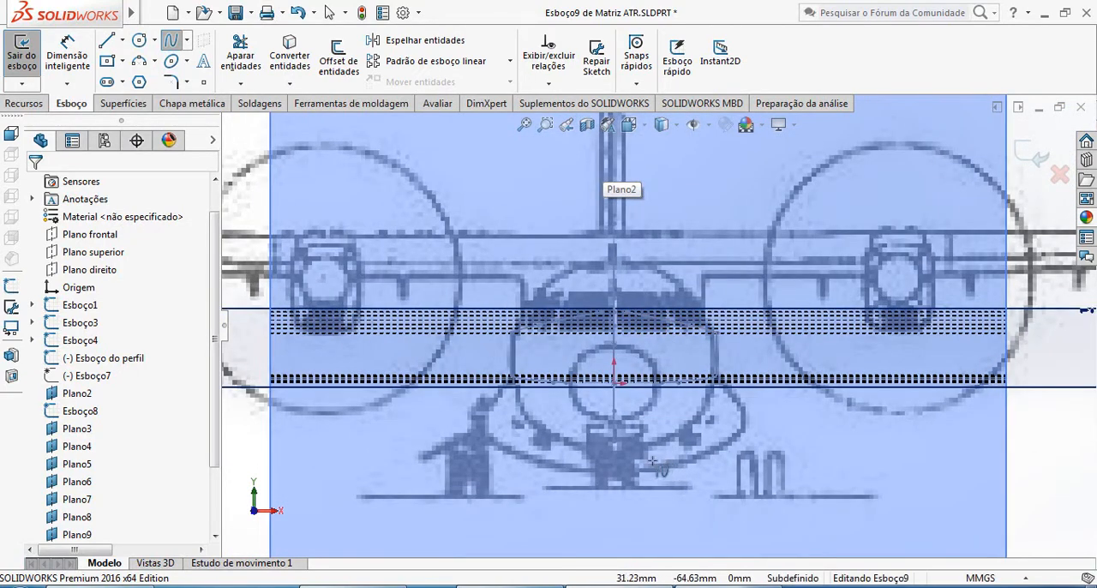
pyautogui.scroll(-2, 649, 447)
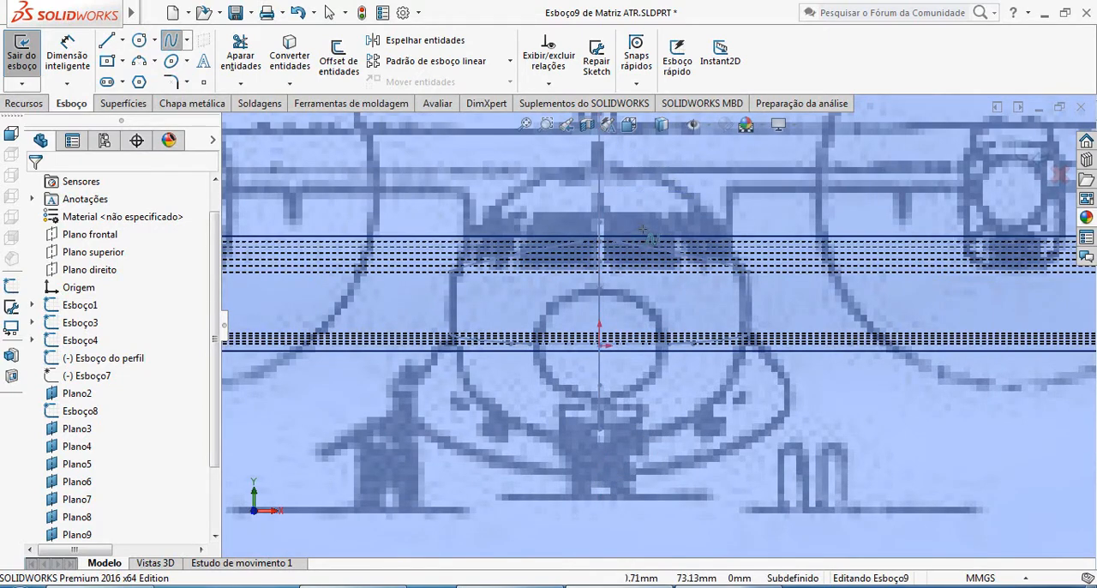
pyautogui.scroll(3, 643, 191)
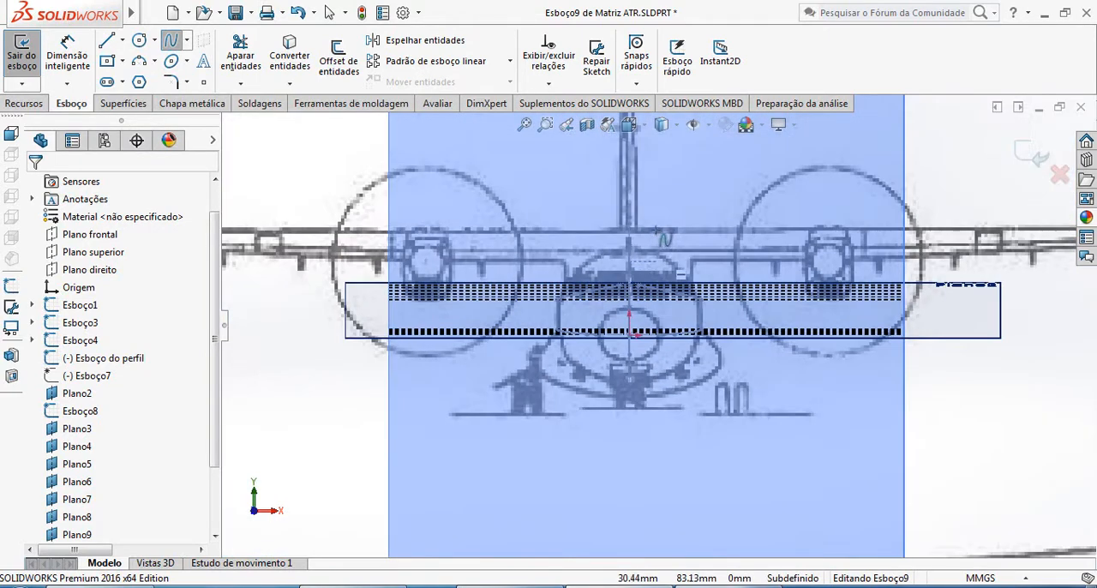
pyautogui.click(630, 188)
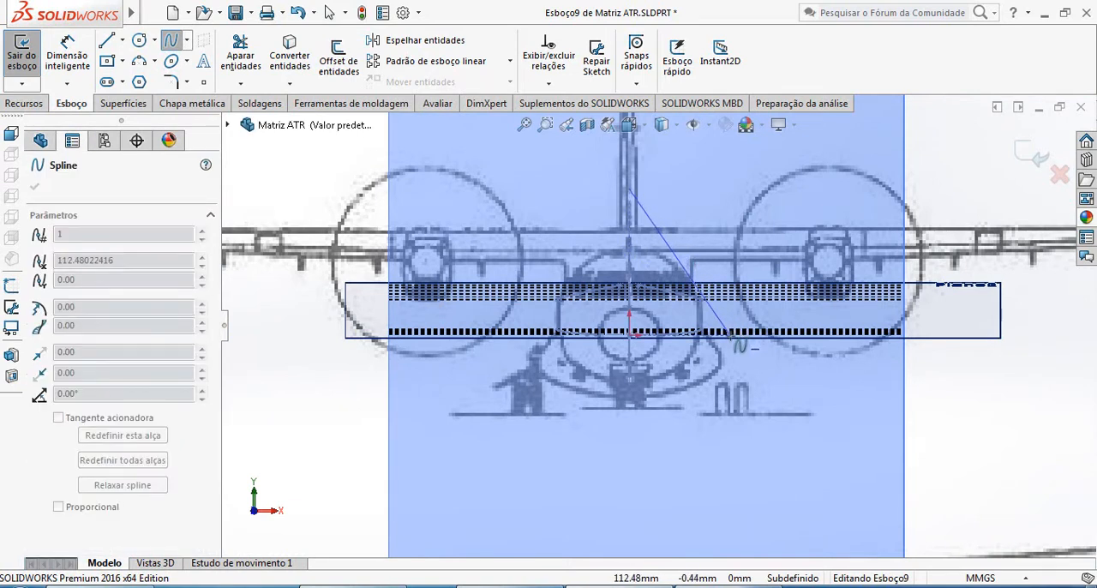
pyautogui.click(731, 336)
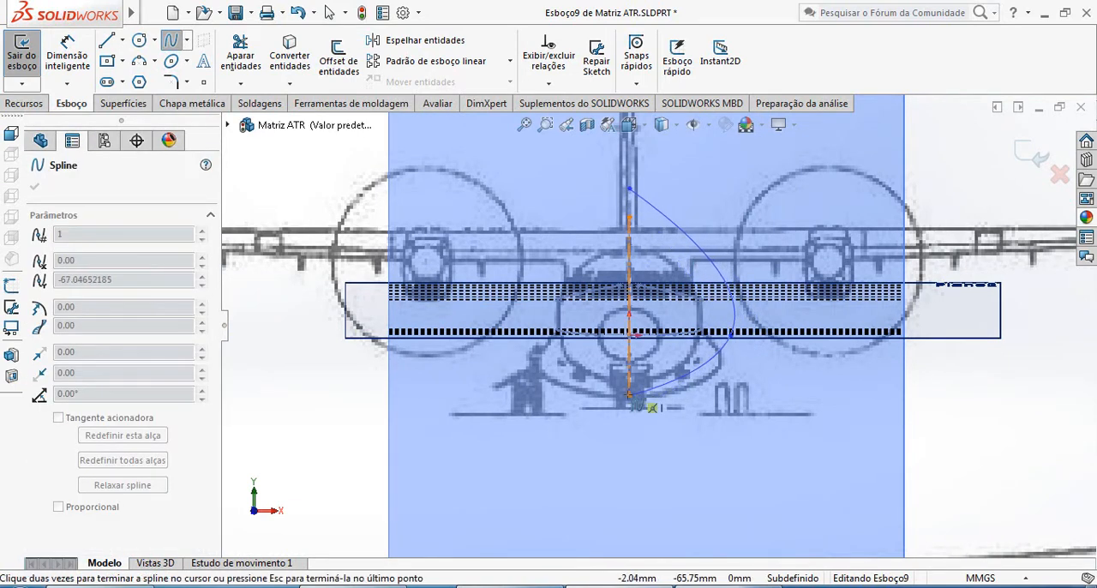
pyautogui.click(630, 396)
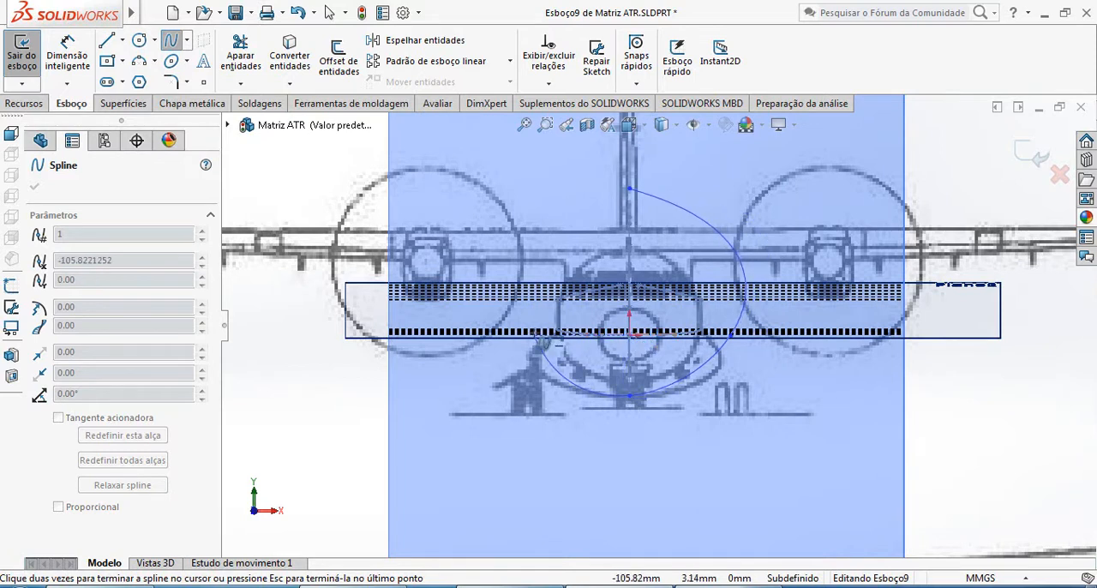
pyautogui.click(629, 189)
pyautogui.press('Escape')
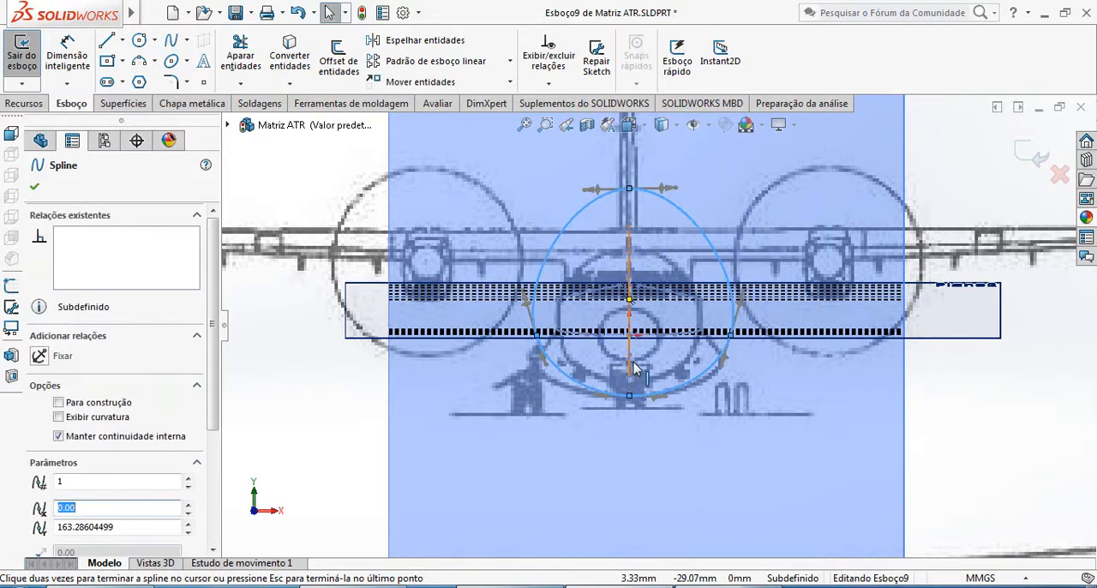
# - Delete the trial closed spline around the fuselage from the section sketch
pyautogui.scroll(5, 632, 364)
pyautogui.moveTo(653, 327); pyautogui.dragTo(595, 333, button='middle')
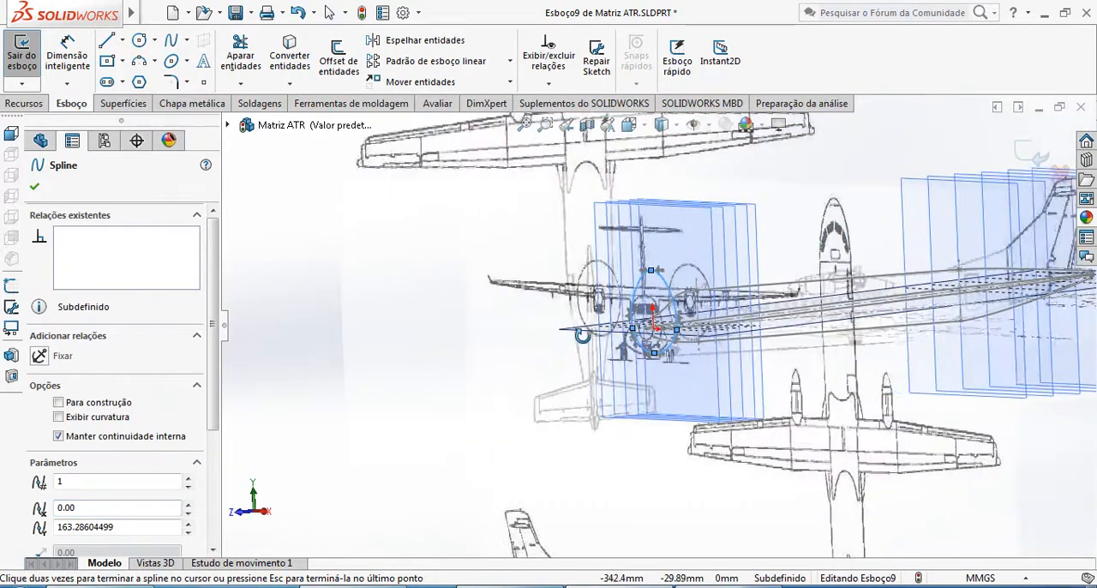
pyautogui.scroll(-7, 632, 330)
pyautogui.scroll(1, 622, 334)
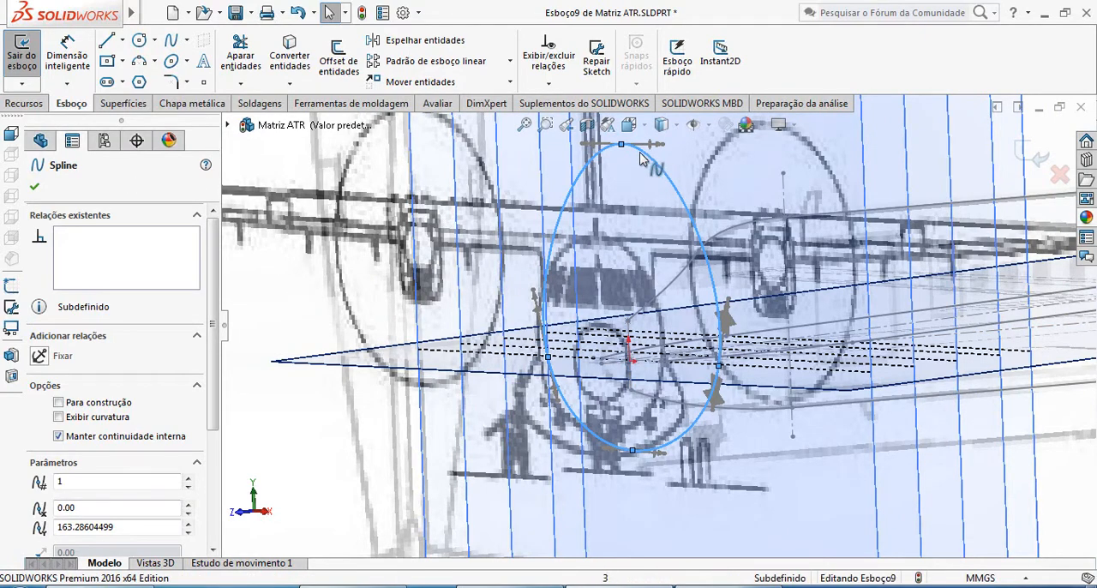
pyautogui.press('Escape')
pyautogui.scroll(-5, 656, 324)
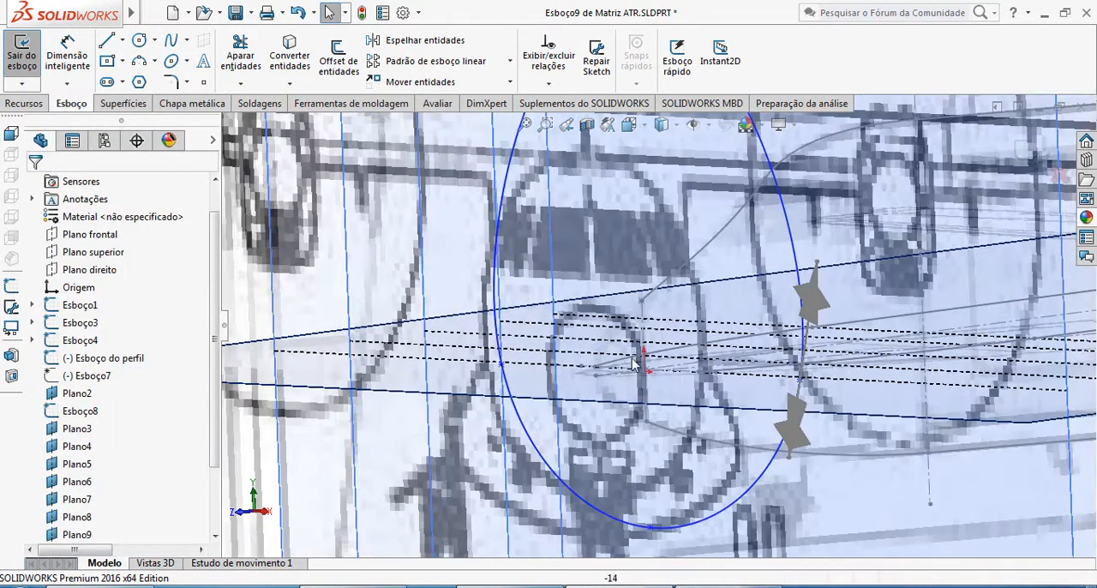
pyautogui.scroll(5, 656, 324)
pyautogui.scroll(-3, 707, 213)
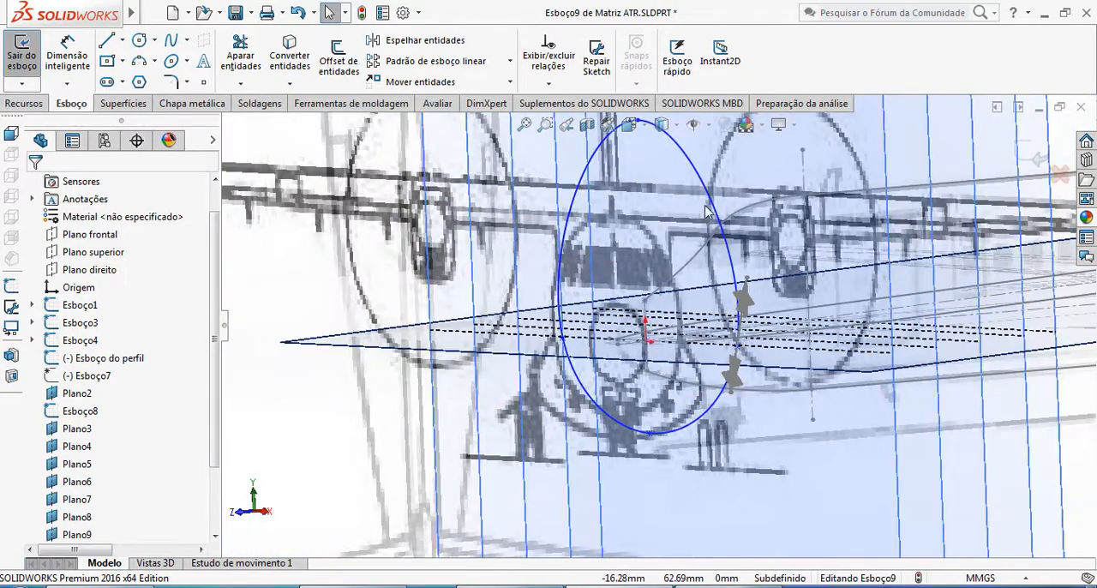
pyautogui.click(678, 164)
pyautogui.press('Delete')
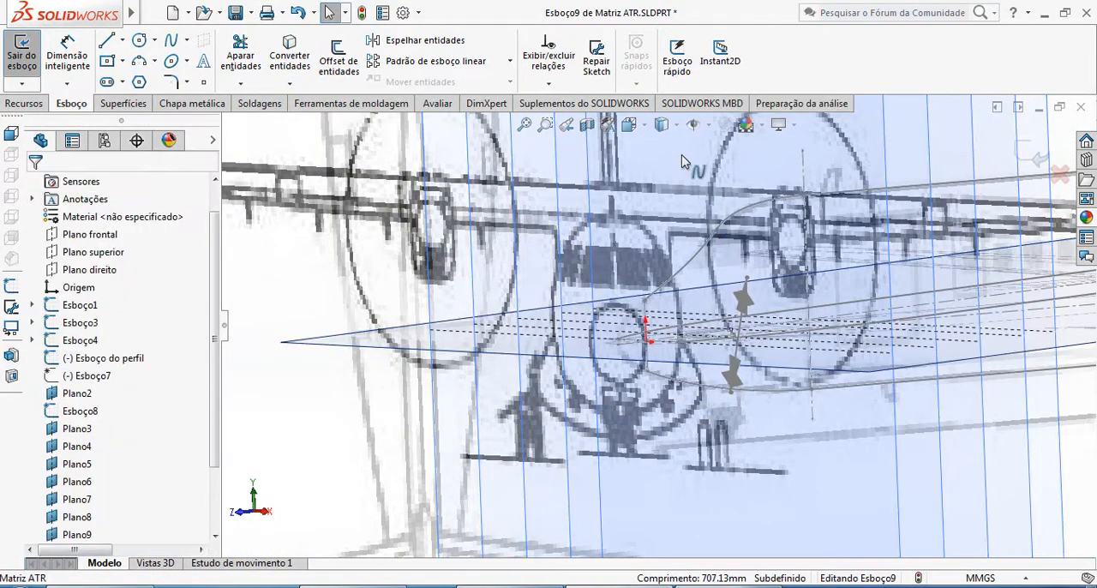
pyautogui.scroll(-4, 626, 340)
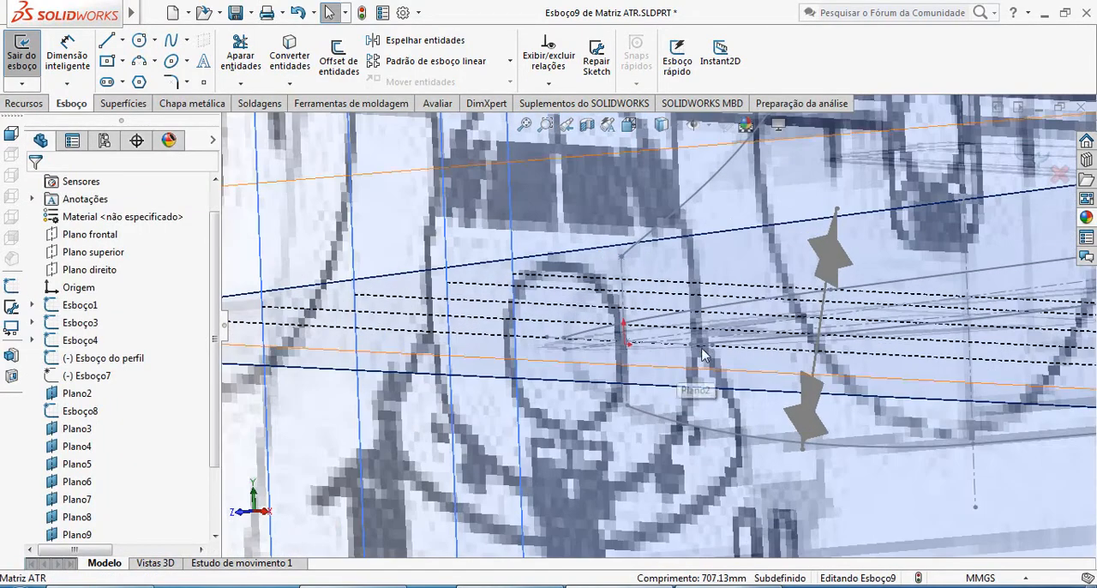
pyautogui.moveTo(716, 354); pyautogui.dragTo(694, 344, button='middle')
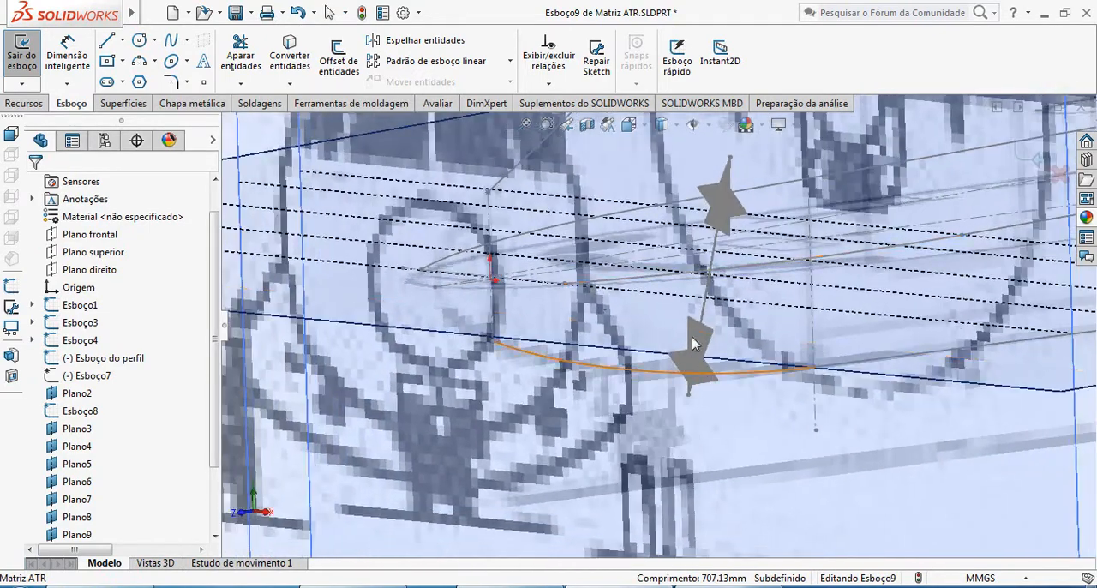
pyautogui.moveTo(594, 303); pyautogui.dragTo(596, 308, button='middle')
pyautogui.scroll(2, 598, 308)
pyautogui.scroll(-5, 537, 273)
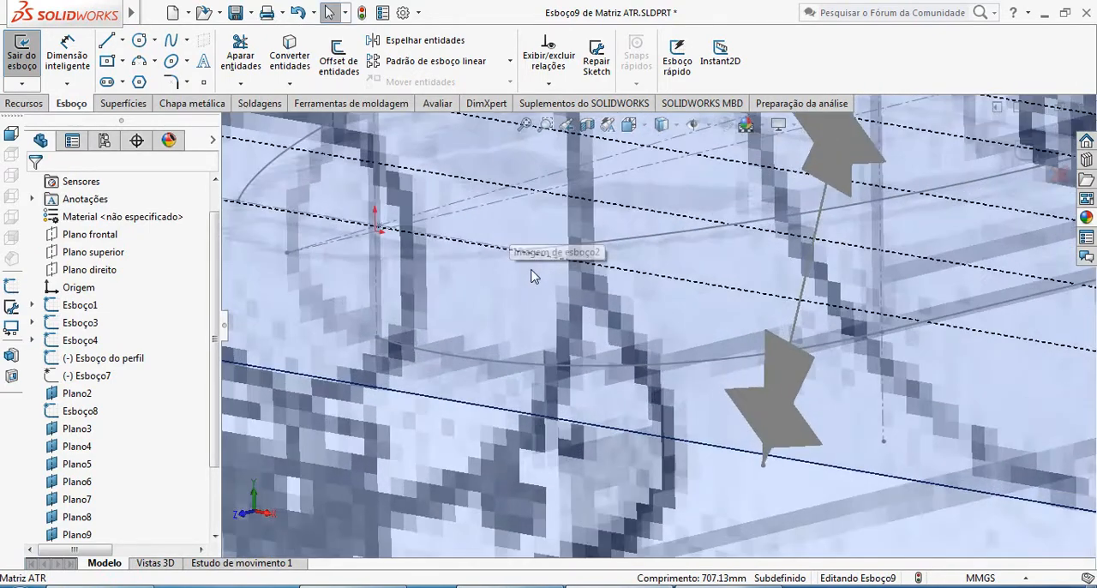
pyautogui.scroll(4, 526, 260)
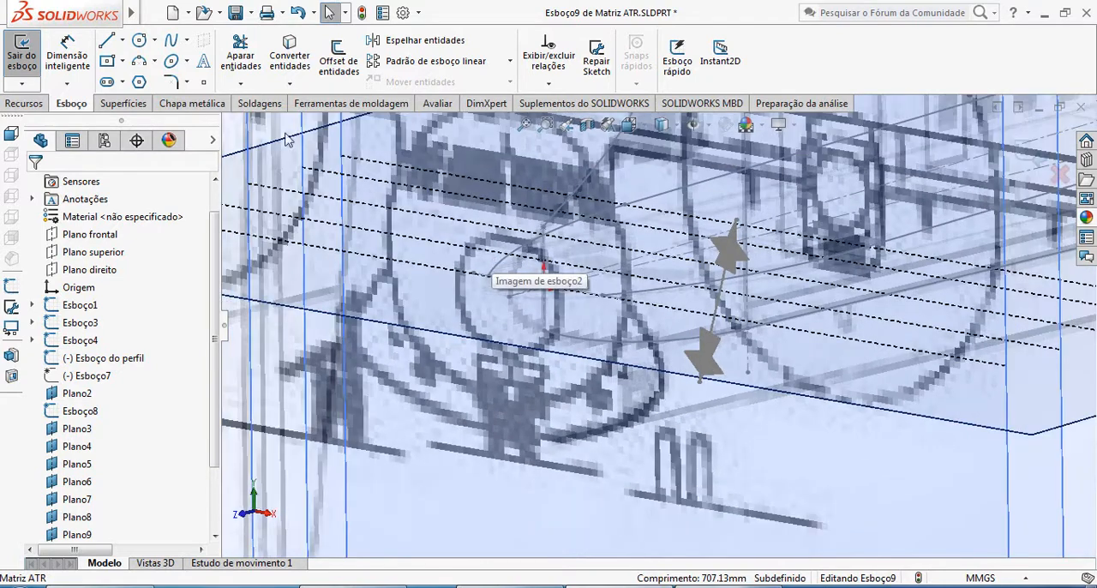
pyautogui.click(170, 40)
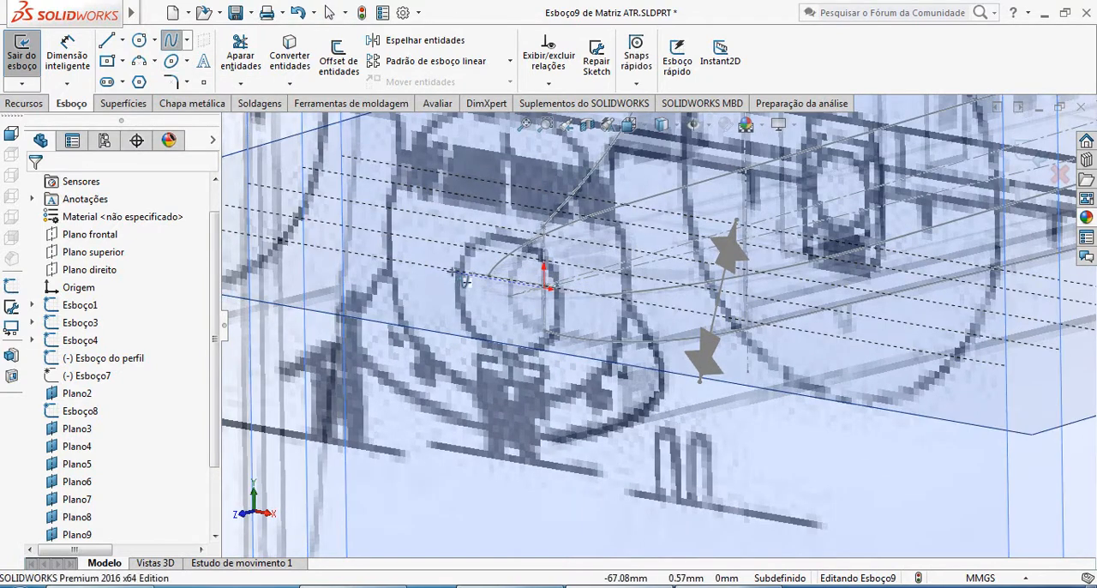
pyautogui.click(543, 228)
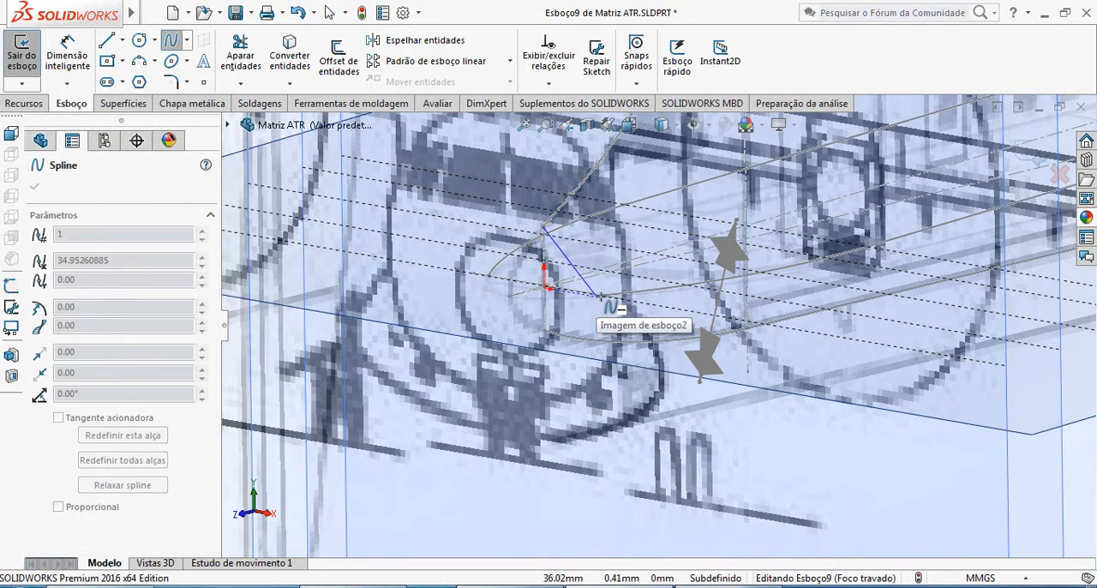
pyautogui.scroll(-4, 611, 295)
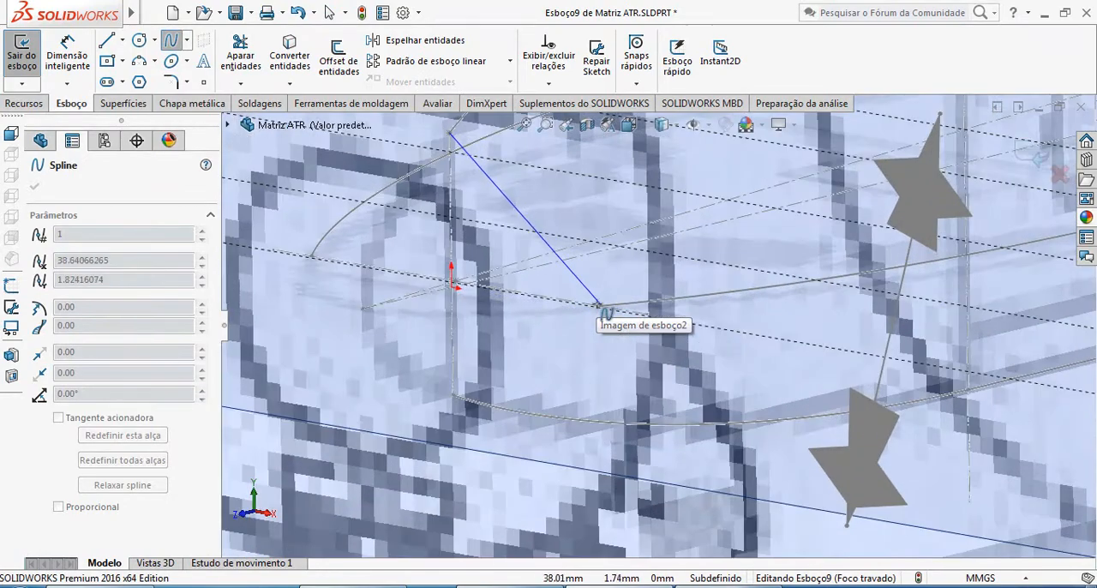
pyautogui.scroll(-3, 607, 308)
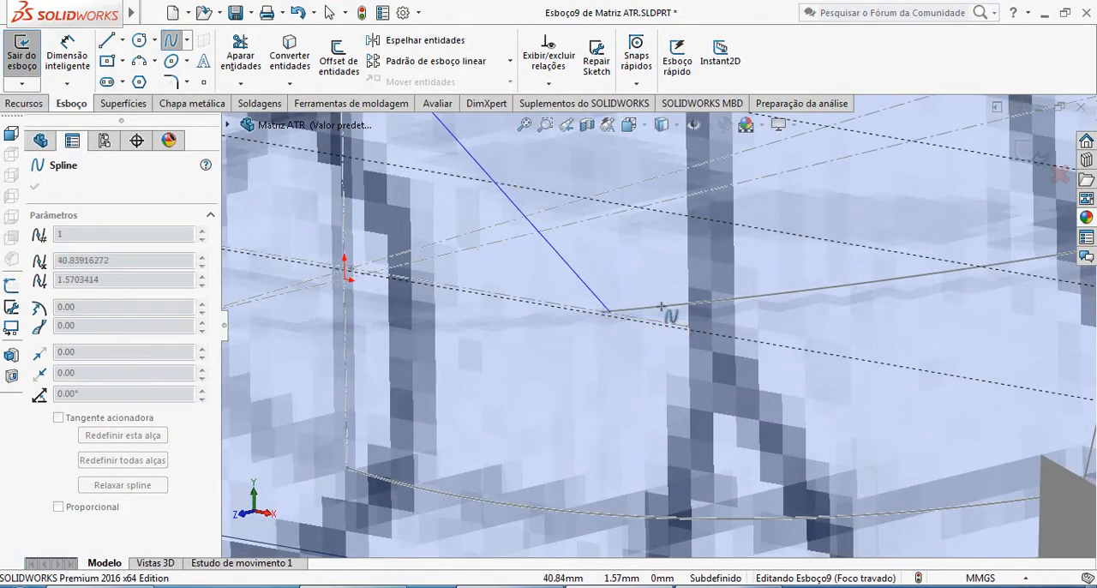
pyautogui.moveTo(605, 311)
pyautogui.mouseDown(button='middle')
pyautogui.moveTo(660, 313)
pyautogui.moveTo(653, 282)
pyautogui.mouseUp(button='middle')
pyautogui.scroll(6, 531, 403)
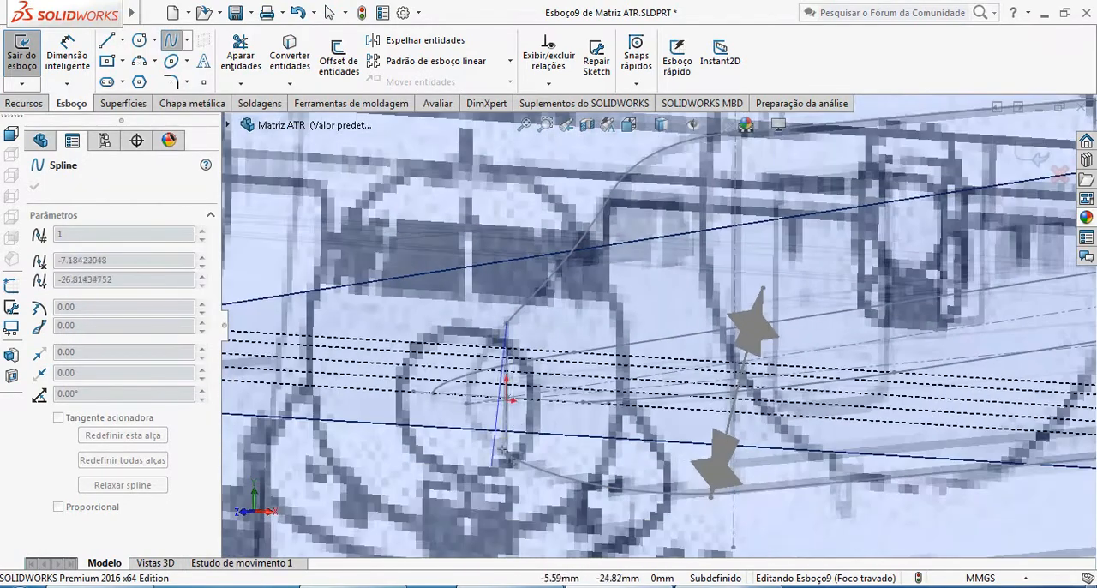
pyautogui.scroll(-3, 499, 415)
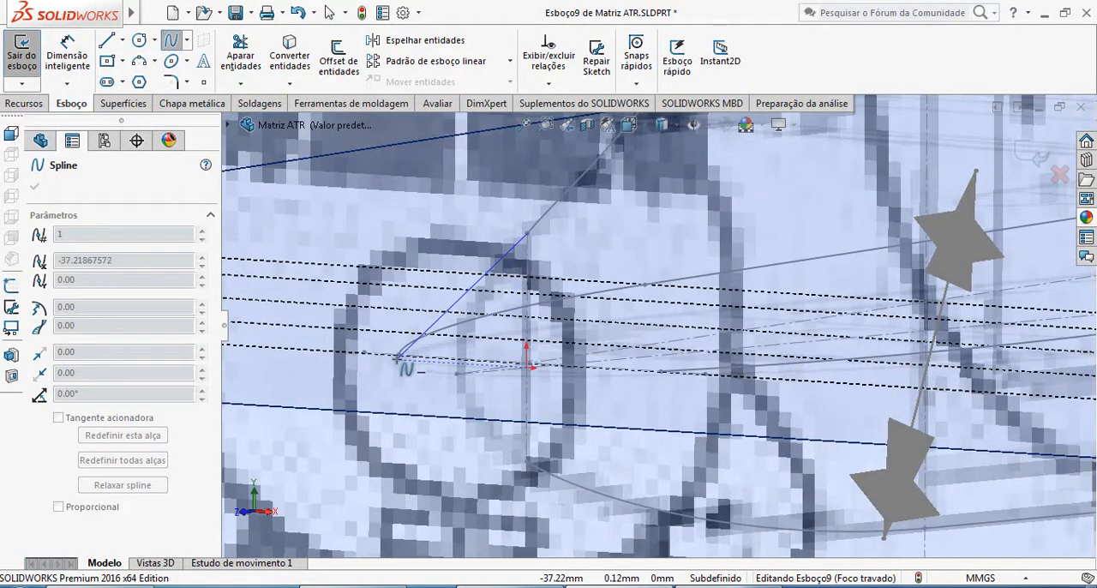
pyautogui.press('Escape')
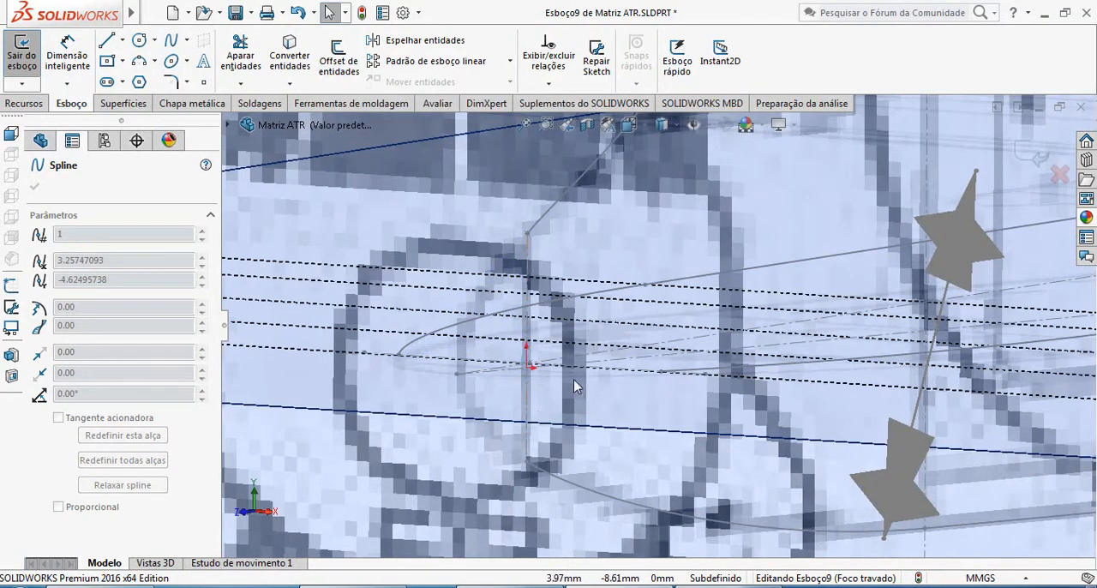
pyautogui.scroll(3, 575, 387)
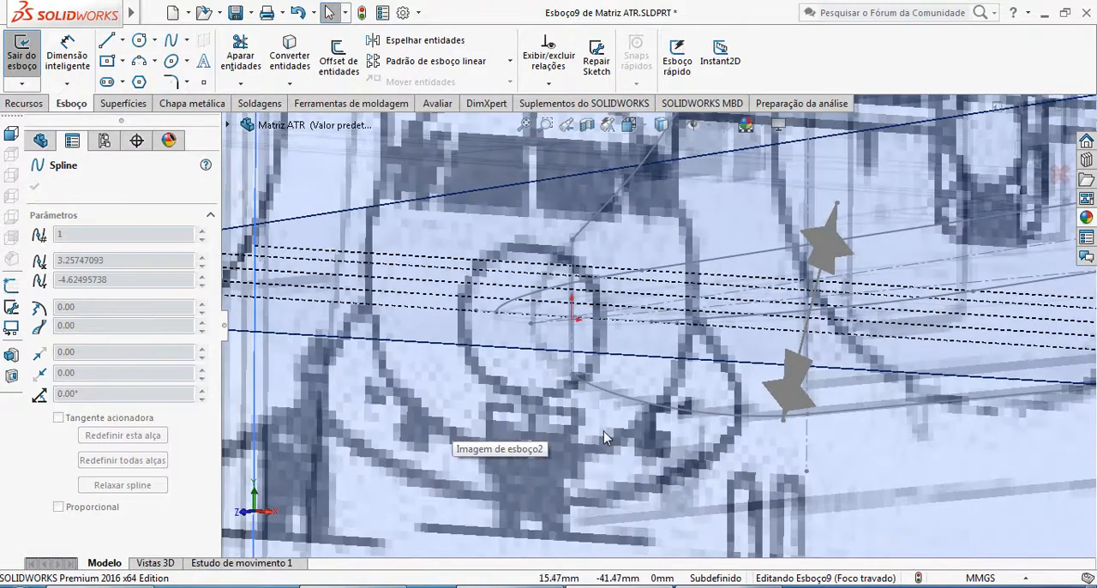
pyautogui.scroll(-2, 604, 438)
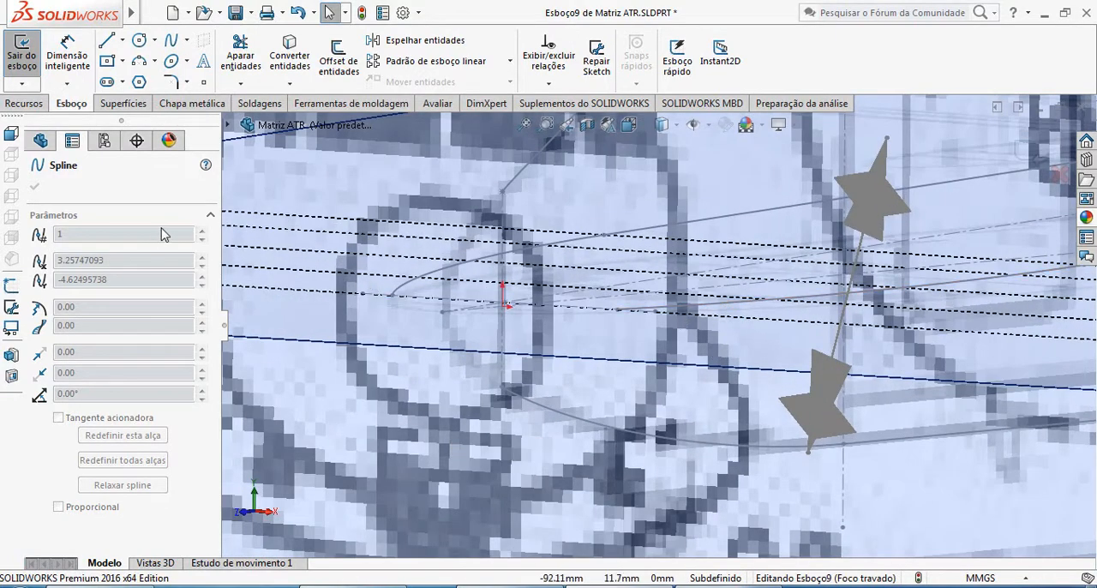
pyautogui.press('Escape')
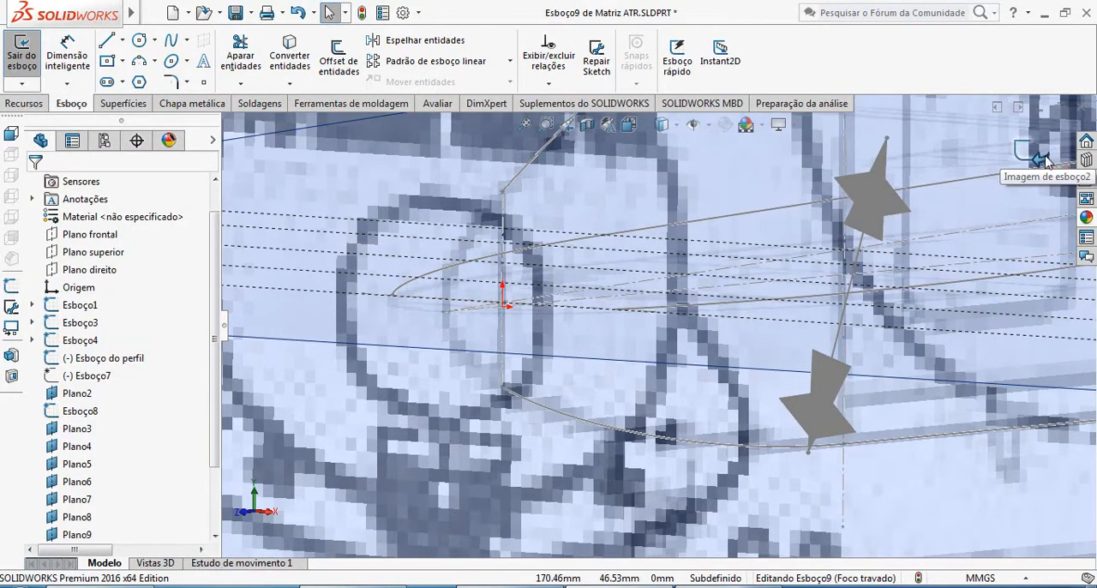
# - Close the empty section sketch and open Esboço8, the horizontal fuselage profile sketch, for editing
pyautogui.click(1044, 159)
pyautogui.scroll(-3, 648, 355)
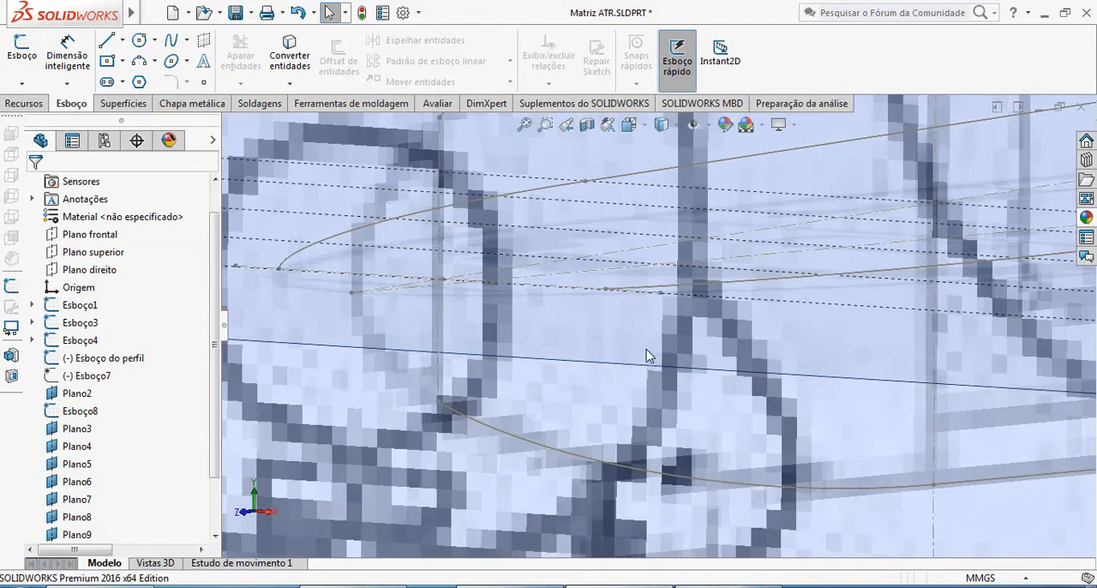
pyautogui.click(691, 287)
pyautogui.click(734, 218)
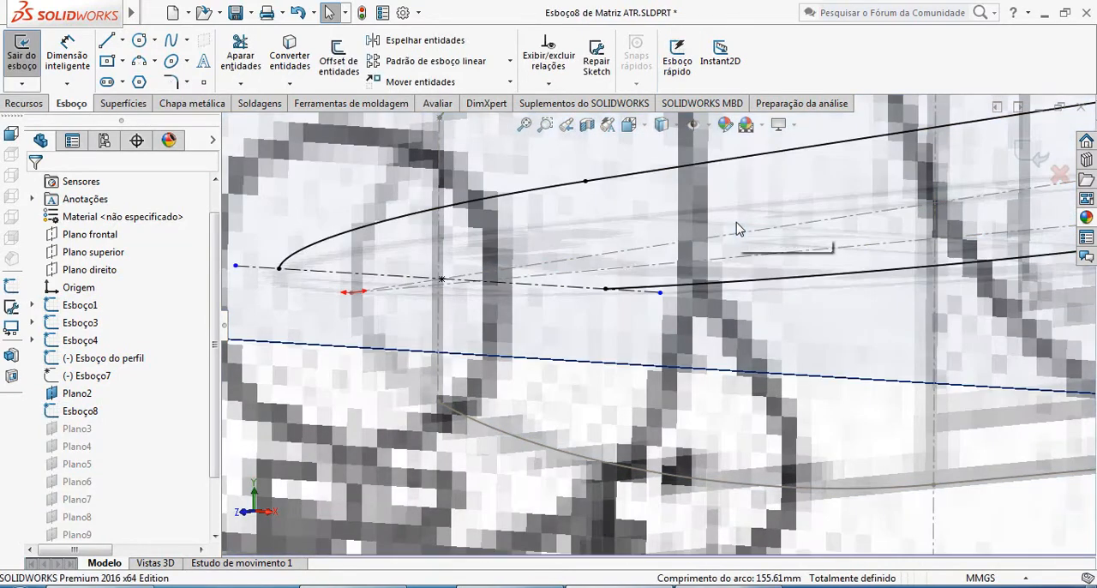
# - Add sketch points at the nose-side ends of both fuselage profile curves, and close the profile sketch
pyautogui.click(203, 83)
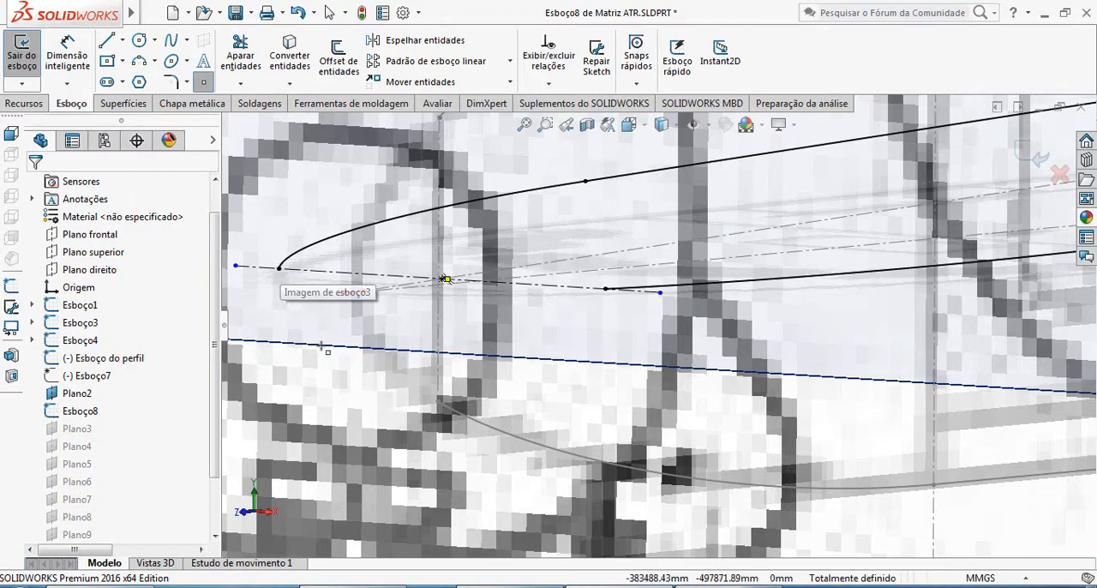
pyautogui.moveTo(391, 377); pyautogui.dragTo(394, 374, button='middle')
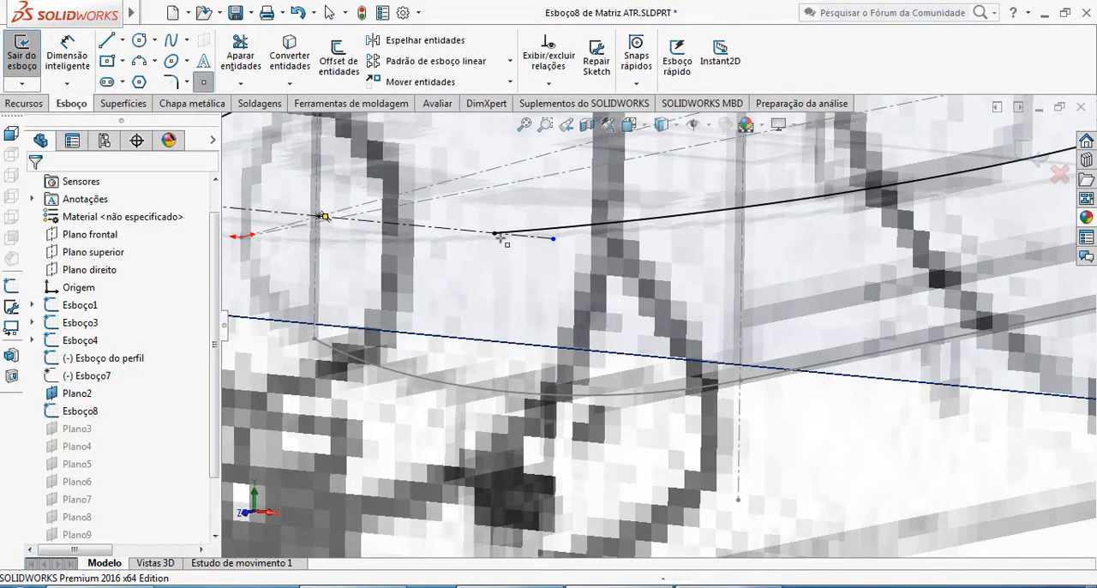
pyautogui.click(496, 234)
pyautogui.scroll(-5, 480, 249)
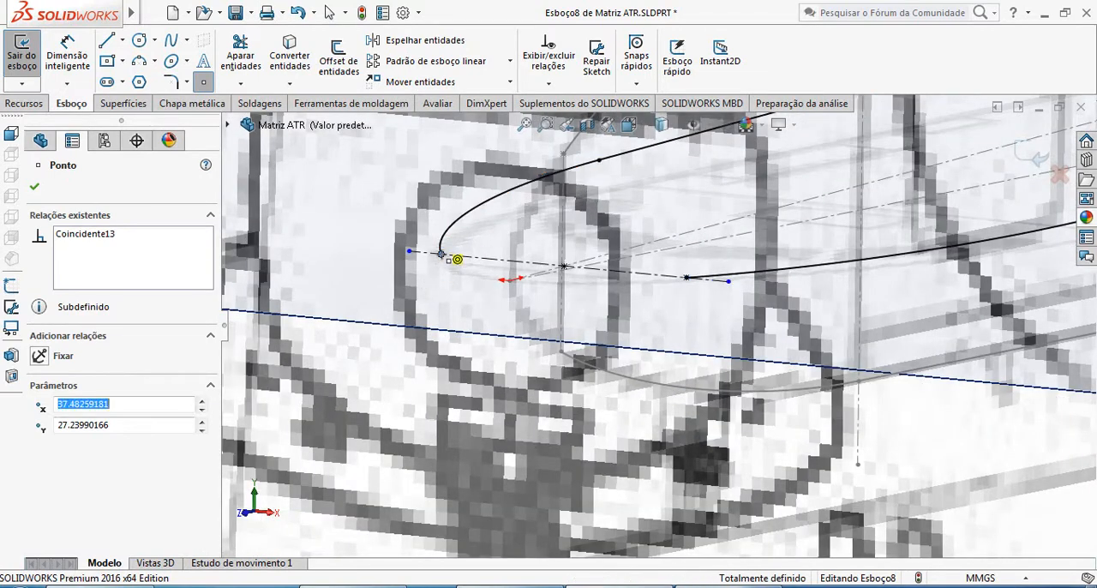
pyautogui.click(34, 188)
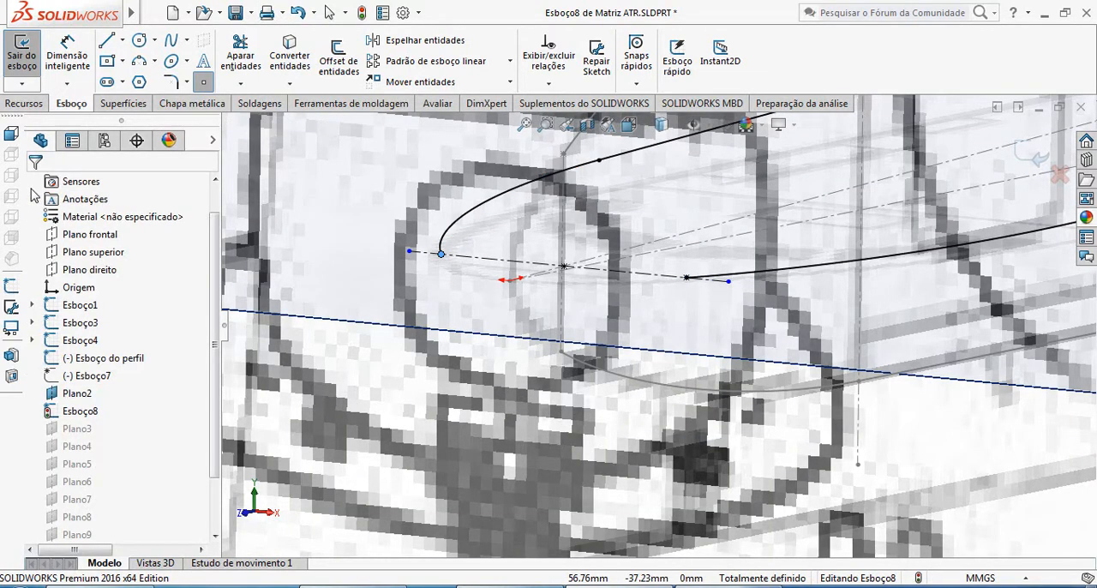
pyautogui.click(1036, 157)
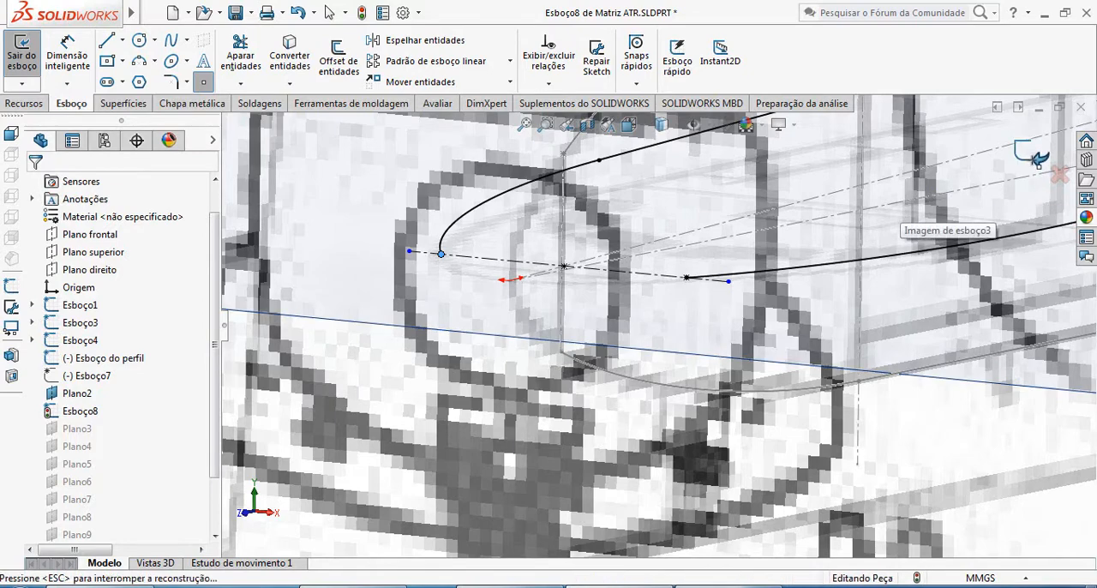
# - Start a new section sketch on one of the nose-section reference planes
pyautogui.scroll(10, 351, 214)
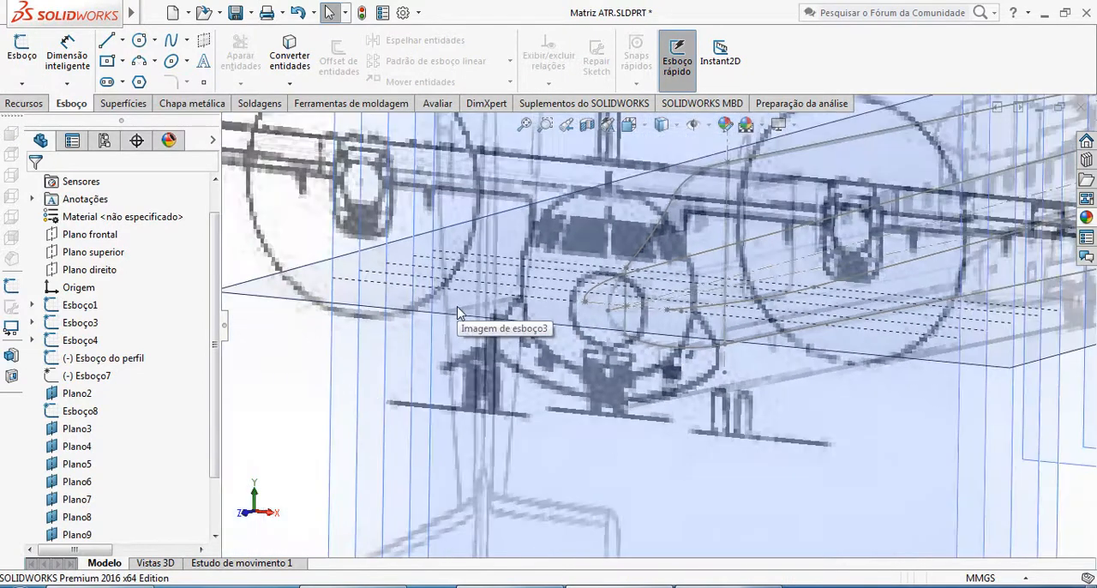
pyautogui.click(22, 49)
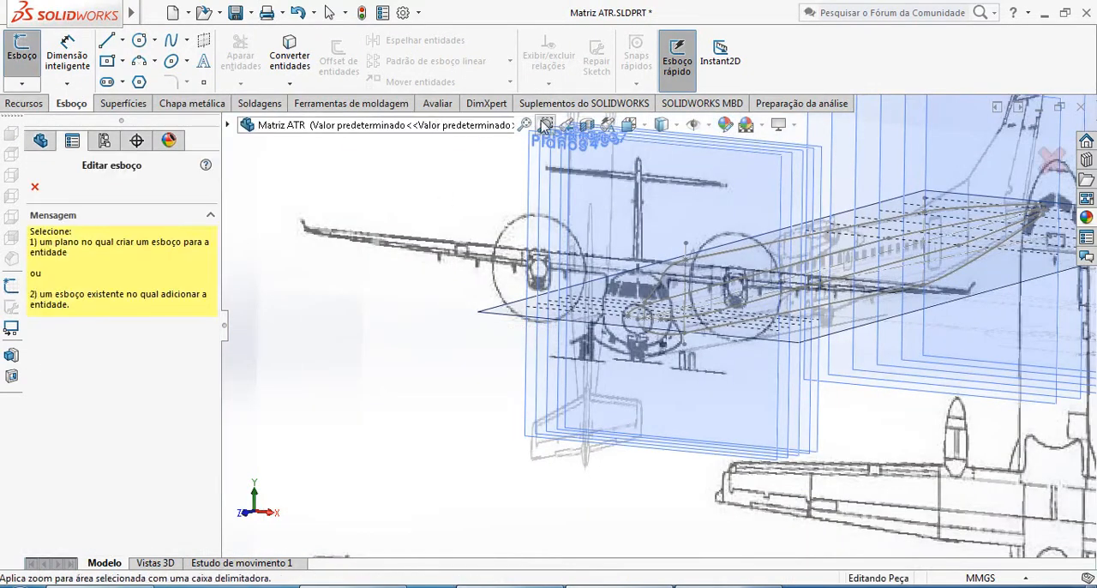
pyautogui.click(531, 152)
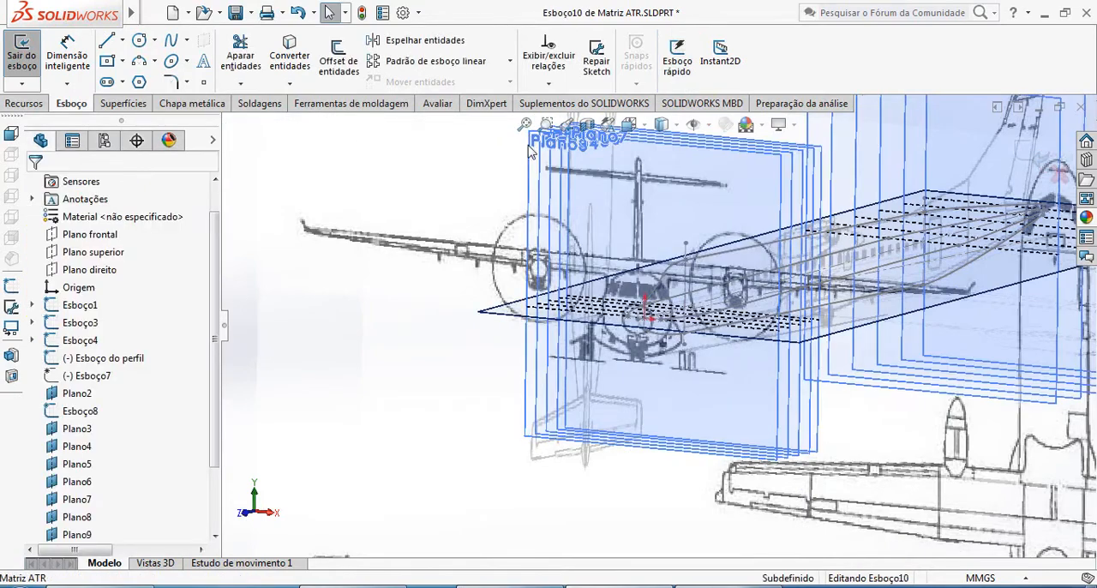
pyautogui.click(171, 40)
pyautogui.scroll(-3, 668, 347)
pyautogui.scroll(-5, 664, 345)
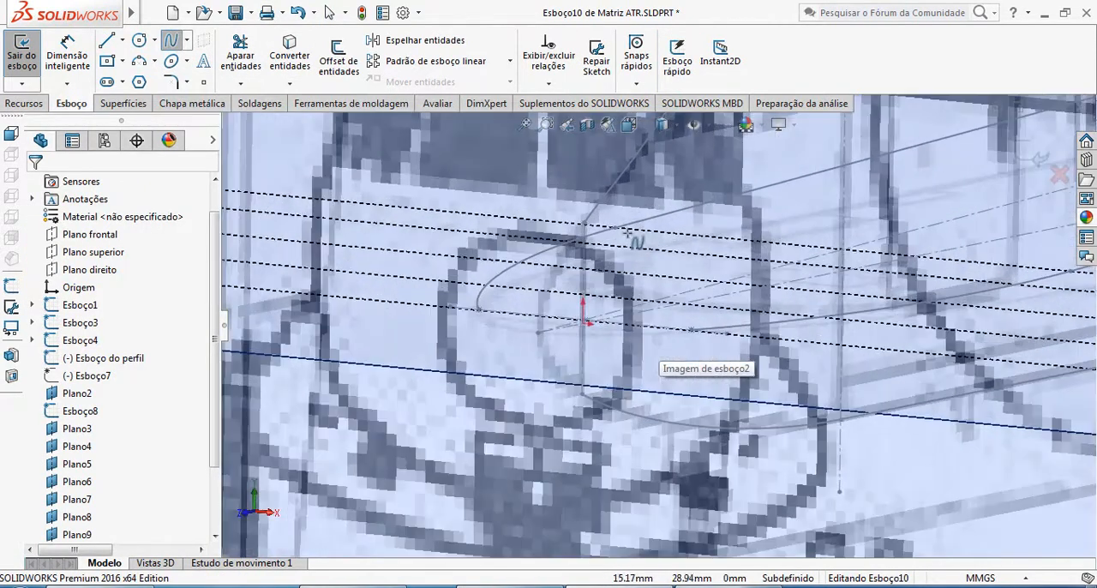
pyautogui.click(586, 224)
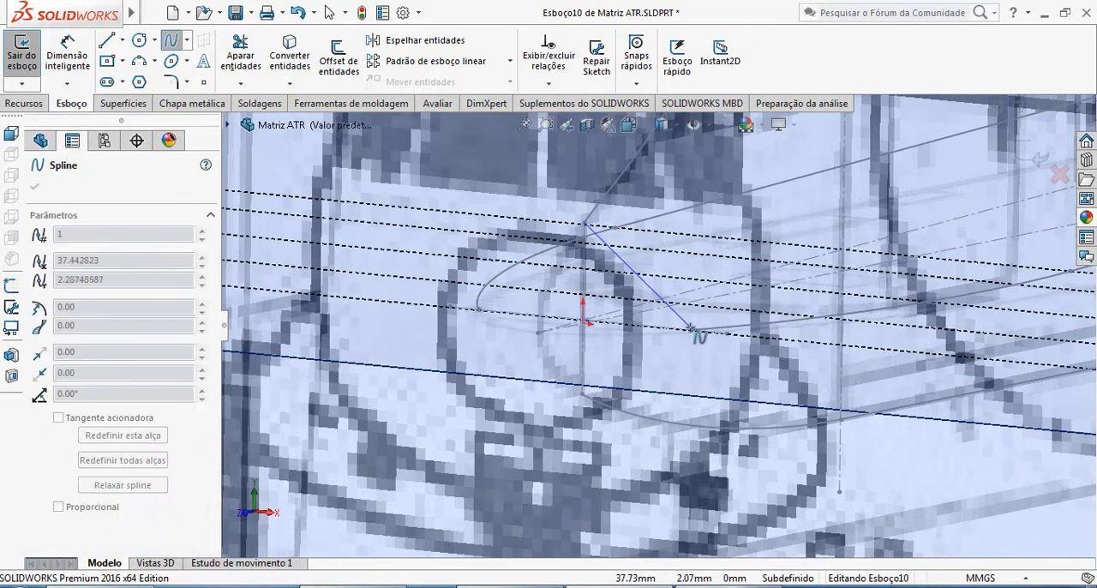
pyautogui.scroll(-5, 672, 333)
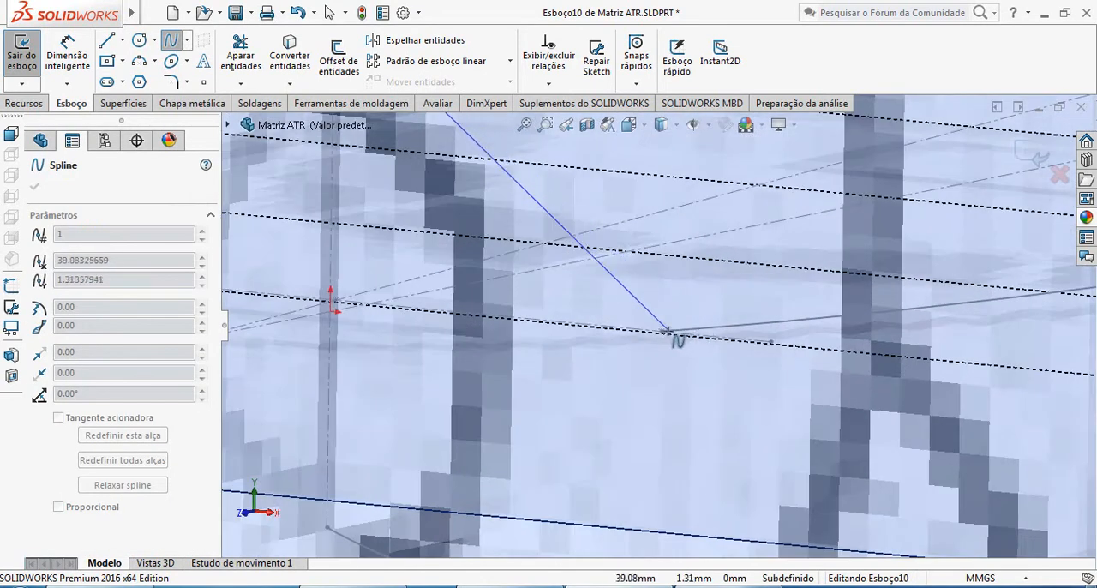
pyautogui.moveTo(662, 330); pyautogui.dragTo(601, 311, button='middle')
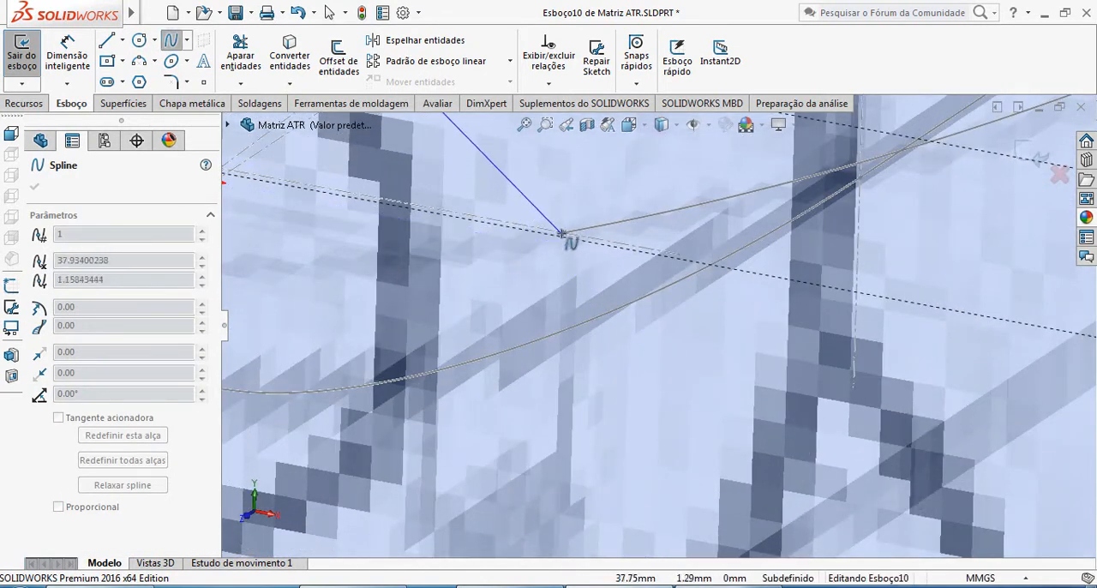
pyautogui.moveTo(576, 257); pyautogui.dragTo(606, 433, button='middle')
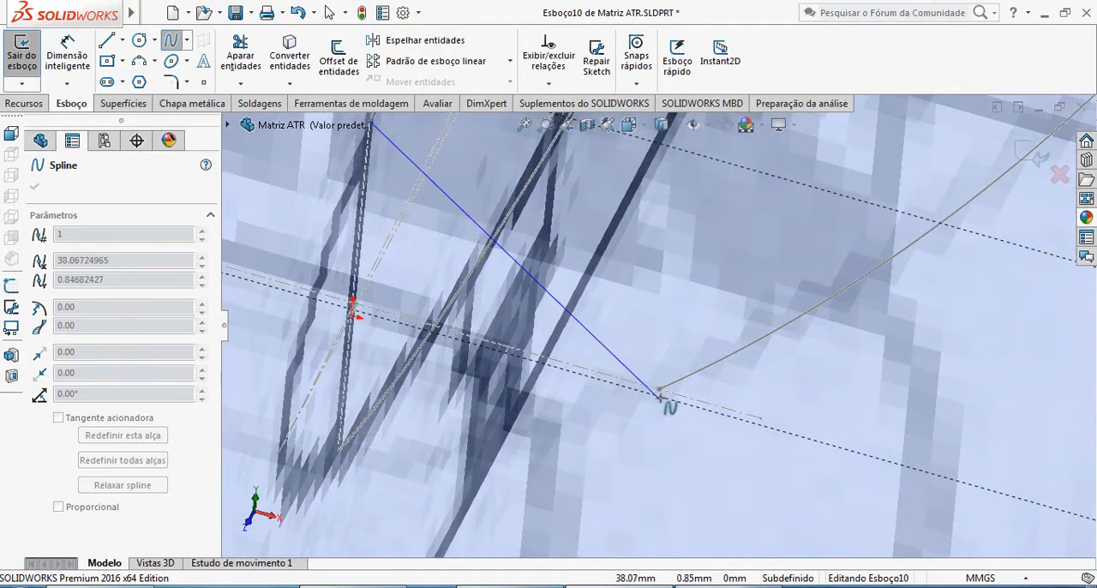
pyautogui.moveTo(658, 396)
pyautogui.mouseDown(button='middle')
pyautogui.moveTo(661, 362)
pyautogui.moveTo(558, 385)
pyautogui.moveTo(653, 380)
pyautogui.moveTo(666, 355)
pyautogui.moveTo(661, 368)
pyautogui.moveTo(681, 369)
pyautogui.moveTo(756, 328)
pyautogui.moveTo(693, 323)
pyautogui.moveTo(651, 349)
pyautogui.moveTo(592, 329)
pyautogui.mouseUp(button='middle')
pyautogui.scroll(10, 610, 333)
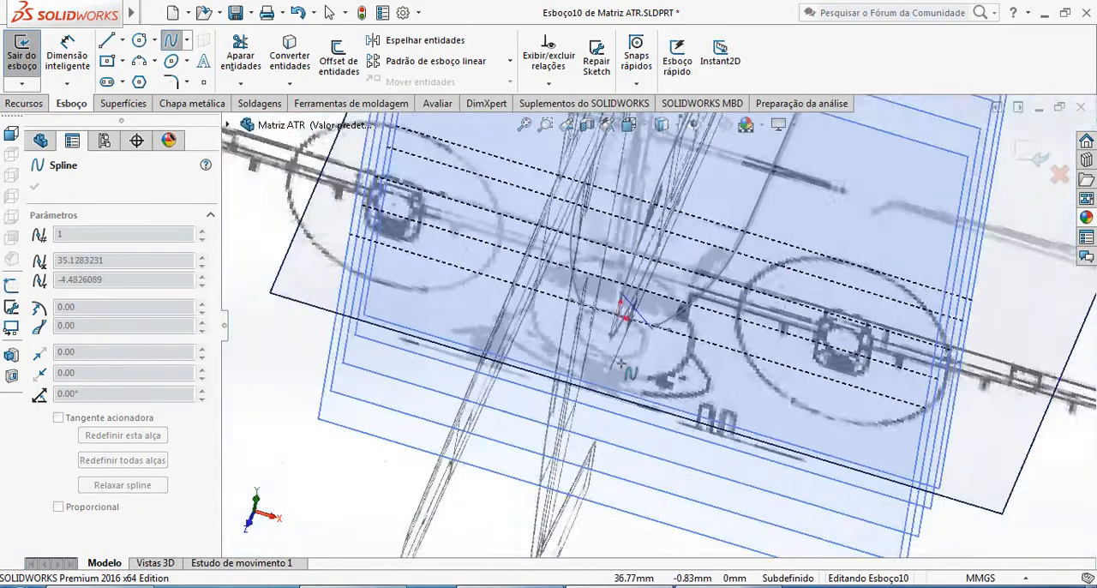
pyautogui.moveTo(621, 363); pyautogui.dragTo(660, 346, button='middle')
pyautogui.scroll(-10, 660, 347)
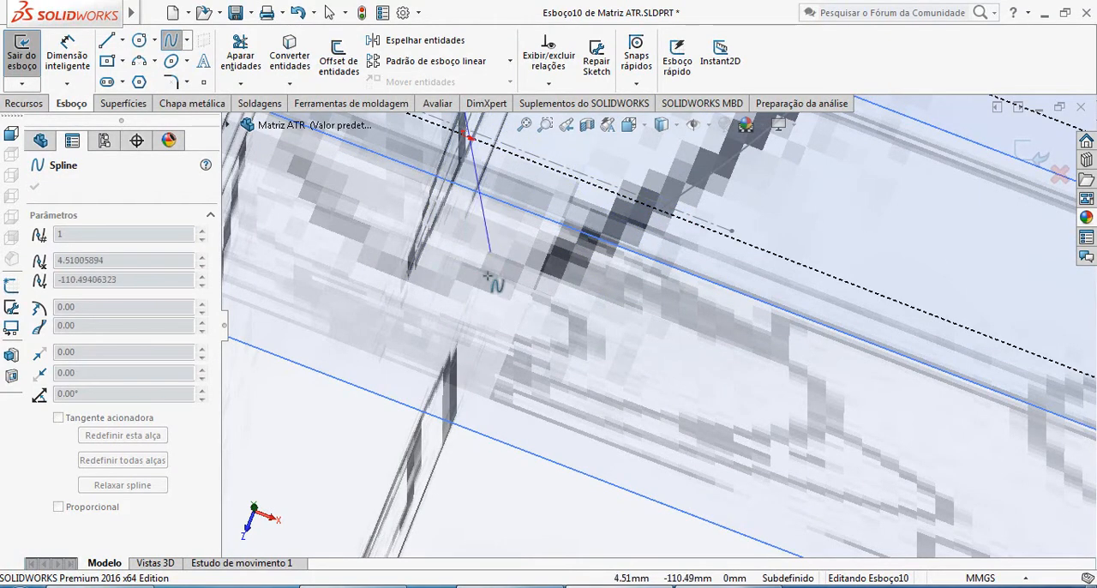
pyautogui.scroll(4, 490, 265)
pyautogui.scroll(5, 600, 325)
pyautogui.moveTo(600, 325); pyautogui.dragTo(602, 171, button='middle')
pyautogui.scroll(-2, 641, 358)
pyautogui.scroll(-3, 662, 374)
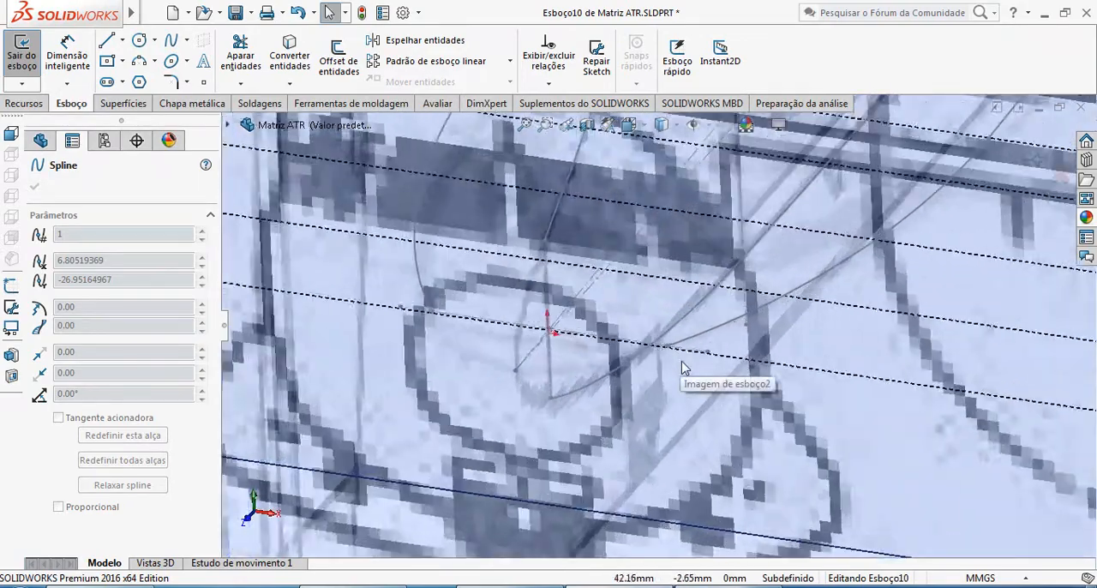
# - Draw a closed four-point spline about 198 mm wide around the fuselage's front view, its top point about 144 mm above the origin
pyautogui.scroll(1, 685, 372)
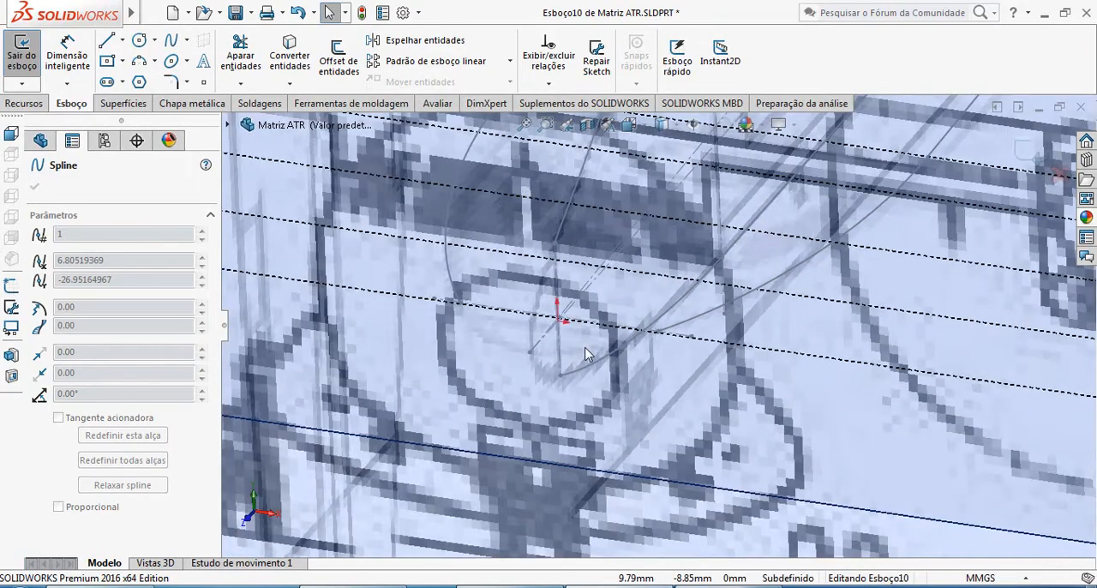
pyautogui.scroll(6, 587, 354)
pyautogui.scroll(-4, 475, 277)
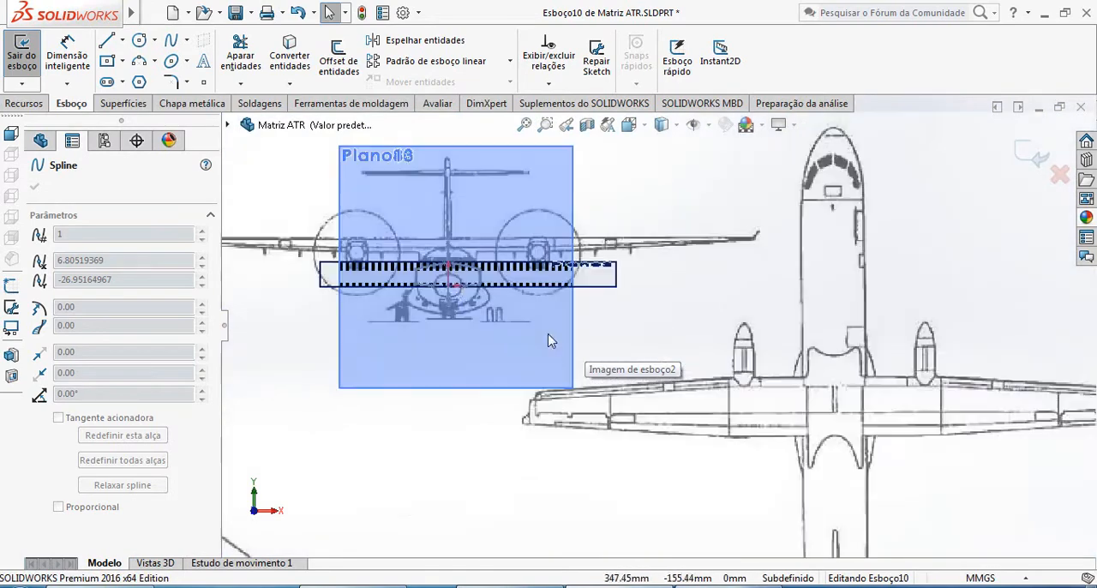
pyautogui.scroll(-5, 478, 277)
pyautogui.scroll(3, 477, 277)
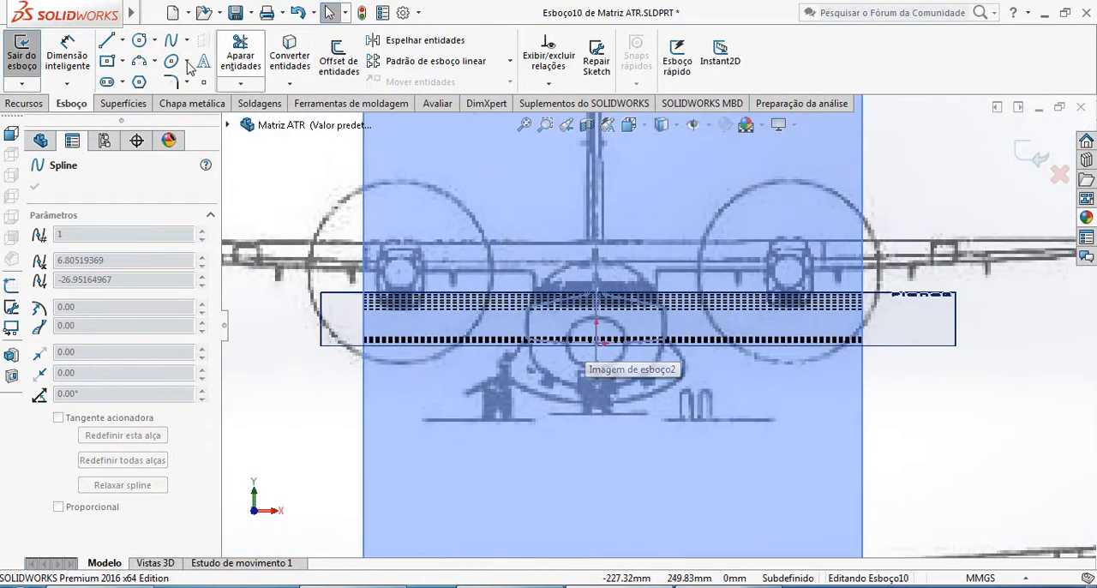
pyautogui.click(24, 103)
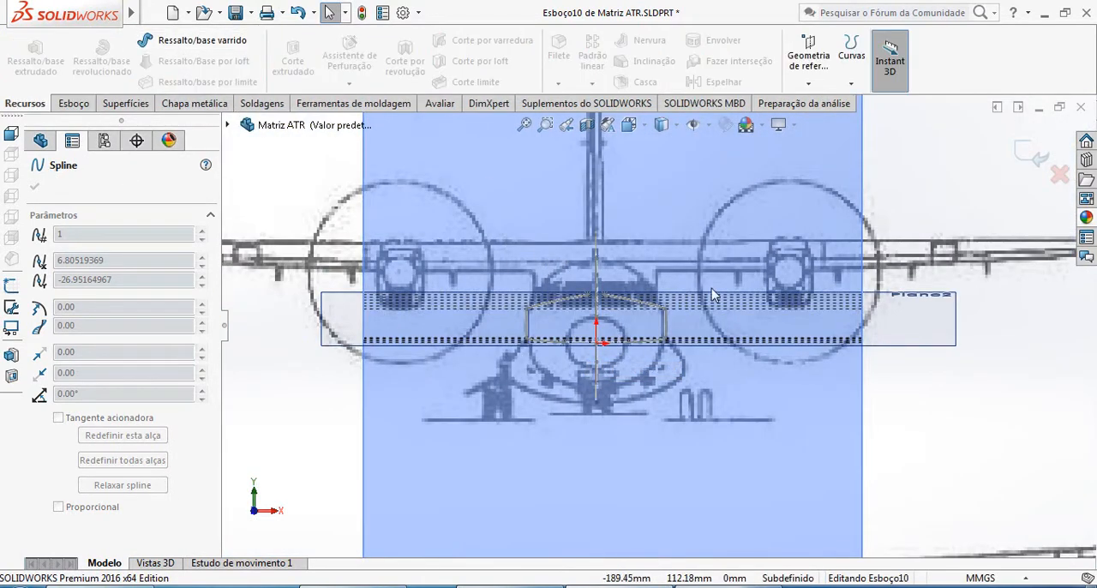
pyautogui.scroll(-2, 600, 234)
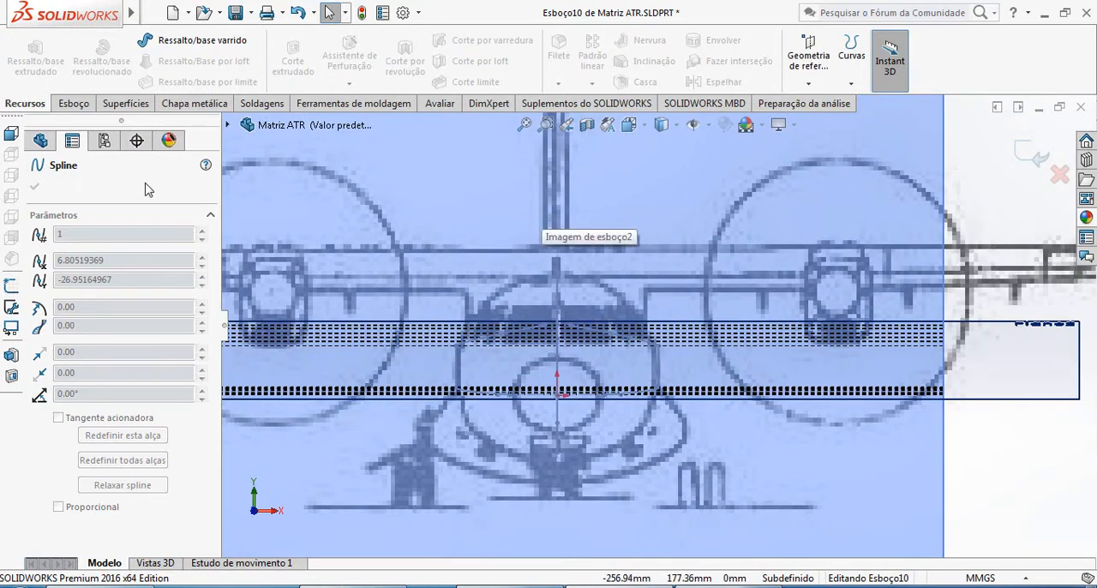
pyautogui.click(40, 140)
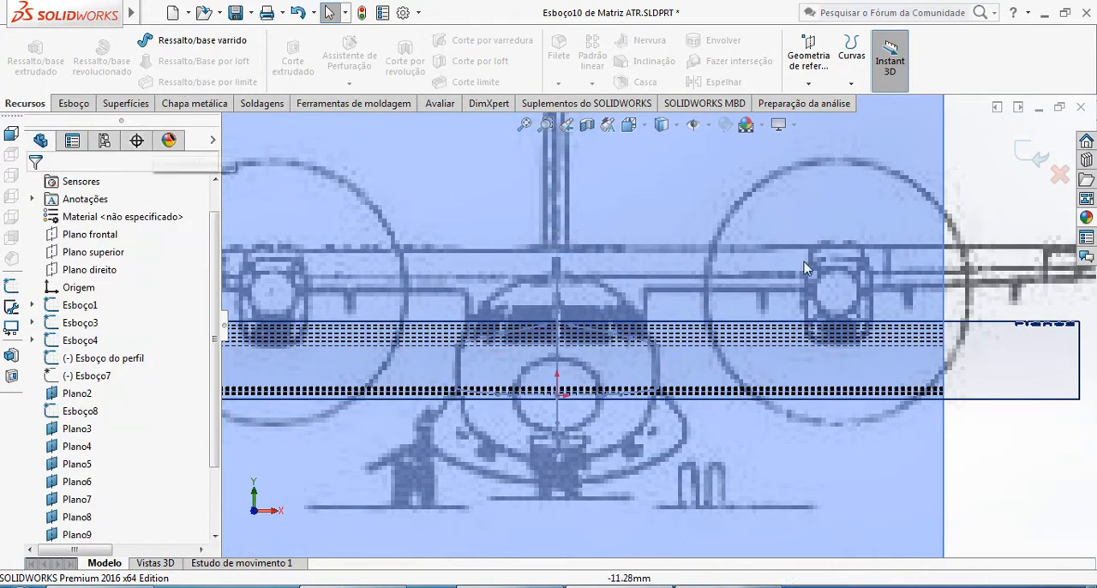
pyautogui.click(74, 104)
pyautogui.click(171, 40)
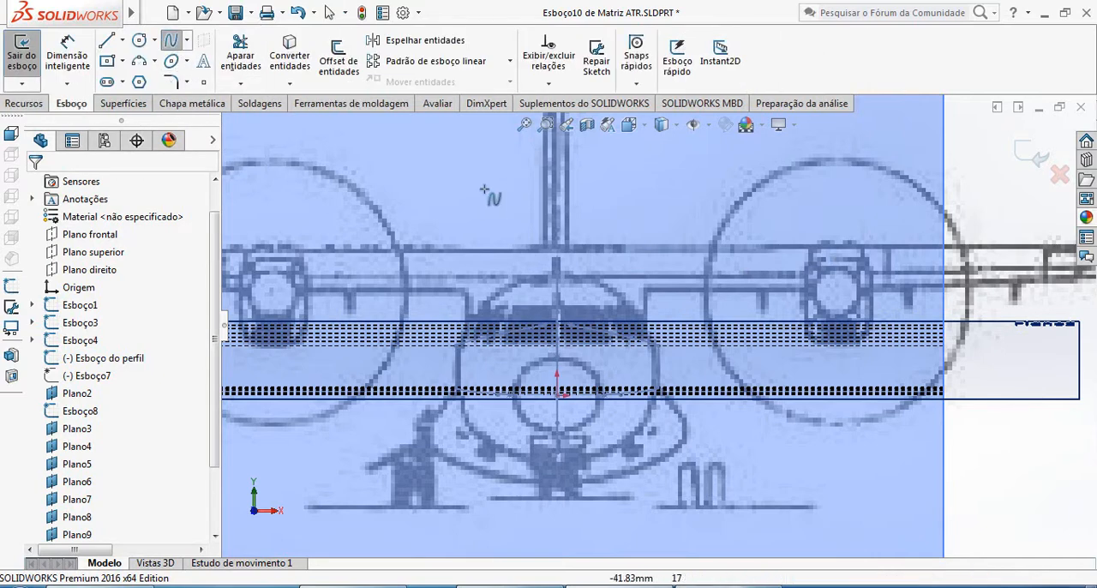
pyautogui.click(558, 211)
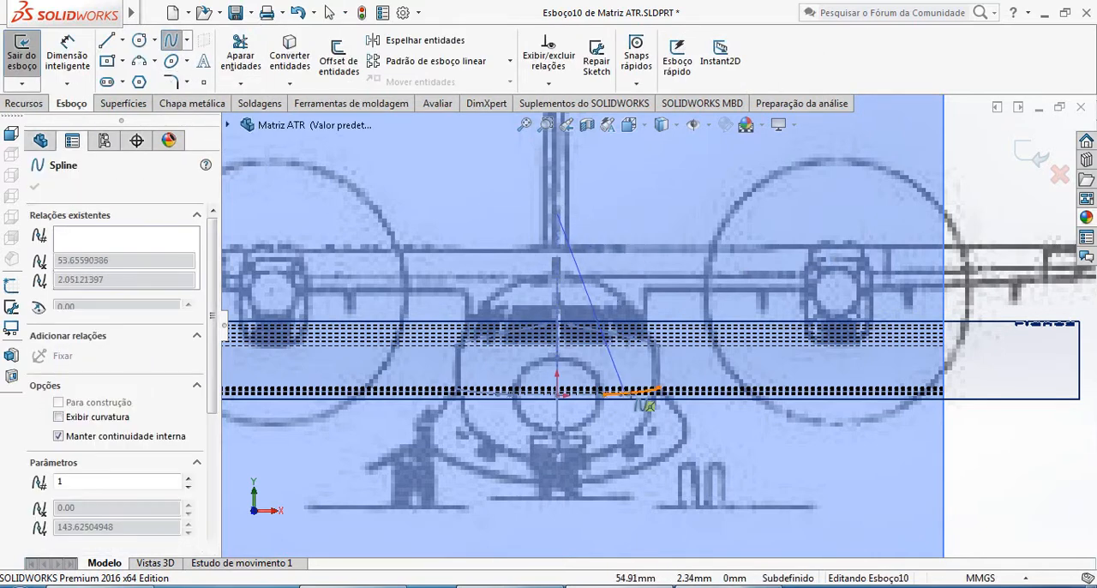
pyautogui.click(685, 392)
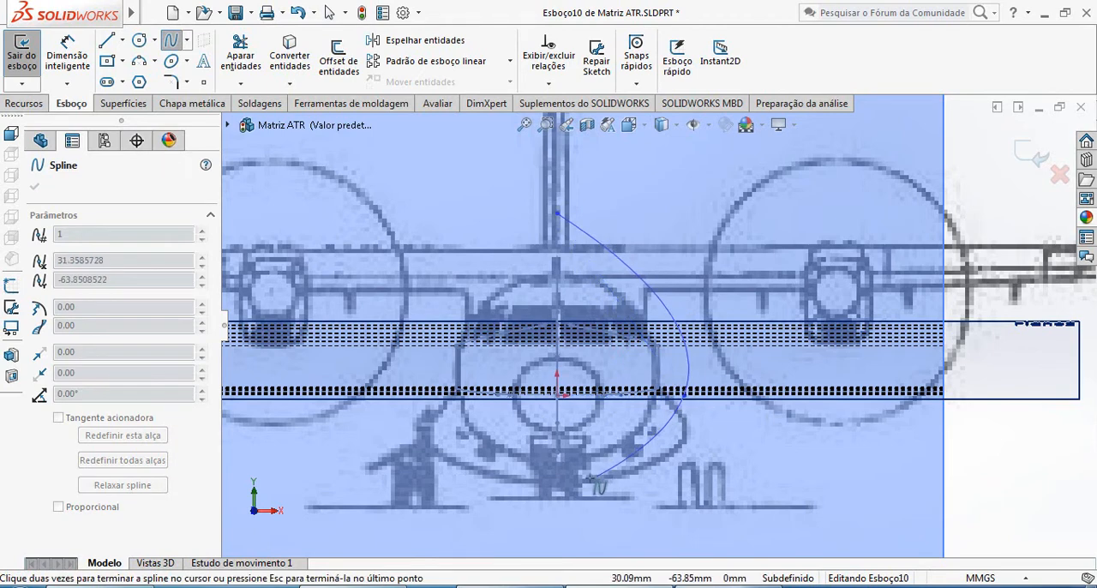
pyautogui.click(557, 480)
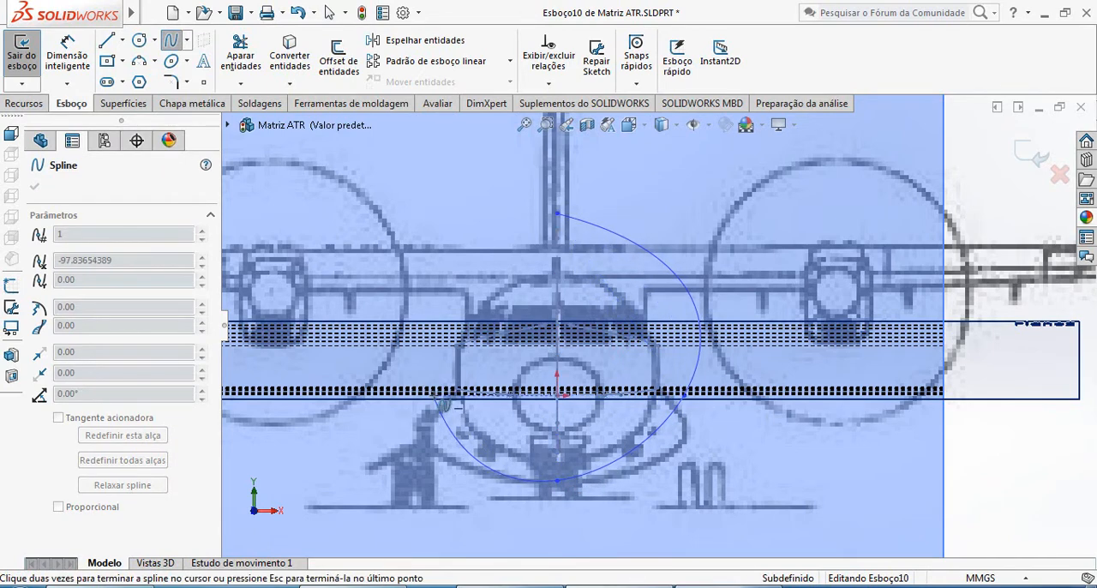
pyautogui.click(433, 395)
pyautogui.click(556, 216)
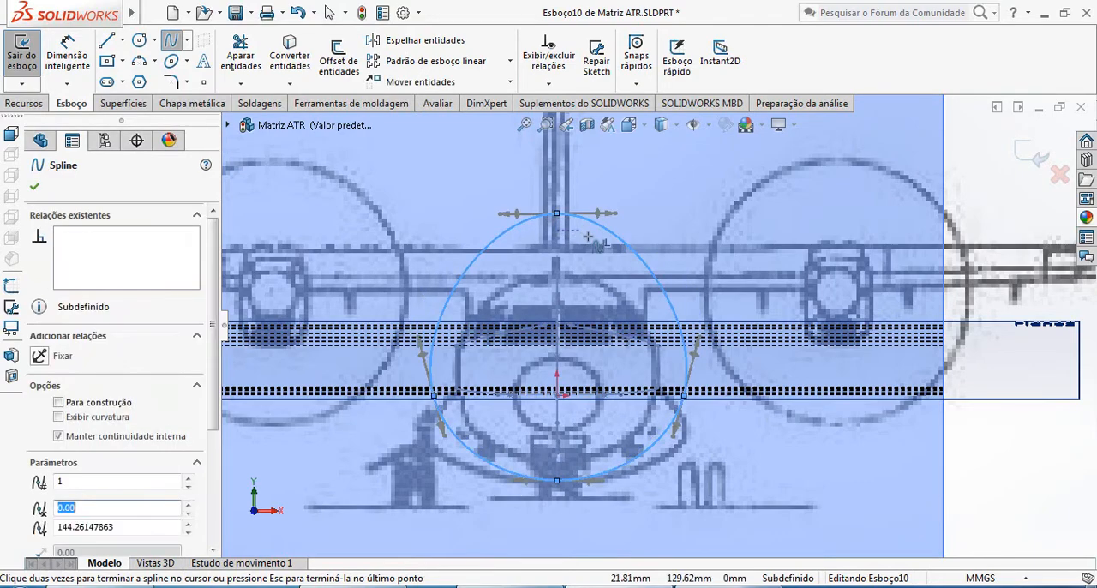
# - Make the spline's top point coincident with the upper end point of the fuselage side profile at the nose section
pyautogui.scroll(3, 573, 333)
pyautogui.moveTo(573, 332); pyautogui.dragTo(611, 317, button='middle')
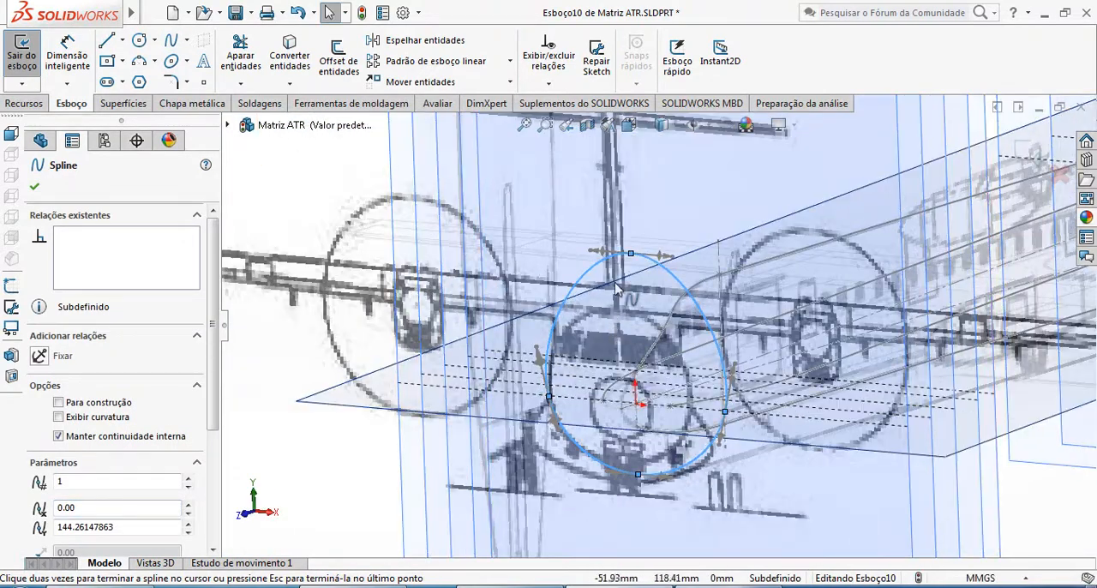
pyautogui.click(631, 254)
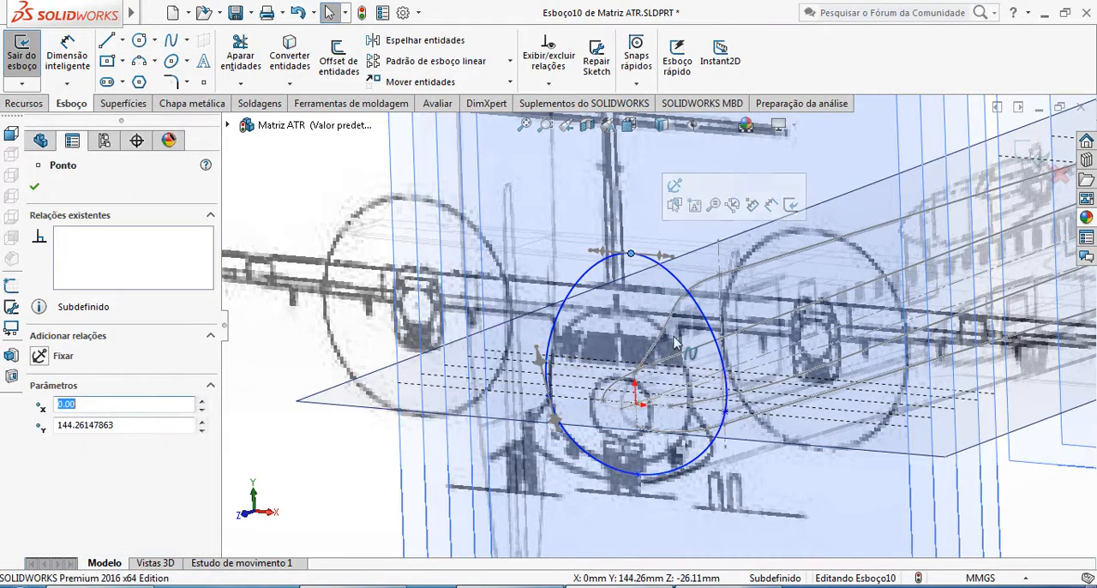
pyautogui.scroll(-2, 661, 388)
pyautogui.scroll(-3, 662, 387)
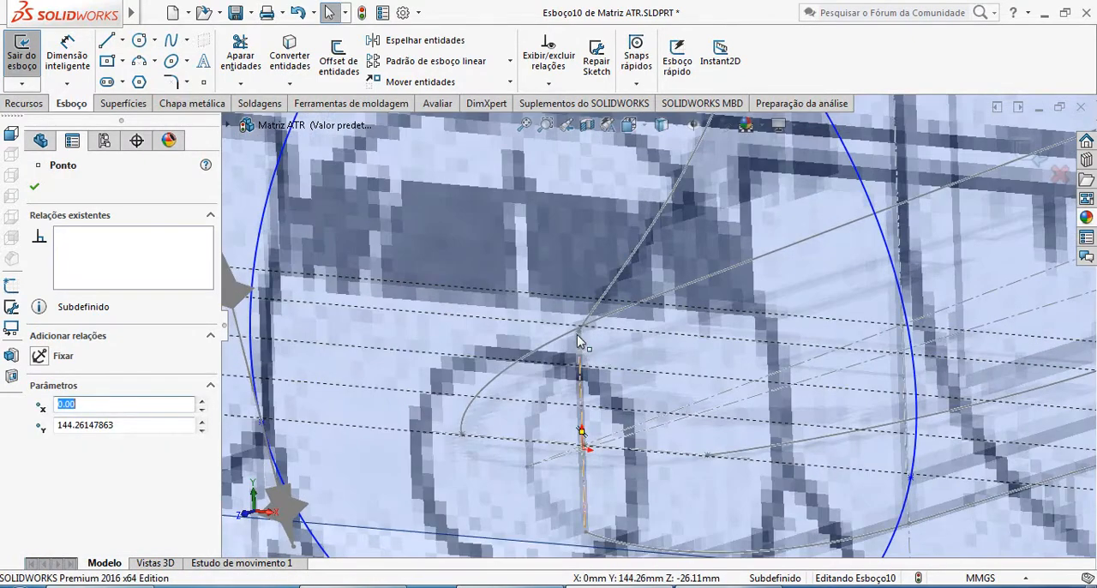
pyautogui.keyDown('ctrl'); pyautogui.click(579, 334); pyautogui.keyUp('ctrl')
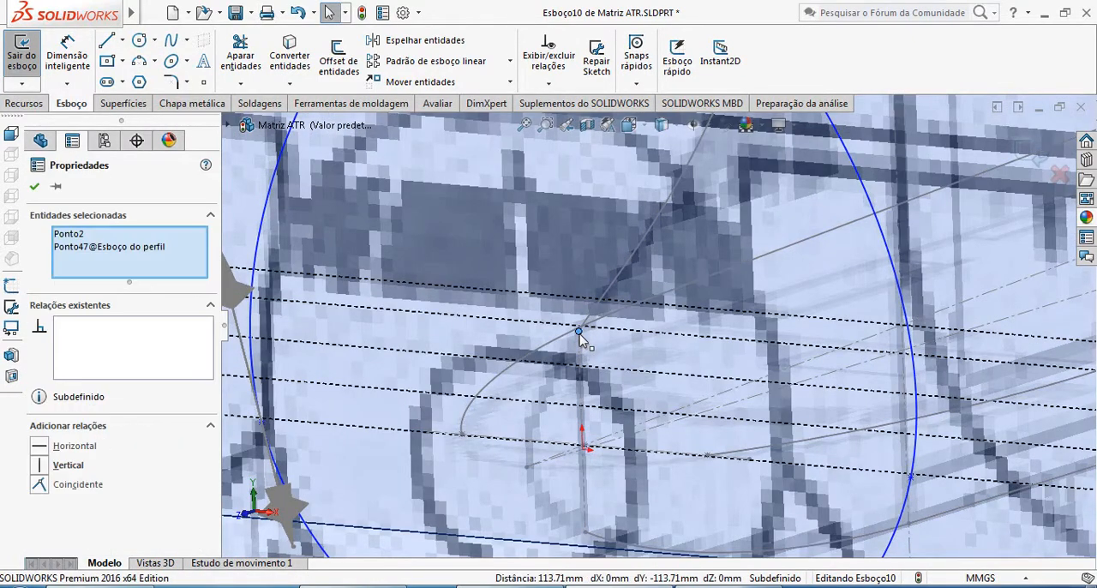
pyautogui.click(70, 485)
# - Make the spline's right-hand point coincident with the right-side end point of the fuselage plan-view profile at the nose section
pyautogui.scroll(3, 772, 420)
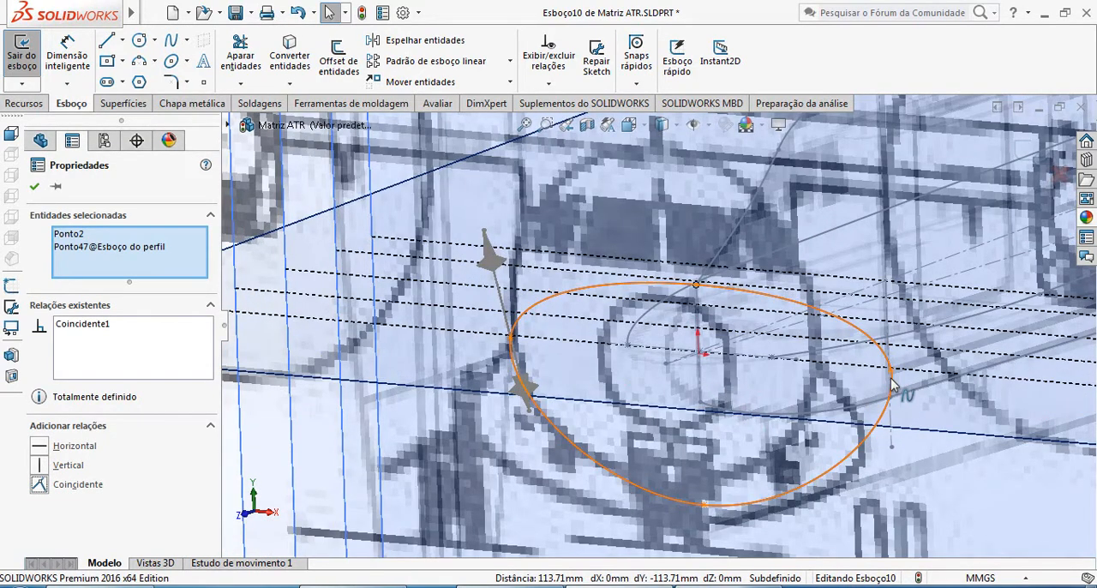
pyautogui.click(890, 371)
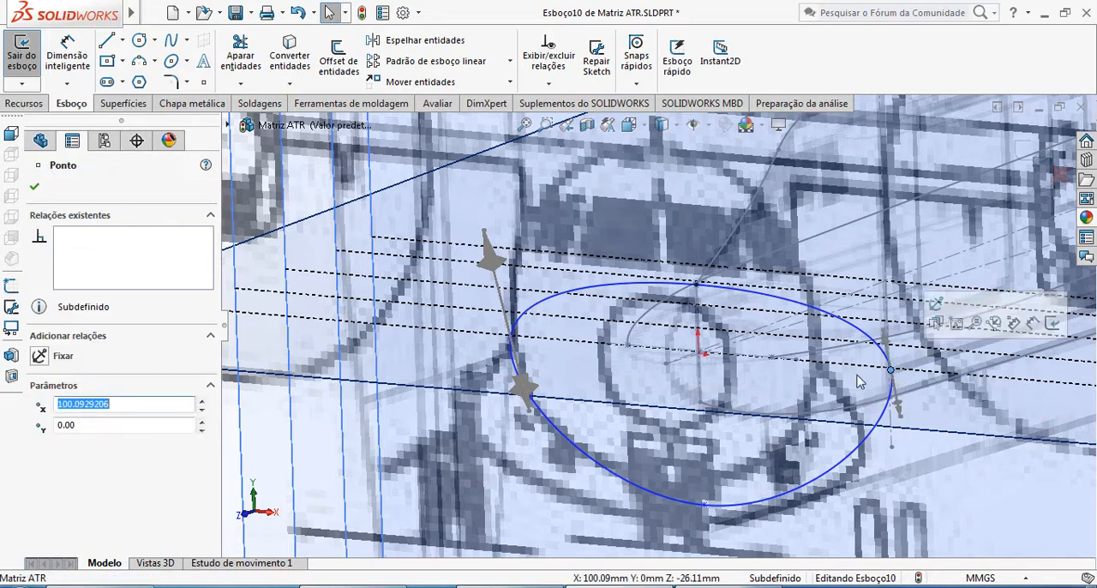
pyautogui.keyDown('ctrl'); pyautogui.click(771, 358); pyautogui.keyUp('ctrl')
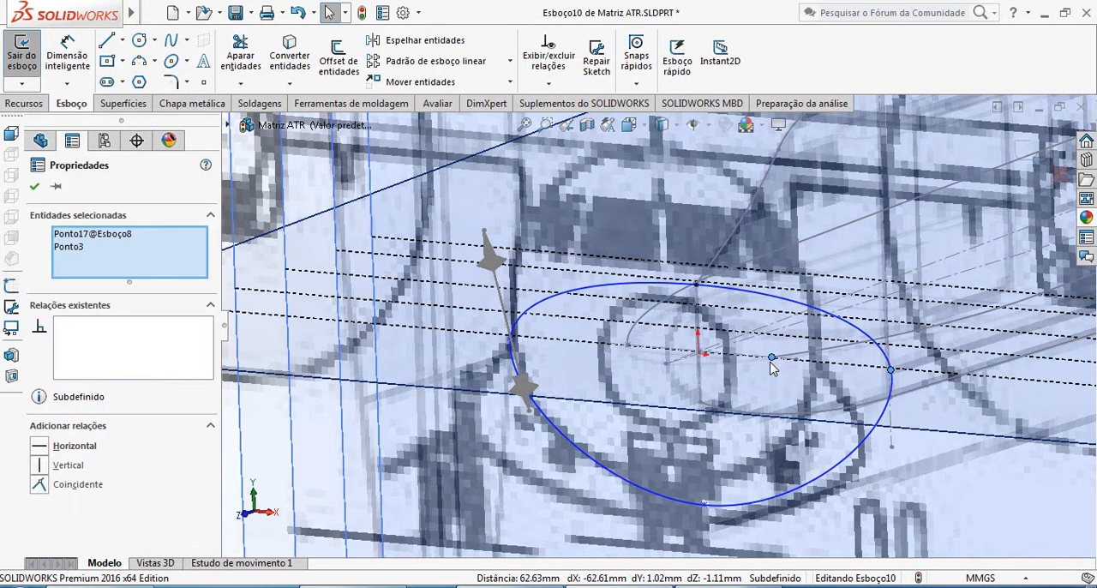
pyautogui.click(80, 485)
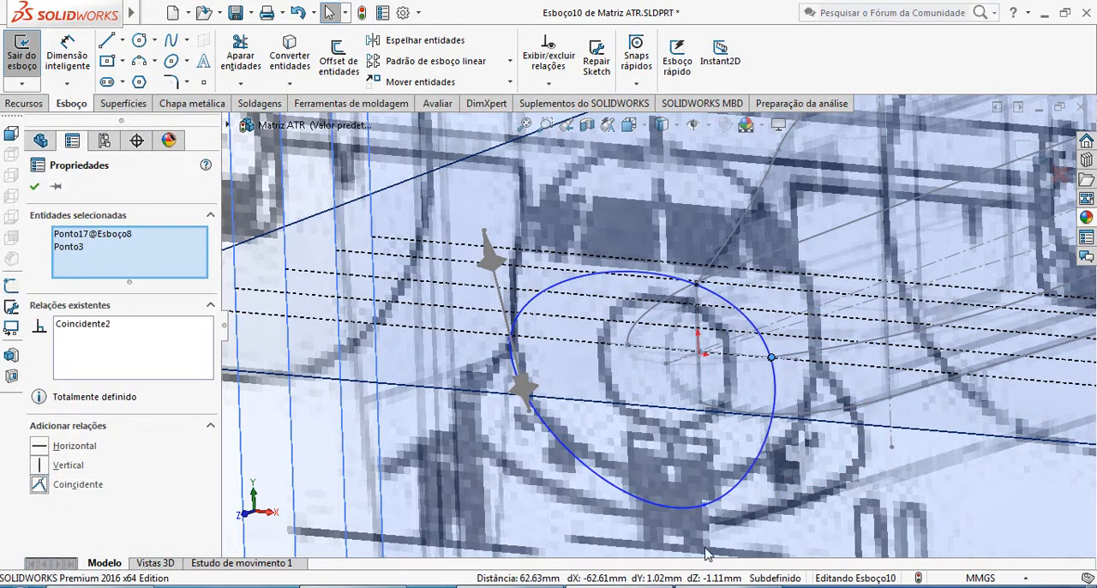
# - Make the spline's bottom point coincident with the lower end point of the fuselage side profile at the nose section
pyautogui.click(704, 505)
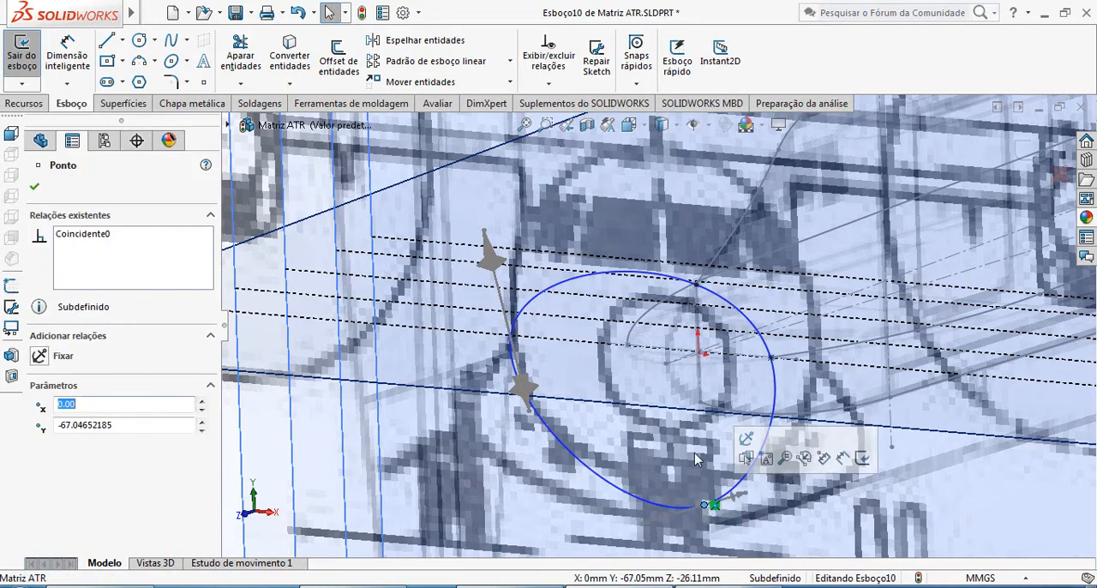
pyautogui.keyDown('ctrl'); pyautogui.click(700, 402); pyautogui.keyUp('ctrl')
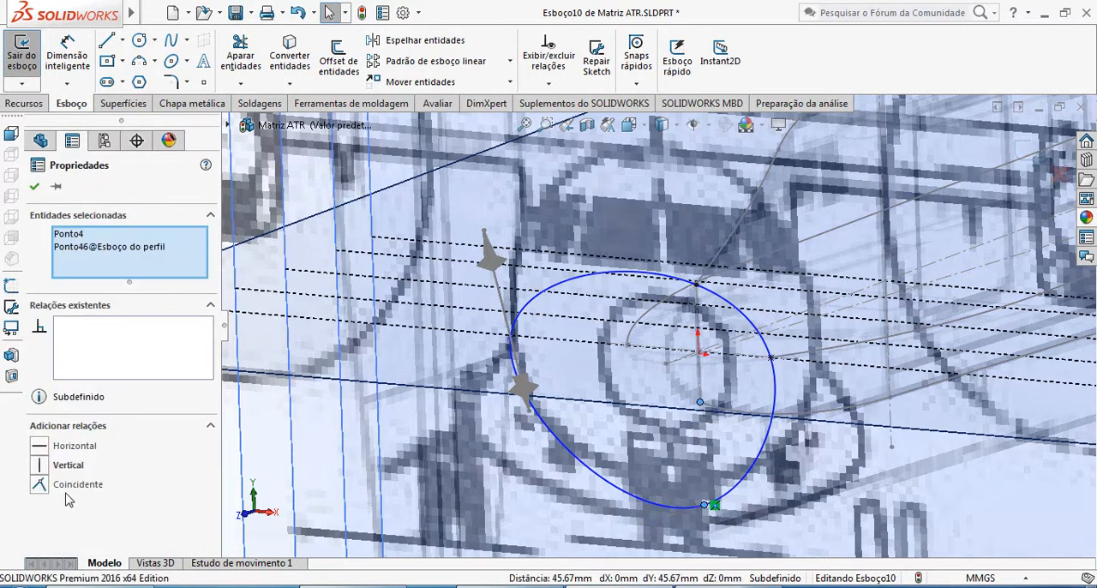
pyautogui.click(74, 487)
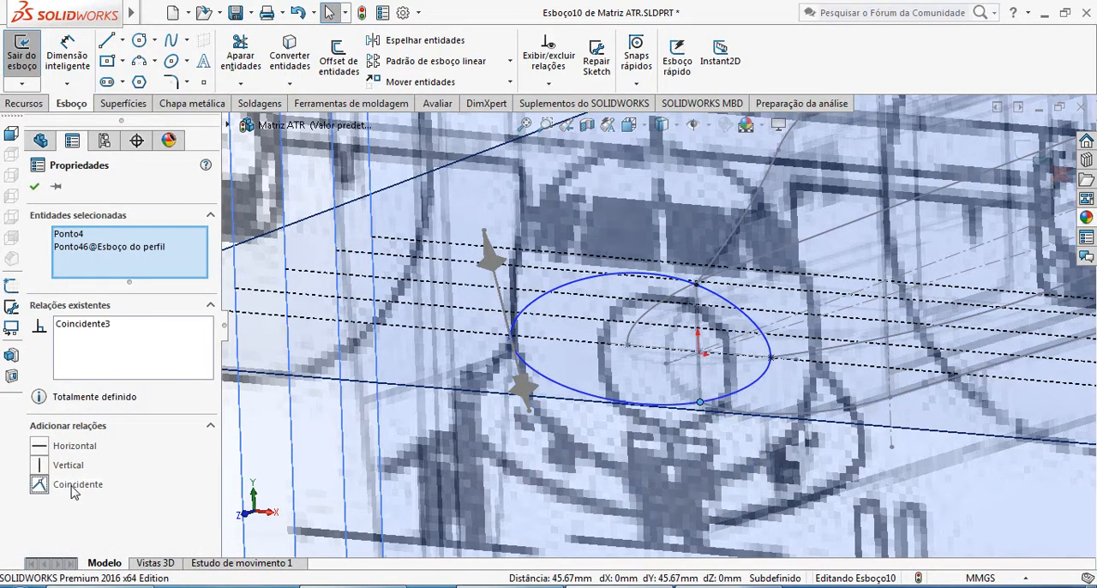
# - Make the spline's left-hand point coincident with the left-side end point of the fuselage plan-view profile at the nose section
pyautogui.click(511, 339)
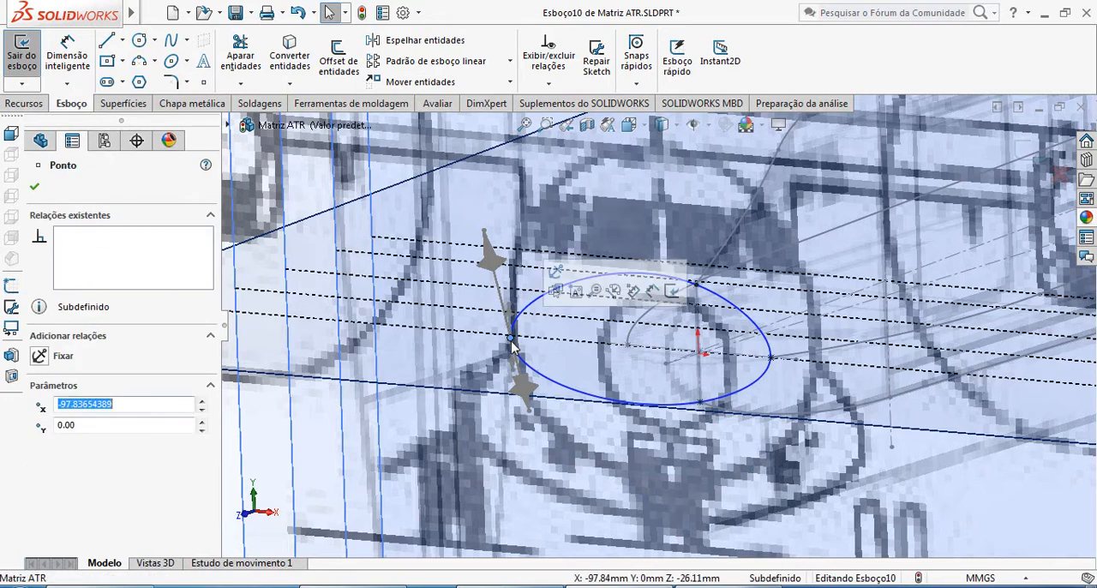
pyautogui.keyDown('ctrl'); pyautogui.click(628, 347); pyautogui.keyUp('ctrl')
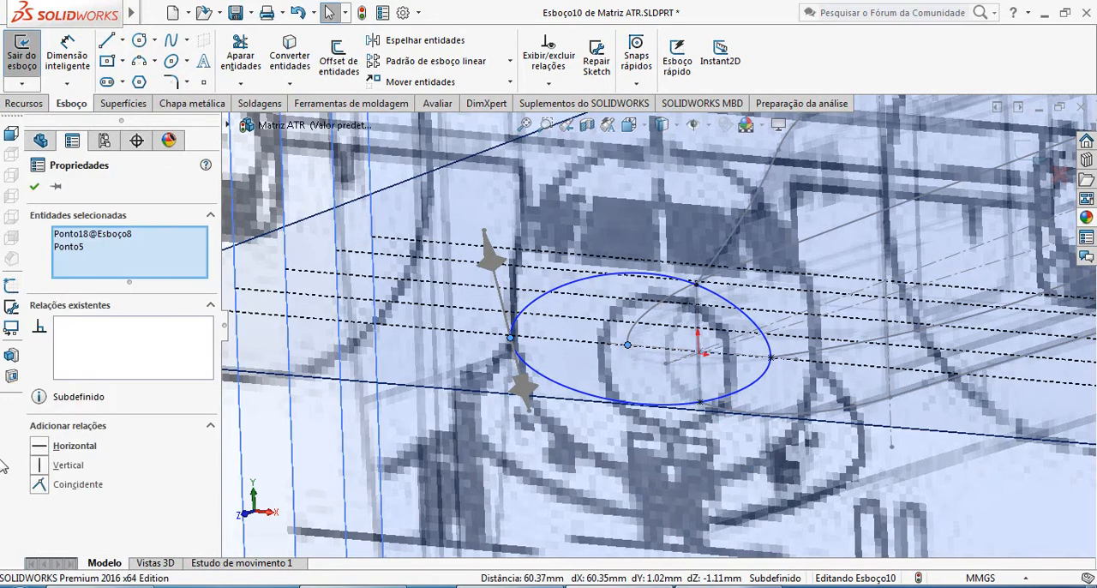
pyautogui.click(98, 488)
pyautogui.scroll(3, 453, 328)
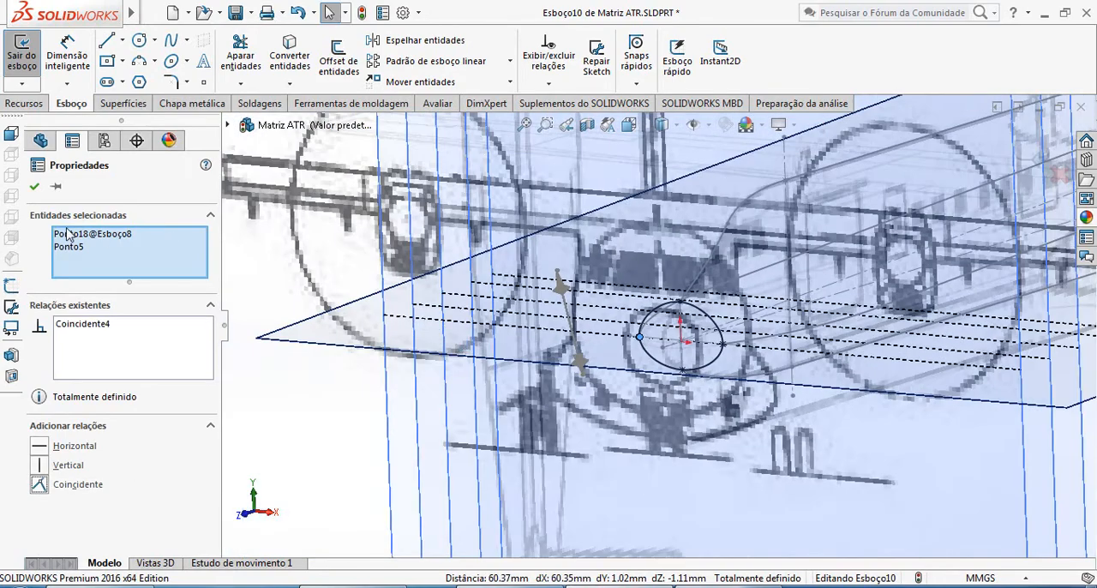
# - Accept the point relations and close the nose section sketch
pyautogui.click(40, 189)
pyautogui.scroll(2, 683, 343)
pyautogui.moveTo(683, 342)
pyautogui.mouseDown(button='middle')
pyautogui.moveTo(704, 334)
pyautogui.moveTo(717, 288)
pyautogui.moveTo(751, 286)
pyautogui.mouseUp(button='middle')
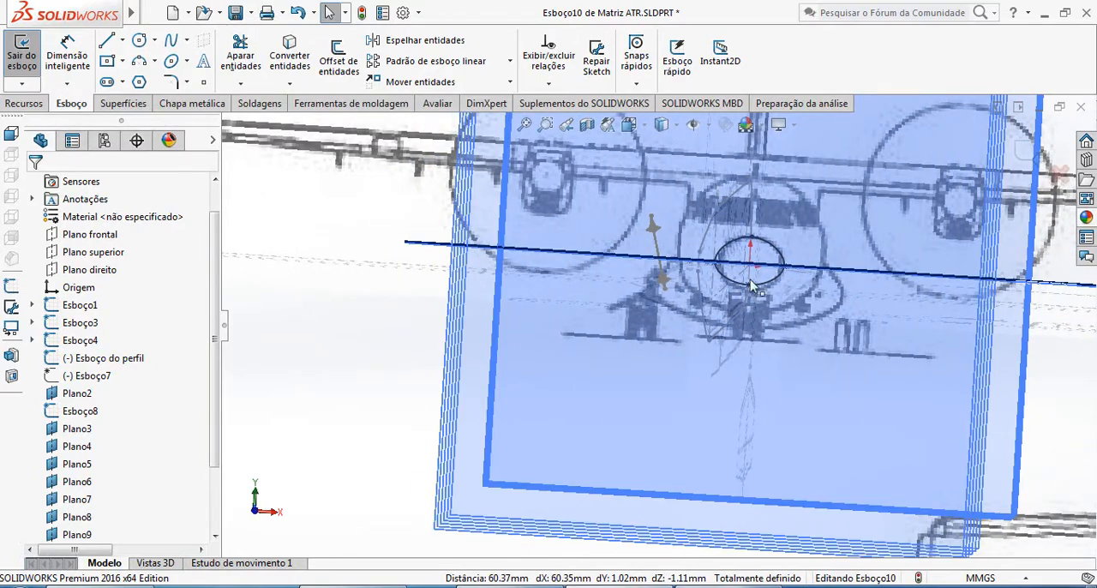
pyautogui.scroll(-3, 778, 278)
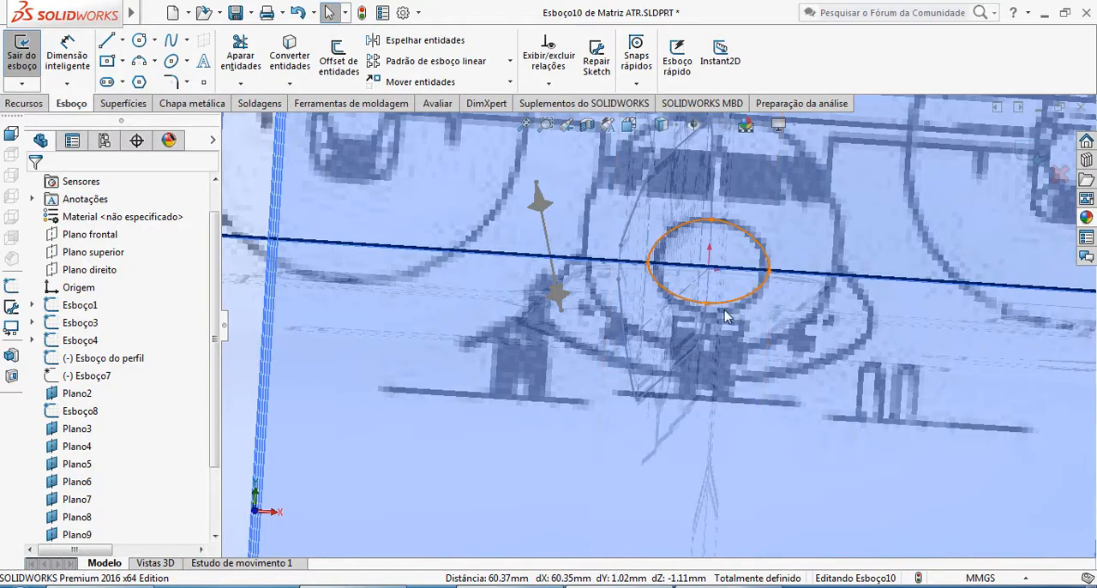
pyautogui.moveTo(740, 296)
pyautogui.mouseDown(button='middle')
pyautogui.moveTo(727, 294)
pyautogui.moveTo(993, 180)
pyautogui.mouseUp(button='middle')
pyautogui.click(1037, 161)
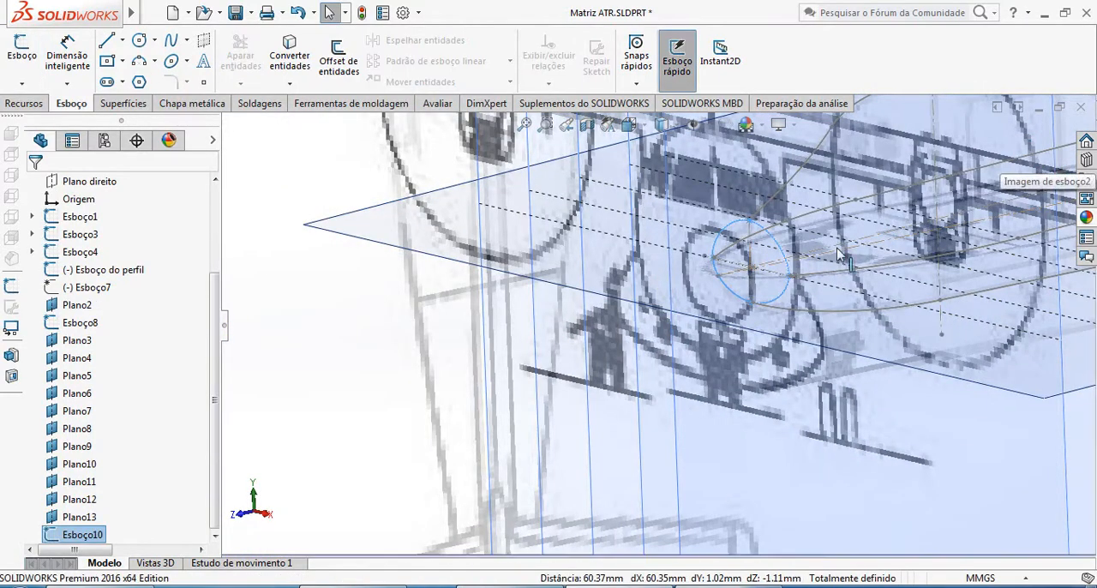
pyautogui.scroll(-6, 700, 248)
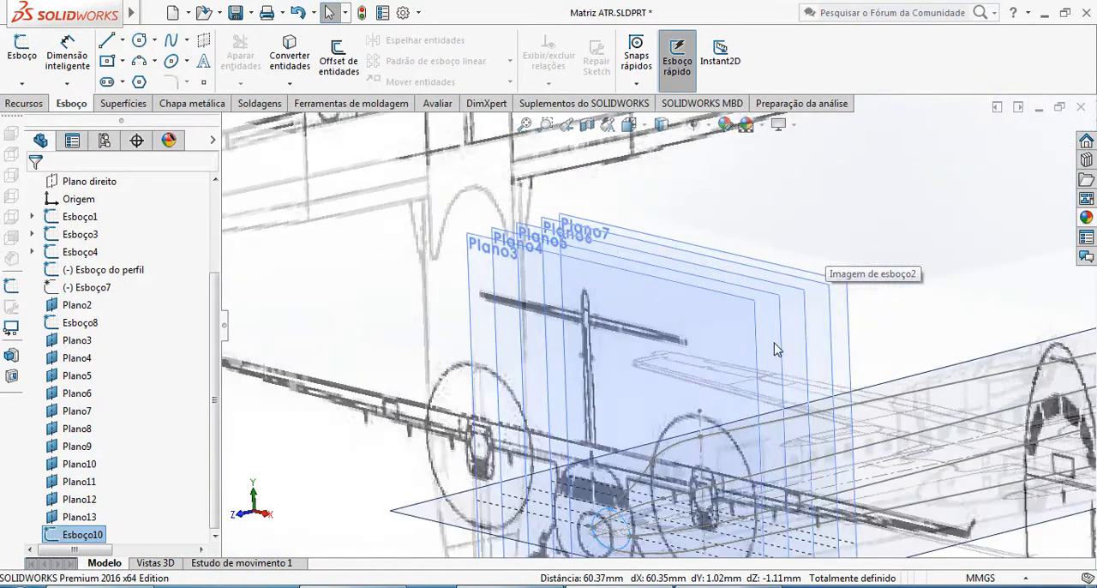
pyautogui.click(16, 55)
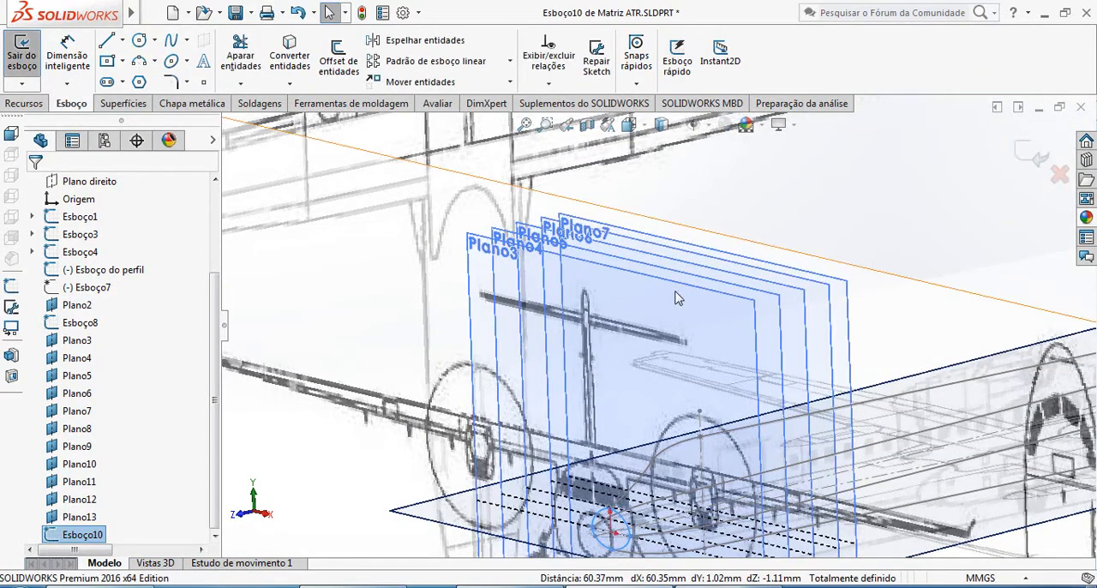
pyautogui.click(775, 301)
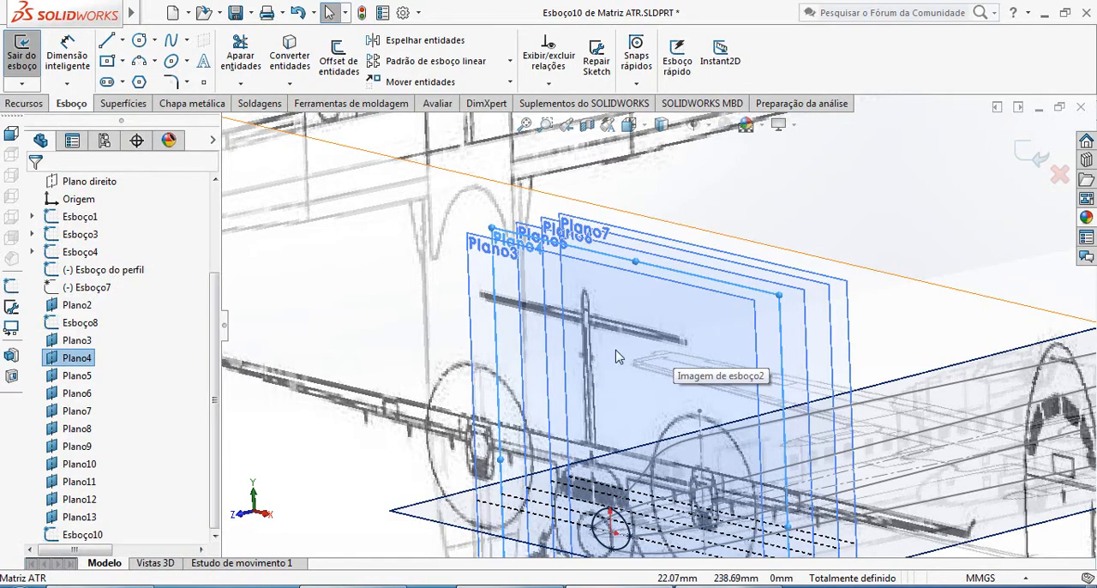
pyautogui.hotkey('ctrl', '8')
pyautogui.scroll(-4, 684, 344)
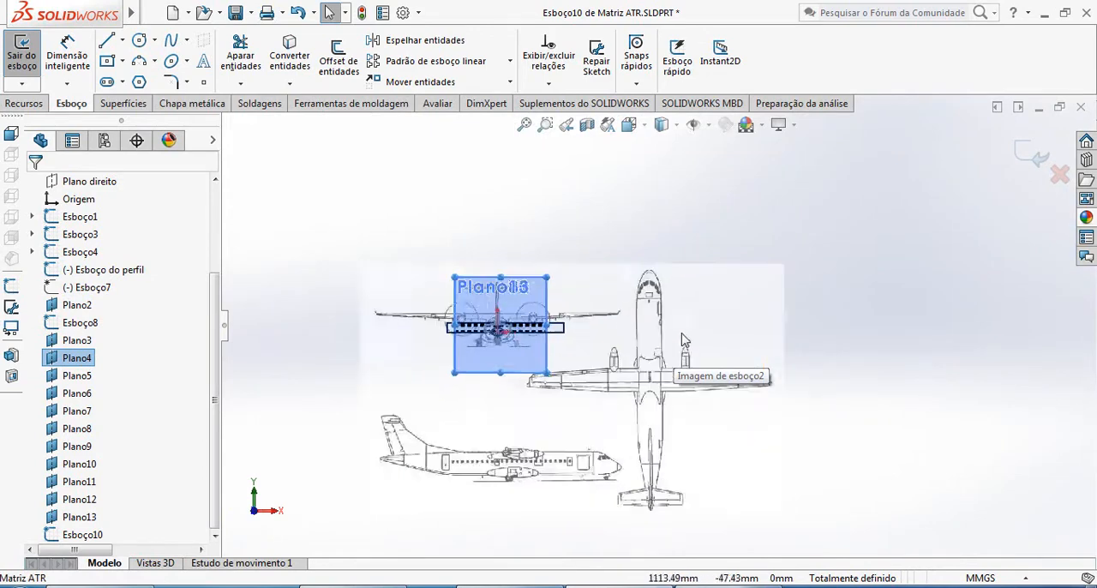
pyautogui.scroll(-6, 420, 332)
pyautogui.scroll(6, 656, 372)
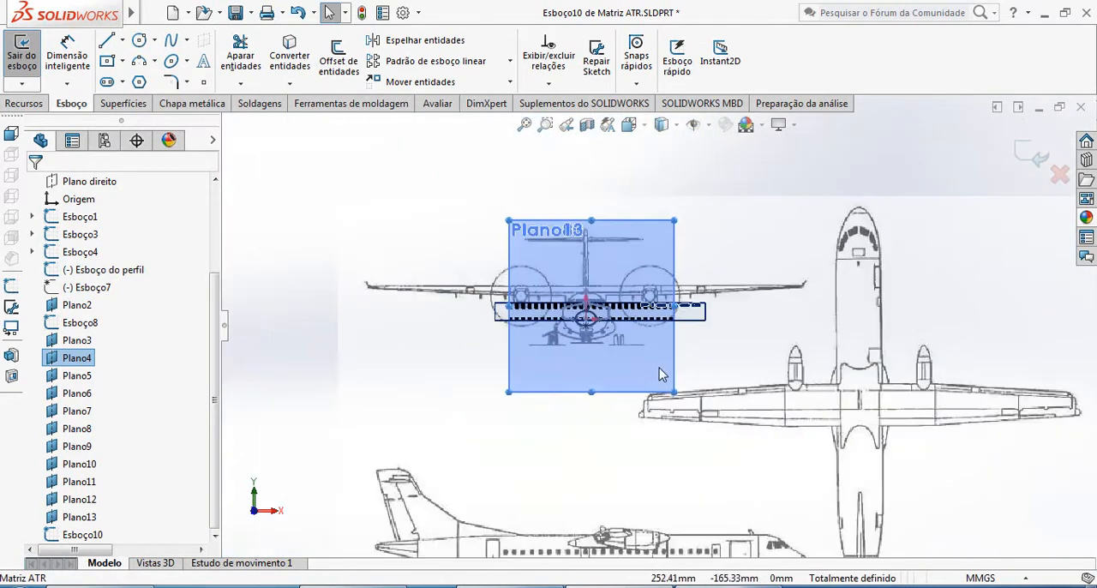
pyautogui.scroll(-2, 600, 315)
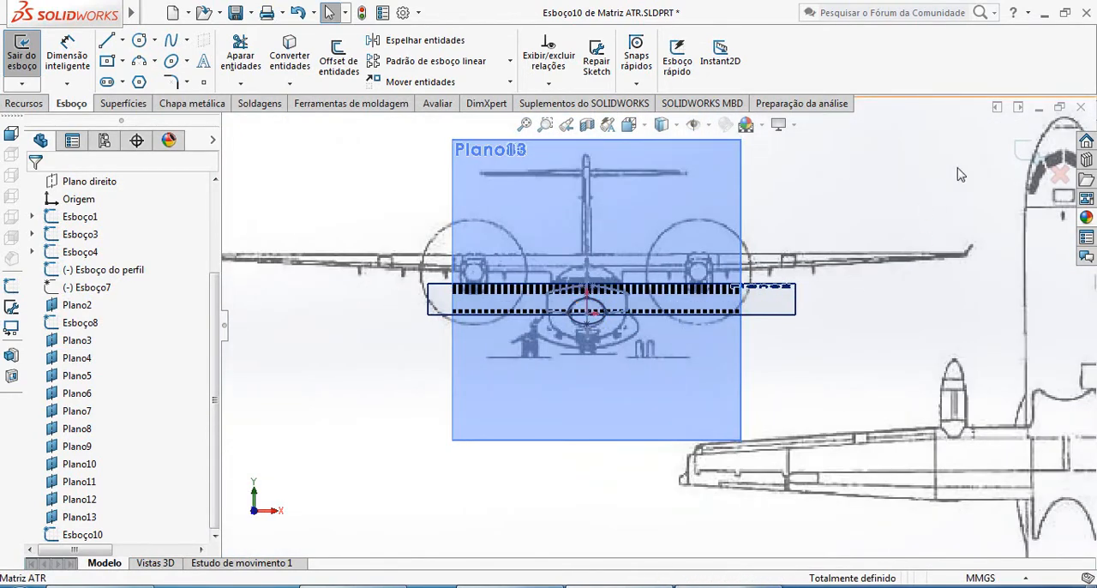
pyautogui.click(1020, 173)
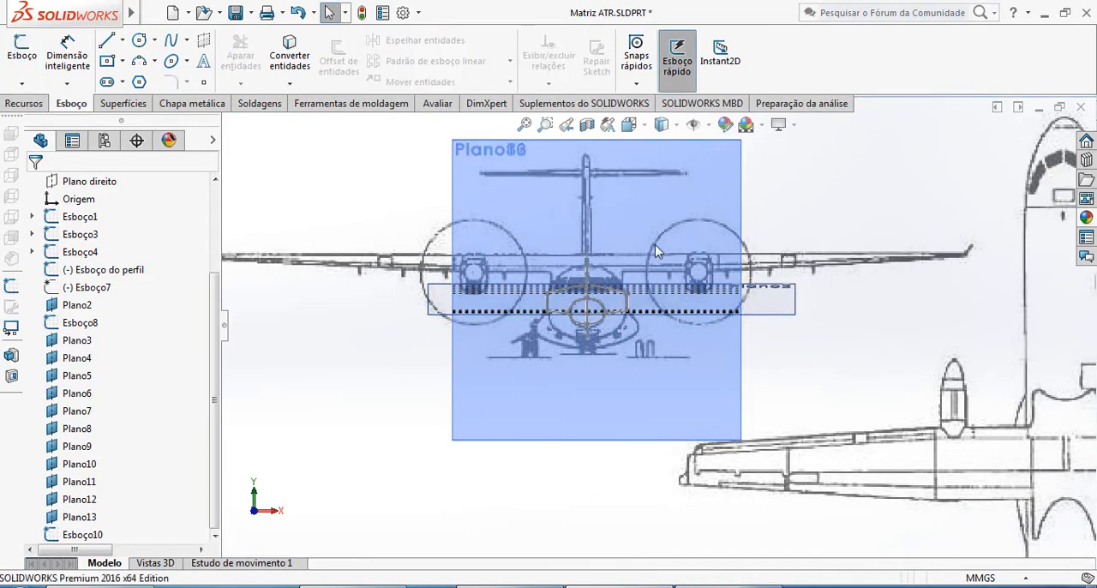
# - Start a new section sketch on the next nose-section reference plane behind the finished section
pyautogui.moveTo(657, 248)
pyautogui.mouseDown(button='middle')
pyautogui.moveTo(636, 283)
pyautogui.moveTo(670, 251)
pyautogui.mouseUp(button='middle')
pyautogui.scroll(-2, 672, 249)
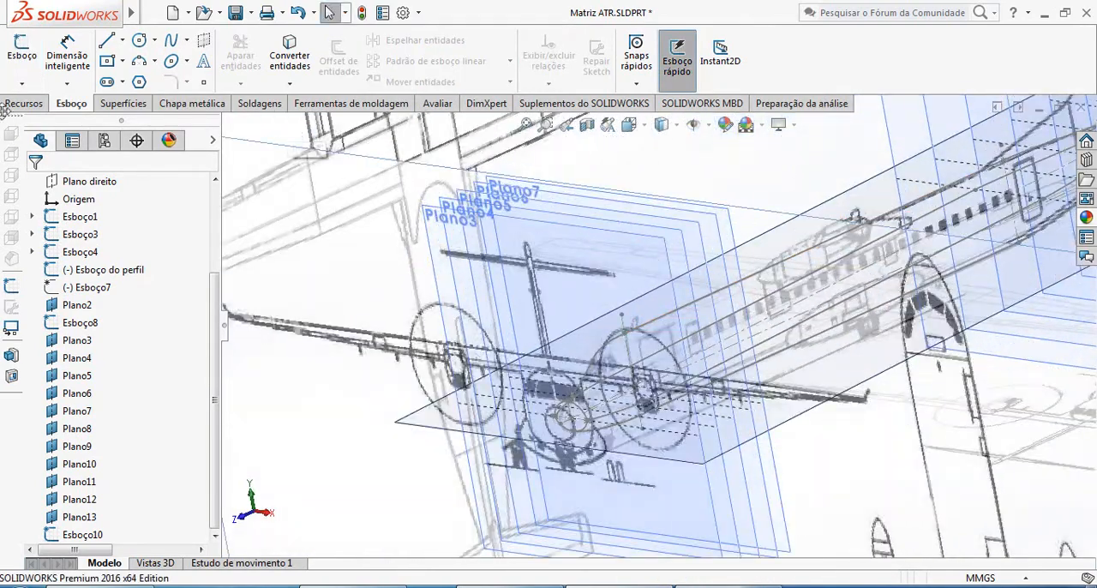
pyautogui.click(22, 67)
pyautogui.click(644, 255)
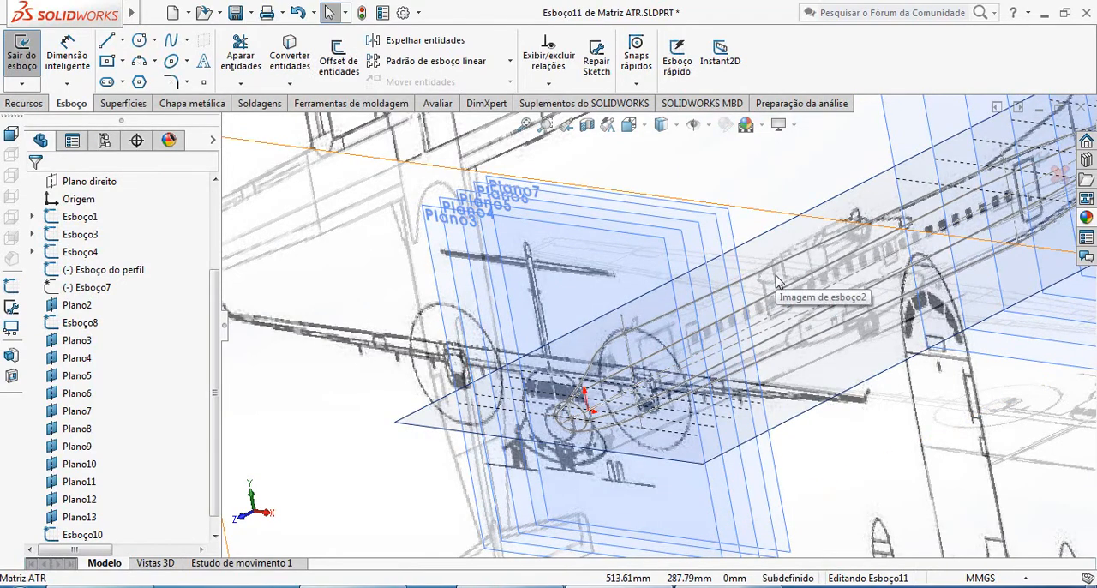
# - Draw a closed four-point spline around the fuselage's front view, its top point about 235 mm above the origin
pyautogui.scroll(-4, 764, 298)
pyautogui.scroll(3, 428, 353)
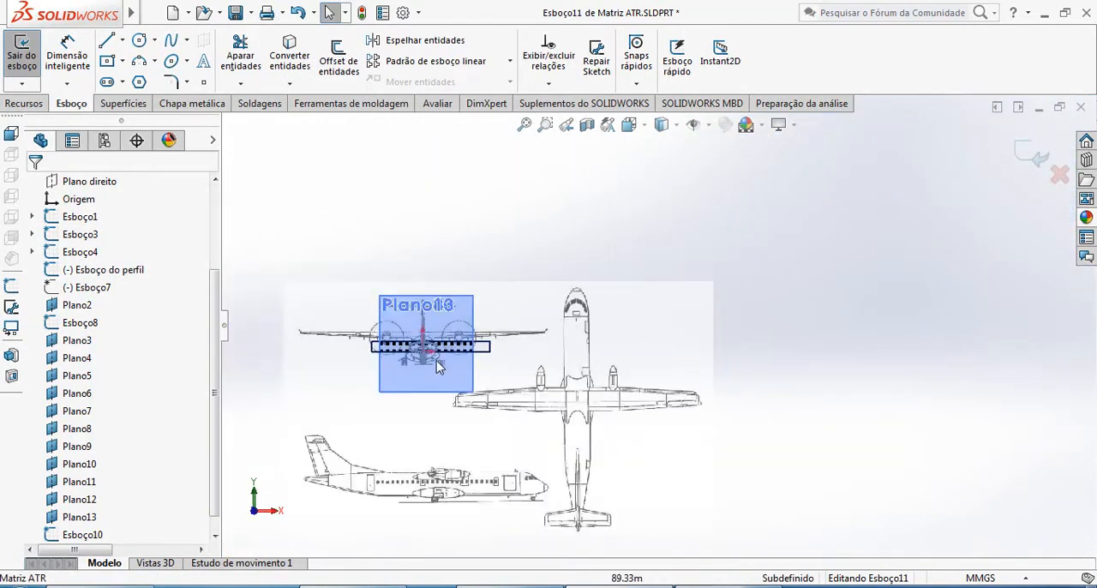
pyautogui.scroll(-11, 430, 357)
pyautogui.scroll(5, 580, 296)
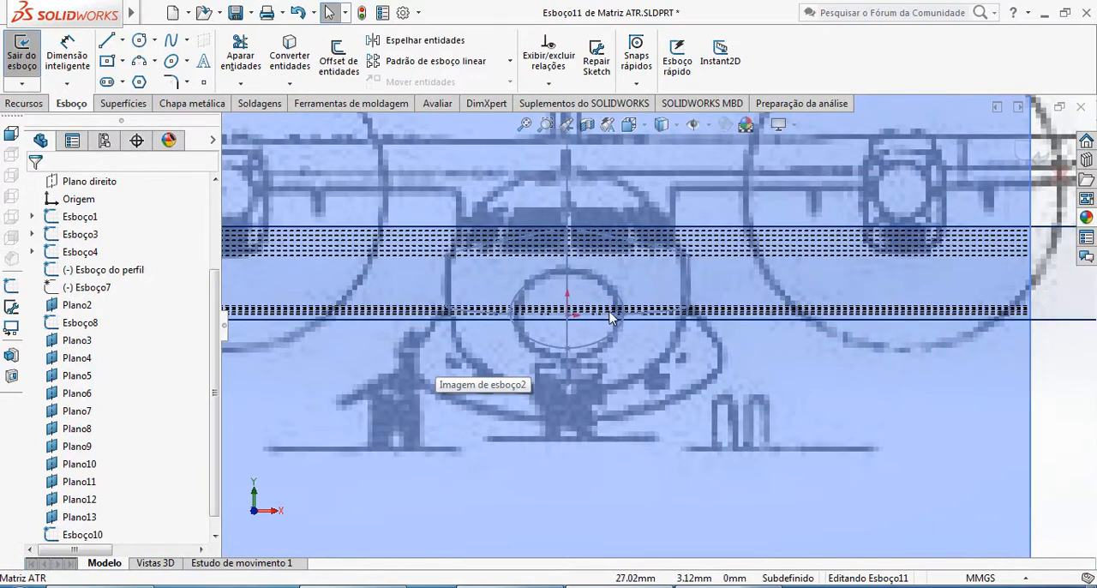
pyautogui.click(169, 41)
pyautogui.click(621, 180)
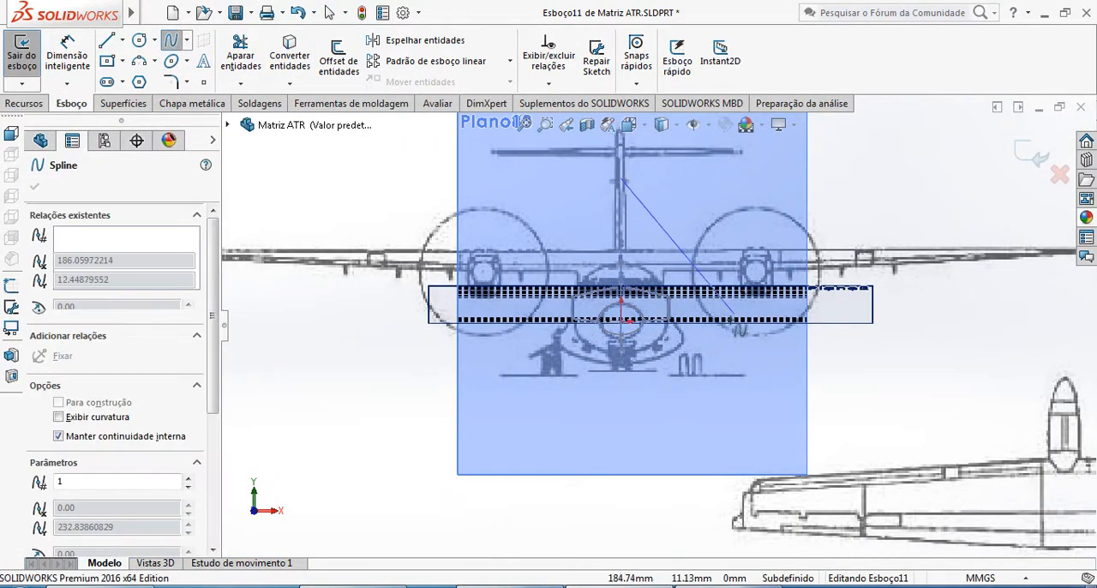
pyautogui.click(706, 321)
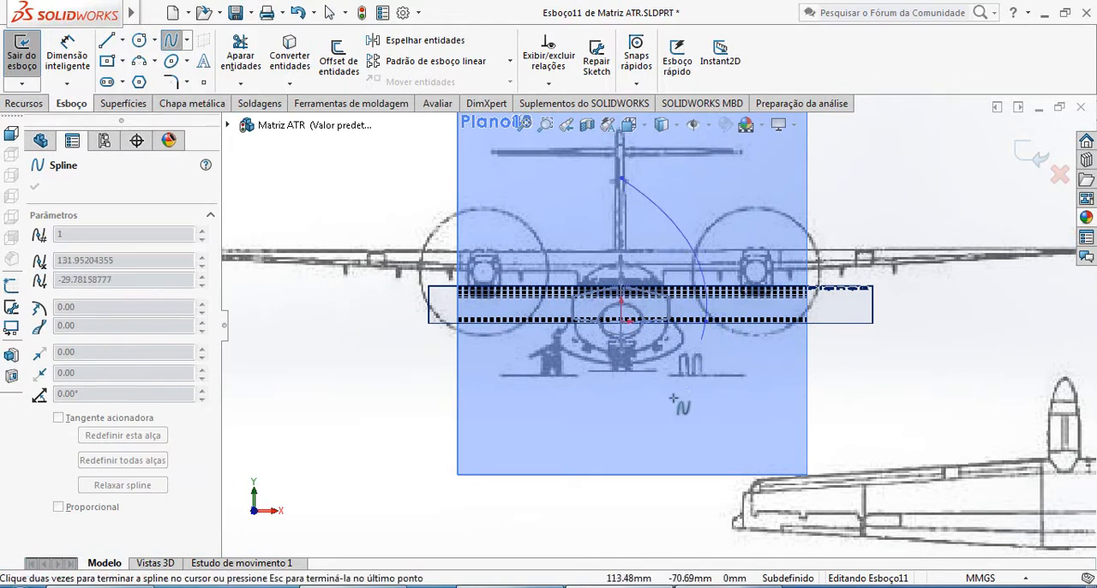
pyautogui.click(618, 396)
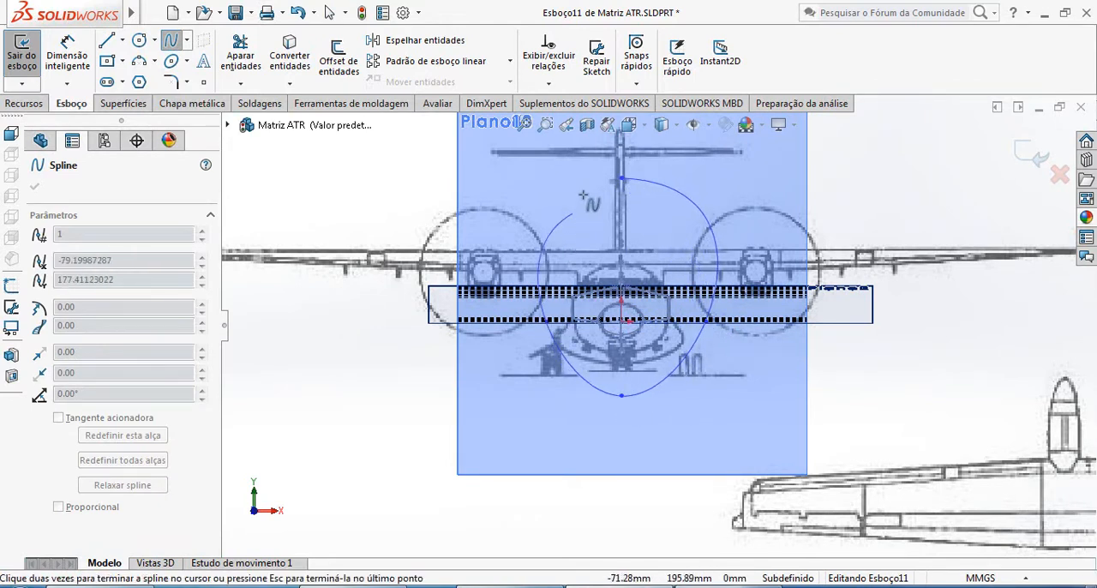
pyautogui.click(620, 180)
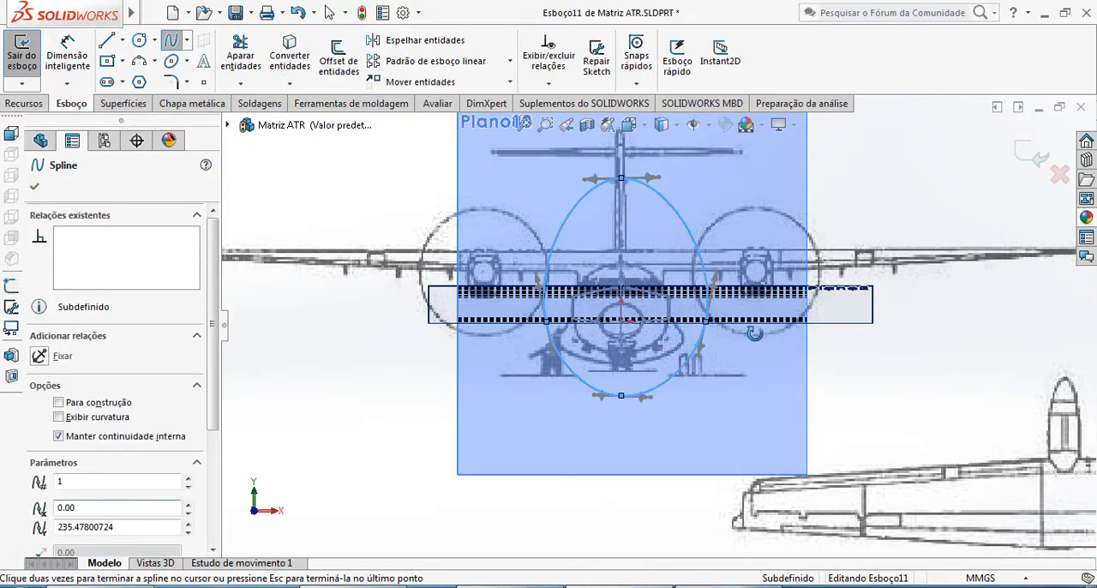
pyautogui.moveTo(754, 333); pyautogui.dragTo(708, 360, button='middle')
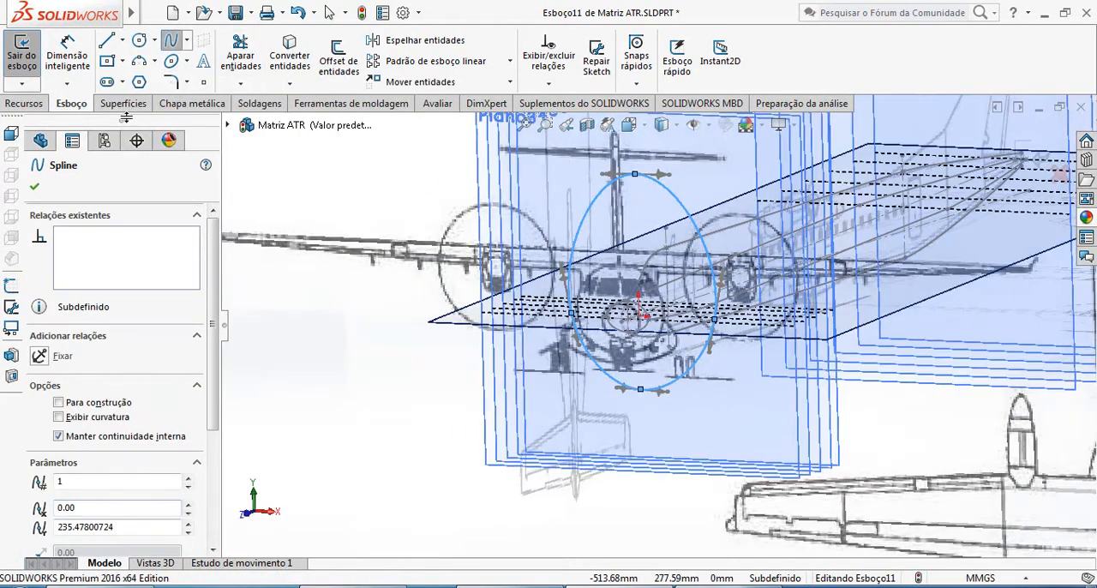
pyautogui.moveTo(604, 234); pyautogui.dragTo(630, 257, button='middle')
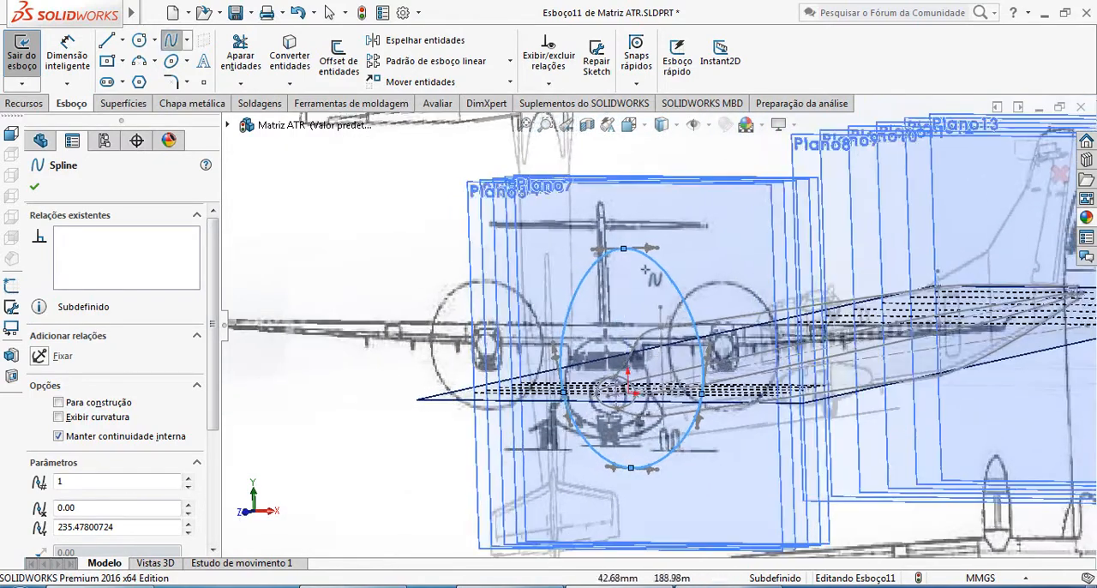
pyautogui.press('Escape')
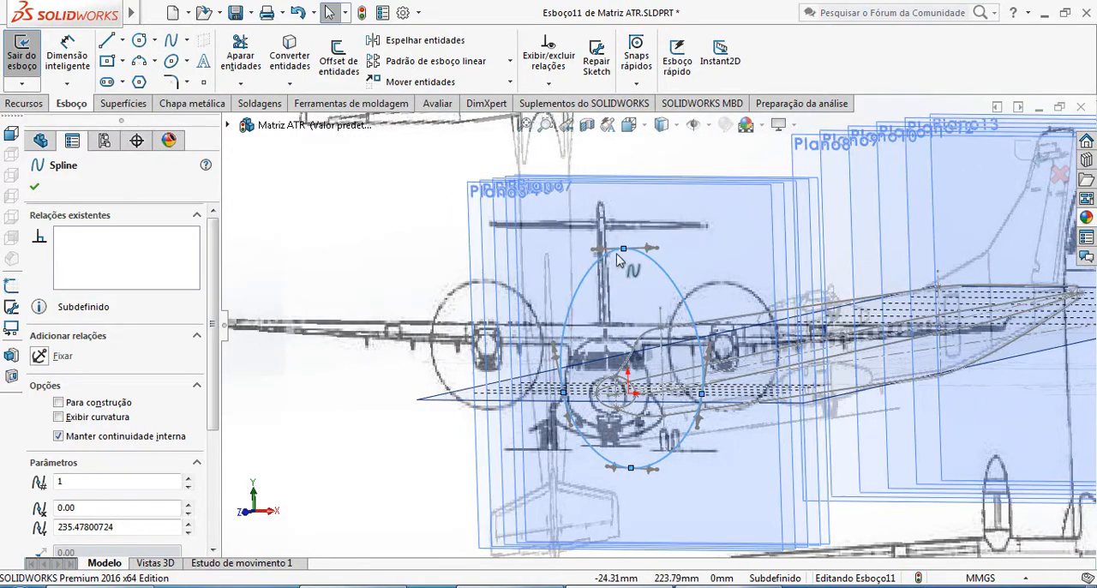
# - Add a Pierce relation between the new spline's top point and the upper curve of the fuselage side profile
pyautogui.click(623, 250)
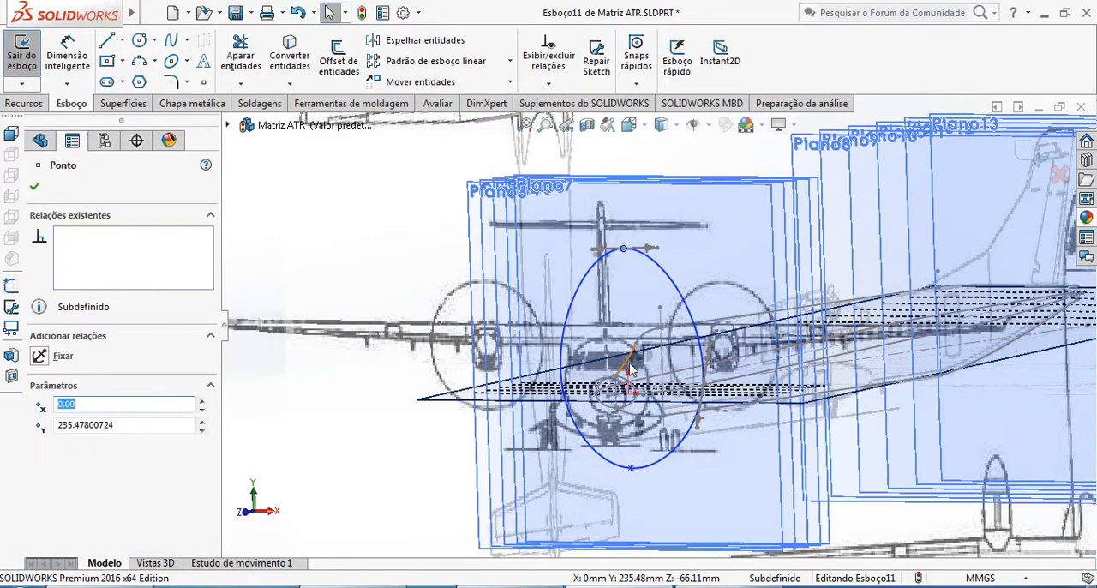
pyautogui.keyDown('ctrl'); pyautogui.click(631, 367); pyautogui.keyUp('ctrl')
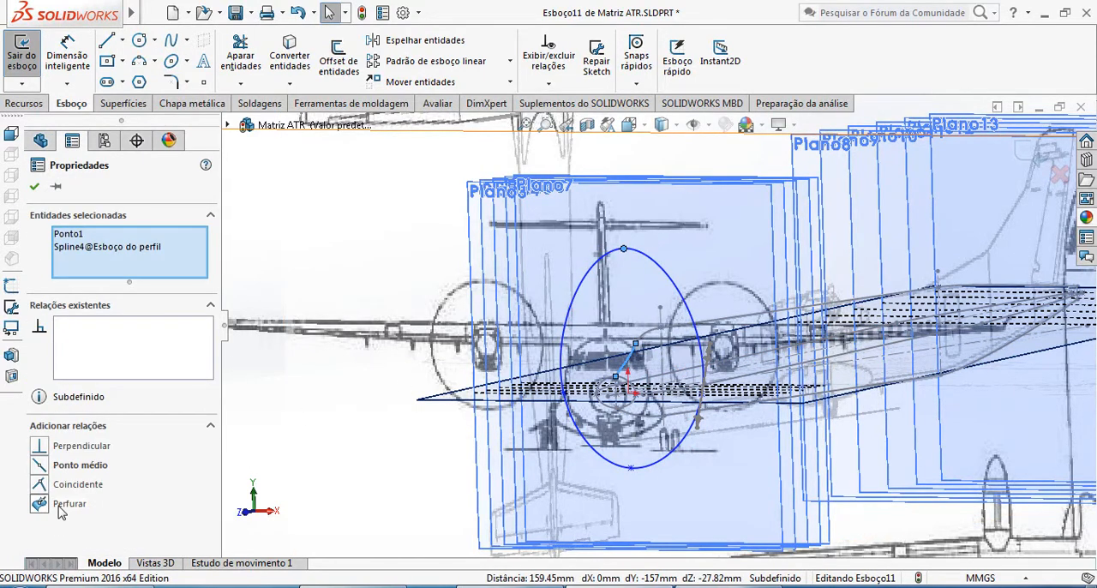
pyautogui.click(60, 504)
pyautogui.scroll(-5, 772, 390)
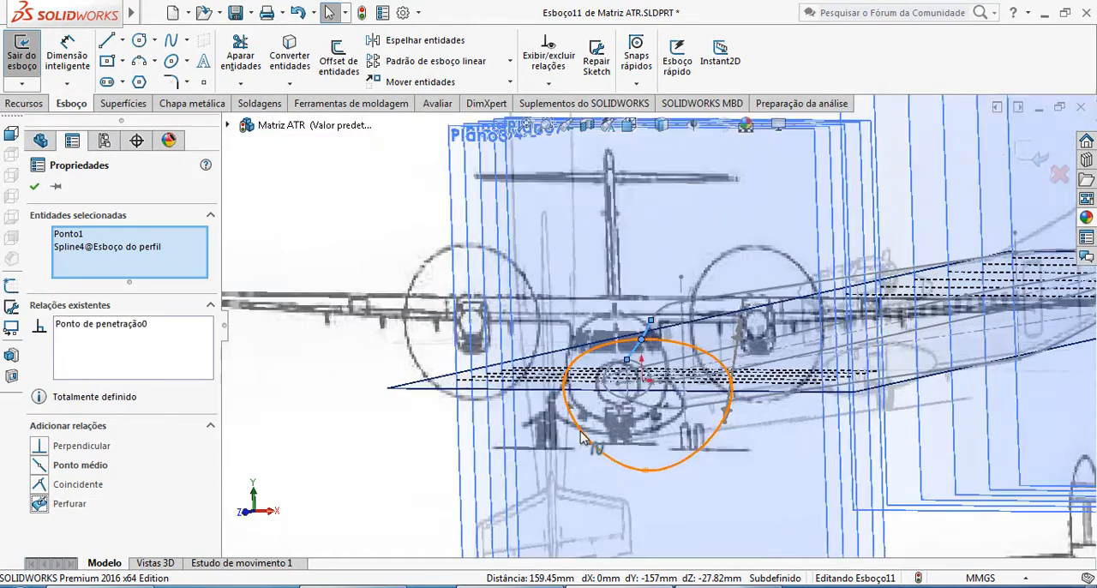
pyautogui.moveTo(733, 350); pyautogui.dragTo(730, 366, button='middle')
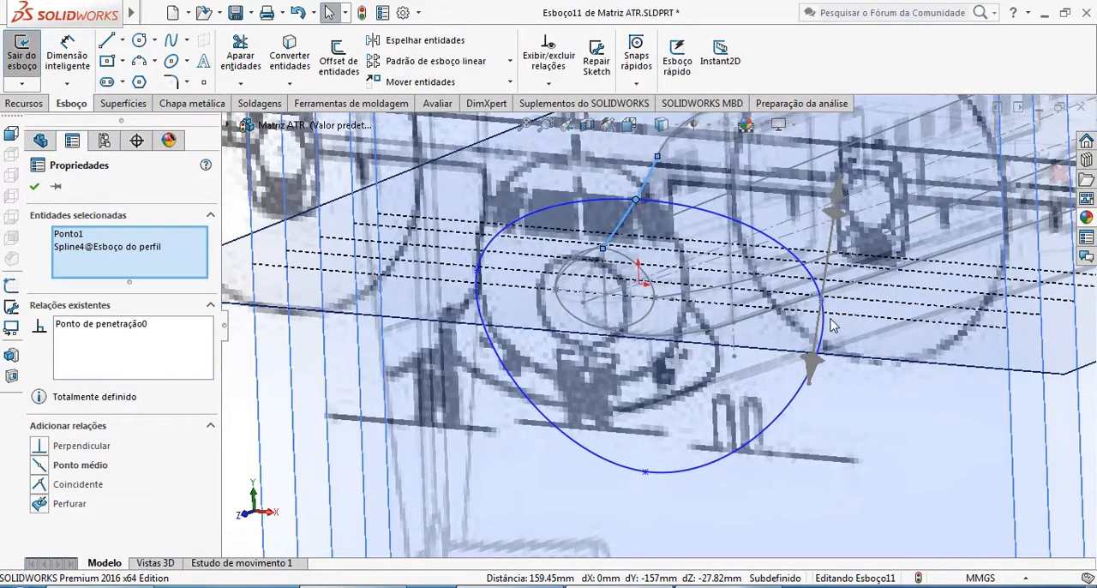
# - Add Pierce relations tying the spline's two side points to the fuselage's plan-view curves and its bottom point to the lower side-profile curve
pyautogui.click(822, 301)
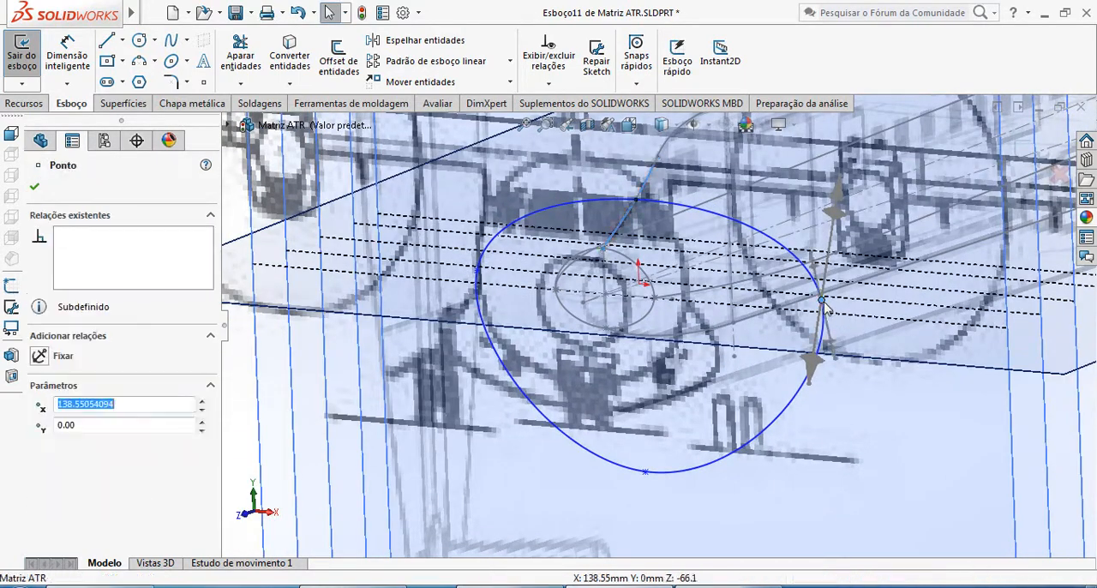
pyautogui.keyDown('ctrl'); pyautogui.click(705, 296); pyautogui.keyUp('ctrl')
pyautogui.click(69, 465)
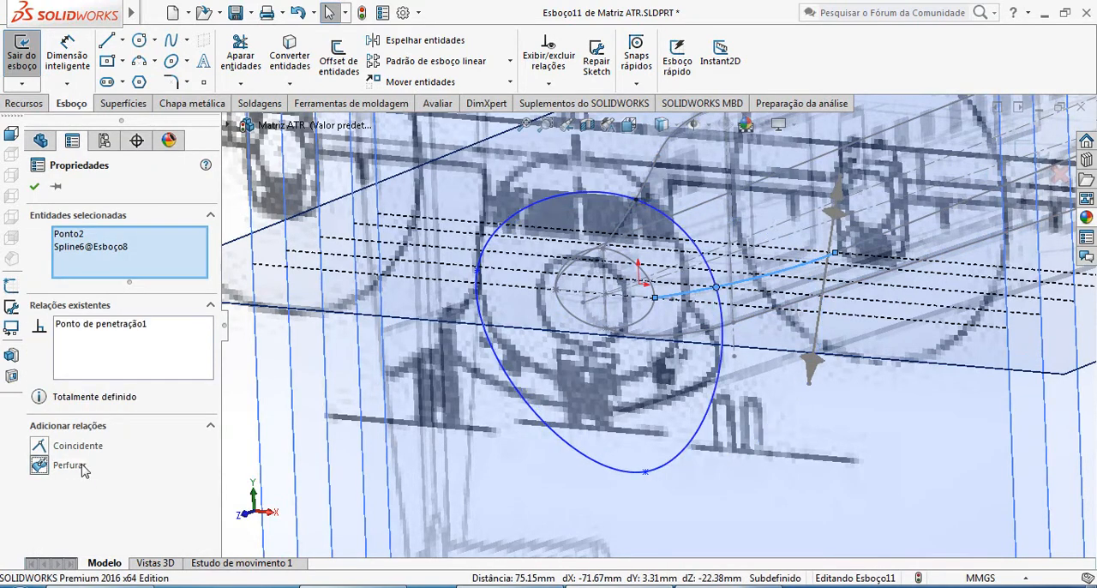
pyautogui.click(645, 472)
pyautogui.keyDown('ctrl'); pyautogui.click(693, 335); pyautogui.keyUp('ctrl')
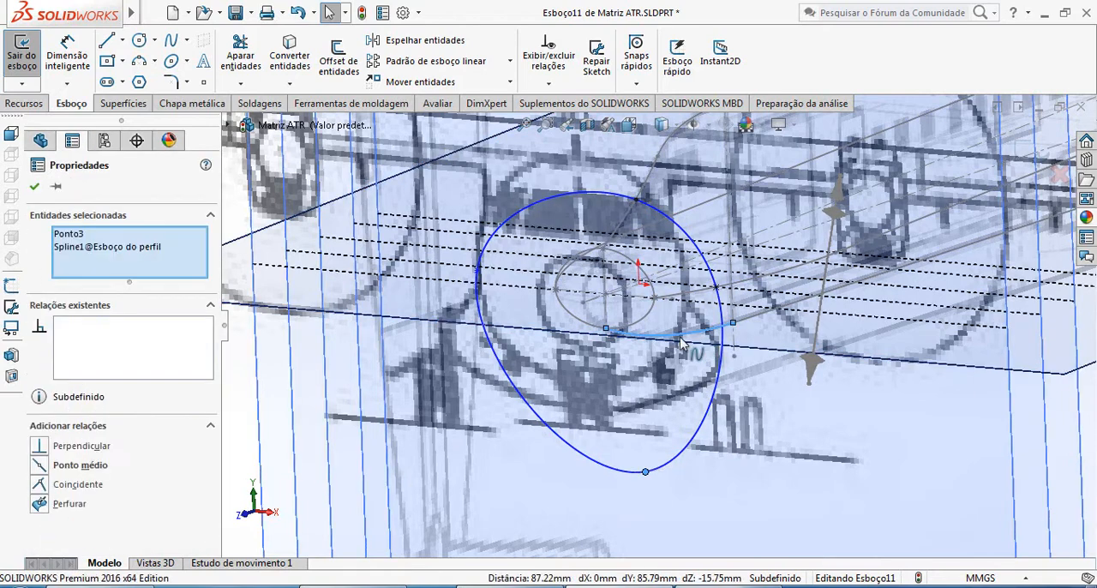
pyautogui.click(69, 503)
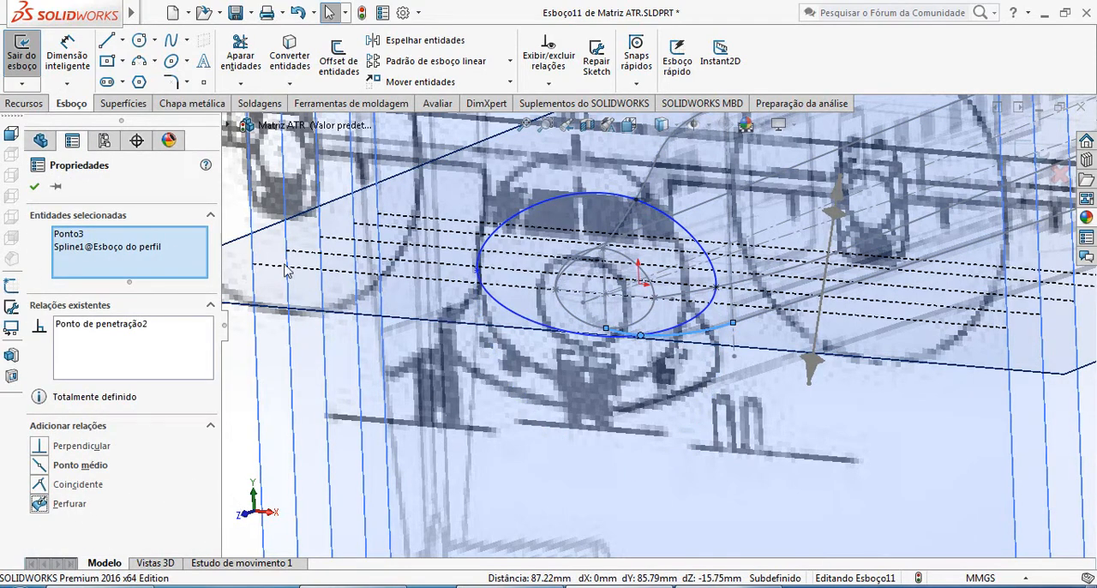
pyautogui.click(477, 273)
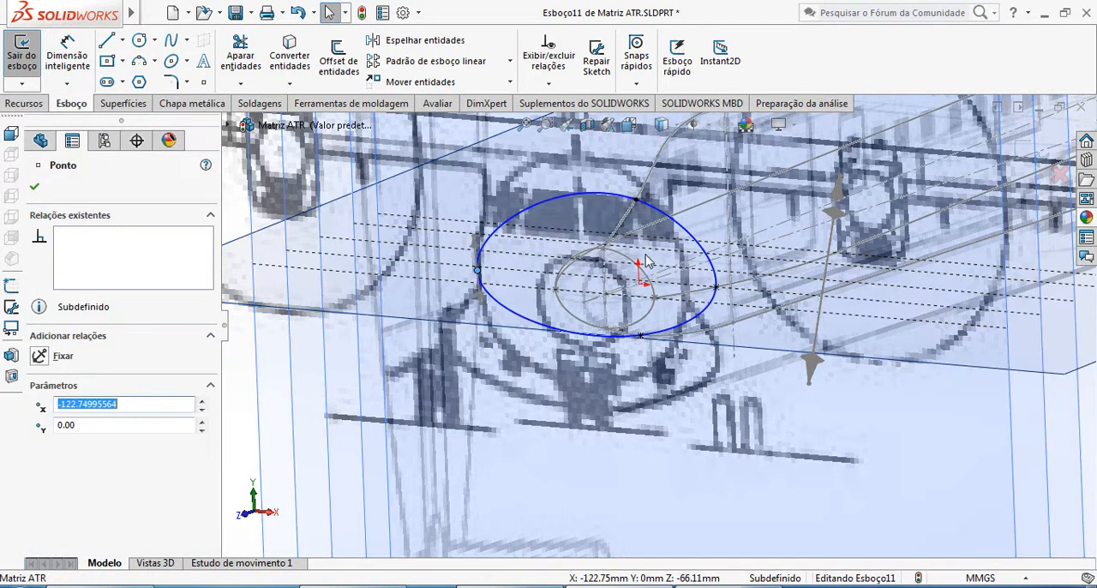
pyautogui.keyDown('ctrl'); pyautogui.click(575, 272); pyautogui.keyUp('ctrl')
pyautogui.click(70, 465)
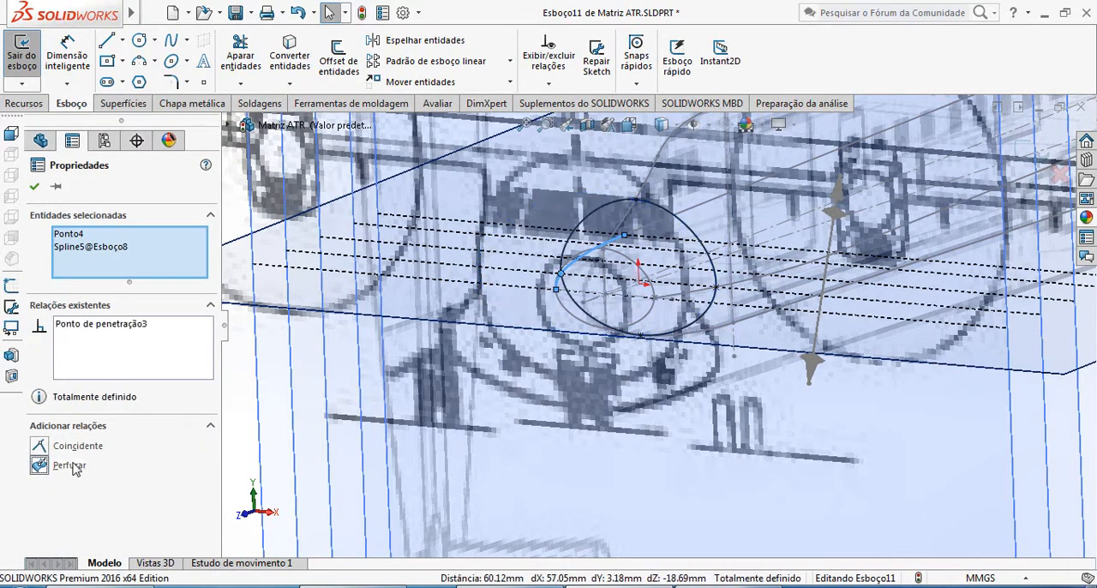
# - Accept the Pierce relations on the spline points and close the second nose section sketch
pyautogui.moveTo(665, 351); pyautogui.dragTo(702, 283, button='middle')
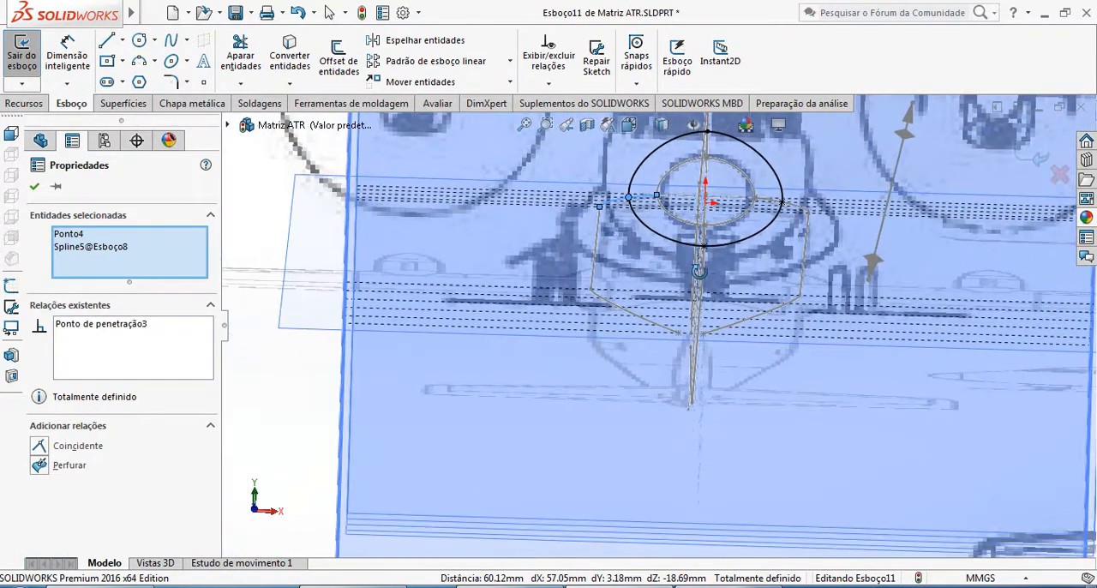
pyautogui.scroll(2, 724, 246)
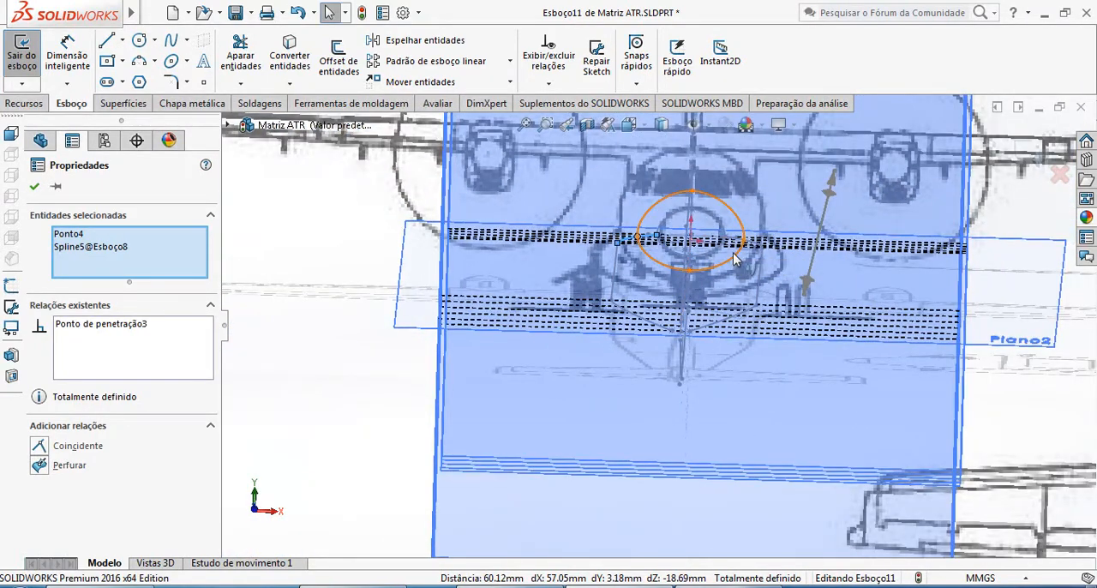
pyautogui.scroll(2, 680, 278)
pyautogui.scroll(-3, 701, 270)
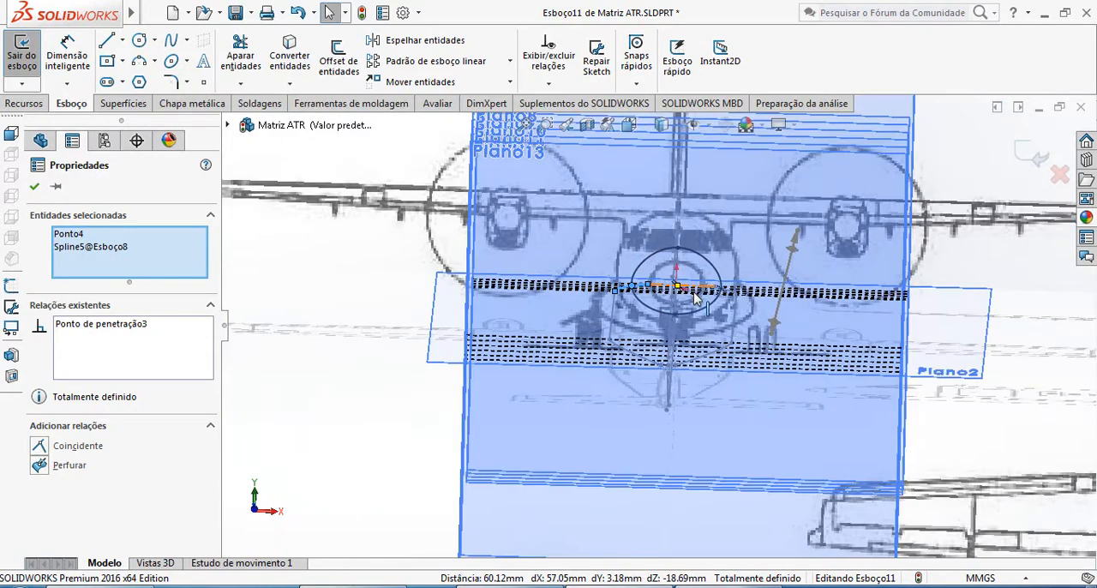
pyautogui.moveTo(704, 336)
pyautogui.mouseDown(button='middle')
pyautogui.moveTo(694, 315)
pyautogui.moveTo(656, 332)
pyautogui.mouseUp(button='middle')
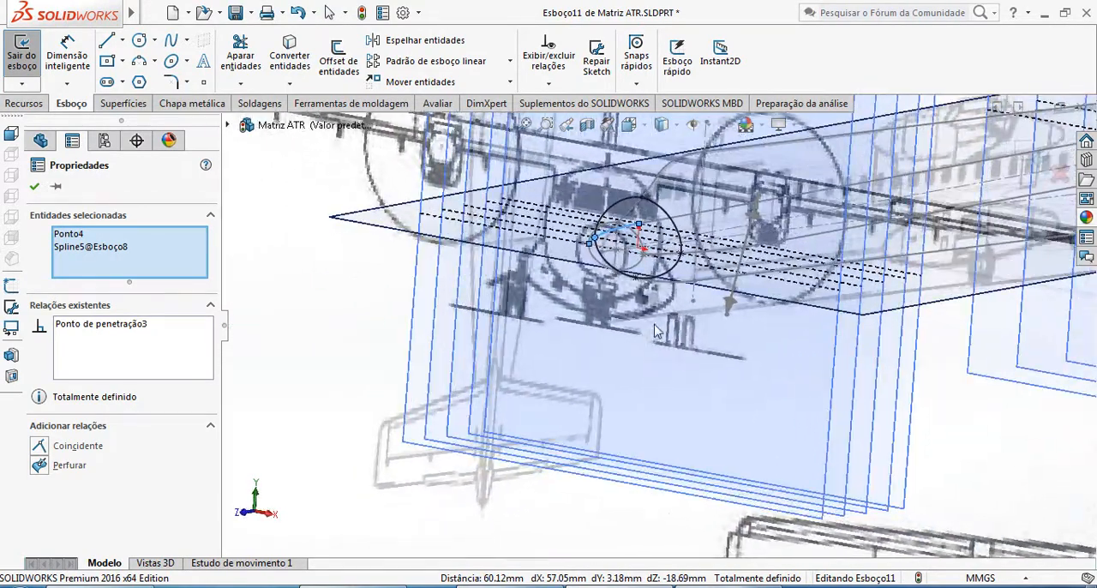
pyautogui.click(34, 187)
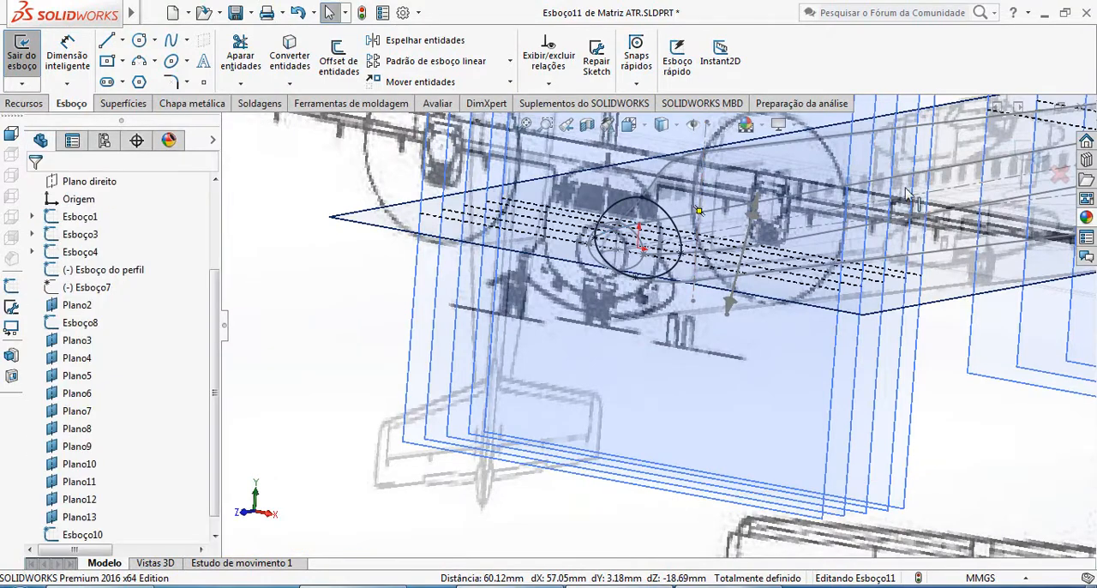
pyautogui.click(1039, 159)
# - Start a new section sketch on Plano5, the next nose reference plane behind the finished section
pyautogui.moveTo(729, 287)
pyautogui.mouseDown(button='middle')
pyautogui.moveTo(688, 302)
pyautogui.moveTo(754, 362)
pyautogui.mouseUp(button='middle')
pyautogui.scroll(5, 754, 362)
pyautogui.scroll(-5, 723, 263)
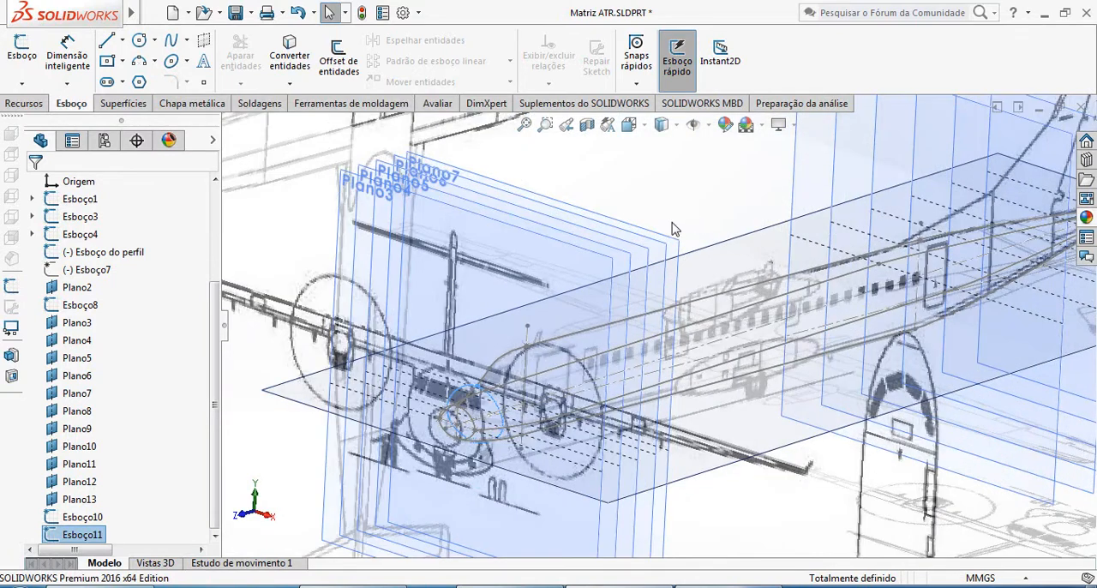
pyautogui.click(644, 251)
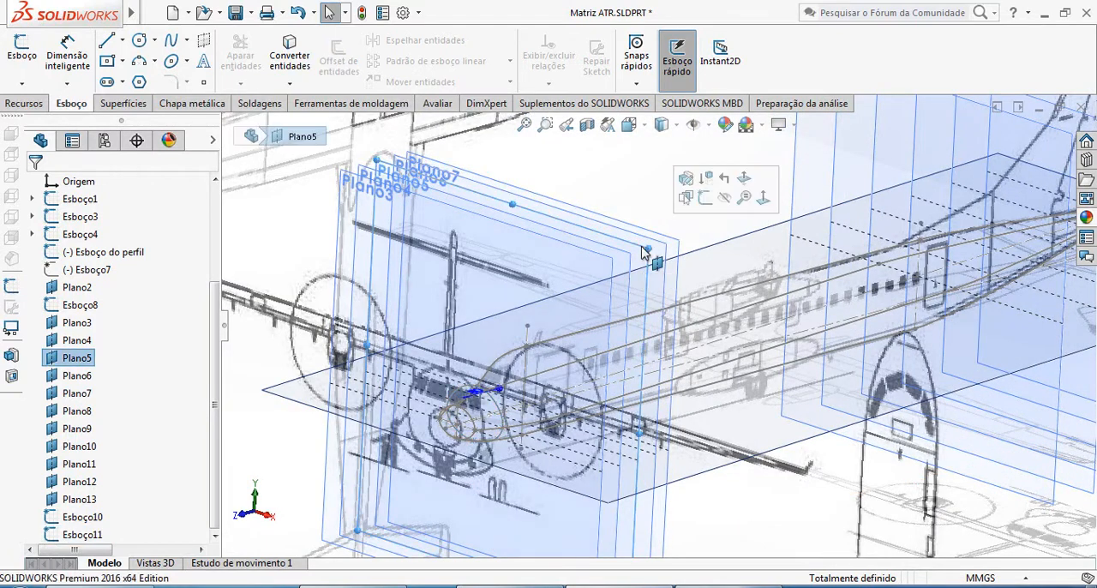
pyautogui.click(20, 70)
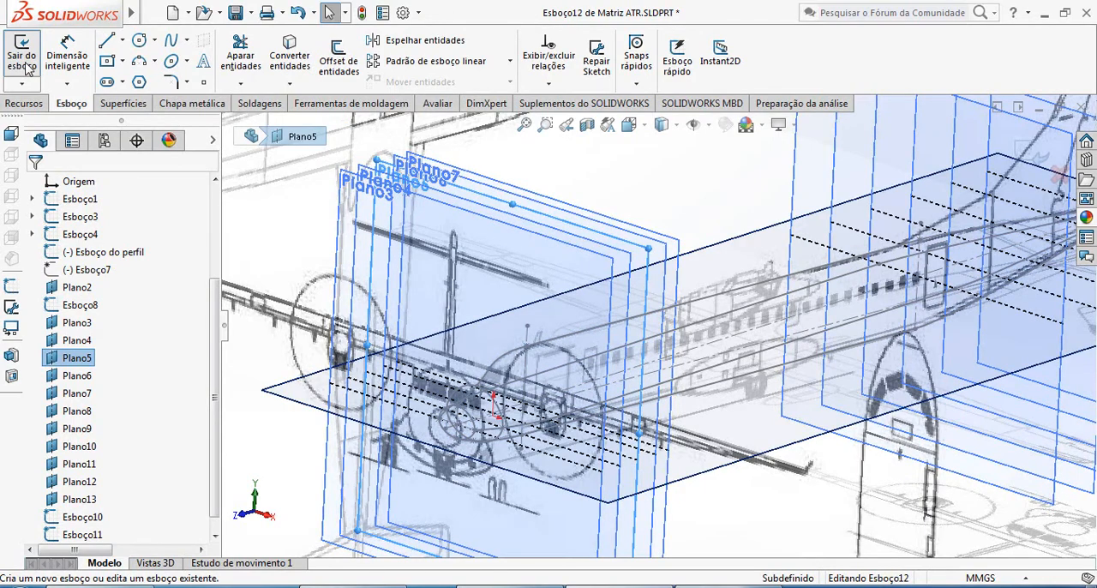
# - Begin the new section's spline in the front view, placing its first point above the origin on the tail fin
pyautogui.scroll(-8, 543, 350)
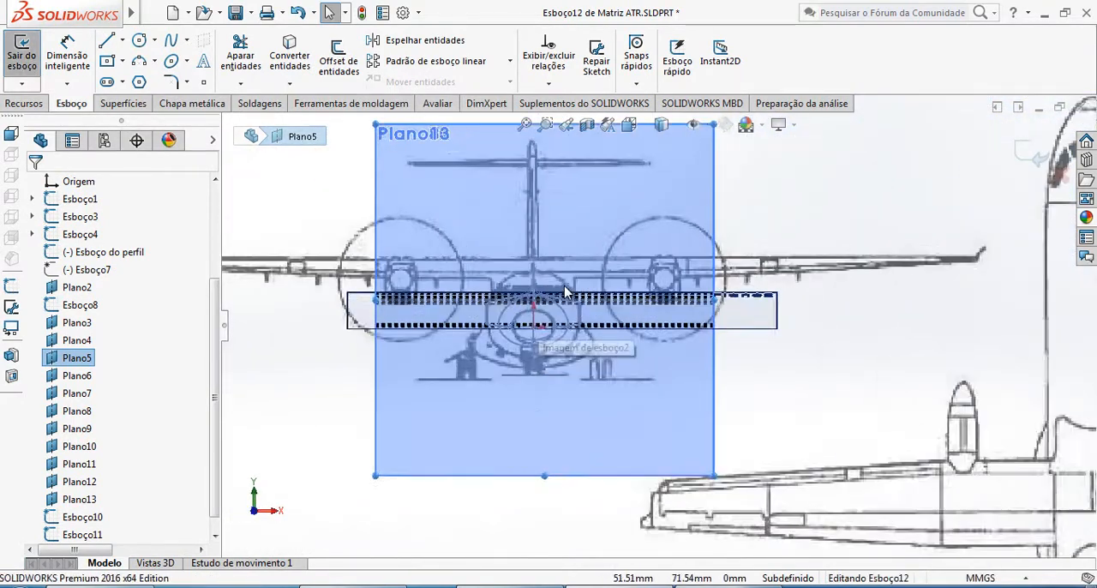
pyautogui.scroll(-2, 566, 291)
pyautogui.scroll(2, 566, 291)
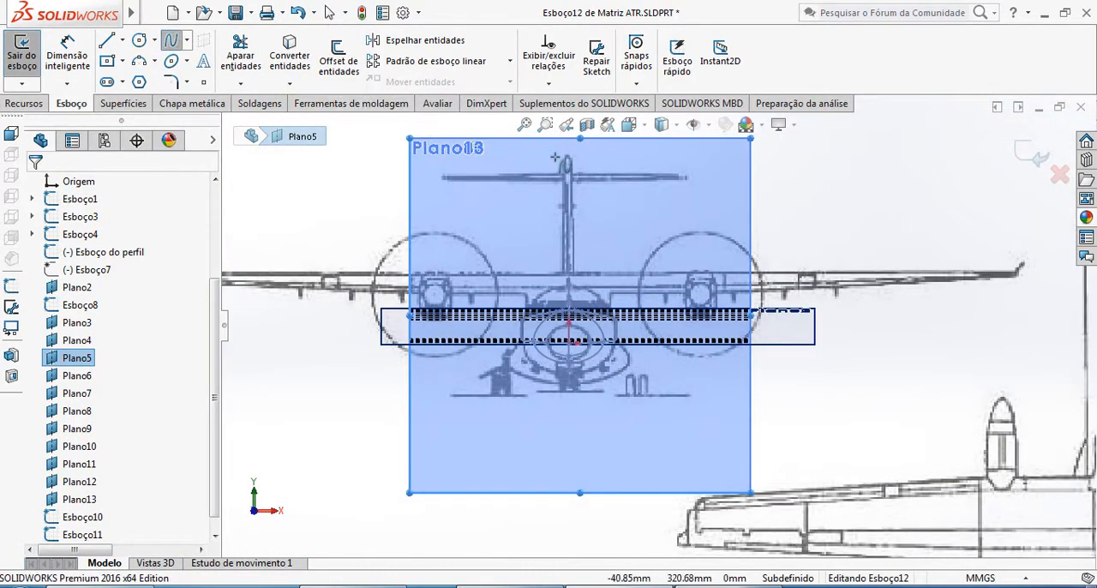
pyautogui.click(568, 171)
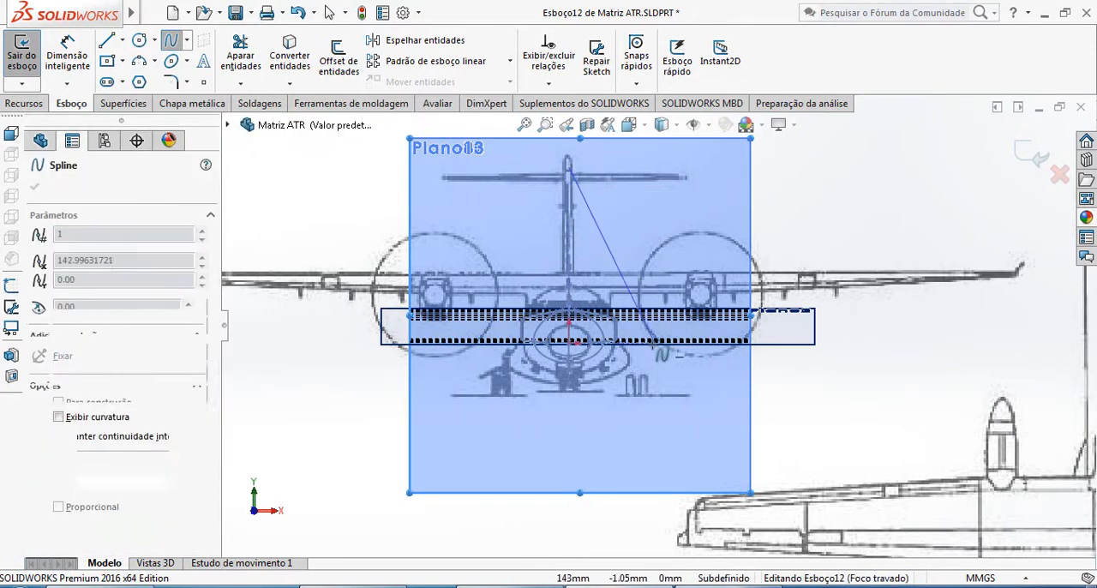
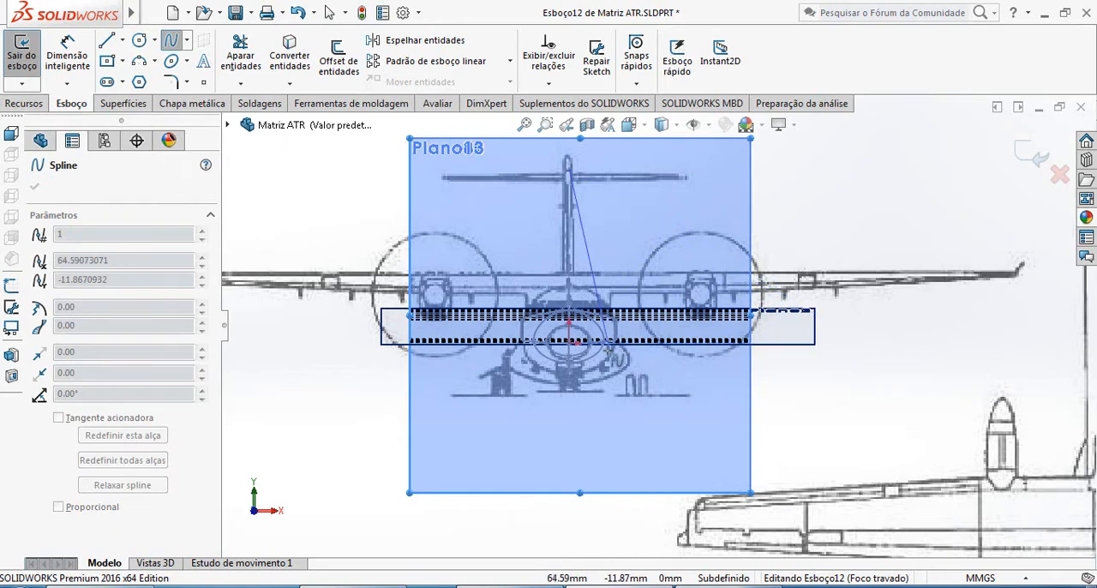
# - Complete the closed section spline through points about 114 mm right of, 67 mm below and 116 mm left of the origin, ending at its start point
pyautogui.scroll(-3, 637, 342)
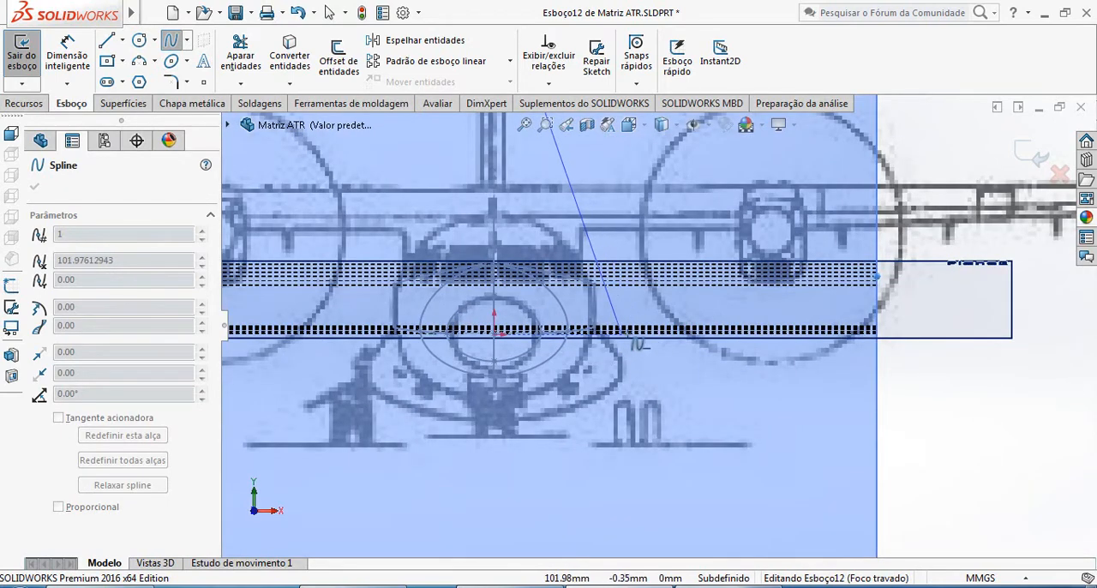
pyautogui.click(636, 333)
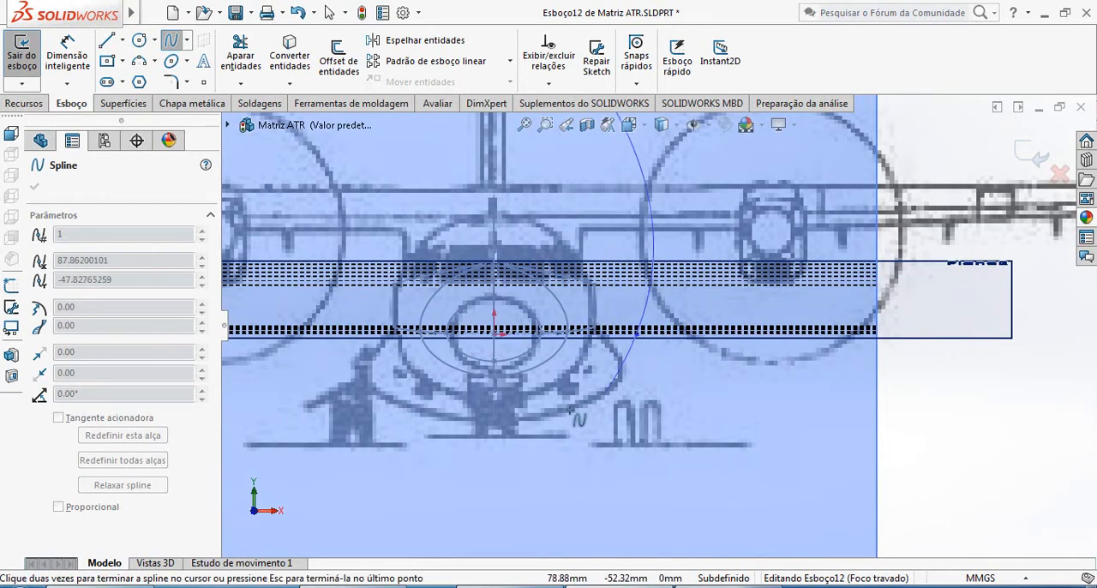
pyautogui.click(494, 420)
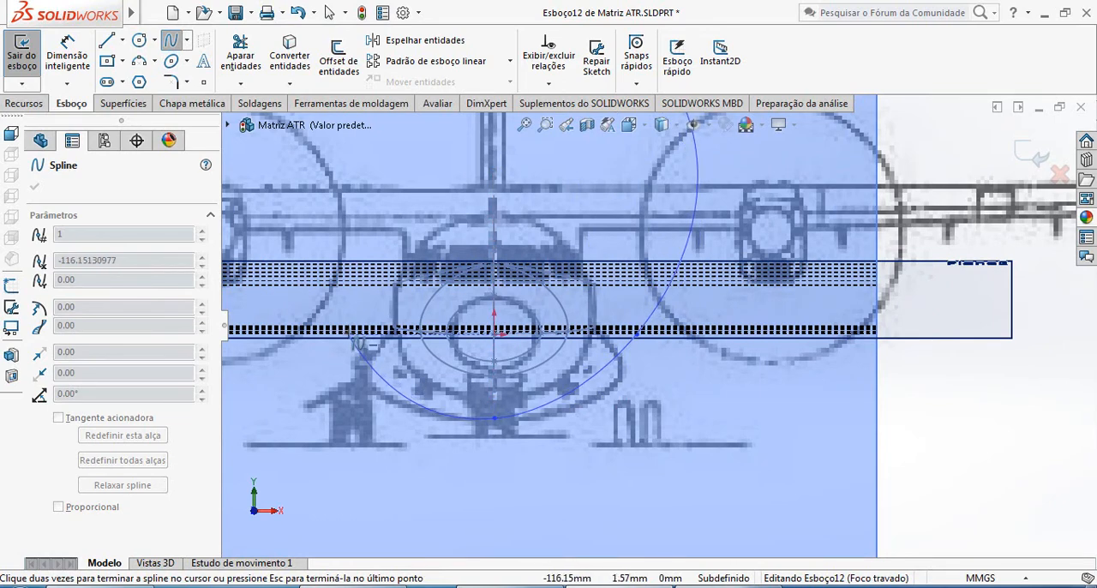
pyautogui.click(353, 337)
pyautogui.scroll(5, 660, 323)
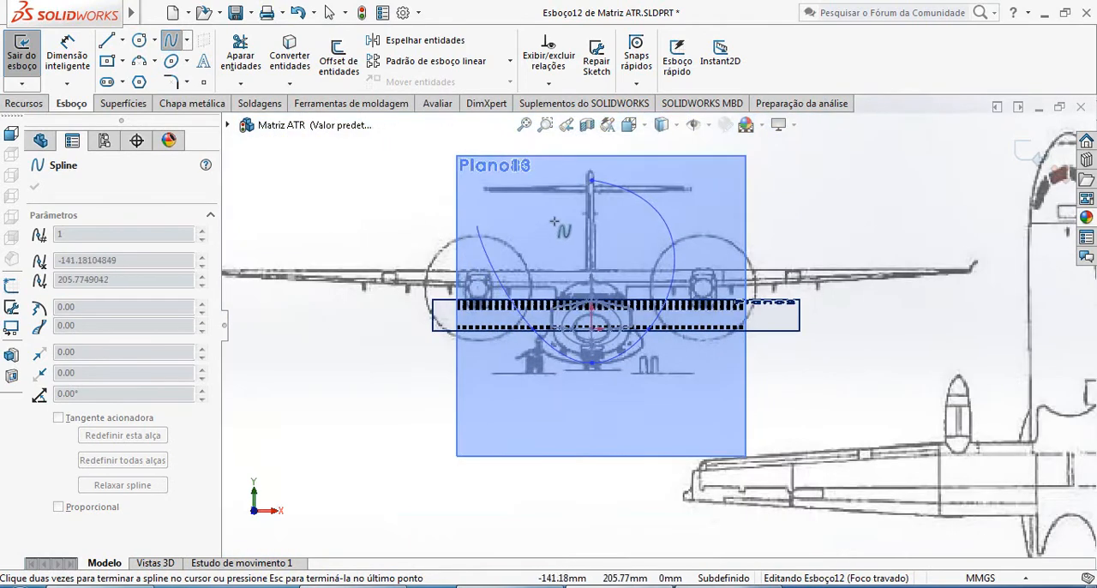
pyautogui.click(590, 177)
pyautogui.scroll(3, 657, 327)
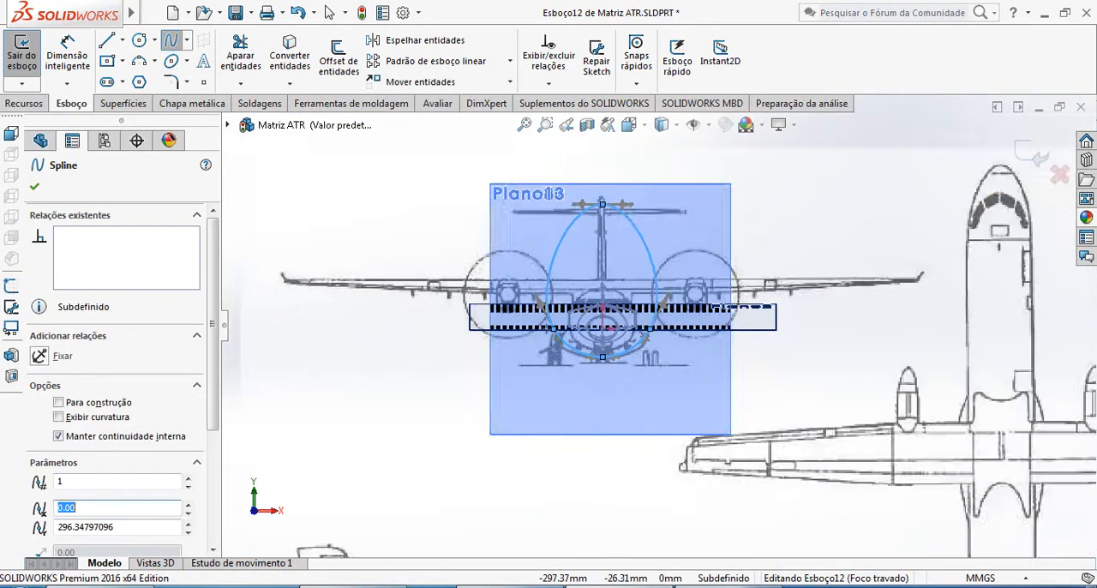
# - Add a Pierce relation tying the spline's top point to the upper curve of the fuselage side profile
pyautogui.moveTo(621, 338); pyautogui.dragTo(578, 365, button='middle')
pyautogui.scroll(-3, 609, 257)
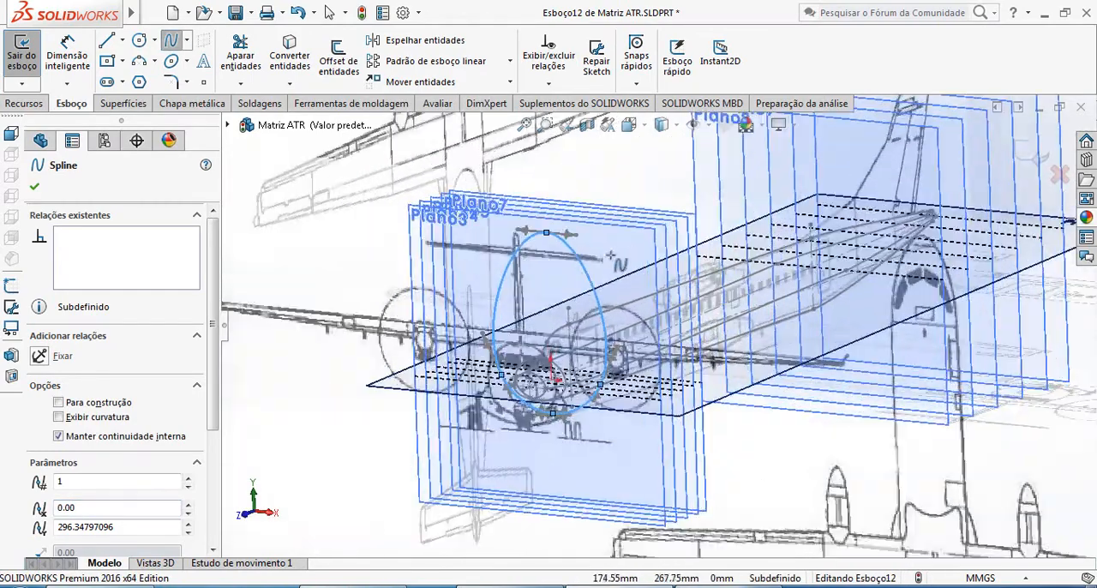
pyautogui.scroll(1, 591, 304)
pyautogui.scroll(2, 665, 337)
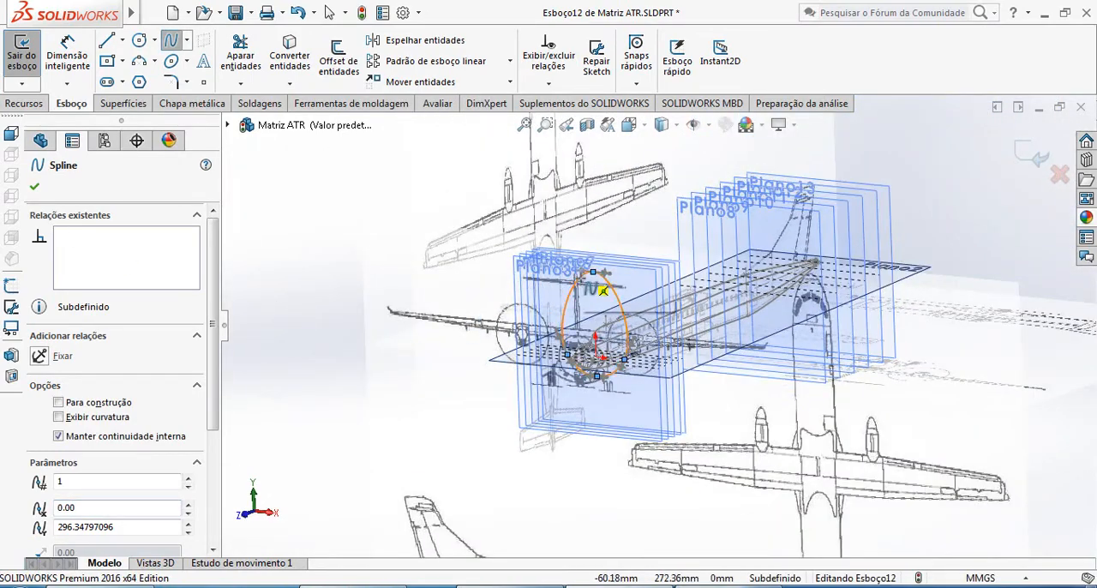
pyautogui.scroll(-3, 603, 291)
pyautogui.scroll(1, 650, 280)
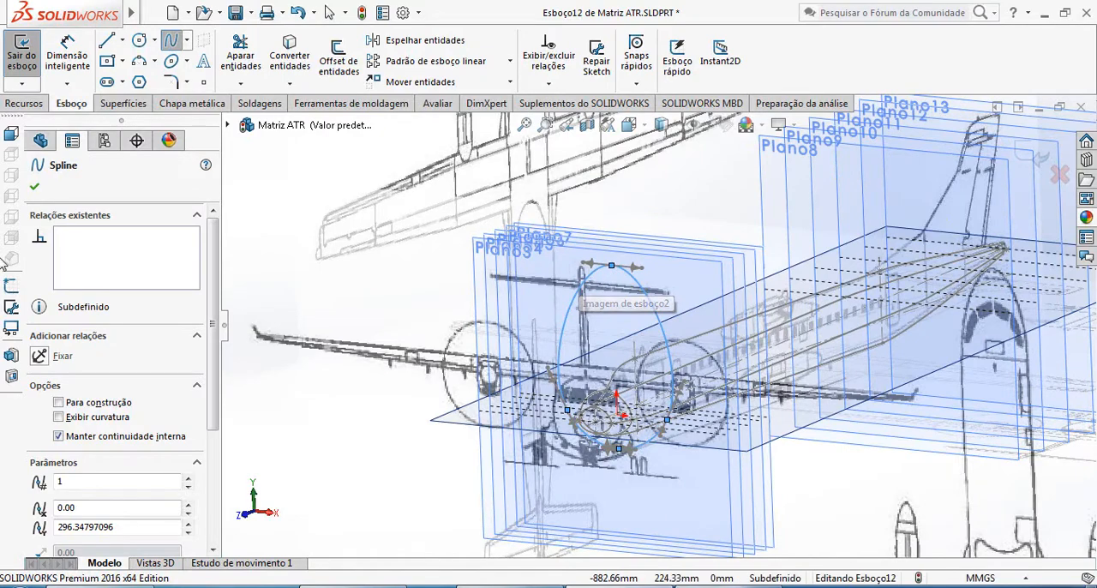
pyautogui.click(611, 264)
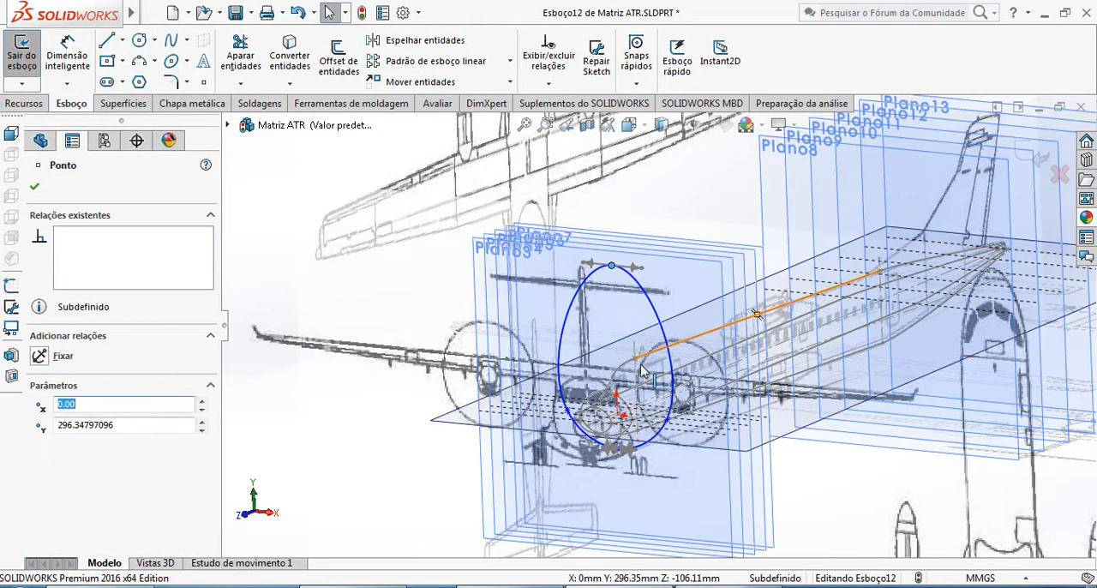
pyautogui.keyDown('ctrl'); pyautogui.click(625, 381); pyautogui.keyUp('ctrl')
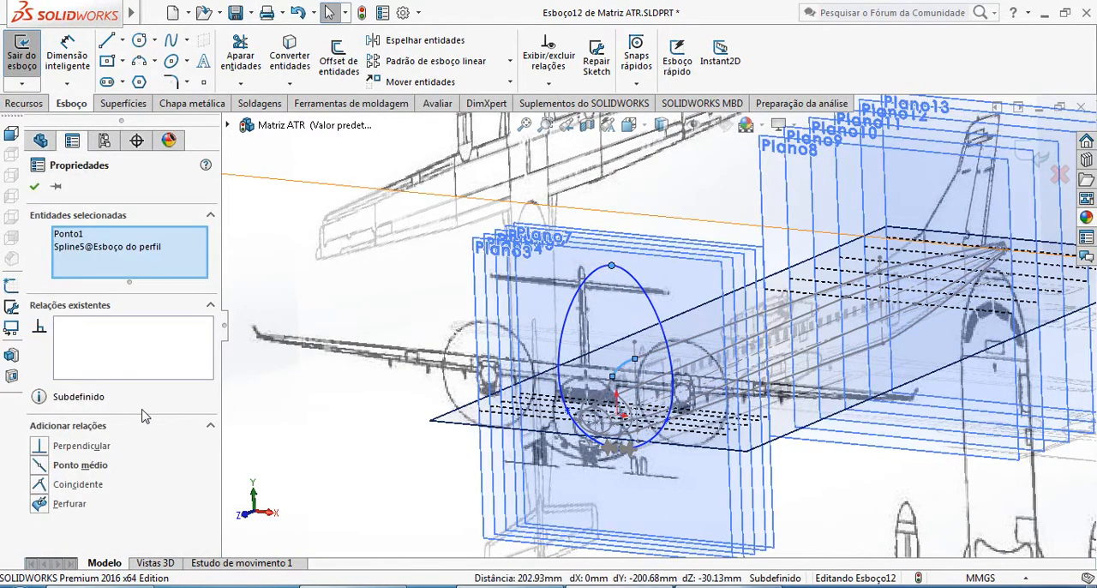
pyautogui.click(68, 503)
# - Add a Pierce relation tying the spline's bottom point to the lower curve of the fuselage side profile
pyautogui.scroll(-3, 346, 471)
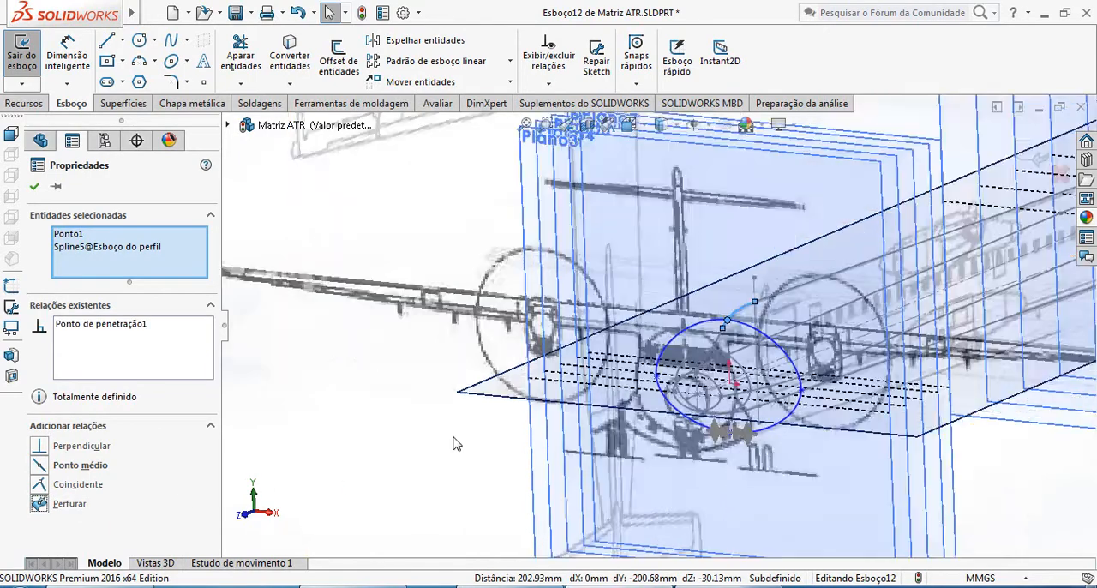
pyautogui.scroll(2, 922, 427)
pyautogui.scroll(-5, 792, 418)
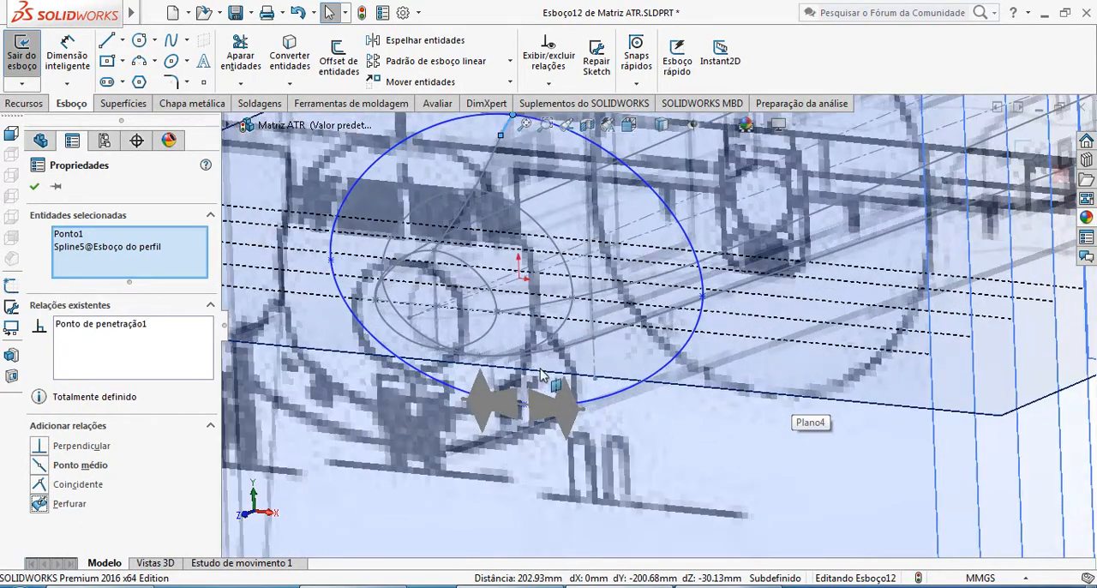
pyautogui.click(523, 404)
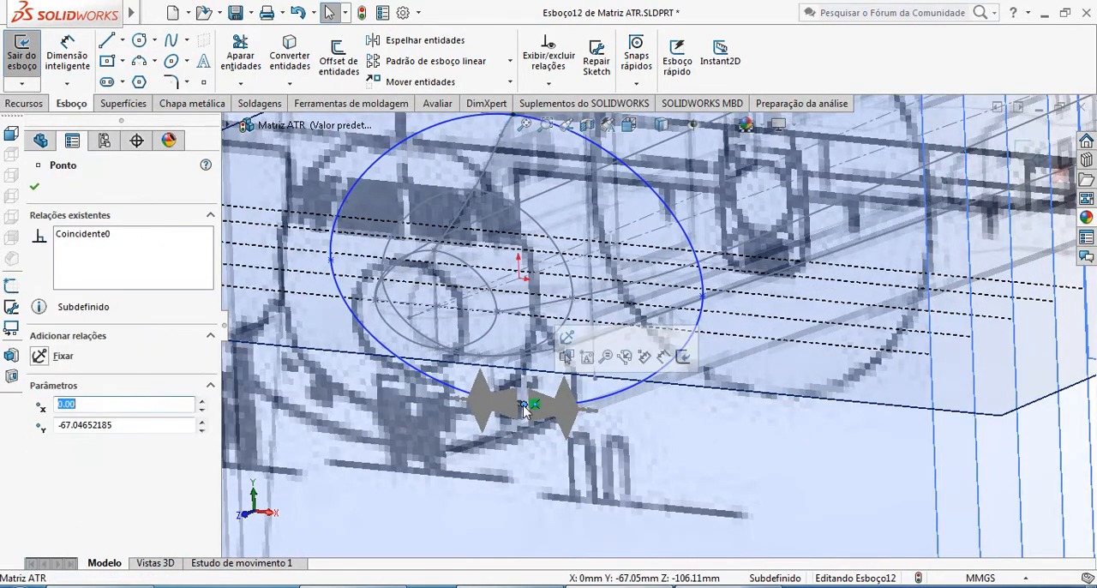
pyautogui.keyDown('ctrl'); pyautogui.click(557, 347); pyautogui.keyUp('ctrl')
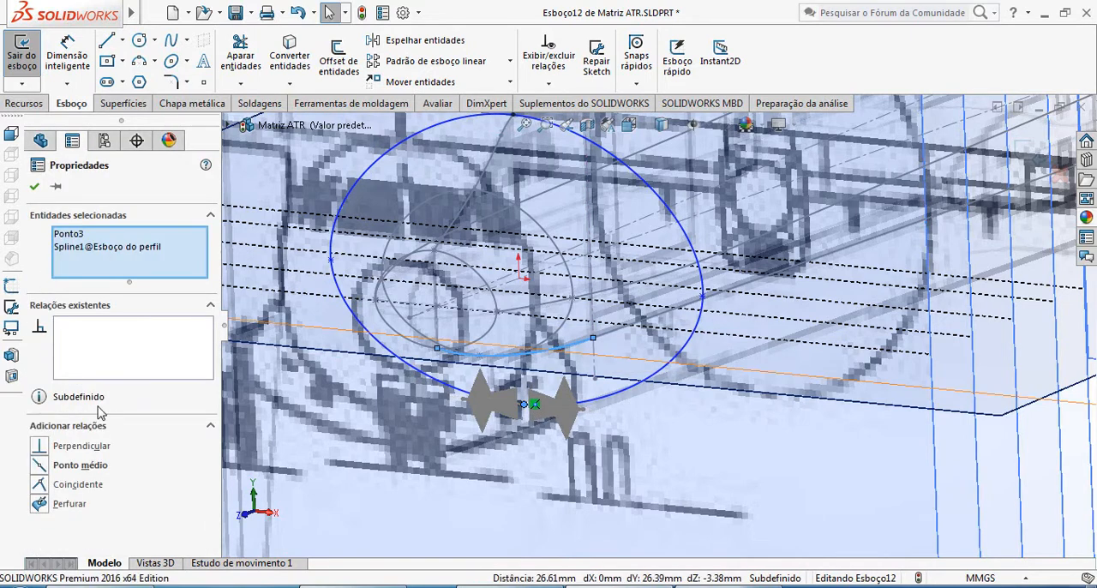
pyautogui.click(82, 509)
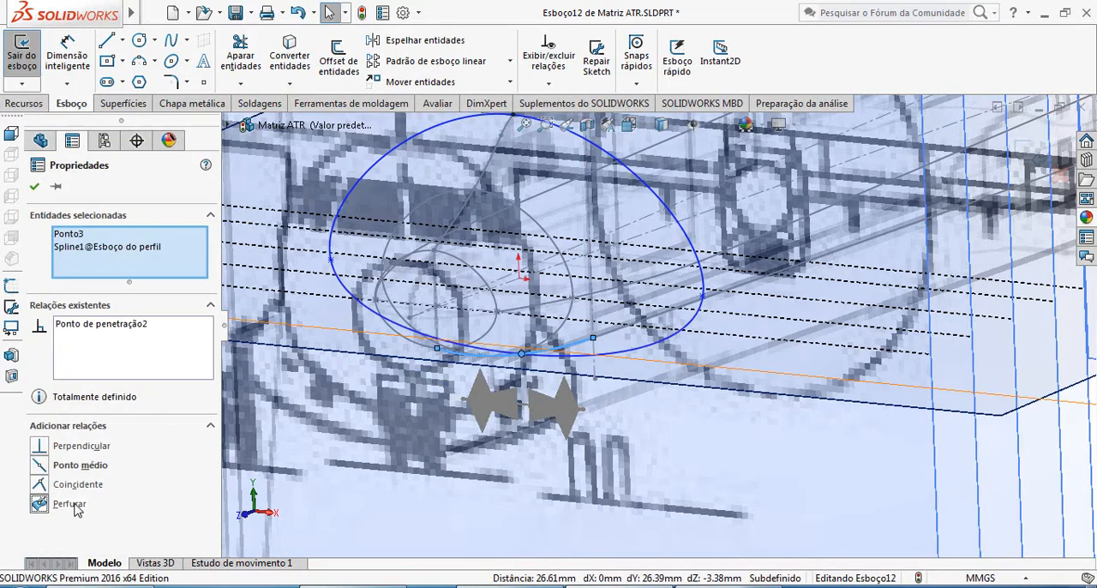
# - Add a Pierce relation tying the spline's right side point to the nearby plan-view curve of the fuselage
pyautogui.click(702, 298)
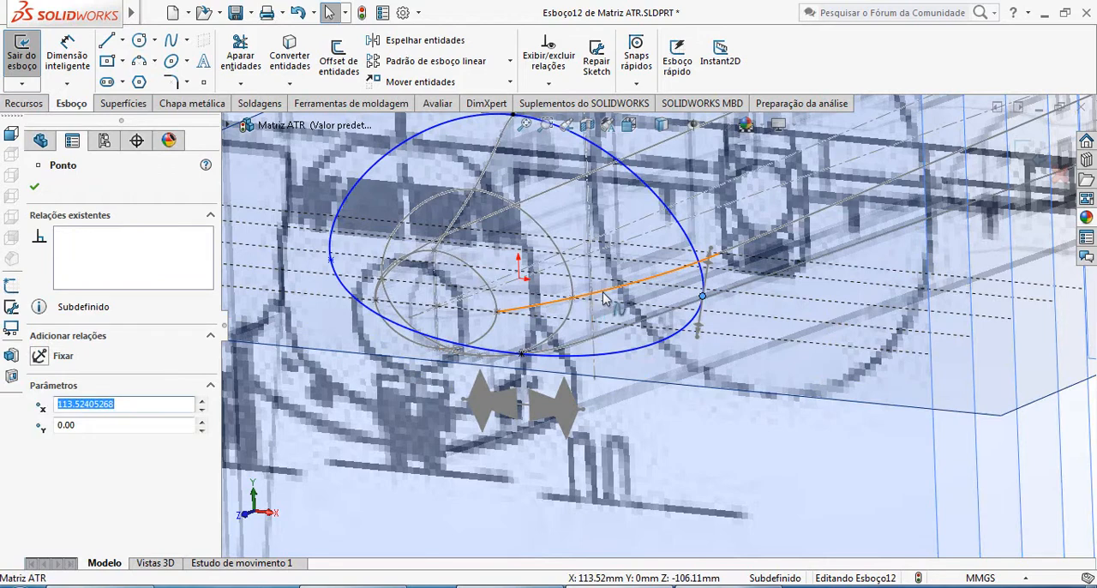
pyautogui.keyDown('ctrl'); pyautogui.click(603, 298); pyautogui.keyUp('ctrl')
pyautogui.click(69, 465)
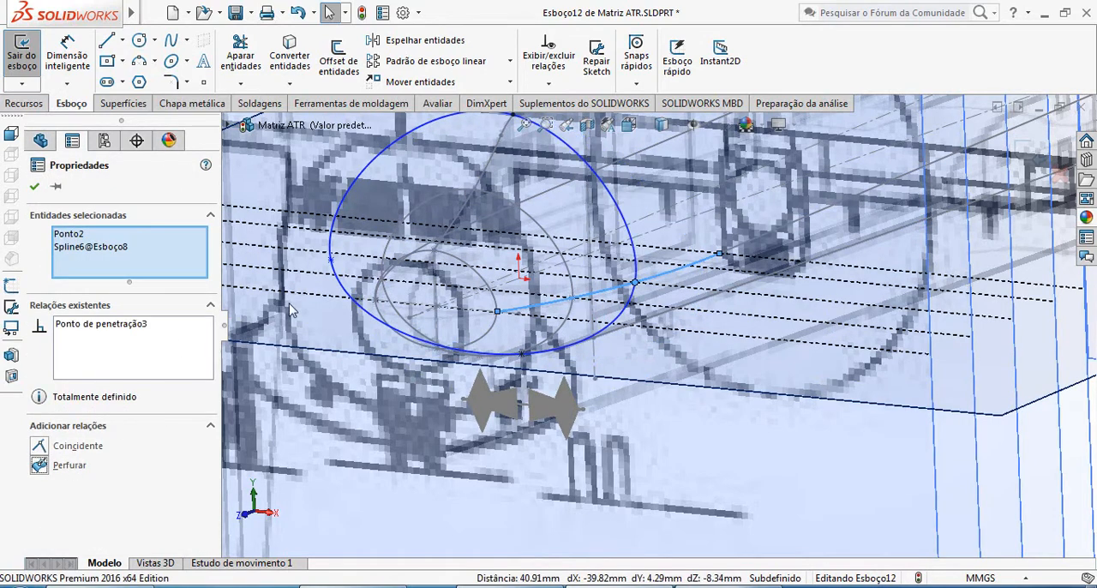
pyautogui.click(330, 258)
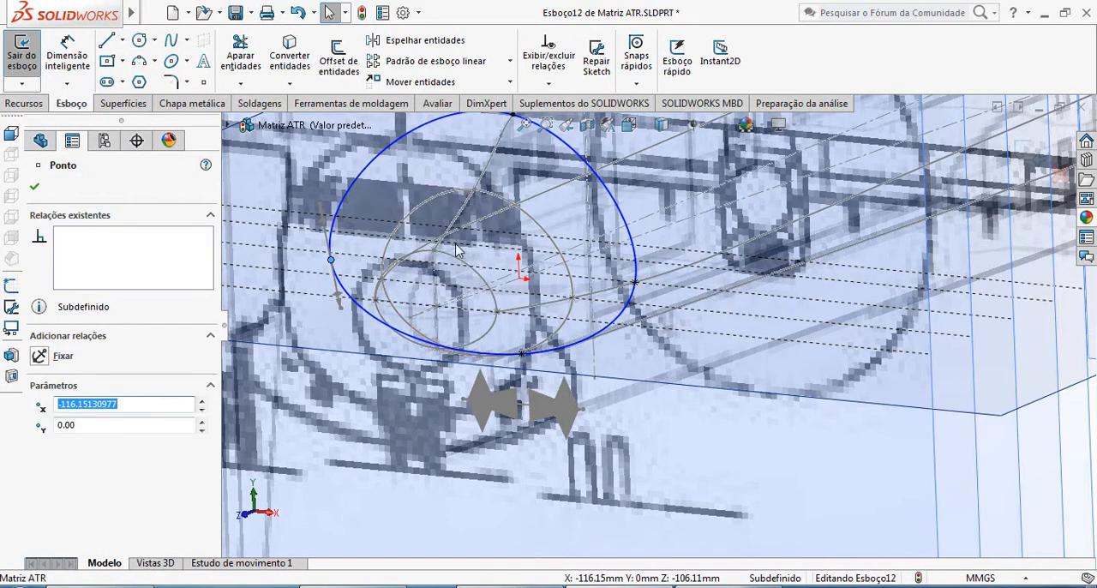
pyautogui.keyDown('ctrl'); pyautogui.click(422, 249); pyautogui.keyUp('ctrl')
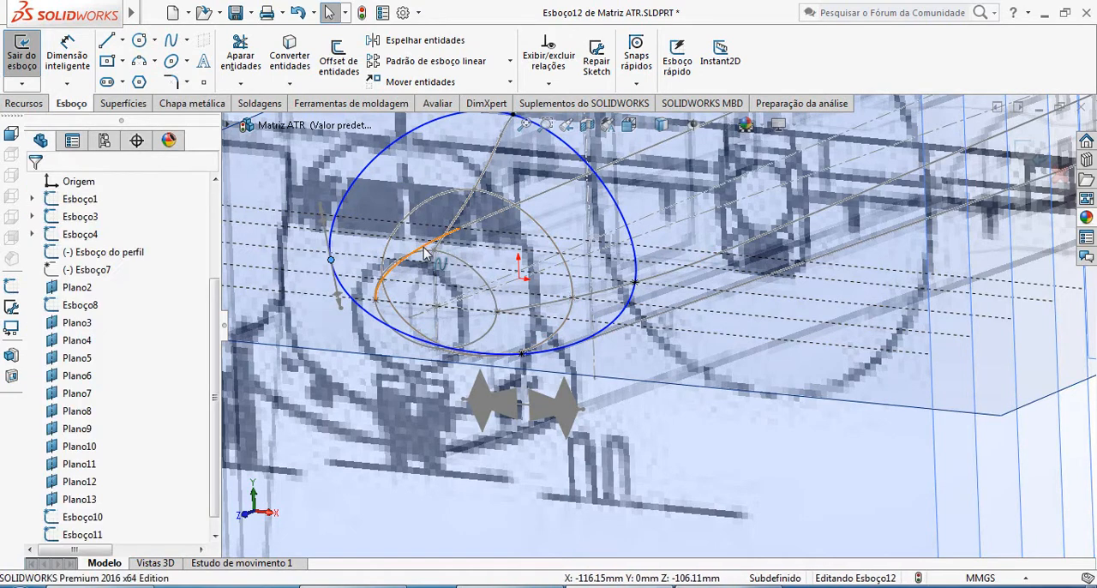
pyautogui.click(34, 189)
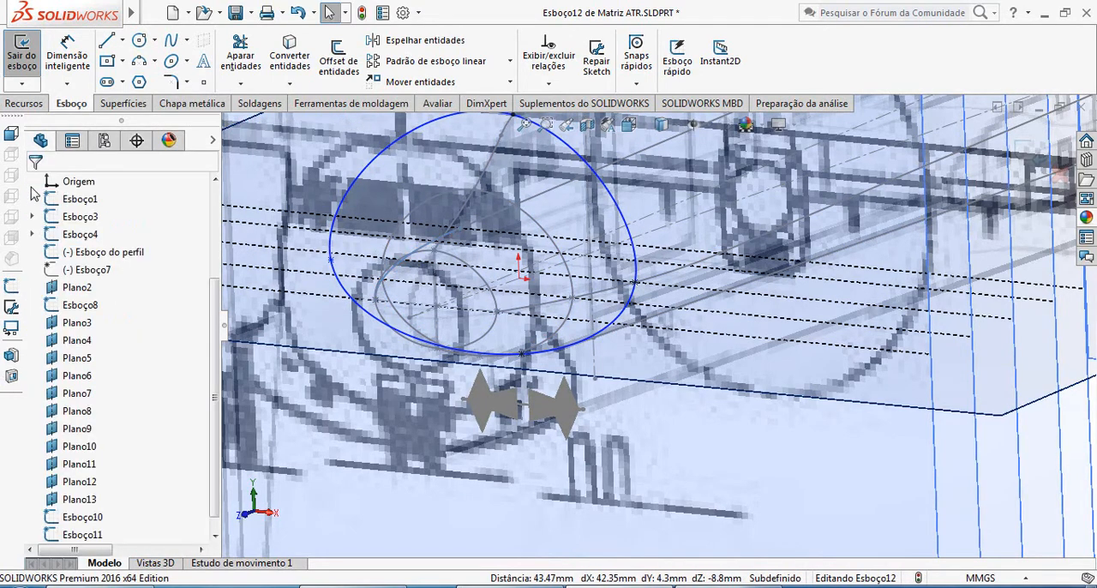
# - Pierce the spline's left side point onto the opposite plan-view curve and close the section sketch
pyautogui.click(330, 259)
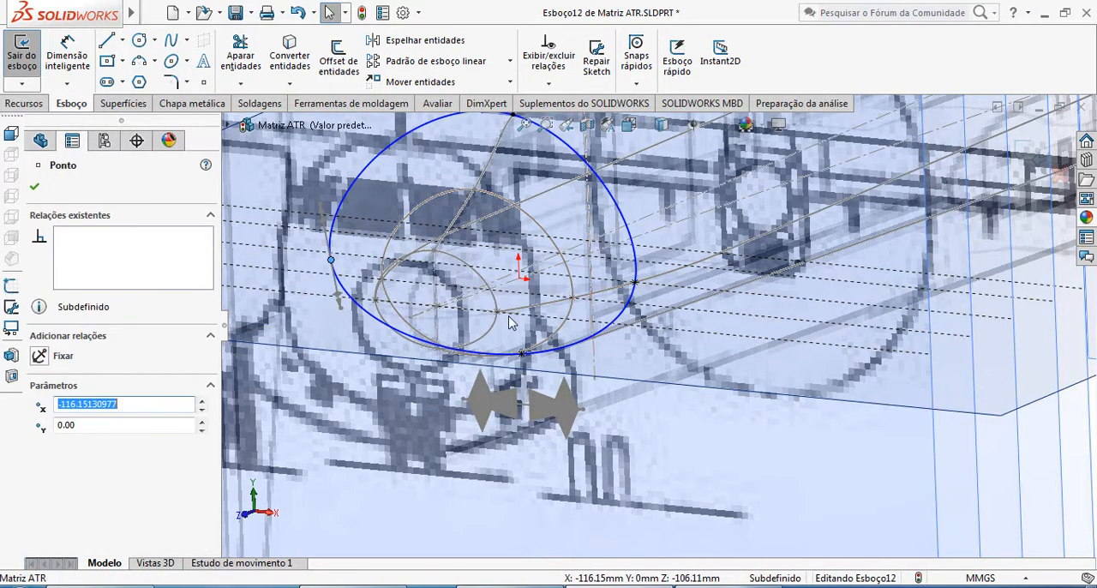
pyautogui.moveTo(458, 324); pyautogui.dragTo(347, 264, button='middle')
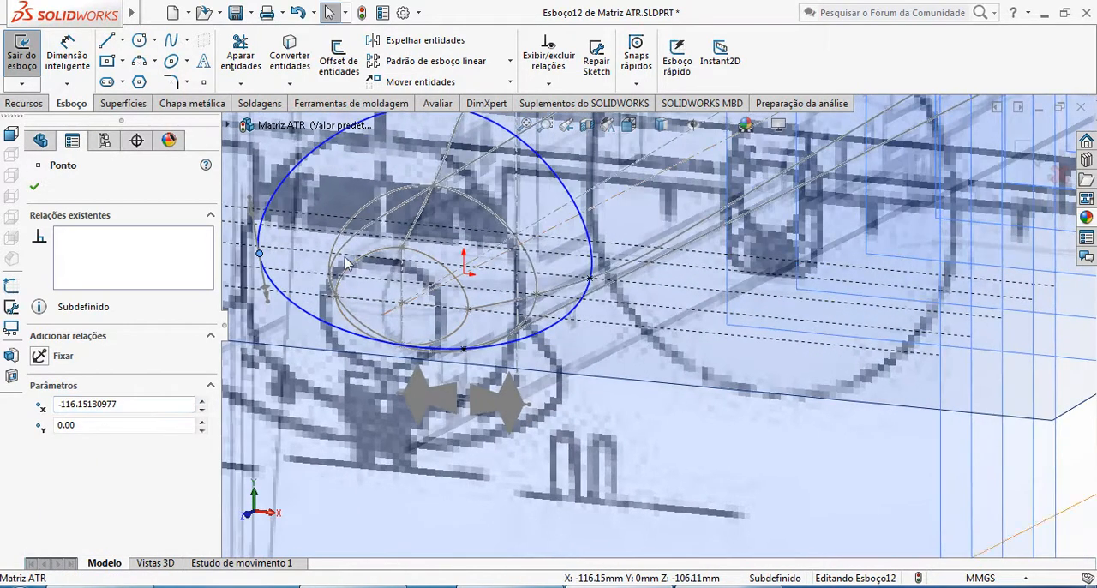
pyautogui.keyDown('ctrl'); pyautogui.click(336, 264); pyautogui.keyUp('ctrl')
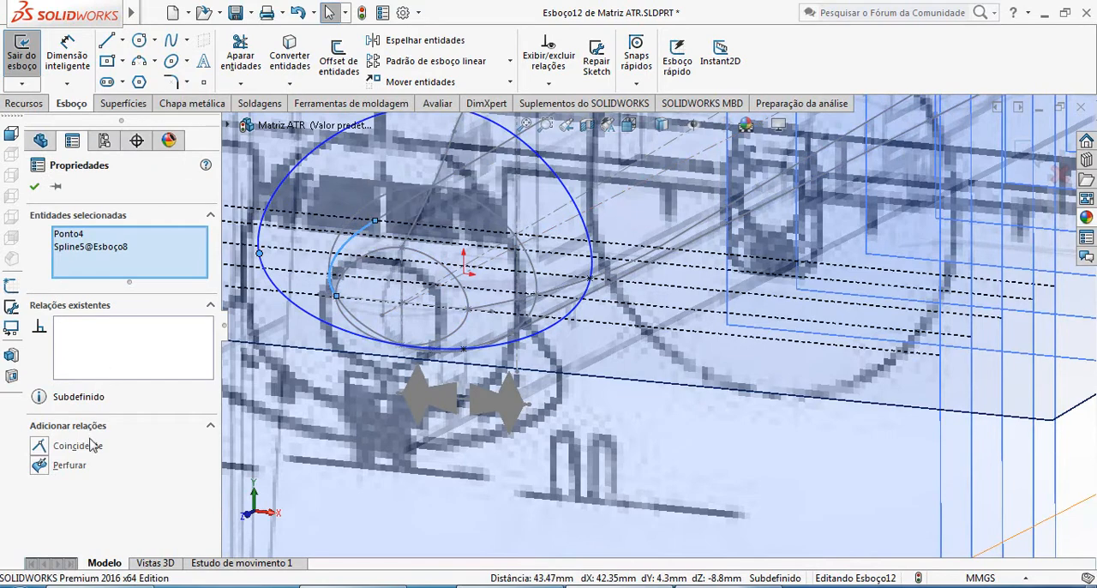
pyautogui.click(77, 468)
pyautogui.press('f')
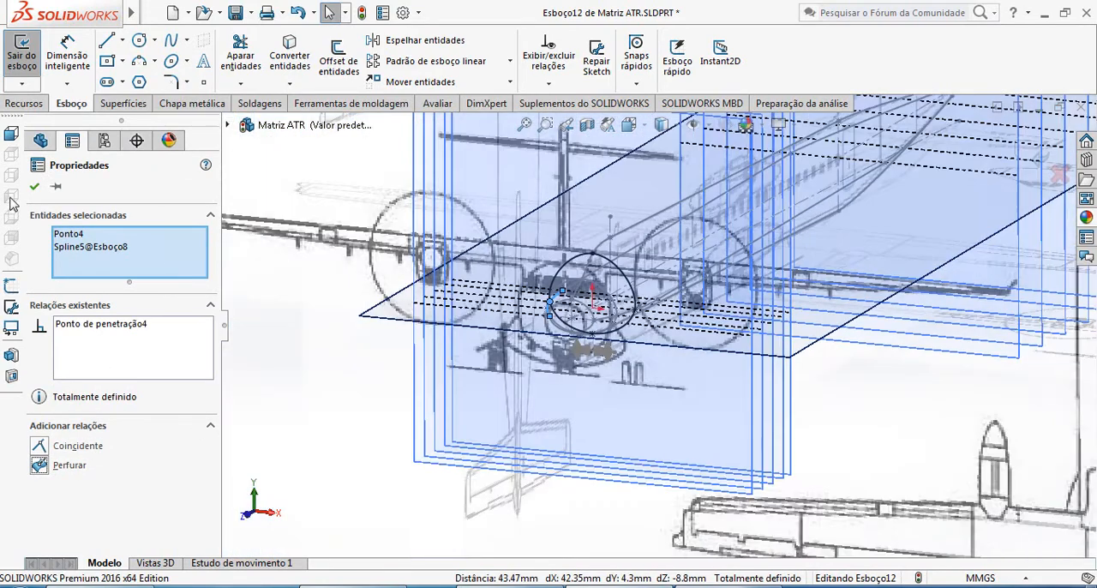
pyautogui.click(36, 187)
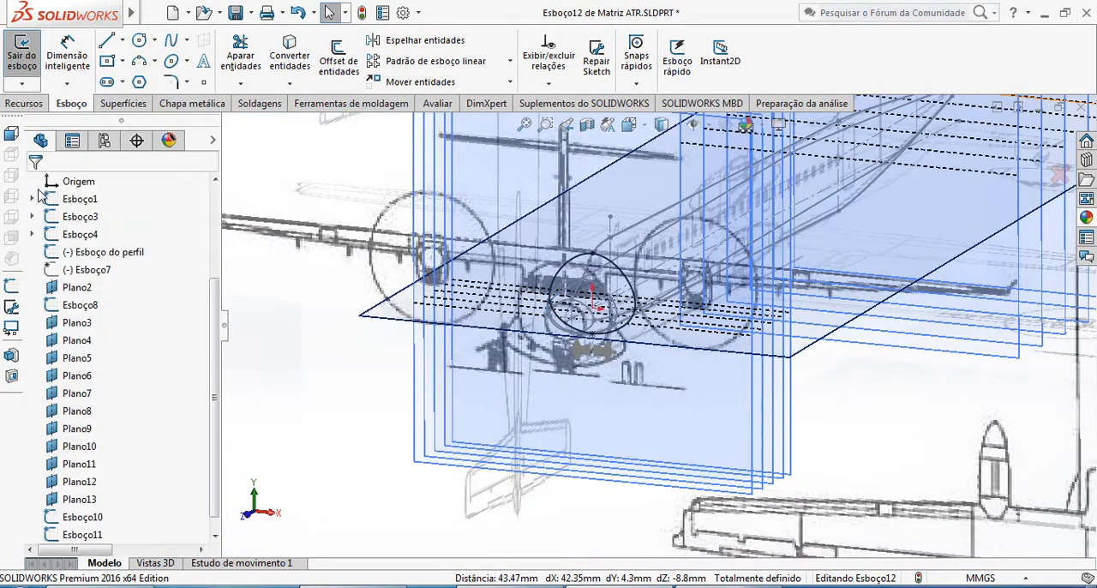
pyautogui.click(1039, 160)
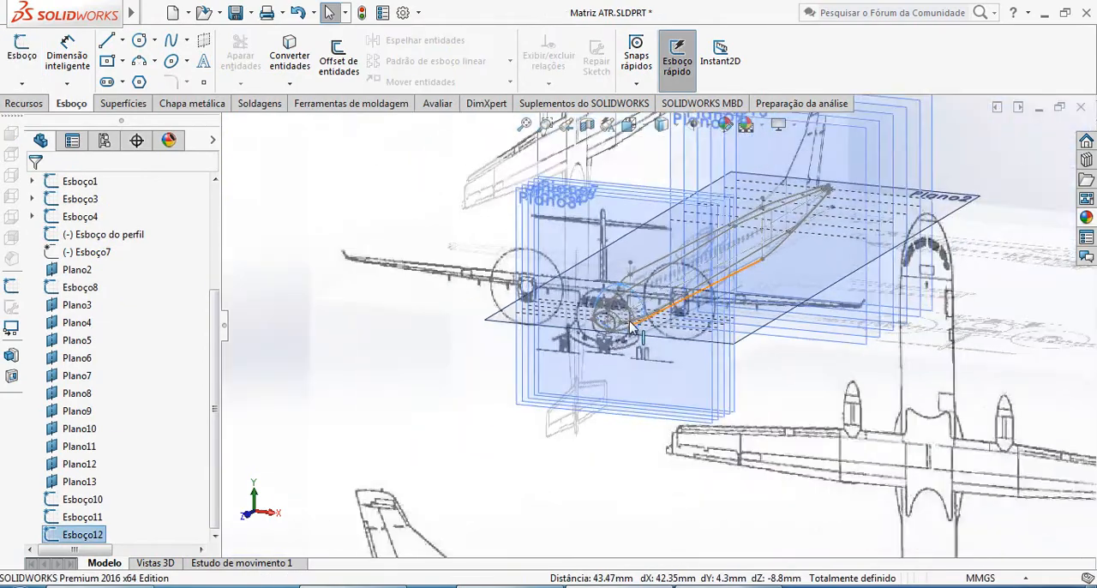
# - Start a new section sketch on Plano6, the next nose reference plane behind the finished section
pyautogui.moveTo(633, 326); pyautogui.dragTo(562, 264, button='middle')
pyautogui.scroll(-2, 537, 350)
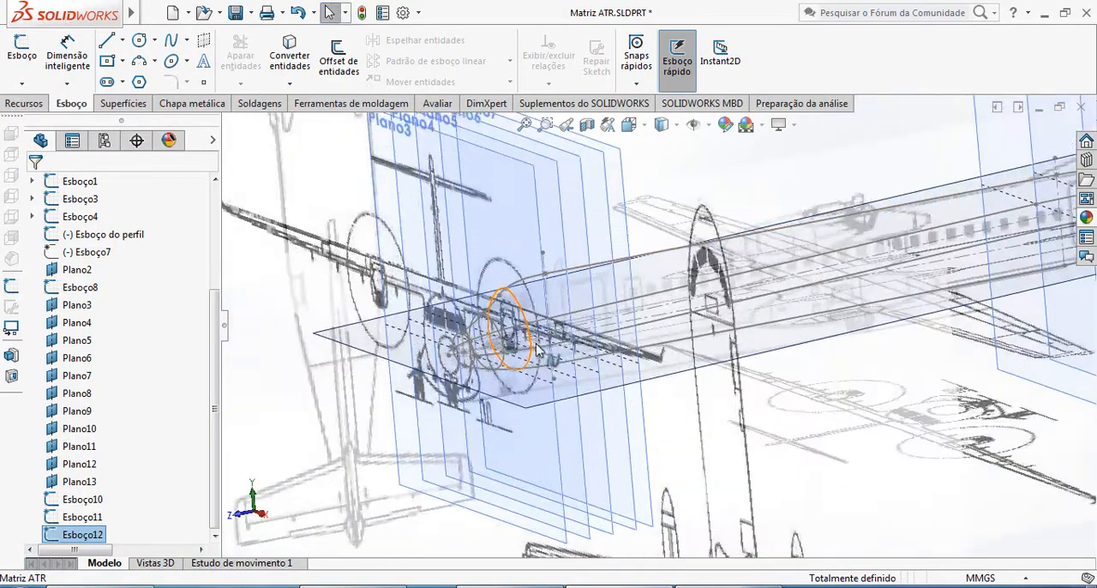
pyautogui.scroll(1, 537, 350)
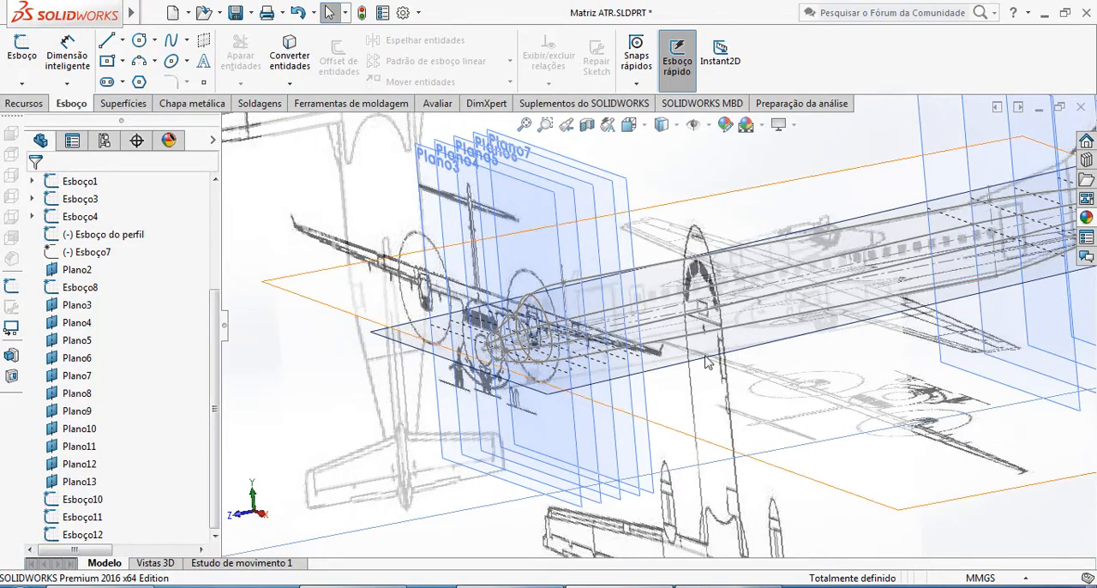
pyautogui.moveTo(707, 362); pyautogui.dragTo(571, 243, button='middle')
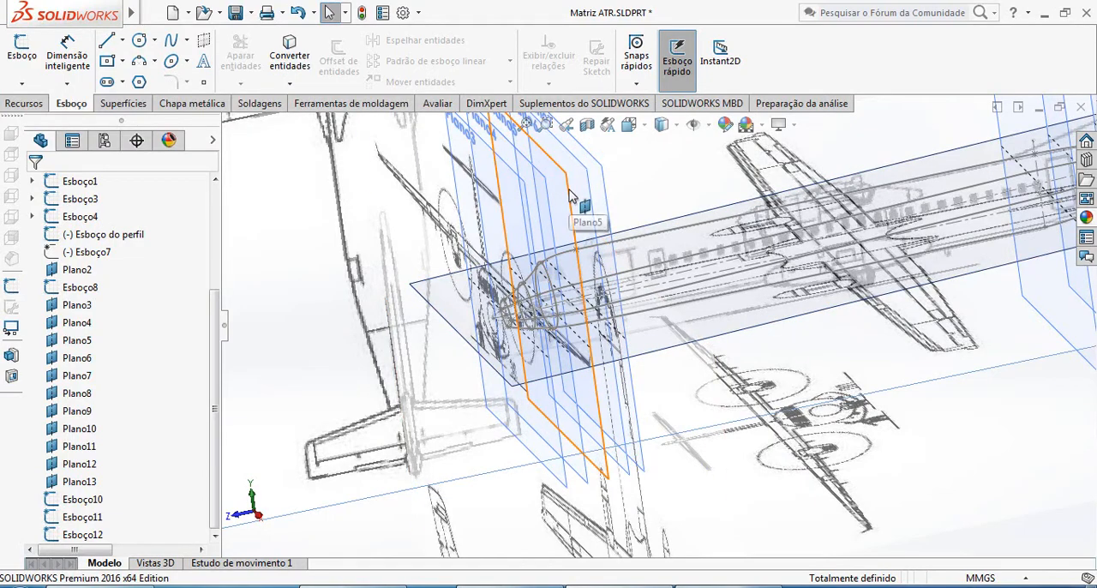
pyautogui.click(572, 195)
pyautogui.moveTo(572, 206); pyautogui.dragTo(587, 276, button='middle')
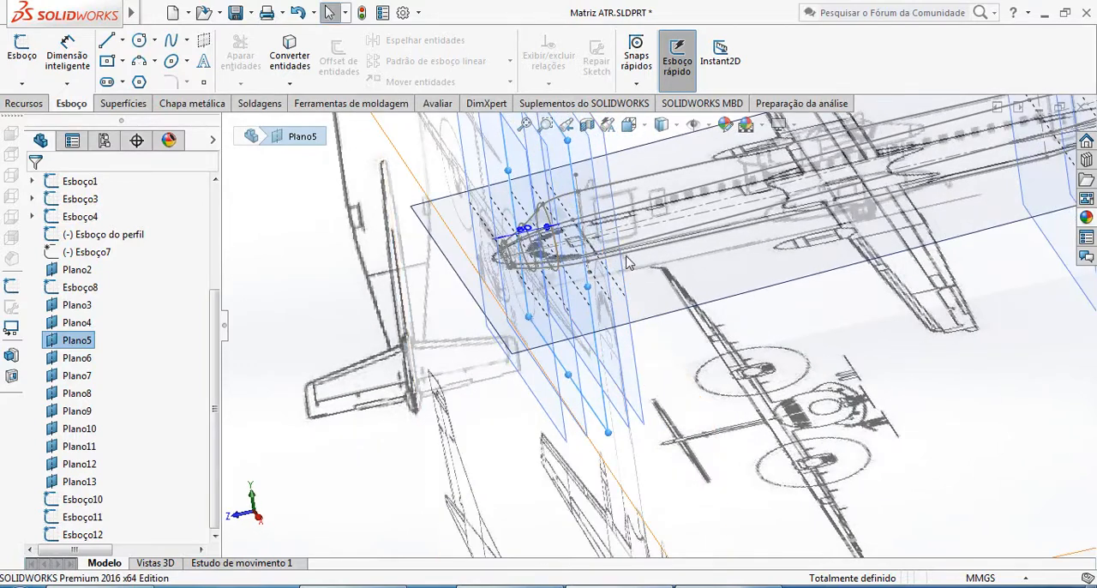
pyautogui.click(597, 175)
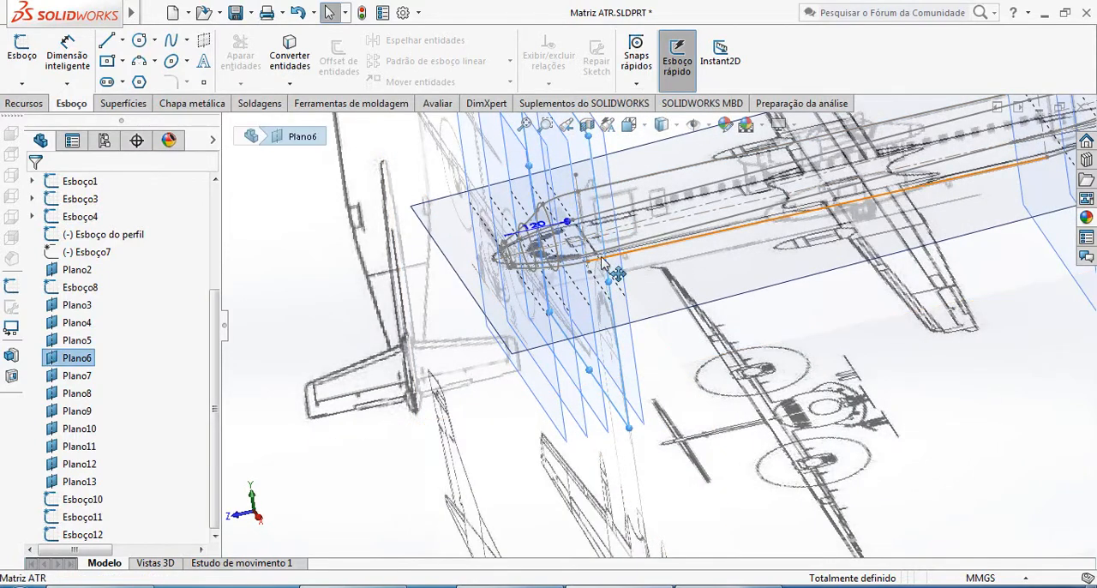
pyautogui.click(29, 76)
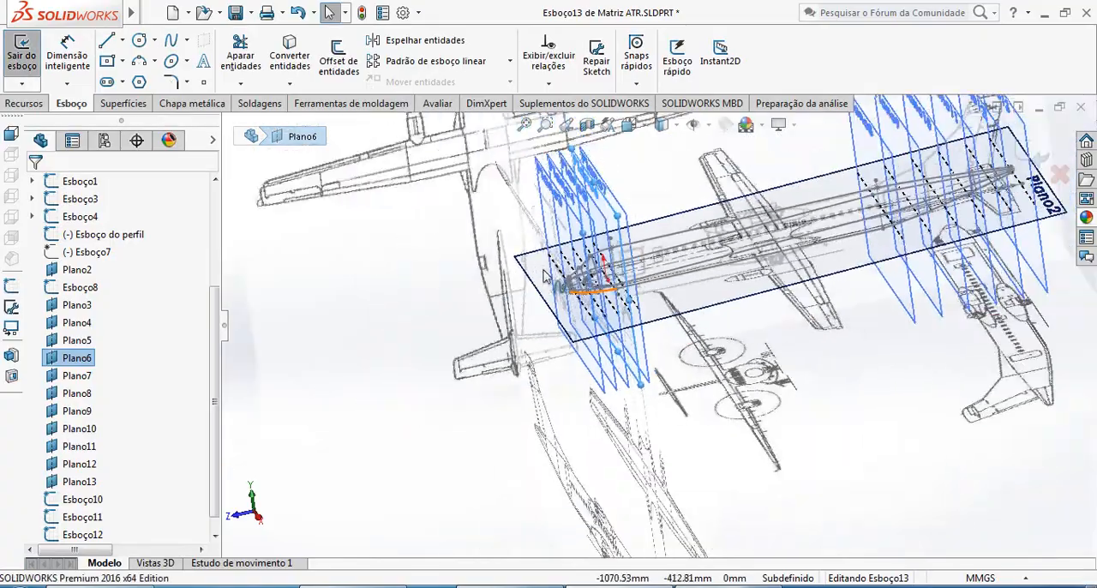
pyautogui.moveTo(606, 230); pyautogui.dragTo(699, 274, button='middle')
pyautogui.hotkey('ctrl', '8')
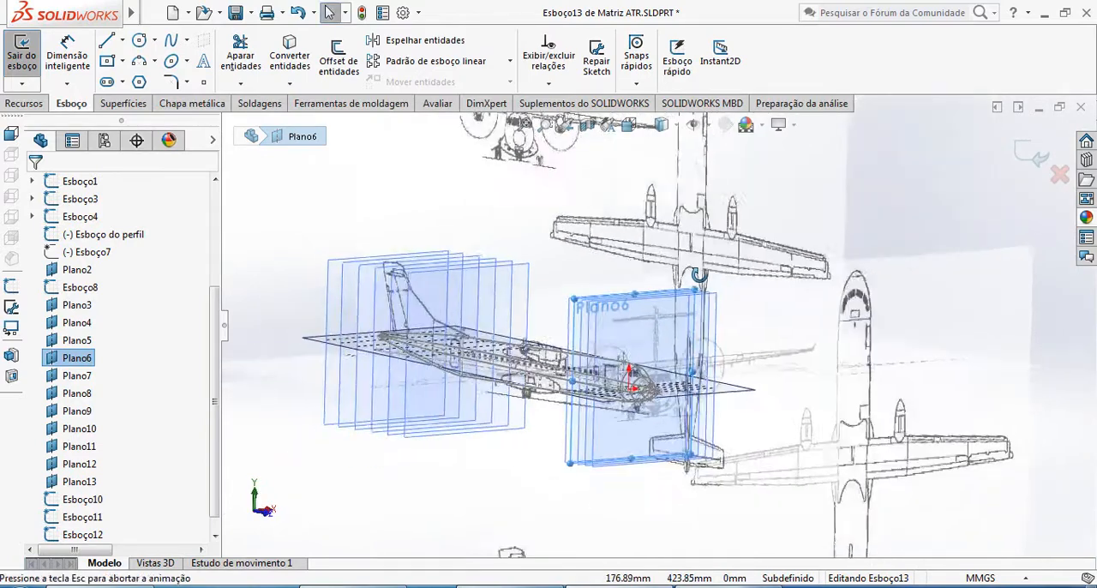
pyautogui.scroll(-5, 501, 338)
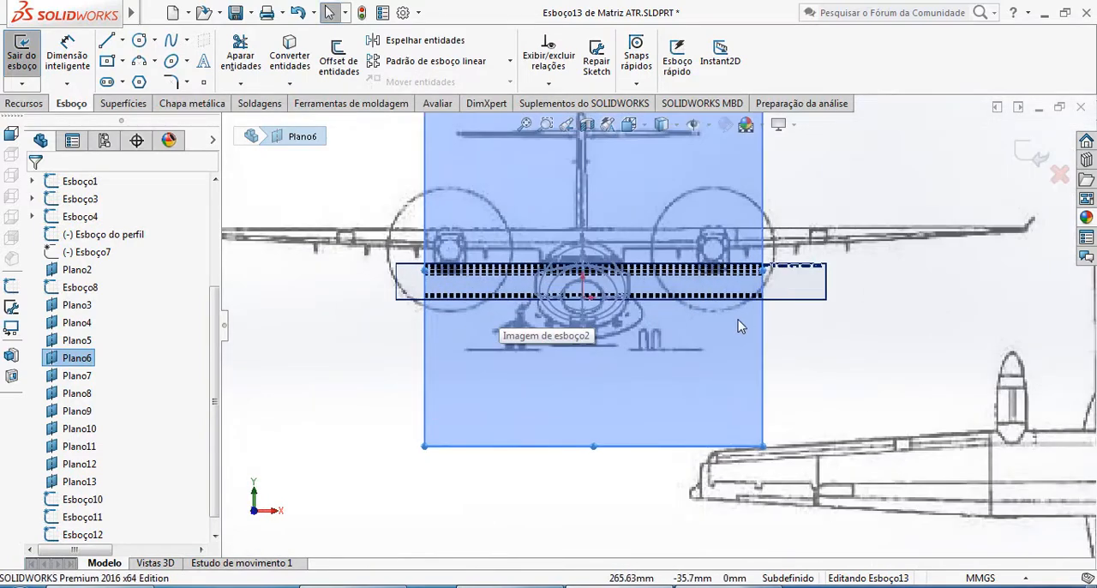
pyautogui.click(175, 44)
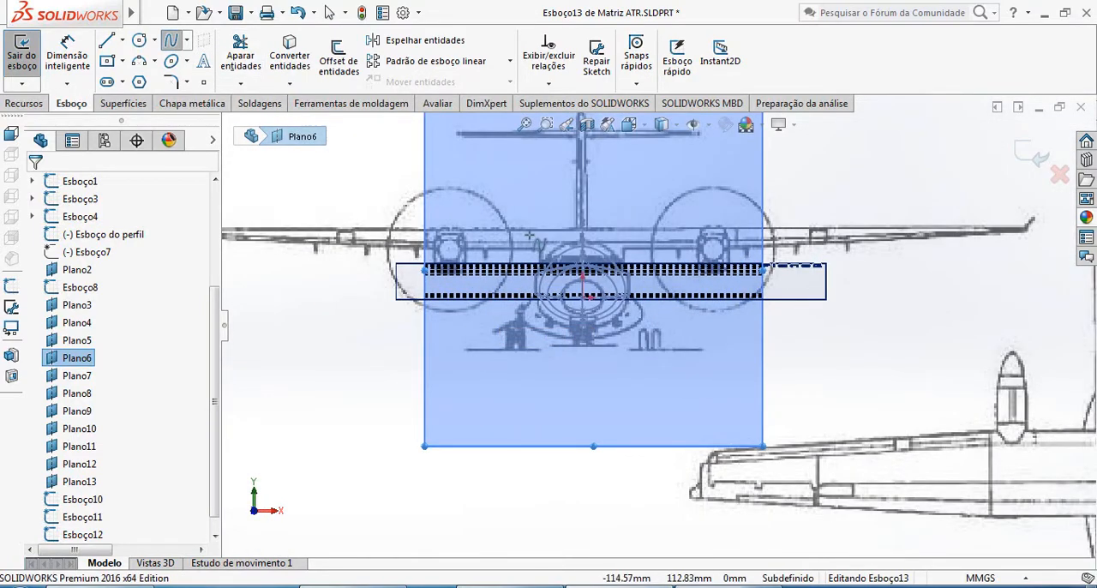
pyautogui.click(583, 178)
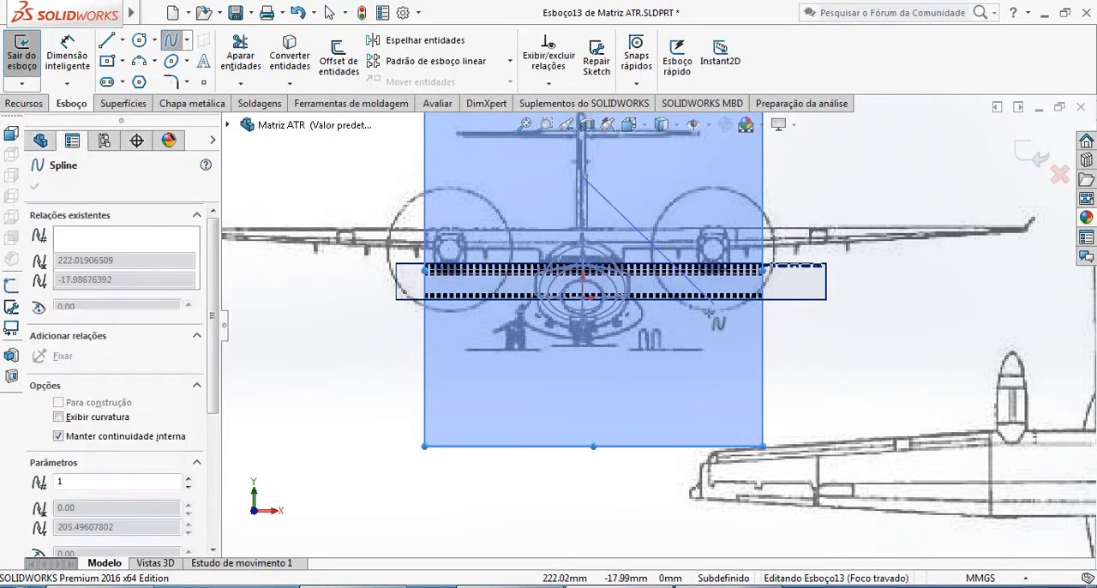
pyautogui.click(666, 304)
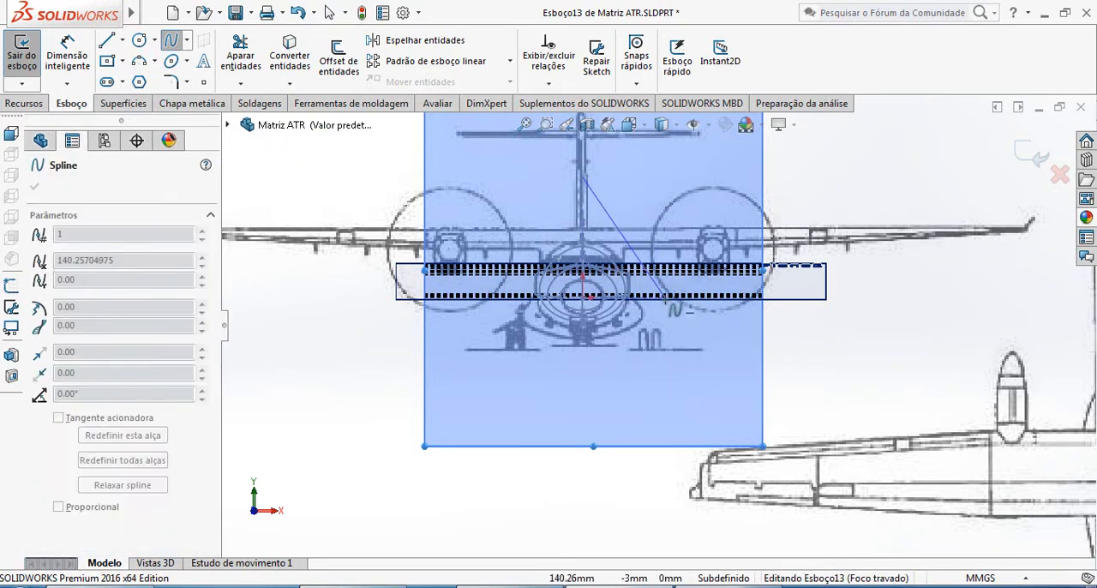
pyautogui.click(578, 358)
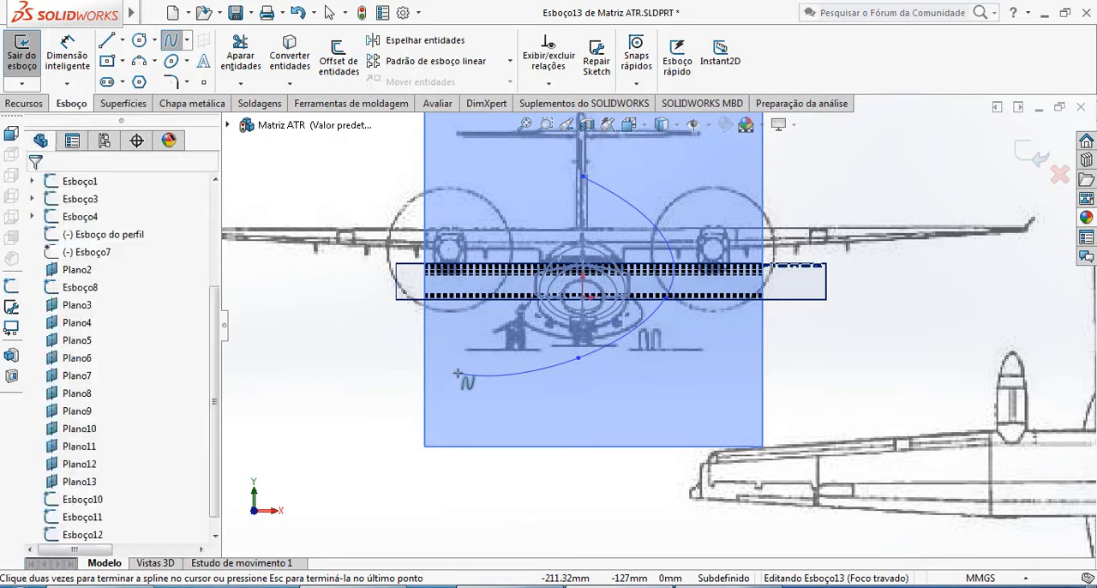
pyautogui.press('Escape')
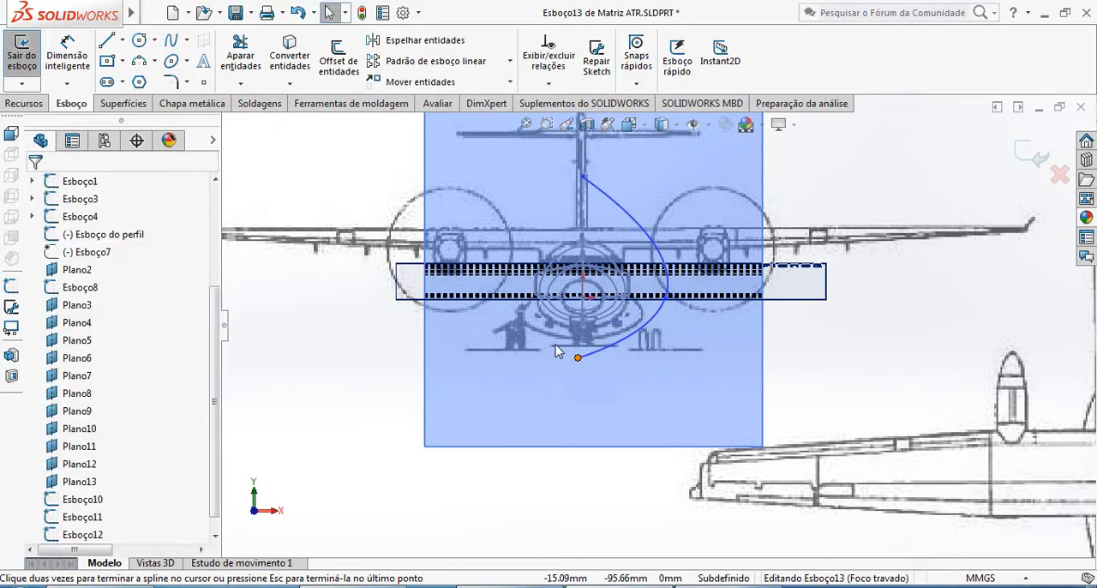
pyautogui.click(396, 246)
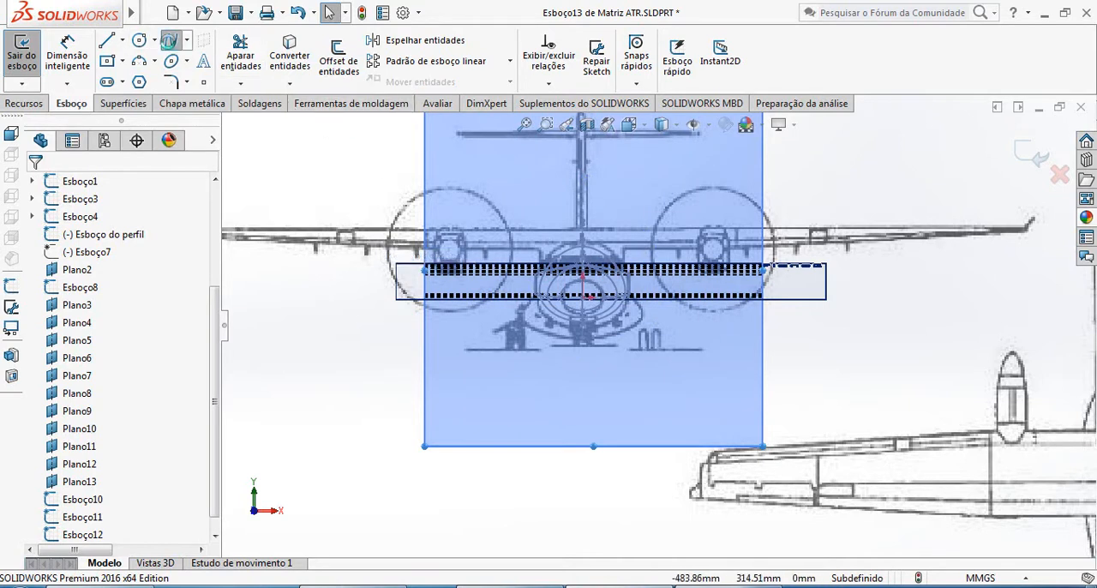
# - Sketch a closed four-point spline around the front-view fuselage on Plano6, from about 255 mm above the origin to 102 mm below
pyautogui.click(582, 147)
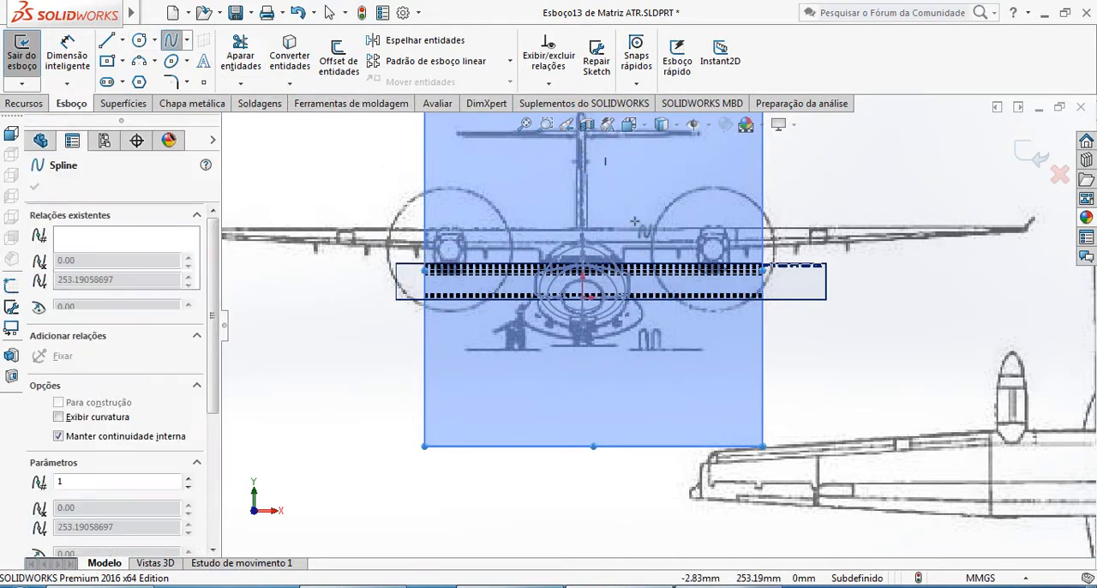
pyautogui.click(672, 295)
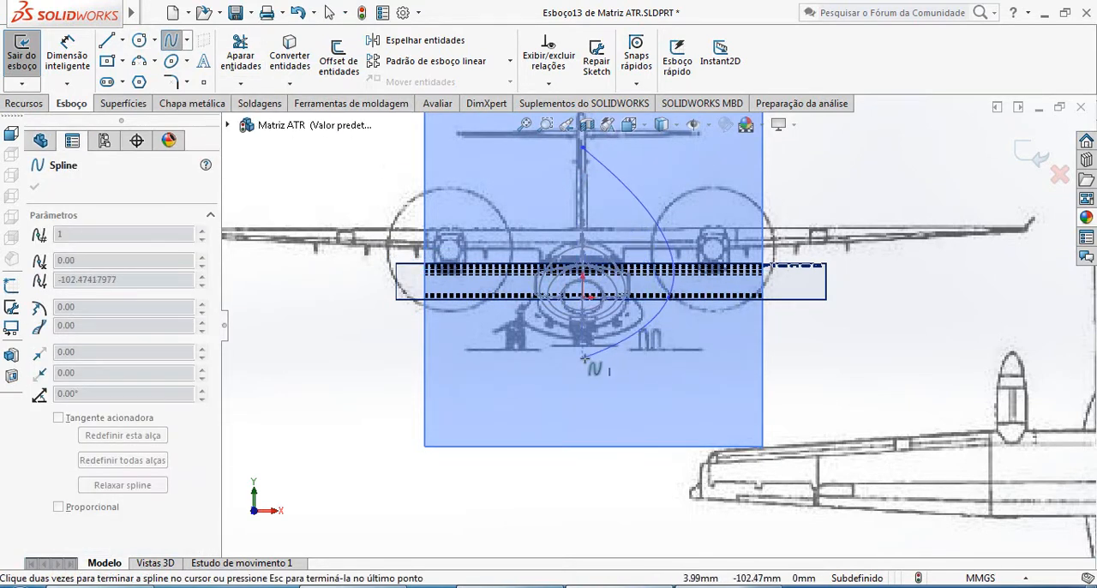
pyautogui.click(583, 357)
pyautogui.click(513, 296)
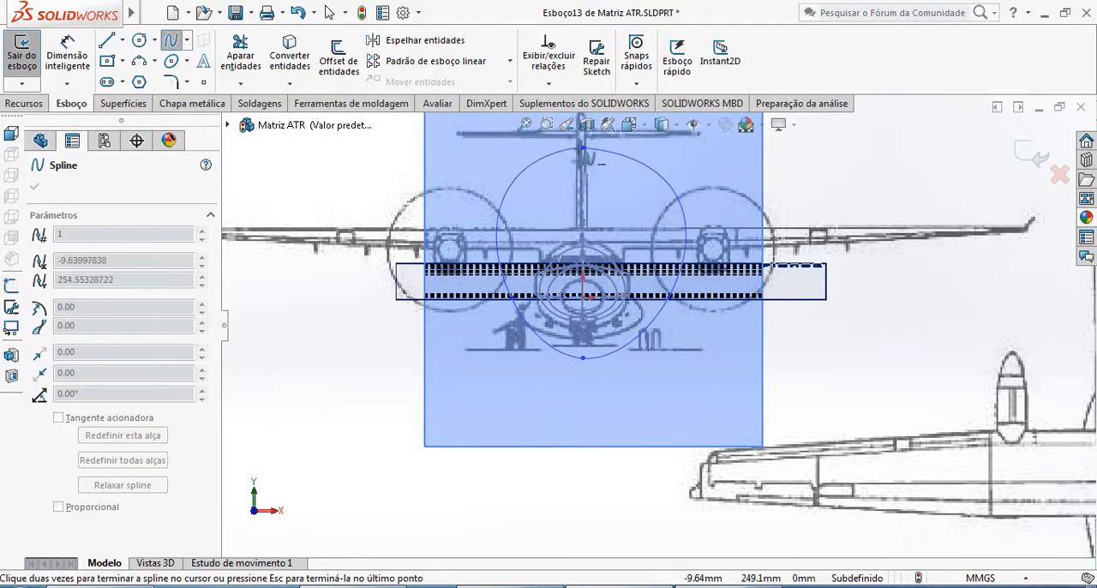
pyautogui.click(582, 150)
# - Add a Pierce relation tying the Plano6 spline's top point to the upper curve of the fuselage side profile
pyautogui.moveTo(583, 162); pyautogui.dragTo(530, 279, button='middle')
pyautogui.scroll(-2, 630, 215)
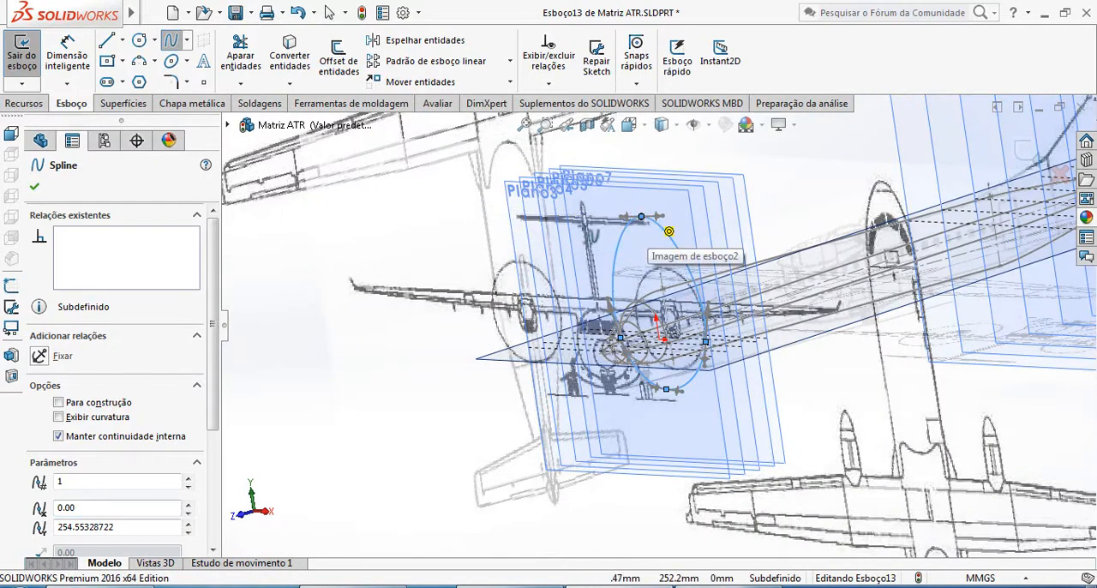
pyautogui.press('Escape')
pyautogui.click(642, 217)
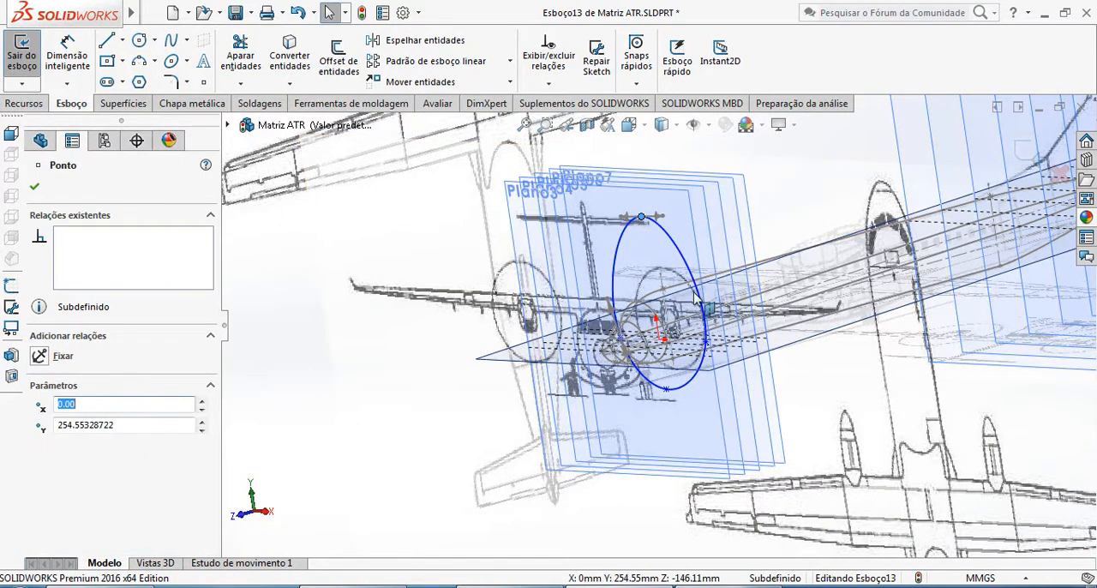
pyautogui.keyDown('ctrl'); pyautogui.click(656, 298); pyautogui.keyUp('ctrl')
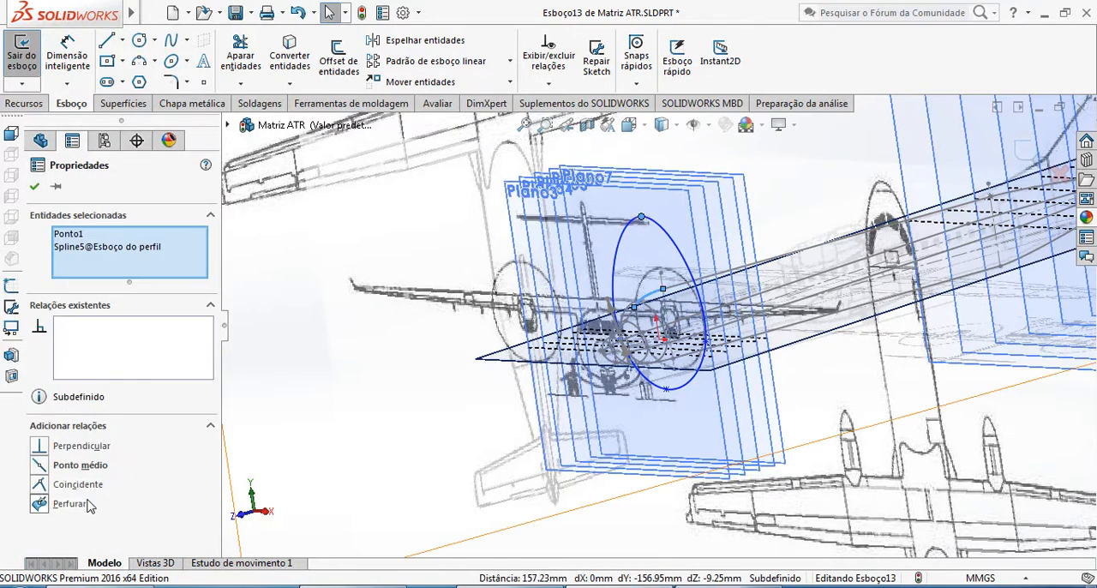
pyautogui.click(70, 504)
# - Add a Pierce relation between the Plano6 spline's bottom point and the lower side-profile curve of the fuselage
pyautogui.moveTo(553, 450); pyautogui.dragTo(623, 420, button='middle')
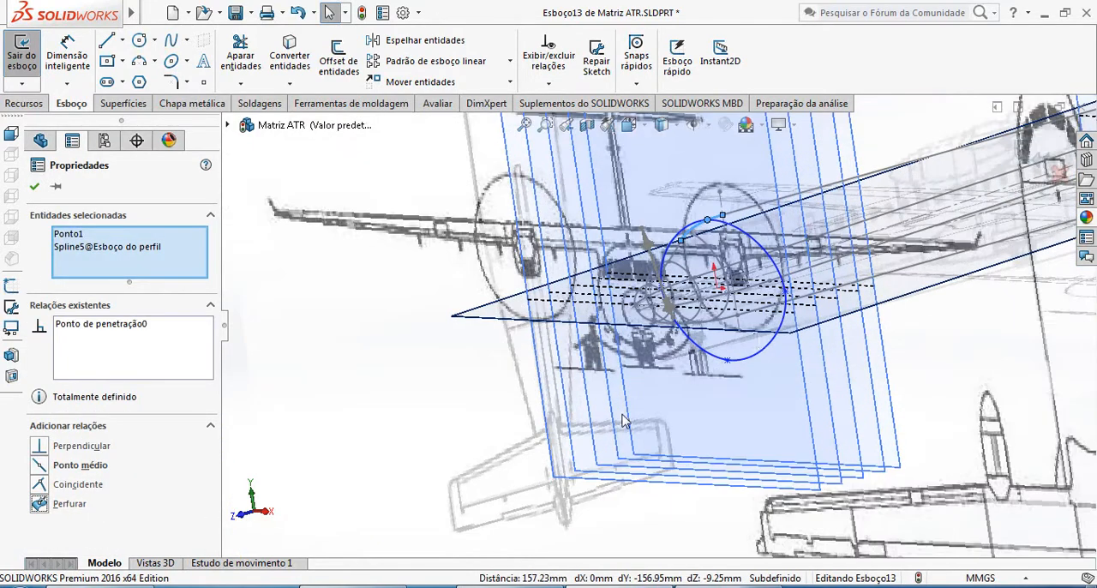
pyautogui.click(728, 361)
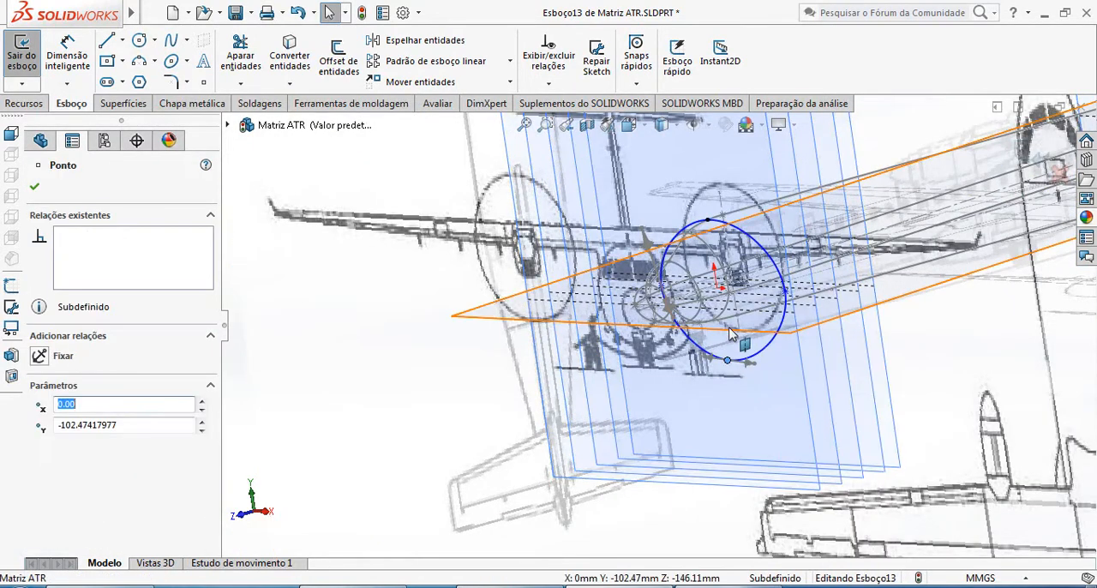
pyautogui.keyDown('ctrl'); pyautogui.click(725, 319); pyautogui.keyUp('ctrl')
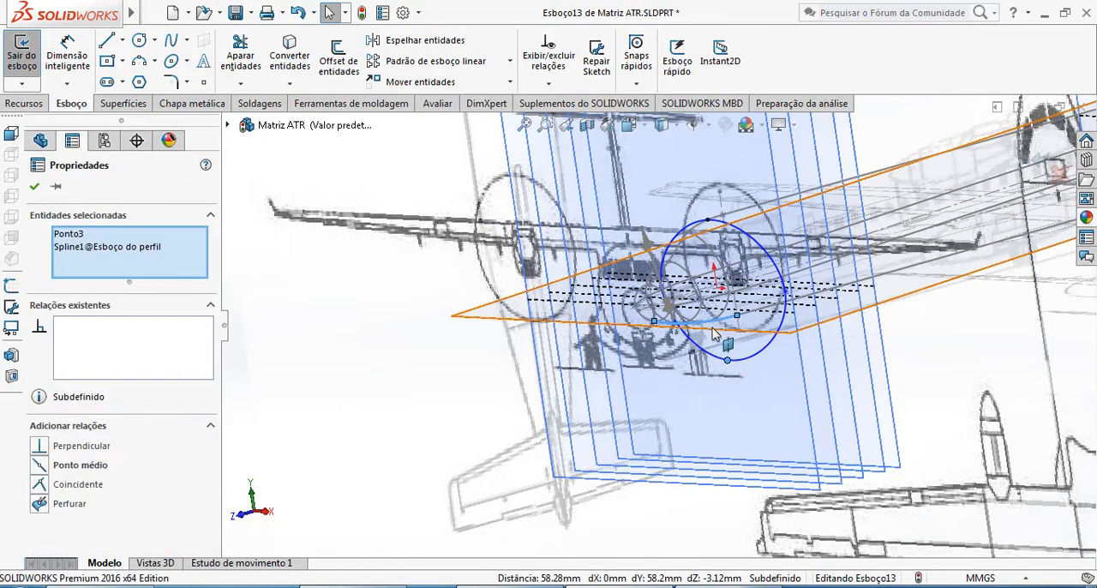
pyautogui.click(70, 504)
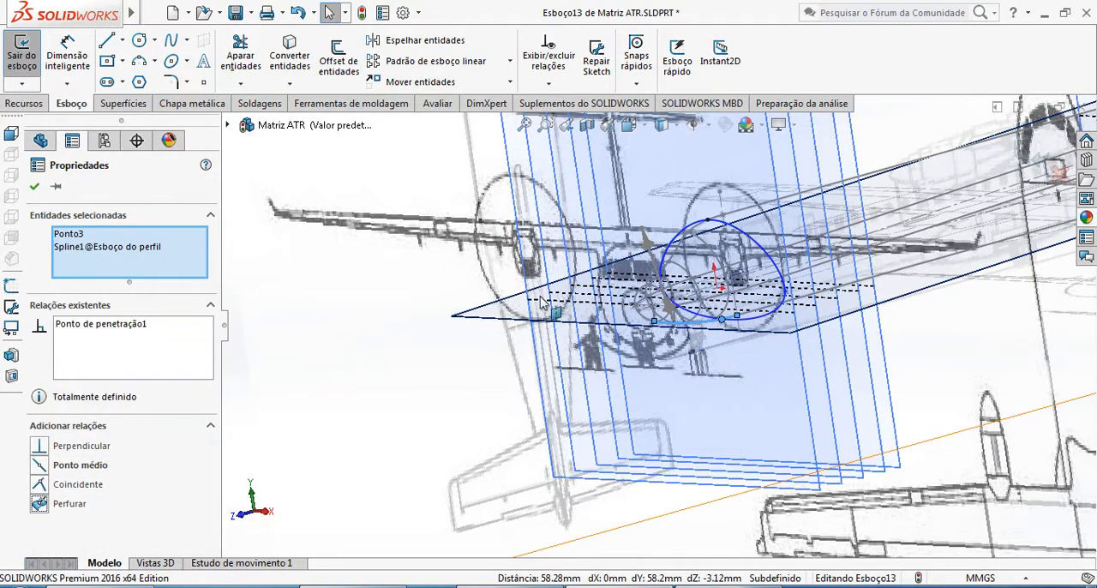
# - Pierce the Plano6 spline's right side point onto the nearby plan-view curve of the fuselage
pyautogui.click(786, 292)
pyautogui.keyDown('ctrl'); pyautogui.click(765, 286); pyautogui.keyUp('ctrl')
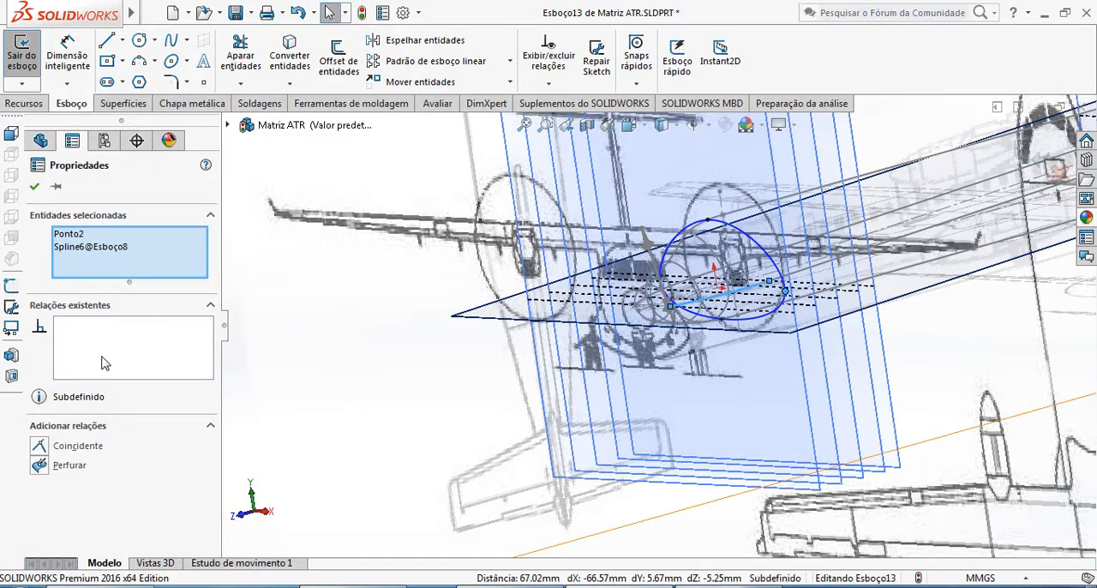
pyautogui.click(71, 467)
# - Pierce the Plano6 spline's left side point onto the opposite plan-view curve and exit the section sketch
pyautogui.scroll(-5, 542, 296)
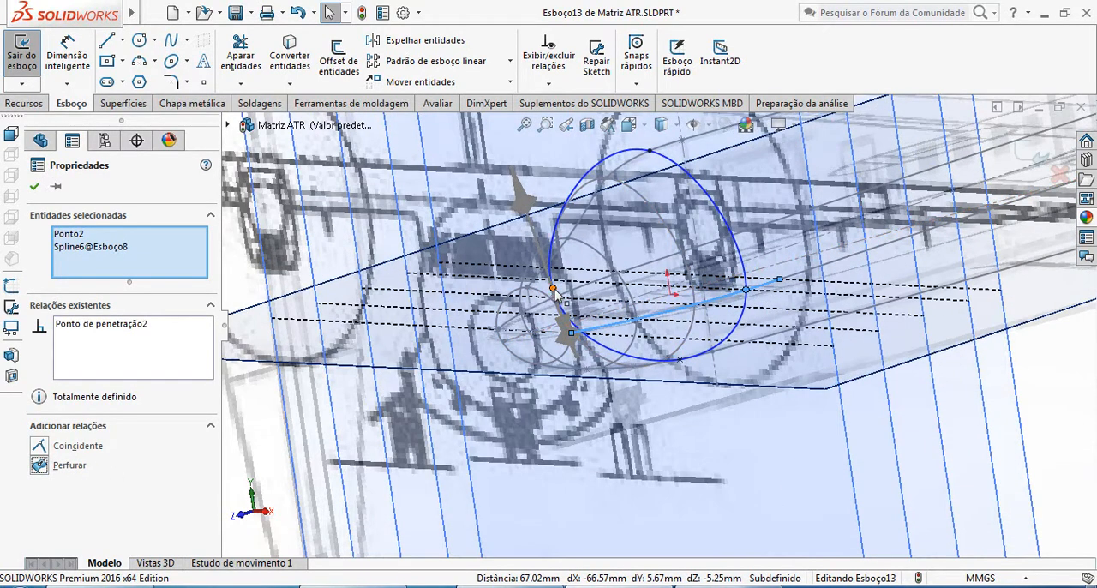
pyautogui.click(554, 288)
pyautogui.keyDown('ctrl'); pyautogui.click(579, 294); pyautogui.keyUp('ctrl')
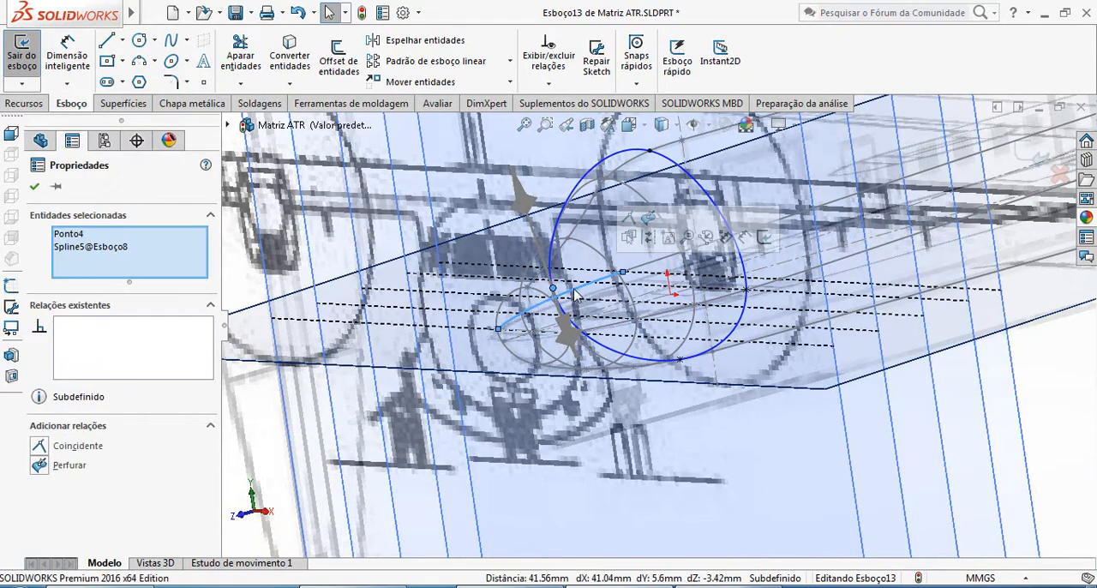
pyautogui.click(70, 467)
pyautogui.scroll(4, 307, 351)
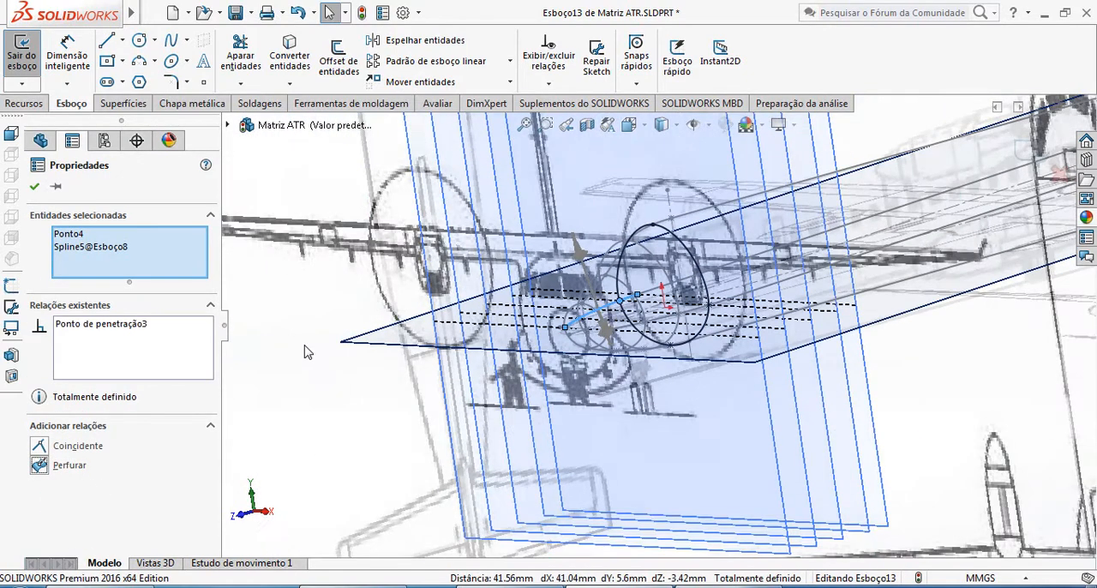
pyautogui.click(39, 186)
pyautogui.scroll(2, 484, 330)
pyautogui.moveTo(485, 338)
pyautogui.mouseDown(button='middle')
pyautogui.moveTo(549, 310)
pyautogui.moveTo(531, 312)
pyautogui.mouseUp(button='middle')
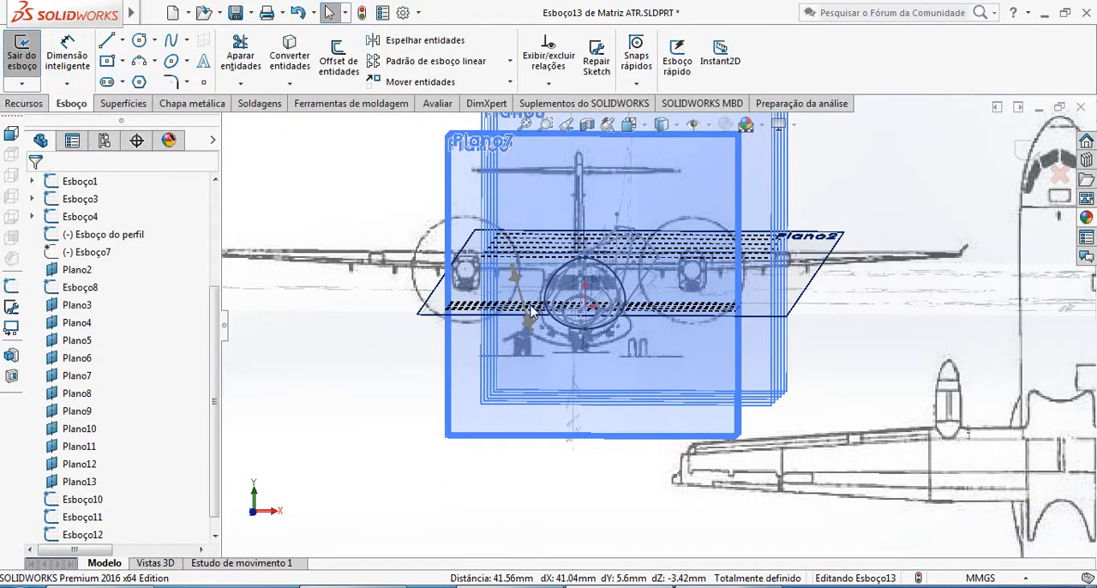
pyautogui.scroll(5, 532, 313)
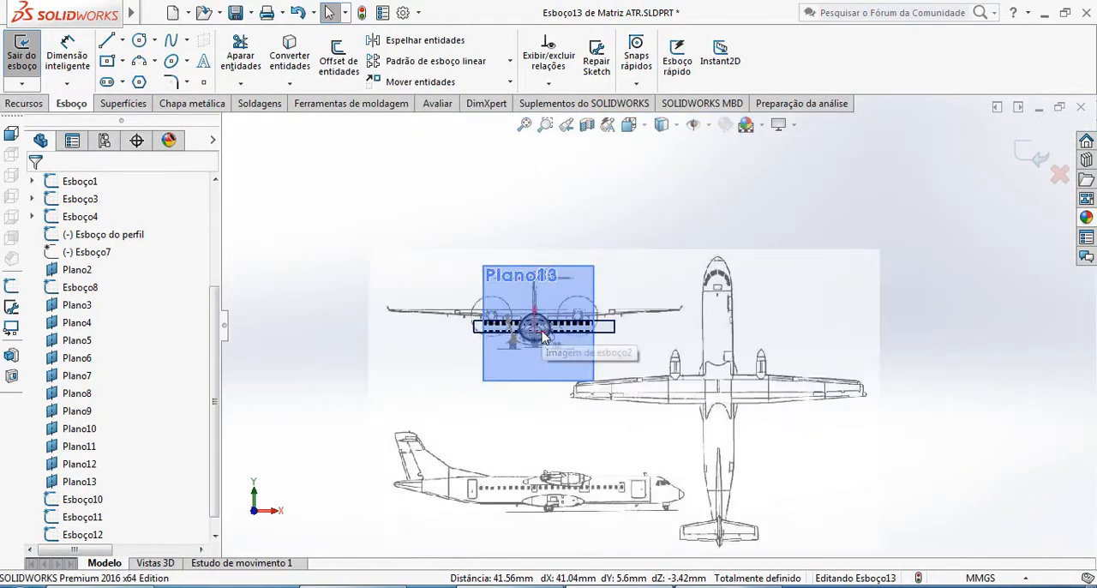
pyautogui.scroll(-8, 542, 336)
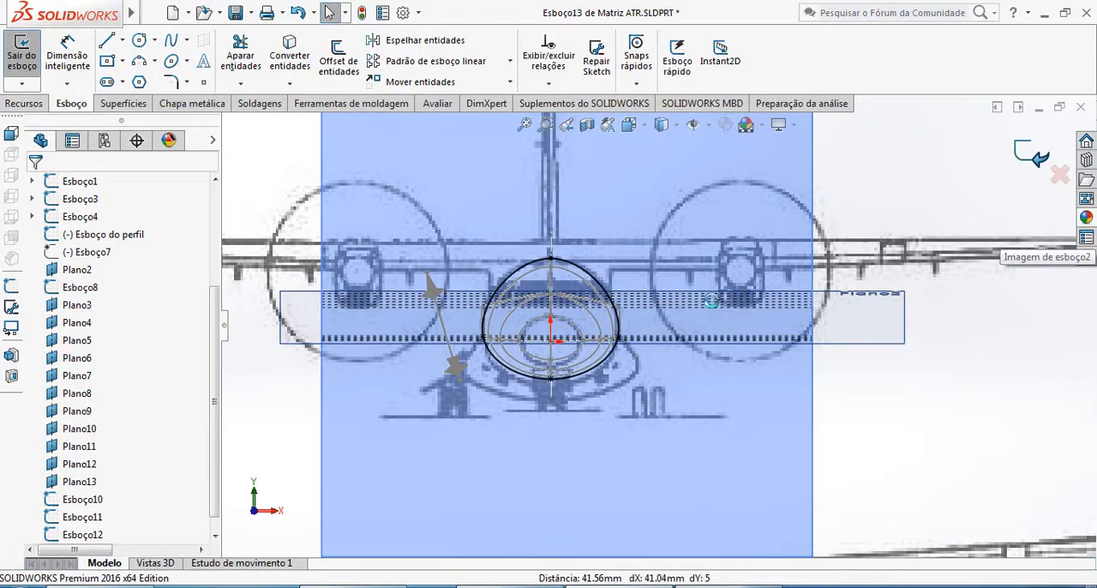
pyautogui.click(1041, 159)
# - Start a new section sketch on Plano7, the last reference plane of the nose group
pyautogui.scroll(2, 595, 335)
pyautogui.moveTo(607, 336); pyautogui.dragTo(702, 310, button='middle')
pyautogui.scroll(-2, 701, 312)
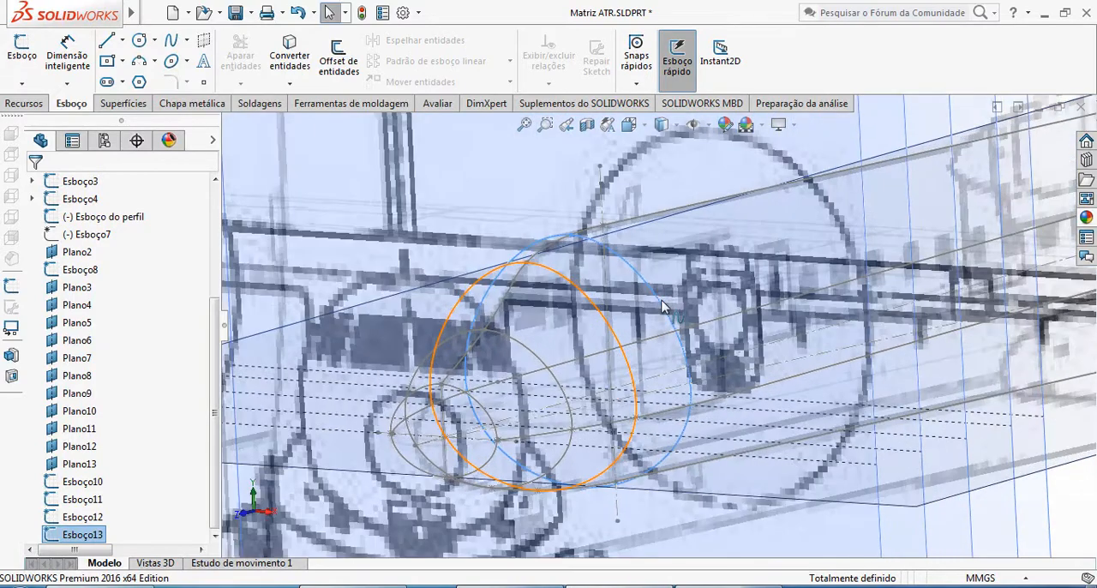
pyautogui.scroll(5, 685, 319)
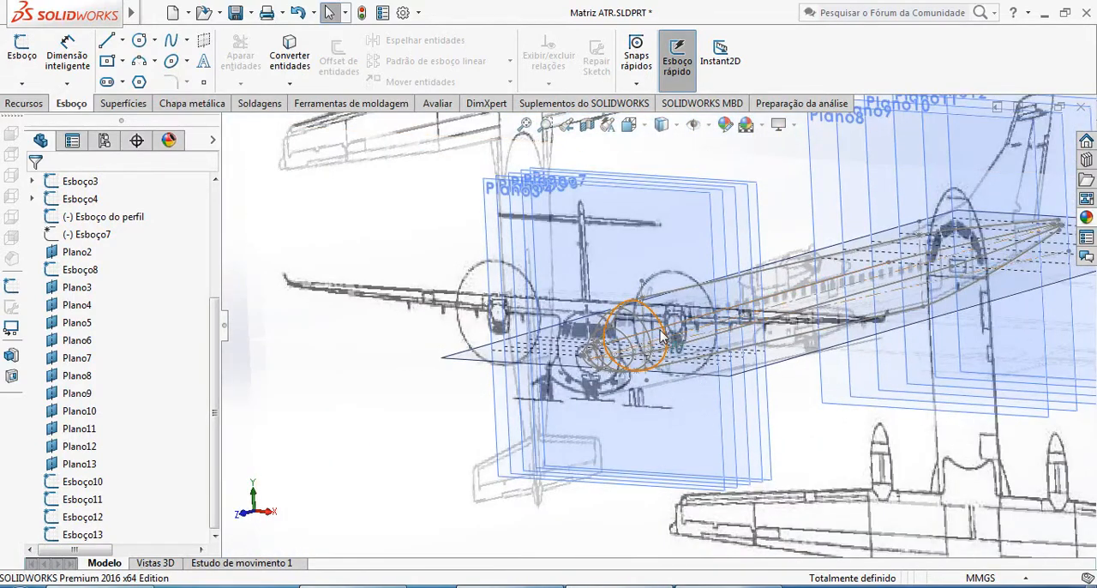
pyautogui.moveTo(667, 360); pyautogui.dragTo(724, 228, button='middle')
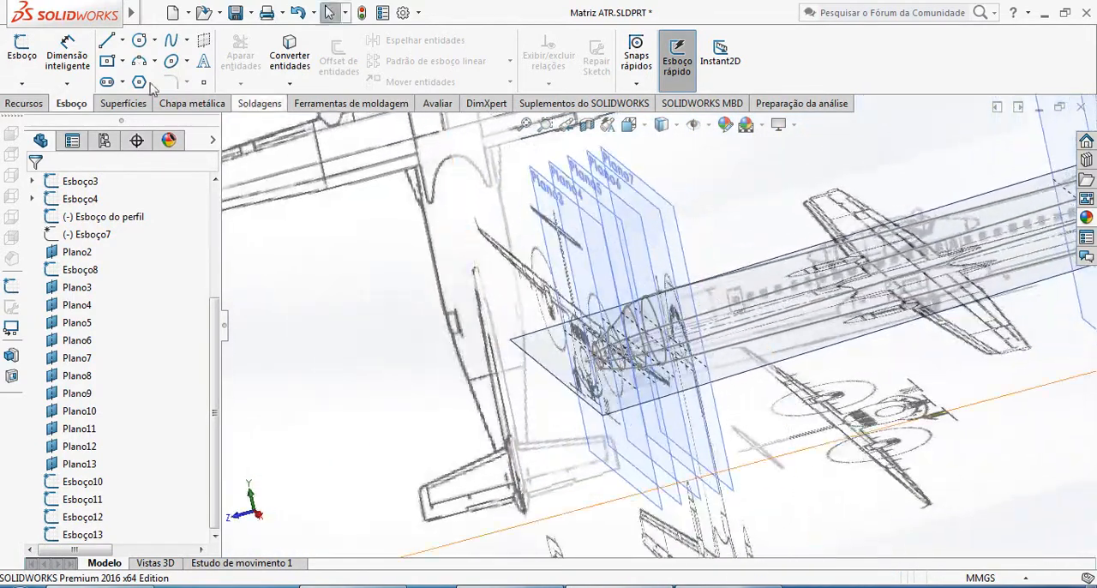
pyautogui.click(22, 52)
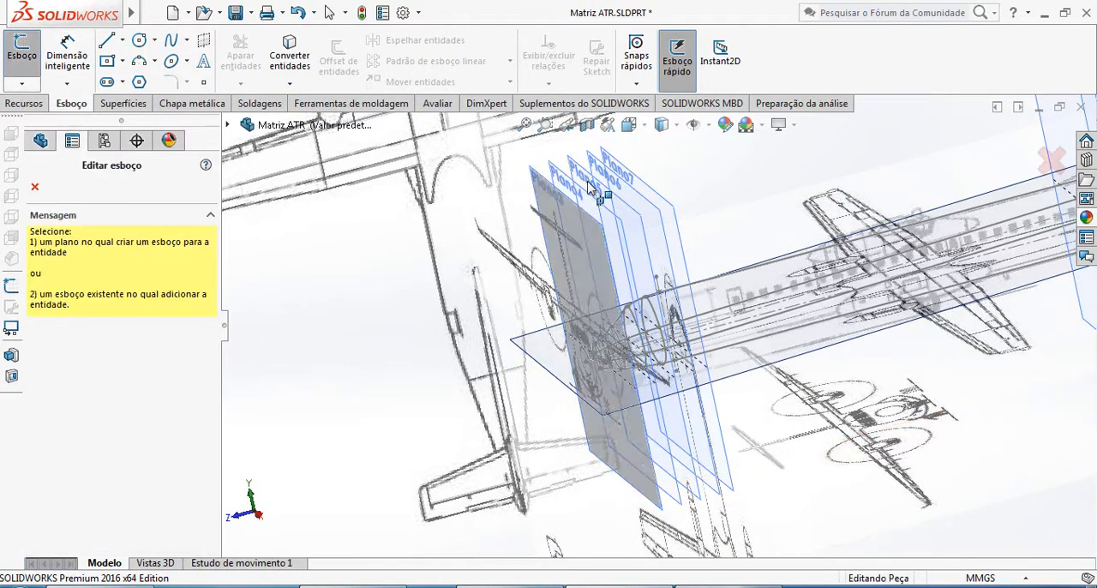
pyautogui.click(677, 229)
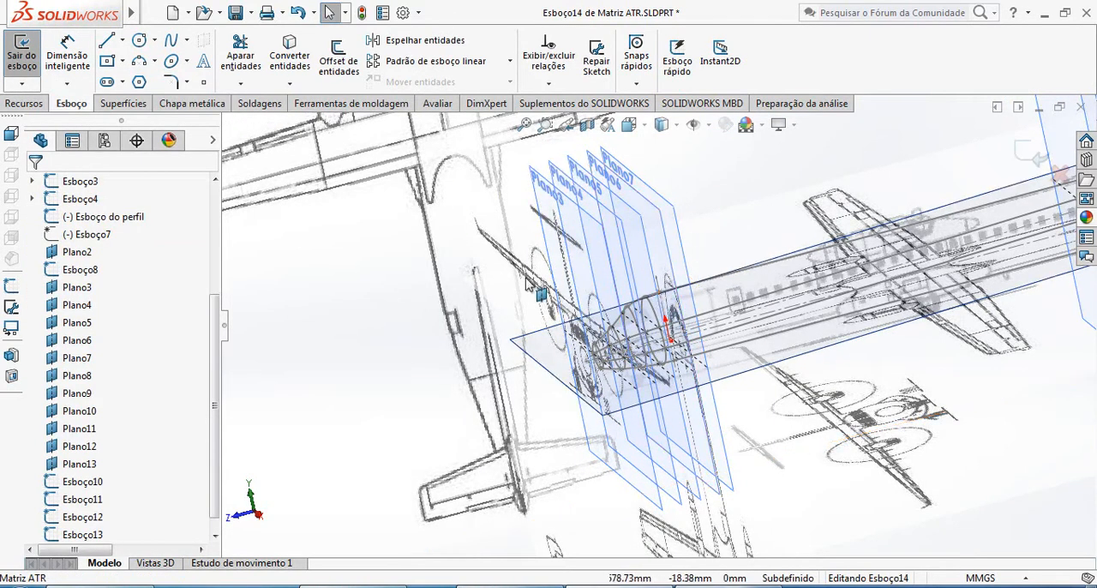
# - Sketch a closed four-point spline on Plano7 around the front-view fuselage, about 212 mm wide and 283 mm tall
pyautogui.hotkey('ctrl', '7')
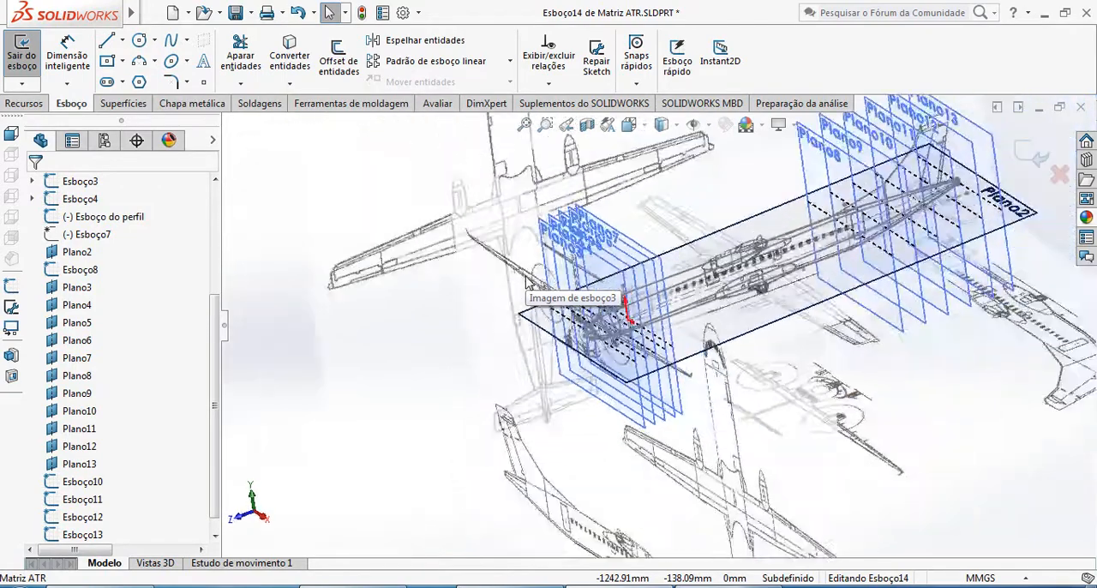
pyautogui.hotkey('ctrl', '8')
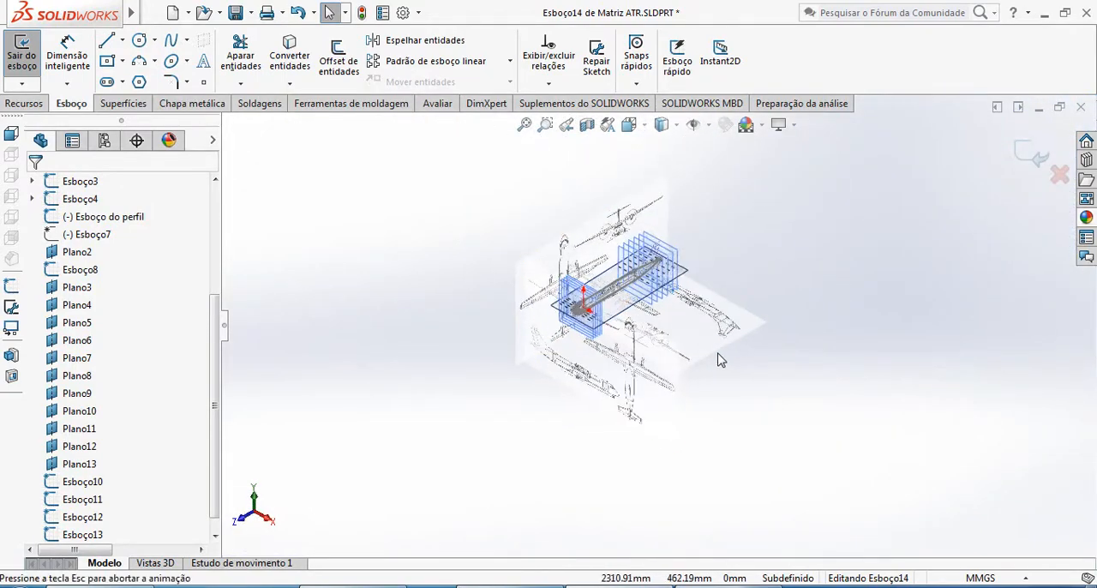
pyautogui.scroll(-10, 532, 343)
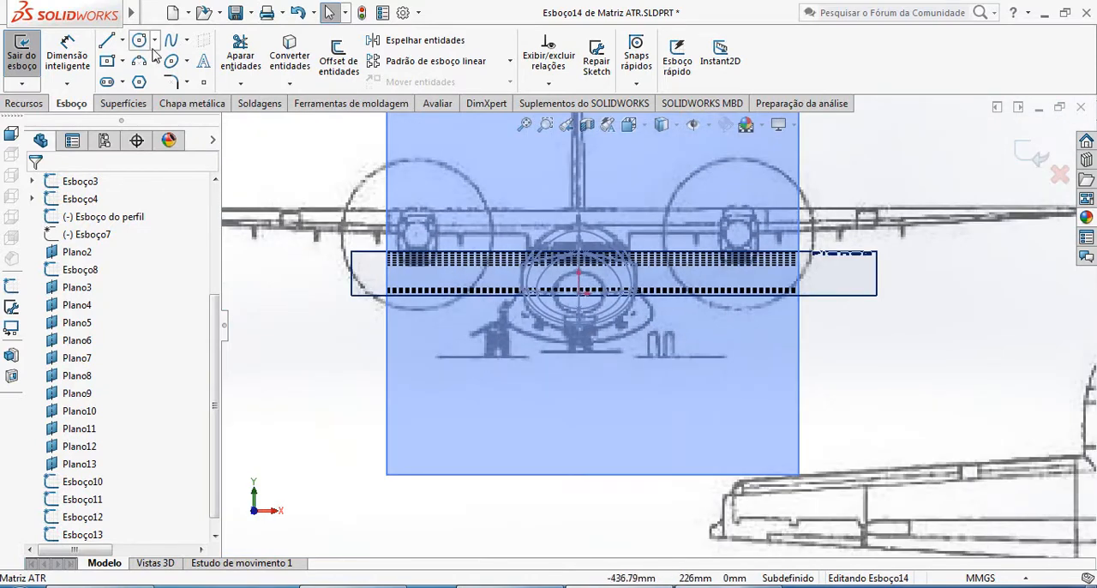
pyautogui.click(172, 40)
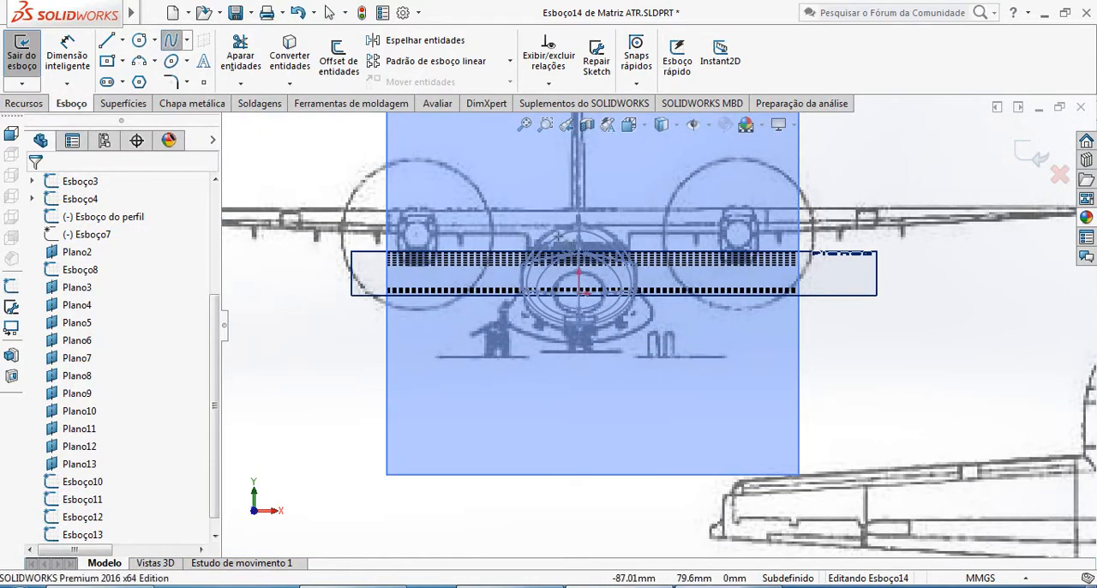
pyautogui.click(578, 161)
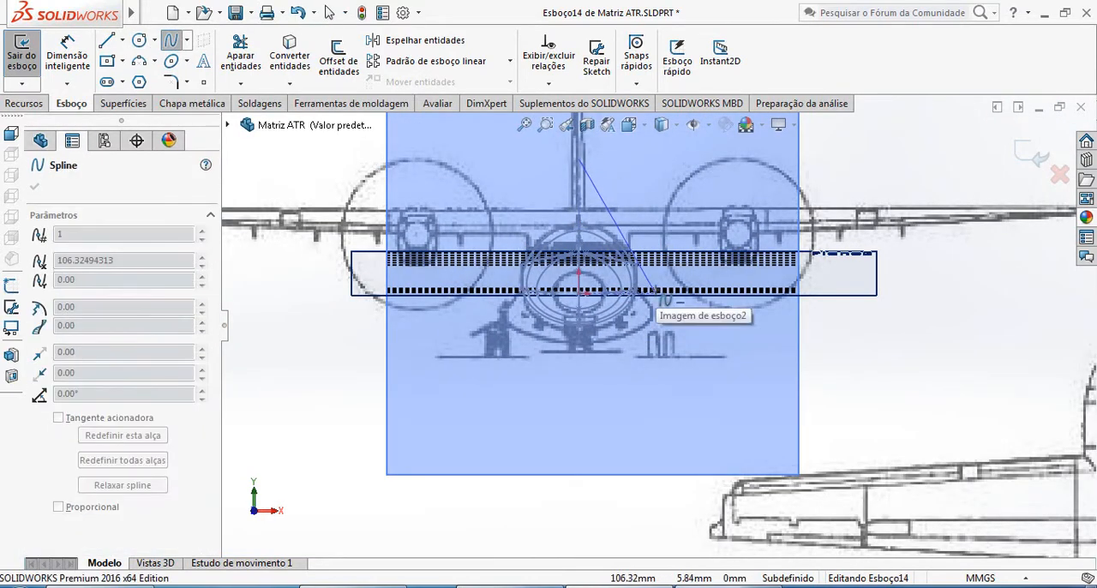
pyautogui.click(657, 293)
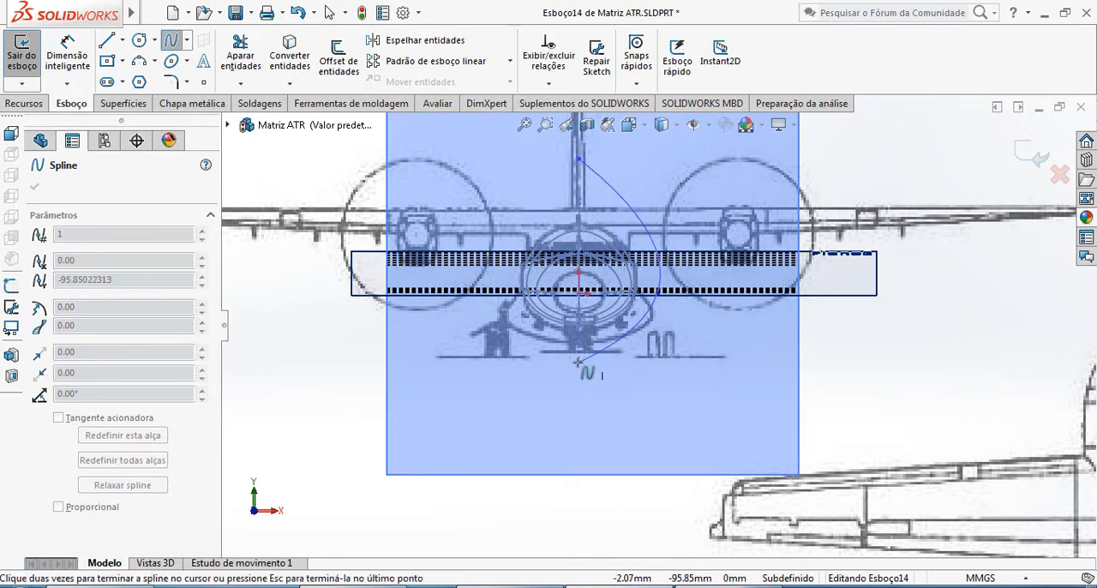
pyautogui.click(578, 362)
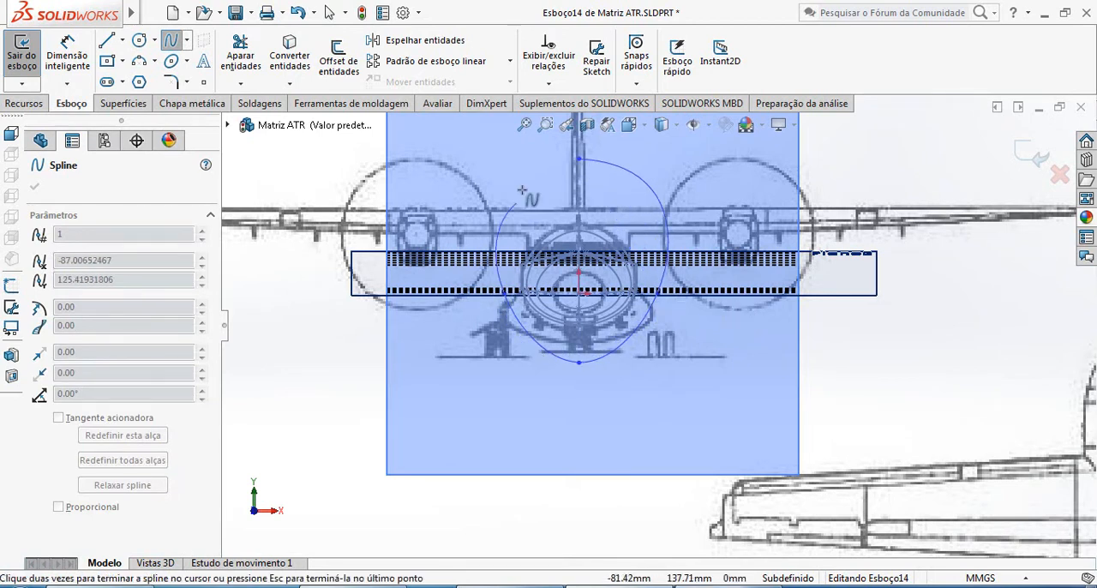
pyautogui.click(578, 159)
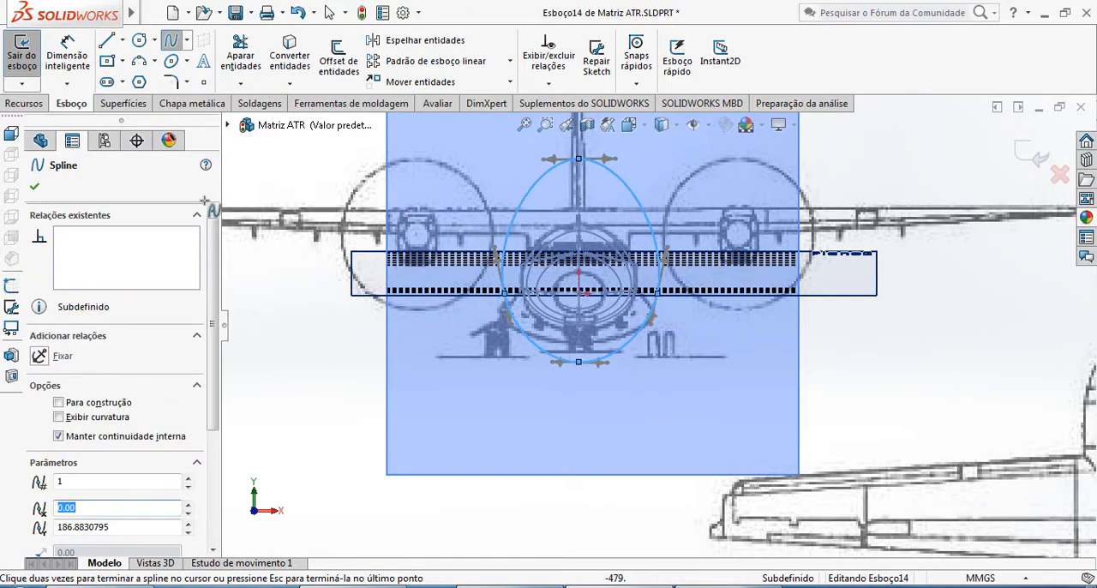
pyautogui.click(34, 189)
# - Make the Plano7 spline's top point coincident with the upper side-profile point of the fuselage in Esboço do perfil
pyautogui.scroll(3, 784, 343)
pyautogui.moveTo(783, 343); pyautogui.dragTo(516, 335, button='middle')
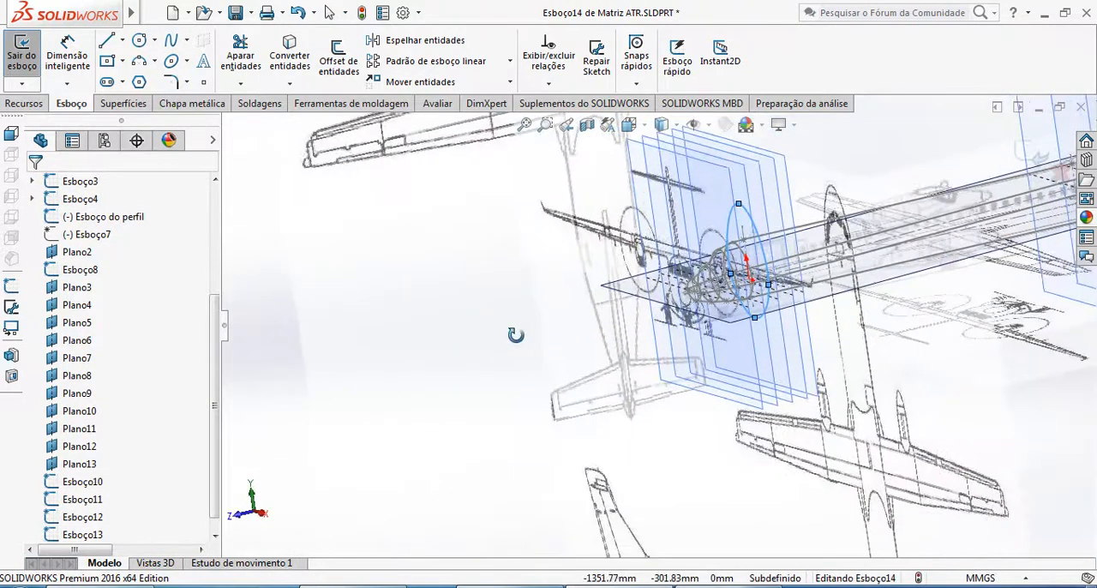
pyautogui.scroll(-4, 754, 206)
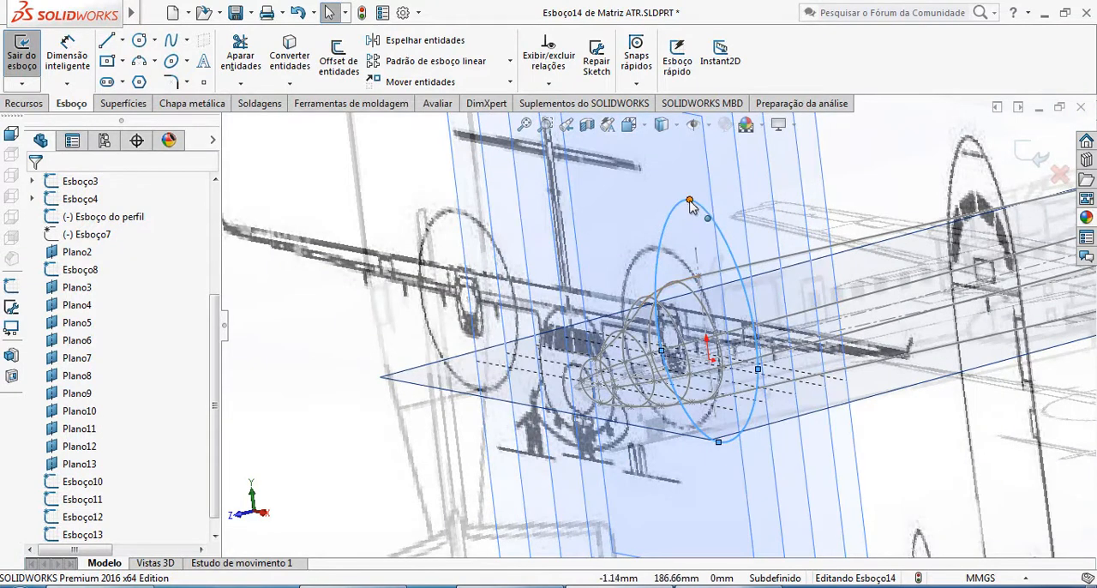
pyautogui.click(690, 202)
pyautogui.keyDown('ctrl'); pyautogui.click(698, 276); pyautogui.keyUp('ctrl')
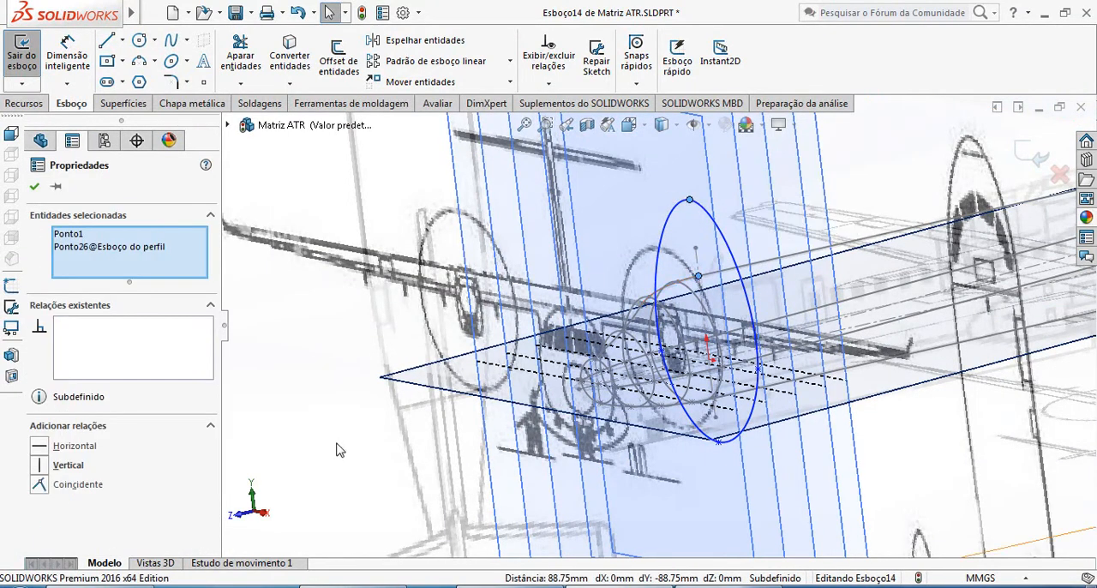
pyautogui.click(77, 484)
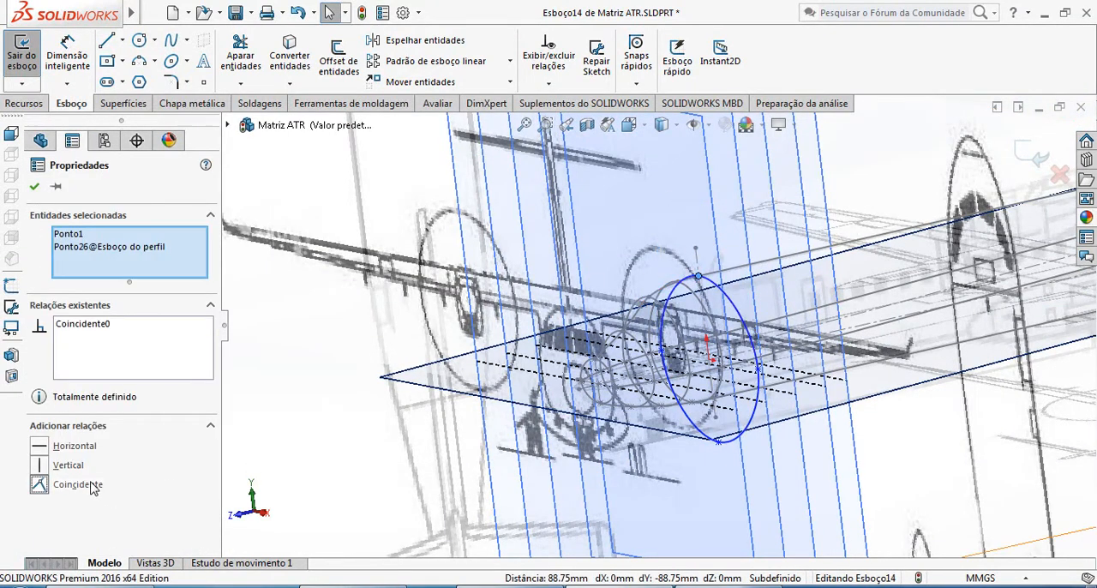
# - Make the Plano7 spline's right side point coincident with the nearby plan-view curve point of Esboço8
pyautogui.click(758, 370)
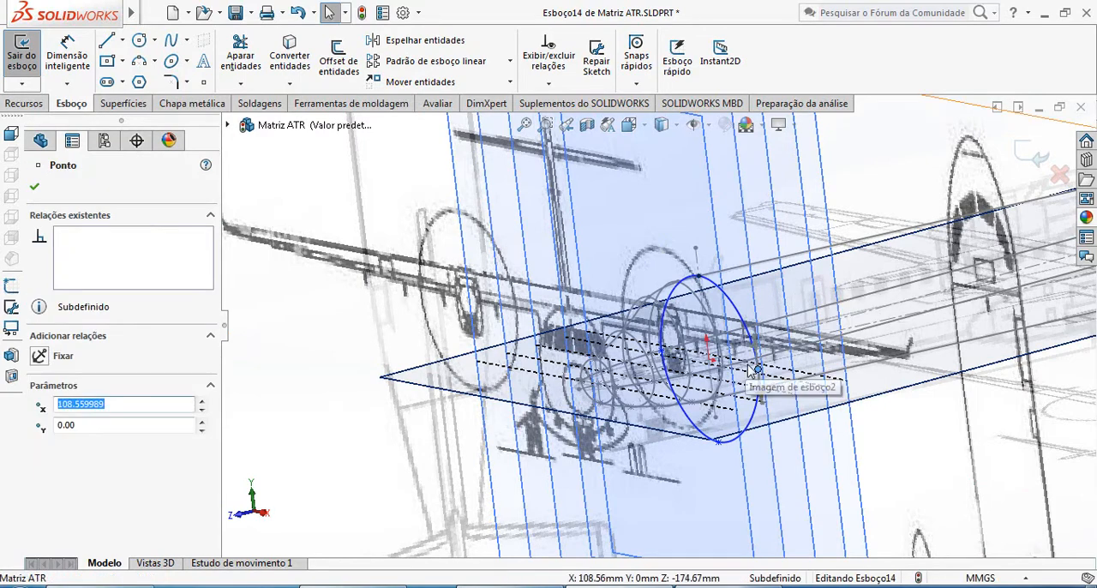
pyautogui.keyDown('ctrl'); pyautogui.click(744, 368); pyautogui.keyUp('ctrl')
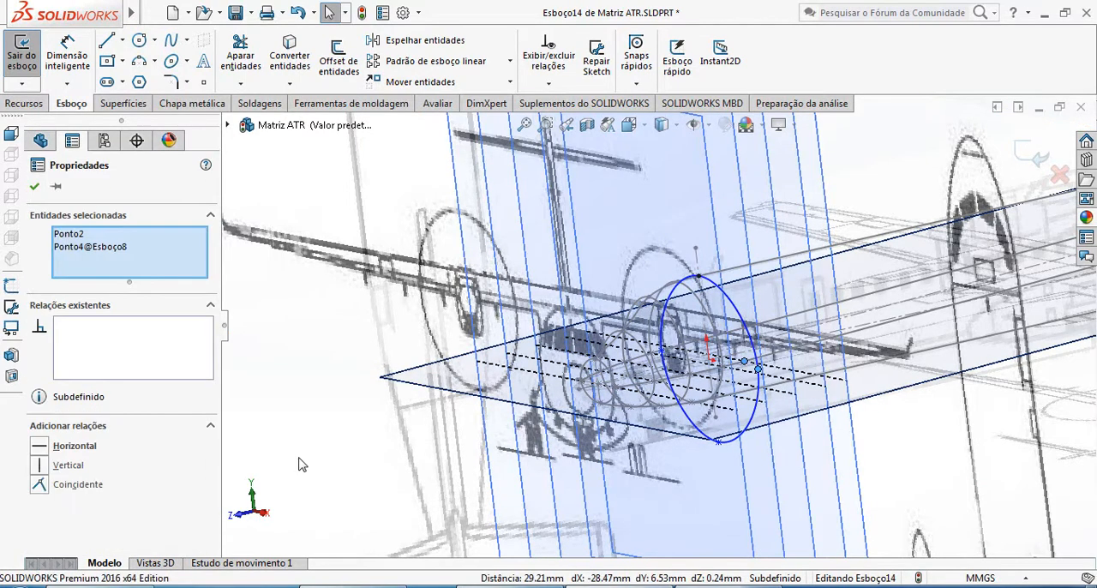
pyautogui.click(77, 484)
pyautogui.scroll(-2, 816, 433)
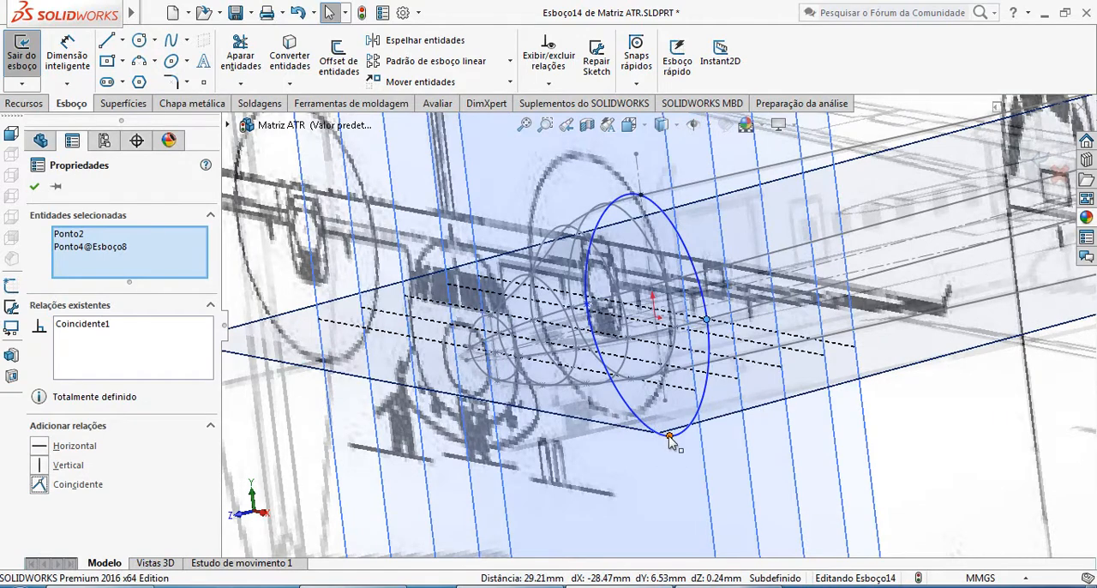
pyautogui.keyDown('ctrl'); pyautogui.click(663, 388); pyautogui.keyUp('ctrl')
pyautogui.keyDown('ctrl'); pyautogui.click(663, 376); pyautogui.keyUp('ctrl')
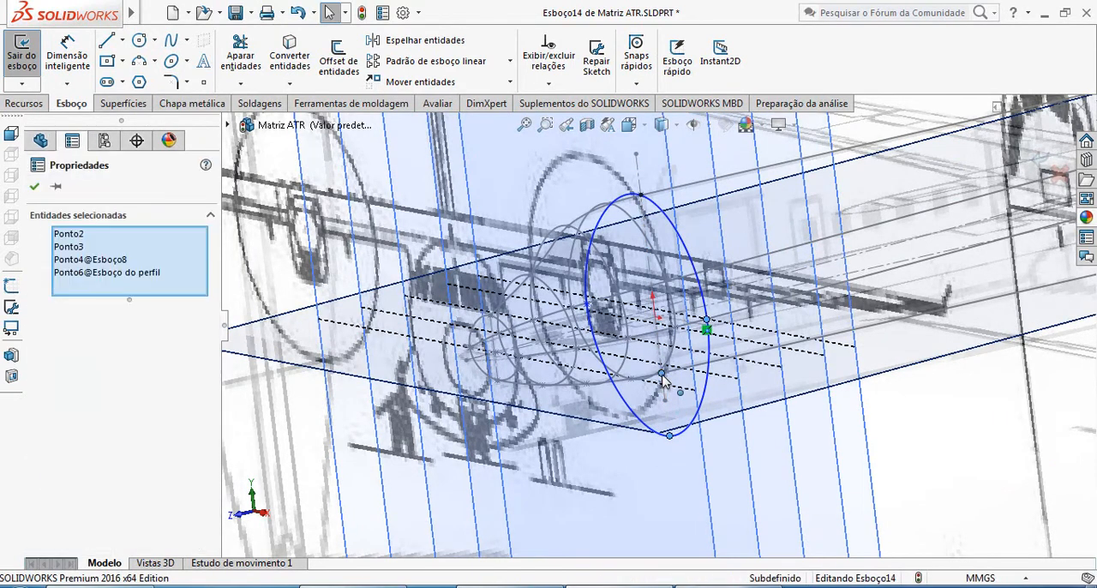
pyautogui.click(500, 497)
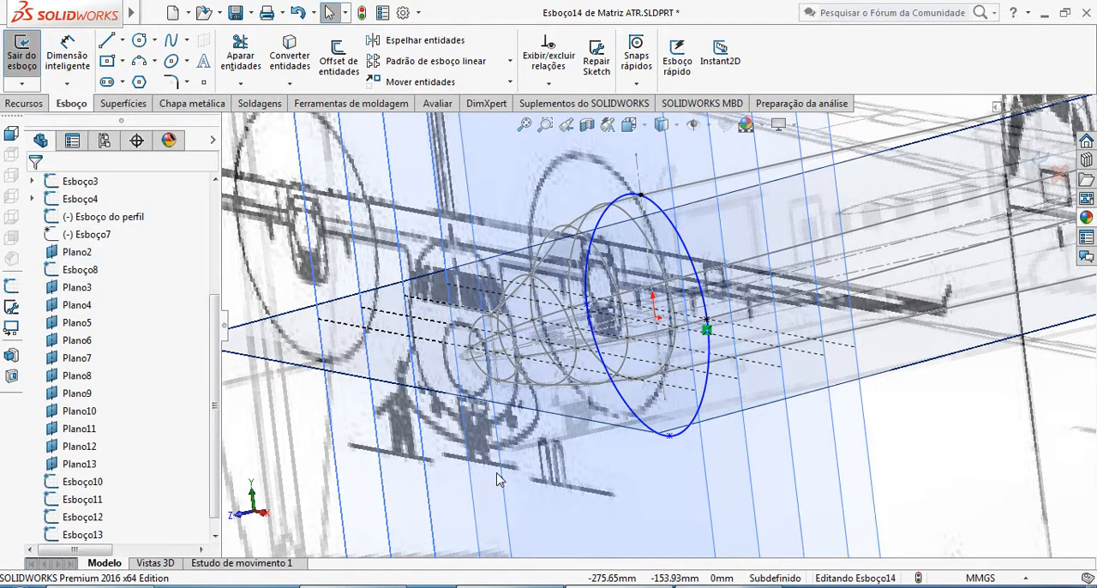
# - Make the Plano7 spline's bottom point coincident with the lower side-profile point of the fuselage in Esboço do perfil
pyautogui.scroll(-2, 675, 386)
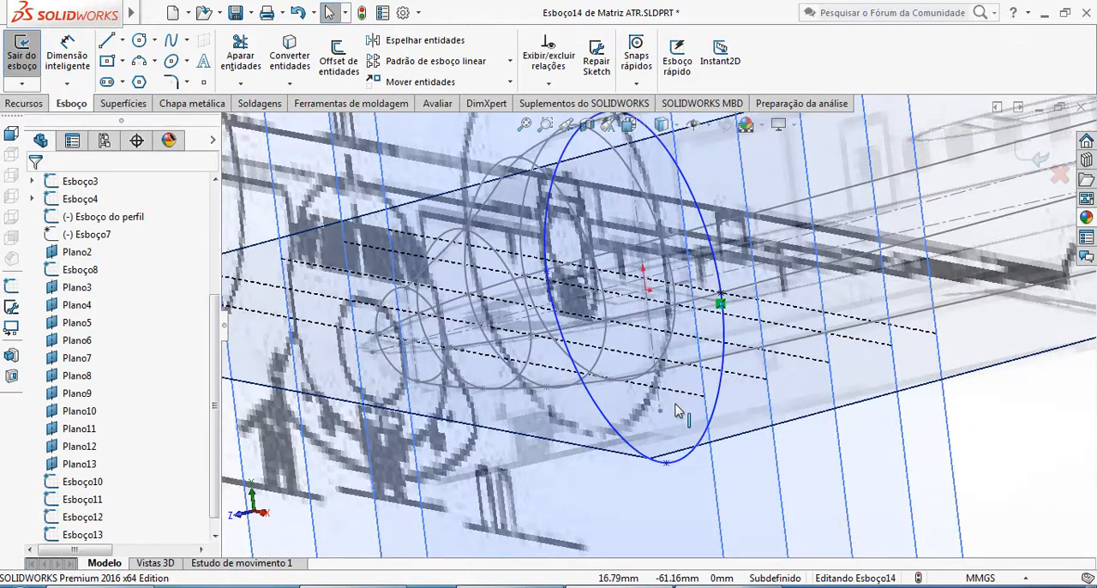
pyautogui.click(666, 463)
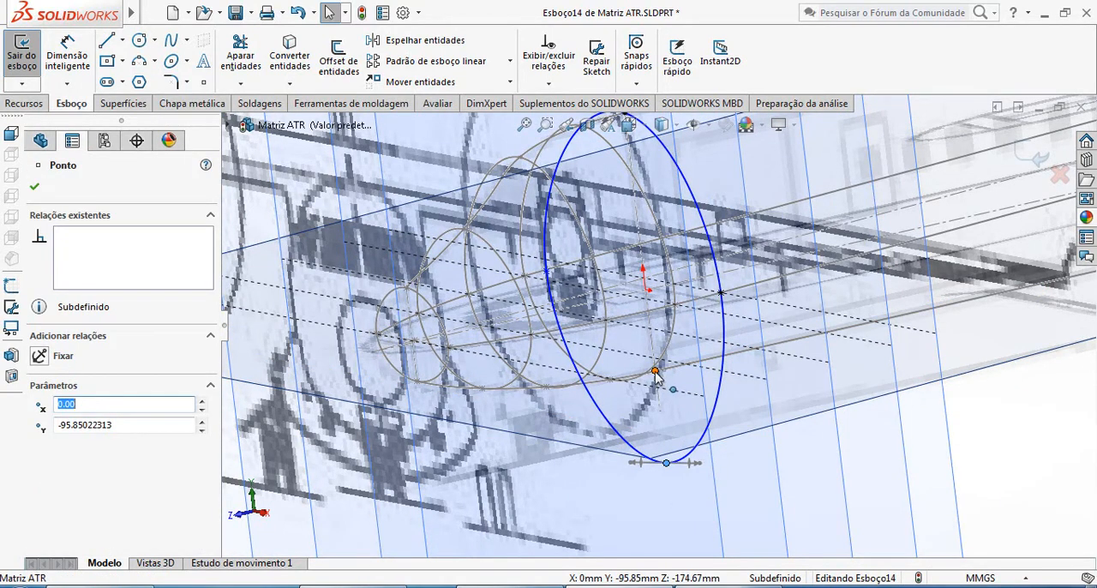
pyautogui.keyDown('ctrl'); pyautogui.click(655, 374); pyautogui.keyUp('ctrl')
pyautogui.click(77, 484)
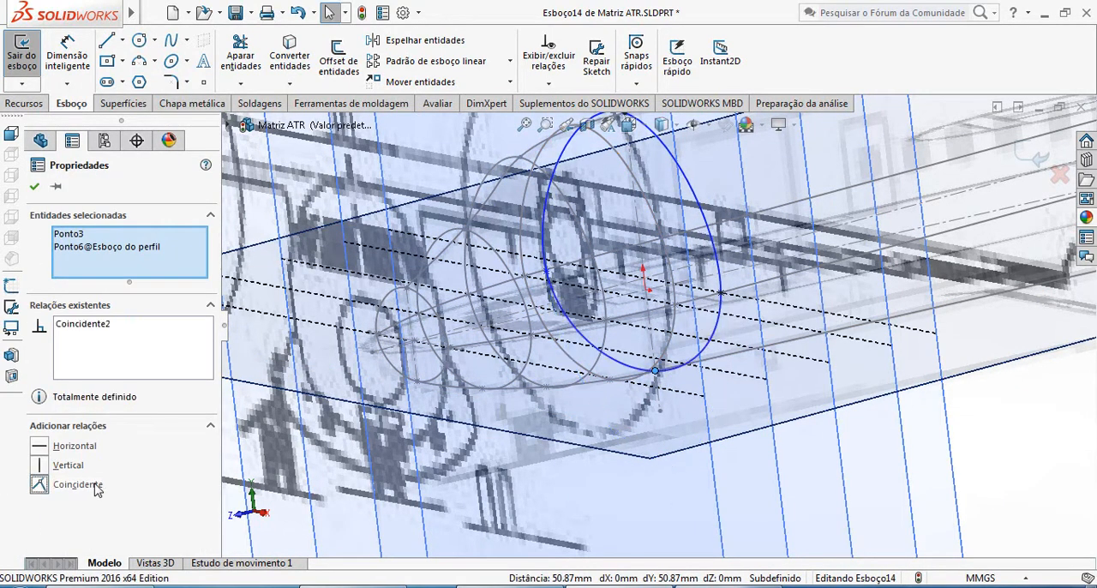
# - Add a Coincident relation between the Plano7 spline's left side point and the left point of the previous section, Esboço13
pyautogui.moveTo(645, 314)
pyautogui.mouseDown(button='middle')
pyautogui.moveTo(640, 303)
pyautogui.moveTo(657, 302)
pyautogui.mouseUp(button='middle')
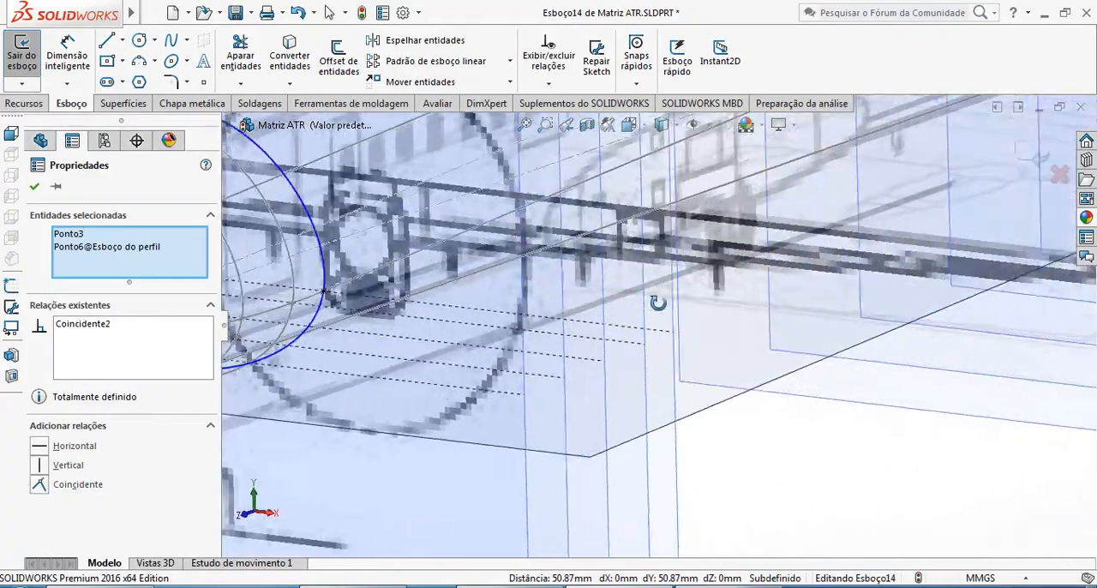
pyautogui.scroll(6, 626, 313)
pyautogui.moveTo(534, 330)
pyautogui.mouseDown(button='middle')
pyautogui.moveTo(551, 320)
pyautogui.moveTo(522, 330)
pyautogui.moveTo(501, 366)
pyautogui.moveTo(514, 410)
pyautogui.moveTo(551, 439)
pyautogui.mouseUp(button='middle')
pyautogui.scroll(-6, 521, 330)
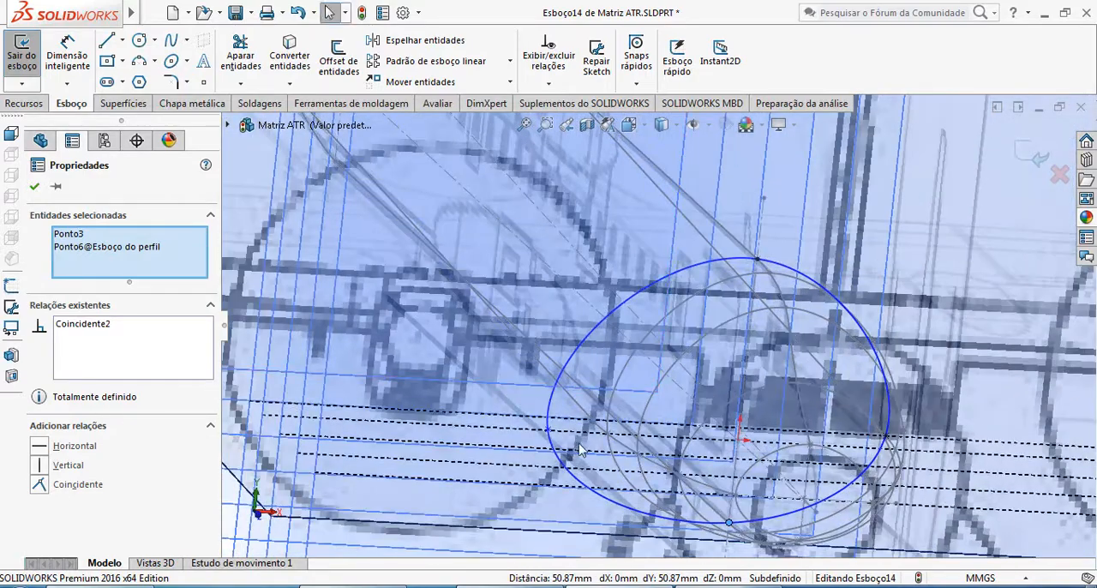
pyautogui.click(548, 431)
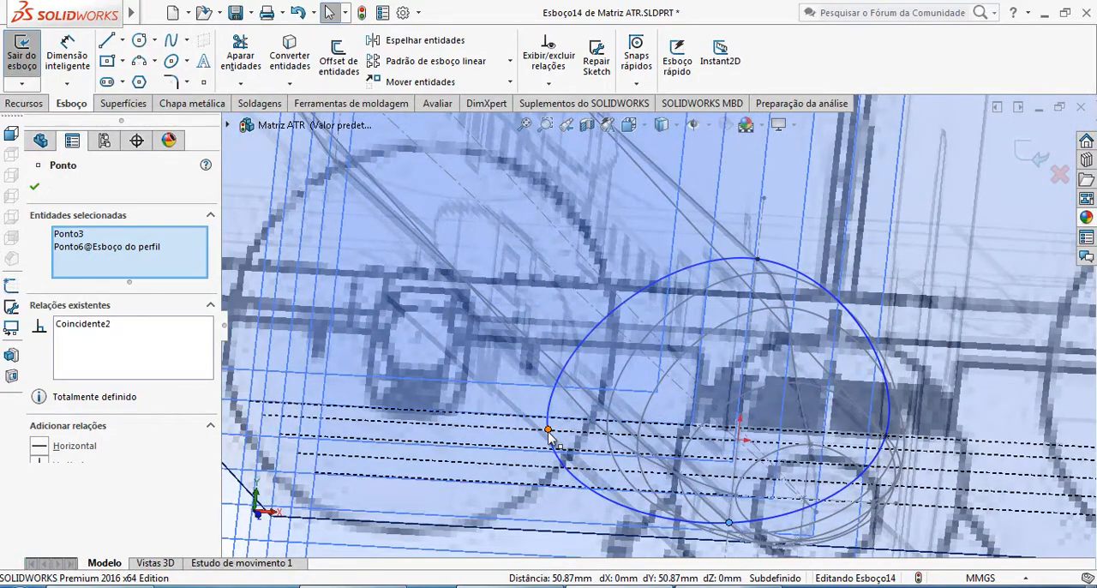
pyautogui.keyDown('ctrl'); pyautogui.click(606, 436); pyautogui.keyUp('ctrl')
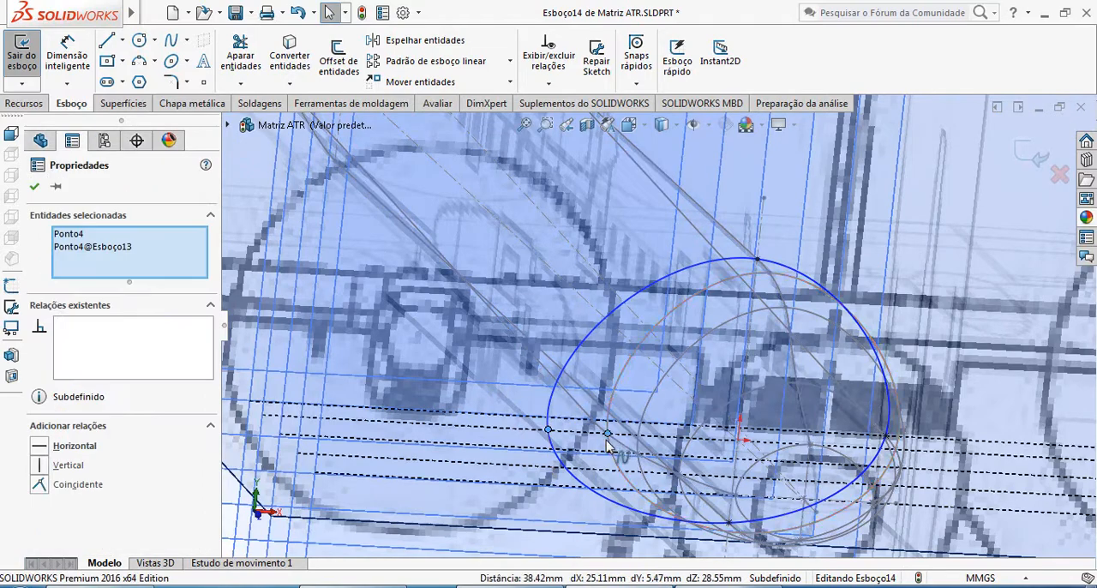
pyautogui.click(77, 484)
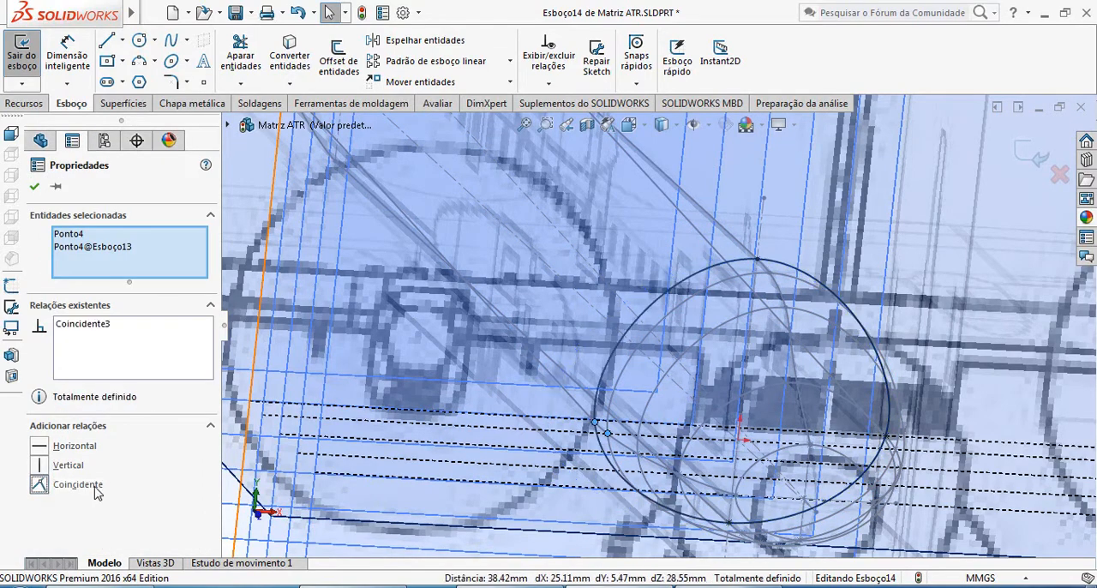
pyautogui.click(34, 190)
# - Check the Plano7 section against the front-view blueprint and exit the sketch
pyautogui.hotkey('ctrl', '8')
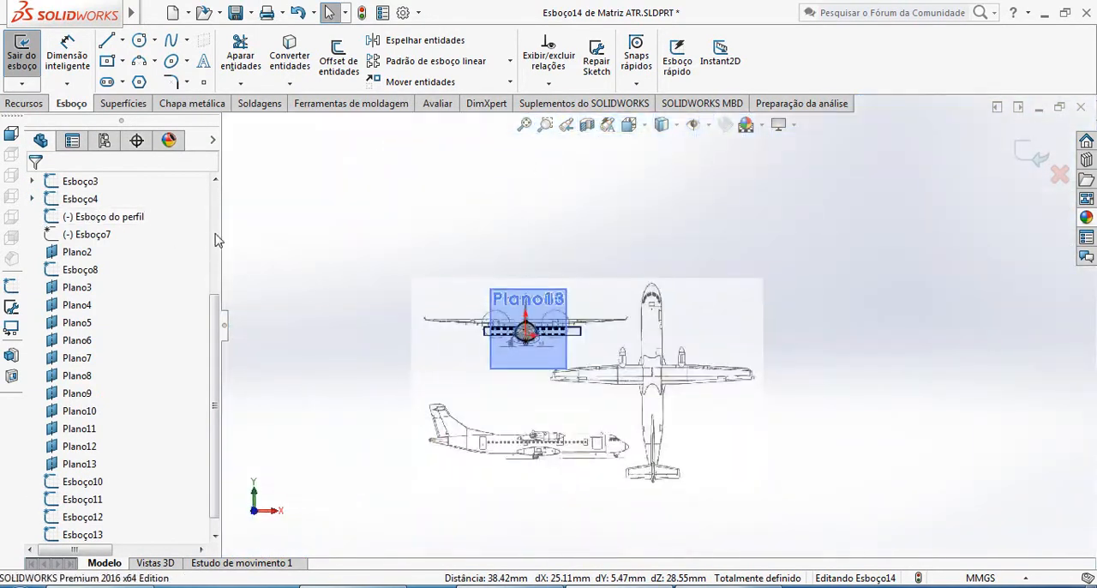
pyautogui.scroll(-7, 551, 350)
pyautogui.scroll(-4, 641, 308)
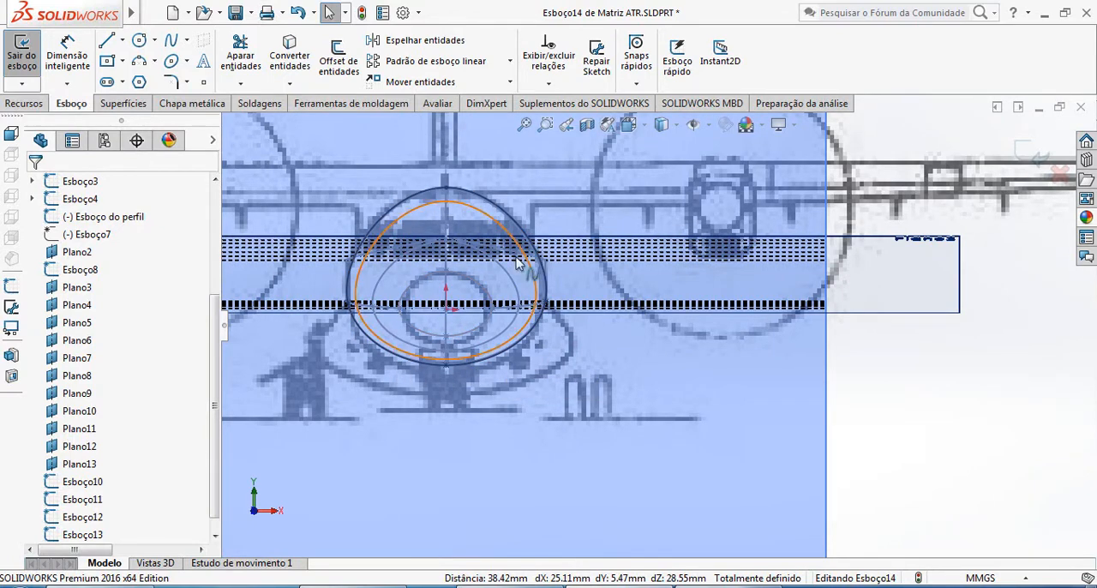
pyautogui.scroll(3, 516, 264)
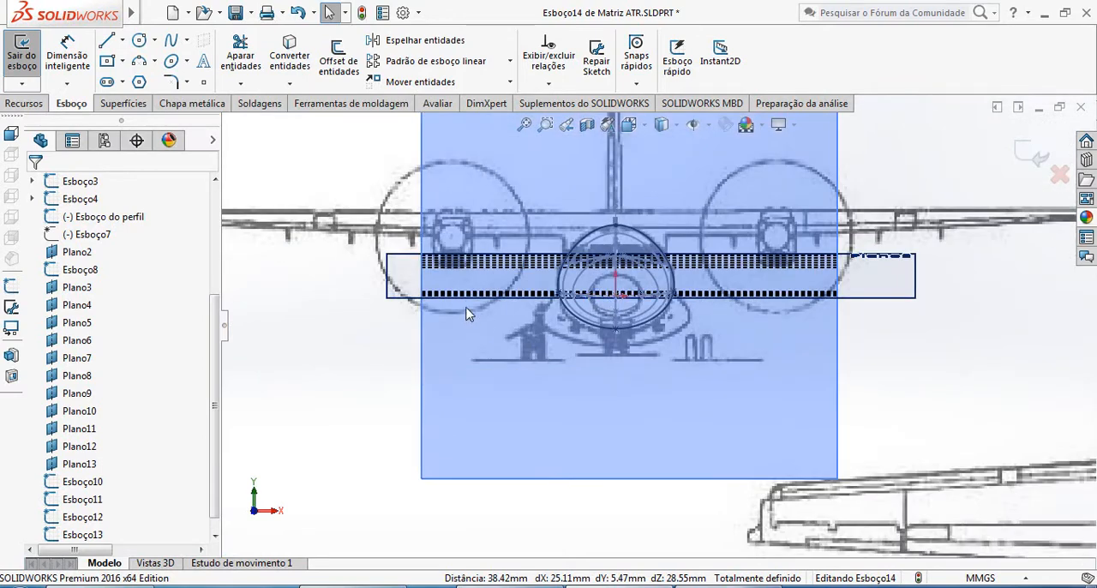
pyautogui.scroll(2, 709, 238)
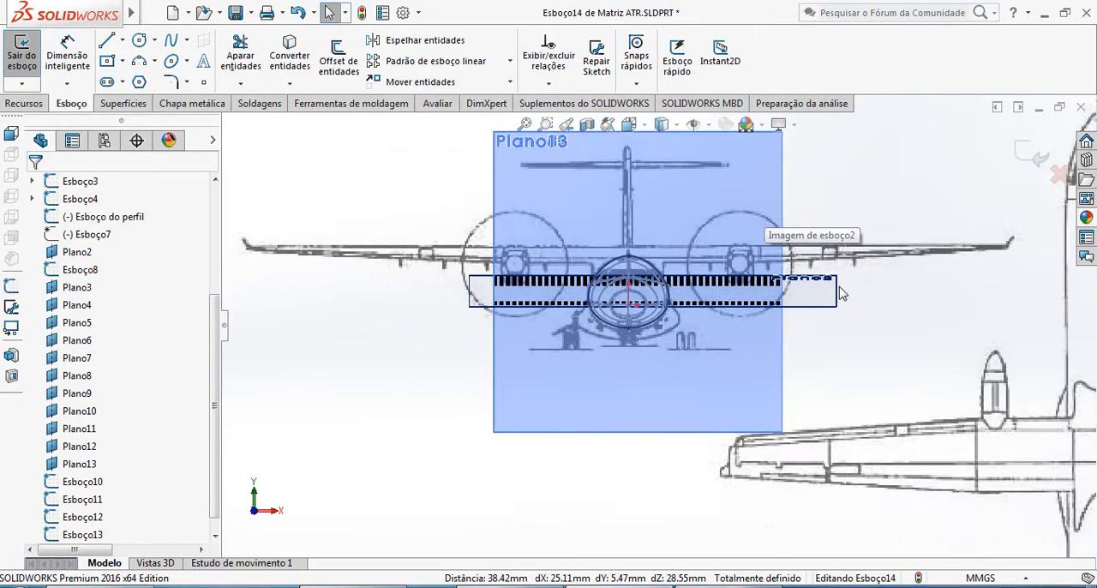
pyautogui.click(1040, 164)
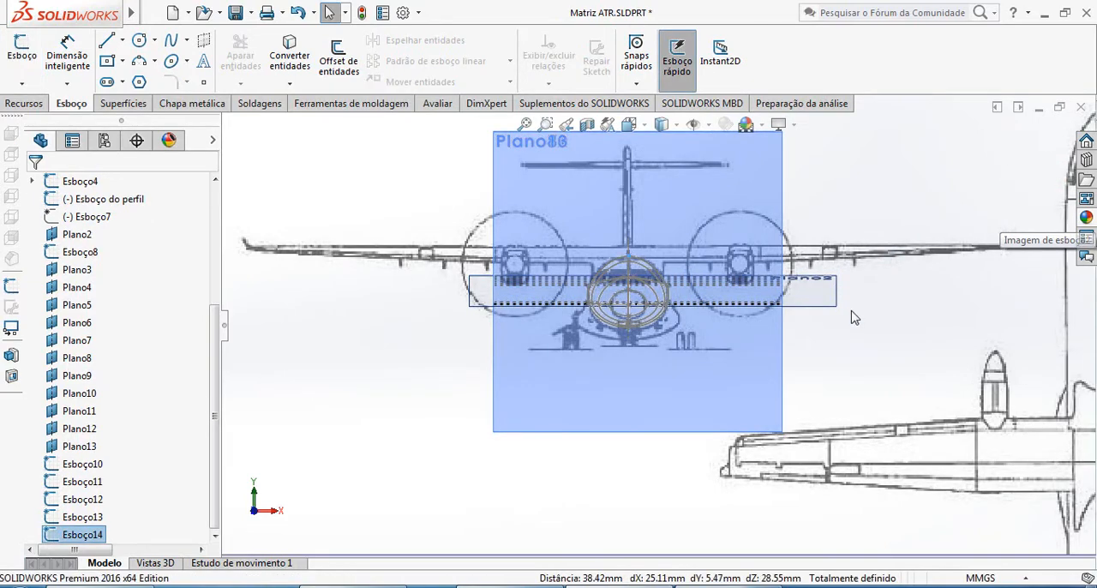
# - Start a new section sketch on Plano8, the first reference plane of the tail group
pyautogui.scroll(2, 811, 326)
pyautogui.moveTo(811, 325); pyautogui.dragTo(749, 348, button='middle')
pyautogui.scroll(3, 754, 347)
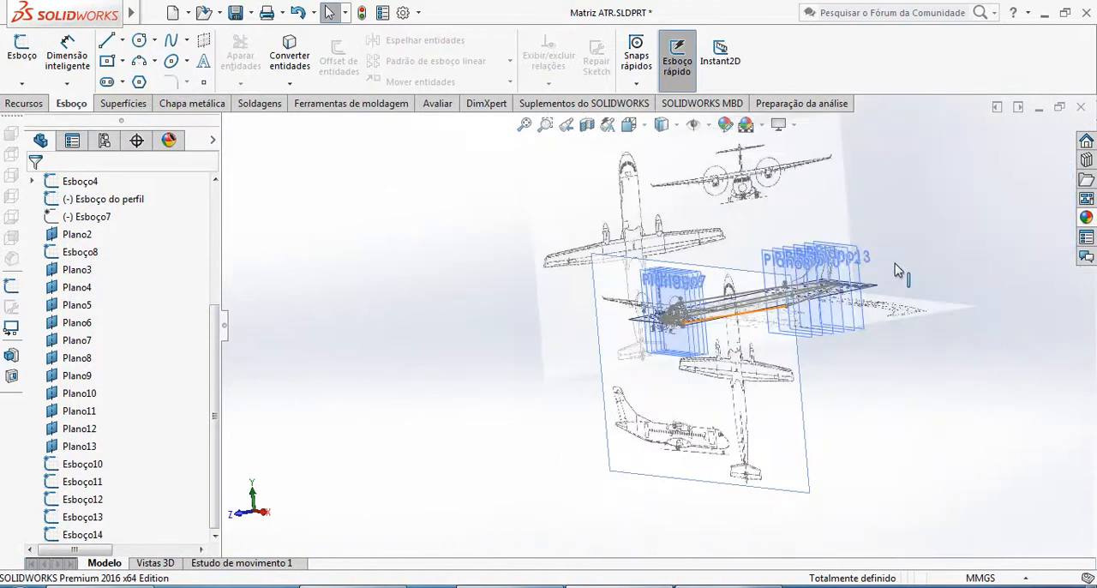
pyautogui.scroll(-3, 895, 265)
pyautogui.click(21, 53)
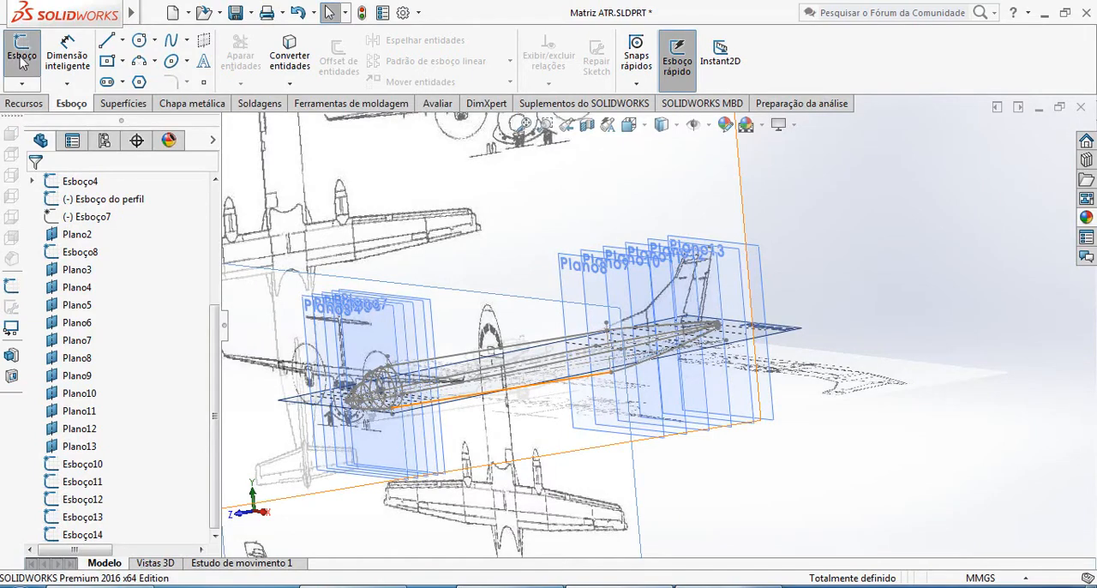
pyautogui.click(564, 259)
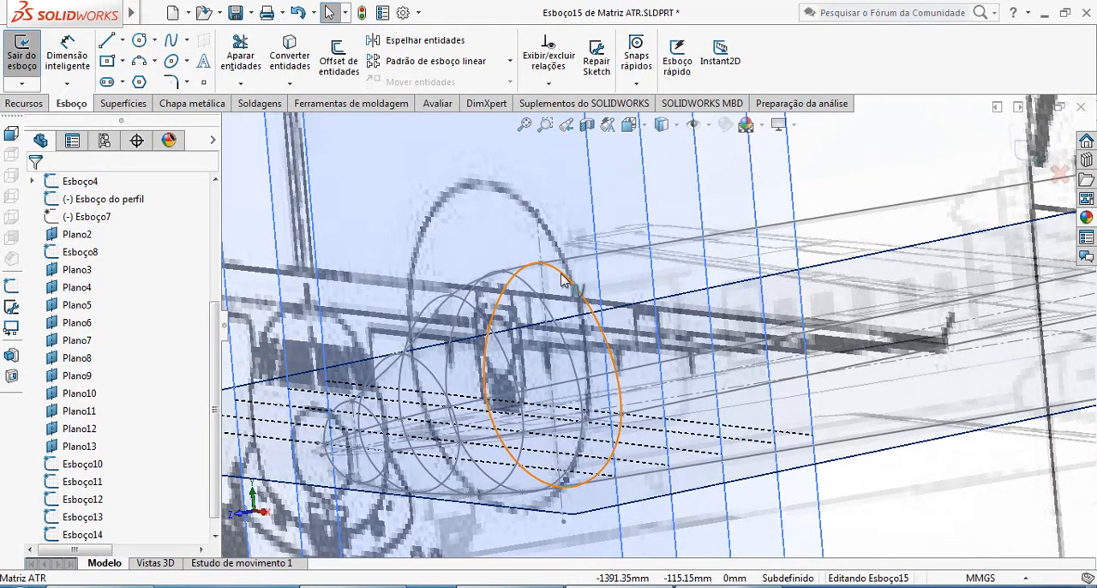
# - Convert the Plano7 section spline, Spline1 of Esboço14, into the Plano8 section sketch
pyautogui.click(290, 83)
pyautogui.click(332, 101)
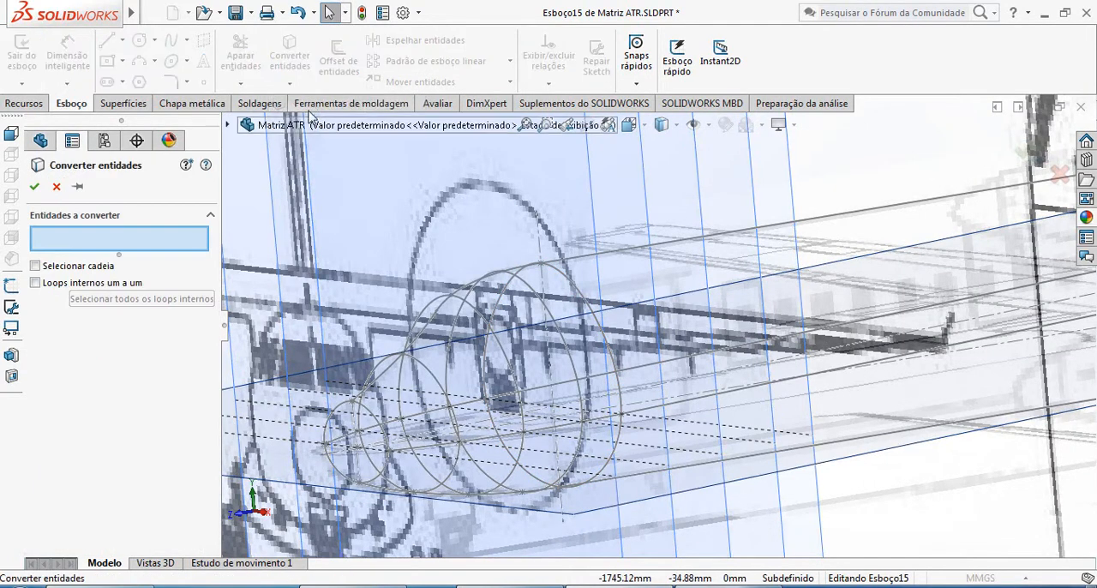
pyautogui.click(564, 278)
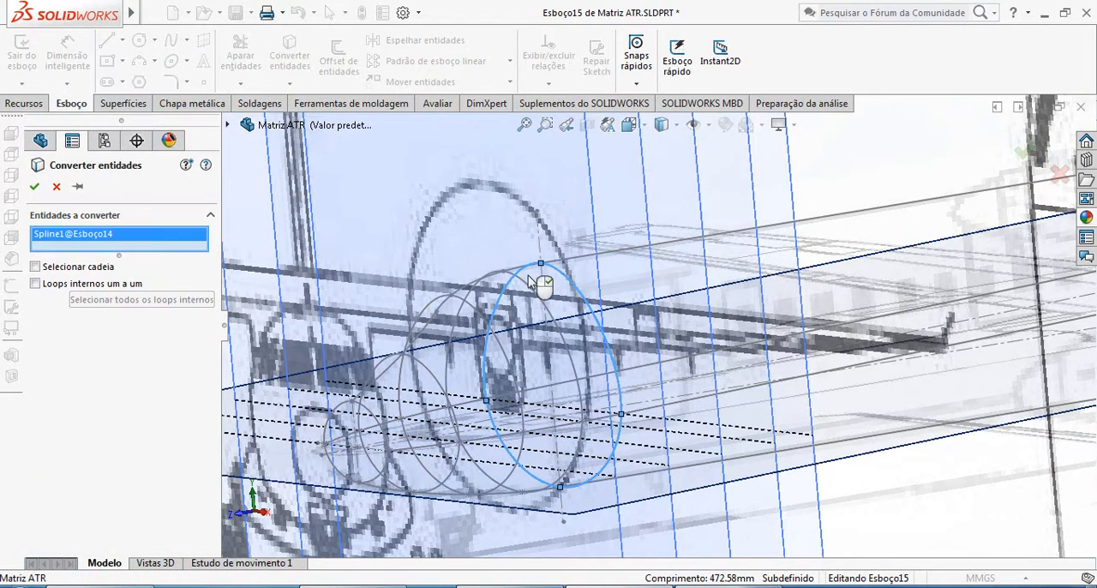
pyautogui.click(35, 188)
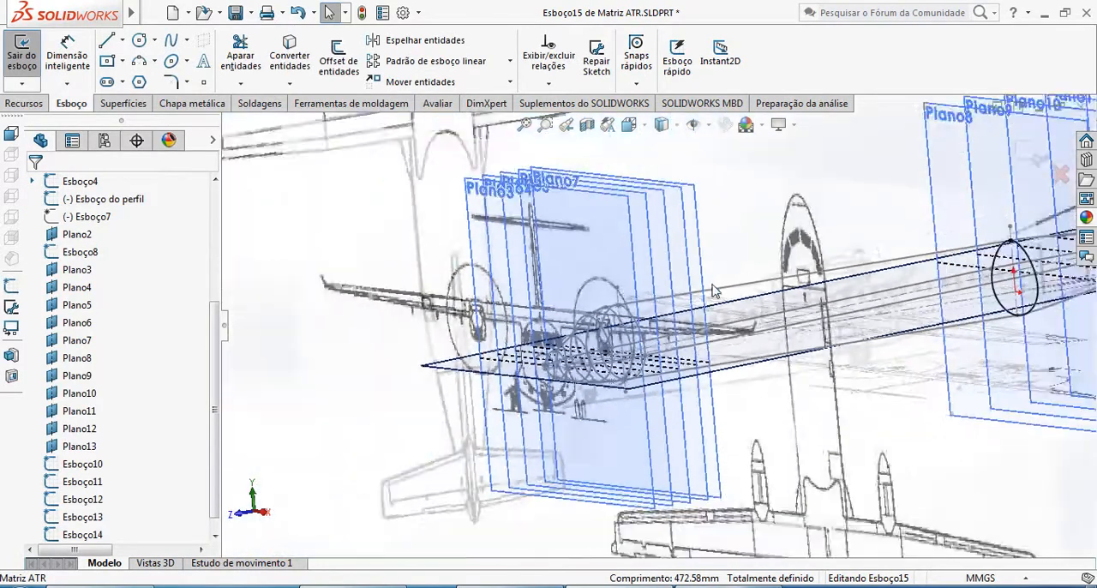
# - Examine how the converted section on Plano8 fits the fuselage profile curves and the blueprint toward the tail
pyautogui.scroll(-3, 767, 347)
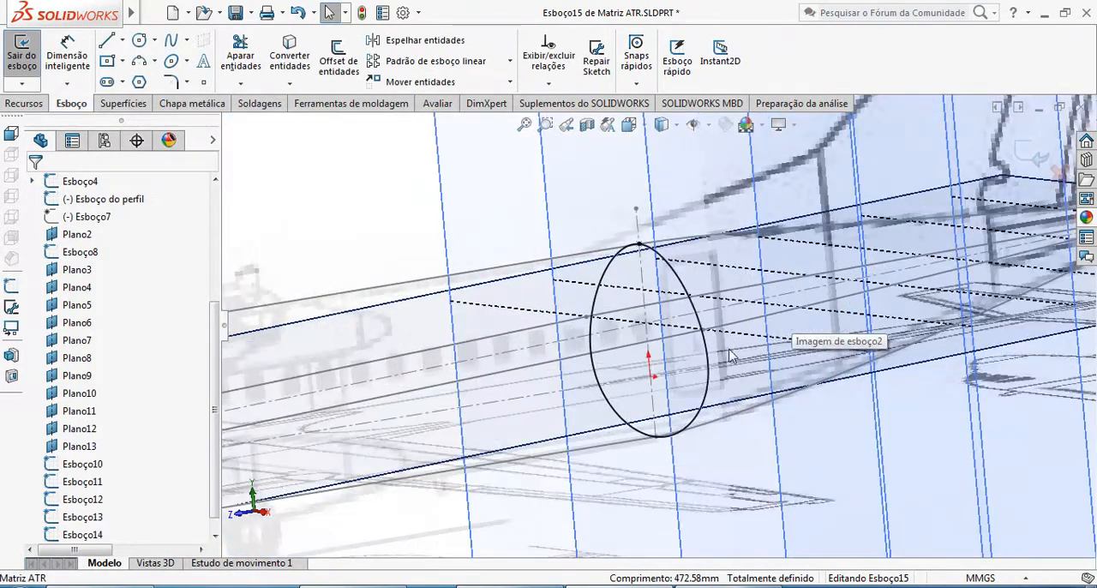
pyautogui.scroll(-1, 721, 359)
pyautogui.moveTo(687, 346); pyautogui.dragTo(698, 343, button='middle')
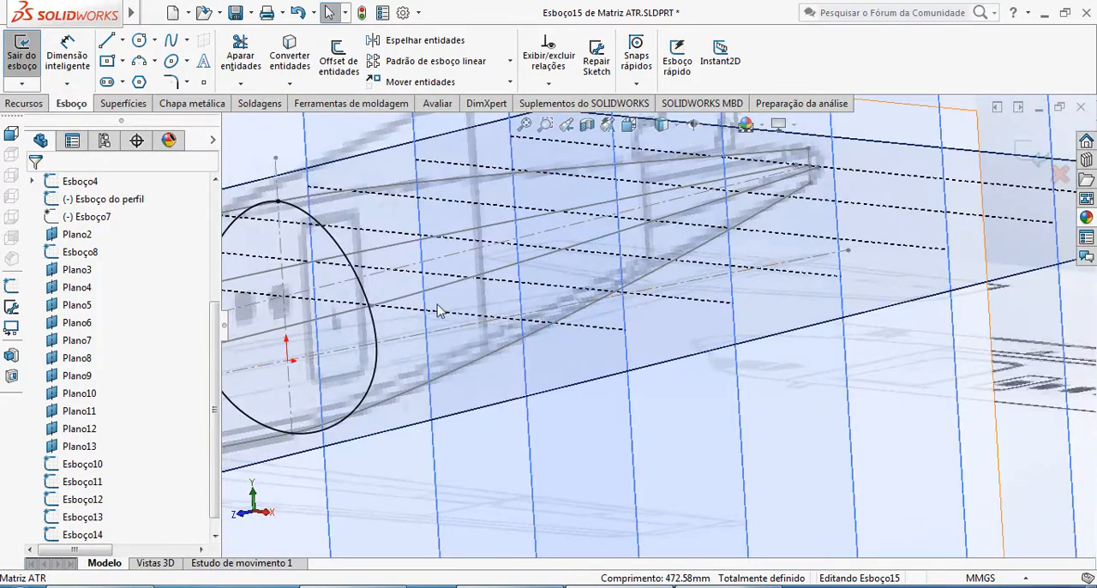
pyautogui.scroll(-5, 437, 310)
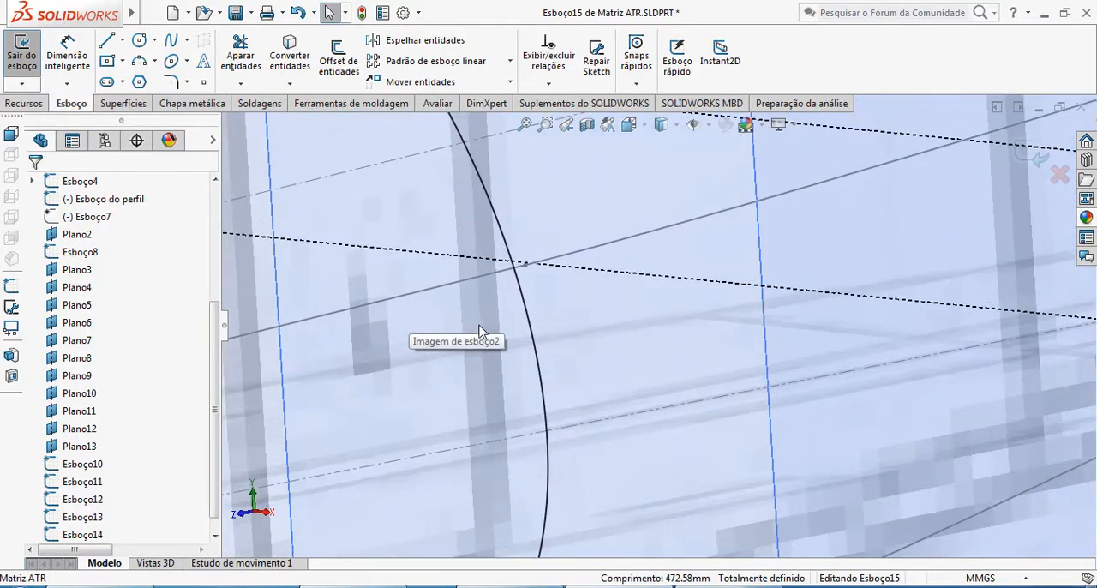
pyautogui.scroll(6, 480, 331)
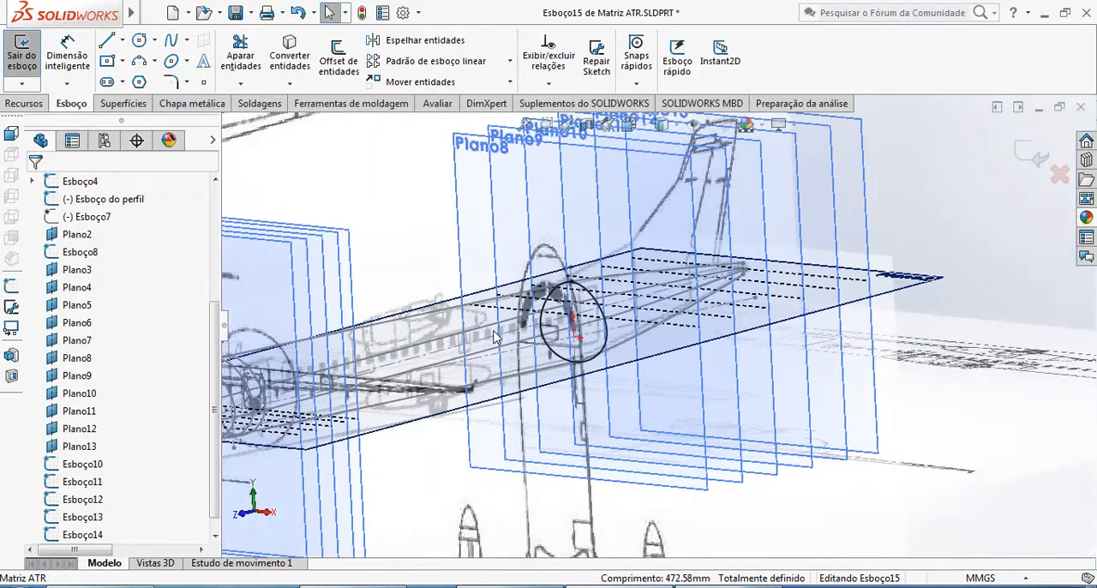
pyautogui.scroll(-4, 553, 322)
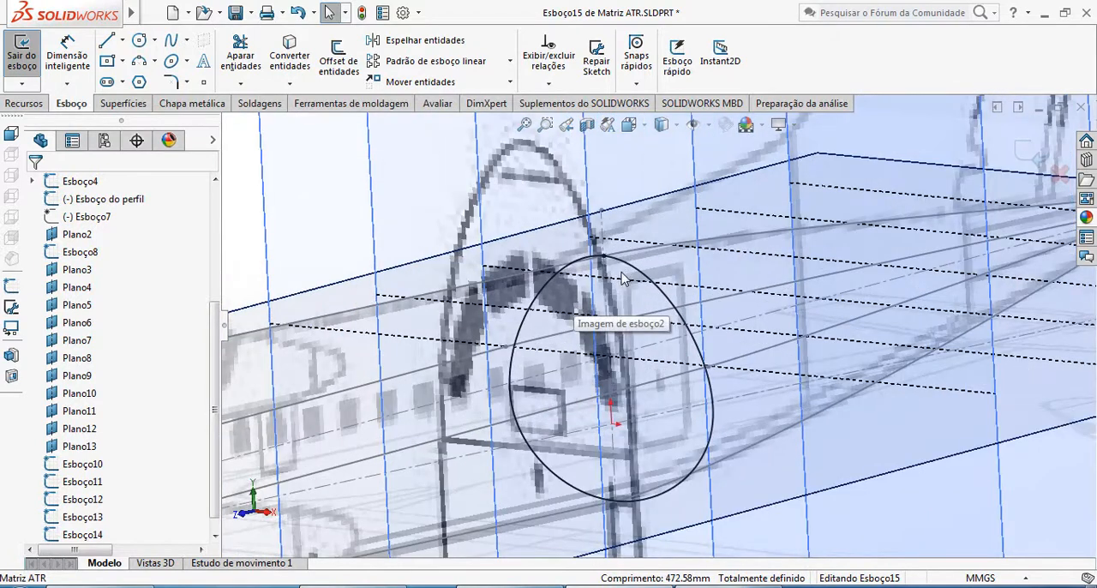
pyautogui.scroll(-2, 624, 279)
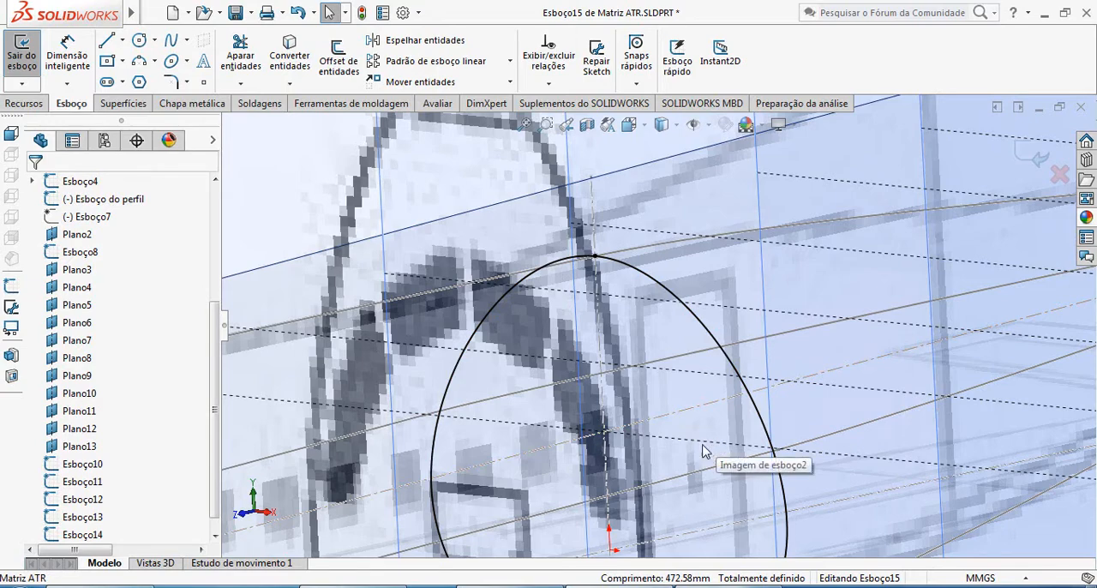
pyautogui.scroll(6, 702, 452)
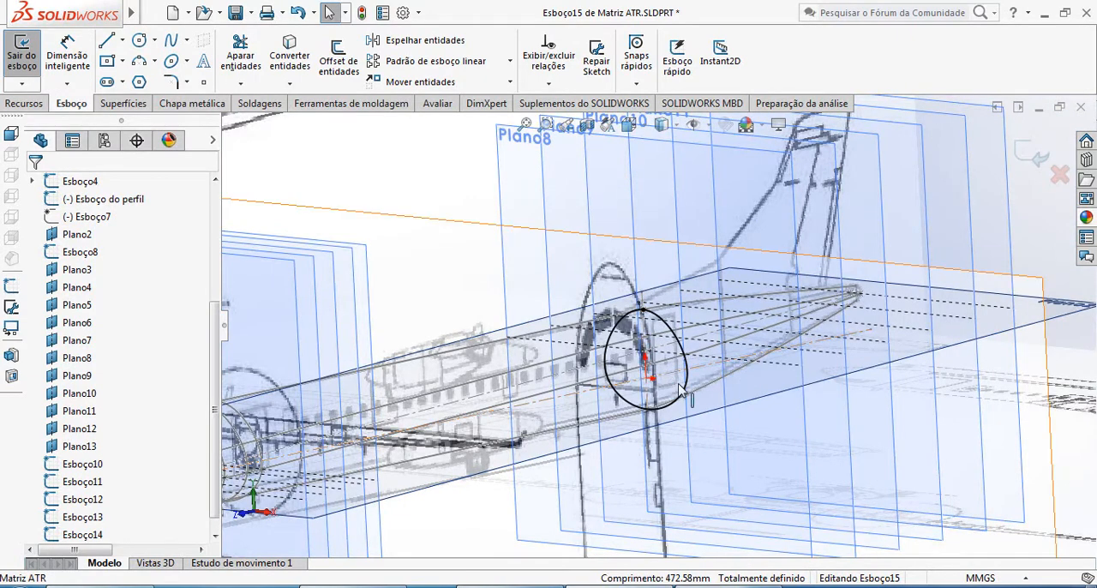
pyautogui.scroll(-8, 665, 377)
pyautogui.scroll(8, 691, 346)
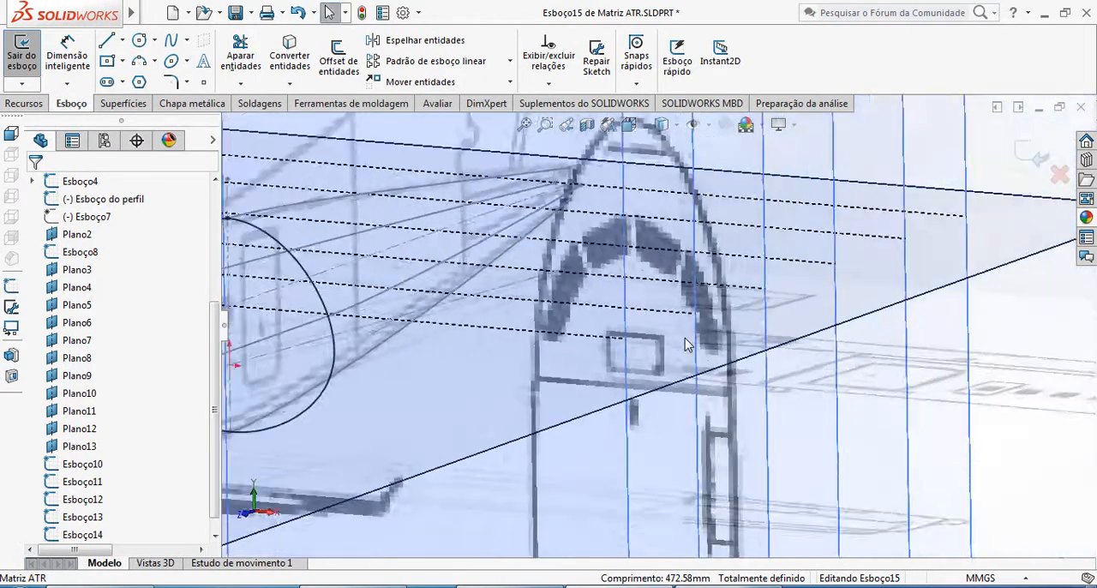
pyautogui.scroll(-3, 550, 319)
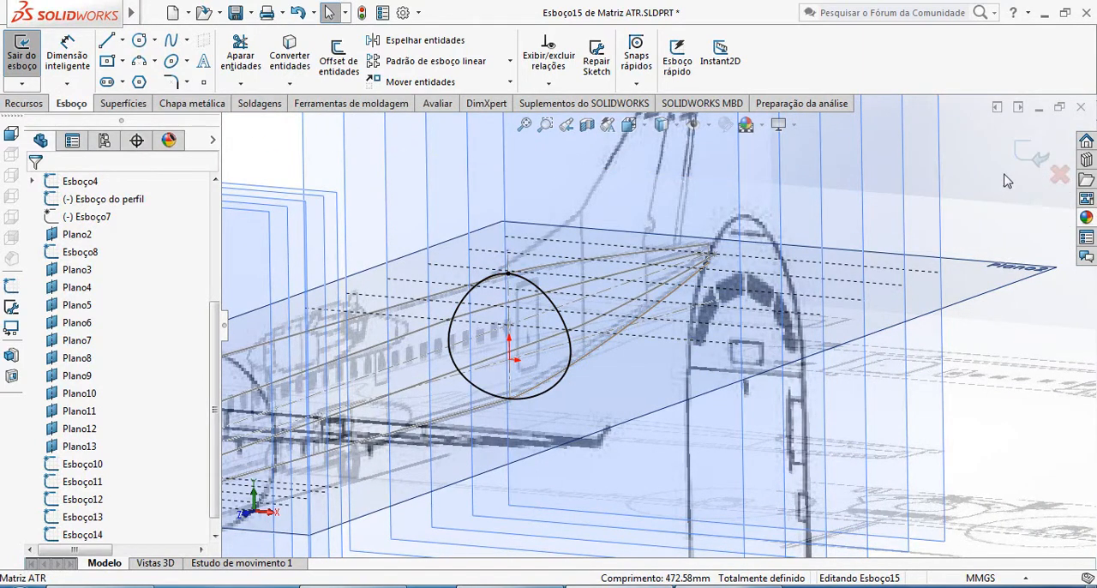
# - Delete the converted spline from the Plano8 sketch and view the sketch plane face-on
pyautogui.click(564, 368)
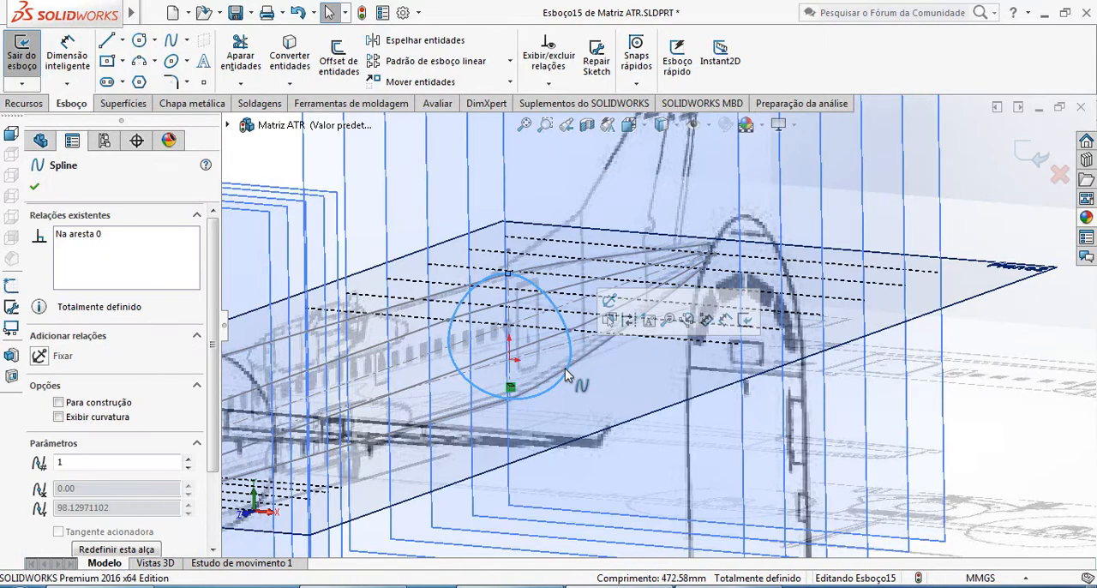
pyautogui.press('Delete')
pyautogui.hotkey('ctrl', '8')
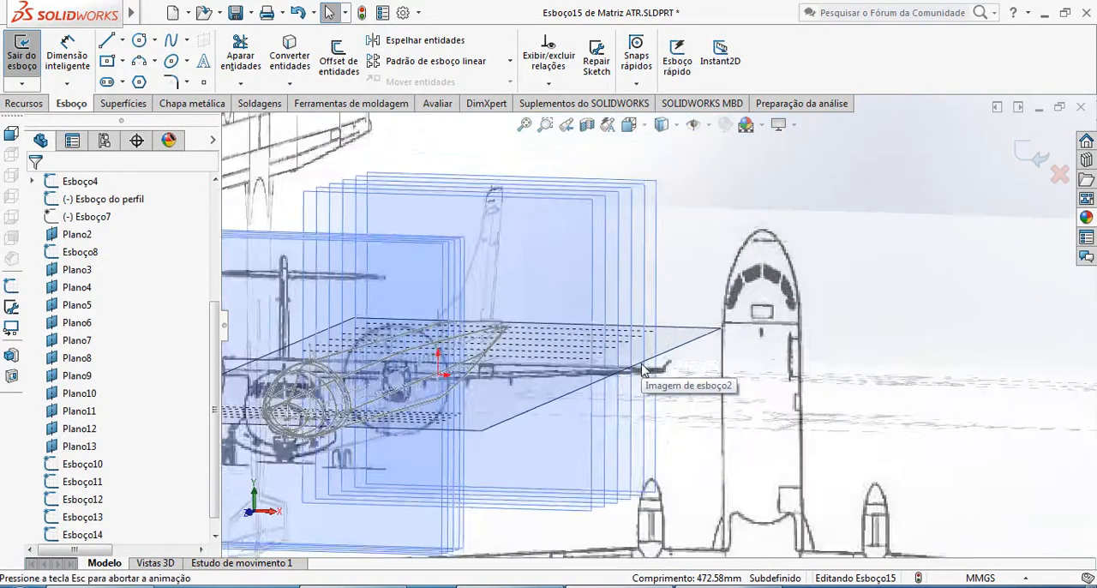
pyautogui.scroll(-5, 557, 373)
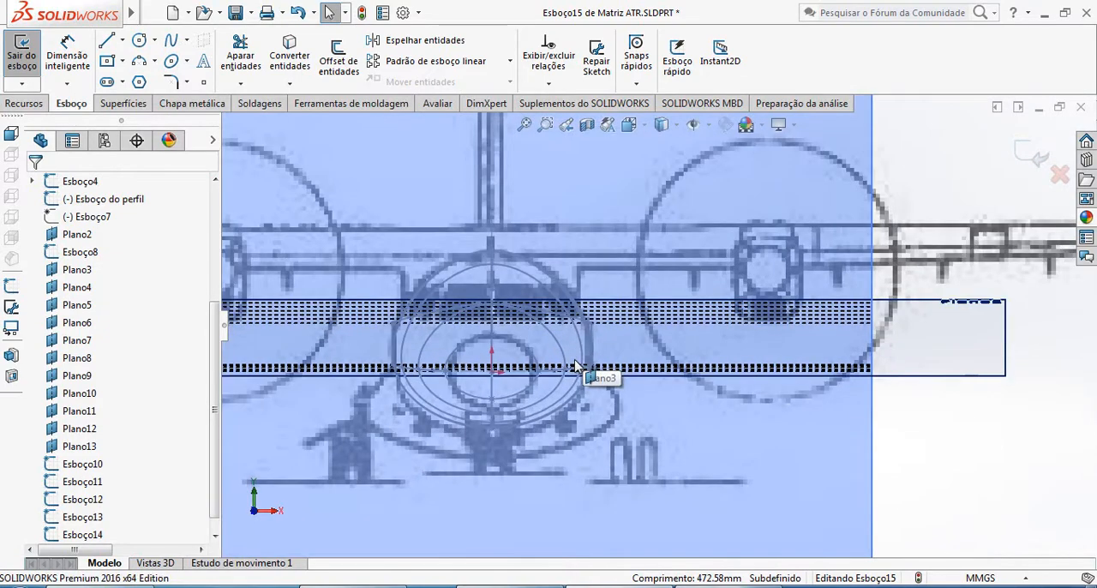
pyautogui.click(162, 10)
pyautogui.click(171, 37)
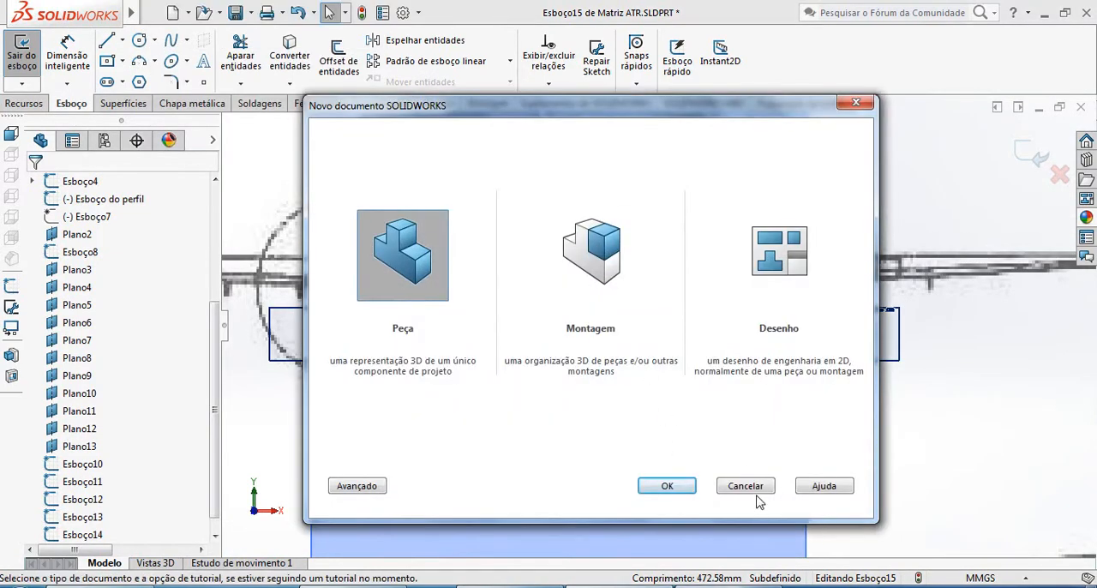
pyautogui.click(755, 490)
# - Draw a closed four-point spline around the front-view fuselage, reaching about 171 mm above, 104 mm below and 142 mm right of the origin
pyautogui.click(169, 41)
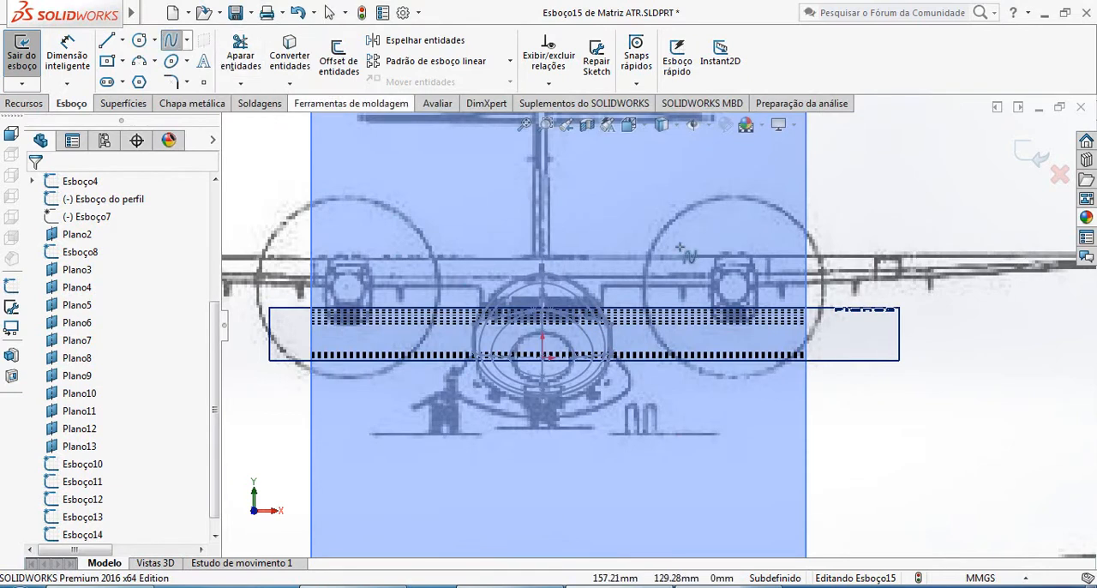
pyautogui.click(542, 212)
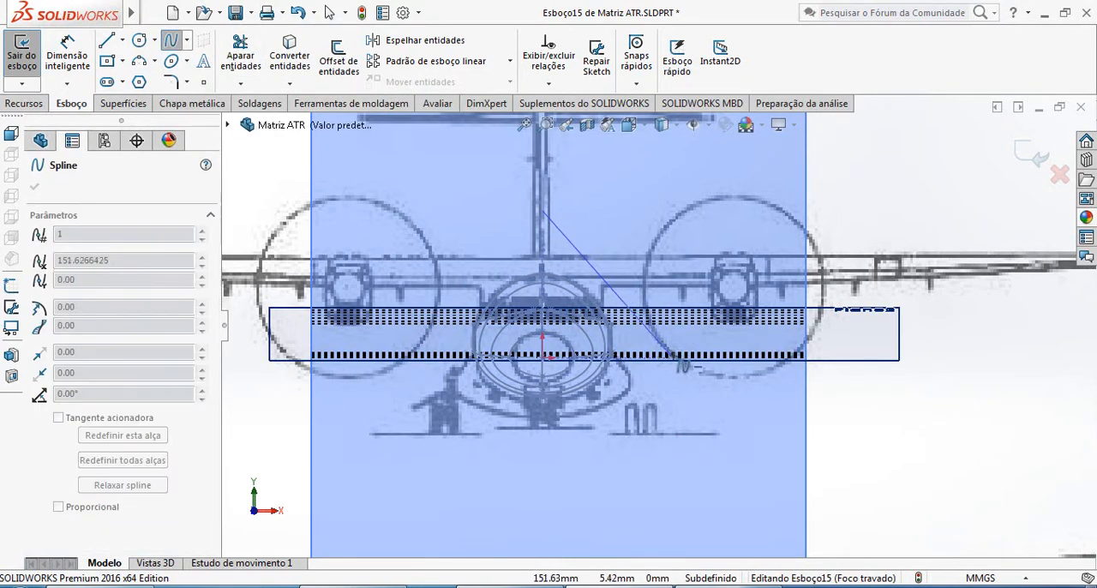
pyautogui.click(666, 357)
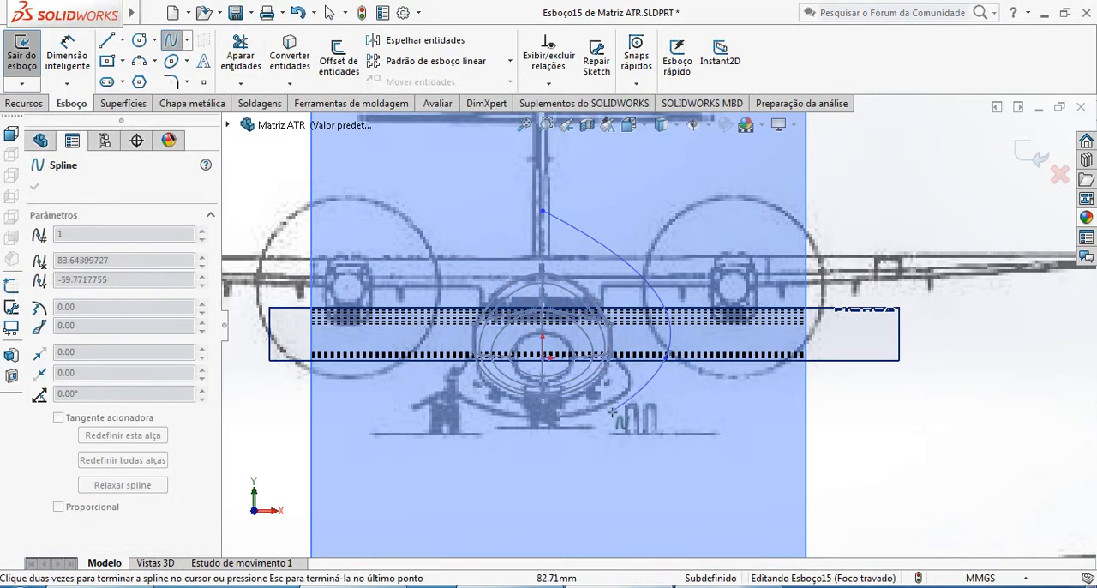
pyautogui.click(542, 447)
pyautogui.click(440, 358)
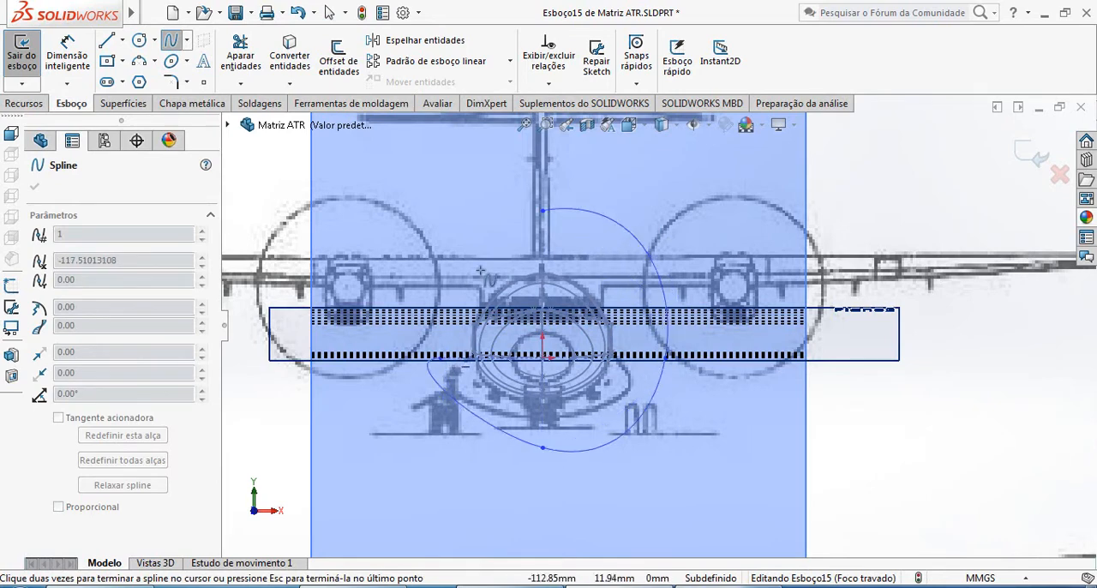
pyautogui.click(542, 211)
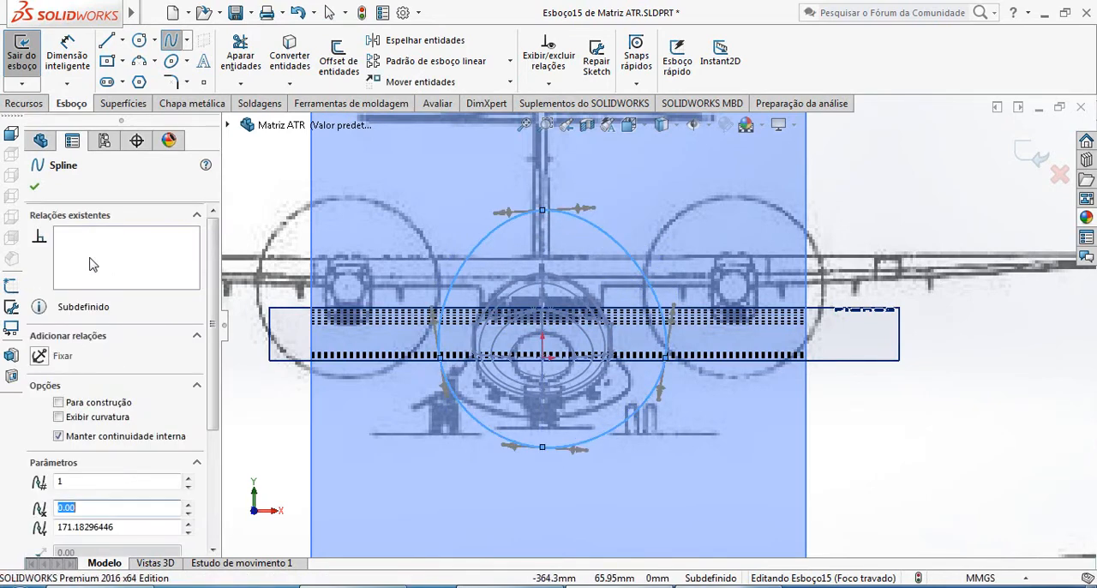
pyautogui.click(39, 189)
# - Make the Plano8 spline's top point coincident with the upper side-profile point of the fuselage in Esboço do perfil
pyautogui.scroll(4, 686, 317)
pyautogui.moveTo(610, 336); pyautogui.dragTo(523, 356, button='middle')
pyautogui.scroll(3, 971, 263)
pyautogui.moveTo(943, 274); pyautogui.dragTo(748, 320, button='middle')
pyautogui.scroll(-5, 755, 324)
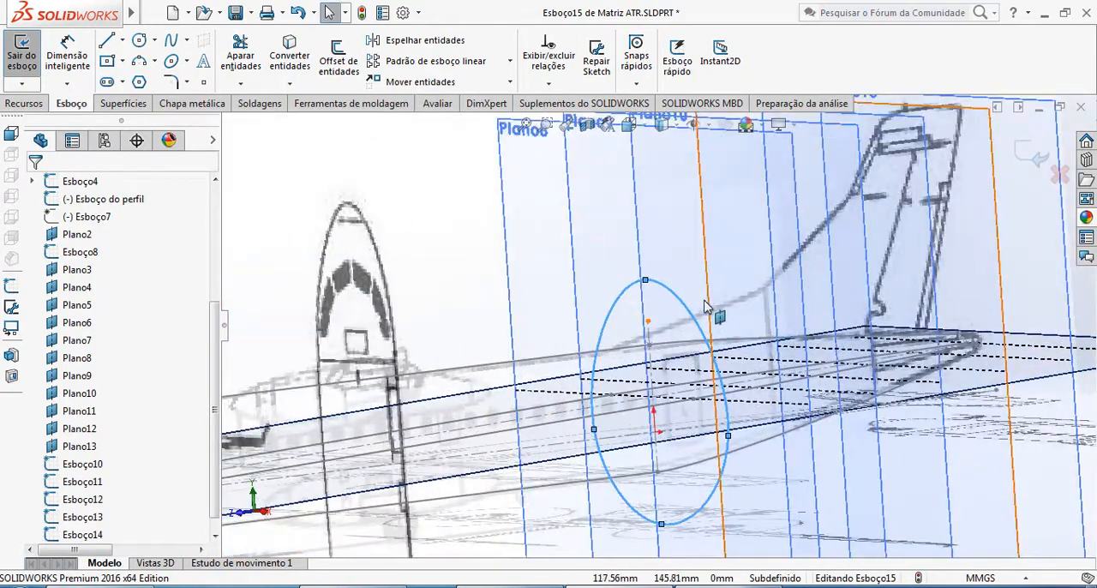
pyautogui.click(645, 281)
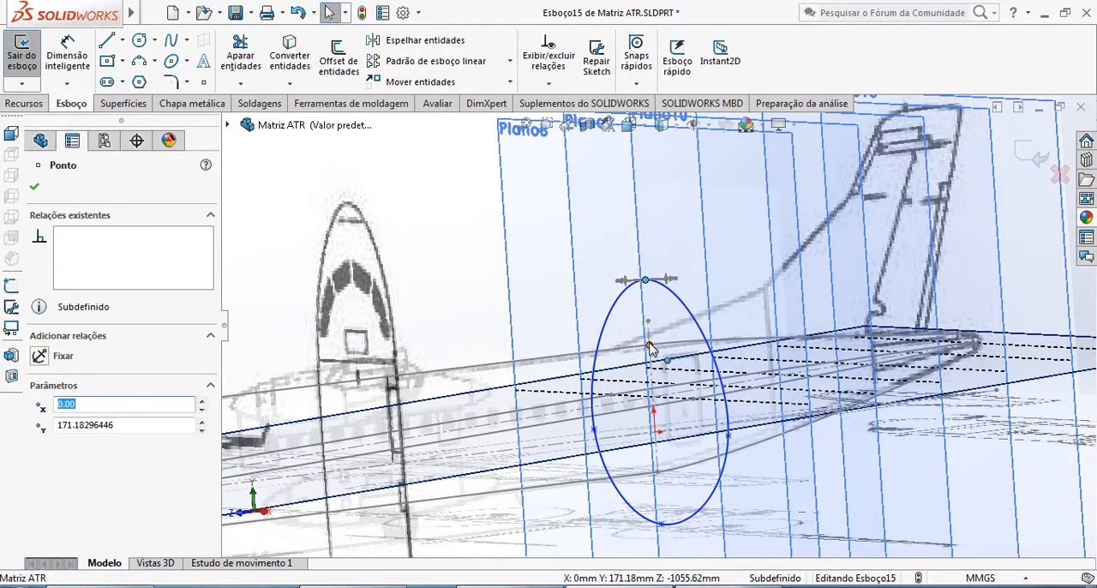
pyautogui.keyDown('ctrl'); pyautogui.click(649, 345); pyautogui.keyUp('ctrl')
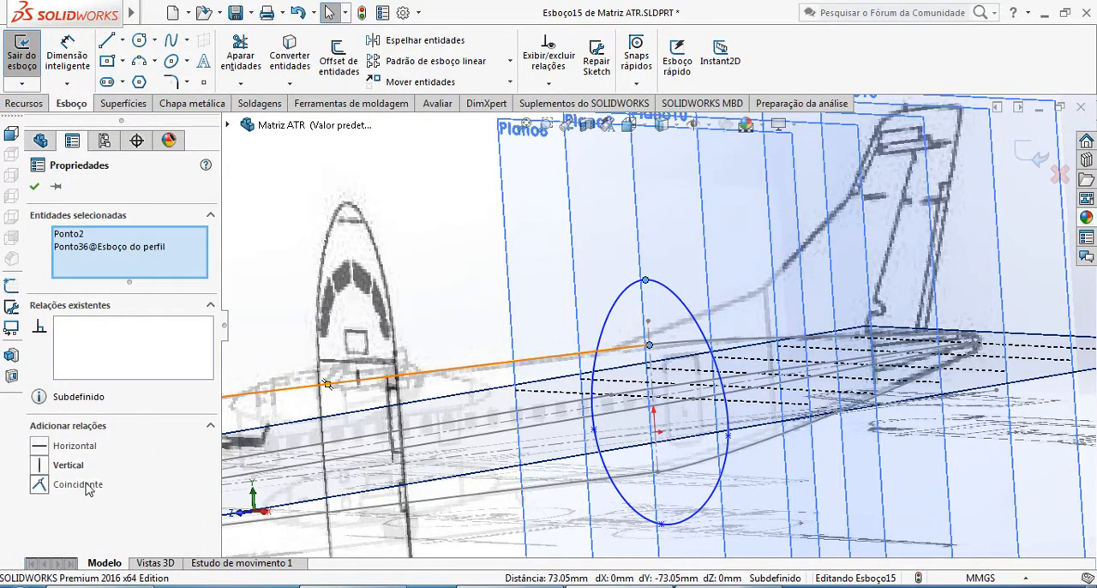
pyautogui.click(78, 485)
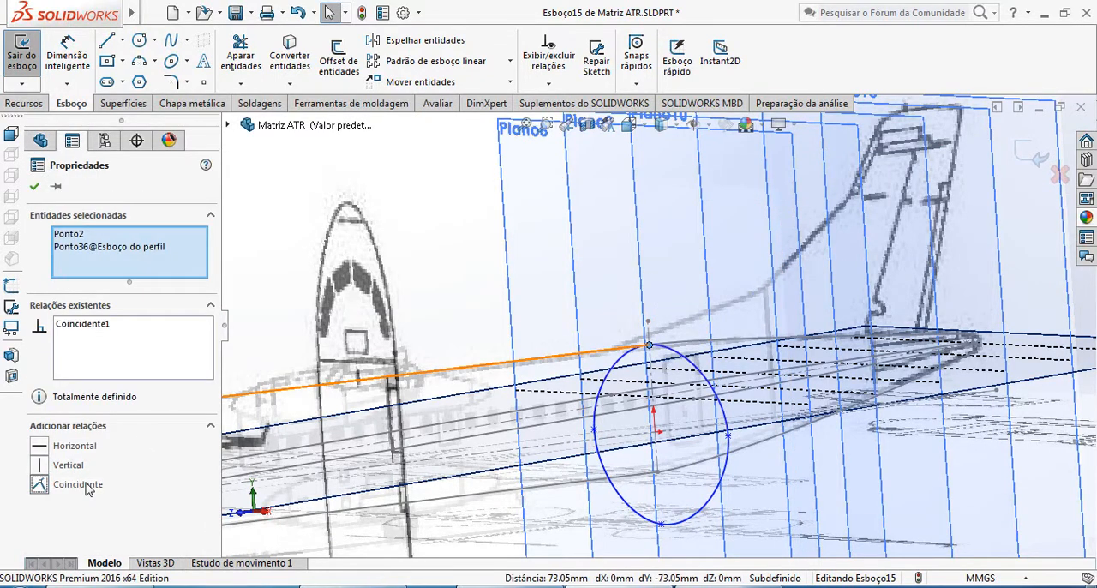
# - Try to add a Pierce relation between the Plano8 spline's right point and the straight fuselage side line, Linha4 of Esboço8
pyautogui.click(729, 437)
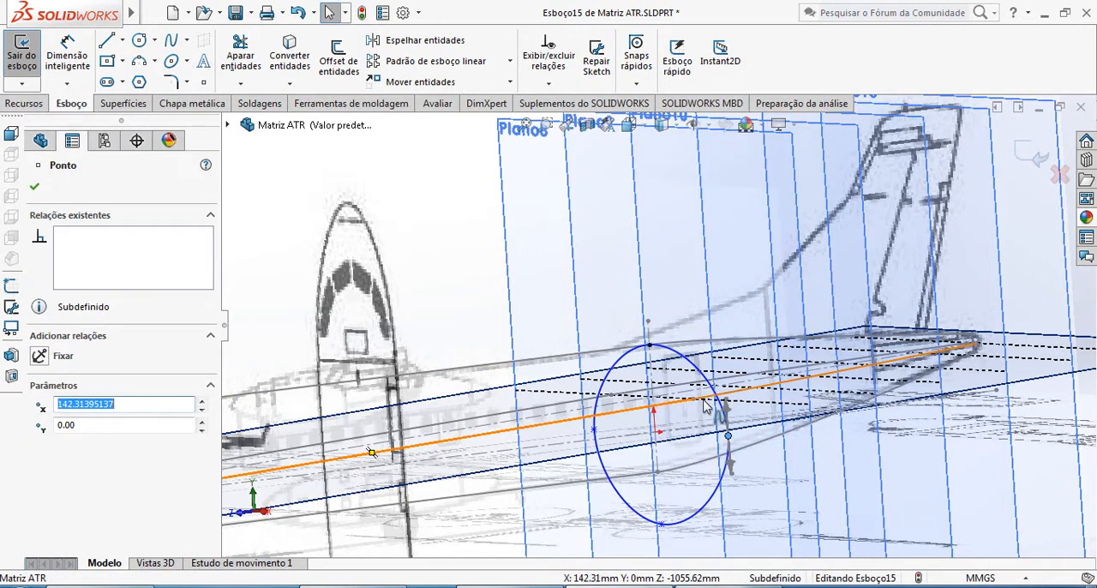
pyautogui.keyDown('ctrl'); pyautogui.click(687, 401); pyautogui.keyUp('ctrl')
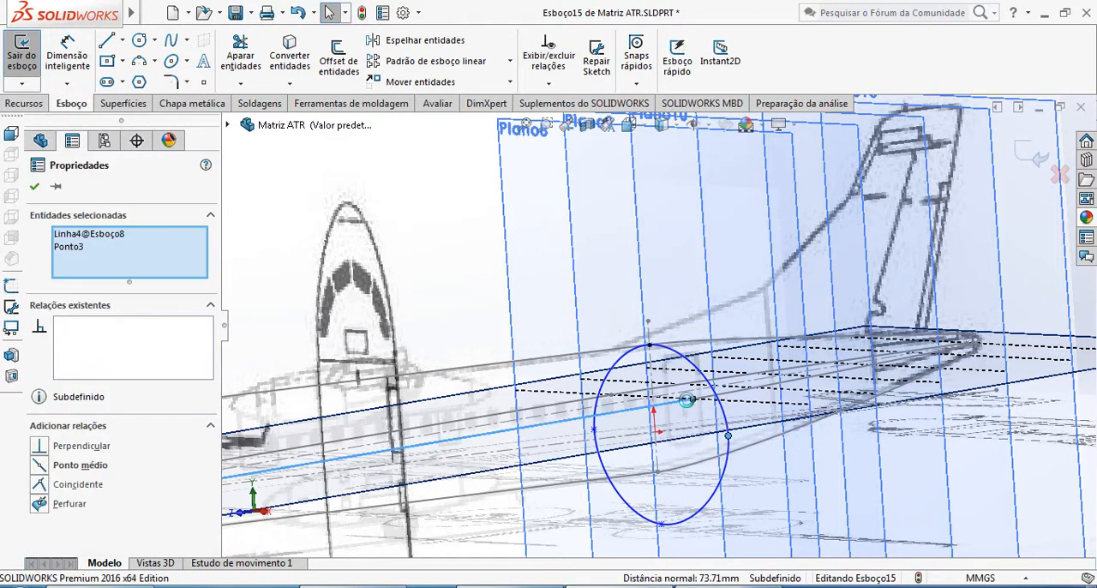
pyautogui.click(70, 506)
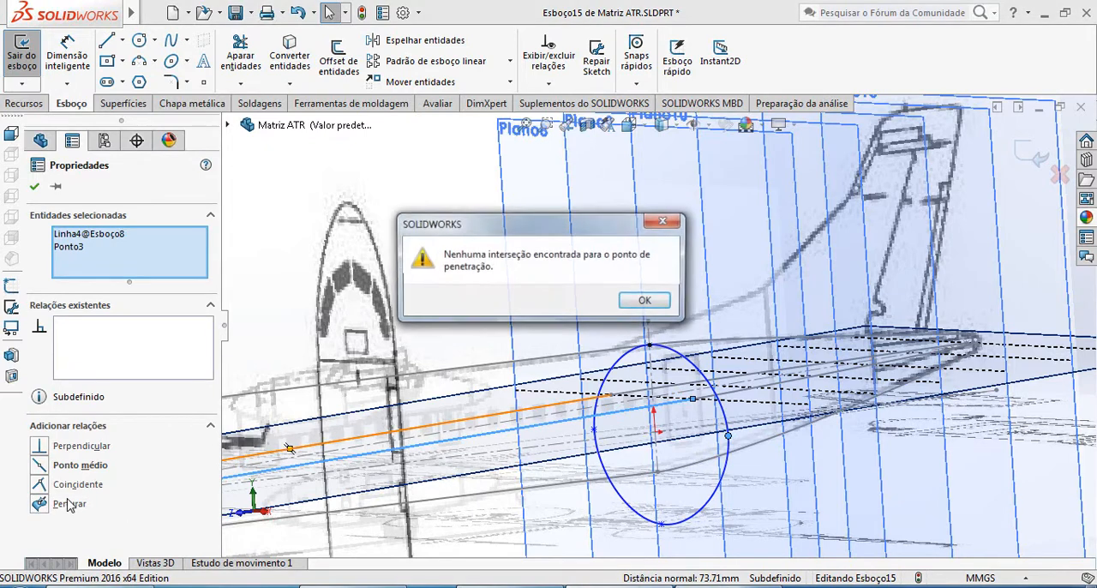
pyautogui.click(646, 302)
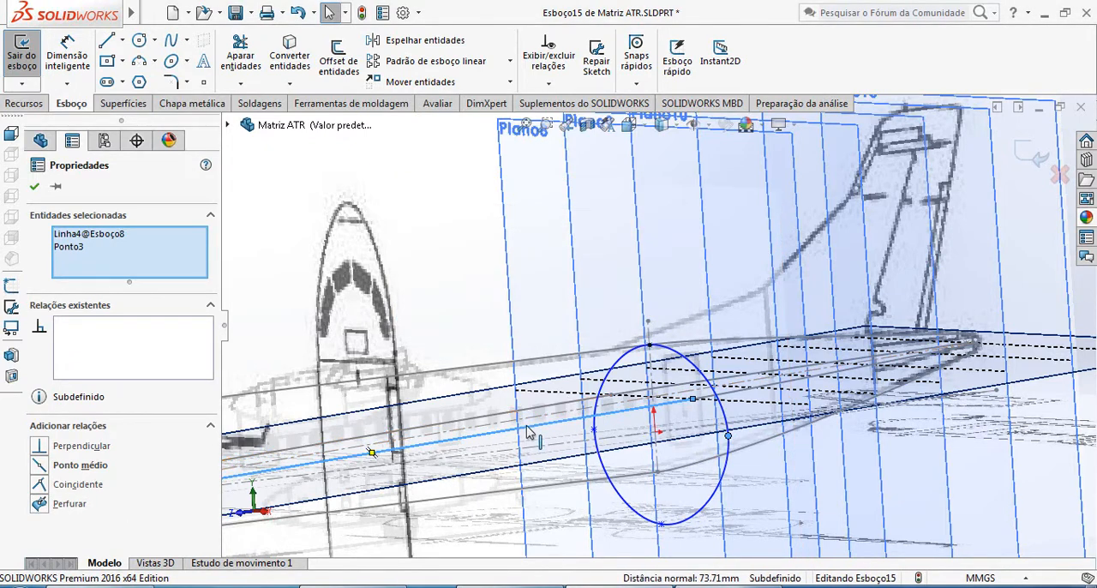
pyautogui.press('Escape')
# - Add a Pierce relation between the Plano8 spline's right point and the tapering tail side curve, Spline8 of Esboço8
pyautogui.click(703, 409)
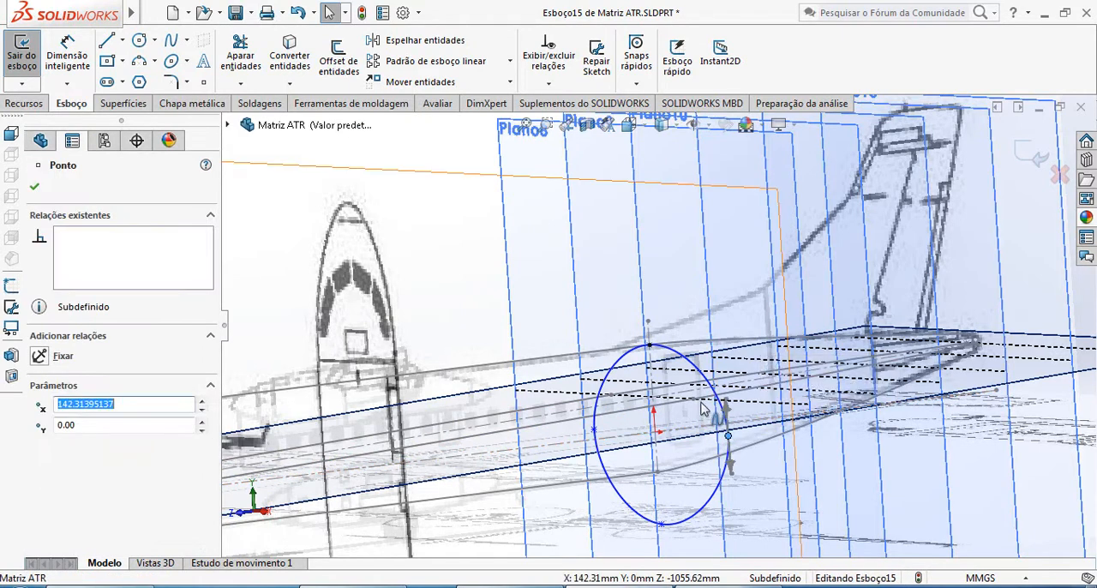
pyautogui.keyDown('ctrl'); pyautogui.click(708, 414); pyautogui.keyUp('ctrl')
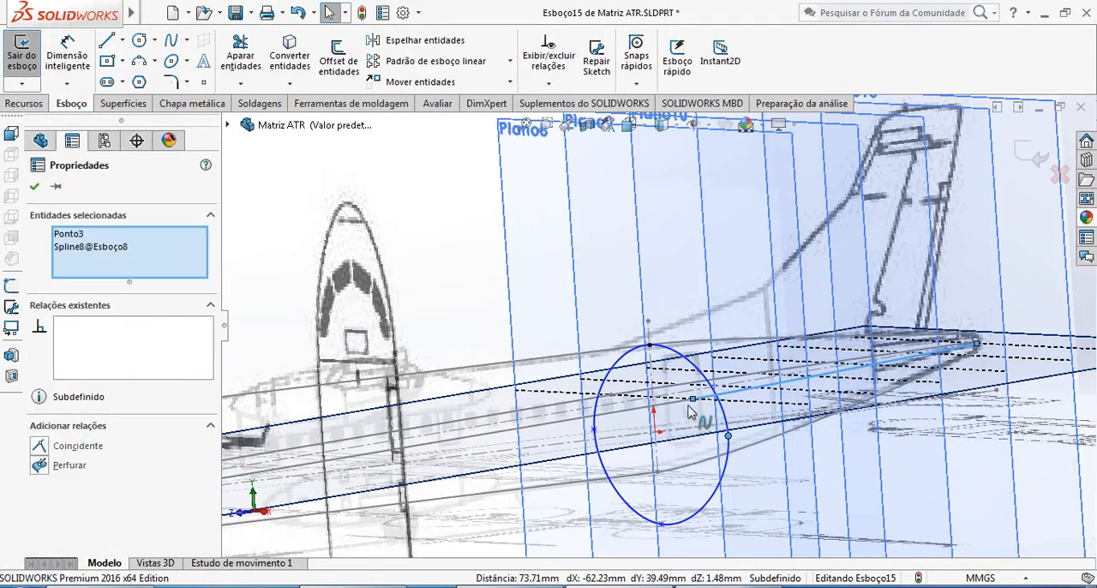
pyautogui.click(69, 464)
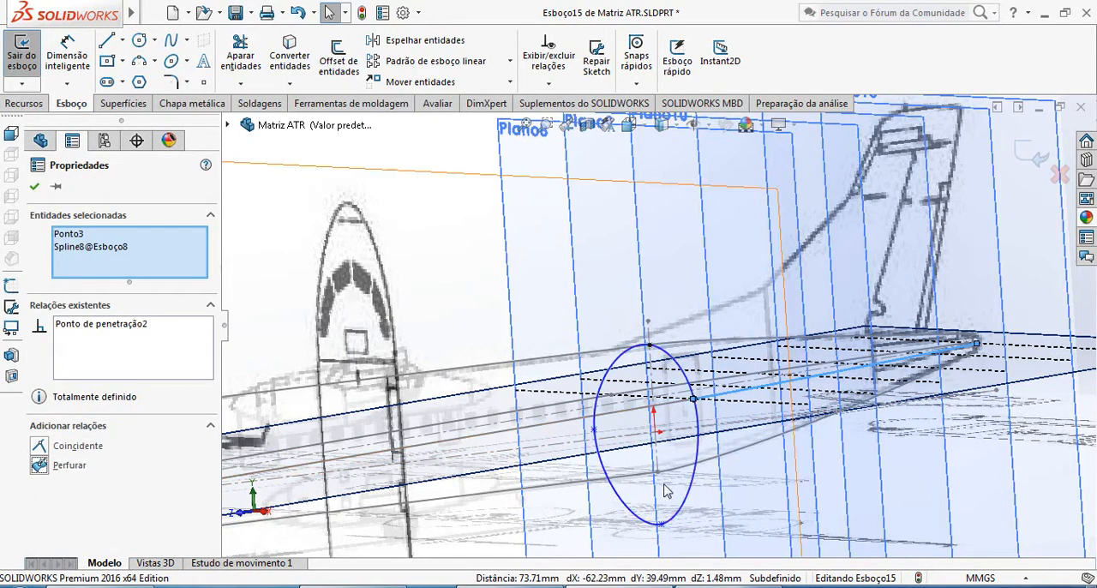
# - Make the Plano8 spline's bottom point coincident with the lower side-profile point of the fuselage in Esboço do perfil
pyautogui.click(662, 523)
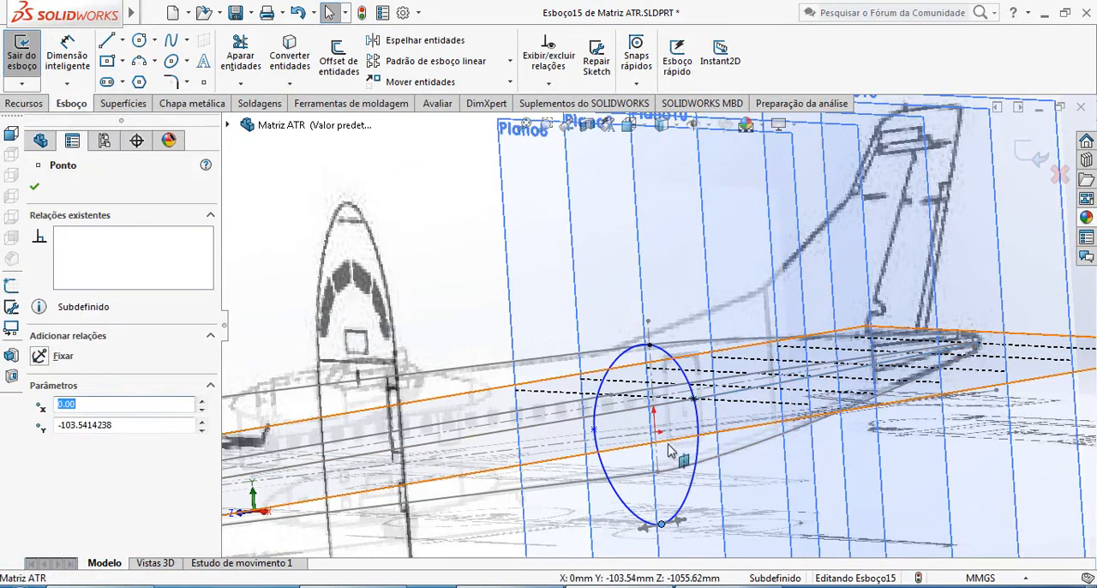
pyautogui.press('ctrl')
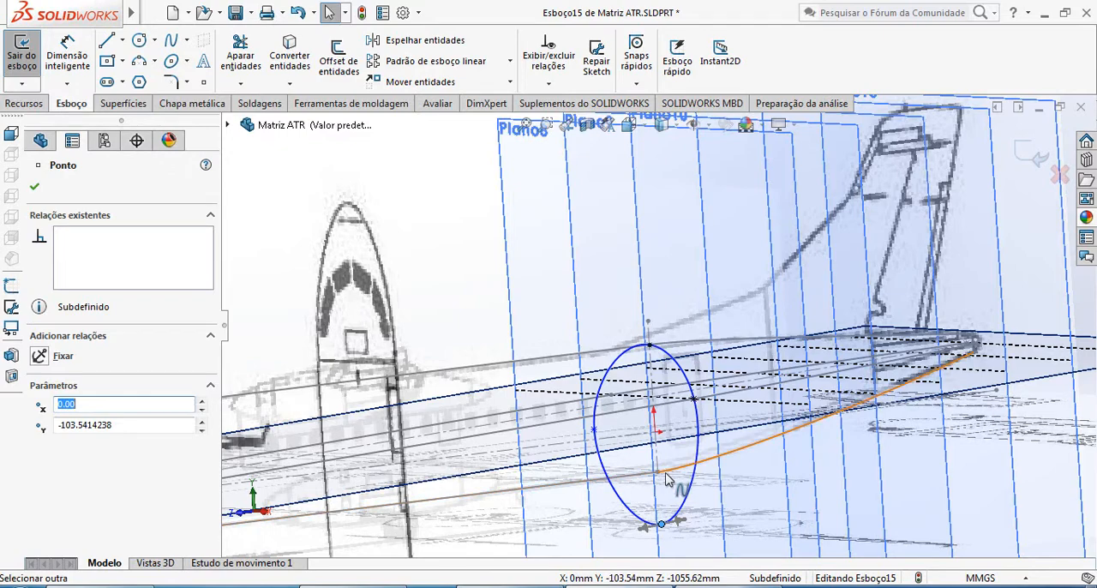
pyautogui.keyDown('ctrl'); pyautogui.click(658, 473); pyautogui.keyUp('ctrl')
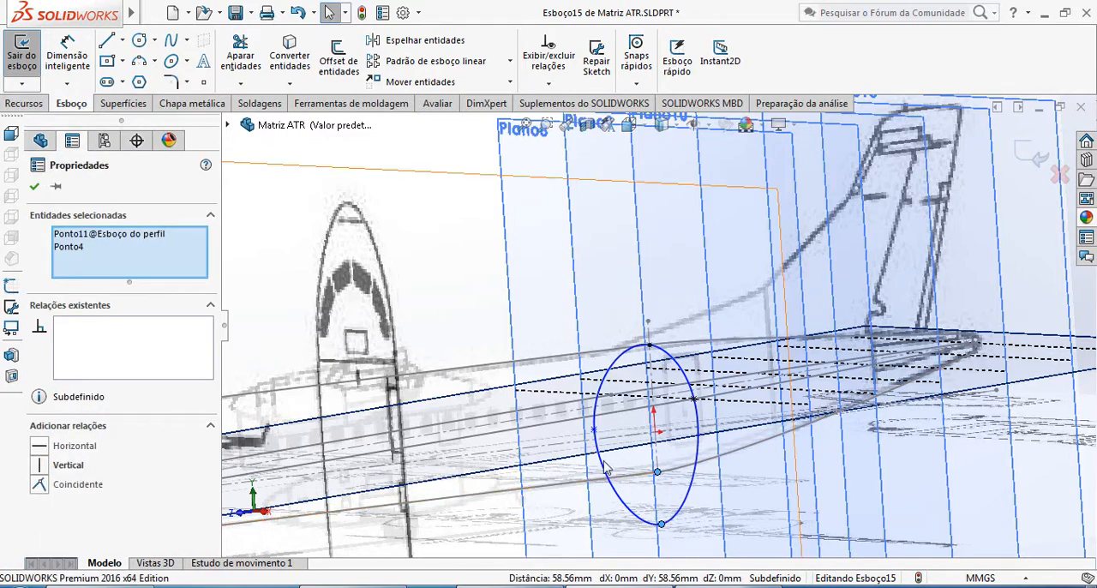
pyautogui.click(77, 484)
# - Add a Pierce relation between the Plano8 spline's left point and the opposite tapering tail side curve, Spline7 of Esboço8
pyautogui.moveTo(656, 401); pyautogui.dragTo(657, 417, button='middle')
pyautogui.scroll(3, 558, 412)
pyautogui.moveTo(574, 408); pyautogui.dragTo(594, 404, button='middle')
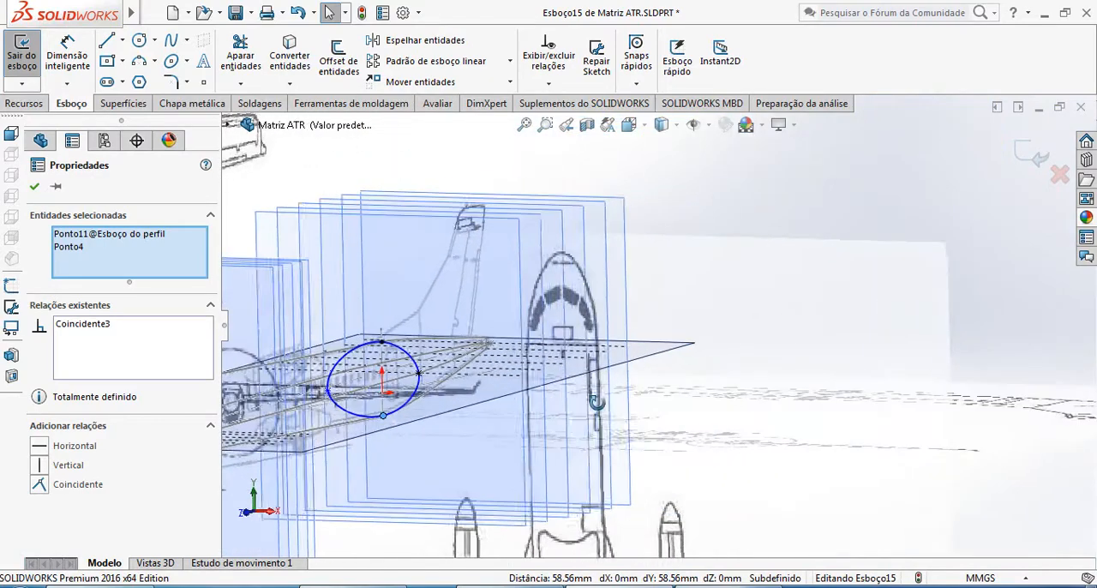
pyautogui.scroll(1, 593, 403)
pyautogui.scroll(-3, 428, 390)
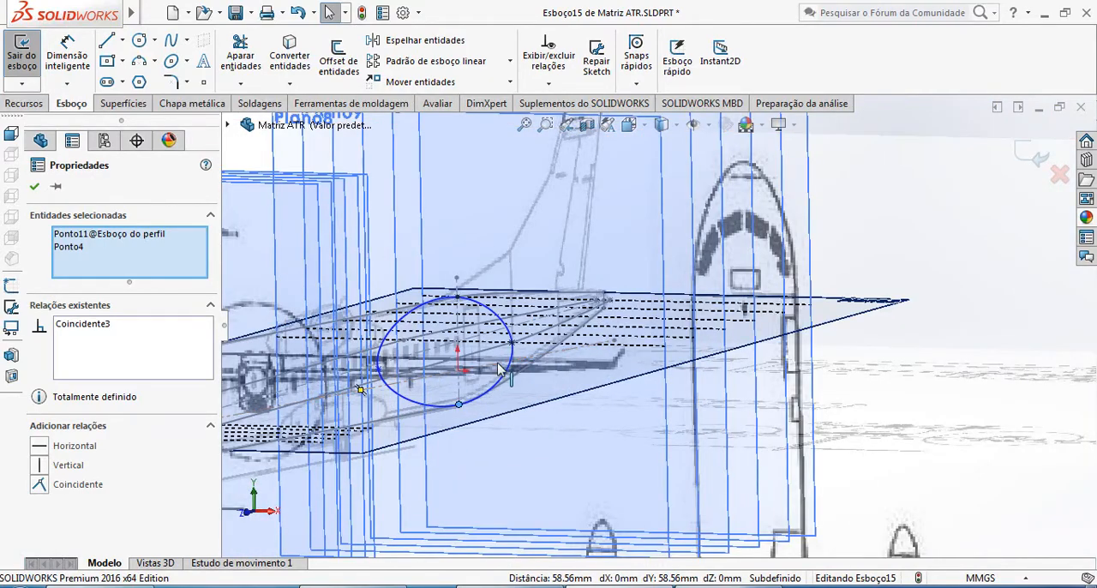
pyautogui.moveTo(498, 363); pyautogui.dragTo(540, 355, button='middle')
pyautogui.scroll(6, 539, 356)
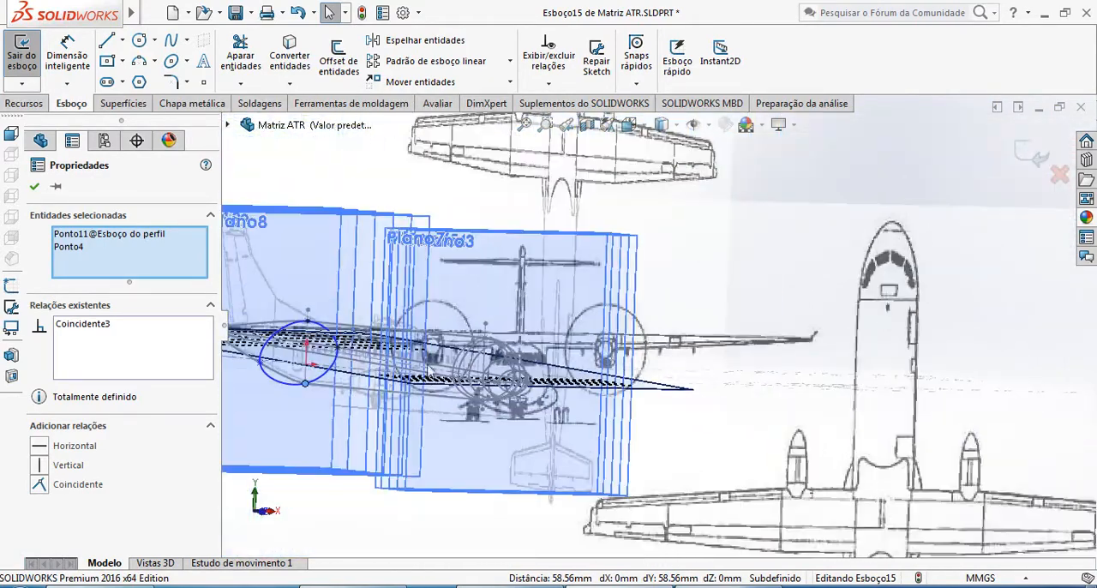
pyautogui.scroll(-6, 450, 364)
pyautogui.scroll(-2, 503, 304)
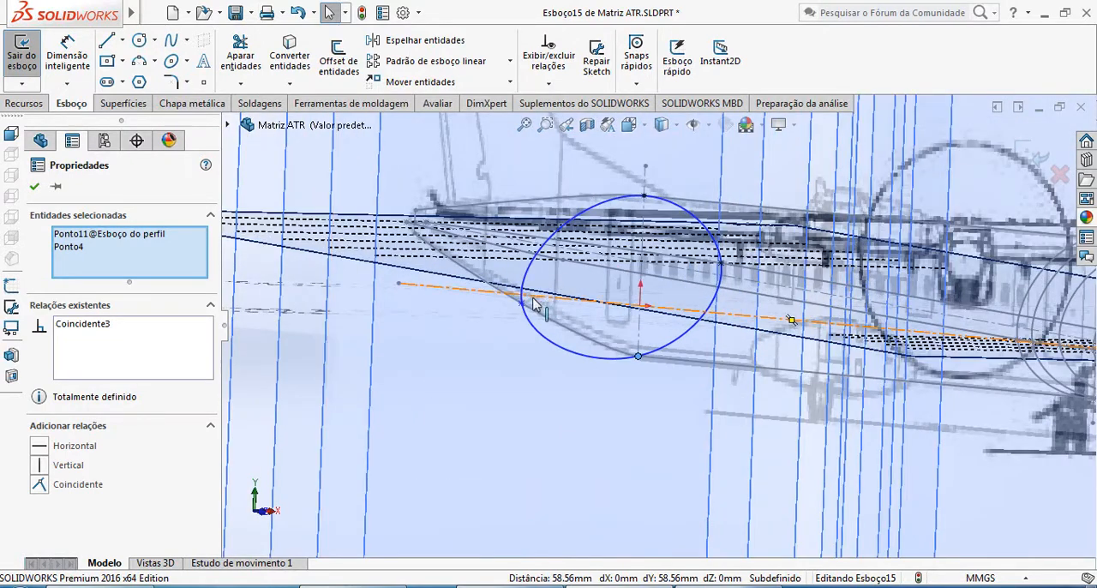
pyautogui.click(559, 260)
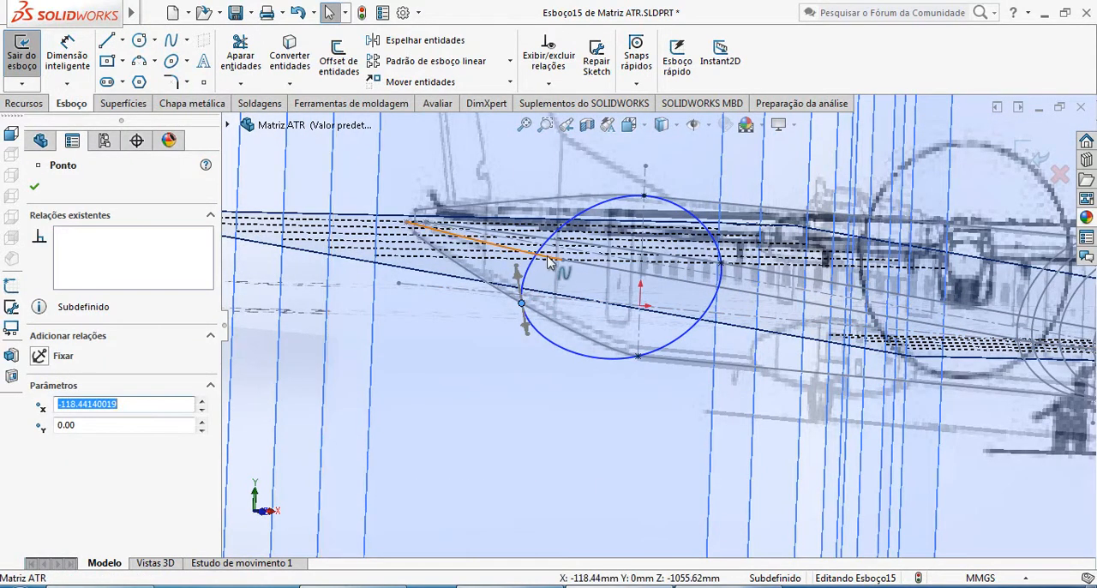
pyautogui.keyDown('ctrl'); pyautogui.click(549, 265); pyautogui.keyUp('ctrl')
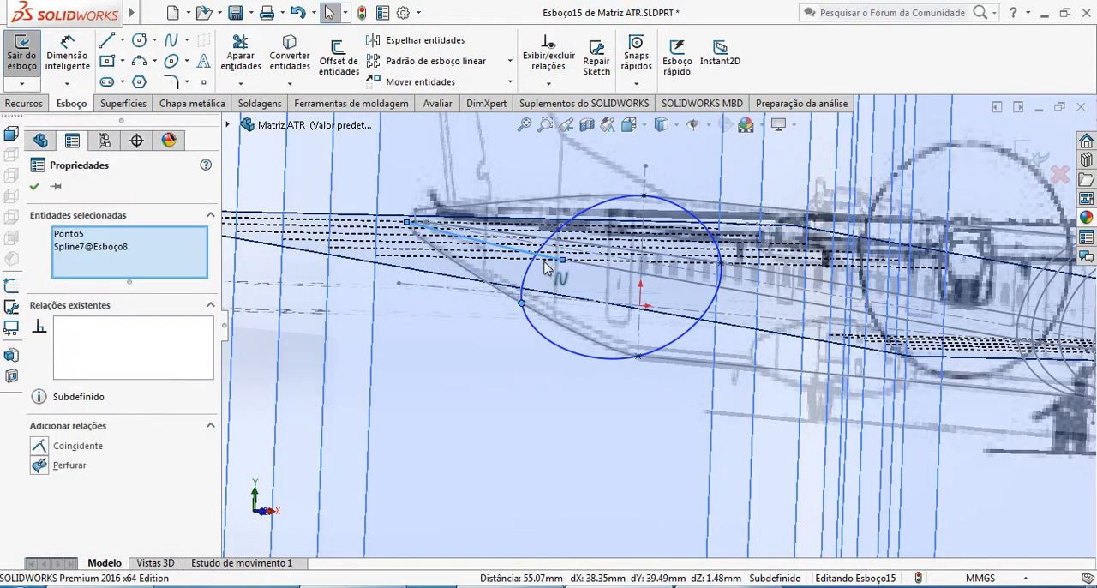
pyautogui.click(69, 466)
# - Check the Plano8 cross-section against the fuselage drawing in the Front view and exit its sketch
pyautogui.scroll(10, 360, 428)
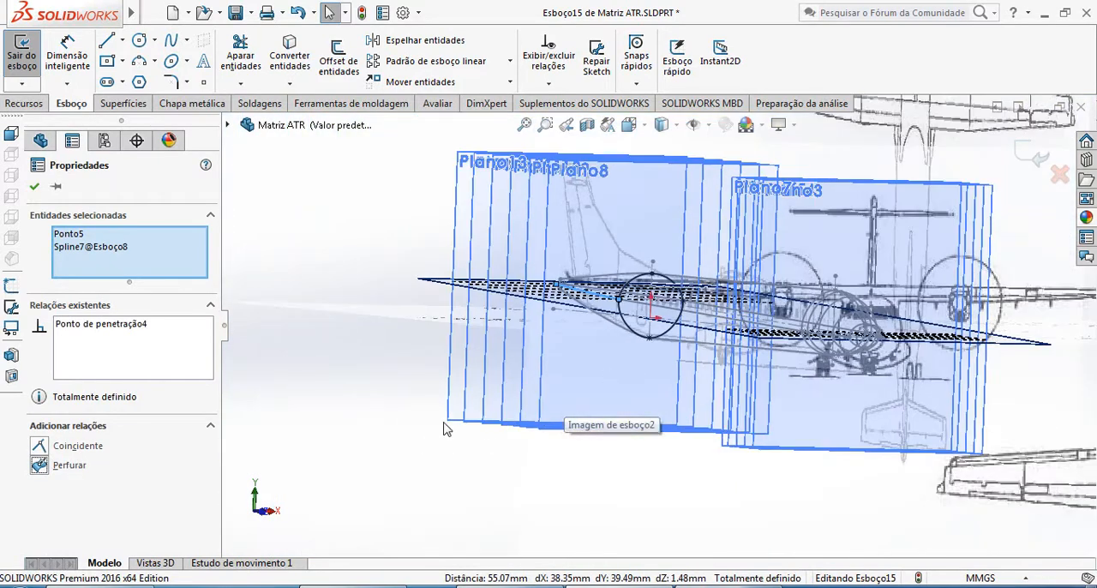
pyautogui.moveTo(657, 377); pyautogui.dragTo(627, 362, button='middle')
pyautogui.hotkey('ctrl', '8')
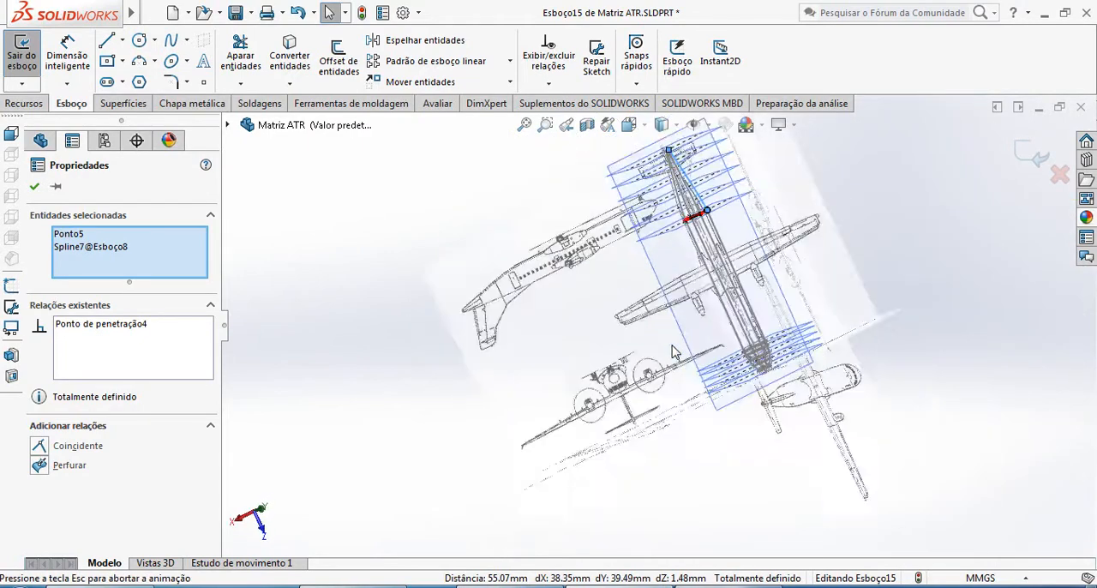
pyautogui.press('Up')
pyautogui.press('Up')
pyautogui.press('Up')
pyautogui.press('Up')
pyautogui.press('Up')
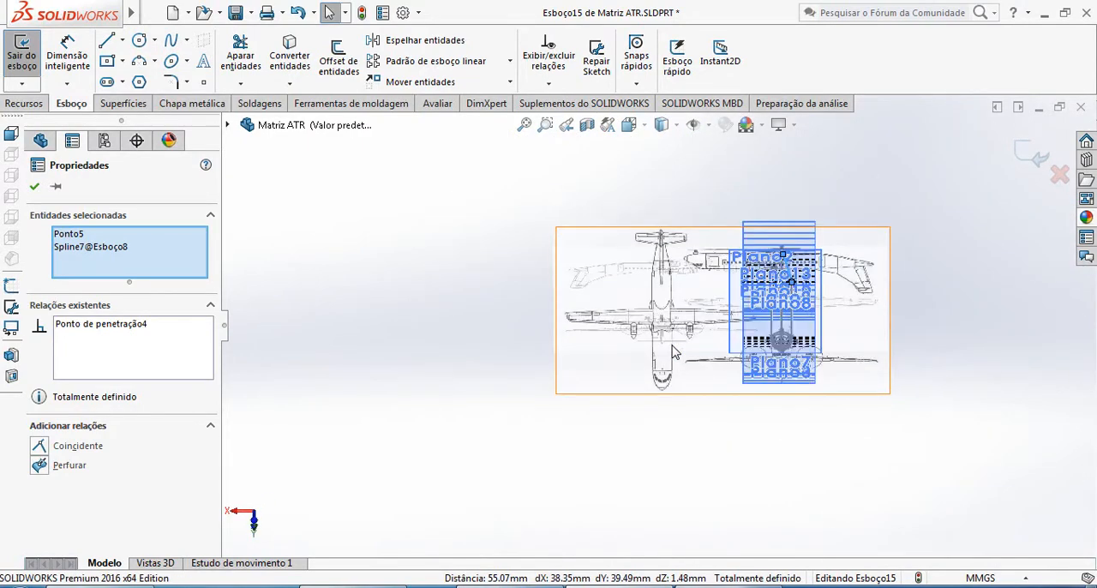
pyautogui.press('Up')
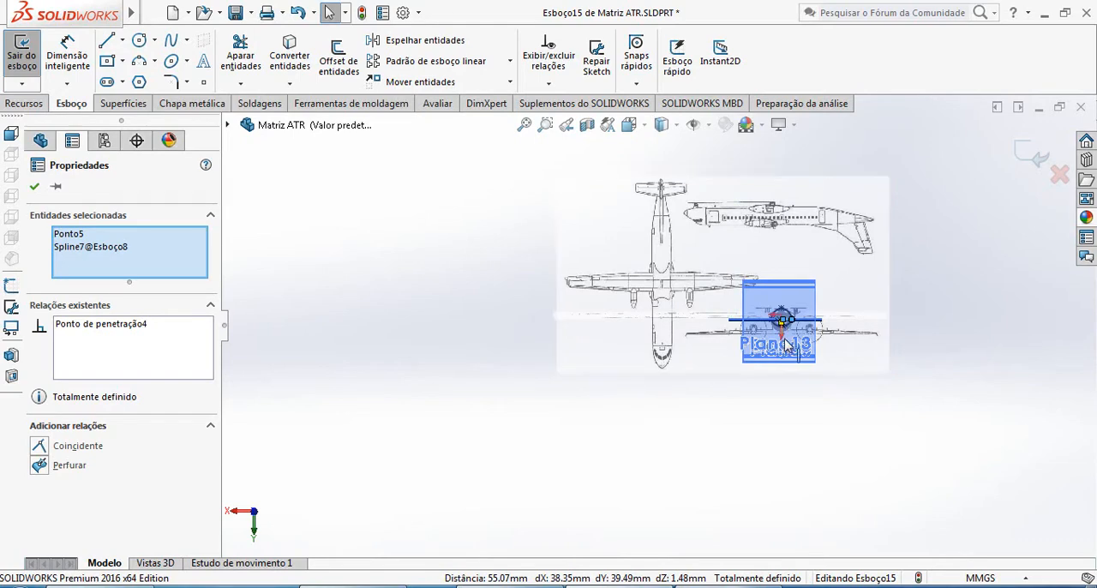
pyautogui.scroll(-12, 777, 312)
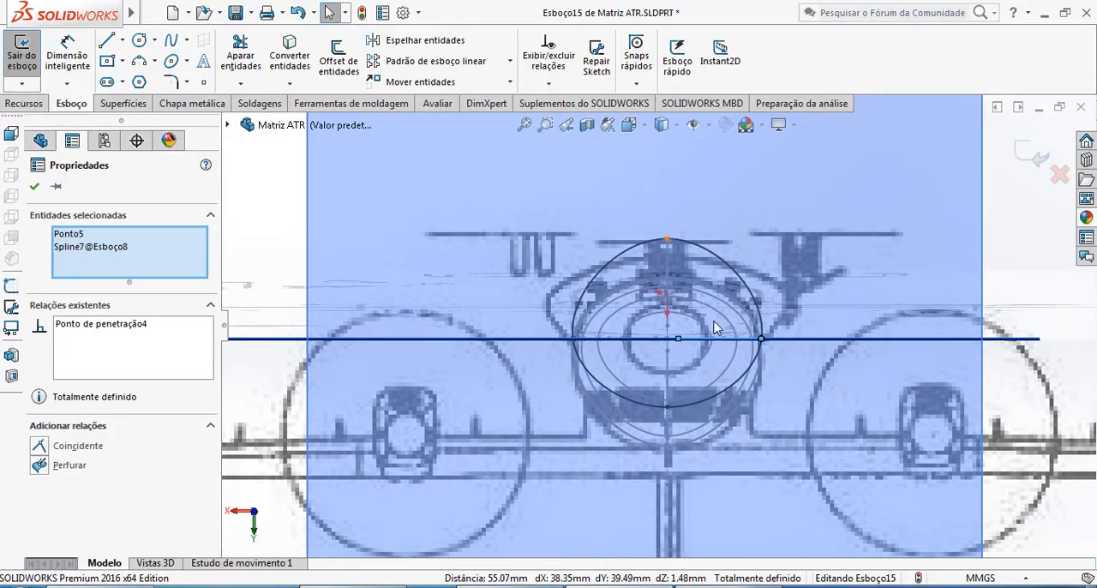
pyautogui.scroll(3, 702, 331)
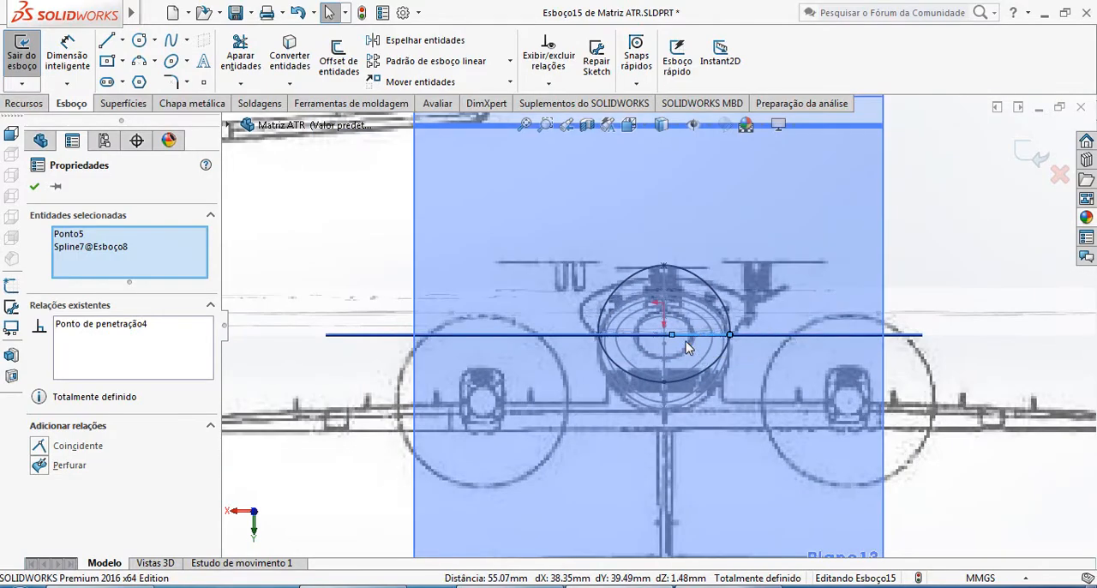
pyautogui.moveTo(694, 335)
pyautogui.mouseDown(button='middle')
pyautogui.moveTo(701, 279)
pyautogui.moveTo(685, 403)
pyautogui.moveTo(629, 262)
pyautogui.moveTo(656, 180)
pyautogui.mouseUp(button='middle')
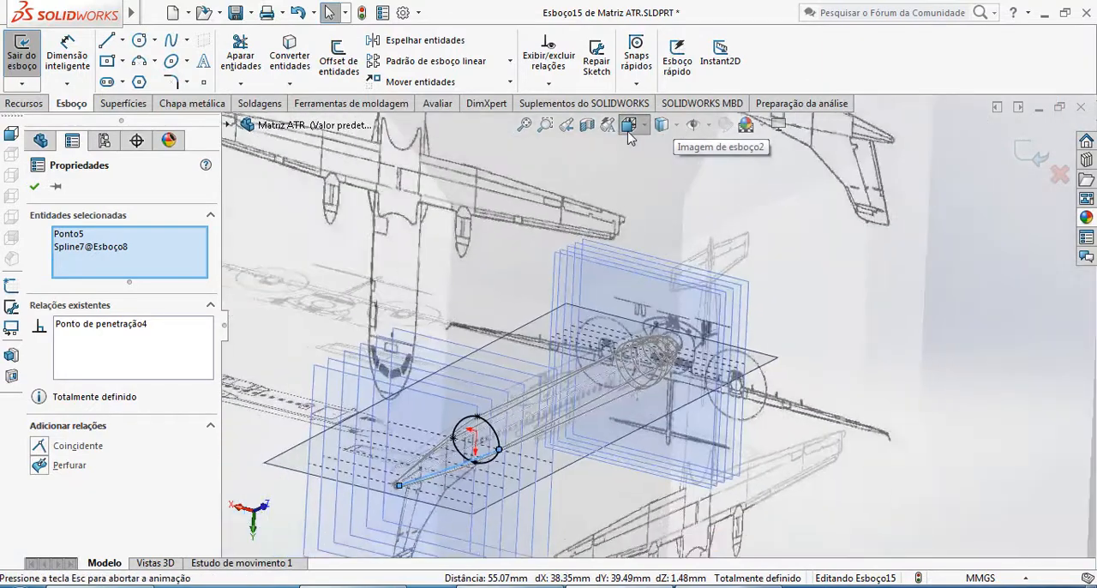
pyautogui.click(629, 125)
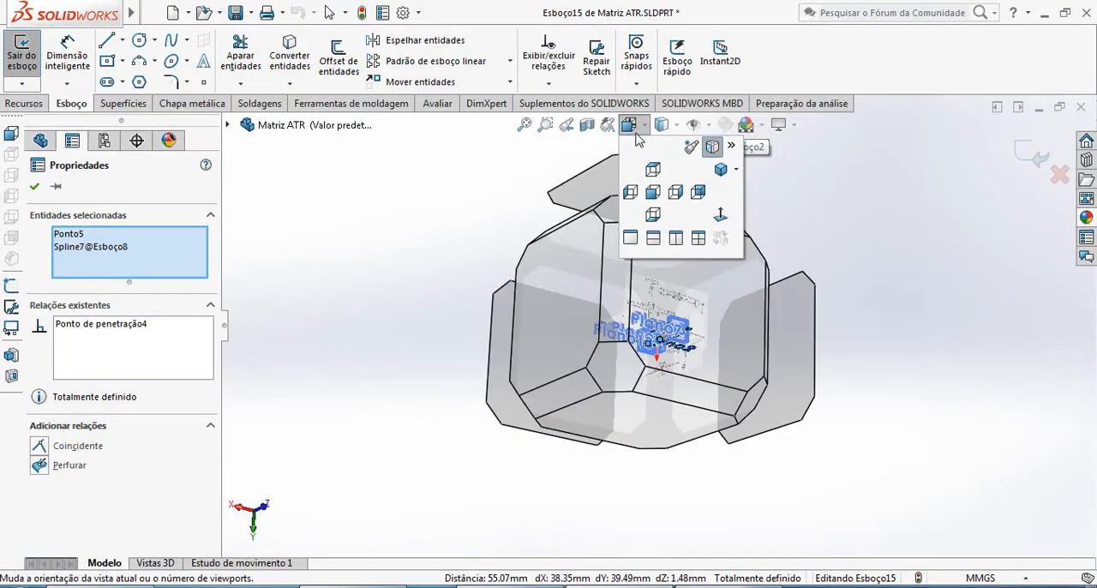
pyautogui.click(652, 193)
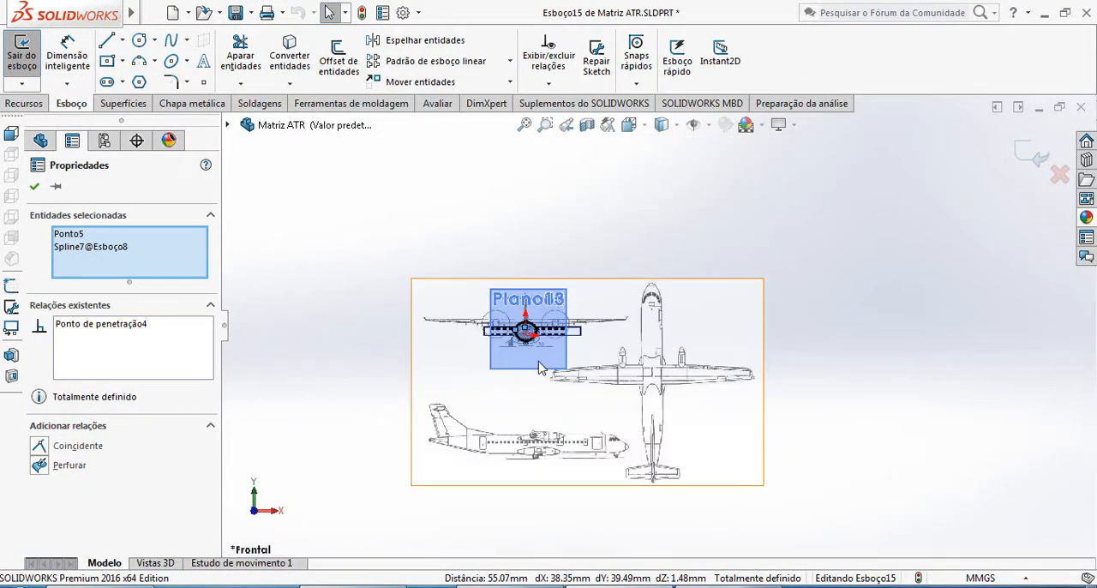
pyautogui.scroll(-4, 562, 300)
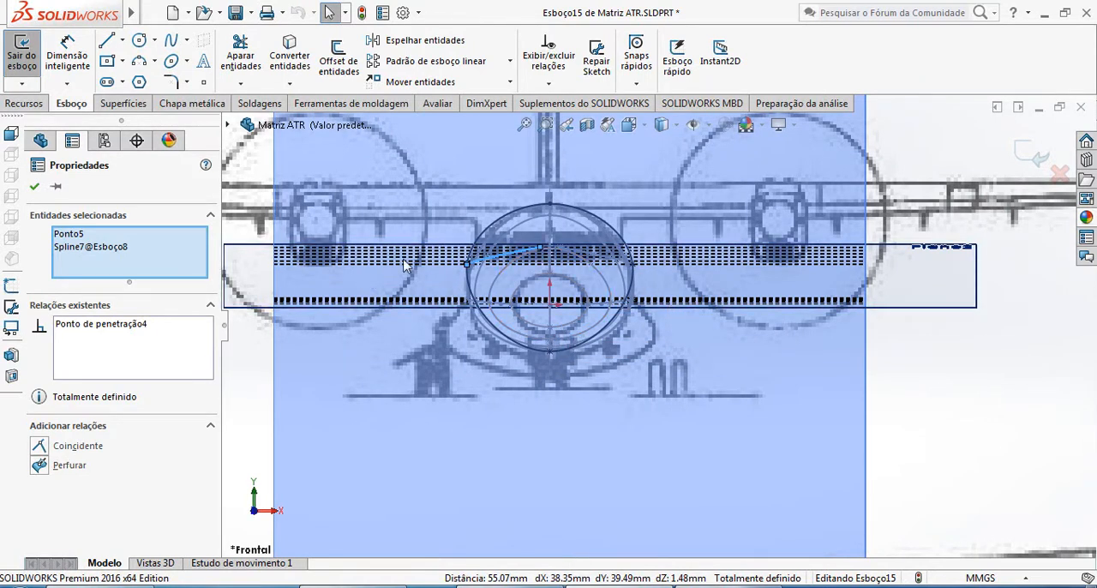
pyautogui.click(35, 191)
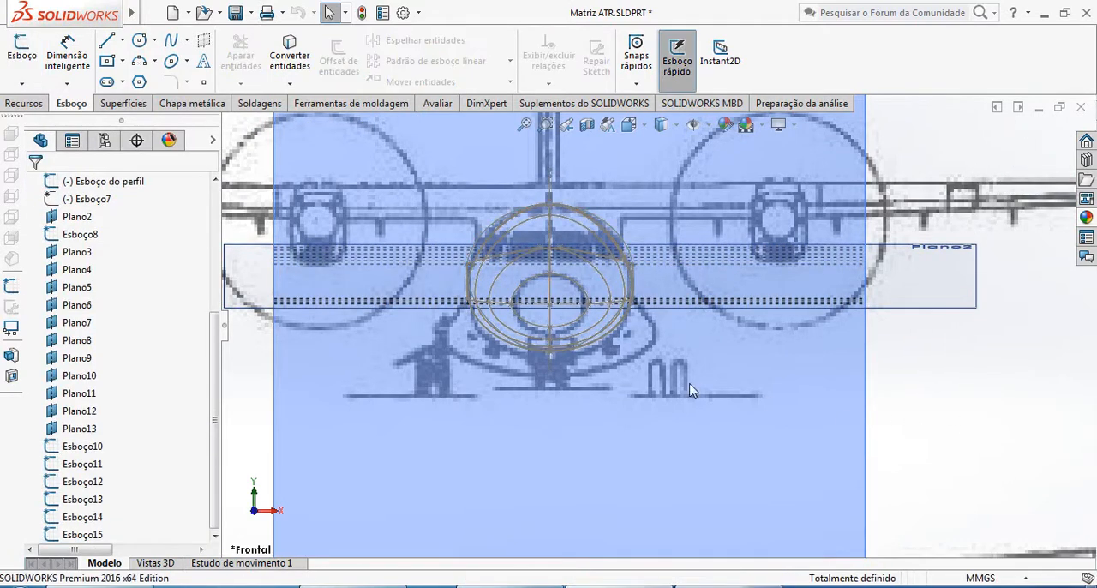
pyautogui.scroll(6, 652, 327)
pyautogui.moveTo(638, 324)
pyautogui.mouseDown(button='middle')
pyautogui.moveTo(875, 301)
pyautogui.moveTo(853, 300)
pyautogui.mouseUp(button='middle')
pyautogui.scroll(-5, 718, 311)
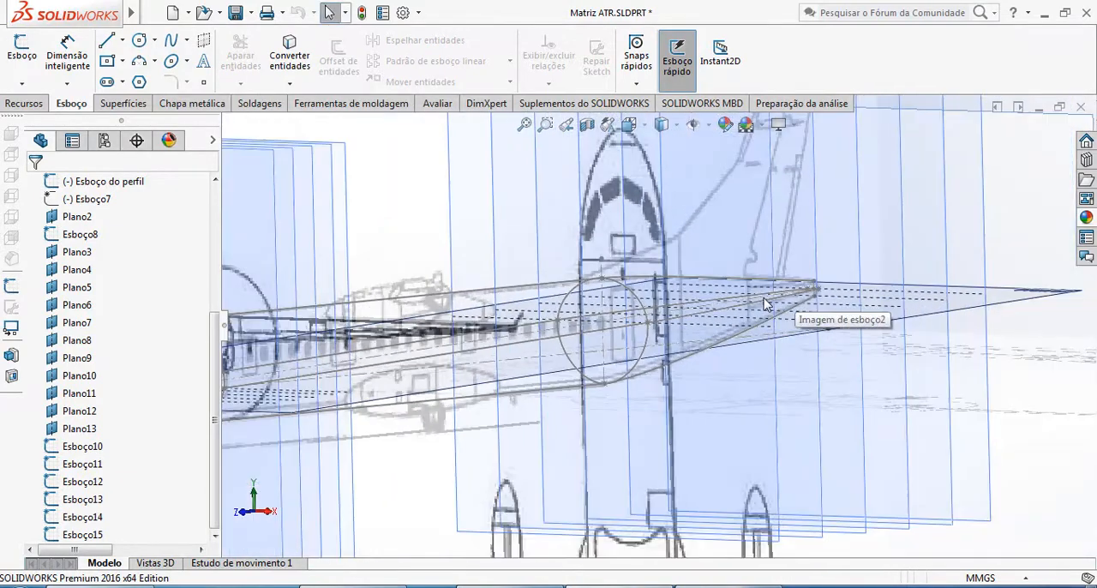
pyautogui.scroll(4, 766, 303)
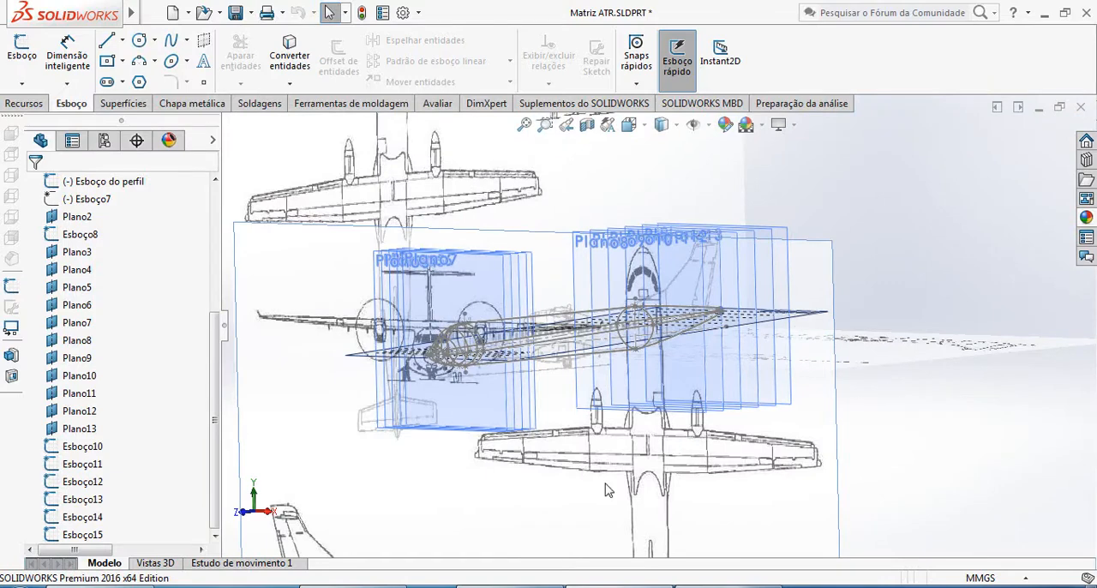
pyautogui.moveTo(575, 451); pyautogui.dragTo(754, 497, button='middle')
pyautogui.scroll(2, 752, 497)
pyautogui.click(729, 586)
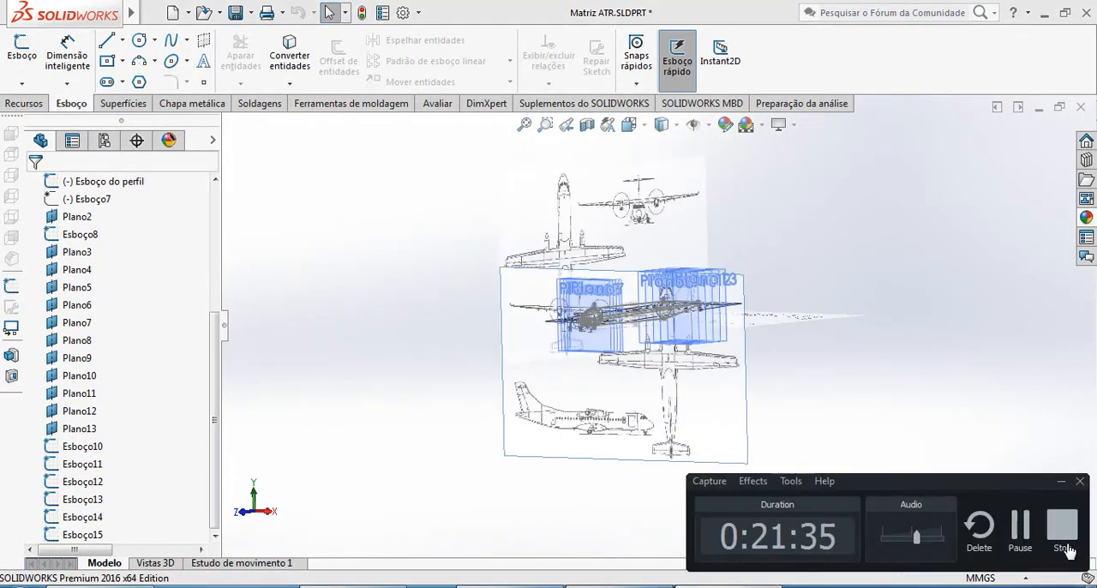
pyautogui.click(984, 443)
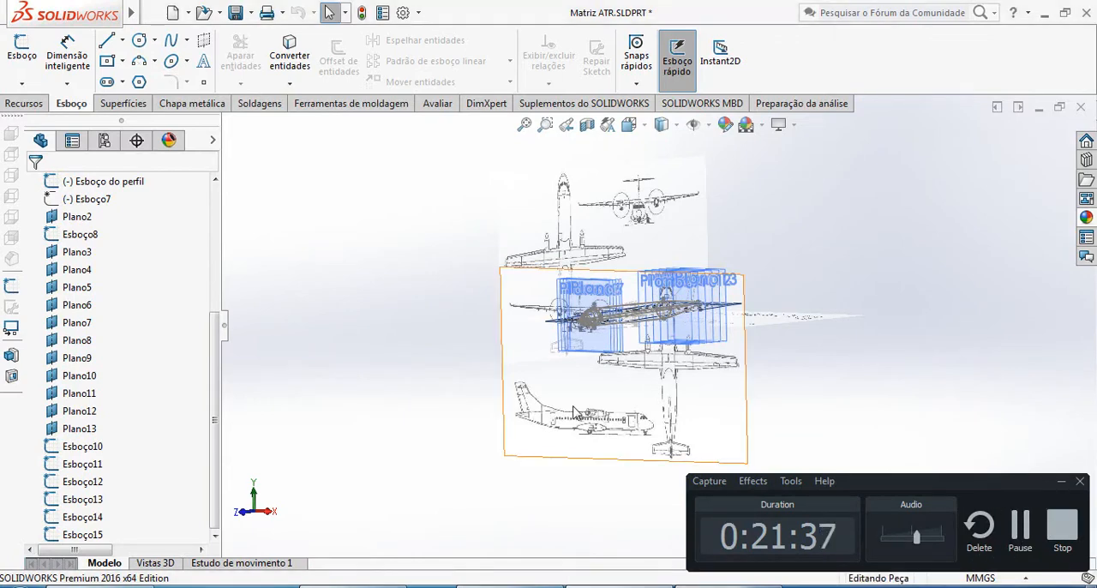
pyautogui.click(1061, 483)
# - Open a new sketch on Plano9, the second tail plane, and orient the view normal to it
pyautogui.scroll(-5, 735, 327)
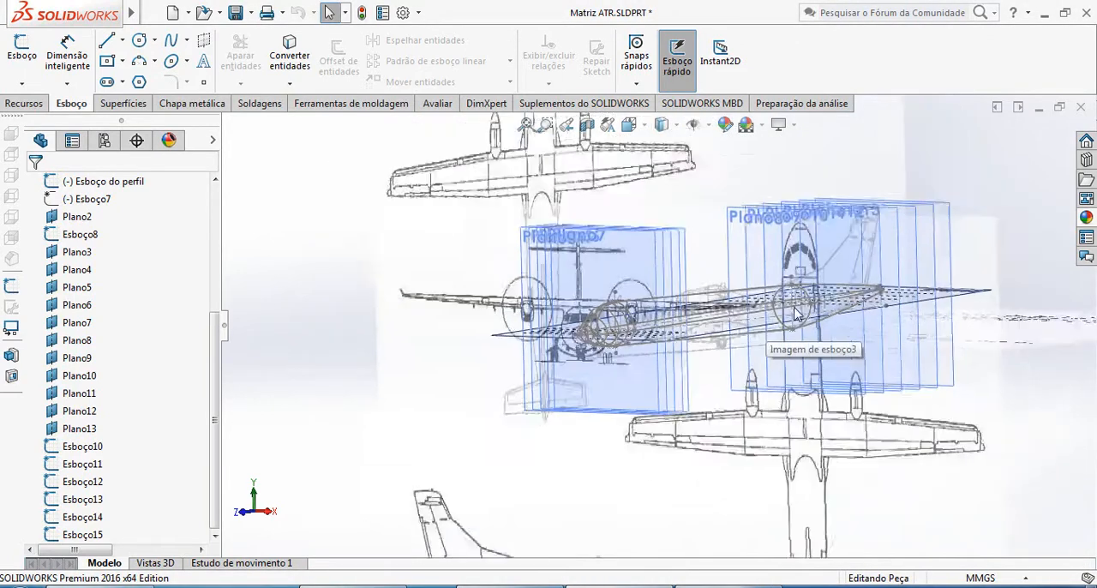
pyautogui.moveTo(735, 327); pyautogui.dragTo(688, 336, button='middle')
pyautogui.scroll(3, 726, 296)
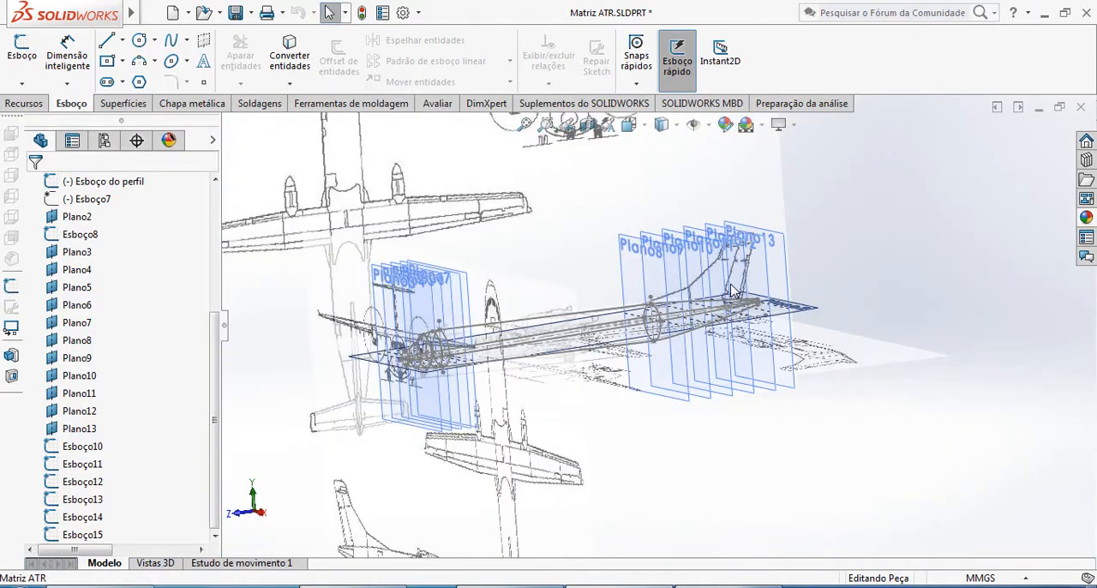
pyautogui.scroll(-1, 726, 298)
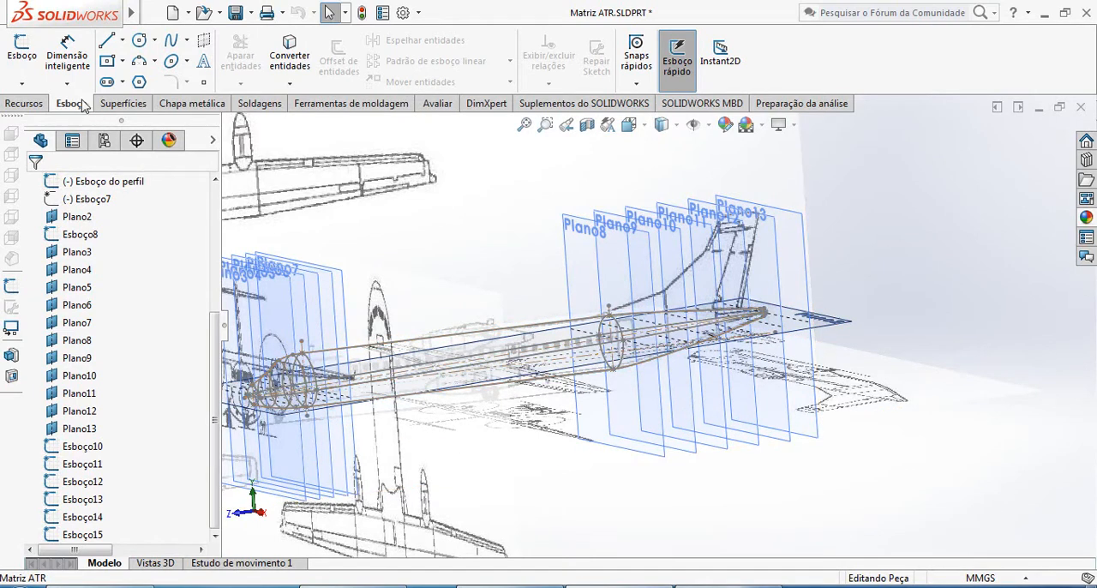
pyautogui.click(23, 67)
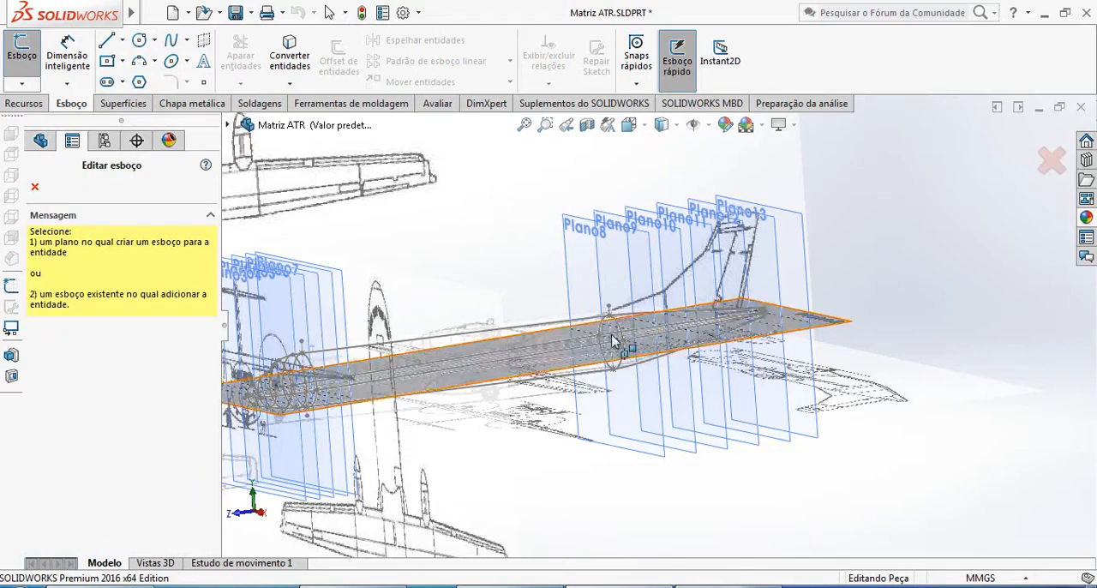
pyautogui.click(614, 215)
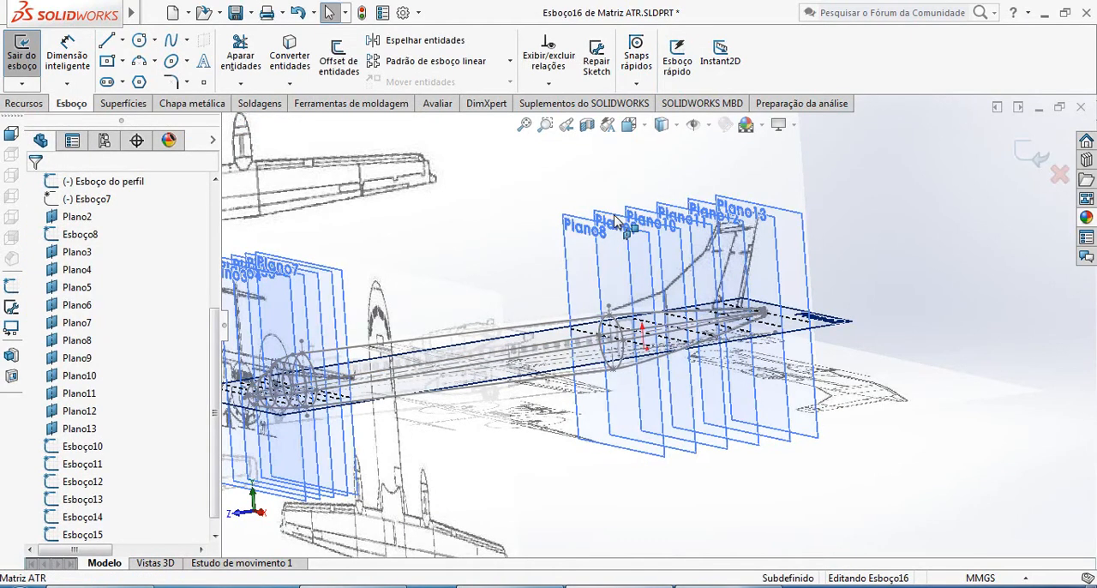
pyautogui.hotkey('ctrl', '8')
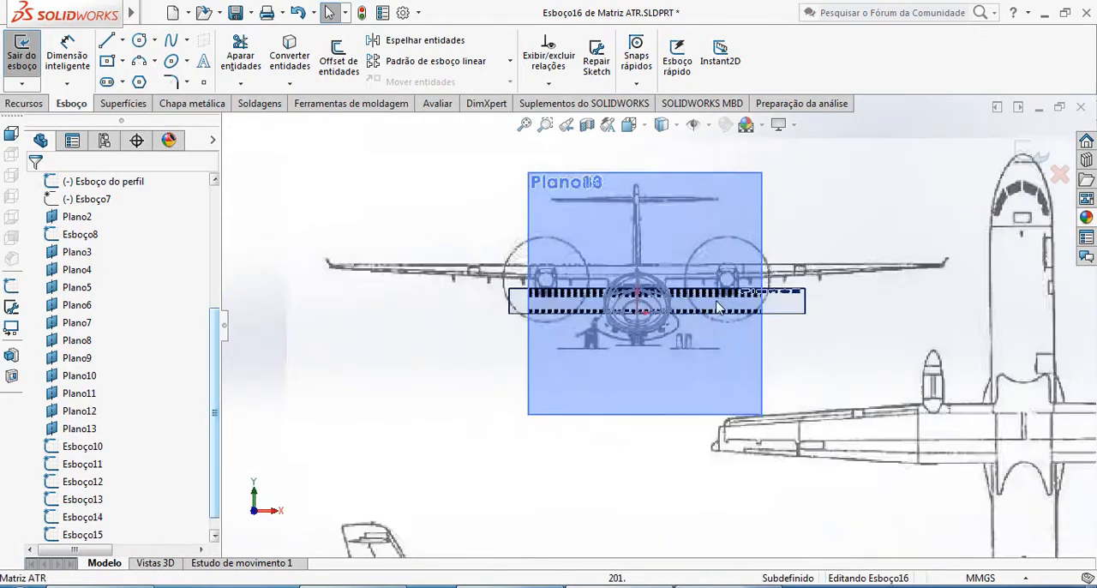
# - Draw a closed four-point spline around the front-view fuselage, reaching about 156 mm above and 129 mm right of the origin
pyautogui.click(172, 42)
pyautogui.click(566, 214)
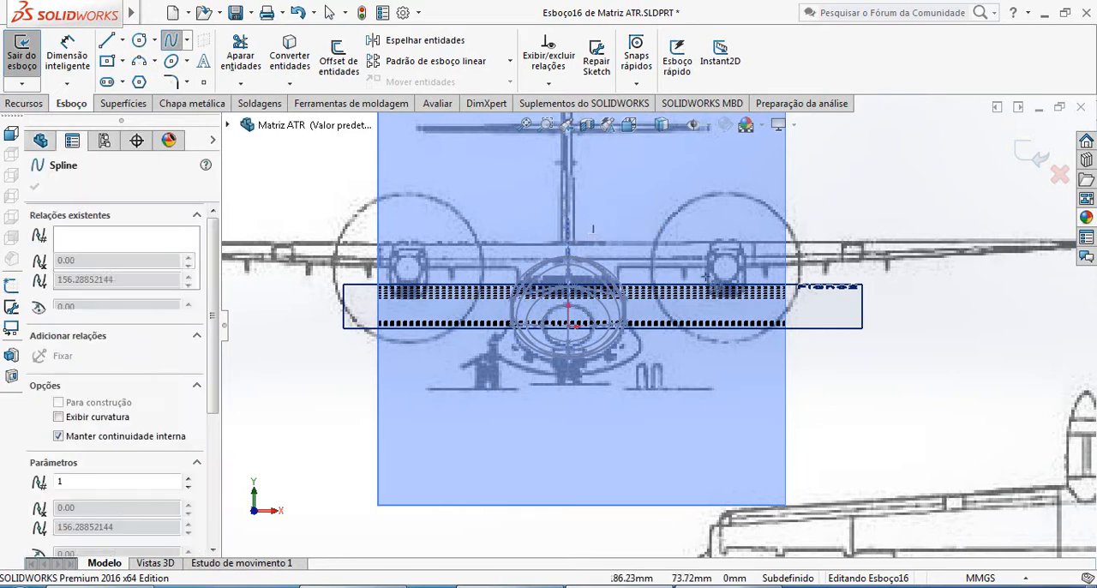
pyautogui.click(665, 336)
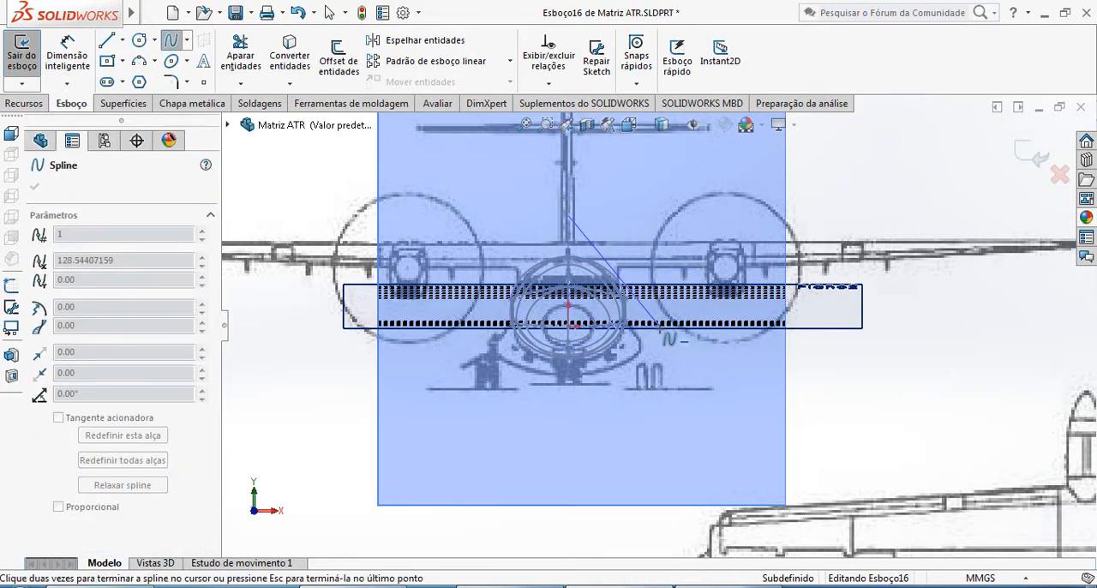
pyautogui.click(568, 395)
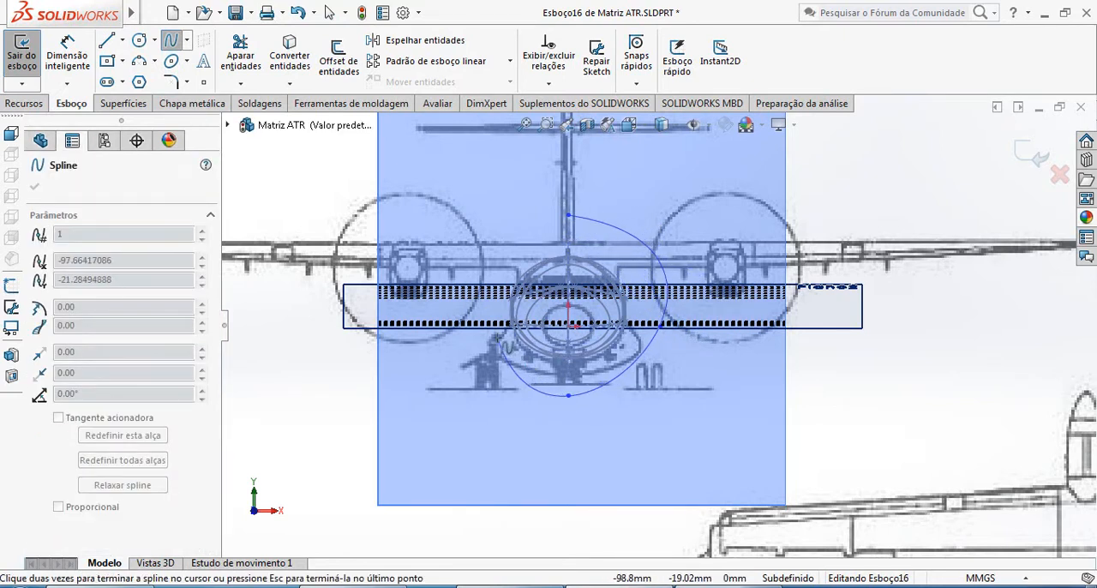
pyautogui.click(492, 323)
pyautogui.click(569, 216)
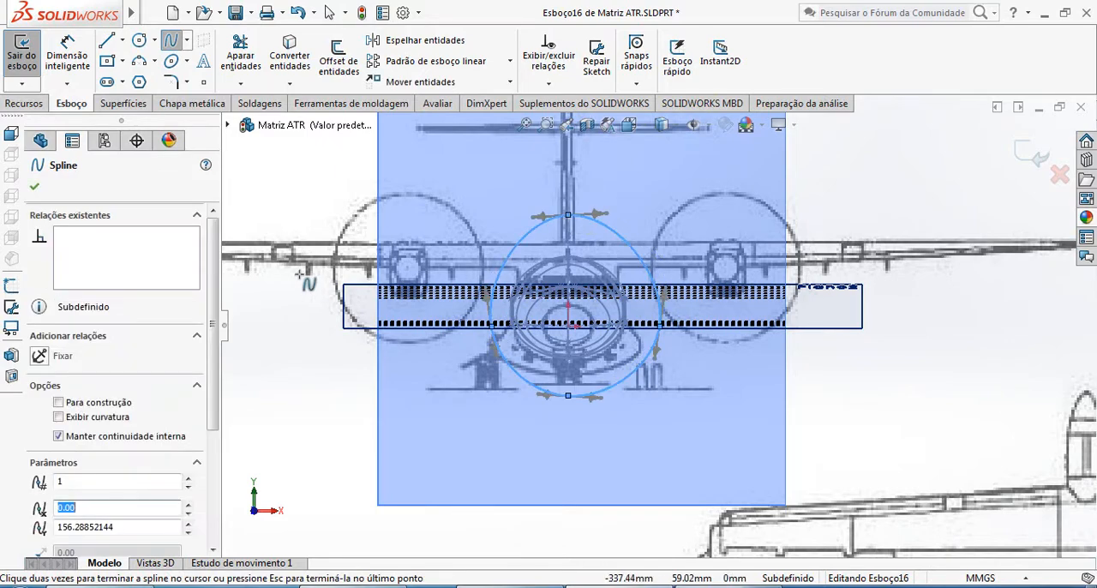
pyautogui.scroll(4, 656, 291)
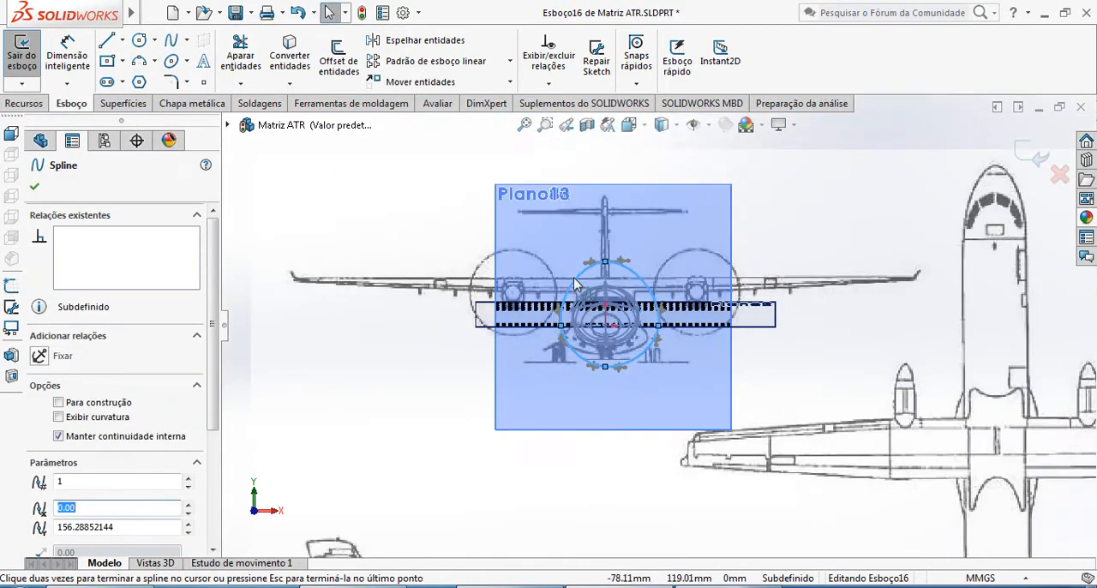
# - Finish the Plano9 spline and add a Pierce relation between its top point and the upper tail profile curve, Spline6 of Esboço do perfil
pyautogui.press('Escape')
pyautogui.scroll(3, 562, 277)
pyautogui.moveTo(589, 278); pyautogui.dragTo(539, 314, button='middle')
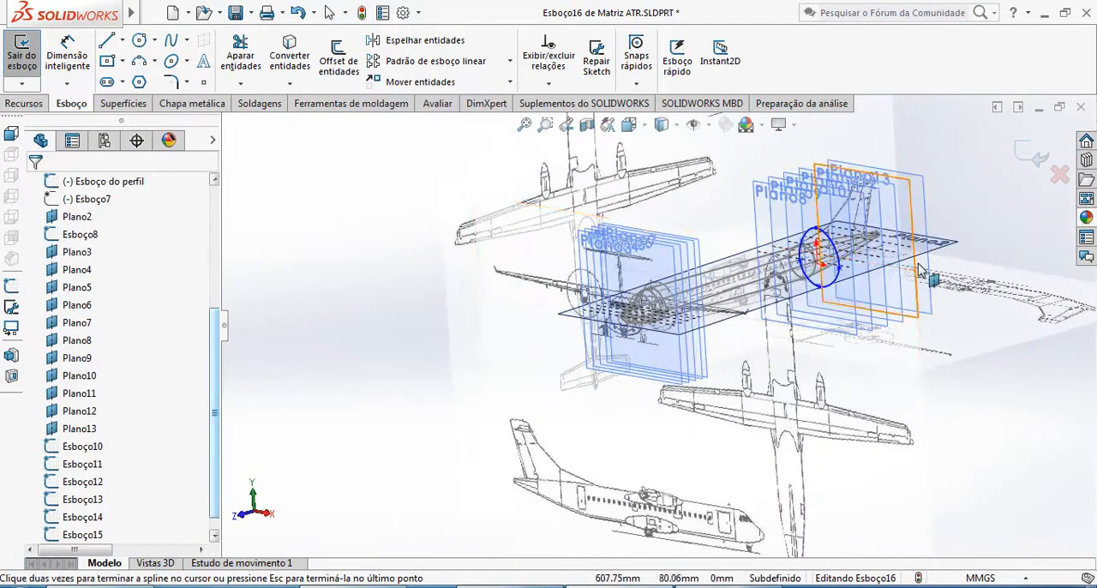
pyautogui.scroll(-5, 874, 249)
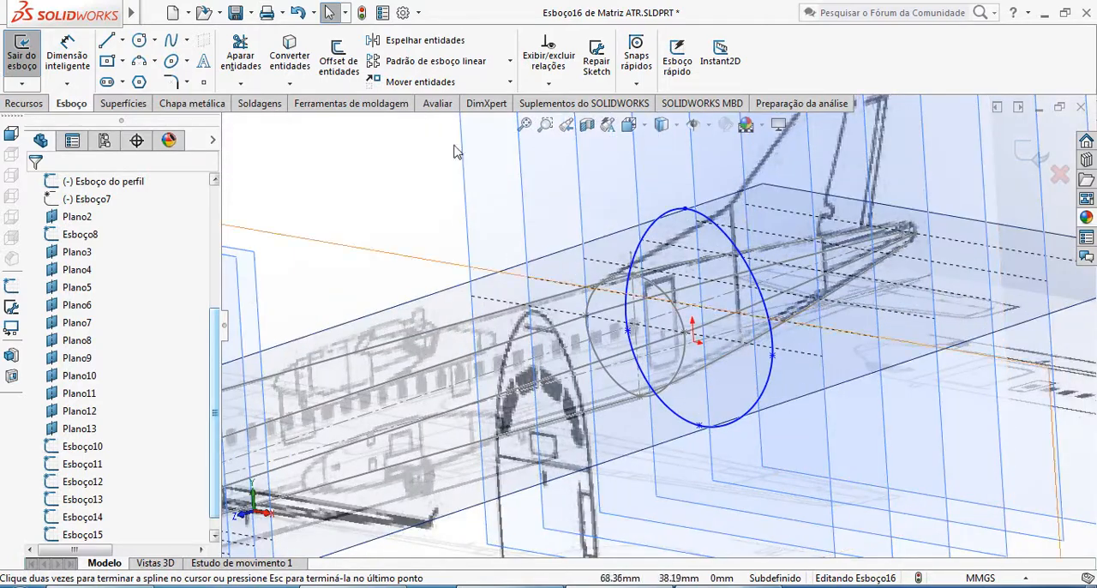
pyautogui.click(685, 210)
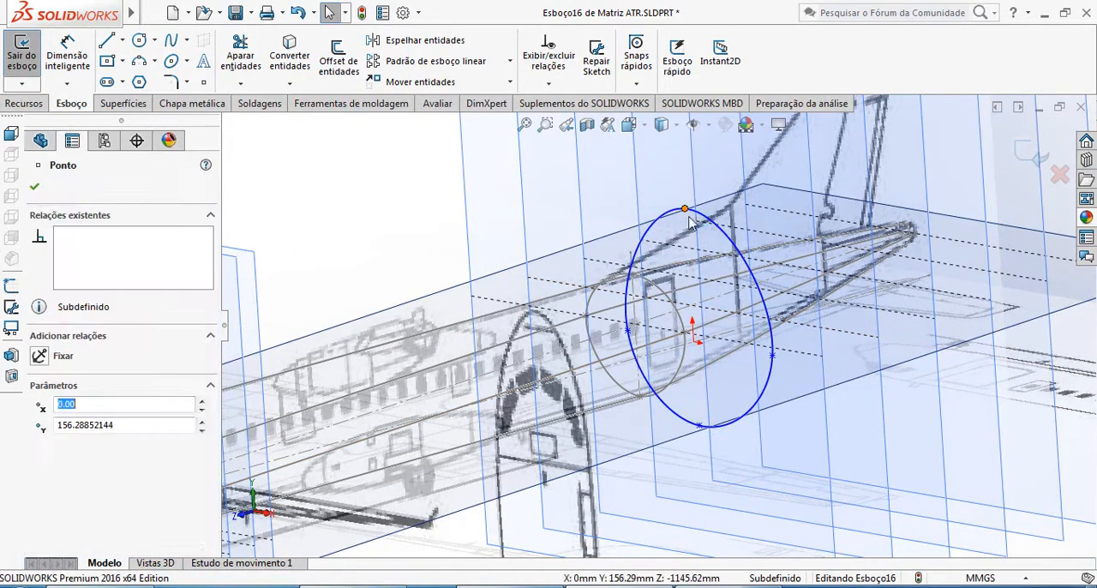
pyautogui.keyDown('ctrl'); pyautogui.click(711, 259); pyautogui.keyUp('ctrl')
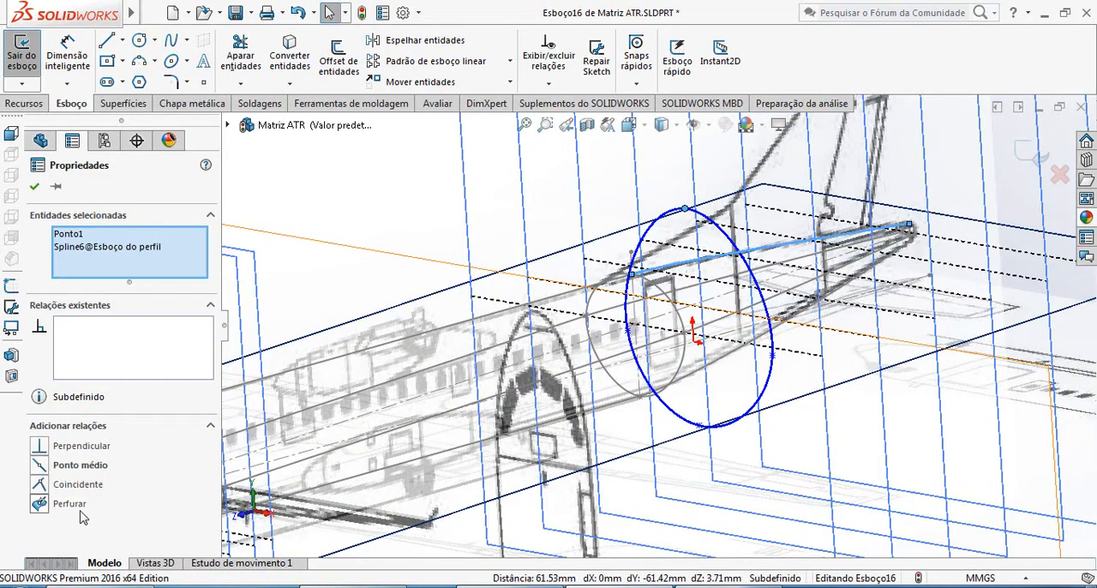
pyautogui.click(69, 504)
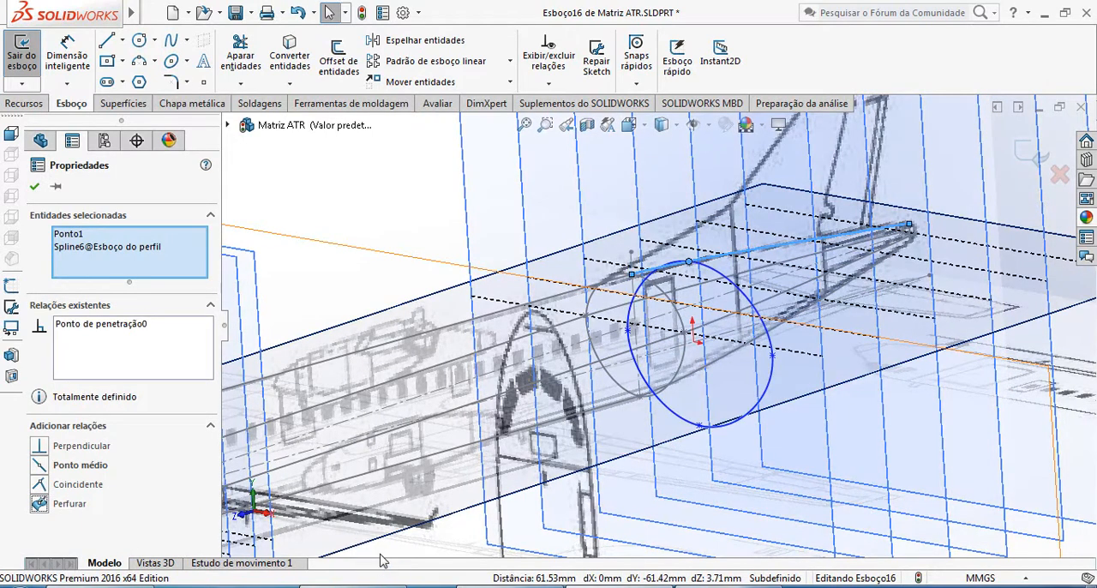
# - Add a Pierce relation between the Plano9 spline's bottom point and the lower tail profile curve, Spline2 of Esboço do perfil
pyautogui.click(699, 427)
pyautogui.keyDown('ctrl'); pyautogui.click(695, 376); pyautogui.keyUp('ctrl')
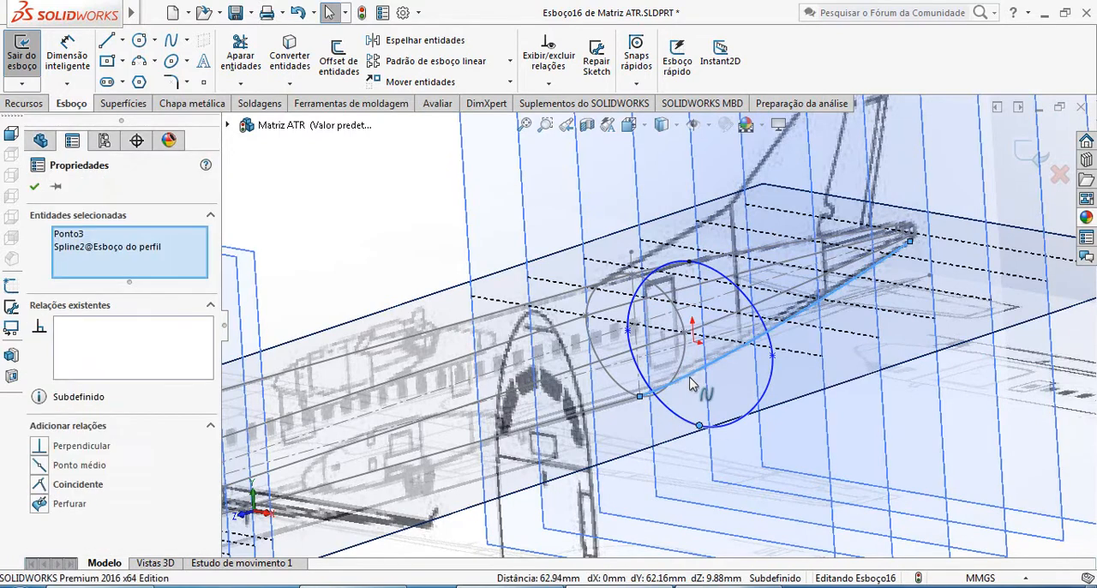
pyautogui.click(69, 504)
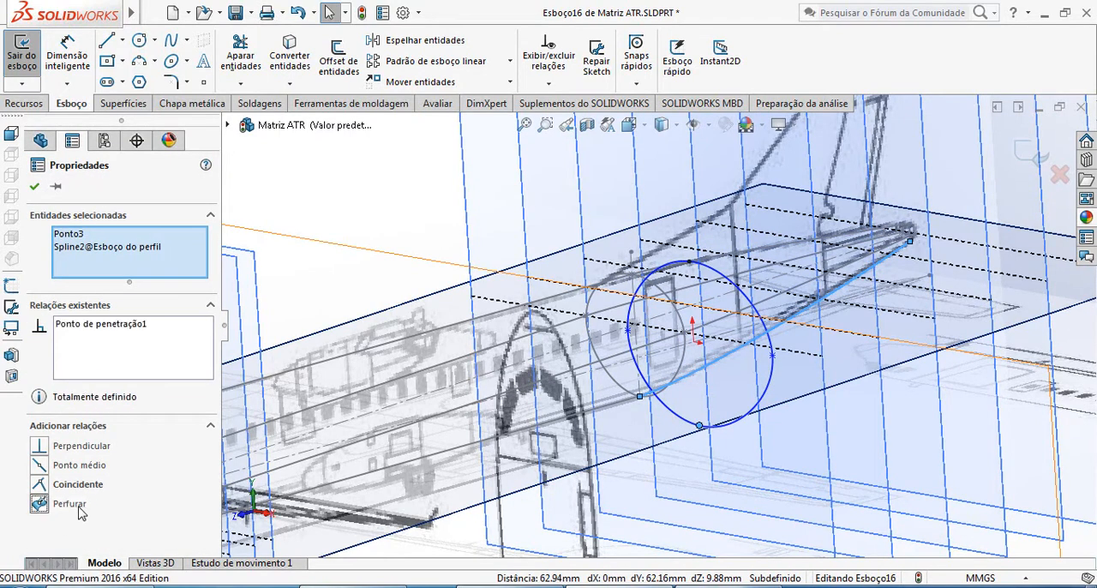
# - Pierce the Plano9 spline's right point to Spline8 and its left point to Spline7, the tapering tail side curves of Esboço8
pyautogui.click(771, 353)
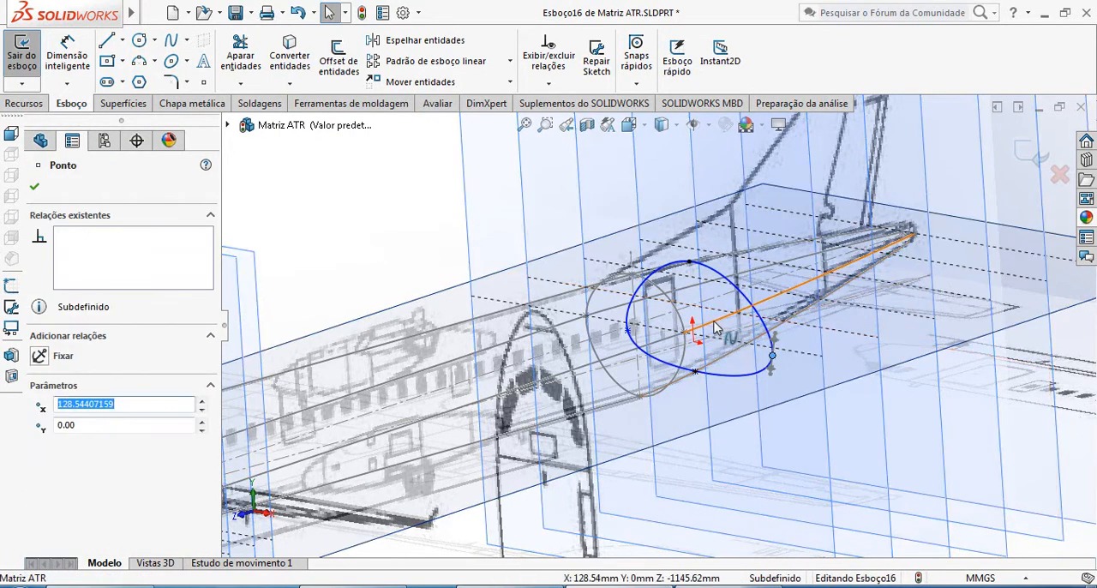
pyautogui.keyDown('ctrl'); pyautogui.click(715, 326); pyautogui.keyUp('ctrl')
pyautogui.click(69, 465)
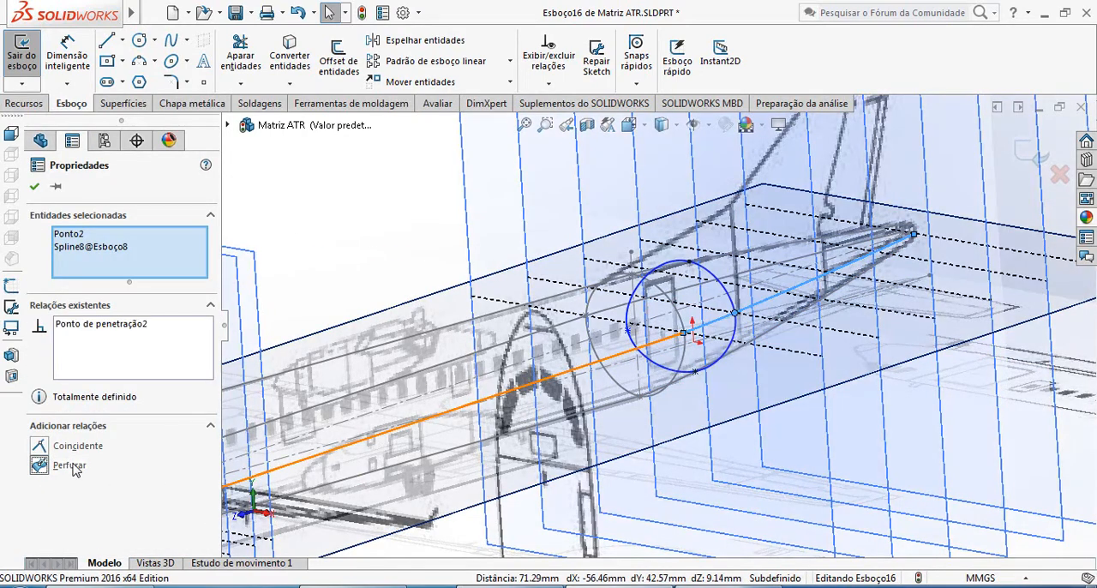
pyautogui.click(627, 331)
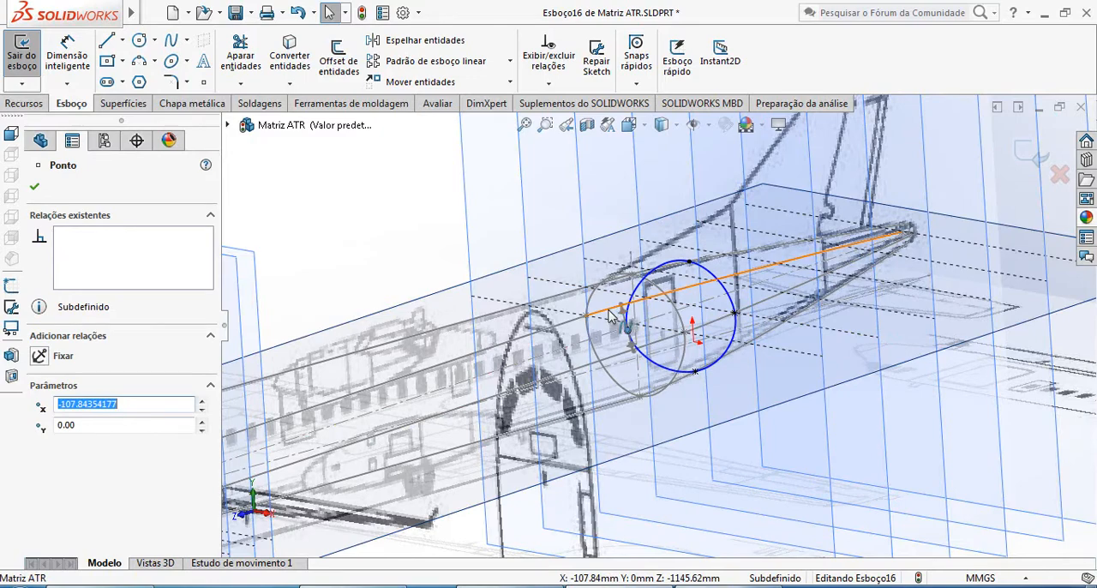
pyautogui.keyDown('ctrl'); pyautogui.click(610, 317); pyautogui.keyUp('ctrl')
pyautogui.click(69, 466)
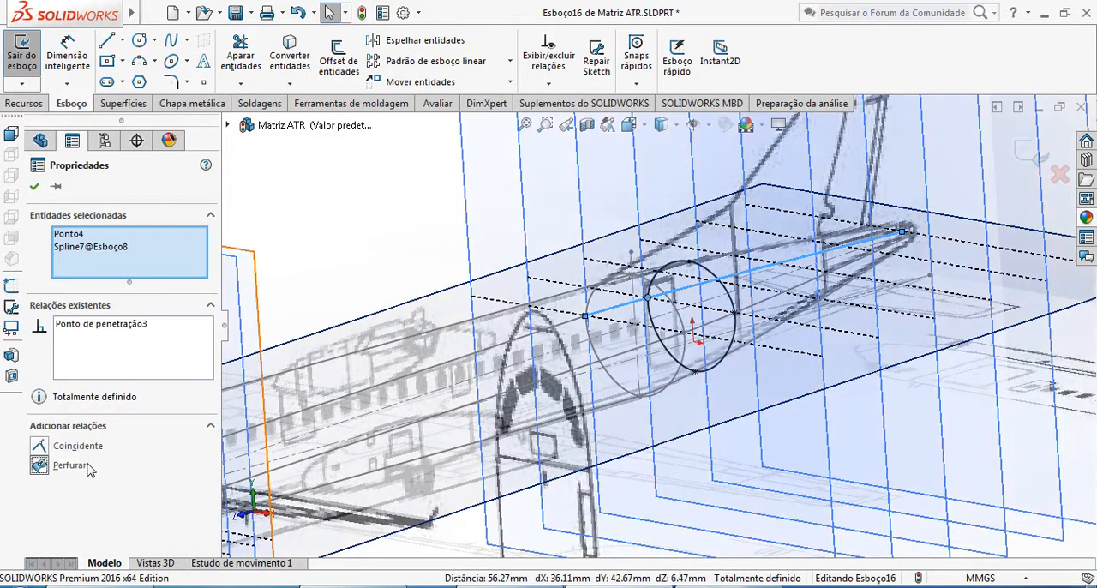
# - Accept the relations on the Plano9 cross-section and exit its sketch
pyautogui.moveTo(777, 340); pyautogui.dragTo(452, 333, button='middle')
pyautogui.click(36, 186)
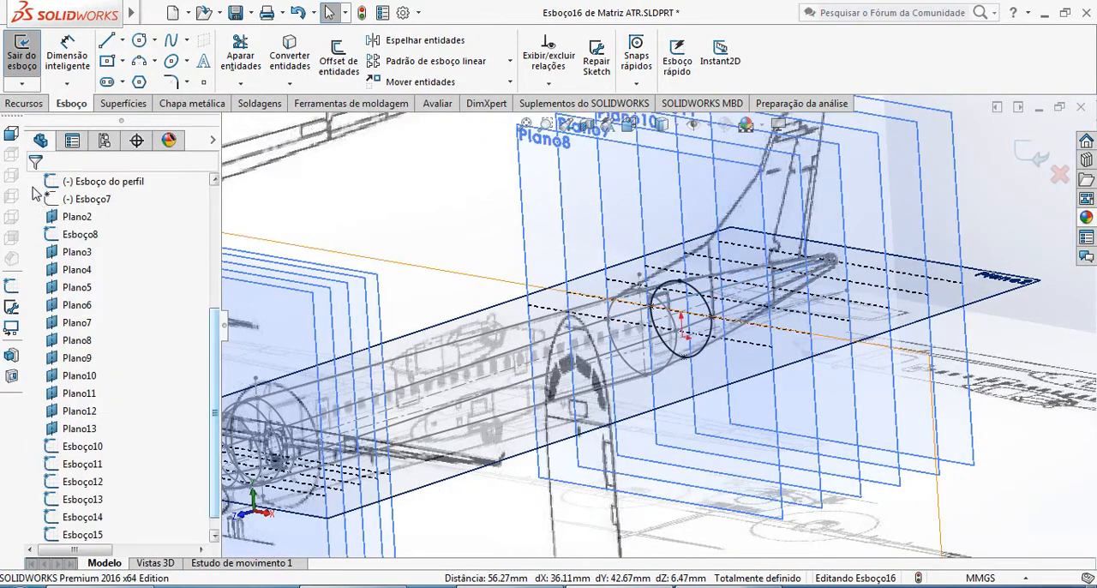
pyautogui.click(1034, 161)
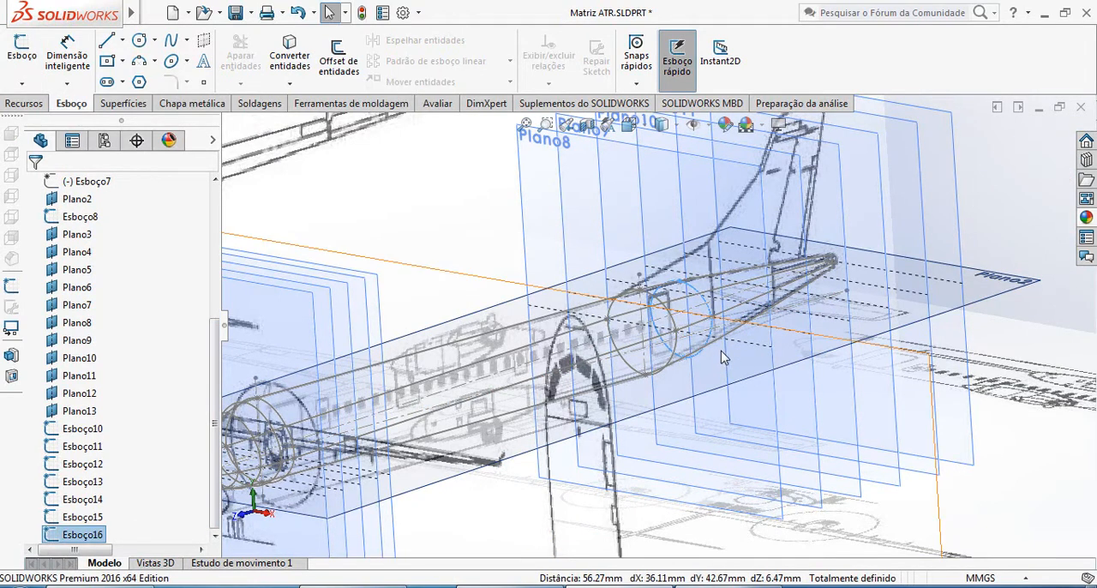
# - Open a new sketch on Plano10, the third tail plane
pyautogui.click(413, 220)
pyautogui.scroll(2, 715, 291)
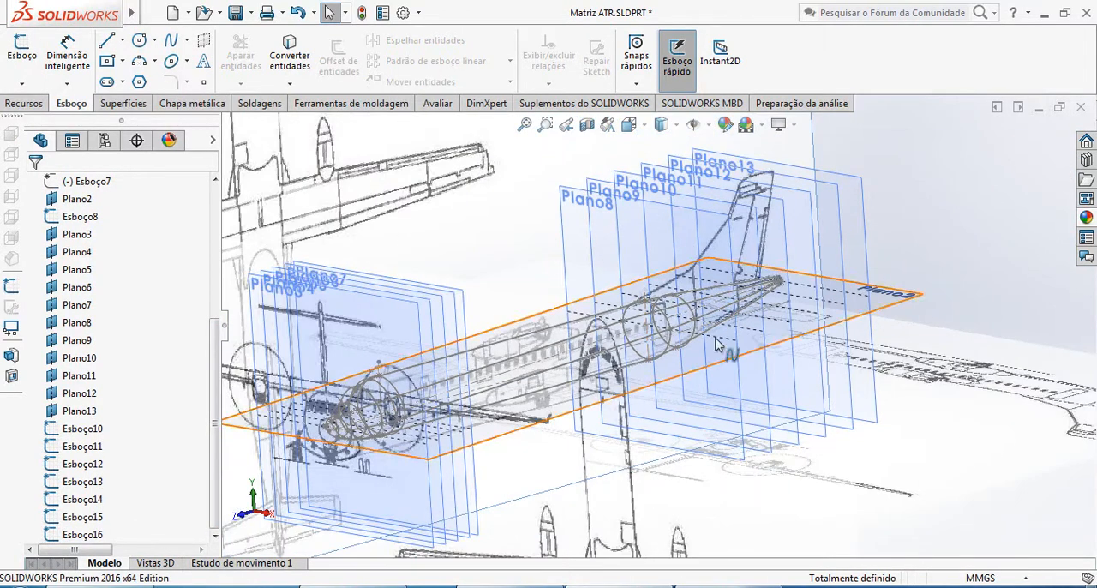
pyautogui.moveTo(718, 343); pyautogui.dragTo(735, 319, button='middle')
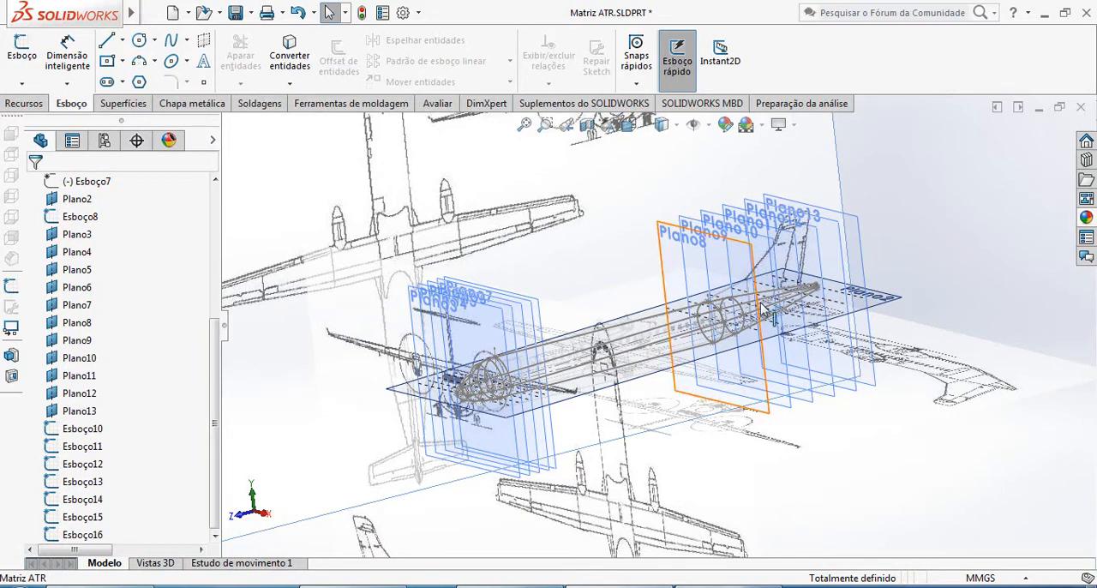
pyautogui.click(716, 222)
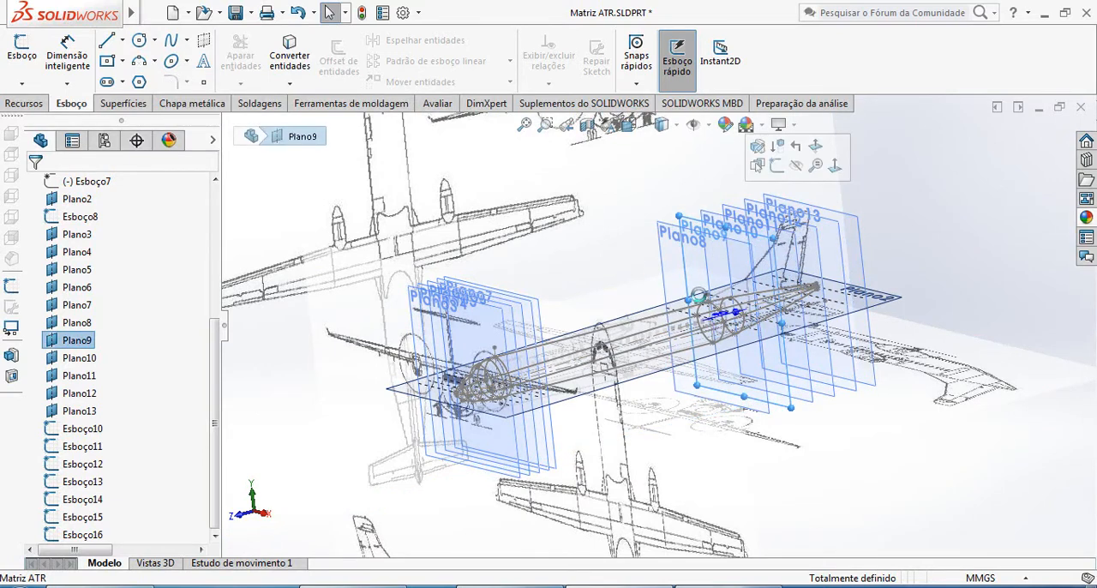
pyautogui.press('Escape')
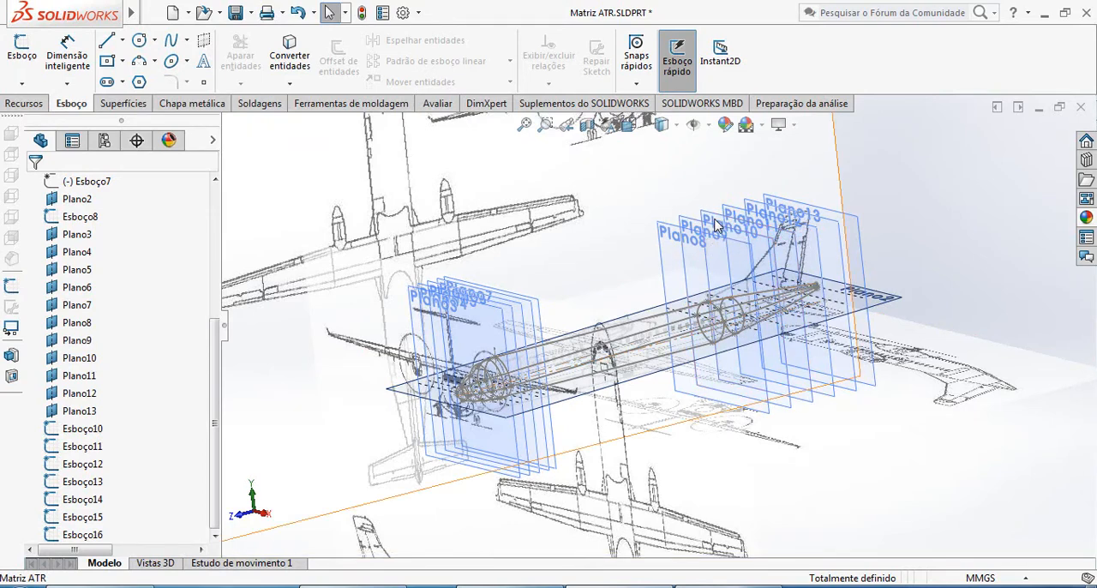
pyautogui.scroll(-3, 795, 240)
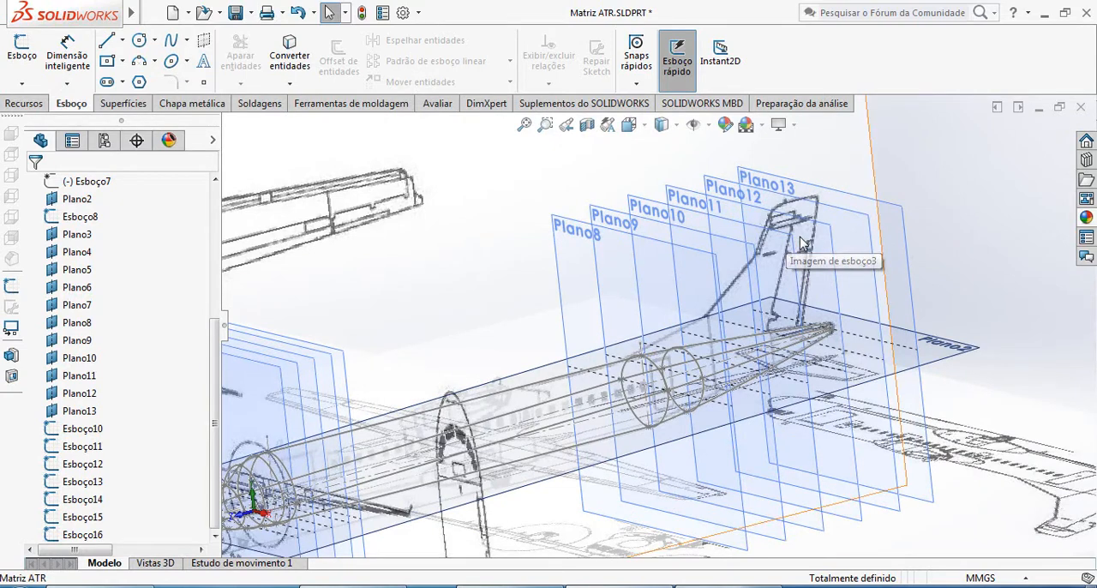
pyautogui.click(635, 206)
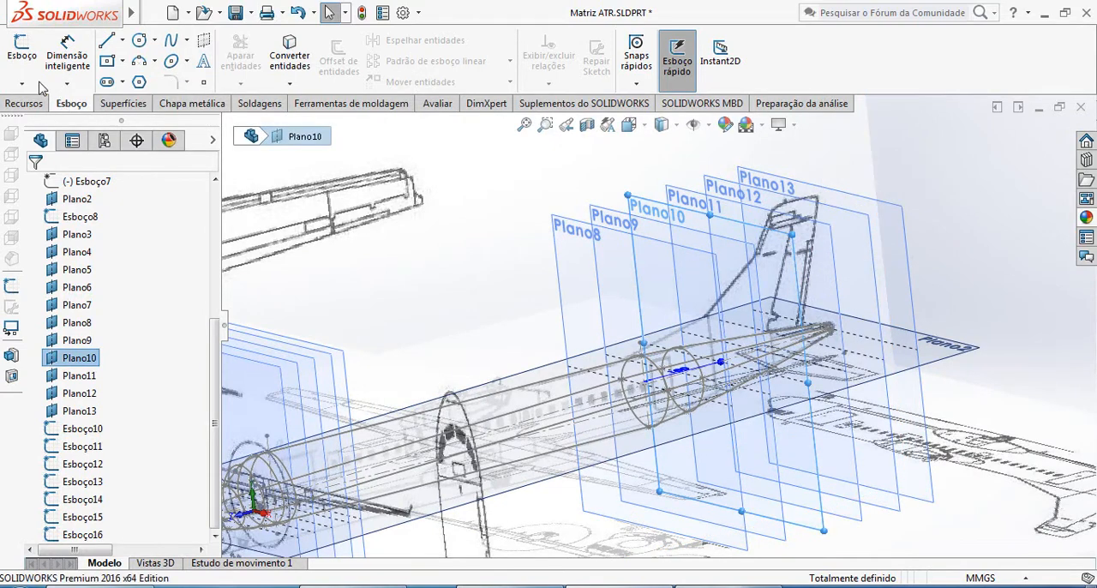
pyautogui.click(22, 53)
# - Convert the Plano9 cross-section spline, Spline1 of Esboço16, into the Plano10 sketch
pyautogui.click(300, 77)
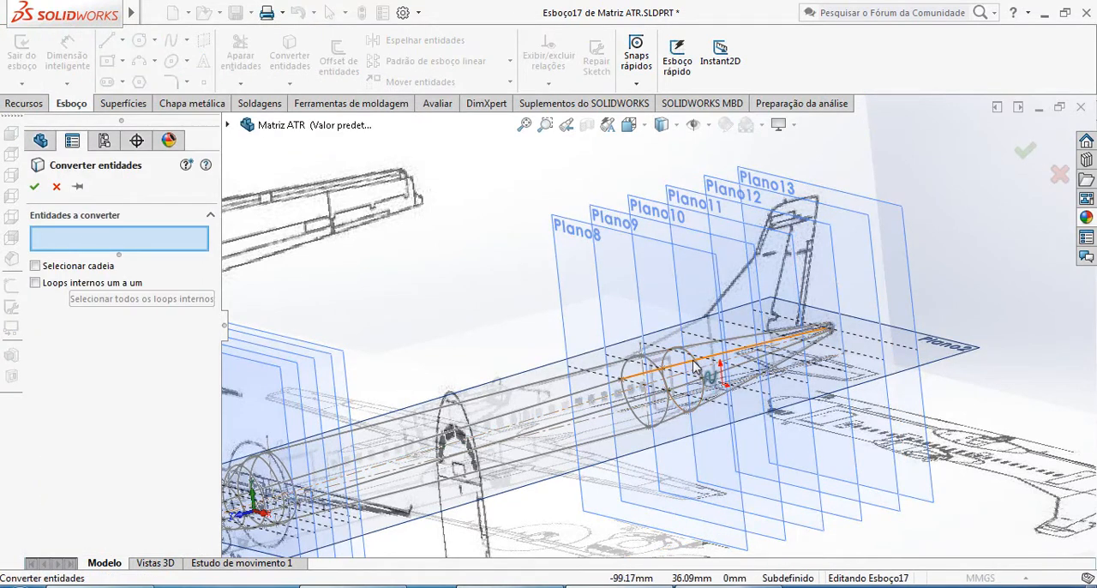
pyautogui.click(694, 363)
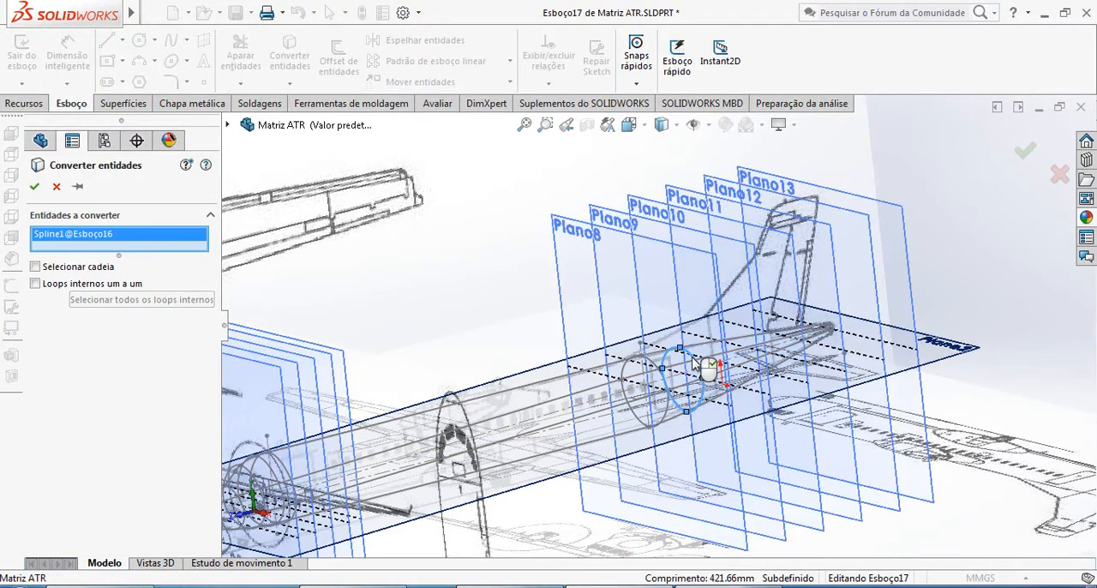
pyautogui.click(34, 188)
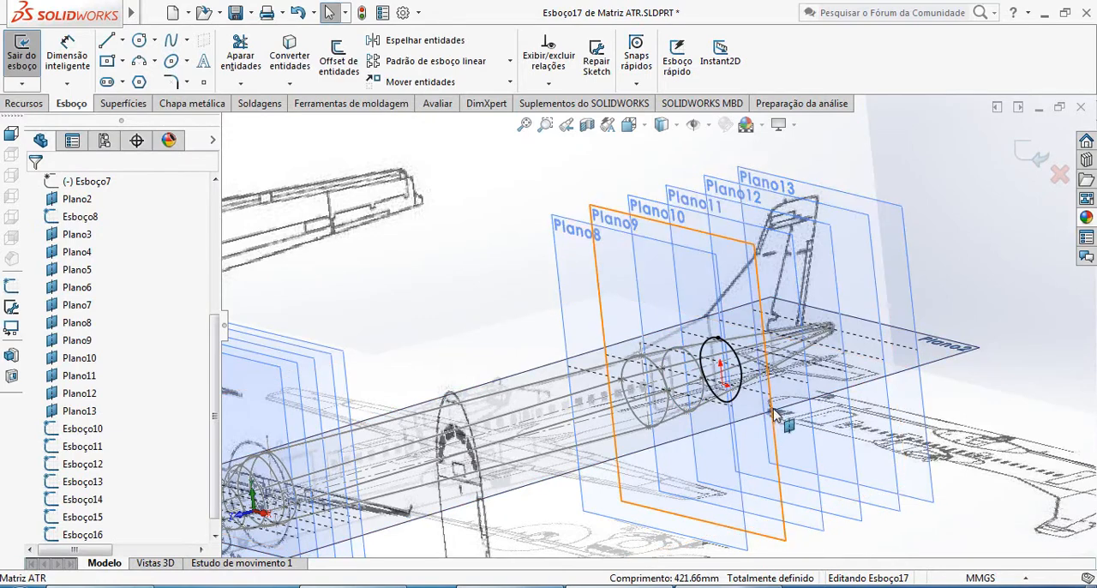
# - Try to relate the converted spline's top point to the upper tail profile curve, Spline6 of Esboço do perfil
pyautogui.scroll(-4, 755, 386)
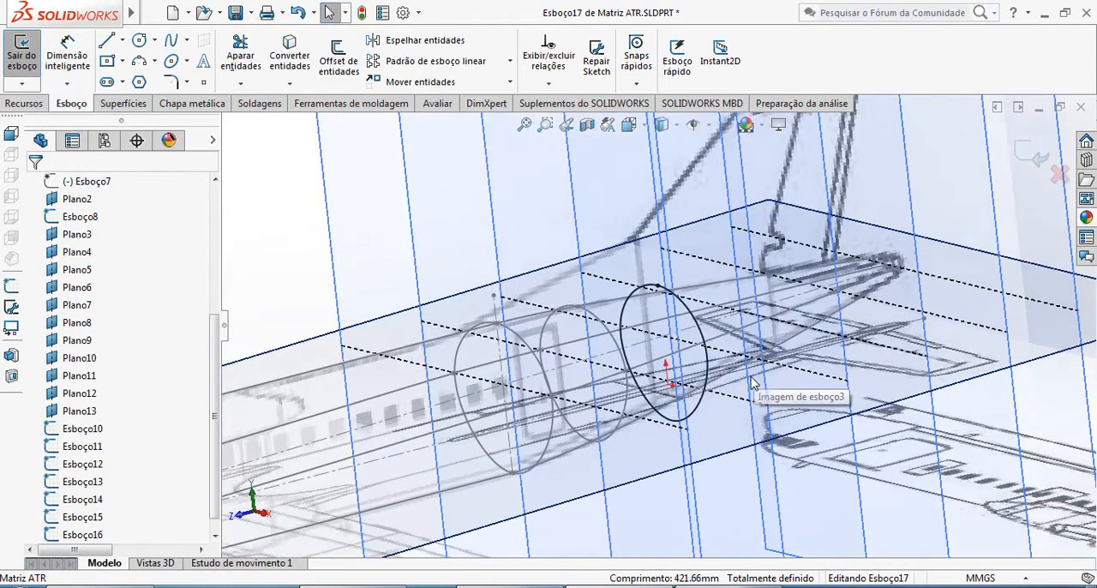
pyautogui.scroll(-3, 754, 386)
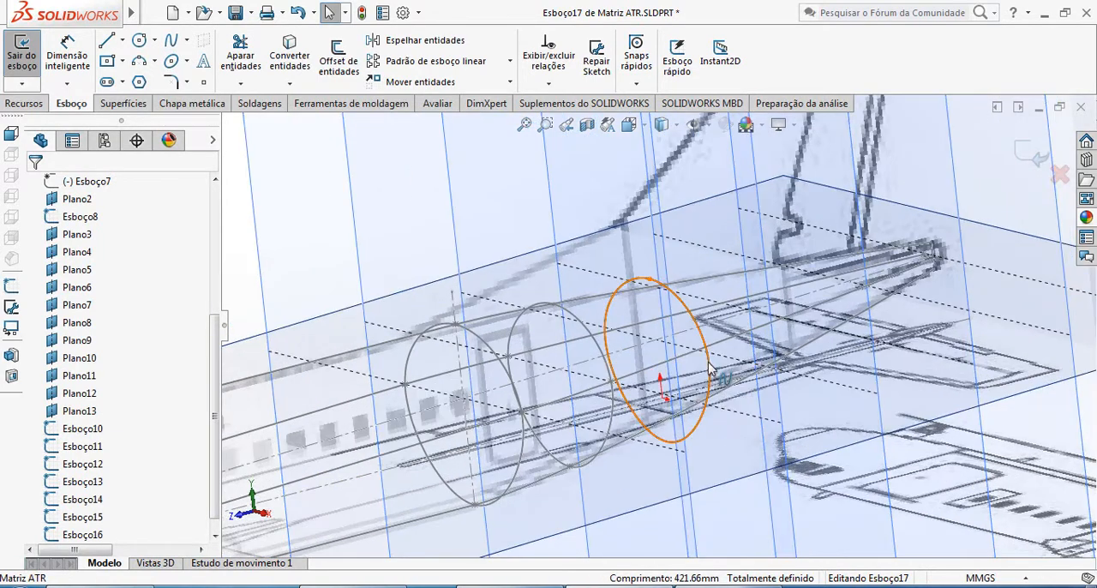
pyautogui.click(649, 280)
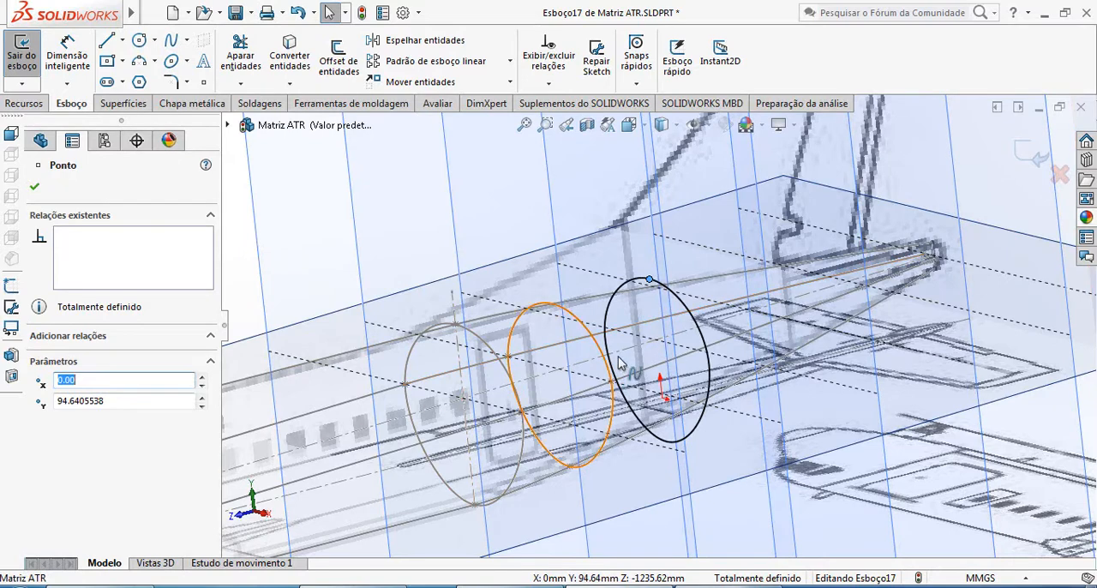
pyautogui.keyDown('ctrl'); pyautogui.click(643, 295); pyautogui.keyUp('ctrl')
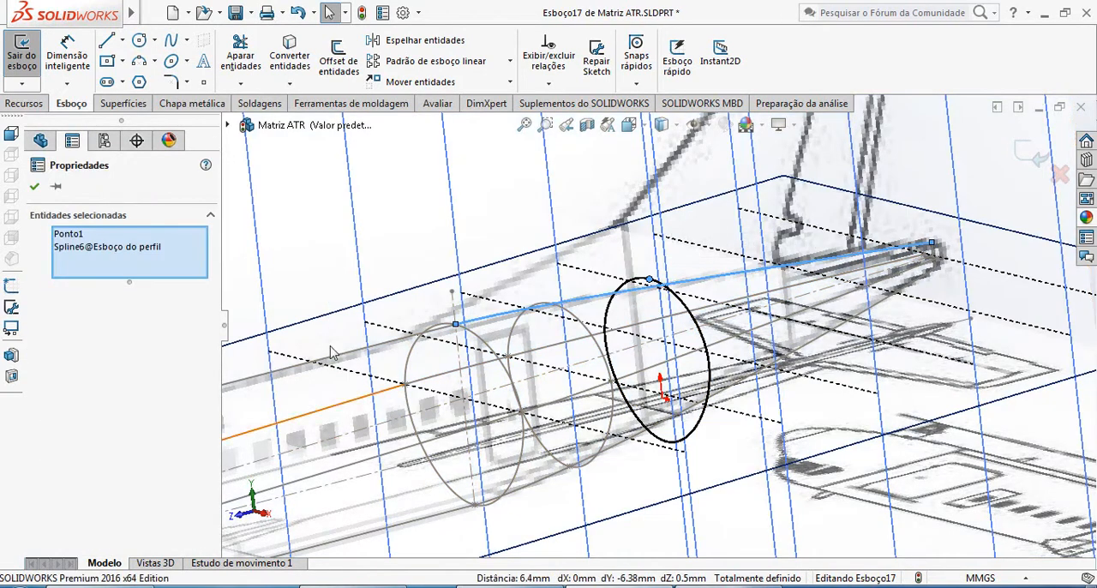
pyautogui.click(239, 337)
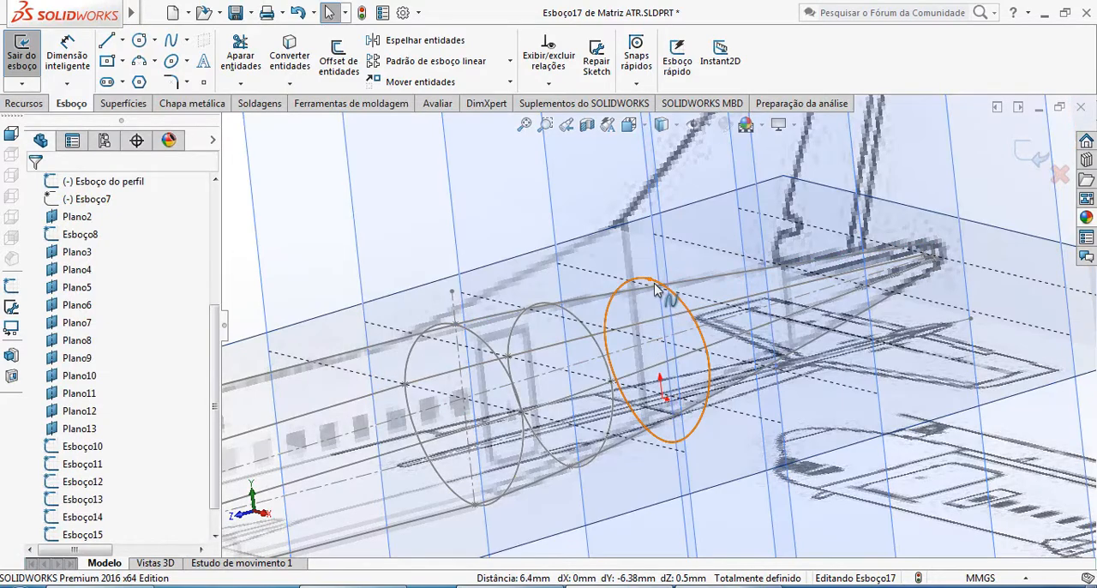
pyautogui.click(653, 285)
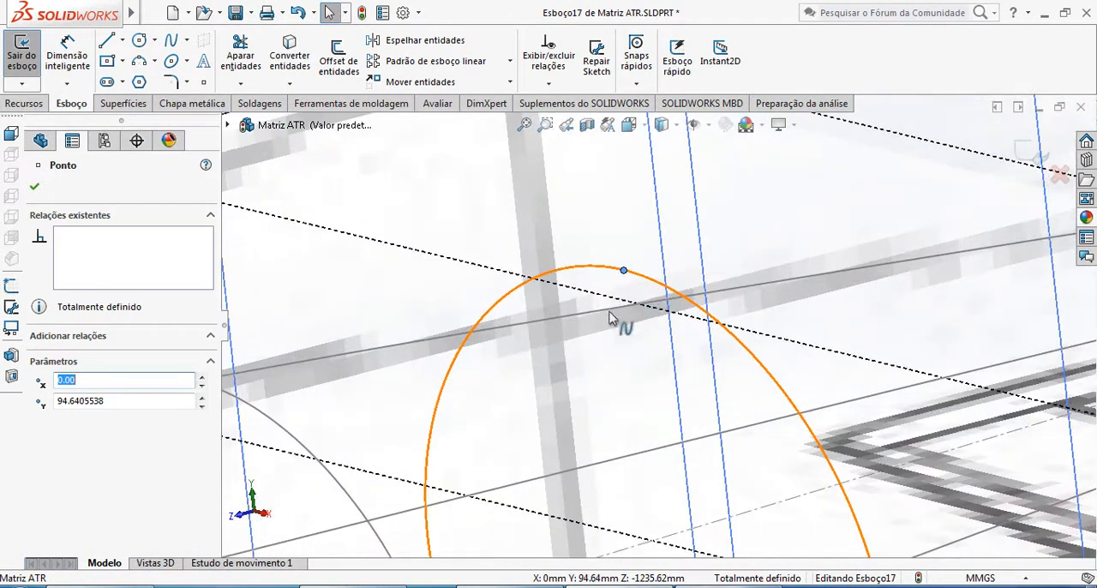
pyautogui.scroll(-2, 620, 314)
pyautogui.click(595, 316)
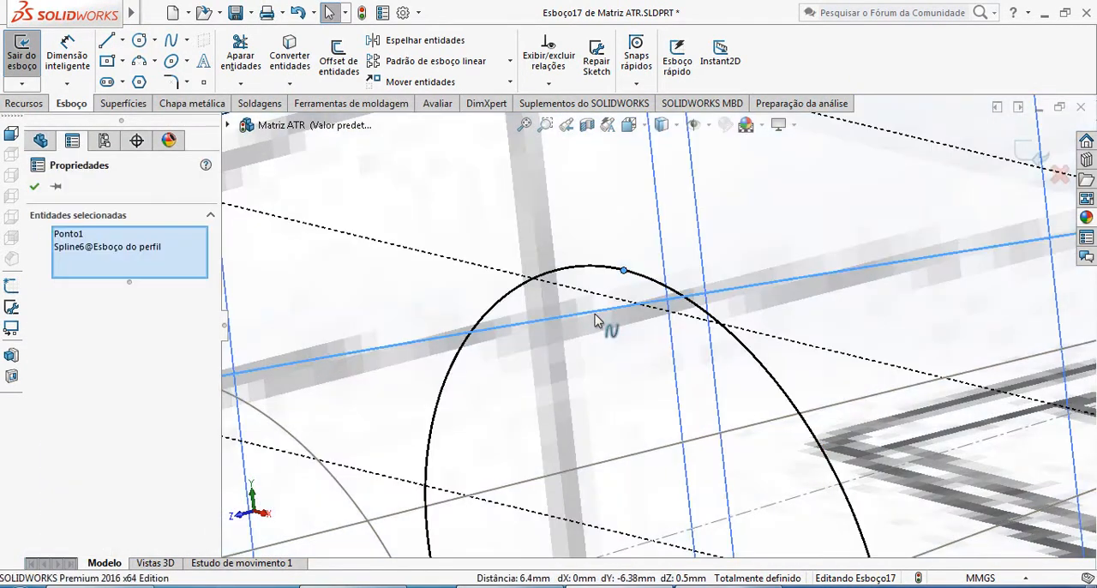
pyautogui.scroll(6, 672, 339)
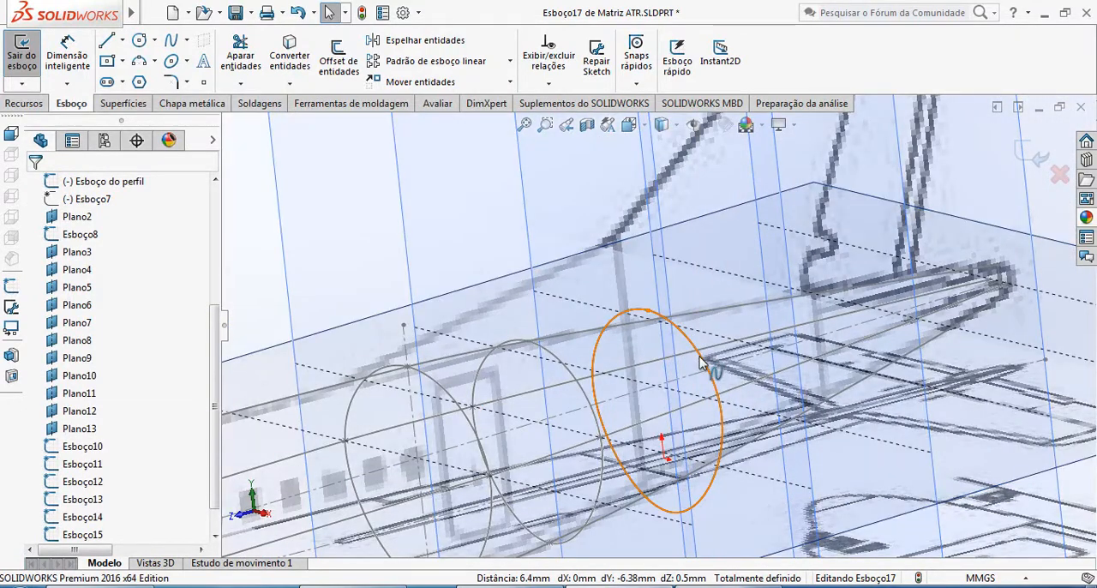
# - Delete the converted spline from the Plano10 sketch
pyautogui.click(701, 363)
pyautogui.press('Delete')
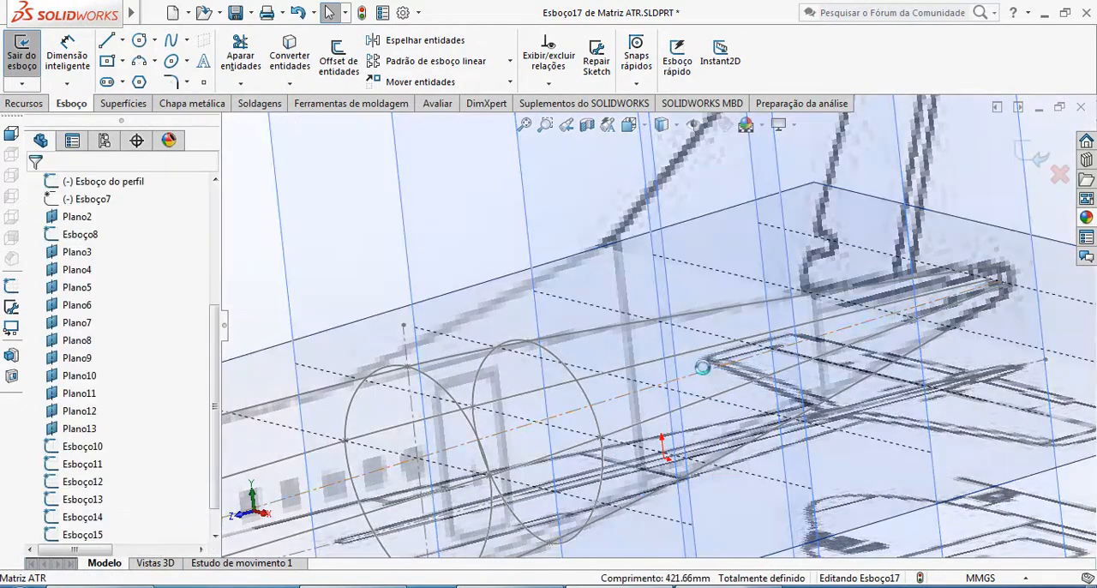
# - Draw a closed four-point spline around the fuselage front view in the Plano10 sketch, about 218 mm wide and 262 mm tall
pyautogui.hotkey('ctrl', '8')
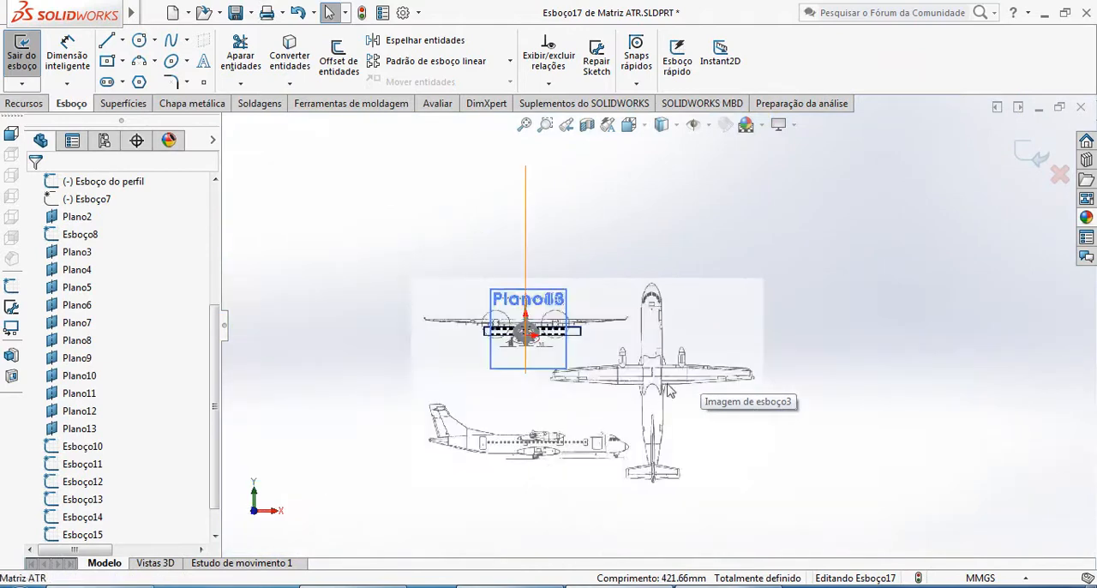
pyautogui.scroll(-4, 444, 304)
pyautogui.scroll(-3, 447, 313)
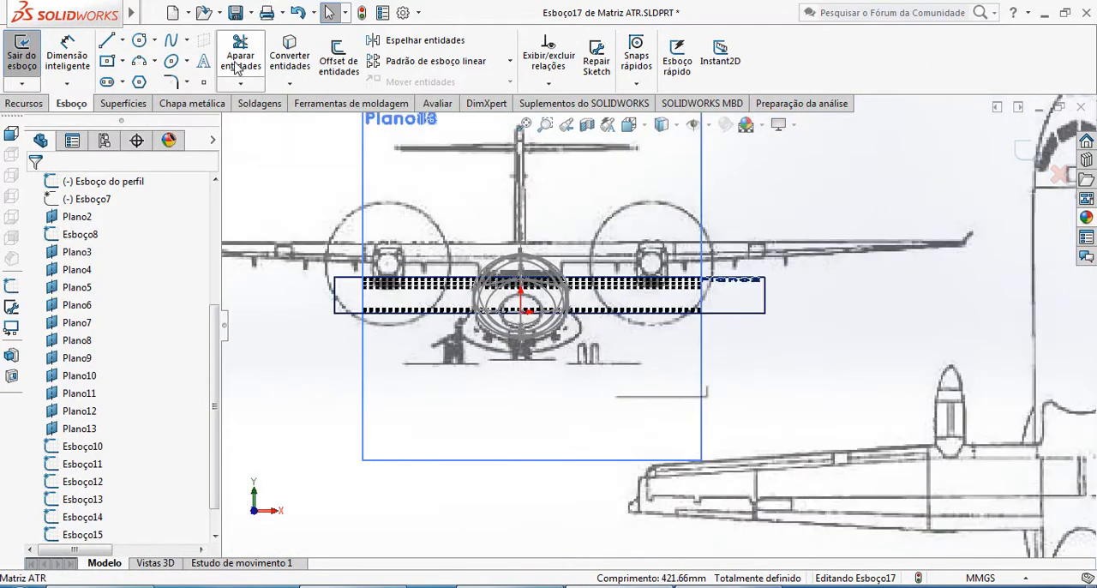
pyautogui.click(186, 41)
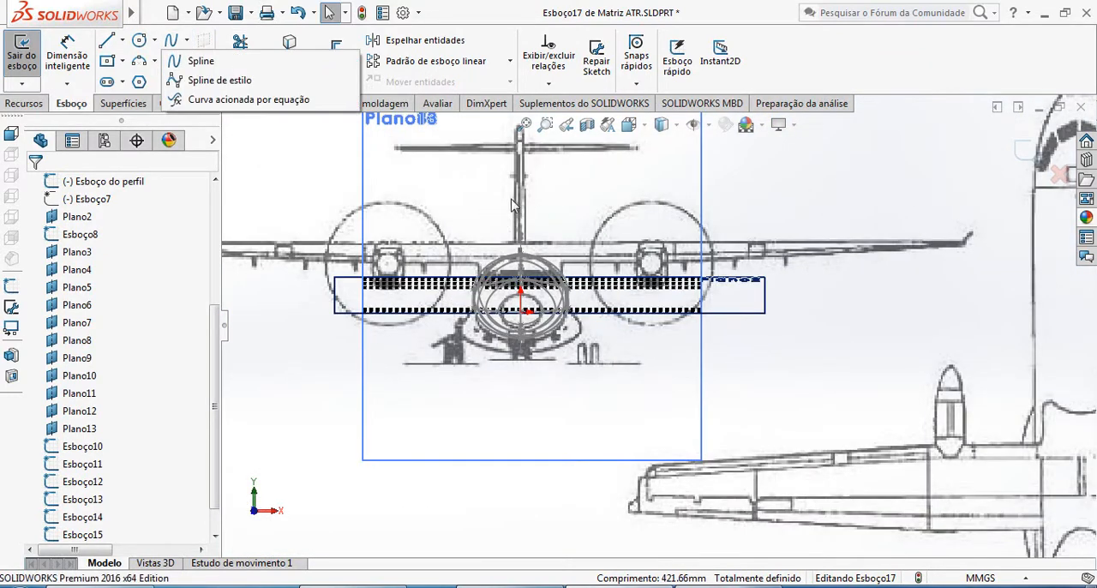
pyautogui.click(155, 61)
pyautogui.click(187, 61)
pyautogui.click(155, 40)
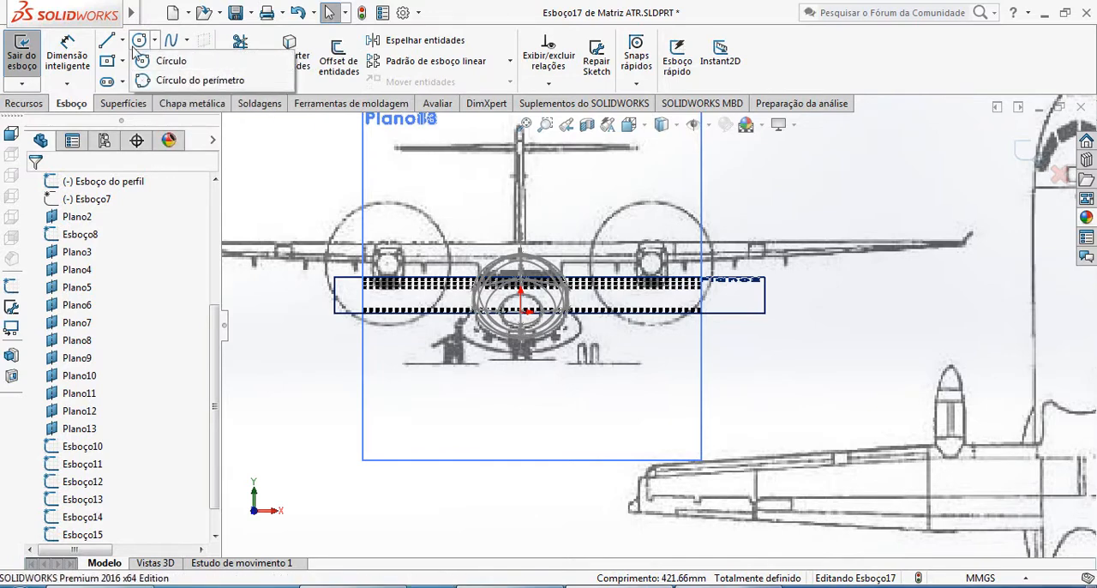
pyautogui.click(186, 40)
pyautogui.click(174, 61)
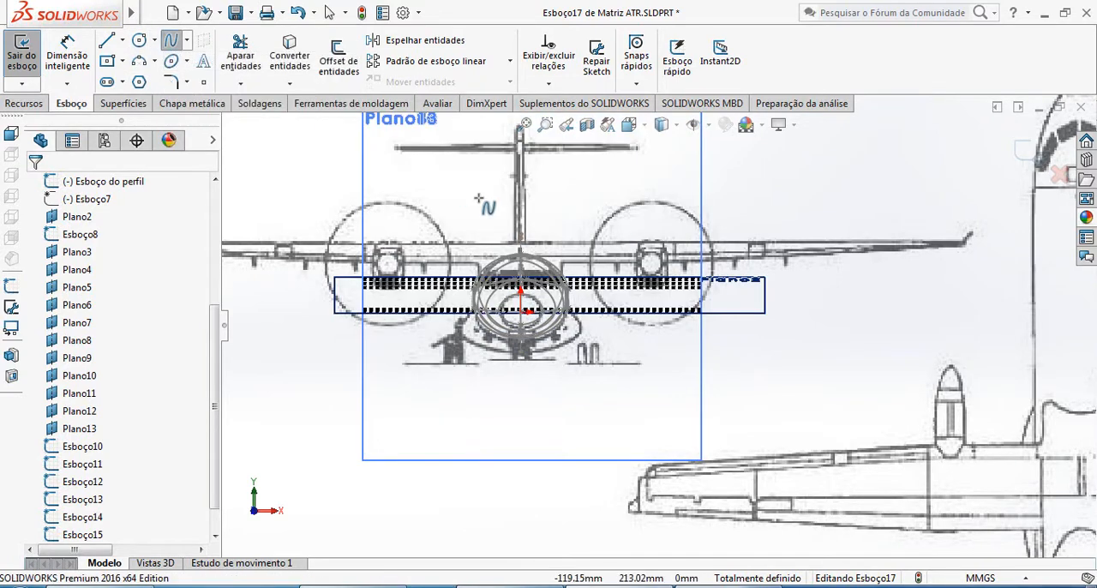
pyautogui.click(520, 212)
pyautogui.click(586, 312)
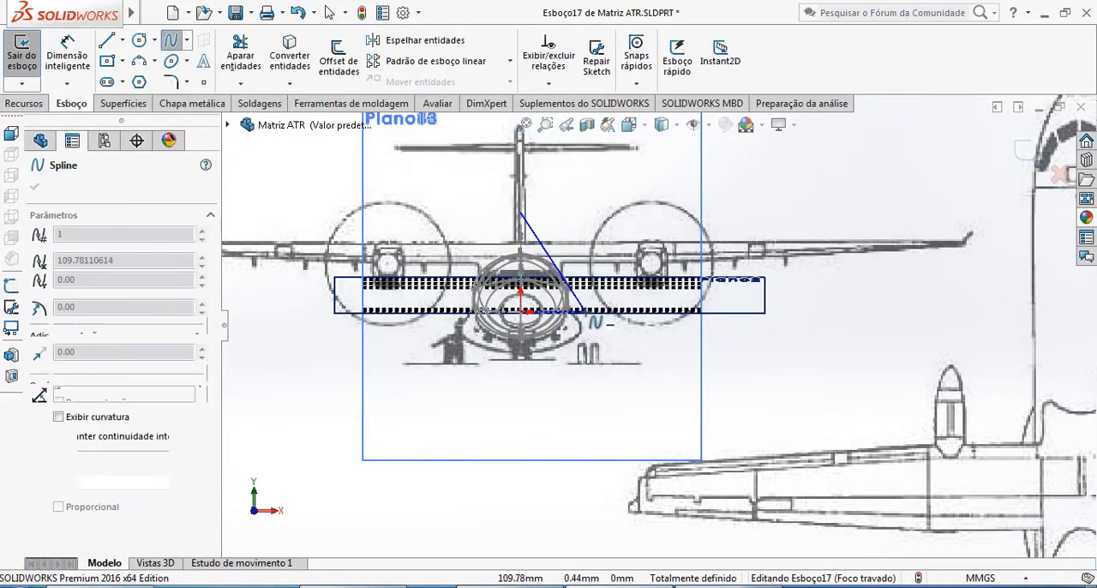
pyautogui.click(521, 366)
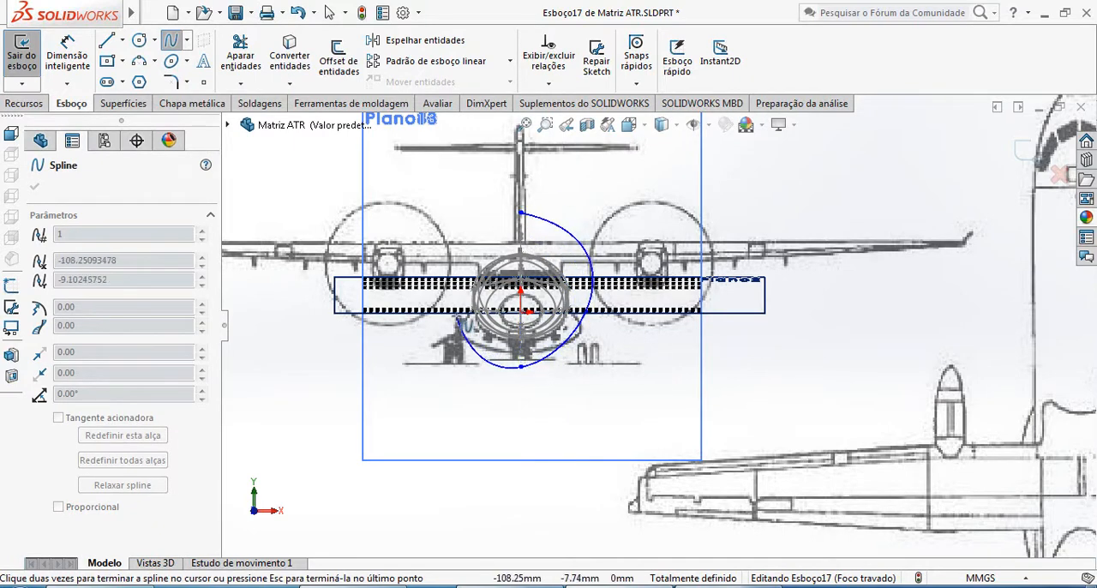
pyautogui.click(455, 296)
pyautogui.click(521, 212)
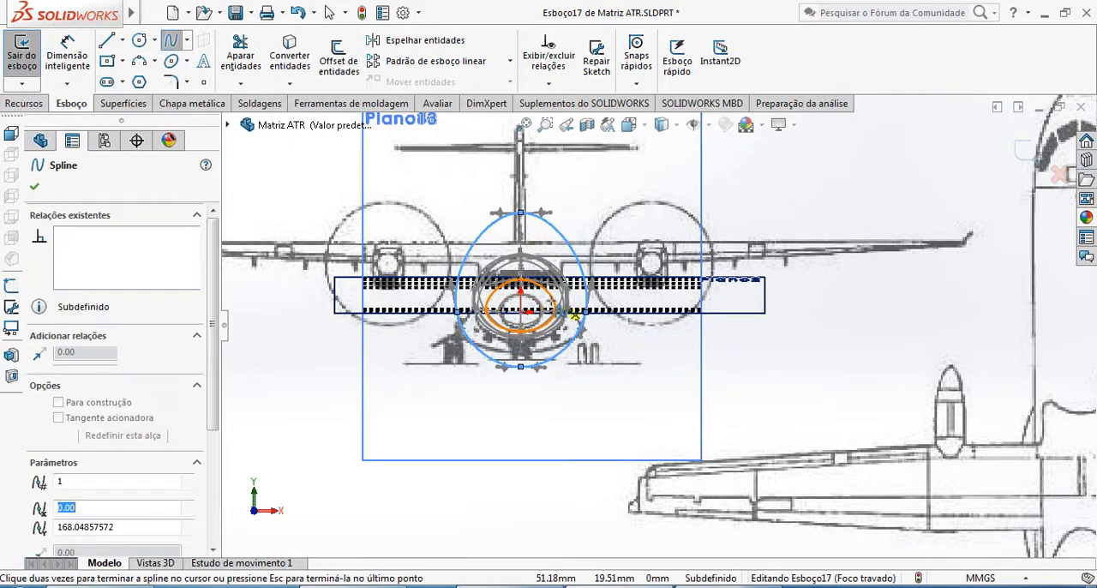
pyautogui.scroll(-2, 536, 318)
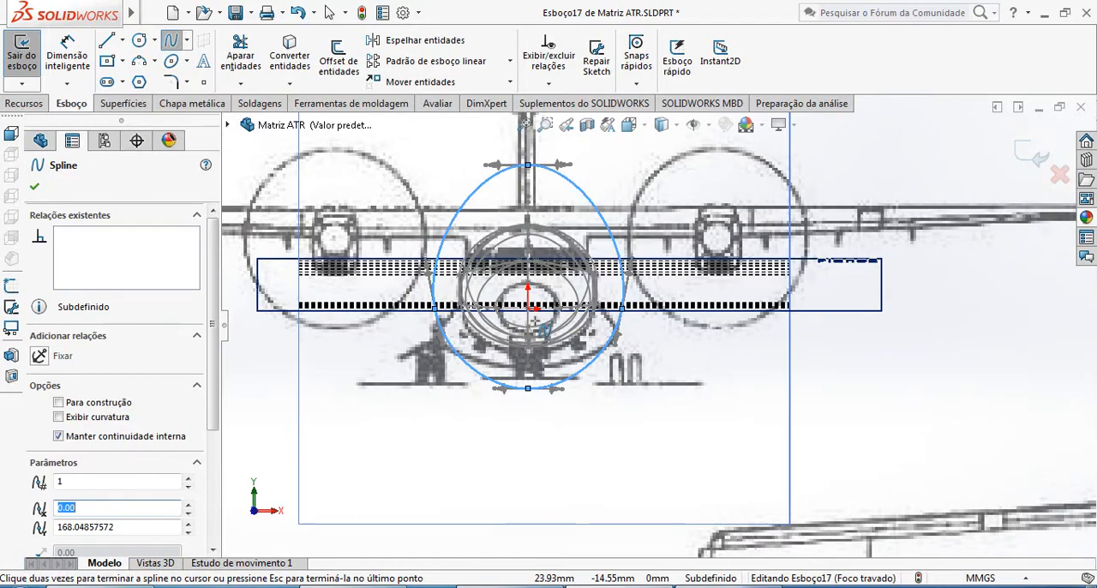
pyautogui.press('Escape')
pyautogui.scroll(4, 526, 316)
pyautogui.moveTo(574, 280); pyautogui.dragTo(533, 290, button='middle')
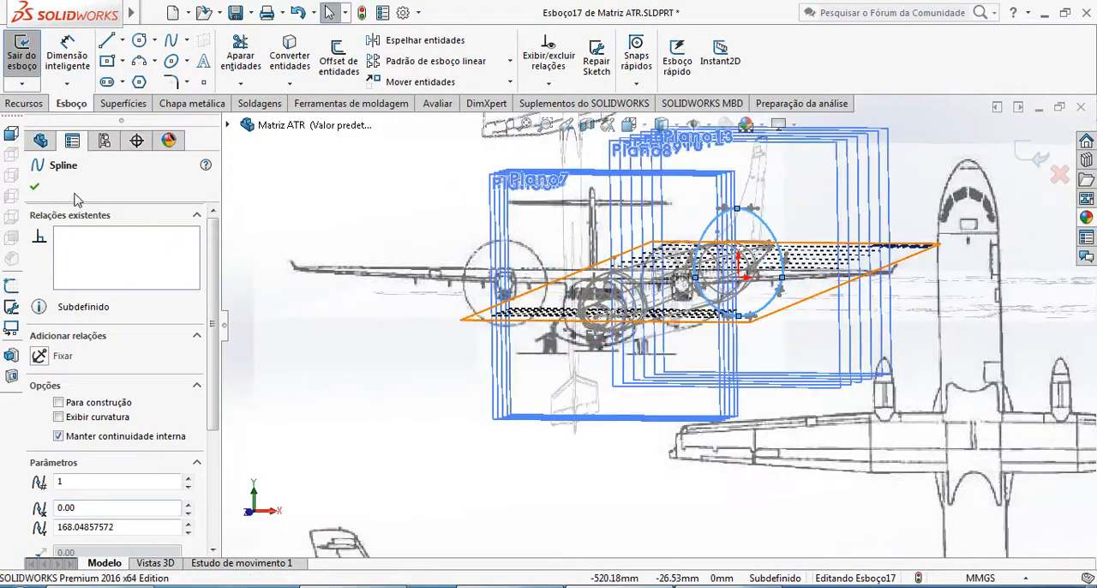
pyautogui.click(35, 186)
# - Pierce the spline's top point with Spline6 and its bottom point with Spline2 of Esboço do perfil
pyautogui.scroll(2, 763, 259)
pyautogui.moveTo(755, 262); pyautogui.dragTo(733, 270, button='middle')
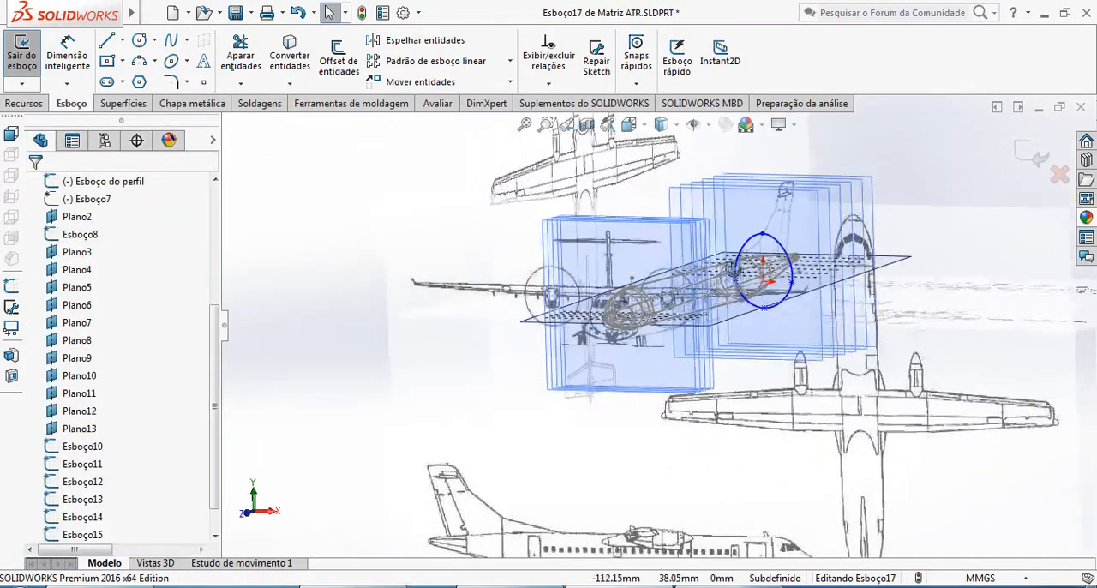
pyautogui.scroll(-5, 776, 253)
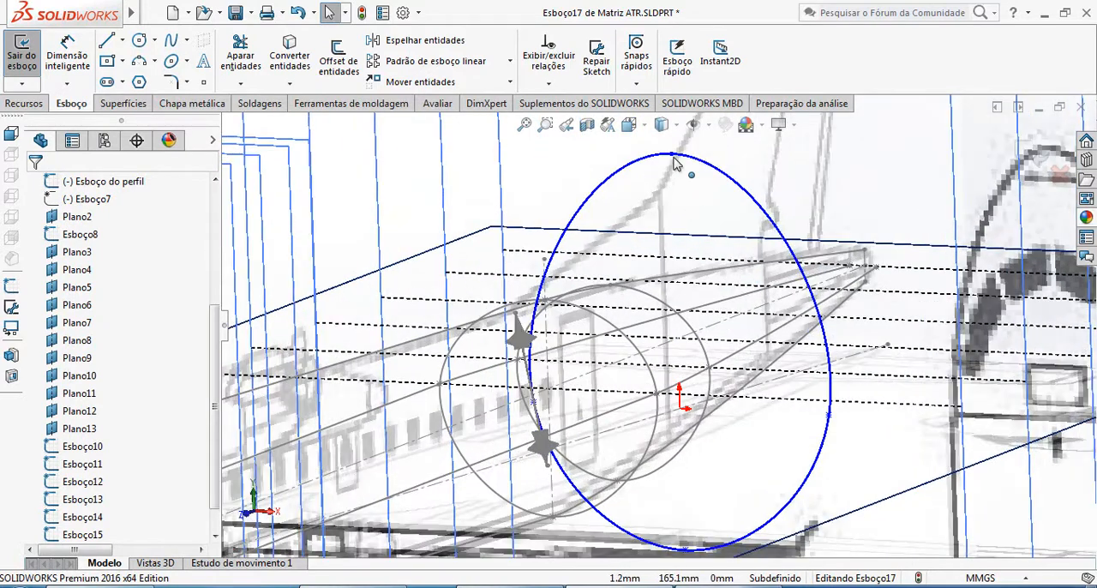
pyautogui.click(672, 156)
pyautogui.keyDown('ctrl'); pyautogui.click(689, 281); pyautogui.keyUp('ctrl')
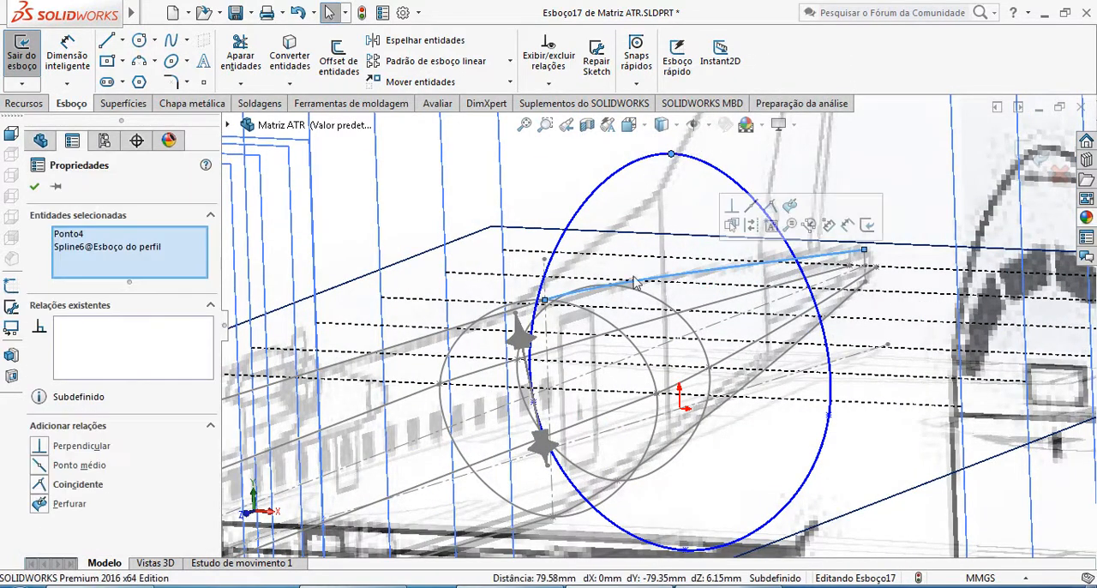
pyautogui.click(69, 508)
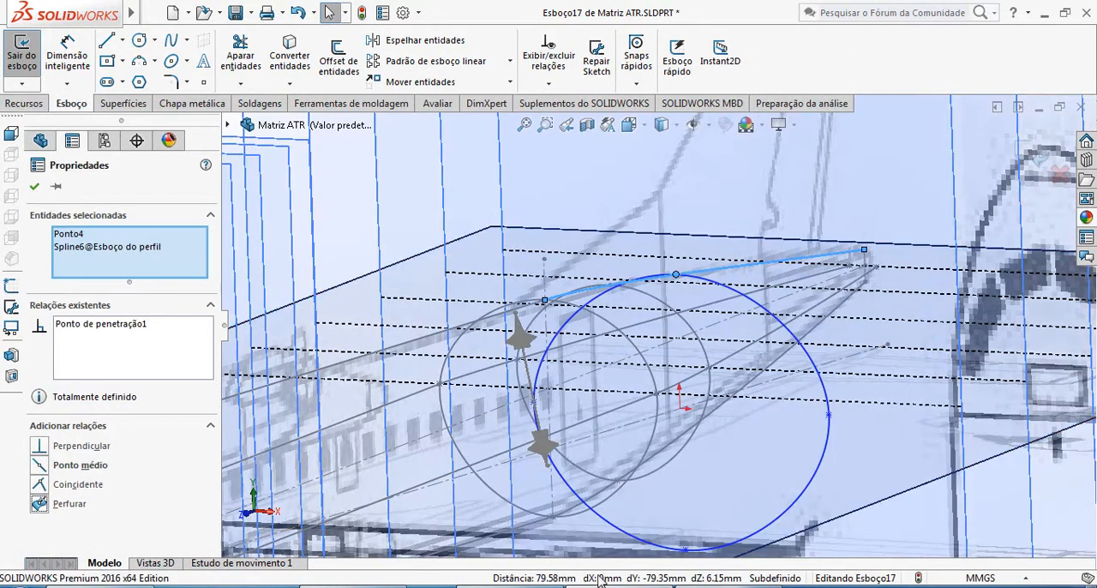
pyautogui.click(686, 550)
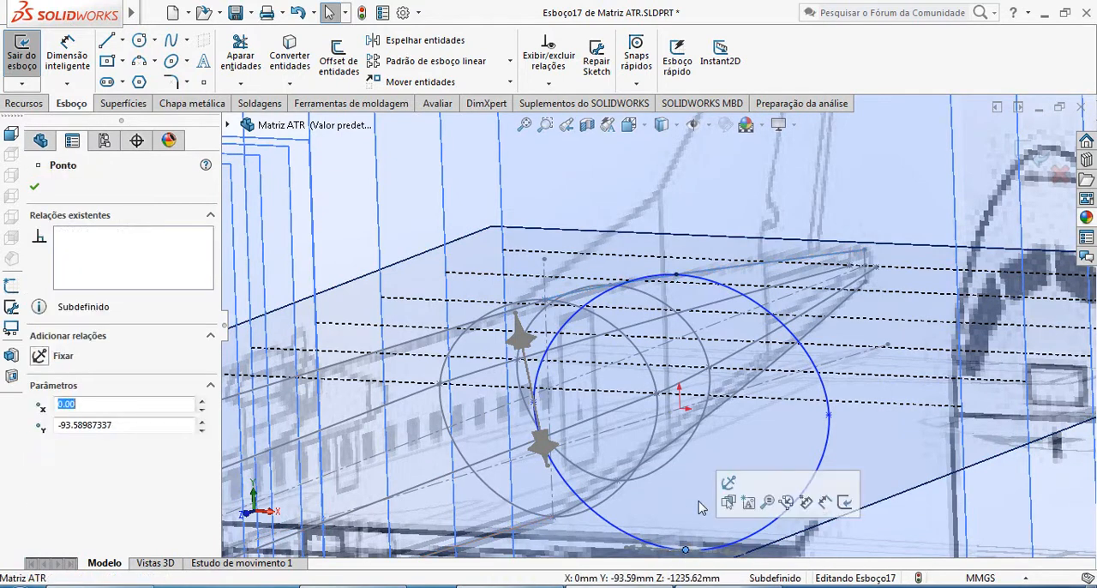
pyautogui.keyDown('ctrl'); pyautogui.click(701, 431); pyautogui.keyUp('ctrl')
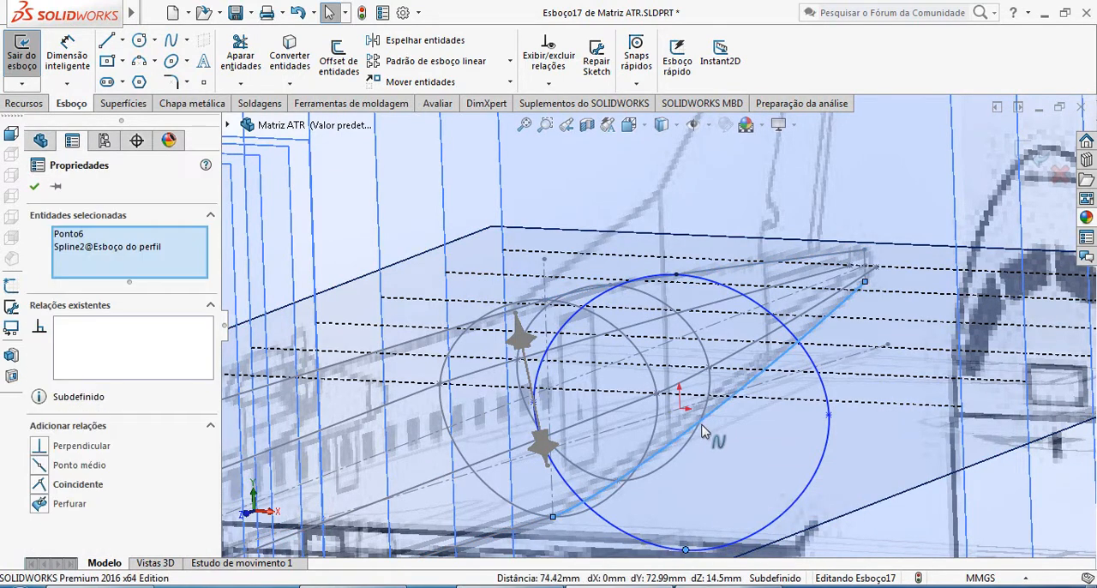
pyautogui.click(69, 504)
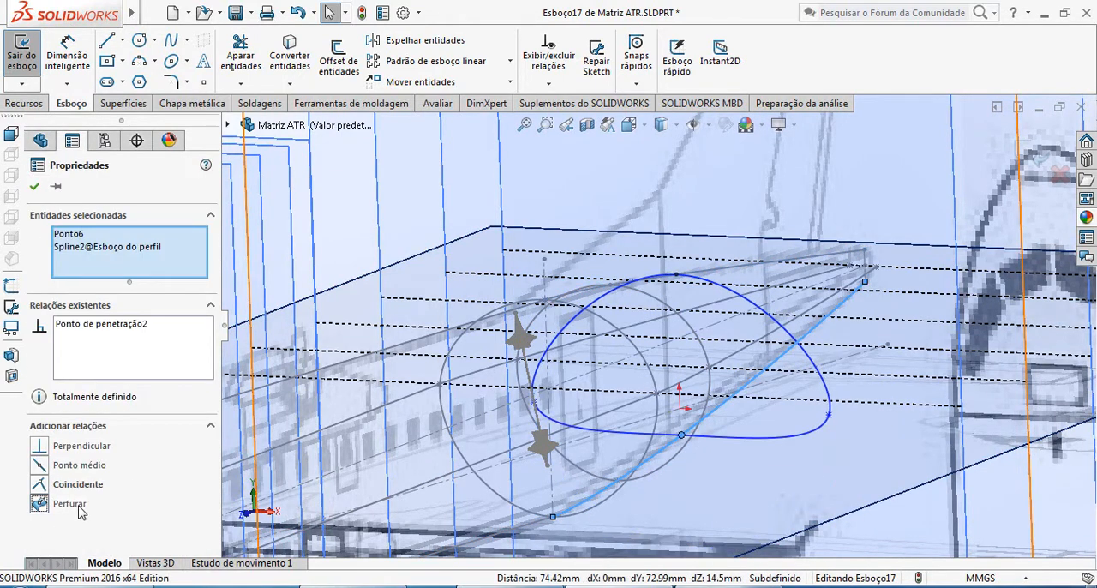
# - Pierce the spline's two side points with the side curves Spline8 and Spline7 of Esboço8, and exit the Plano10 sketch
pyautogui.click(829, 416)
pyautogui.keyDown('ctrl'); pyautogui.click(747, 354); pyautogui.keyUp('ctrl')
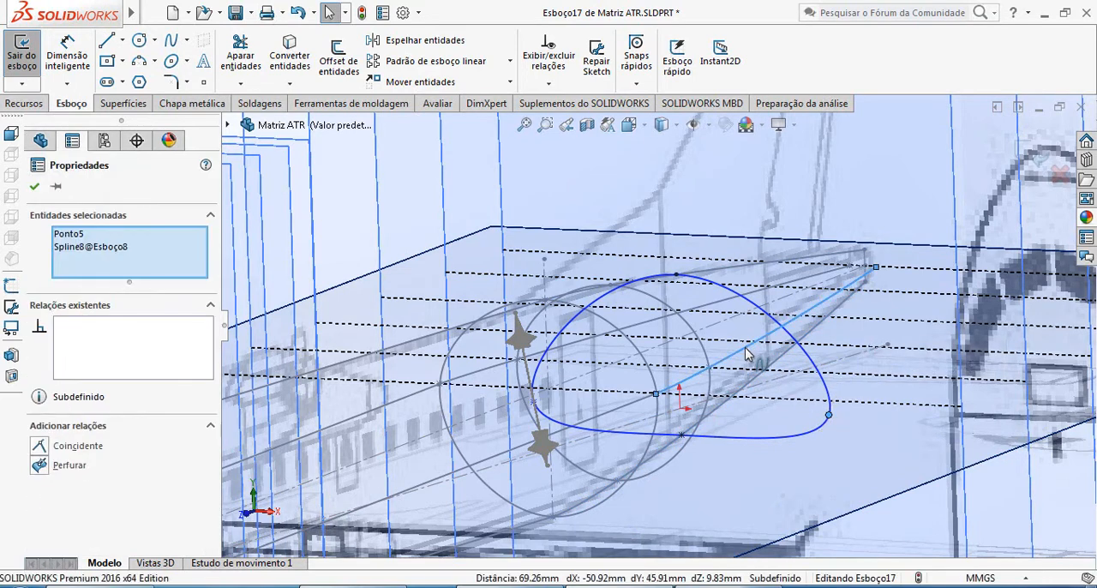
pyautogui.click(71, 465)
pyautogui.click(533, 403)
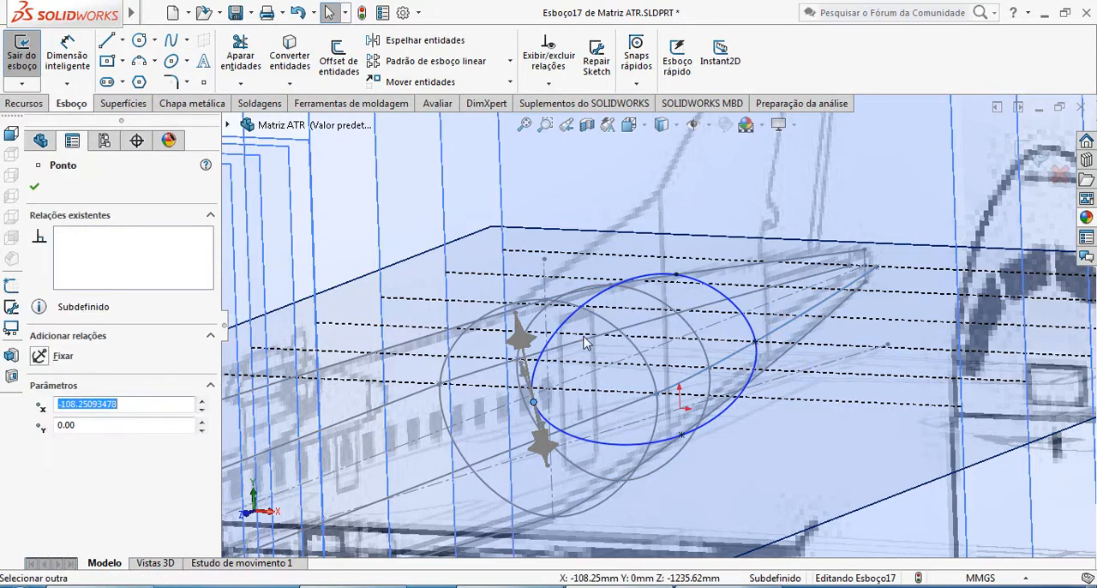
pyautogui.keyDown('ctrl'); pyautogui.click(579, 346); pyautogui.keyUp('ctrl')
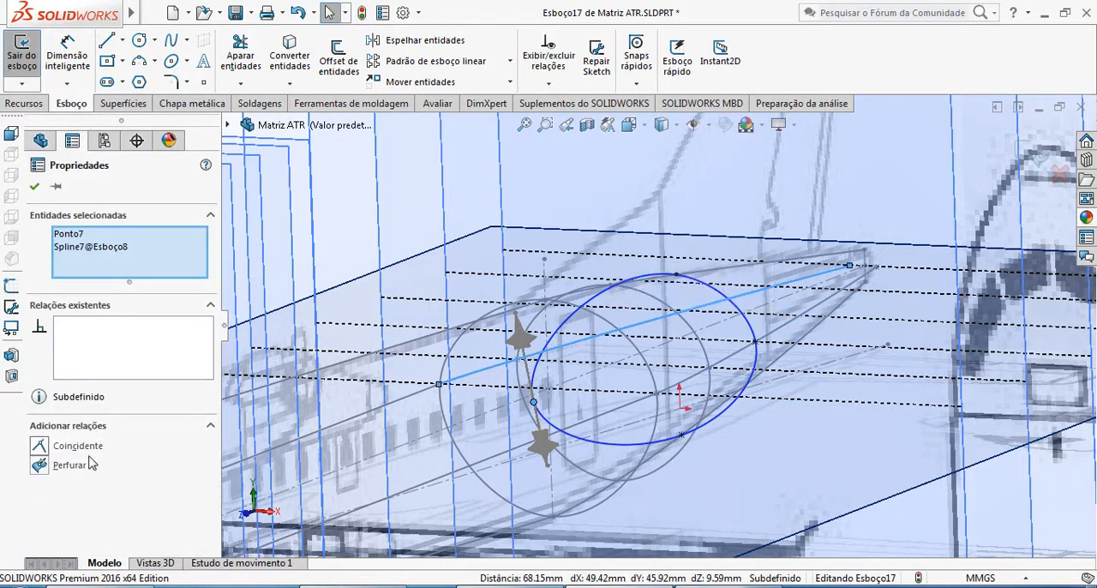
pyautogui.click(38, 465)
pyautogui.click(35, 186)
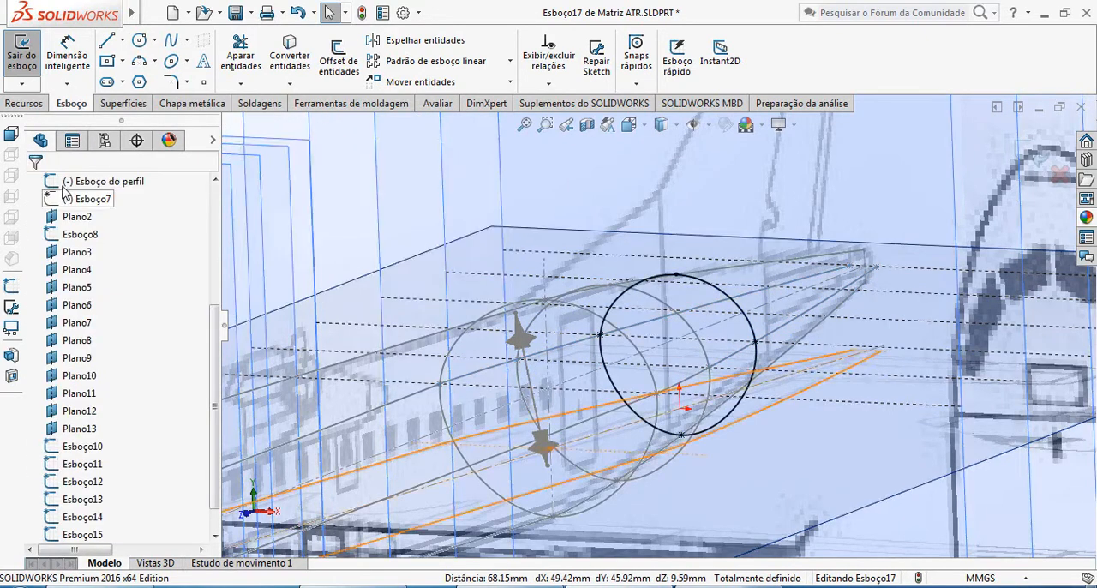
pyautogui.click(1036, 156)
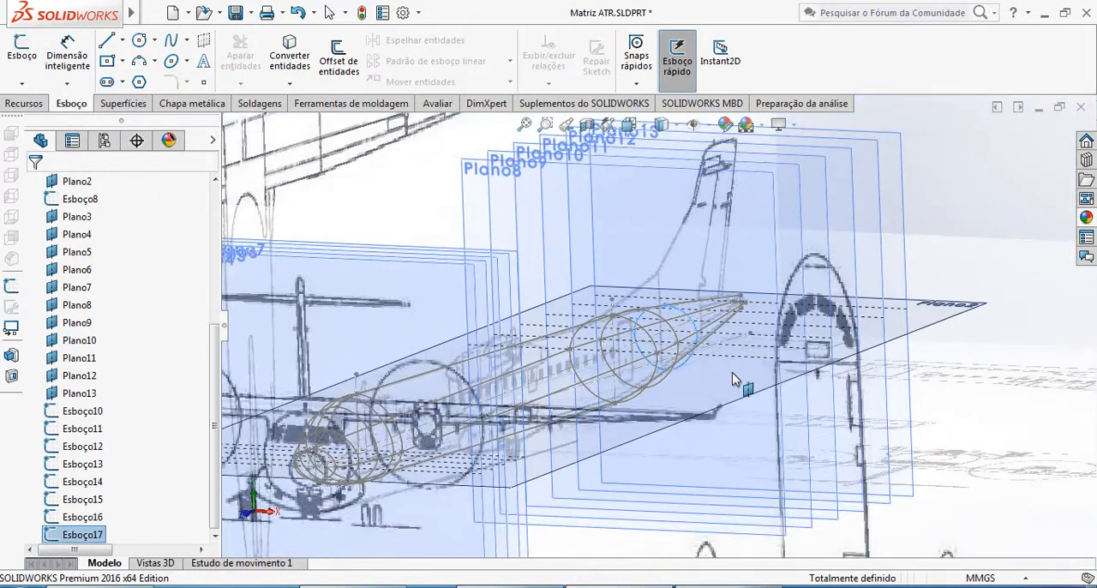
# - Open a new sketch on Plano11, the fourth tail plane
pyautogui.moveTo(733, 373); pyautogui.dragTo(760, 286, button='middle')
pyautogui.scroll(2, 761, 286)
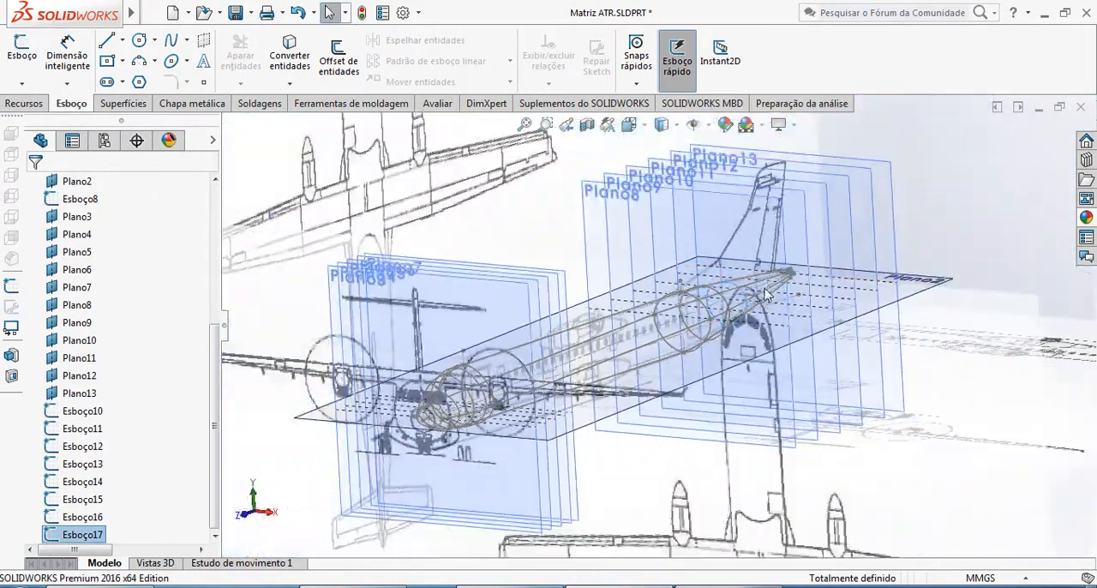
pyautogui.scroll(-1, 736, 209)
pyautogui.moveTo(747, 230); pyautogui.dragTo(753, 250, button='middle')
pyautogui.scroll(4, 763, 218)
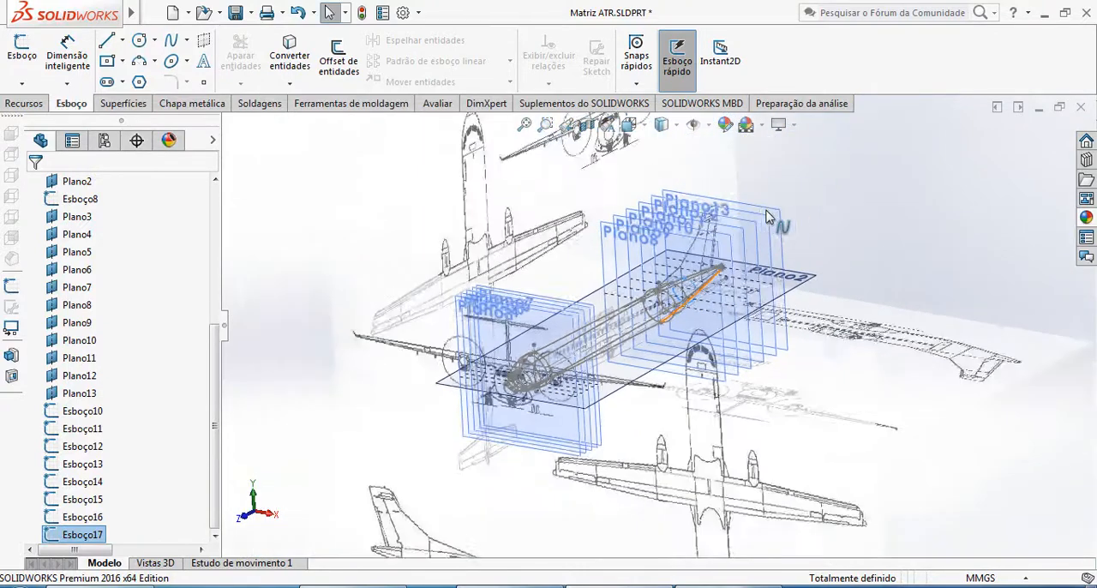
pyautogui.scroll(-5, 755, 221)
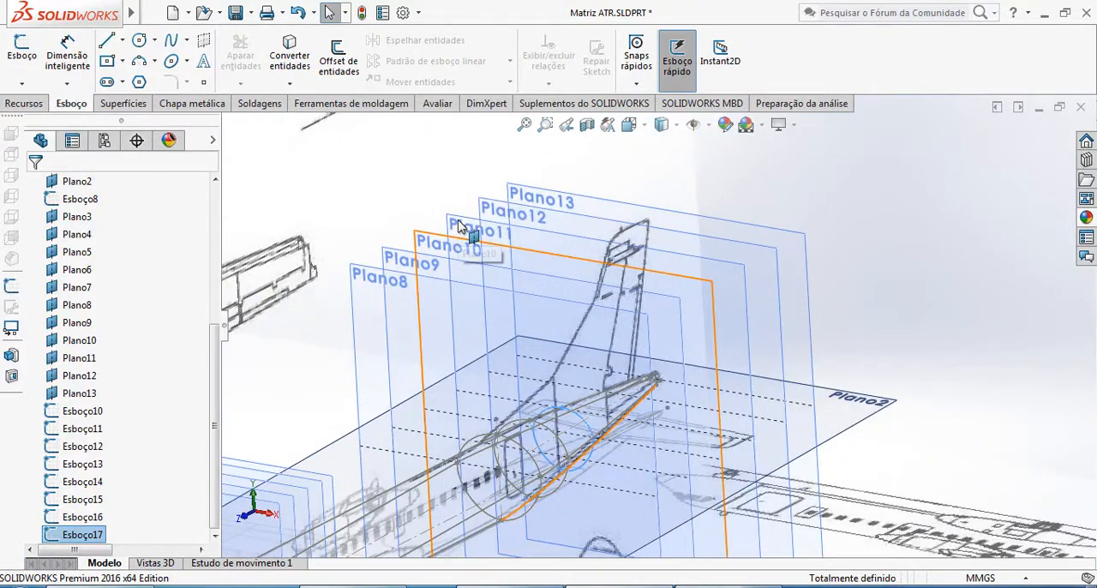
pyautogui.click(458, 225)
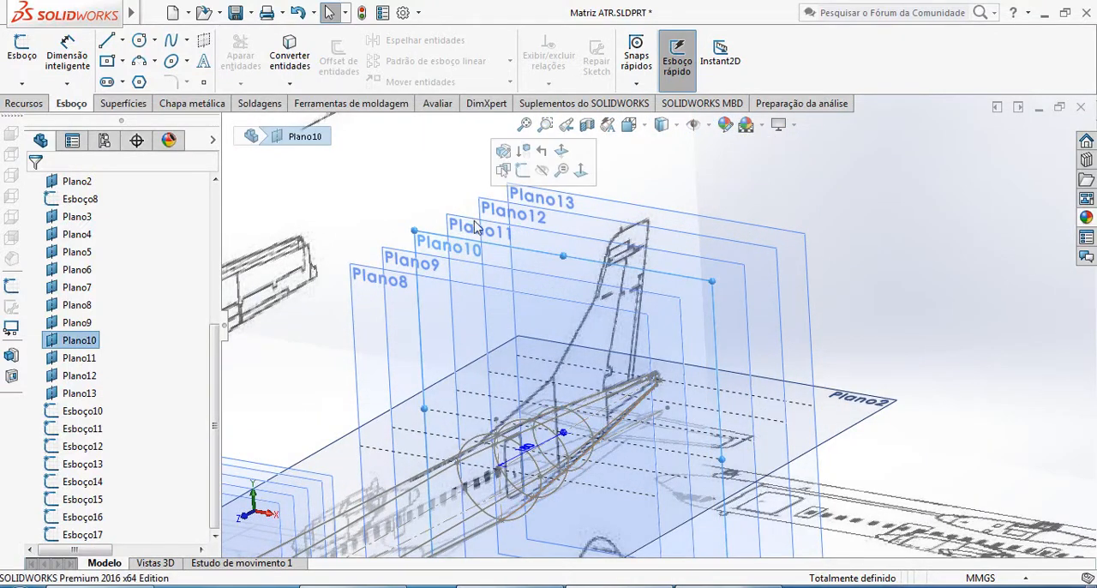
pyautogui.click(454, 207)
pyautogui.click(454, 217)
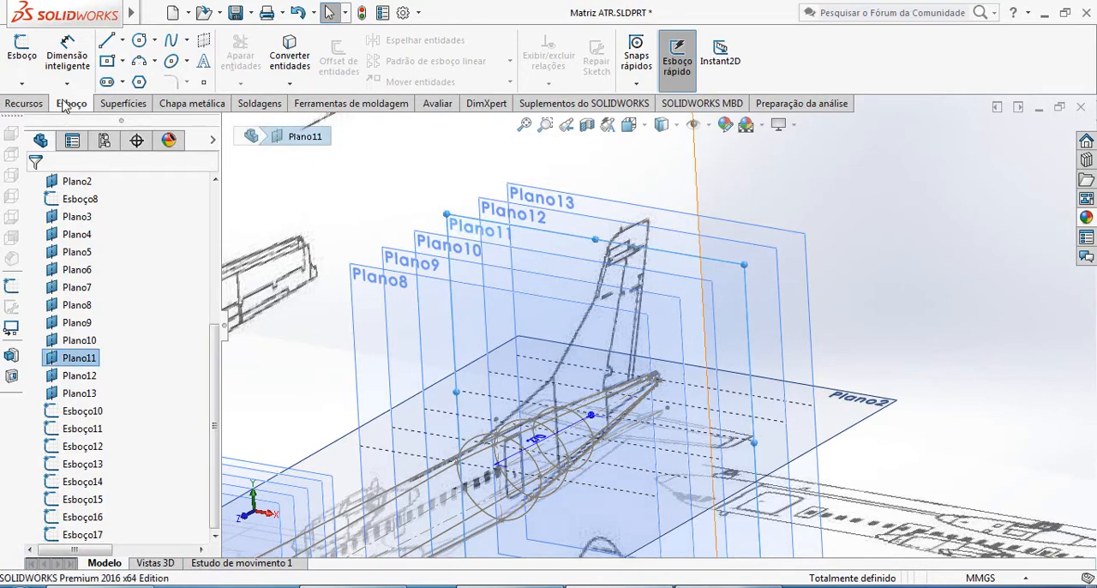
pyautogui.click(23, 60)
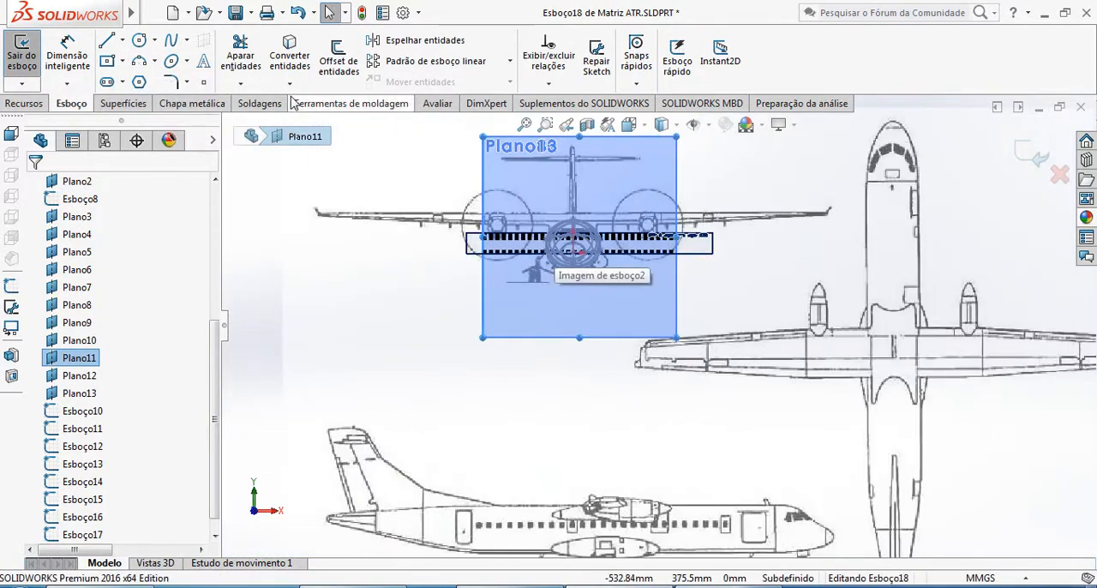
# - Draw a closed four-point spline around the fuselage front view in the Plano11 sketch, with its top point on the vertical centerline
pyautogui.click(170, 40)
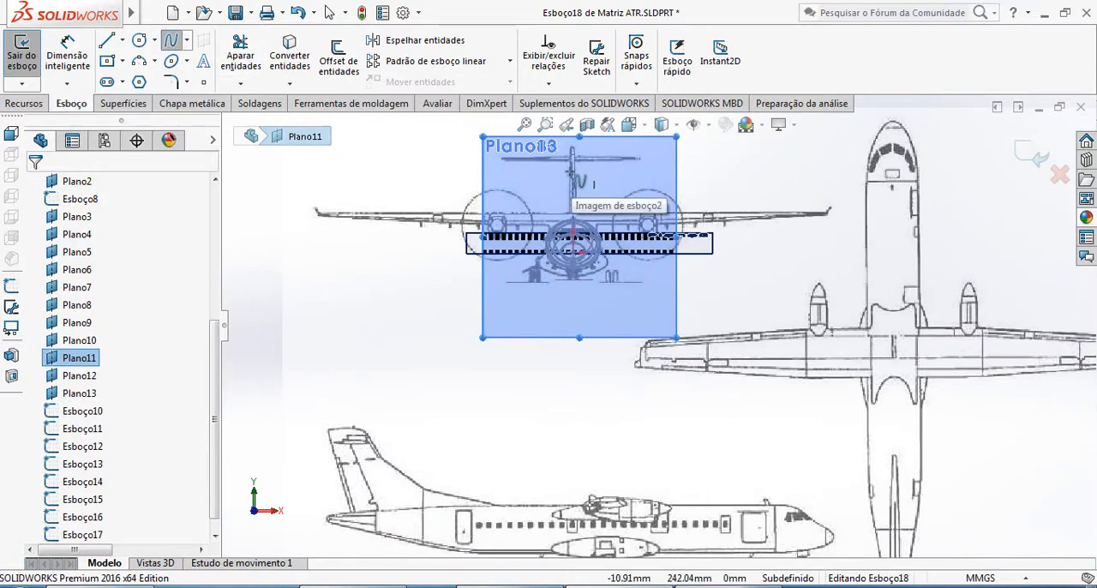
pyautogui.click(573, 176)
pyautogui.click(632, 231)
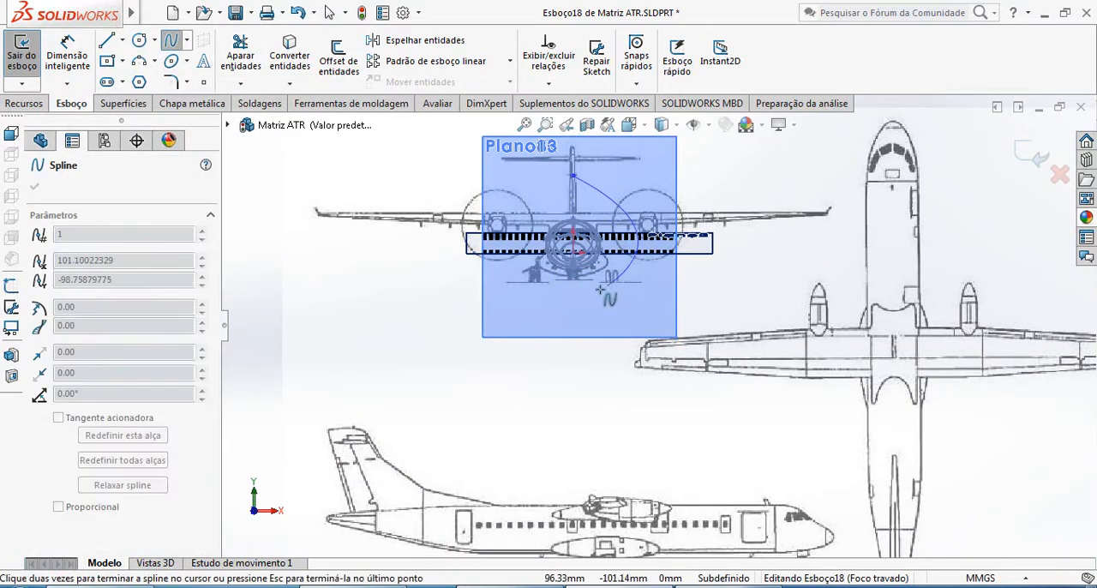
pyautogui.click(572, 293)
pyautogui.click(517, 252)
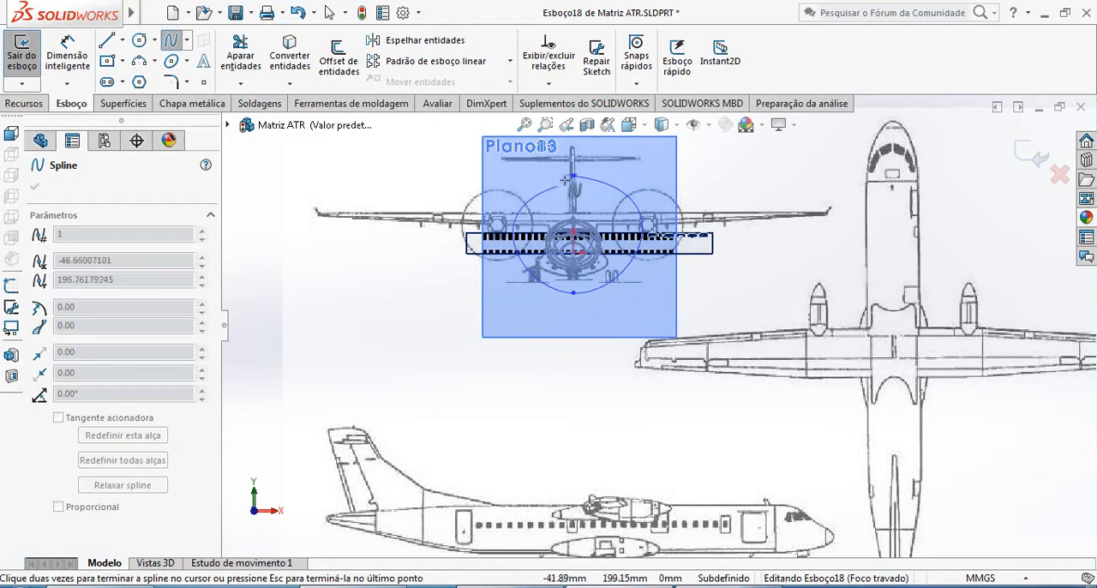
pyautogui.click(572, 175)
pyautogui.press('Escape')
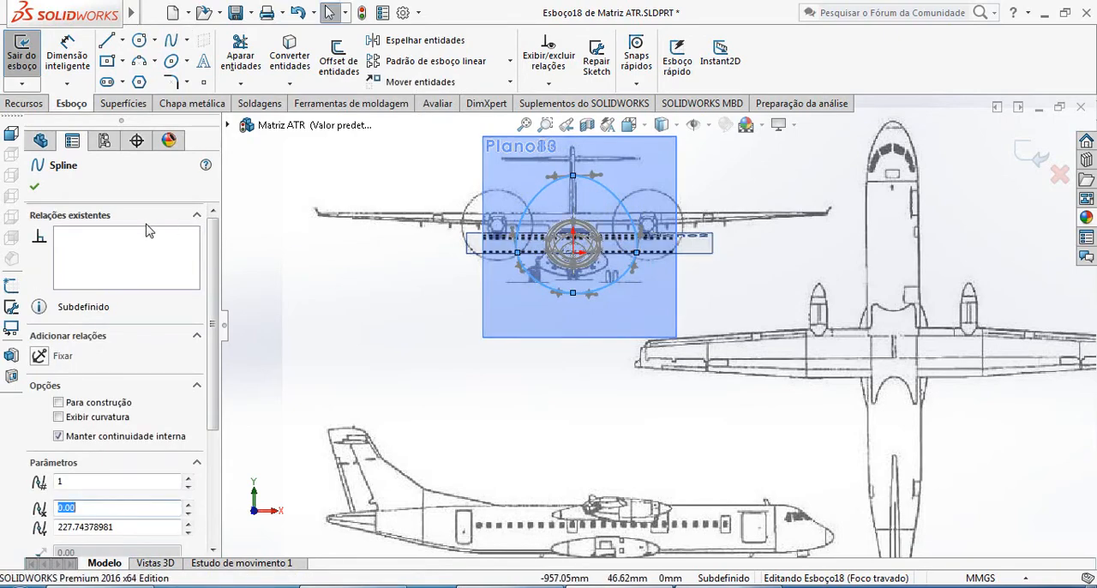
pyautogui.click(34, 186)
# - Pierce the Plano11 spline's top point with the upper tail profile curve, Spline6 of Esboço do perfil
pyautogui.scroll(3, 656, 324)
pyautogui.moveTo(811, 266); pyautogui.dragTo(747, 296, button='middle')
pyautogui.scroll(-5, 842, 214)
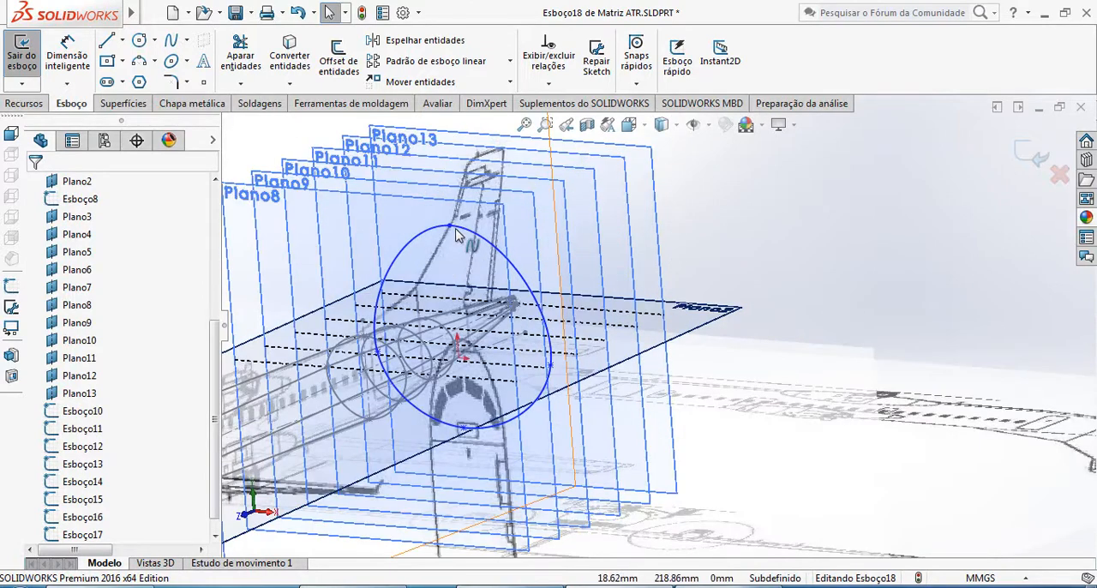
pyautogui.click(450, 227)
pyautogui.keyDown('ctrl'); pyautogui.click(465, 311); pyautogui.keyUp('ctrl')
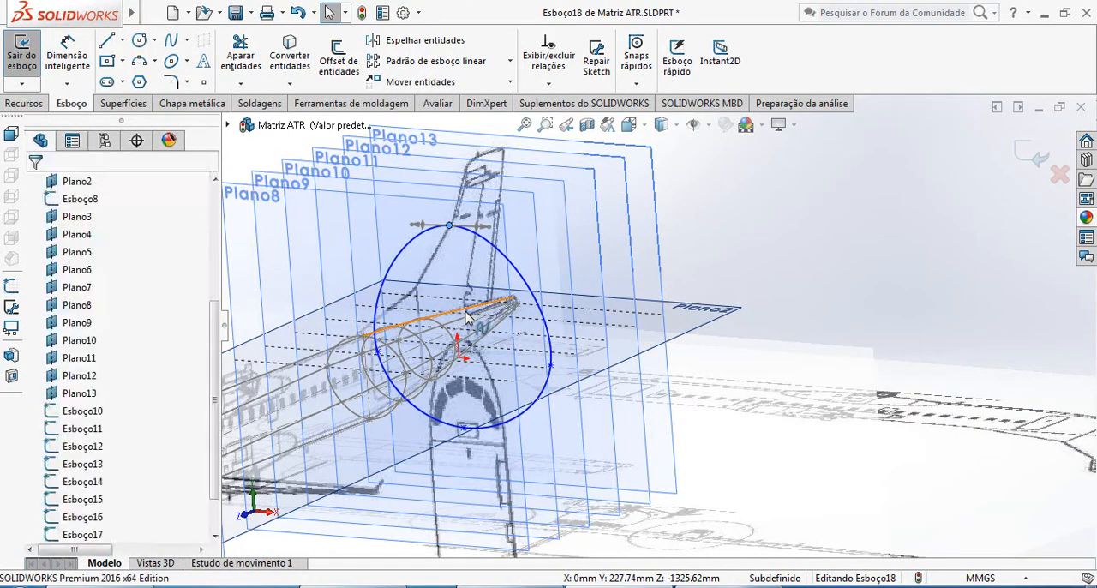
pyautogui.click(68, 504)
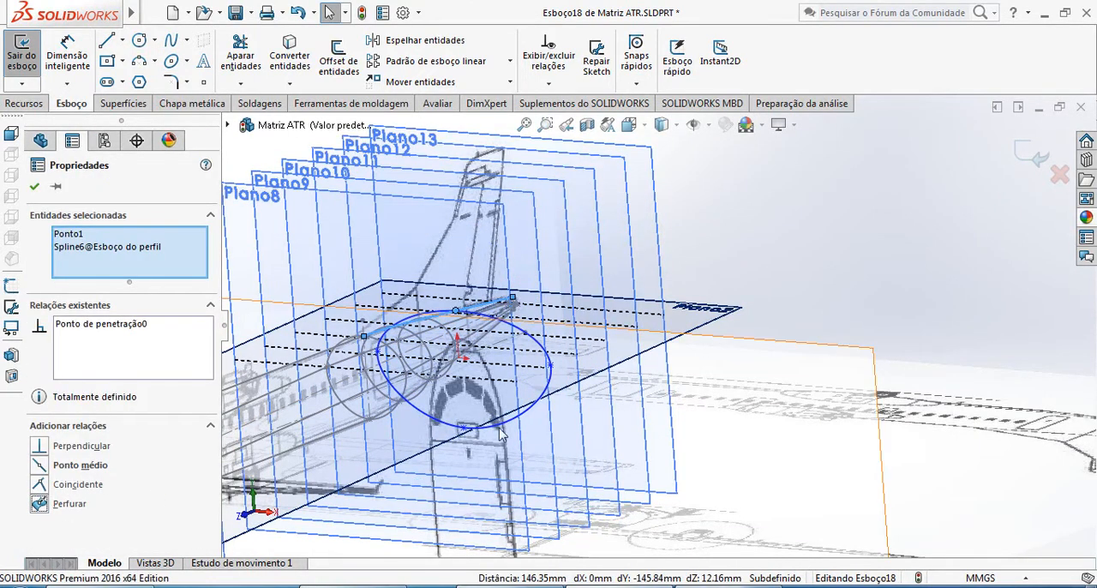
# - Pierce the Plano11 spline's right side point with Spline8 of Esboço8 and its bottom point with Spline2 of Esboço do perfil
pyautogui.click(549, 367)
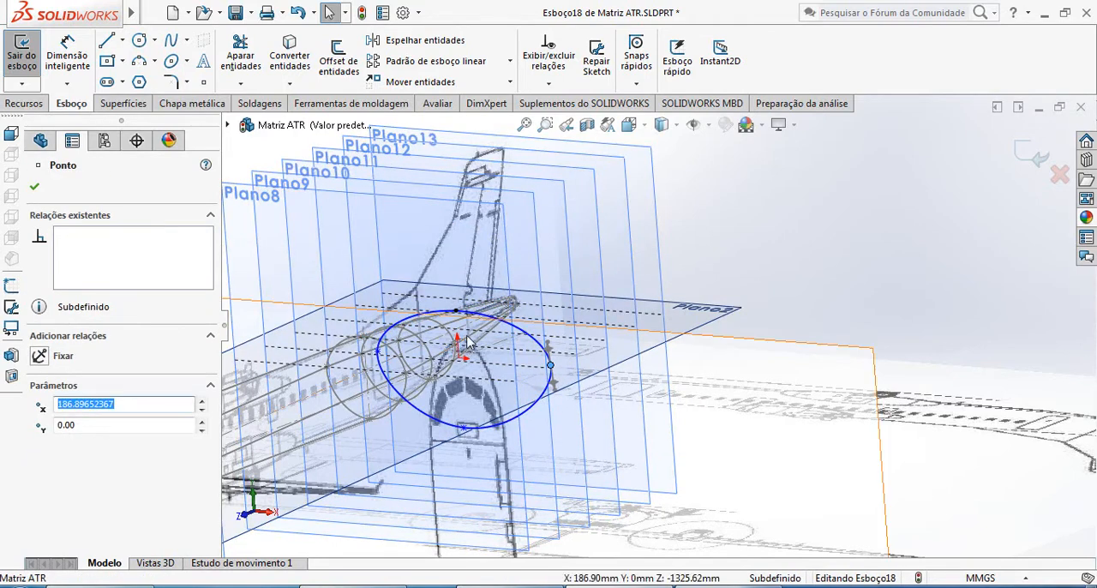
pyautogui.keyDown('ctrl'); pyautogui.click(469, 340); pyautogui.keyUp('ctrl')
pyautogui.click(75, 467)
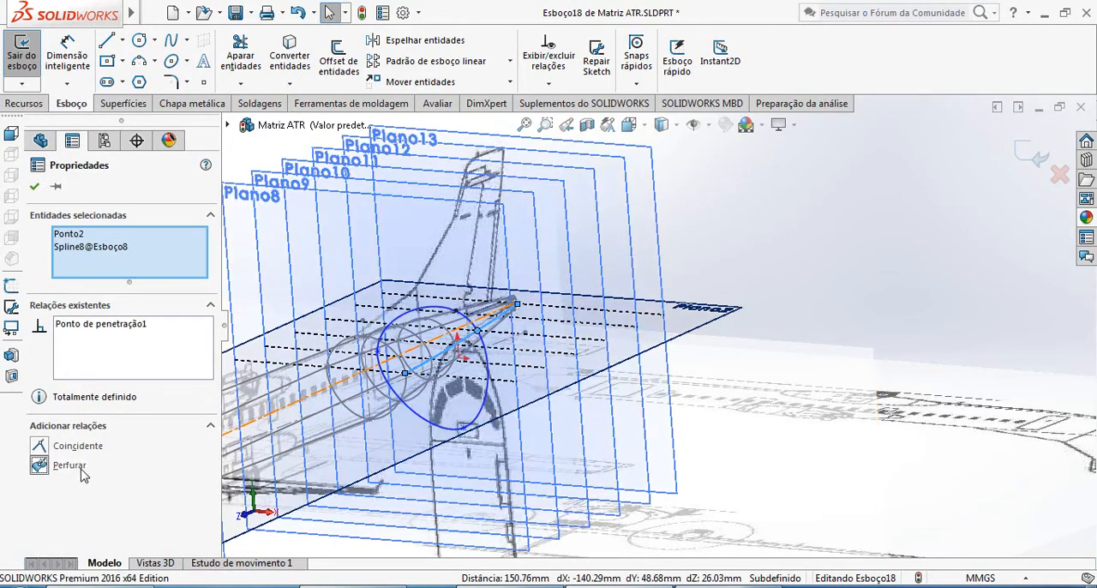
pyautogui.click(463, 428)
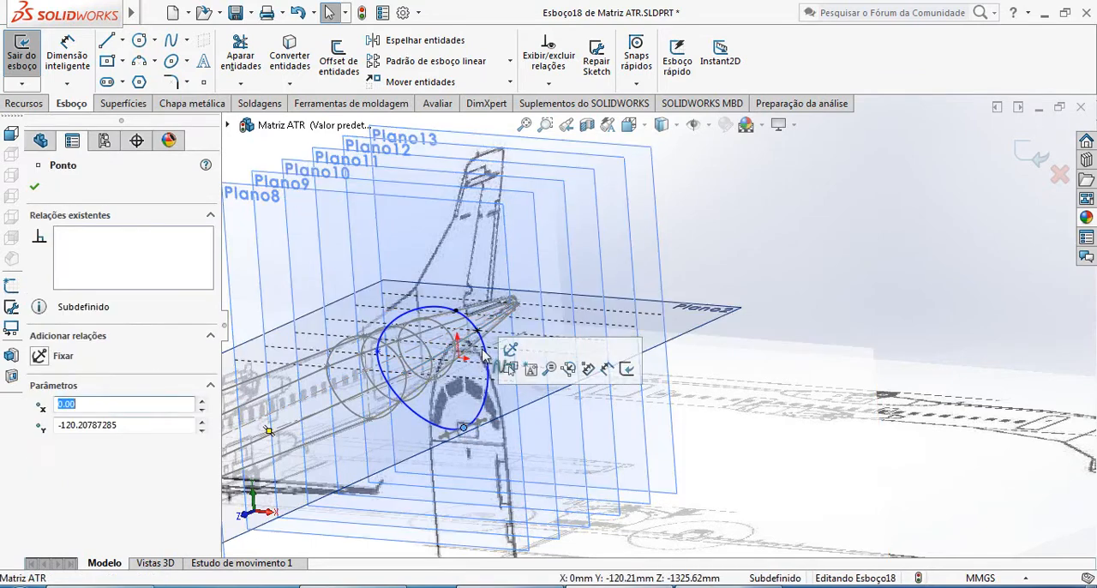
pyautogui.keyDown('ctrl'); pyautogui.click(454, 359); pyautogui.keyUp('ctrl')
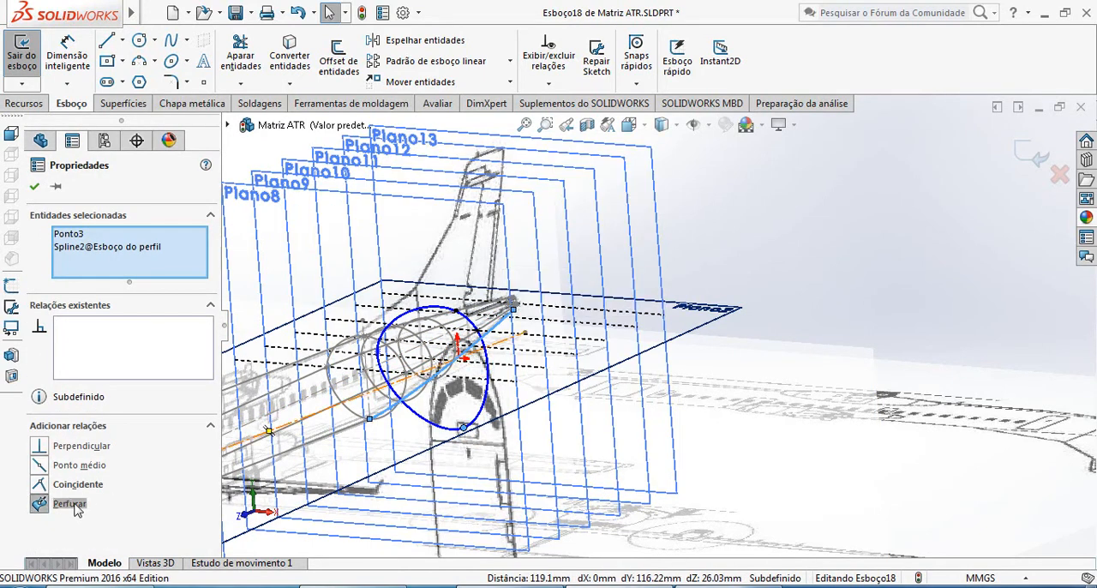
pyautogui.click(70, 504)
# - Pierce the spline's remaining side point with the side curve Spline7 of Esboço8, and exit the Plano11 sketch
pyautogui.click(429, 341)
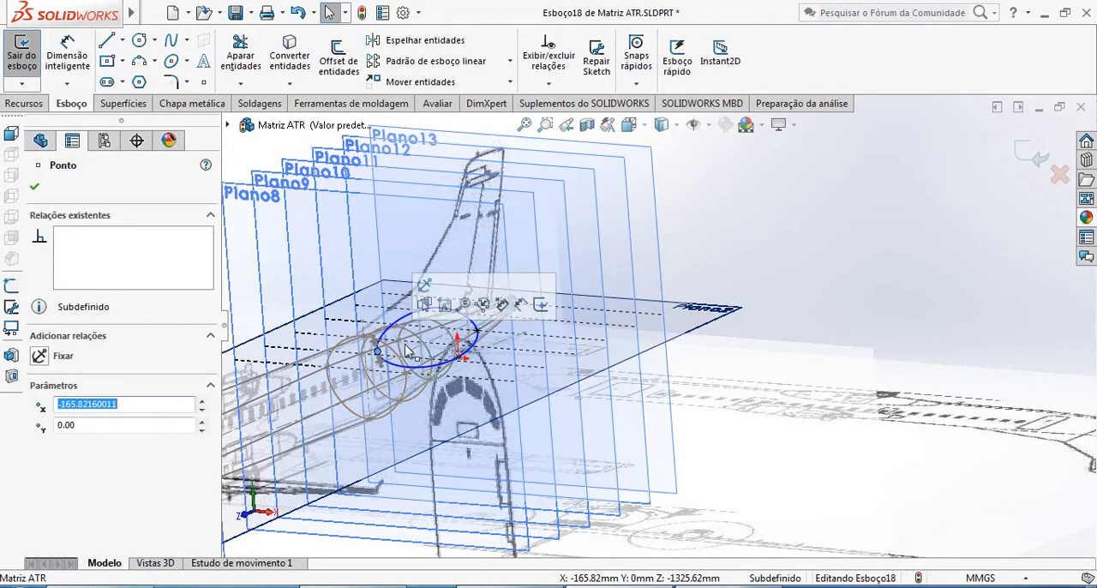
pyautogui.keyDown('ctrl'); pyautogui.click(431, 330); pyautogui.keyUp('ctrl')
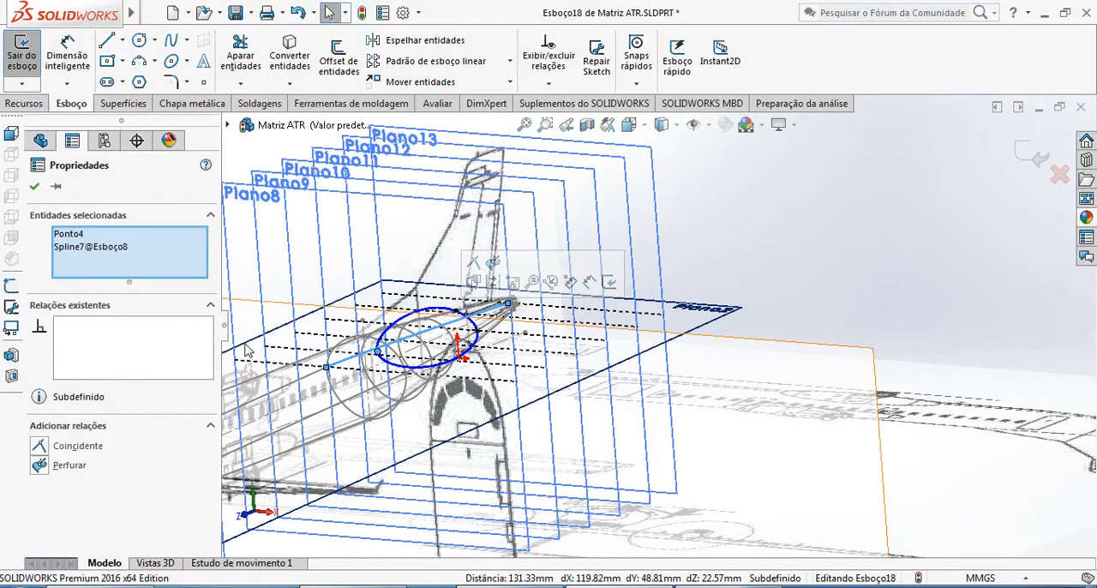
pyautogui.click(70, 466)
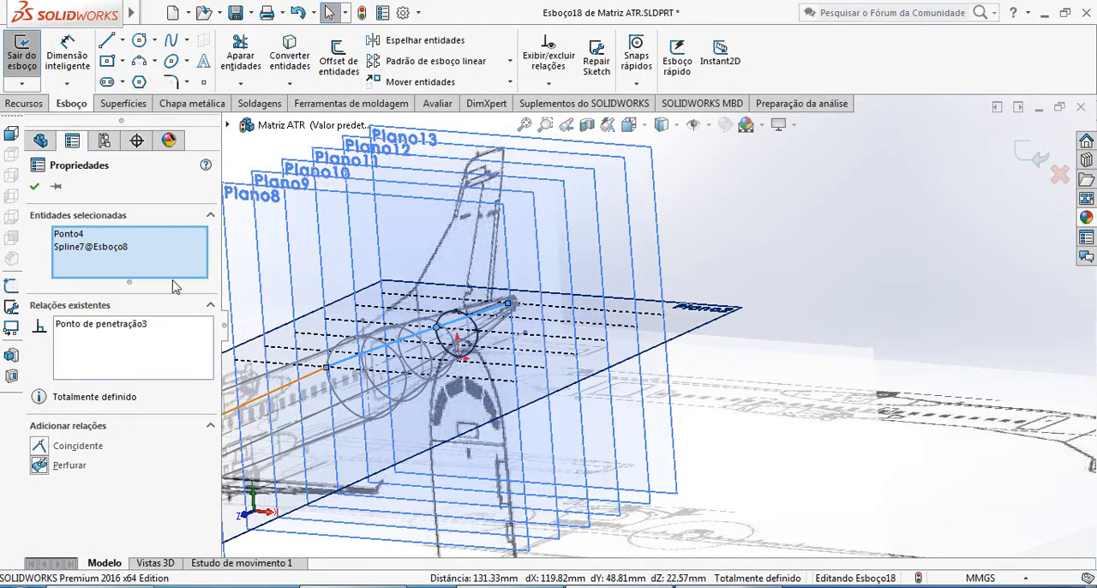
pyautogui.click(35, 187)
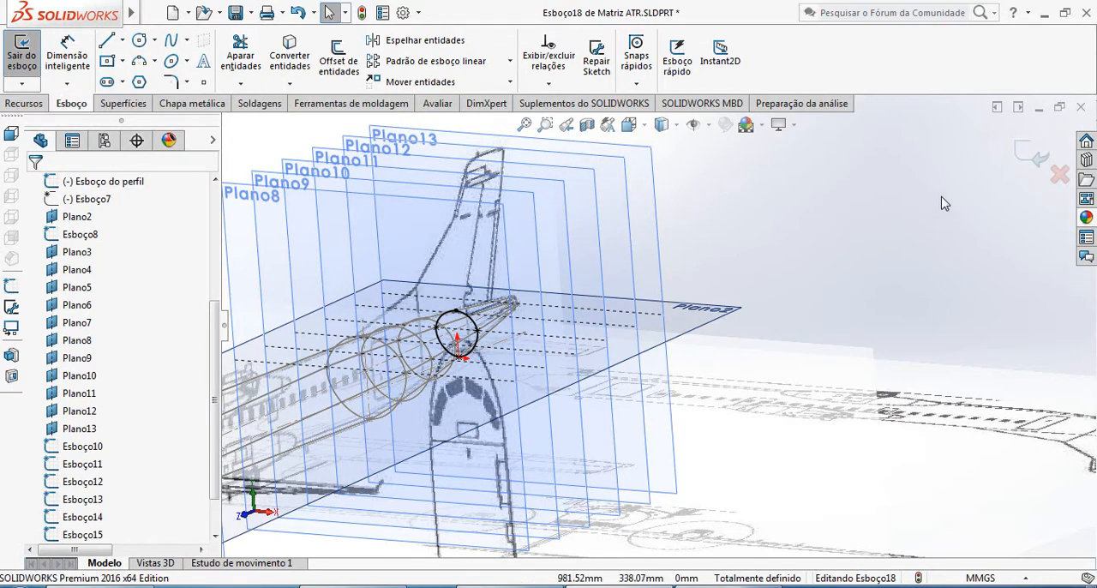
pyautogui.click(1028, 154)
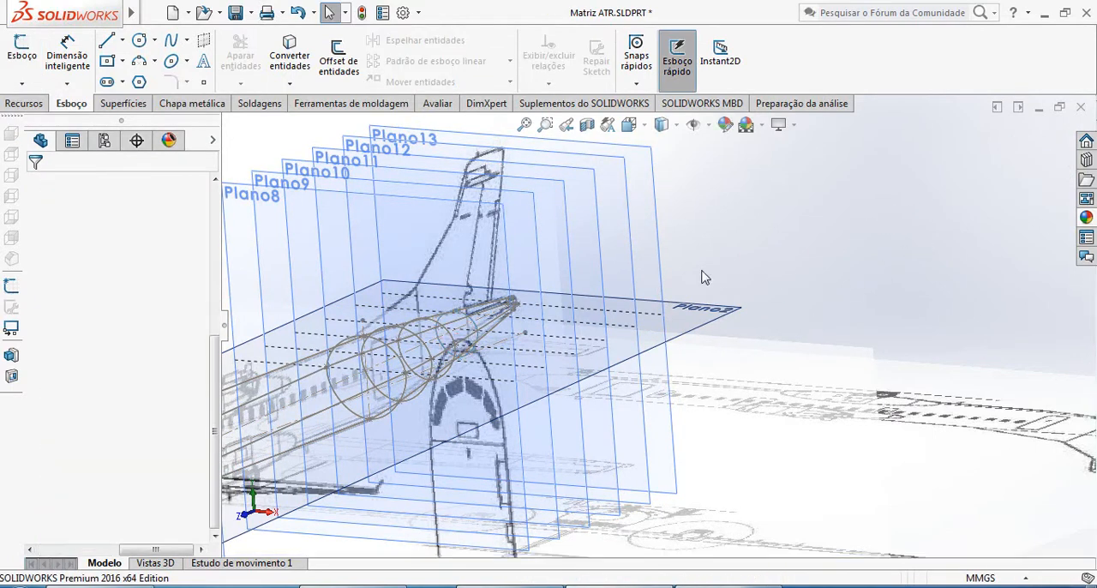
# - Open a new sketch on Plano12, the fifth tail plane
pyautogui.scroll(3, 525, 291)
pyautogui.scroll(-5, 527, 266)
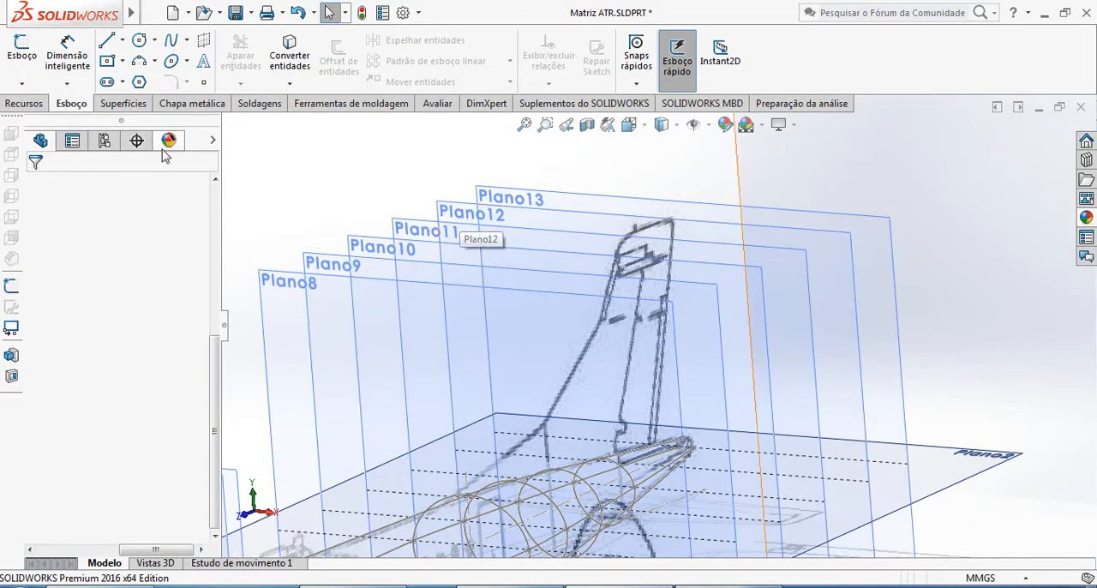
pyautogui.click(20, 73)
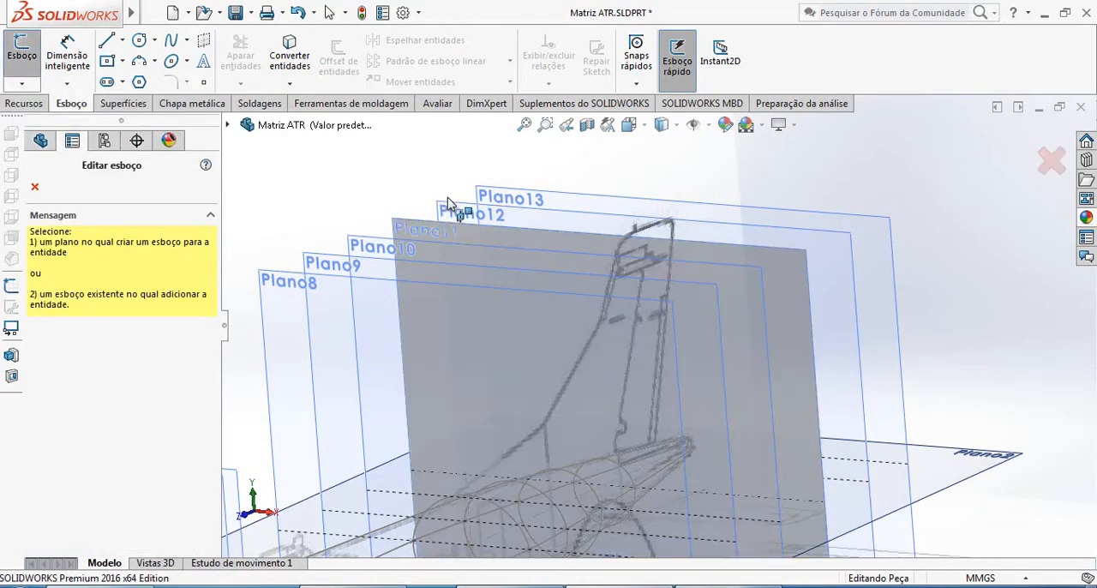
pyautogui.click(454, 212)
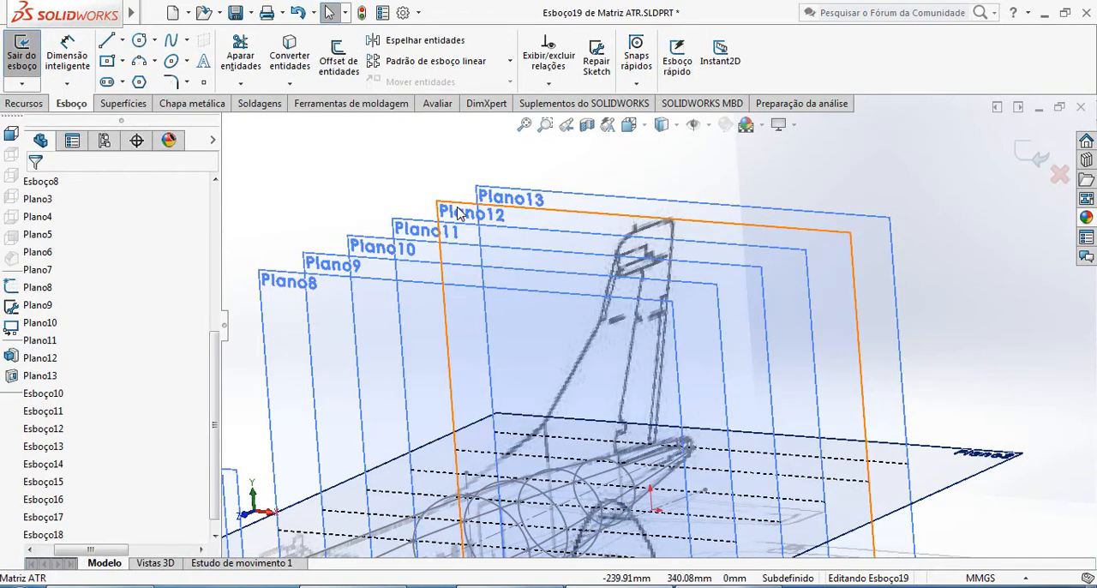
# - Draw a closed four-point spline around the fuselage front view in the Plano12 sketch, with its top and bottom points on the vertical centerline
pyautogui.scroll(-5, 536, 351)
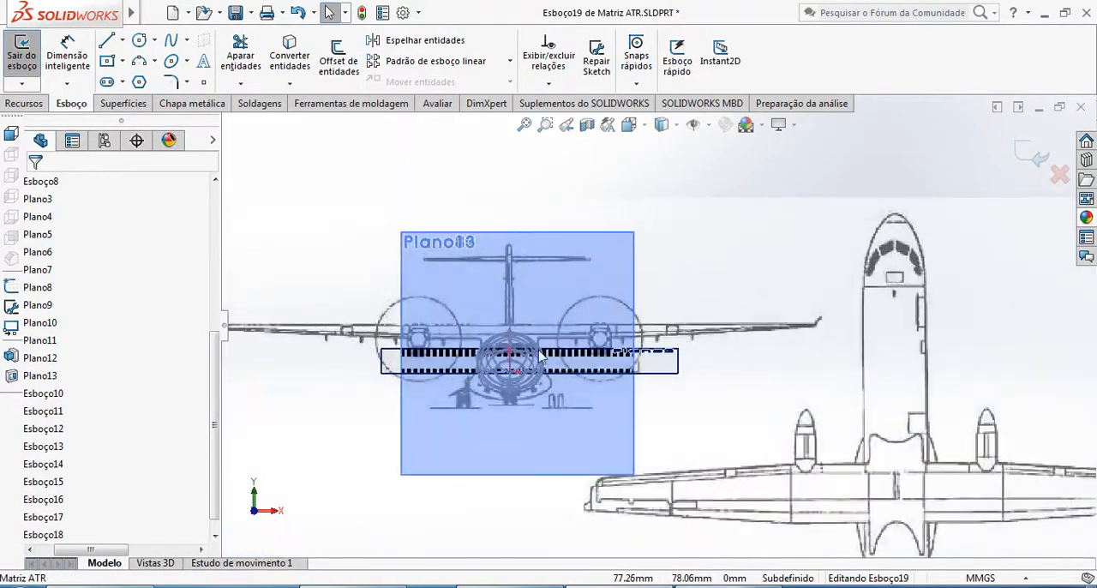
pyautogui.click(171, 42)
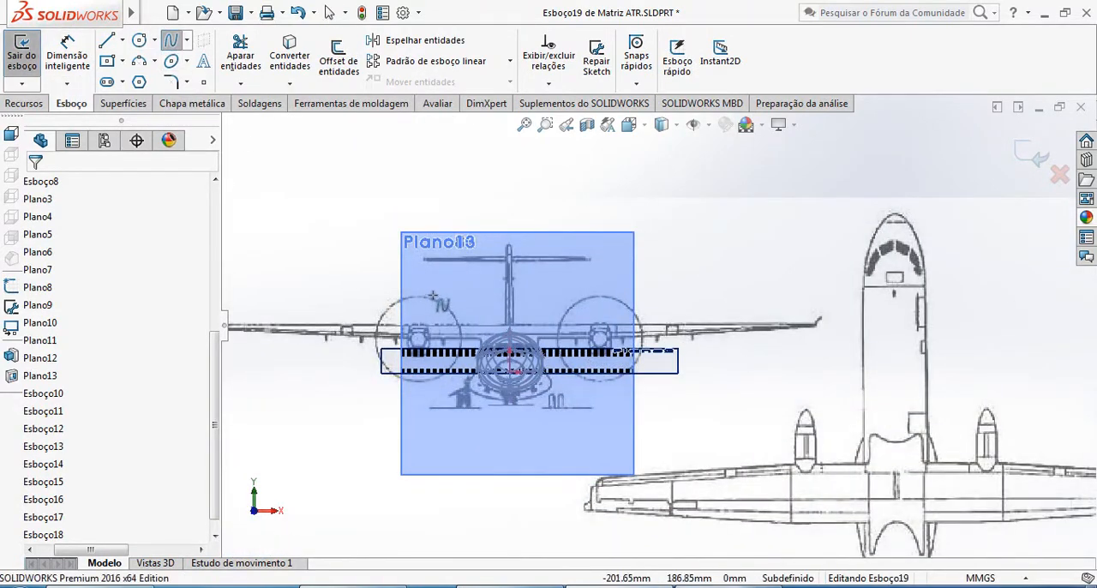
pyautogui.click(509, 307)
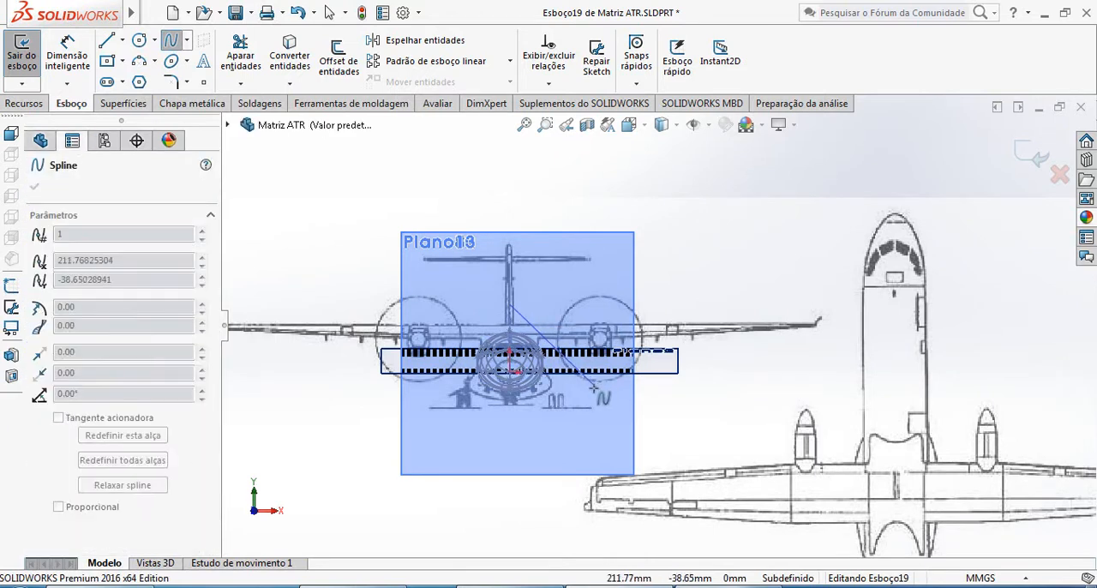
pyautogui.click(584, 379)
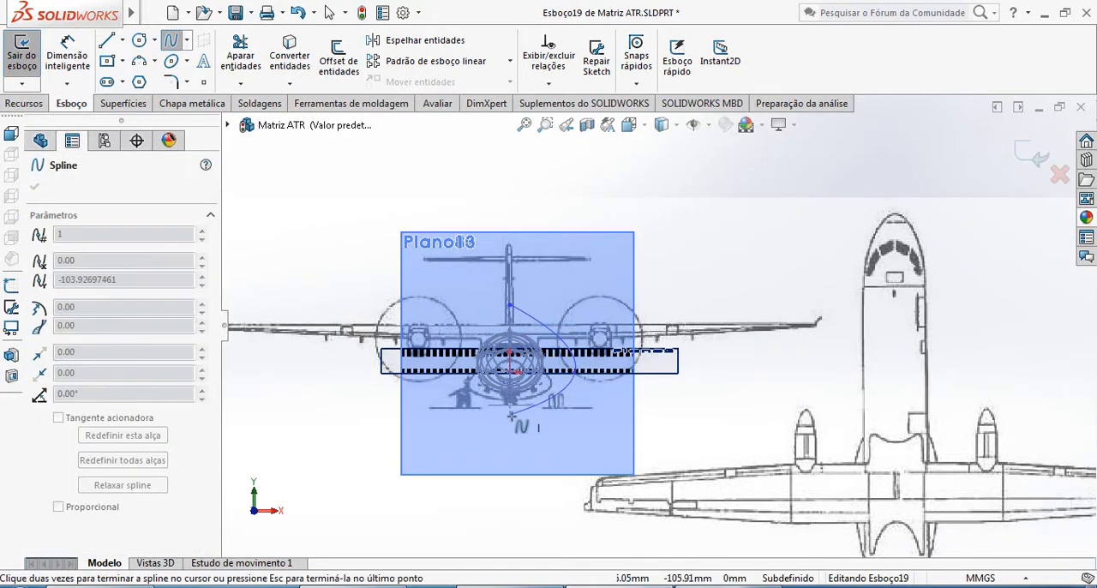
pyautogui.click(512, 416)
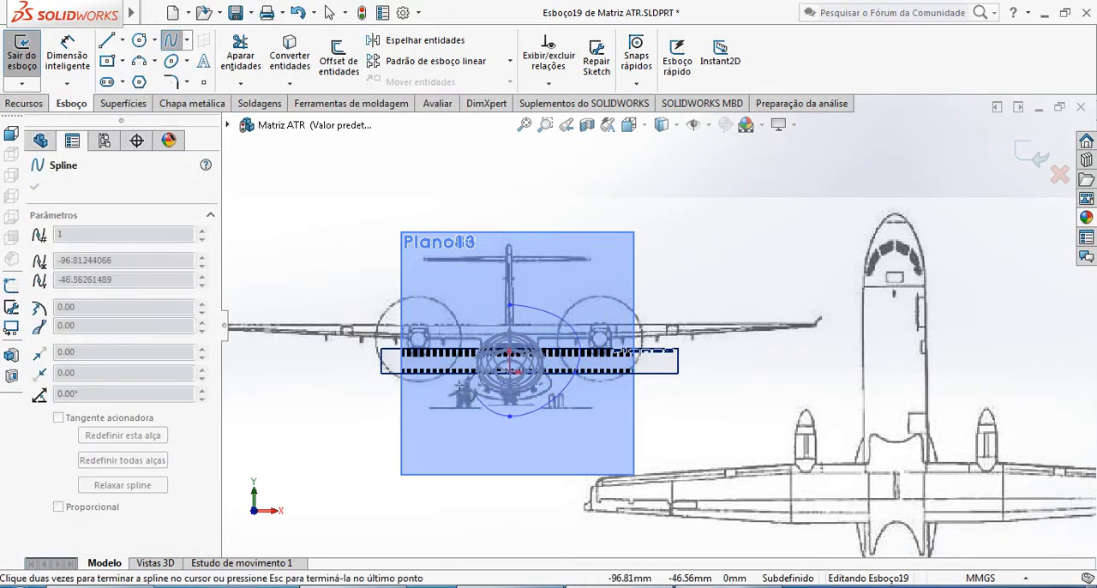
pyautogui.click(509, 304)
pyautogui.click(34, 188)
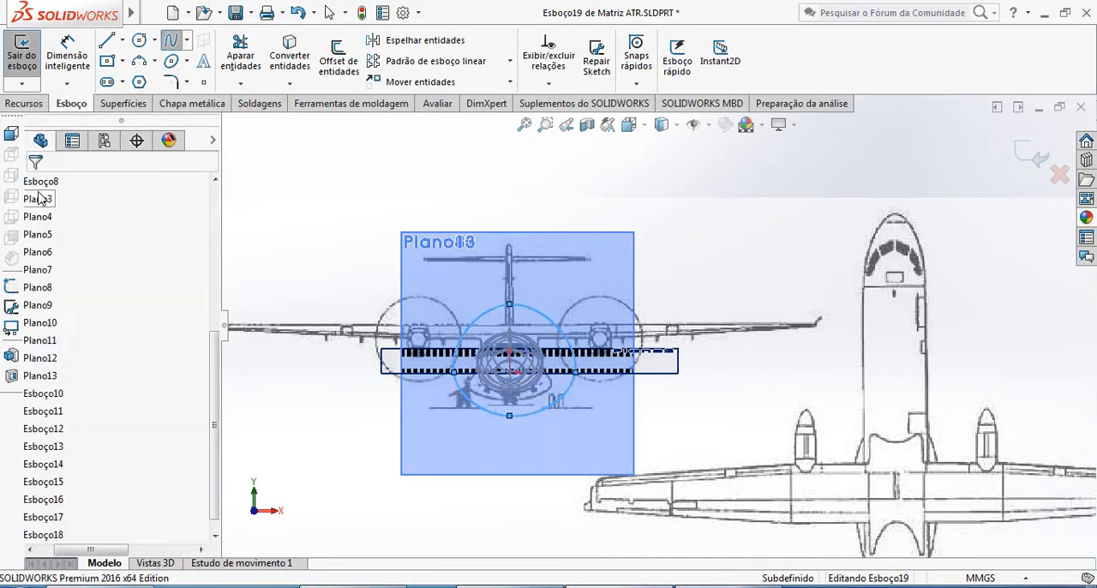
pyautogui.press('Escape')
# - Pierce the Plano12 spline's top point with Spline6 and its bottom point with Spline2, both from Esboço do perfil
pyautogui.scroll(2, 657, 326)
pyautogui.moveTo(575, 354); pyautogui.dragTo(535, 376, button='middle')
pyautogui.scroll(-5, 579, 310)
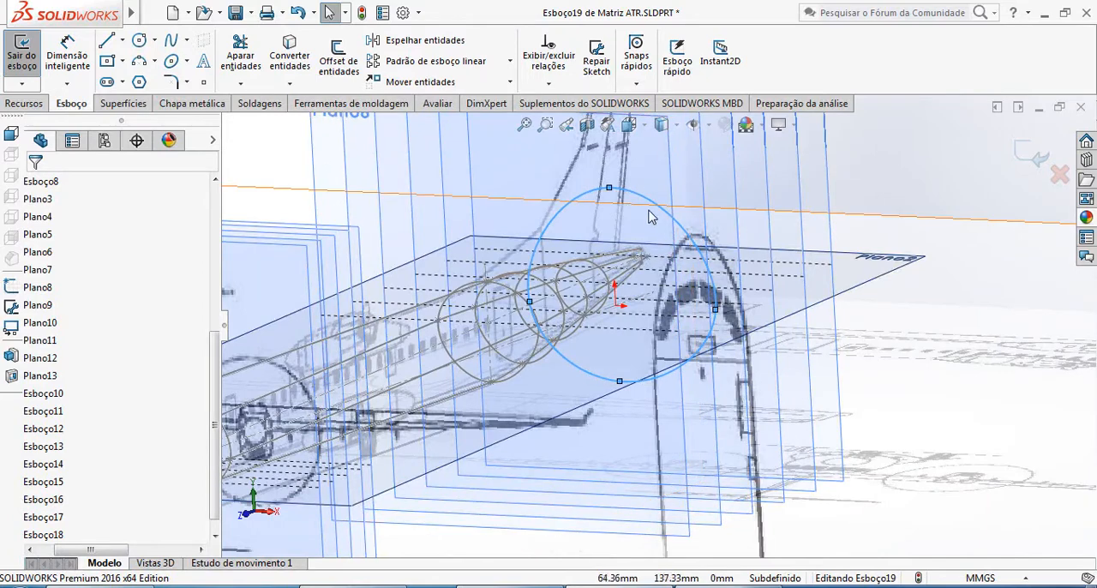
pyautogui.click(609, 187)
pyautogui.keyDown('ctrl'); pyautogui.click(613, 260); pyautogui.keyUp('ctrl')
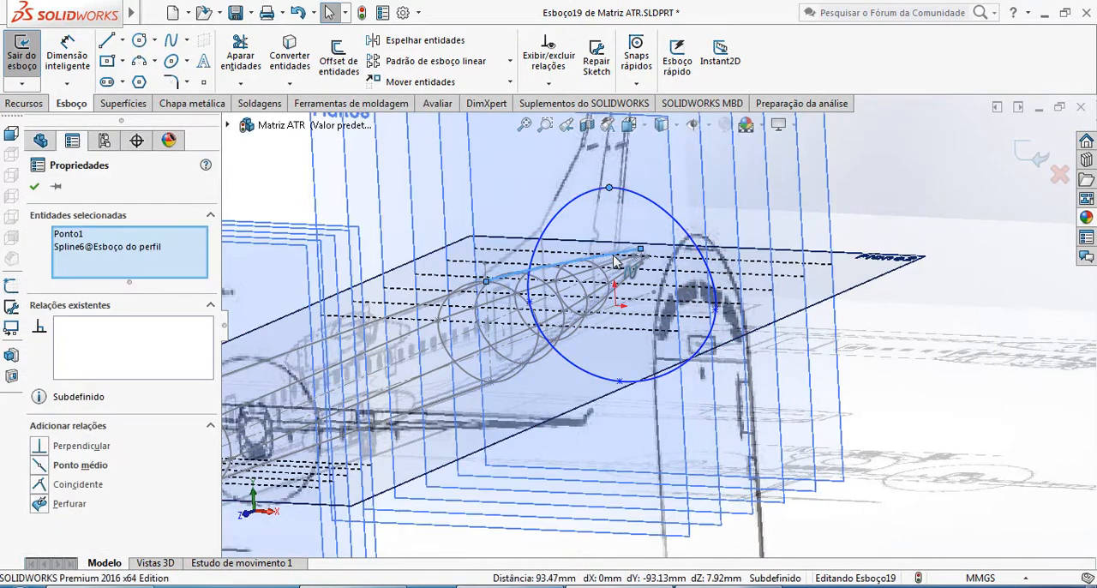
pyautogui.click(78, 506)
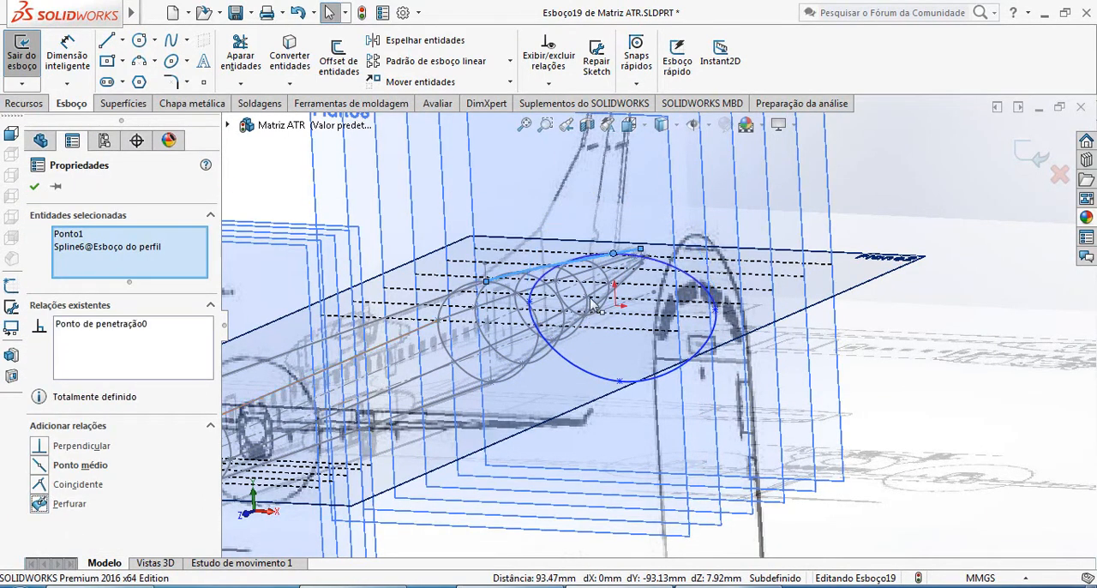
pyautogui.click(620, 381)
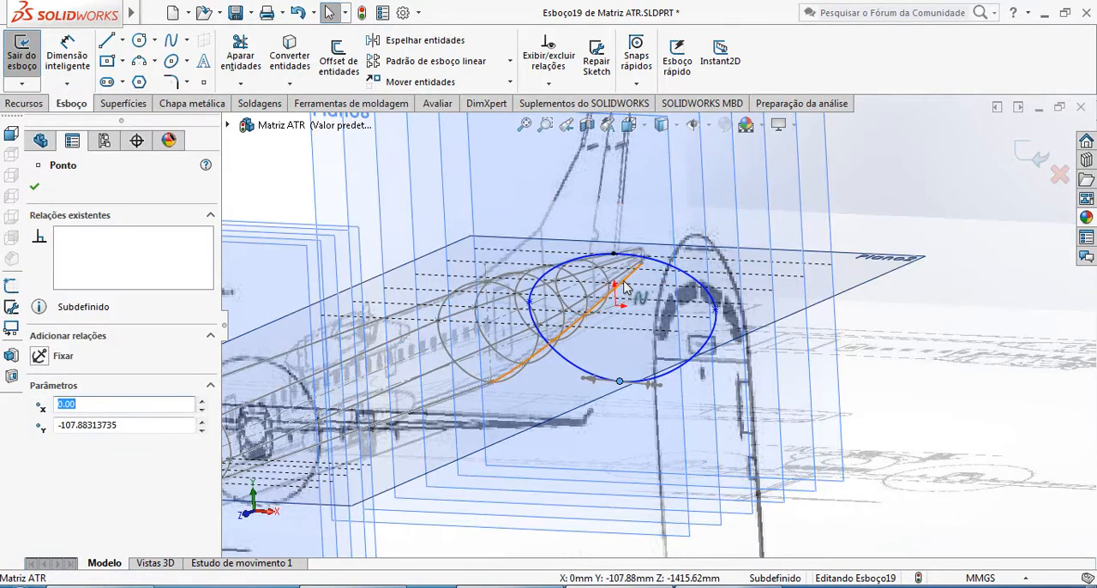
pyautogui.keyDown('ctrl'); pyautogui.click(624, 287); pyautogui.keyUp('ctrl')
pyautogui.click(73, 504)
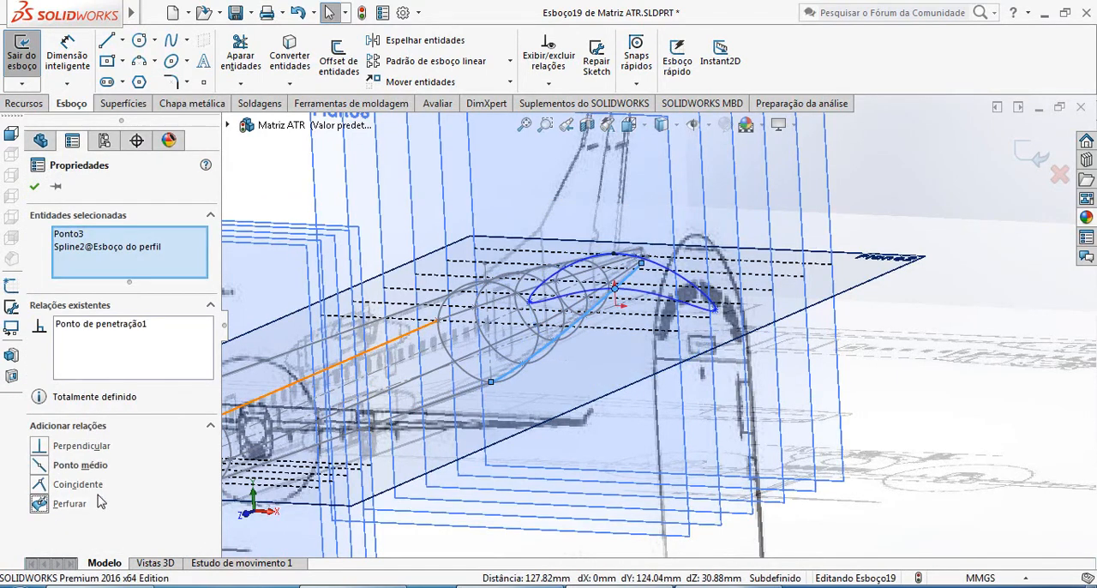
pyautogui.click(622, 283)
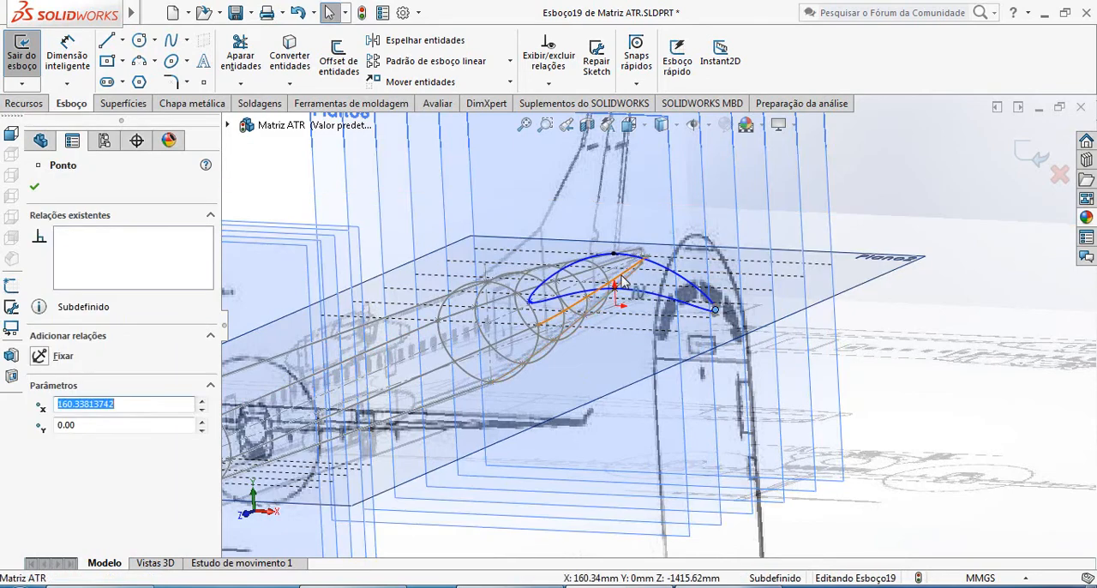
pyautogui.keyDown('ctrl'); pyautogui.click(629, 276); pyautogui.keyUp('ctrl')
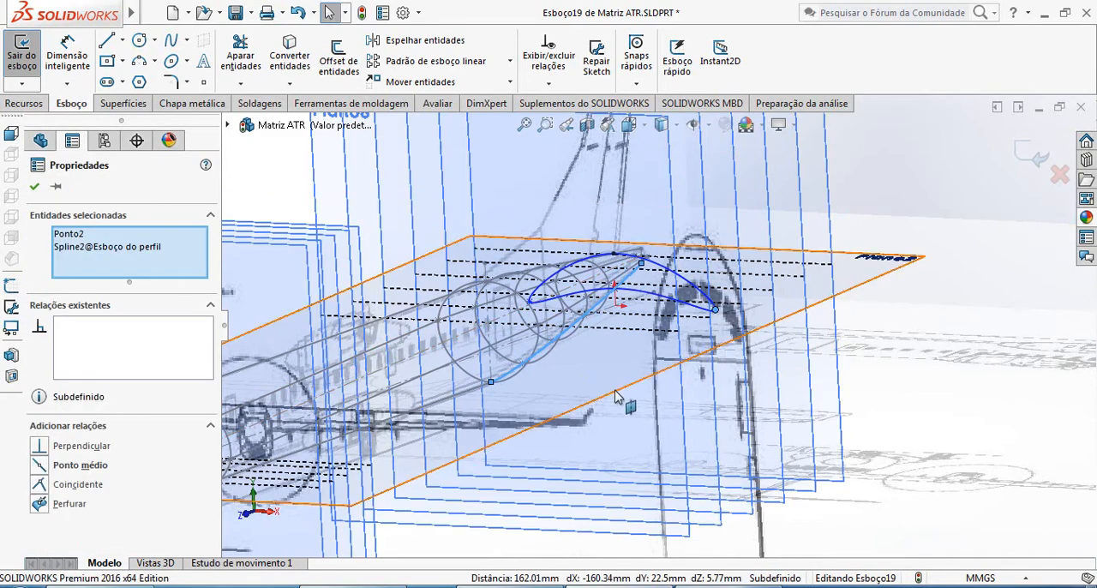
pyautogui.press('Escape')
# - Pierce the Plano12 spline's two side points with the side curves Spline8 and Spline7 of Esboço8, and exit the sketch
pyautogui.click(612, 283)
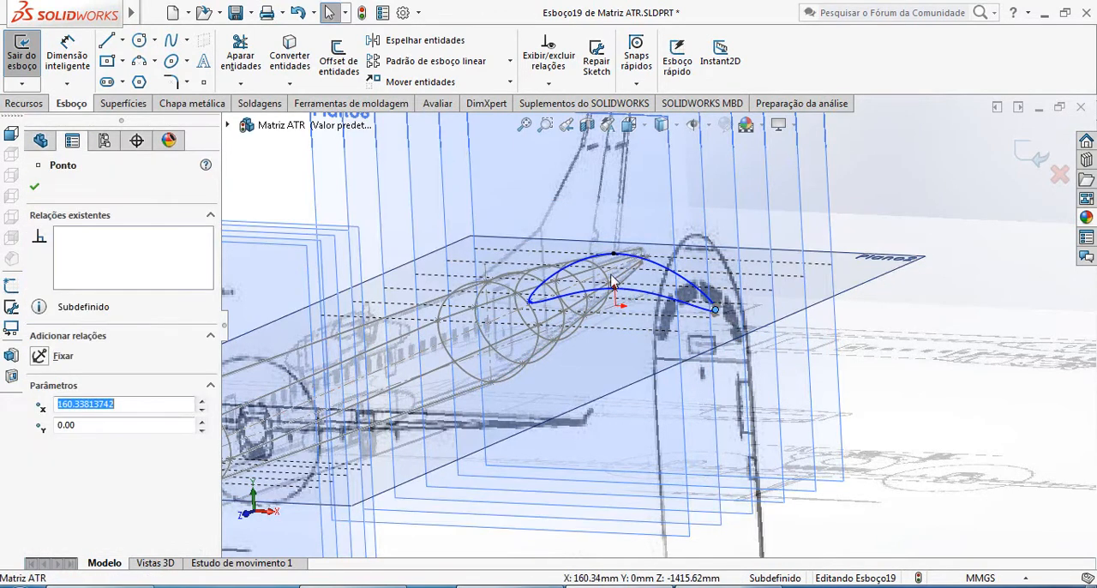
pyautogui.keyDown('ctrl'); pyautogui.click(627, 275); pyautogui.keyUp('ctrl')
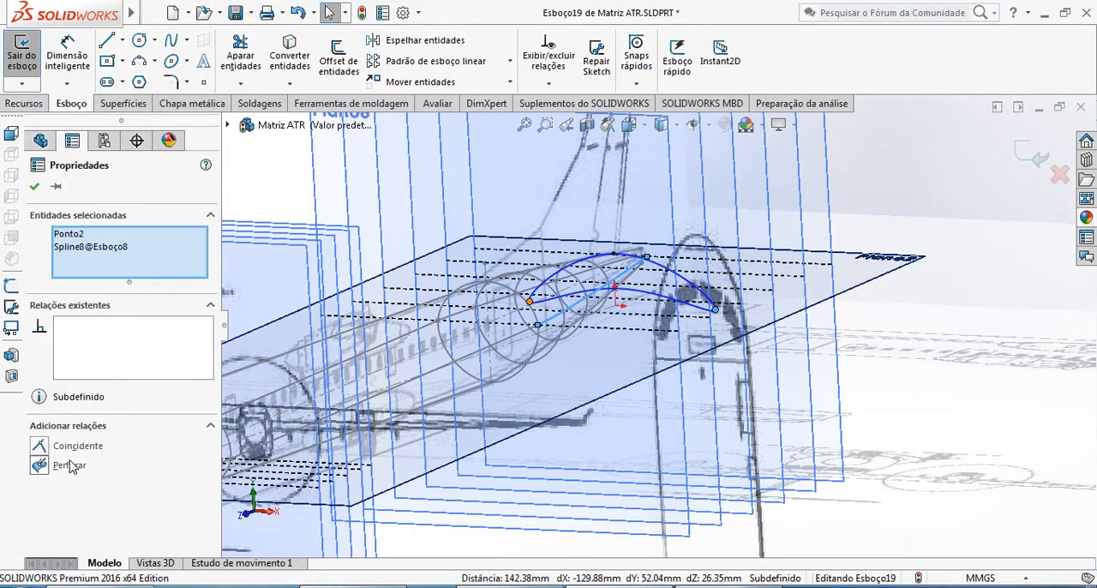
pyautogui.click(74, 474)
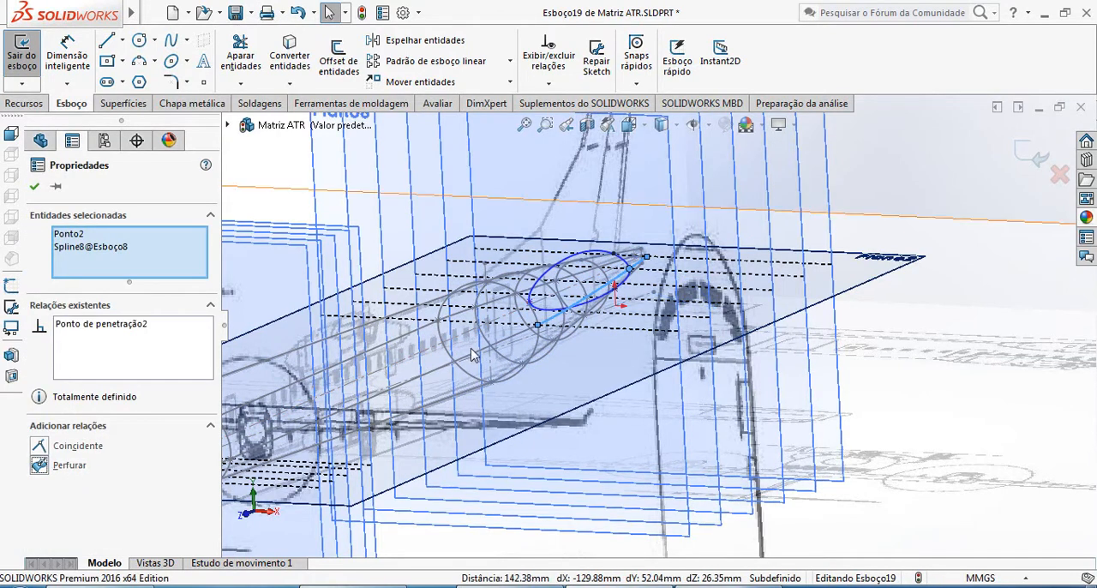
pyautogui.click(531, 305)
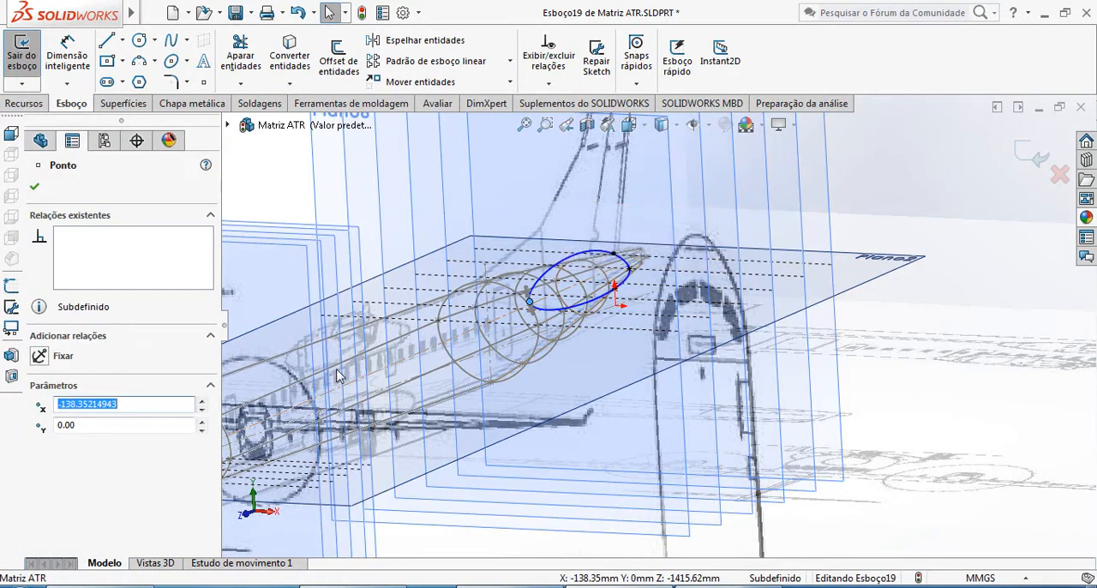
pyautogui.scroll(-1, 562, 273)
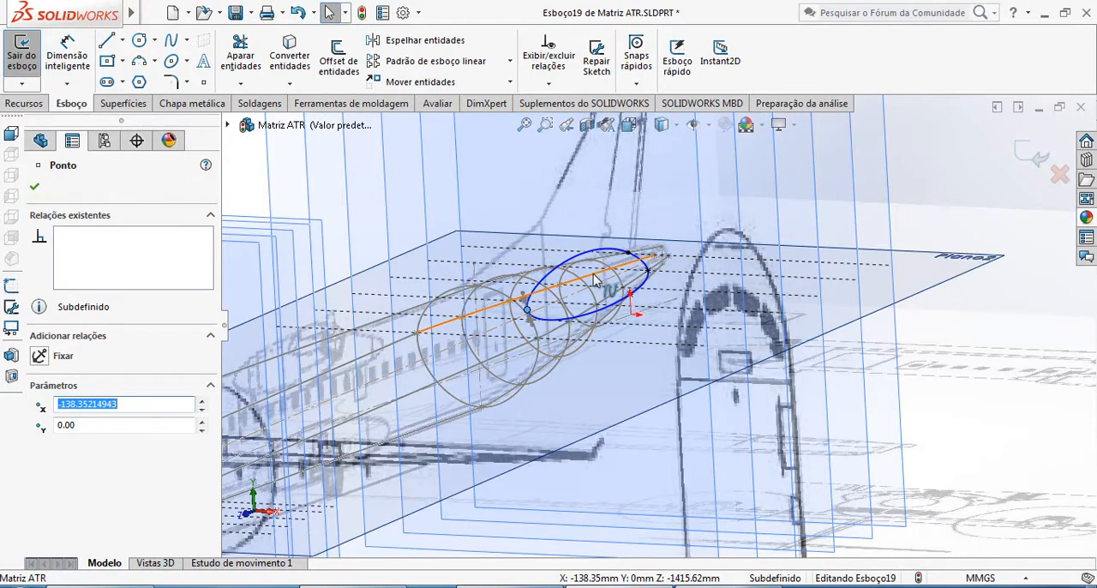
pyautogui.keyDown('ctrl'); pyautogui.click(598, 282); pyautogui.keyUp('ctrl')
pyautogui.click(74, 467)
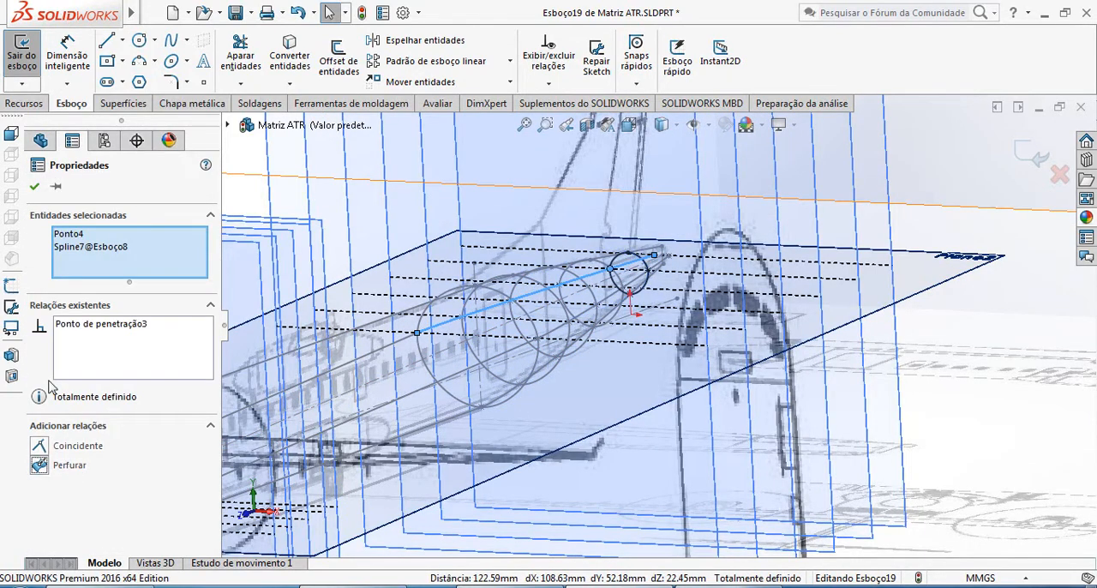
pyautogui.click(35, 189)
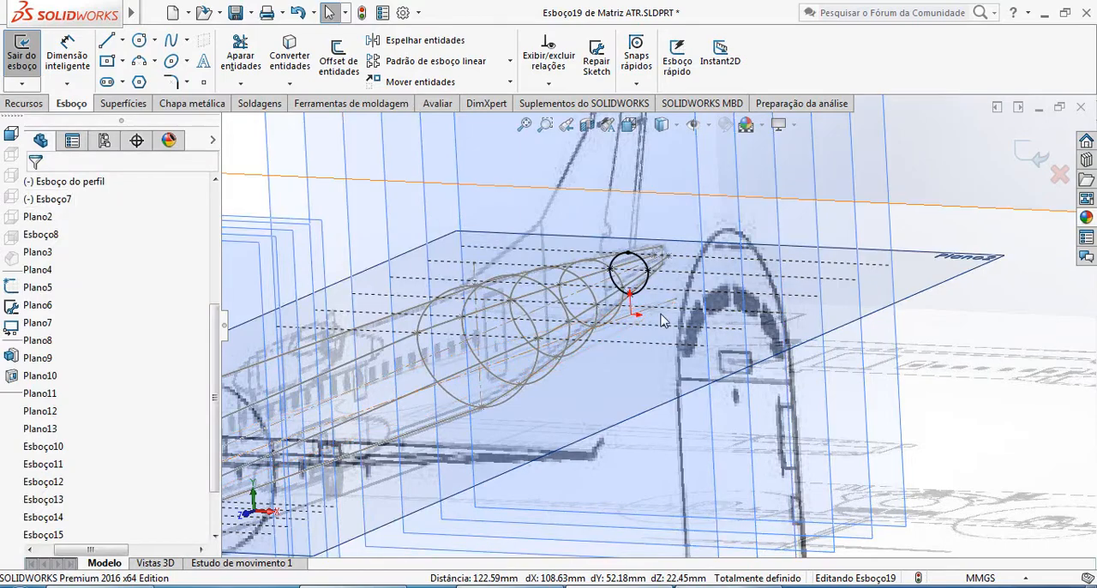
pyautogui.click(1029, 165)
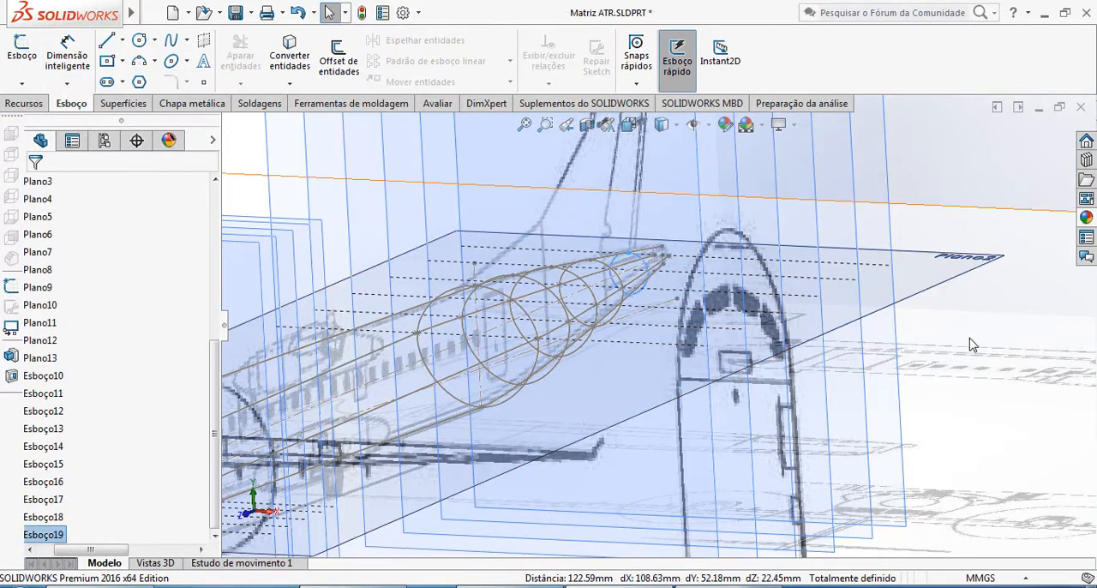
pyautogui.click(969, 343)
pyautogui.scroll(3, 941, 331)
pyautogui.scroll(-3, 656, 300)
pyautogui.moveTo(643, 302); pyautogui.dragTo(754, 267, button='middle')
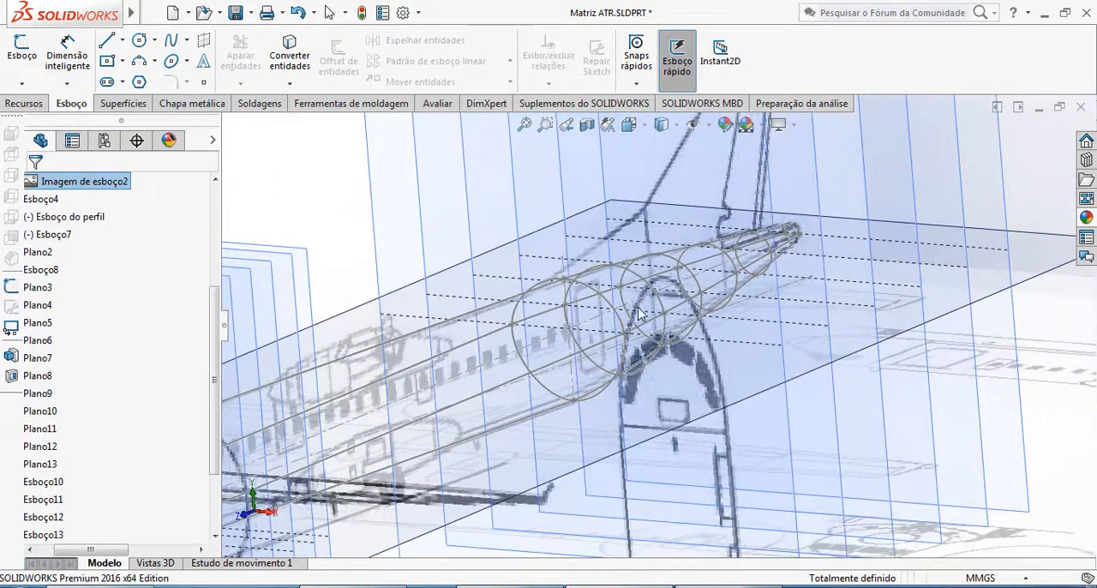
pyautogui.scroll(3, 757, 265)
pyautogui.scroll(-2, 764, 262)
pyautogui.scroll(2, 764, 264)
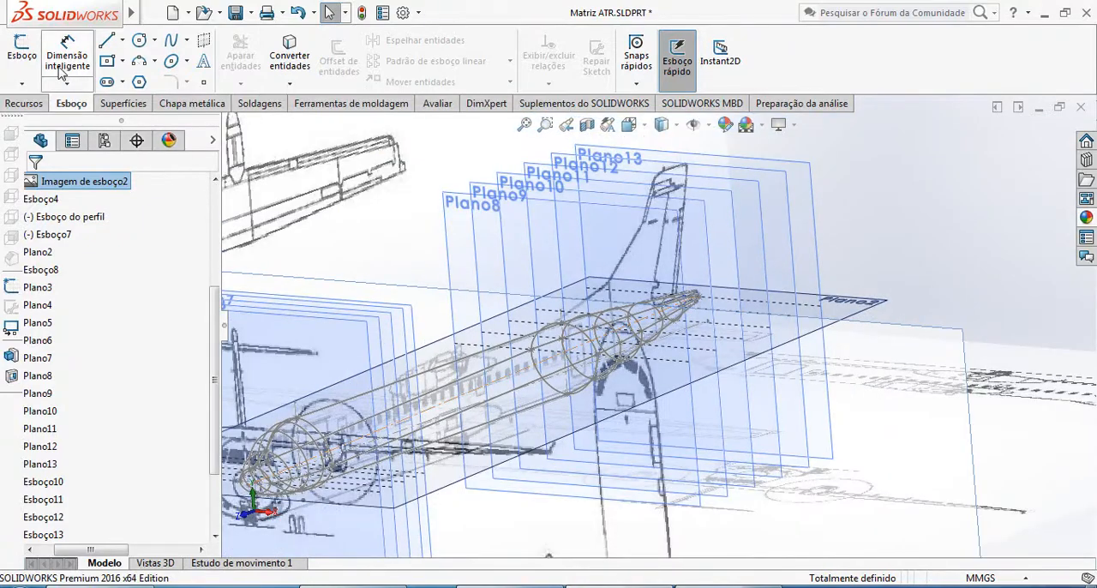
# - In a new sketch on Plano13, convert the side-curve end points Ponto12 and Ponto10 of Esboço8, and exit the sketch
pyautogui.click(23, 50)
pyautogui.click(811, 183)
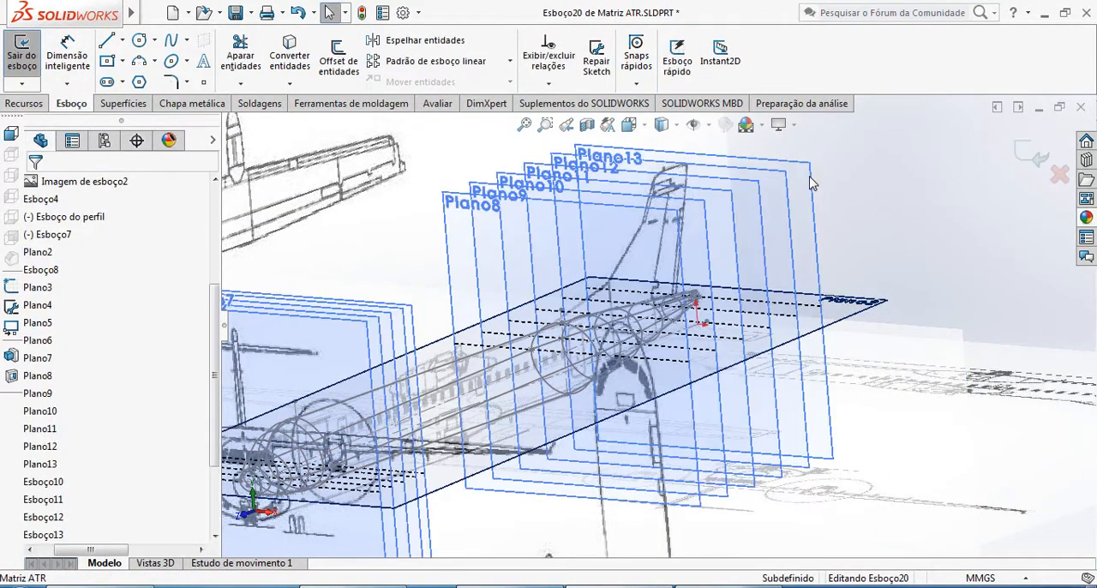
pyautogui.scroll(-6, 707, 317)
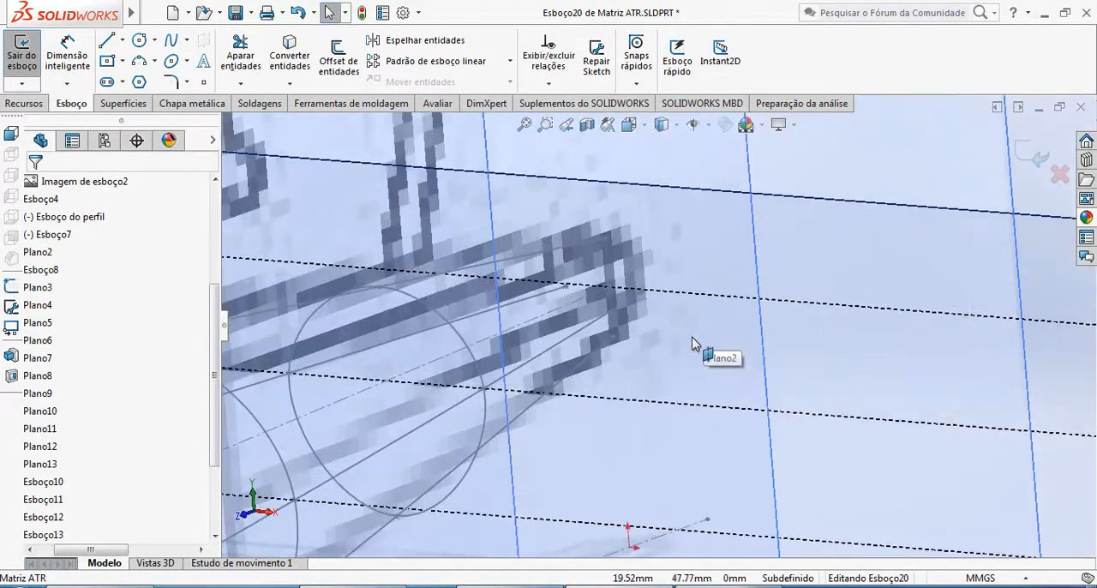
pyautogui.click(289, 55)
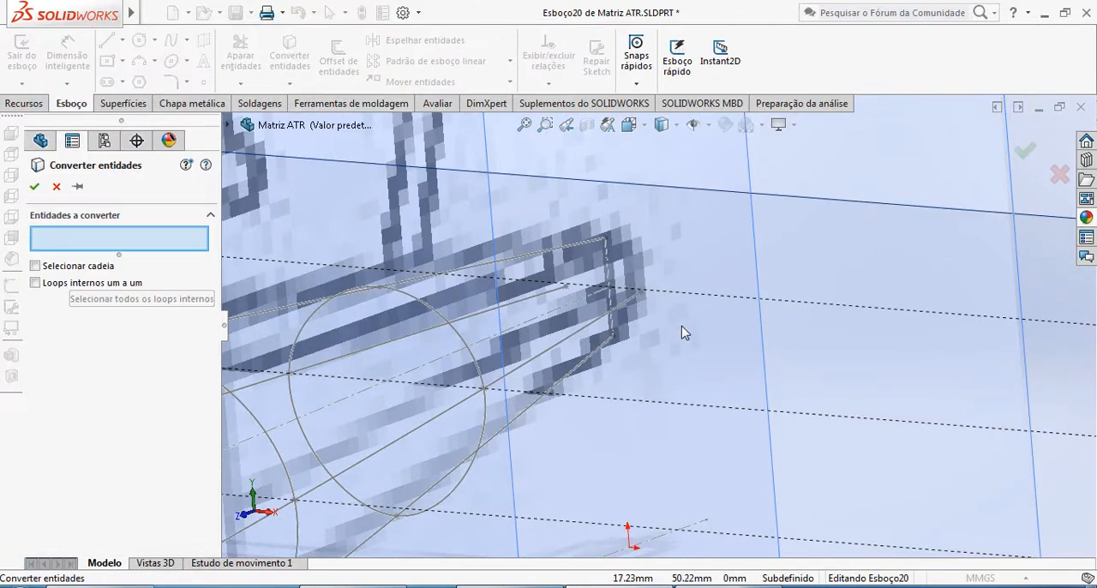
pyautogui.click(621, 280)
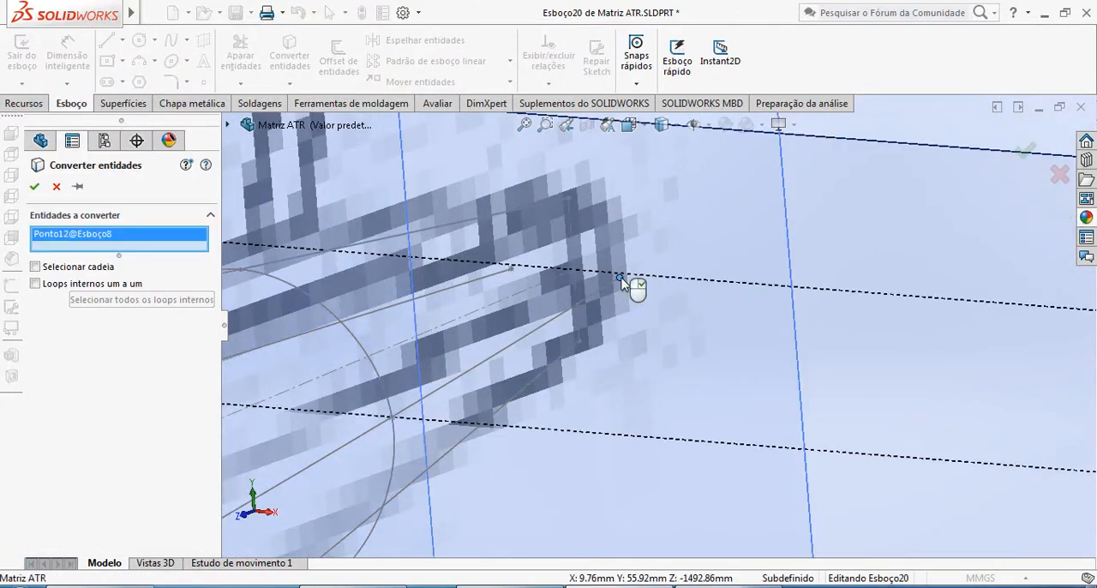
pyautogui.click(511, 271)
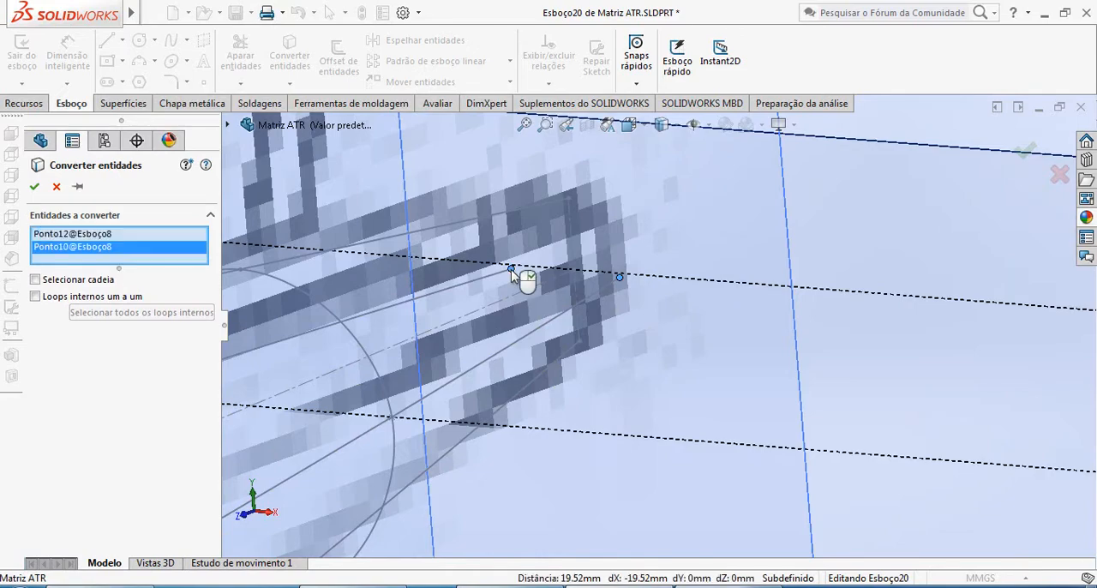
pyautogui.click(35, 186)
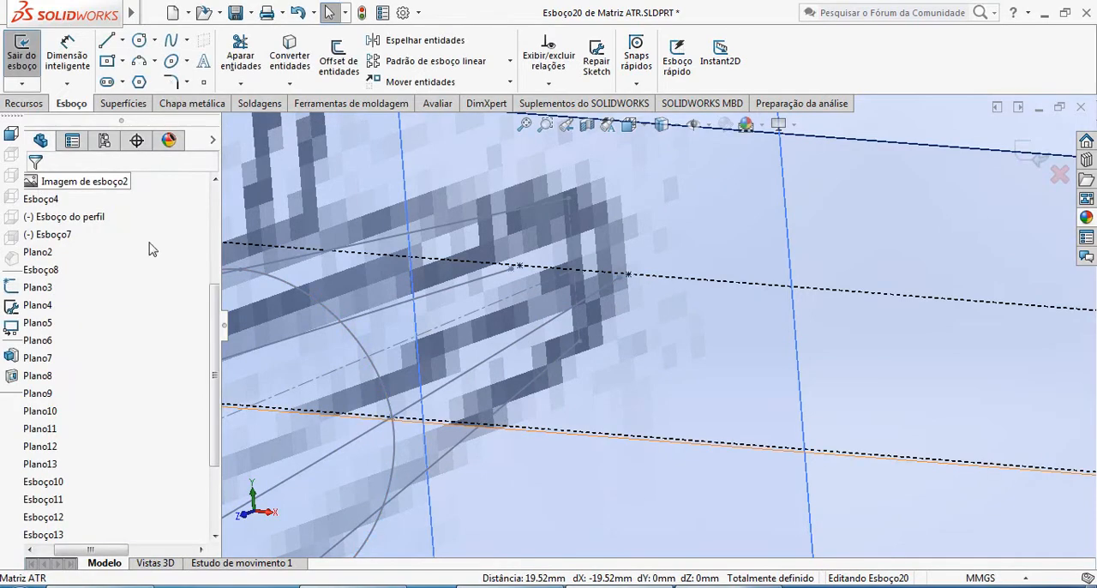
pyautogui.scroll(4, 486, 306)
pyautogui.scroll(3, 520, 352)
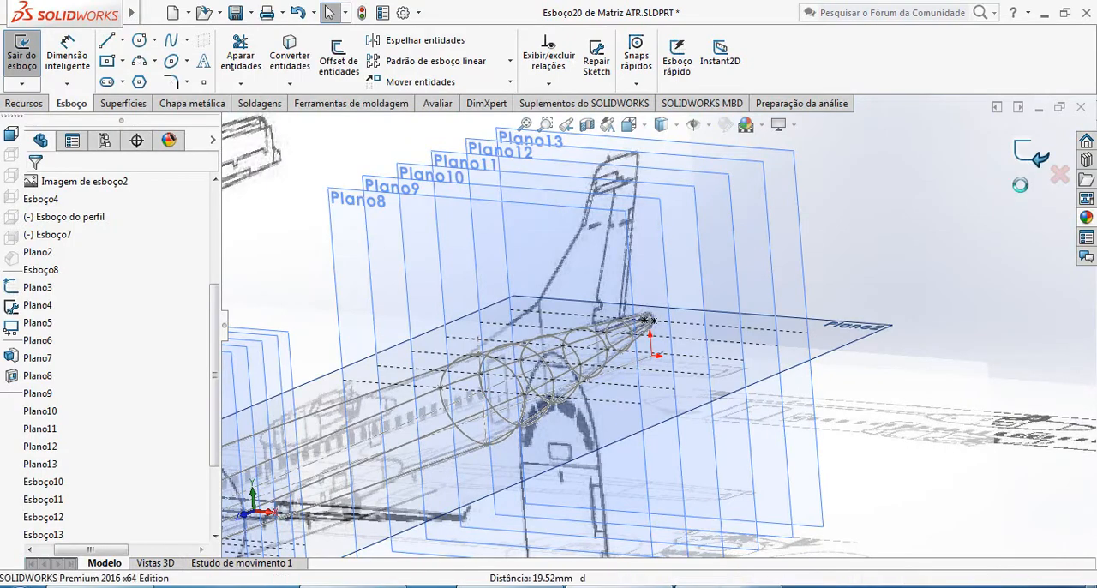
pyautogui.click(1035, 159)
pyautogui.scroll(-10, 626, 342)
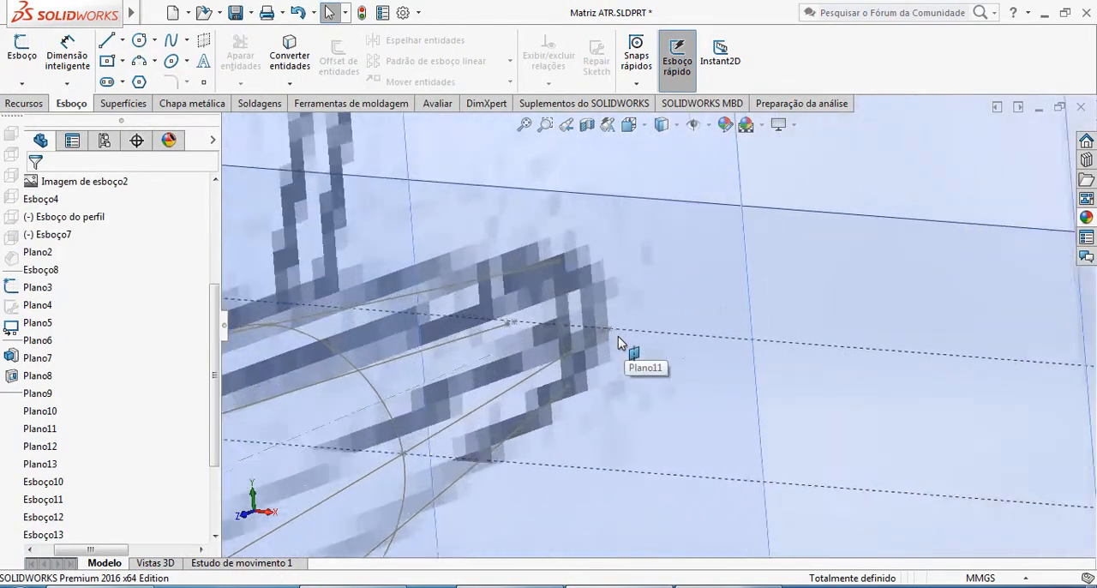
pyautogui.moveTo(617, 335); pyautogui.dragTo(612, 336, button='middle')
pyautogui.scroll(9, 837, 325)
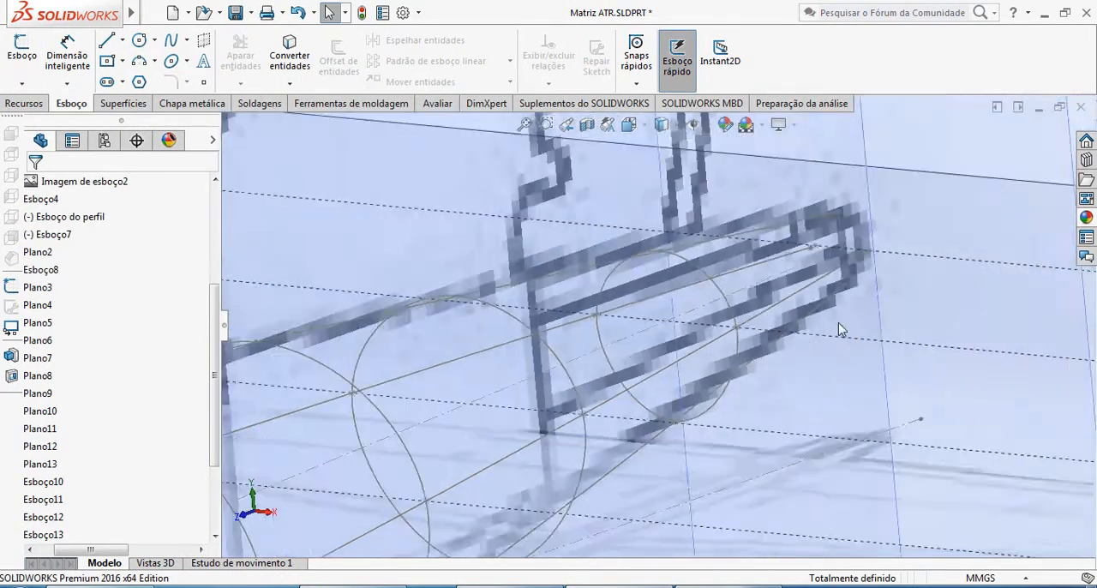
pyautogui.scroll(-3, 722, 328)
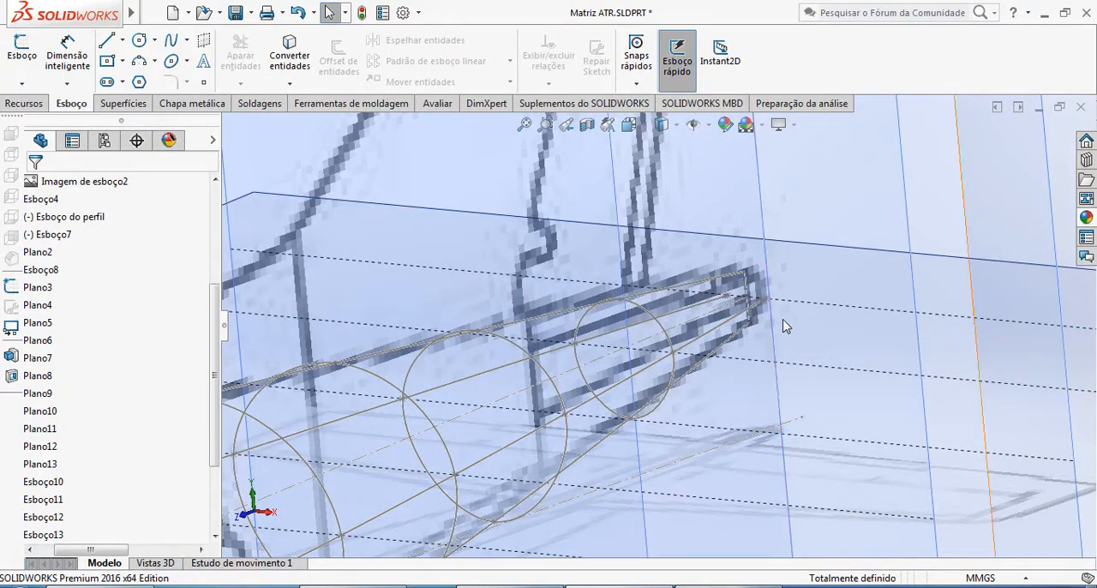
pyautogui.scroll(6, 782, 326)
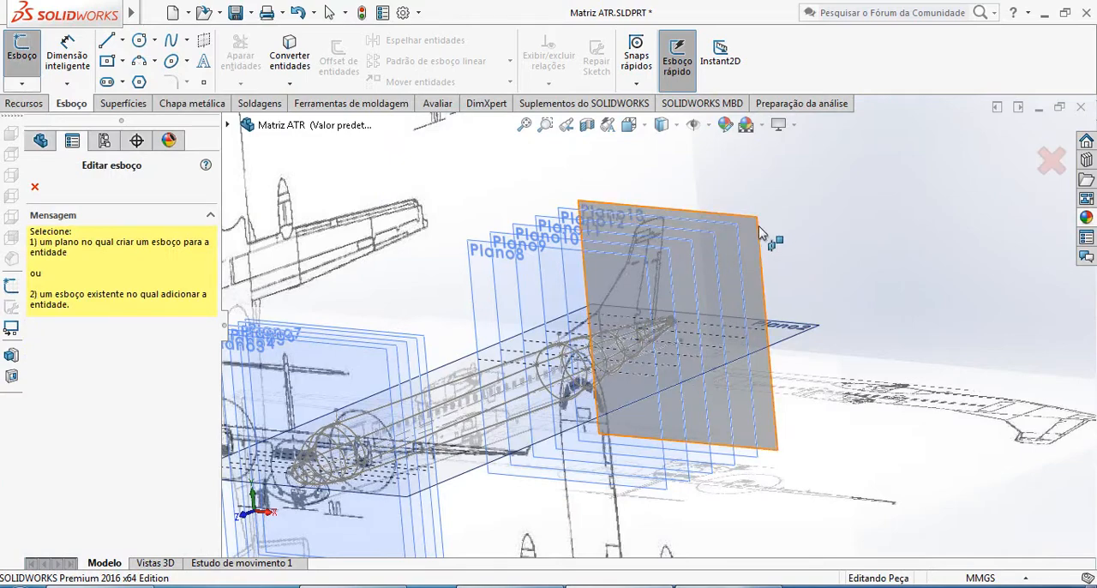
pyautogui.click(767, 283)
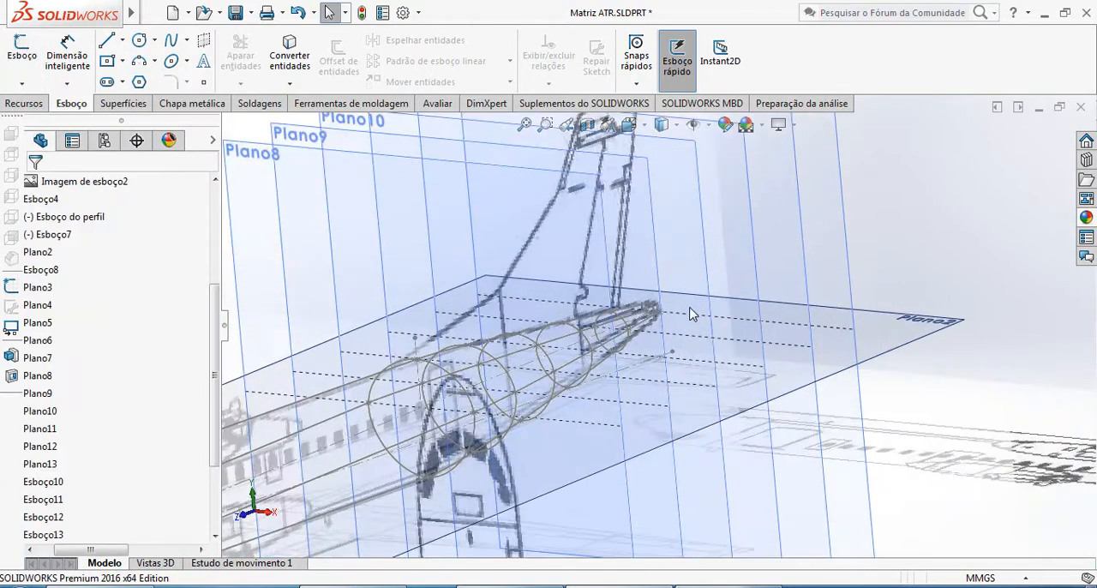
# - Reopen the Plano13 sketch containing the two converted end points for editing
pyautogui.scroll(-3, 617, 342)
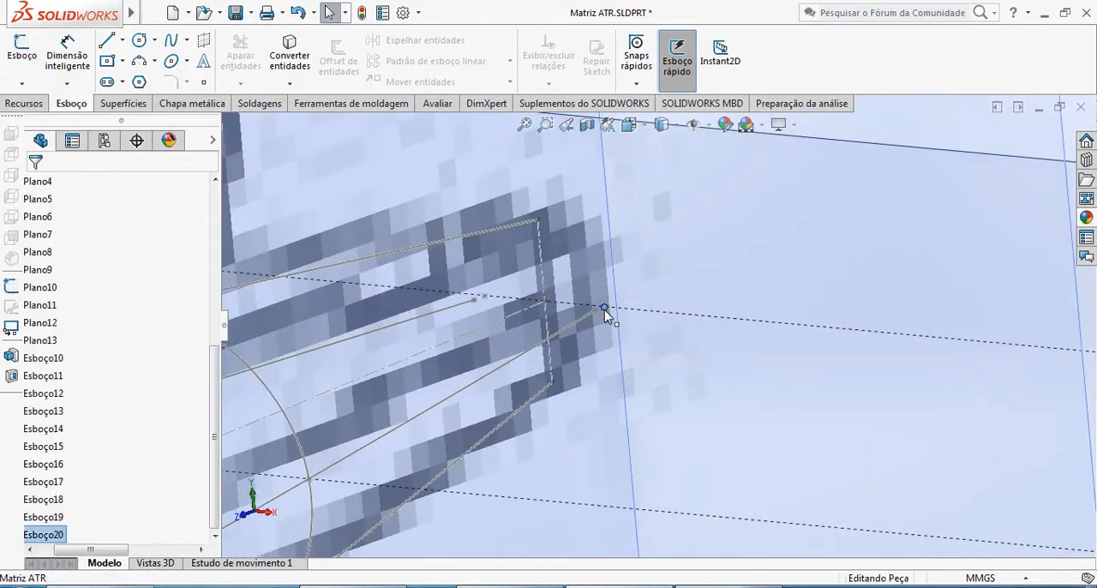
pyautogui.click(604, 309)
pyautogui.click(649, 244)
# - Start a spline in the Plano13 sketch from the upper profile curve's tail end to the outer converted side point
pyautogui.scroll(6, 678, 299)
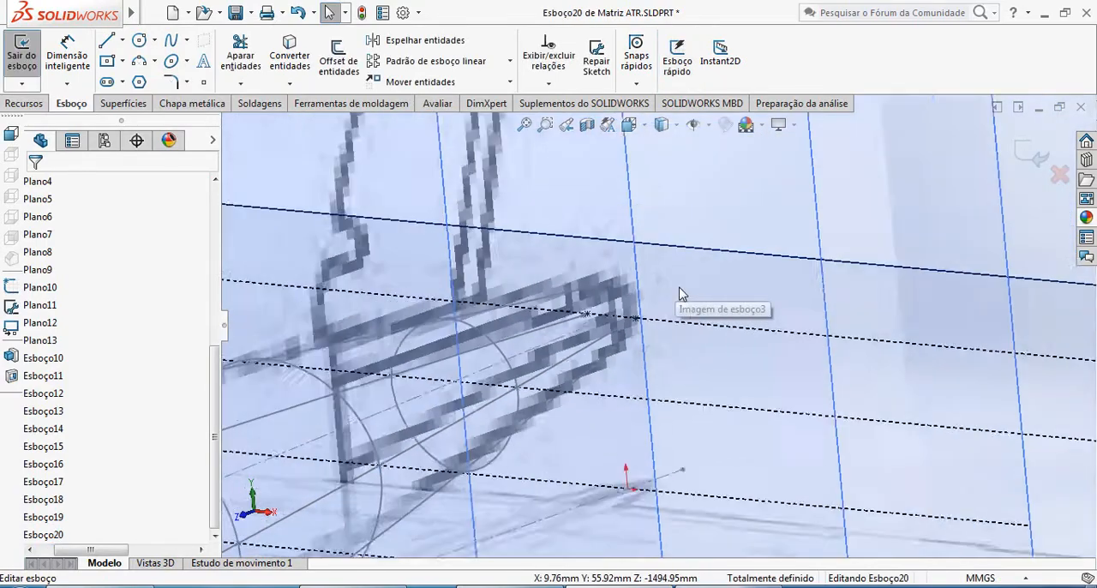
pyautogui.scroll(2, 686, 326)
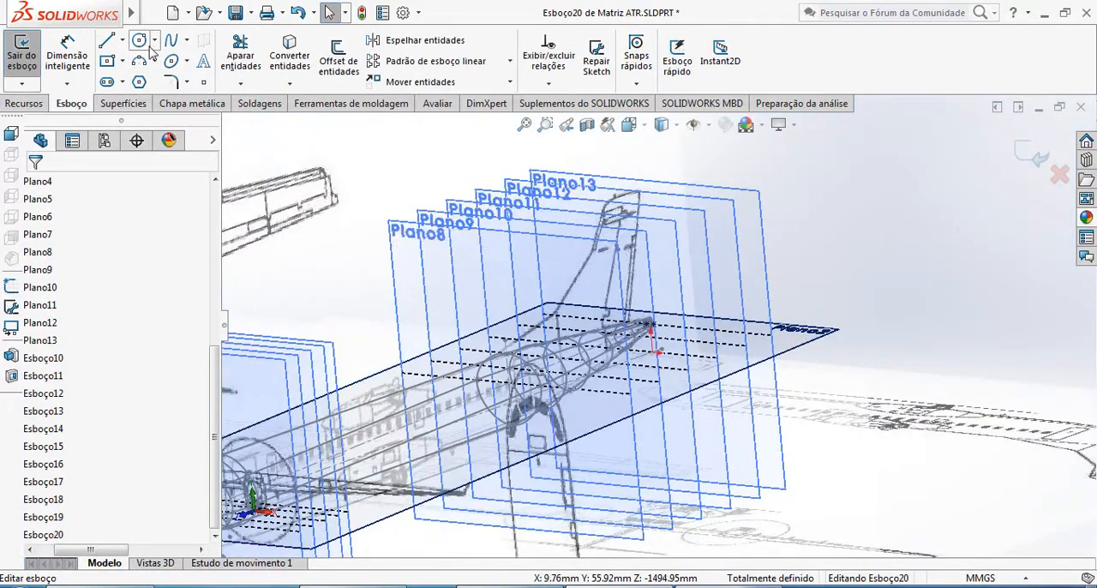
pyautogui.click(172, 40)
pyautogui.scroll(-3, 725, 350)
pyautogui.scroll(-4, 598, 329)
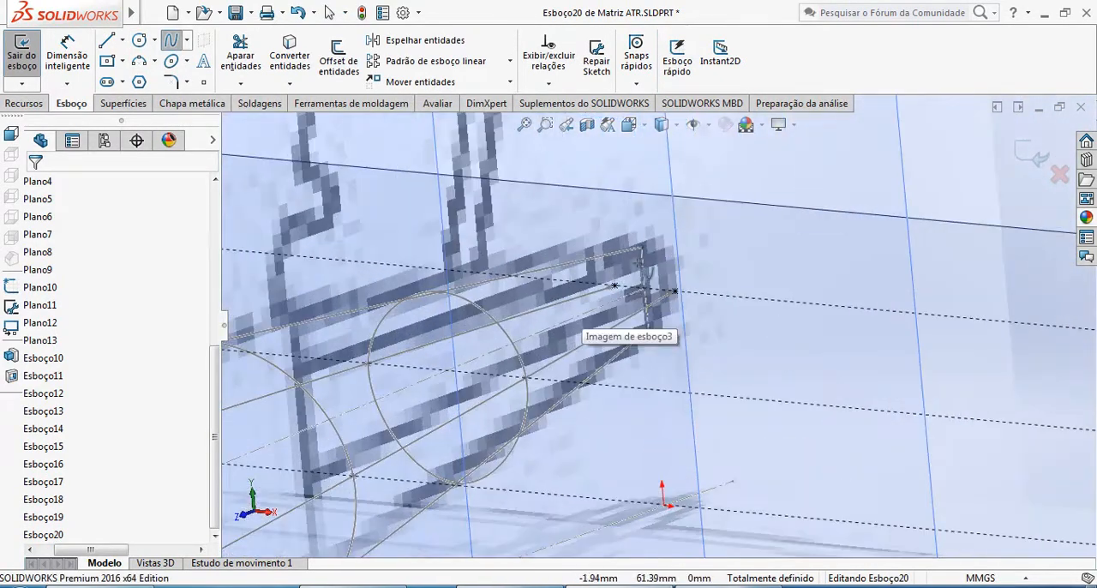
pyautogui.click(641, 248)
pyautogui.click(675, 292)
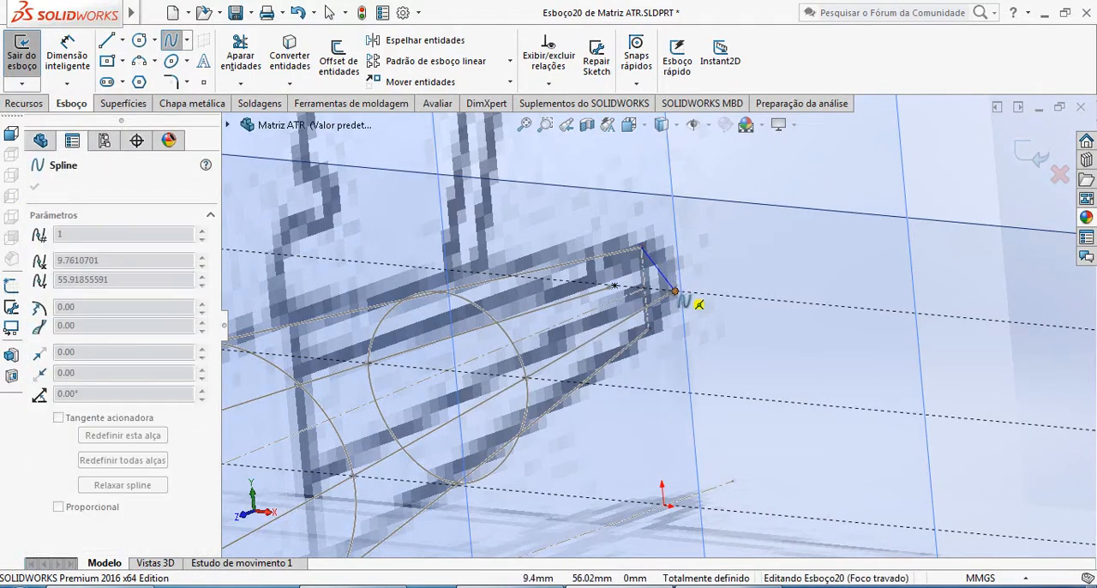
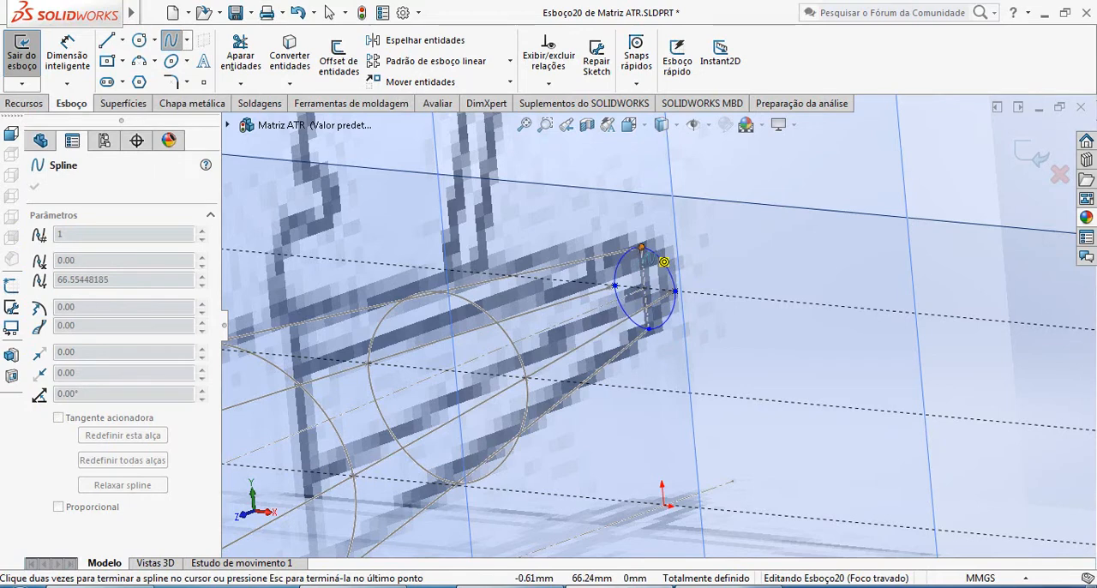
# - Close the Plano13 spline at its starting point on the upper profile curve's tail end and exit the sketch
pyautogui.click(642, 248)
pyautogui.click(35, 189)
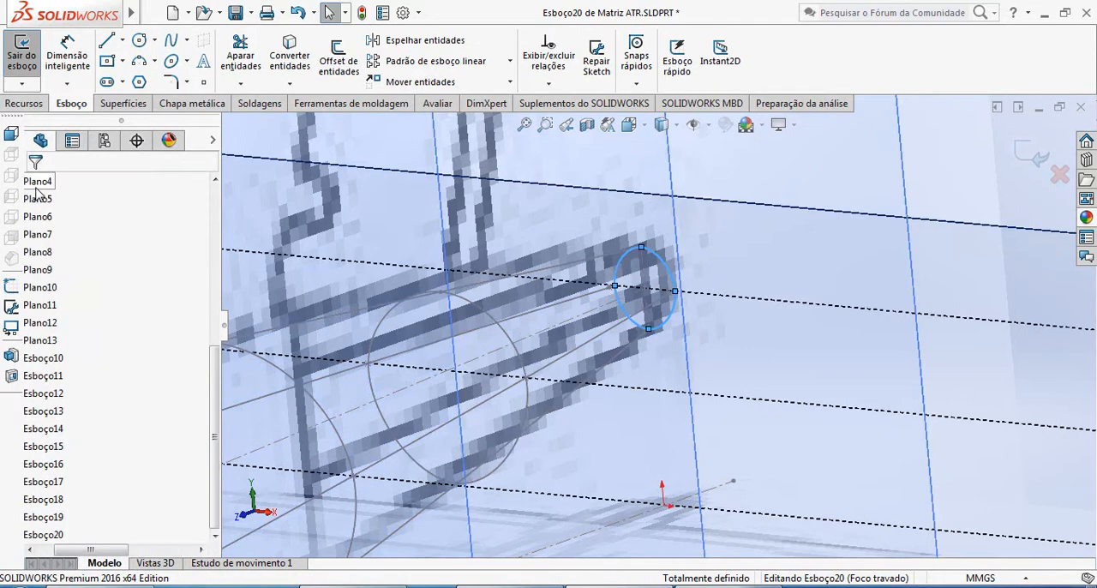
pyautogui.click(1033, 157)
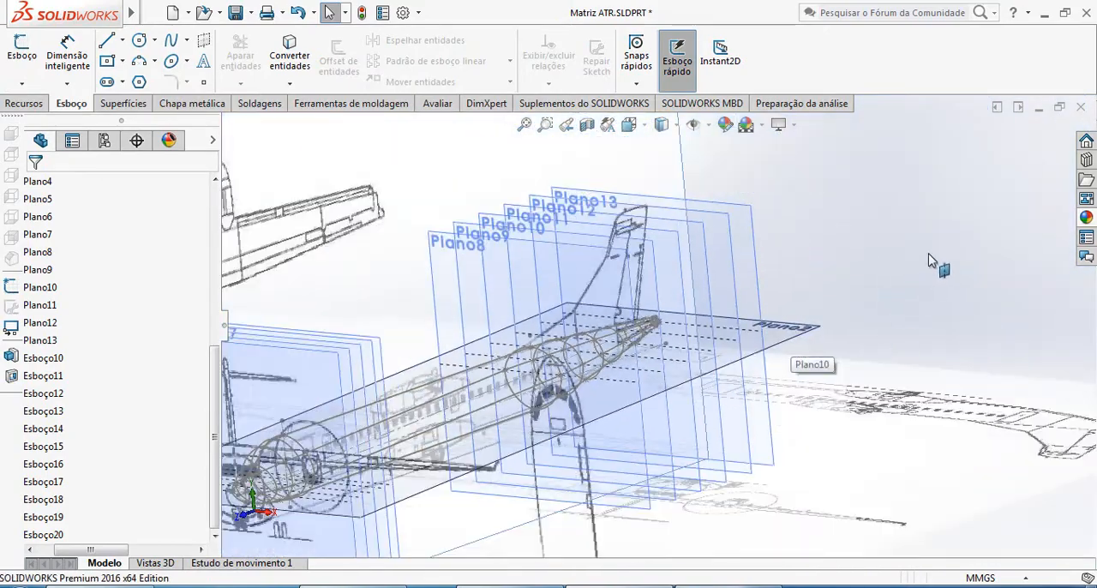
# - Save the part with the completed fuselage cross-section sketches
pyautogui.scroll(3, 701, 333)
pyautogui.moveTo(595, 339)
pyautogui.mouseDown(button='middle')
pyautogui.moveTo(680, 322)
pyautogui.moveTo(792, 357)
pyautogui.moveTo(598, 420)
pyautogui.moveTo(583, 435)
pyautogui.moveTo(571, 420)
pyautogui.moveTo(624, 319)
pyautogui.moveTo(900, 296)
pyautogui.mouseUp(button='middle')
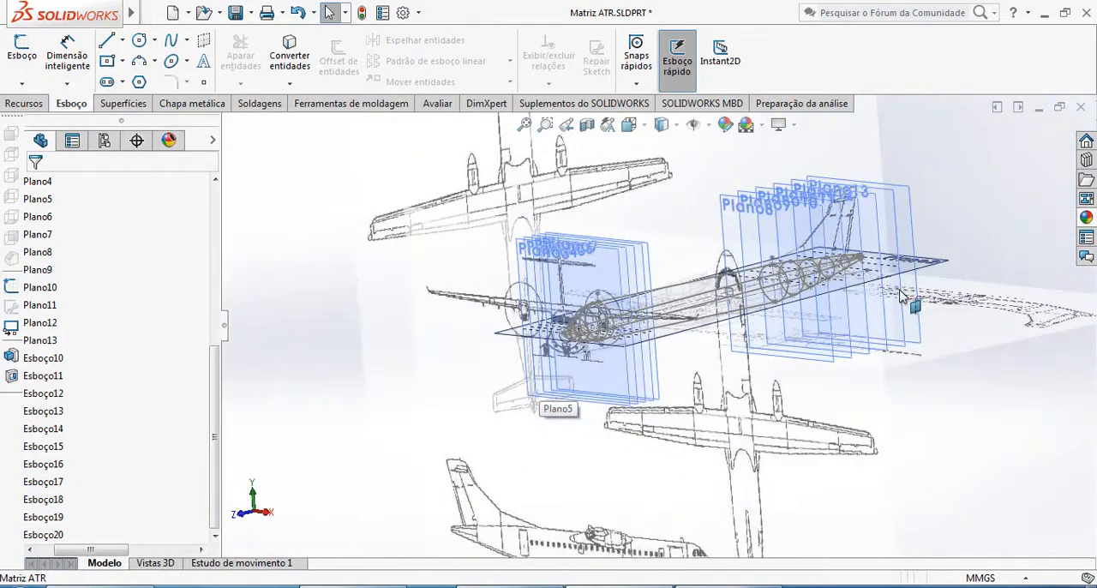
pyautogui.scroll(-1, 795, 330)
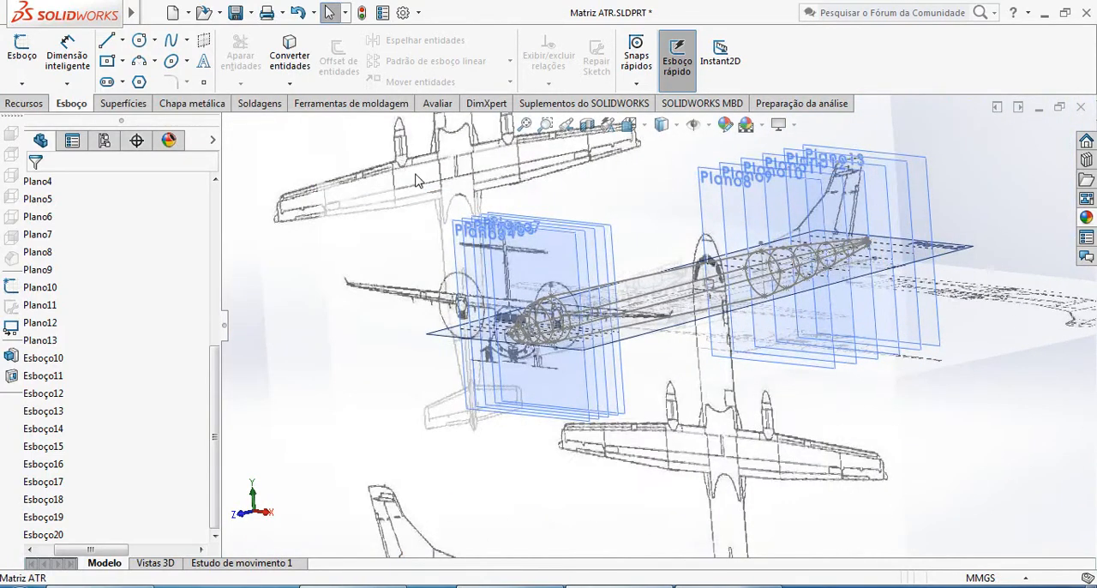
pyautogui.click(236, 13)
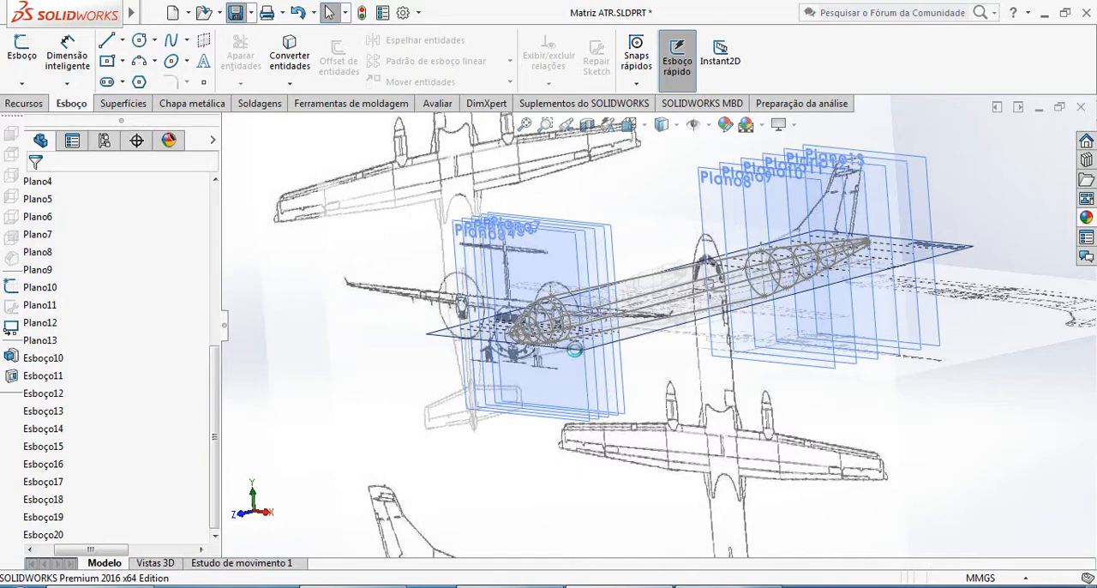
# - Start a lofted surface and add the first three nose sections, Esboço10, Esboço11 and Esboço12, as profiles
pyautogui.scroll(-2, 573, 346)
pyautogui.scroll(4, 810, 310)
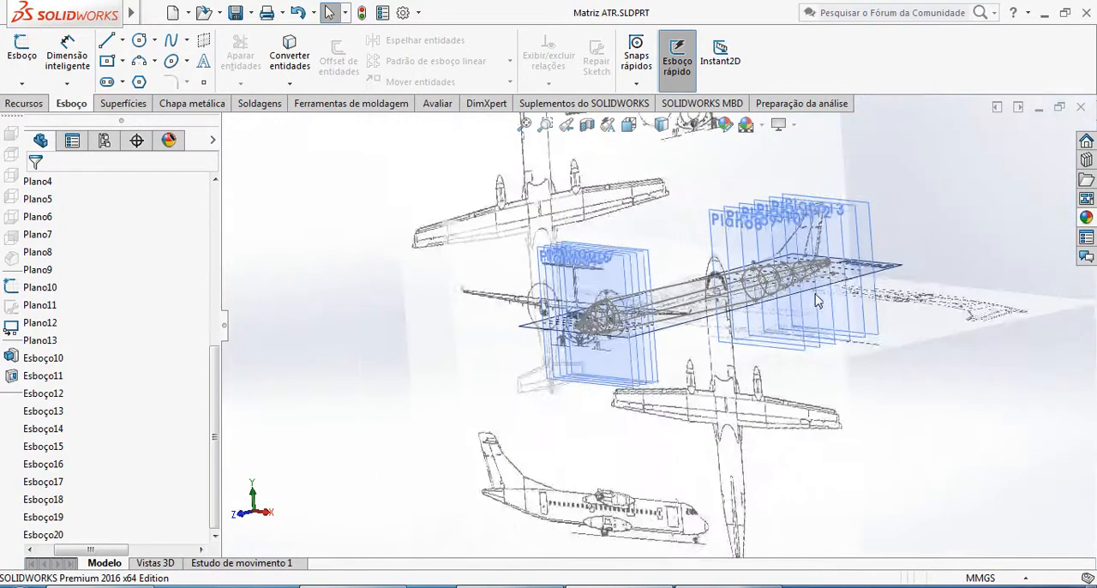
pyautogui.scroll(-3, 816, 300)
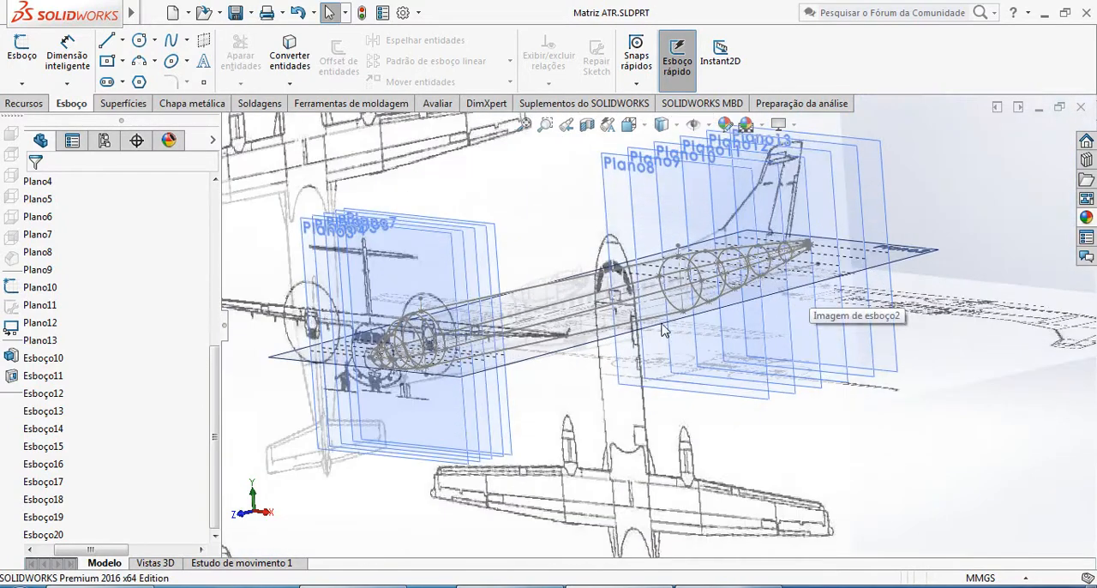
pyautogui.click(122, 105)
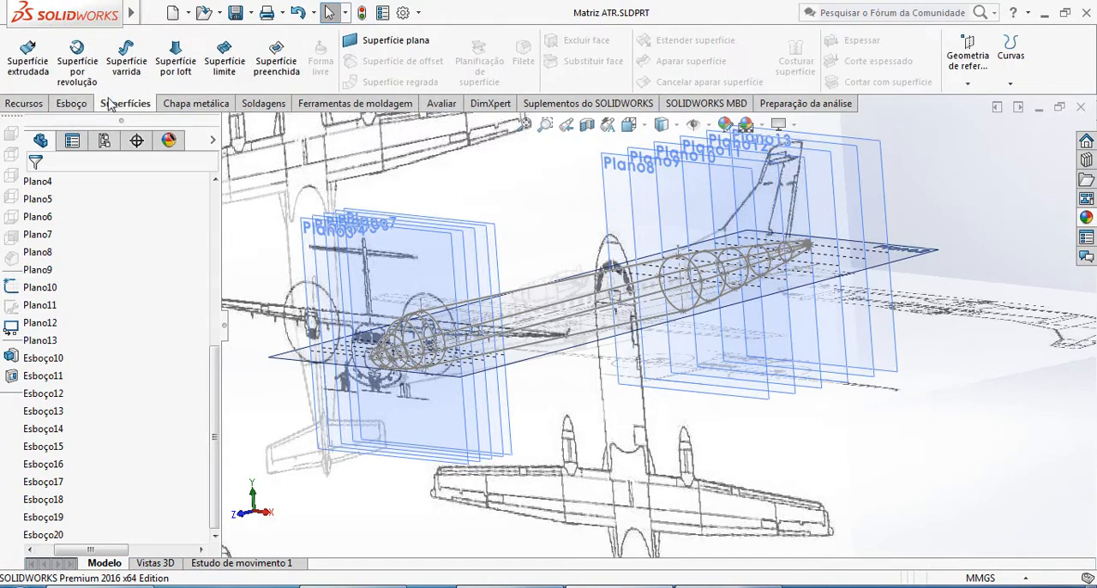
pyautogui.rightClick(335, 112)
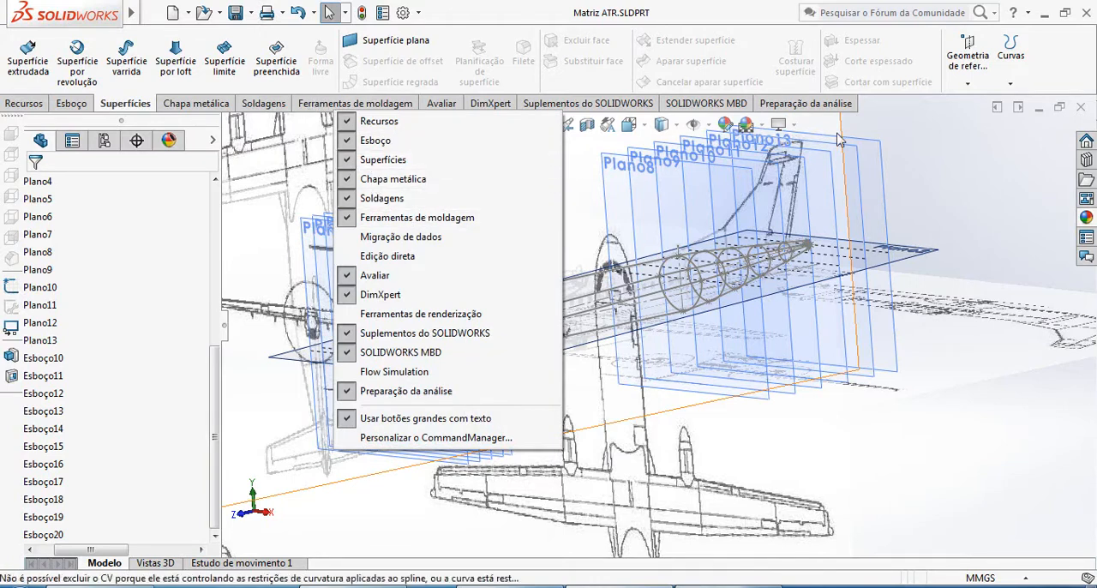
pyautogui.click(992, 193)
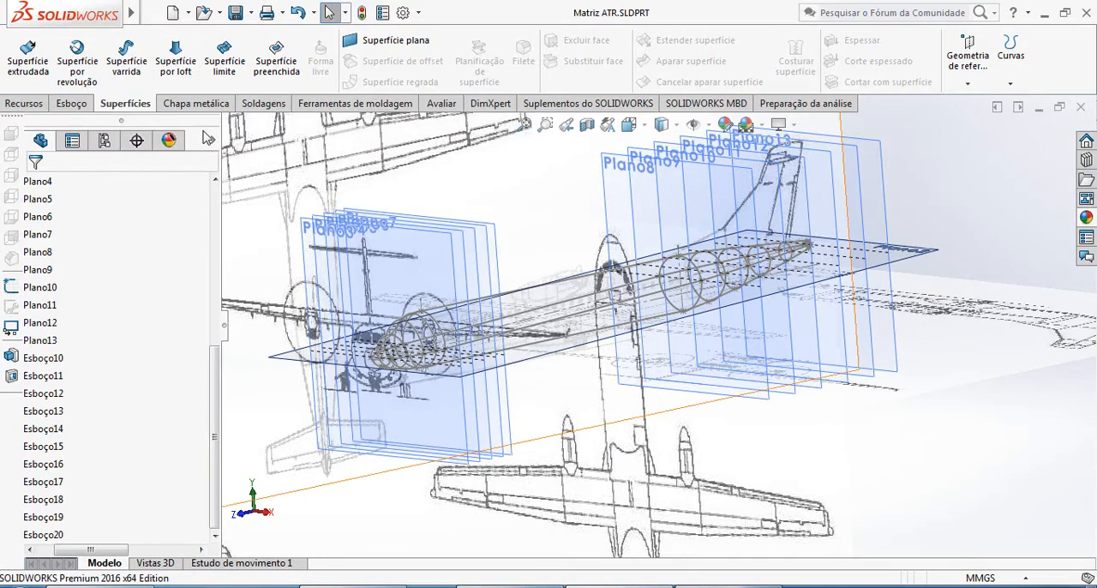
pyautogui.click(175, 60)
pyautogui.scroll(-2, 420, 352)
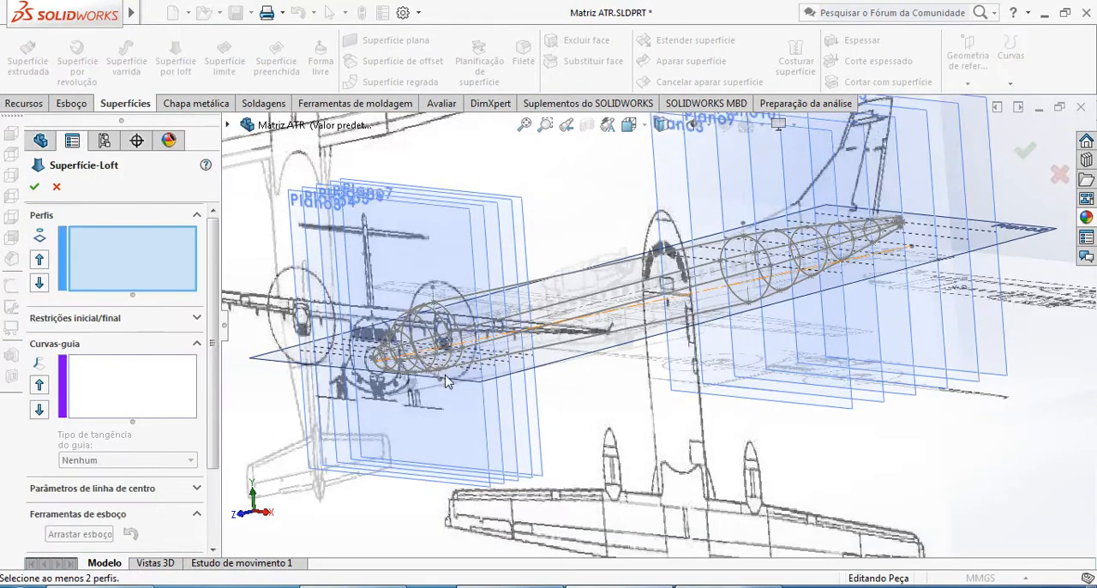
pyautogui.scroll(-6, 446, 382)
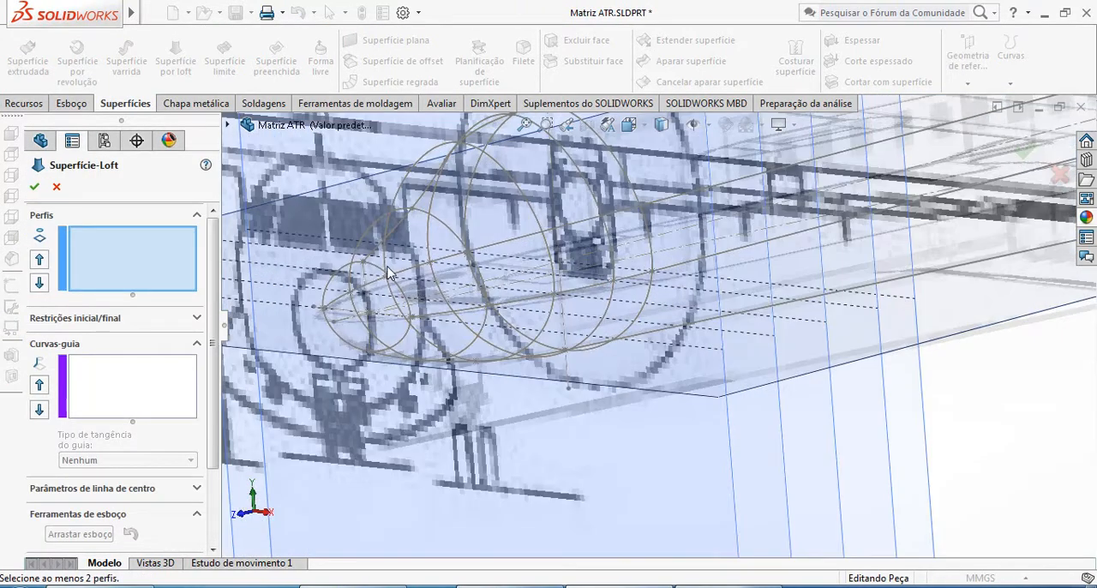
pyautogui.click(377, 271)
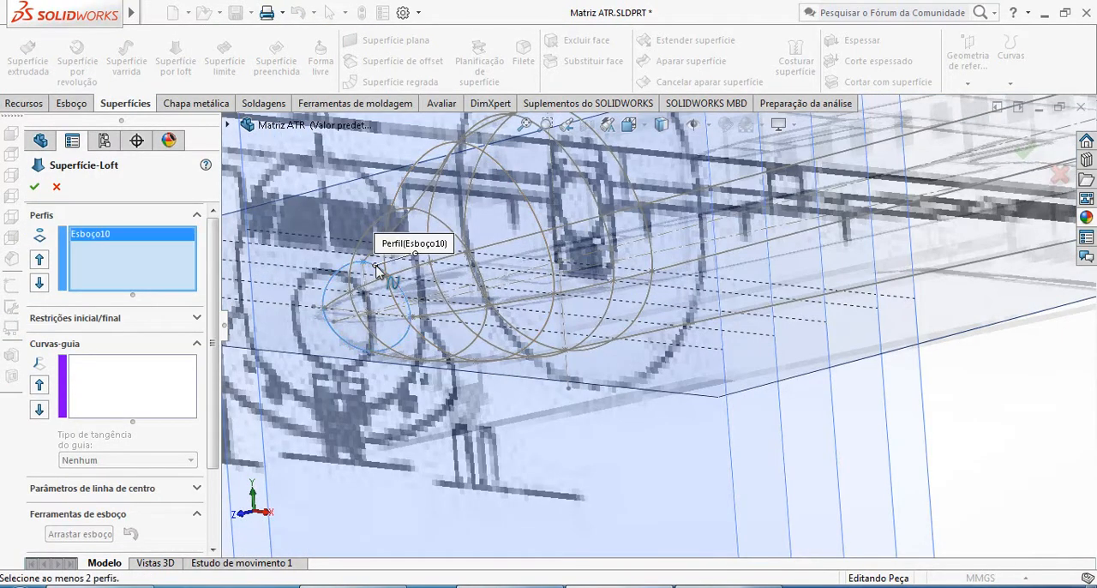
pyautogui.click(423, 218)
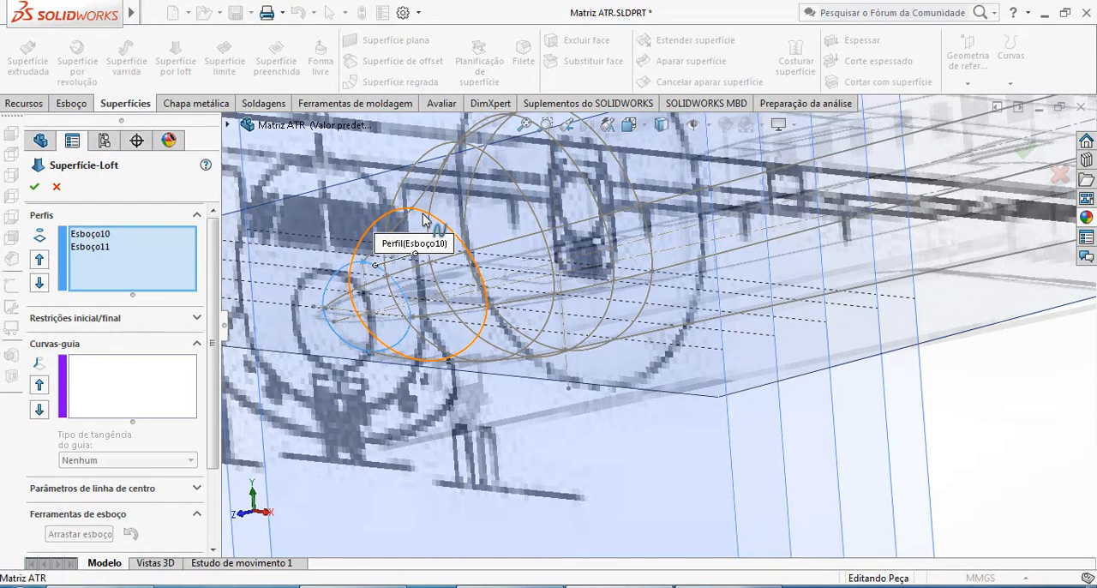
pyautogui.click(480, 156)
# - Add the nose sections Esboço13 and Esboço14 to the loft profiles, picking each near its top
pyautogui.scroll(3, 566, 231)
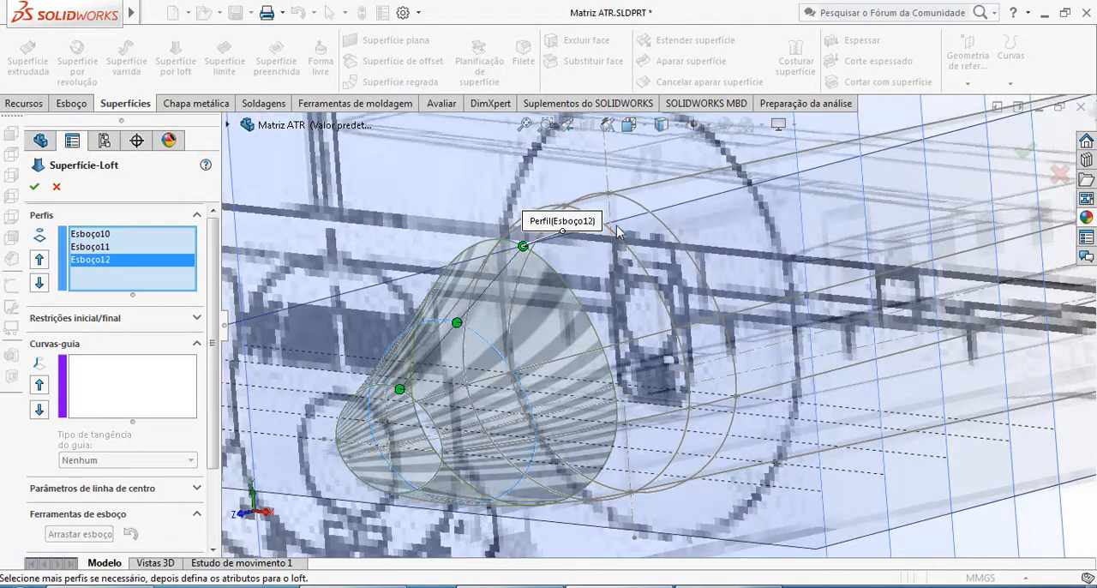
pyautogui.scroll(2, 637, 265)
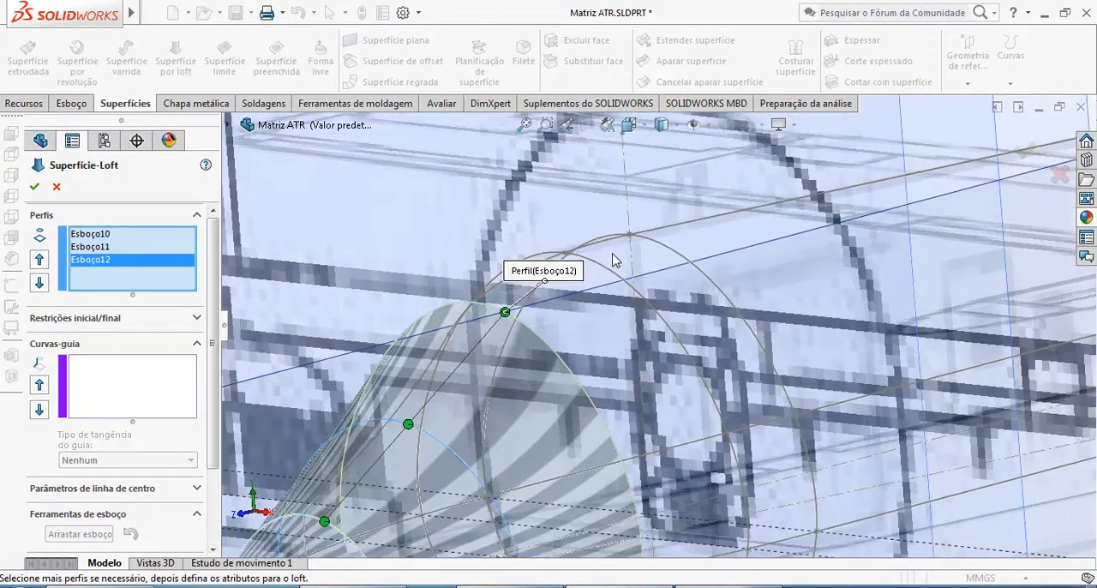
pyautogui.scroll(1, 617, 259)
pyautogui.click(606, 271)
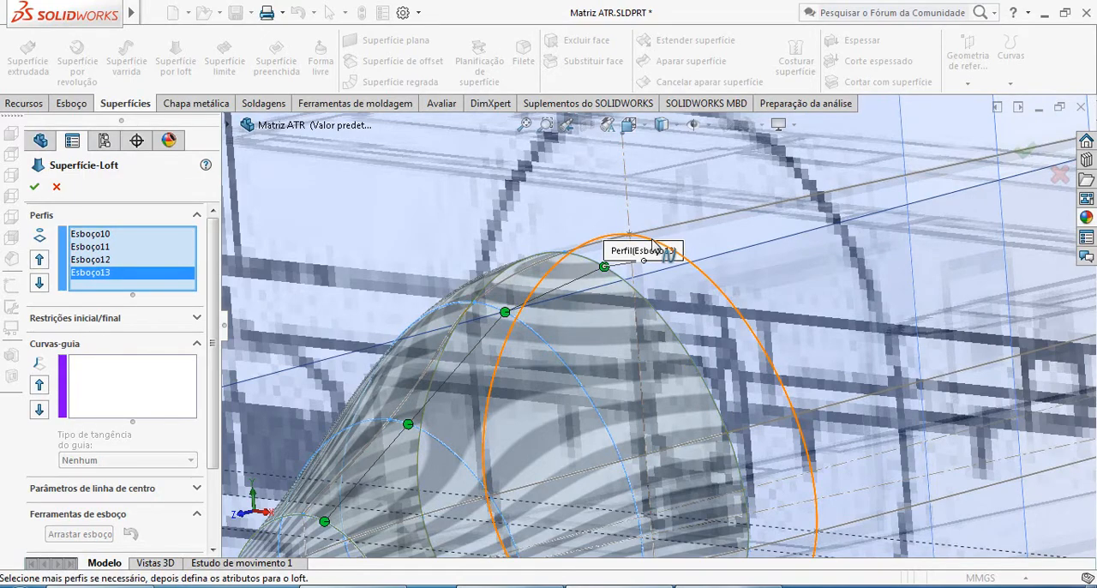
pyautogui.click(651, 244)
pyautogui.scroll(-5, 766, 276)
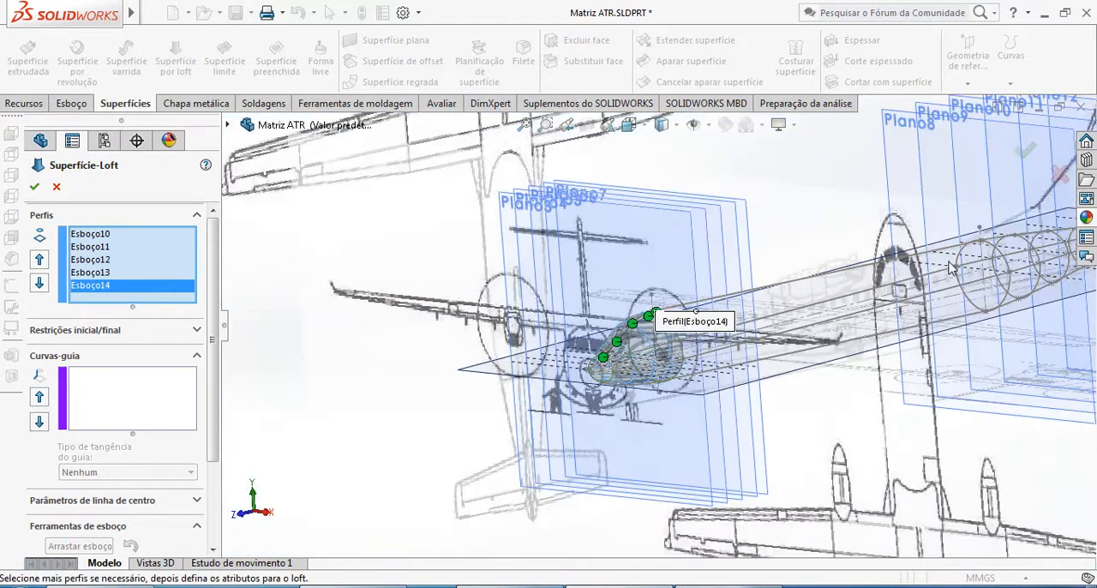
# - Add the rear fuselage sections Esboço15, Esboço16, Esboço17, Esboço18 and Esboço19 to the loft profiles in order
pyautogui.scroll(3, 958, 254)
pyautogui.click(956, 246)
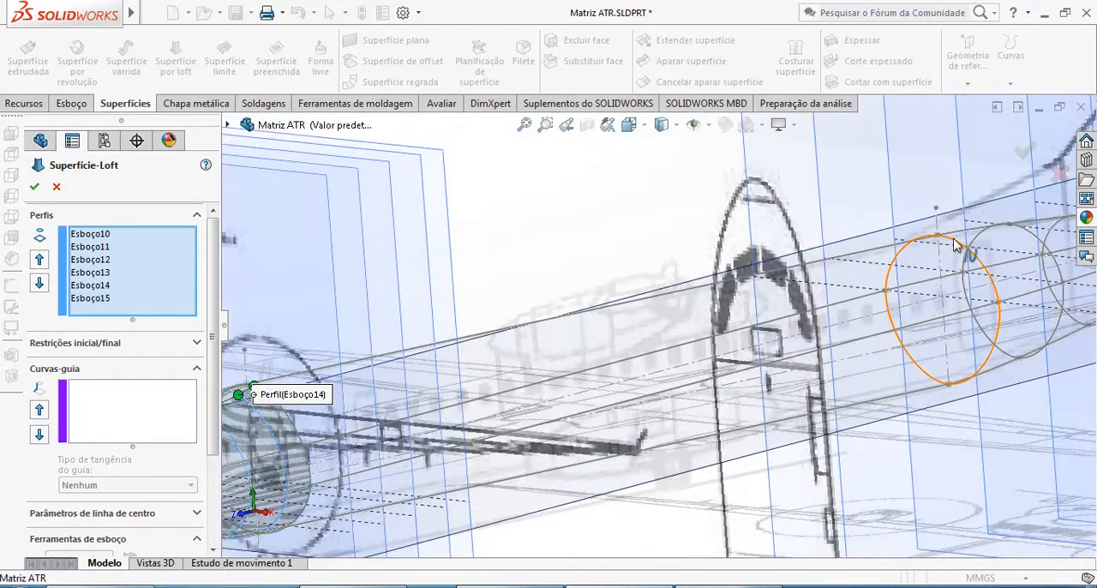
pyautogui.scroll(-3, 926, 249)
pyautogui.scroll(4, 867, 278)
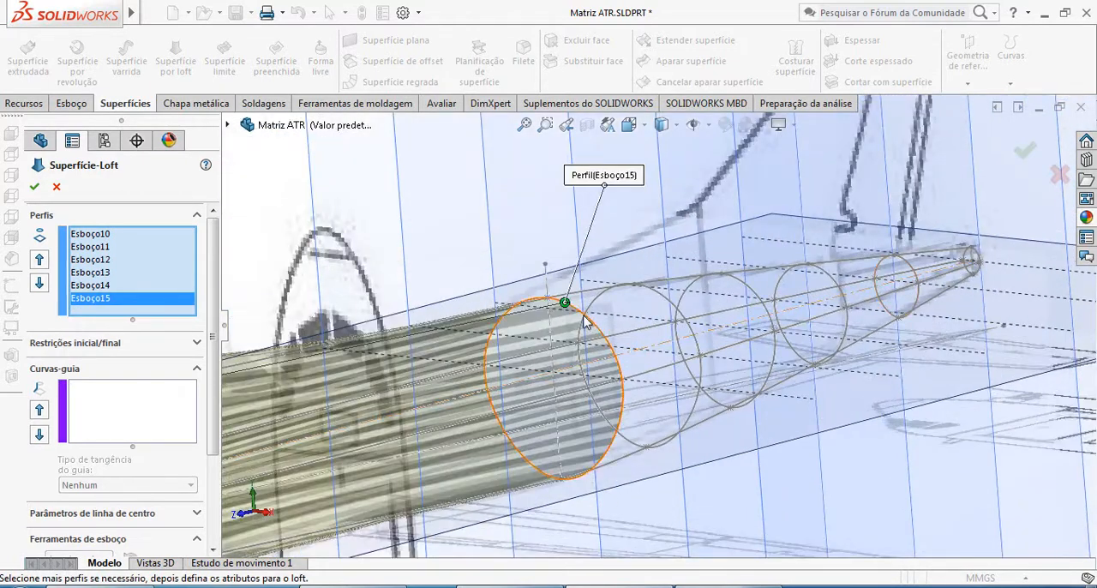
pyautogui.click(662, 297)
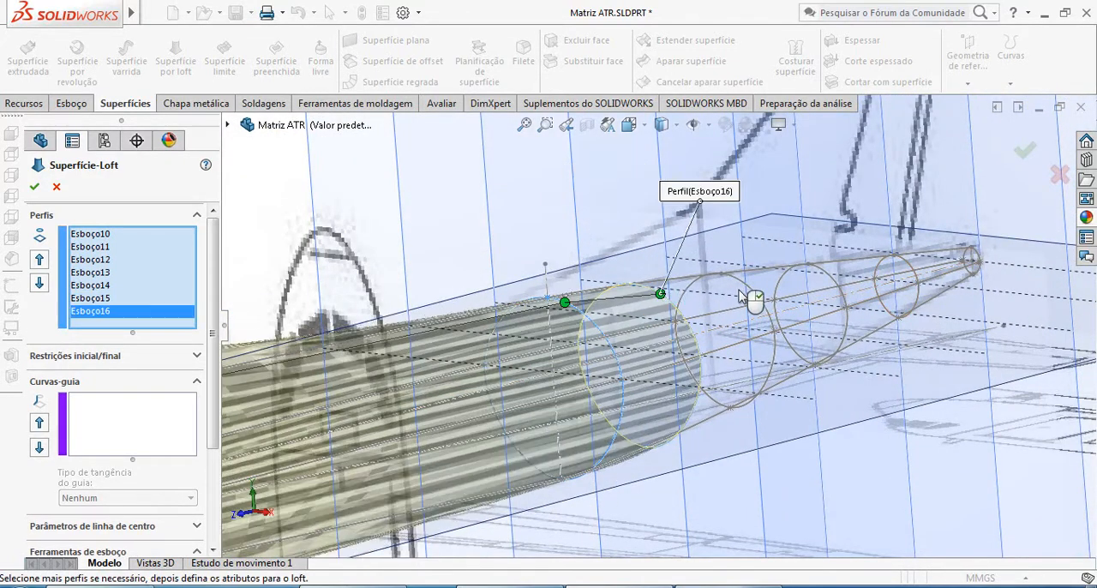
pyautogui.click(748, 292)
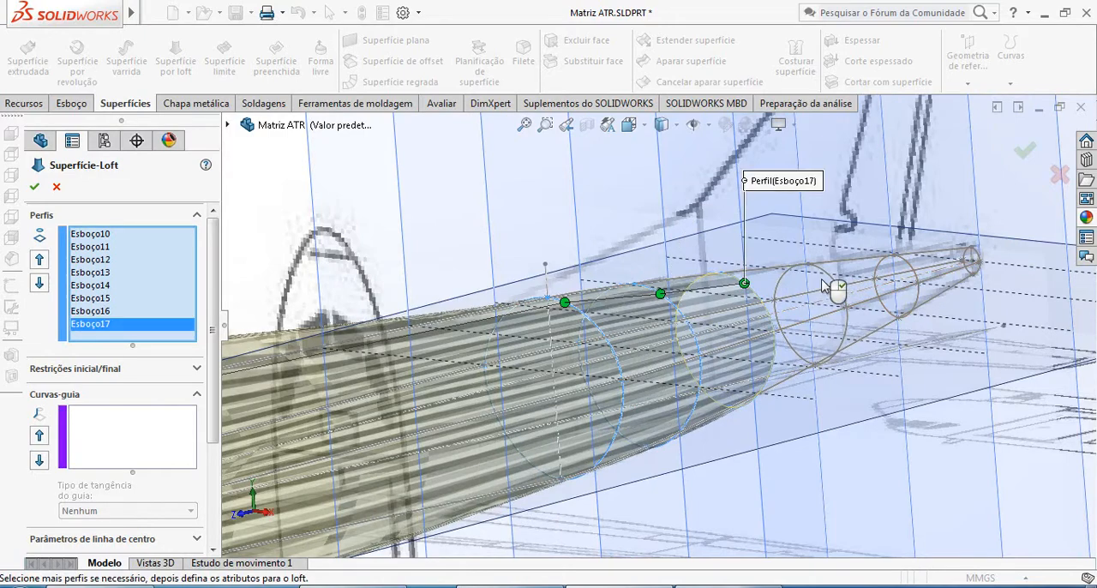
pyautogui.click(827, 279)
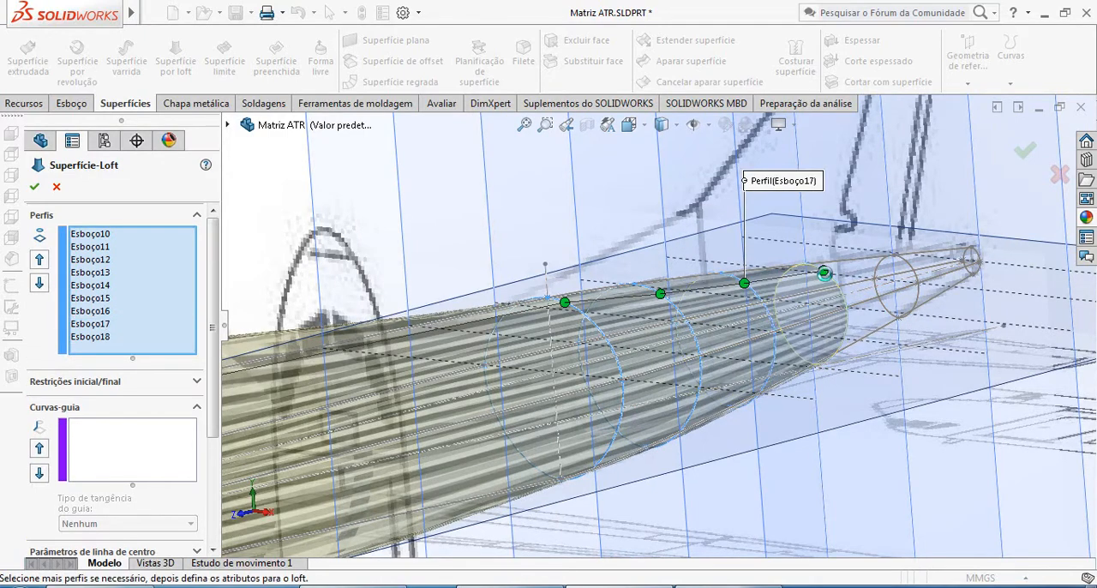
pyautogui.click(904, 267)
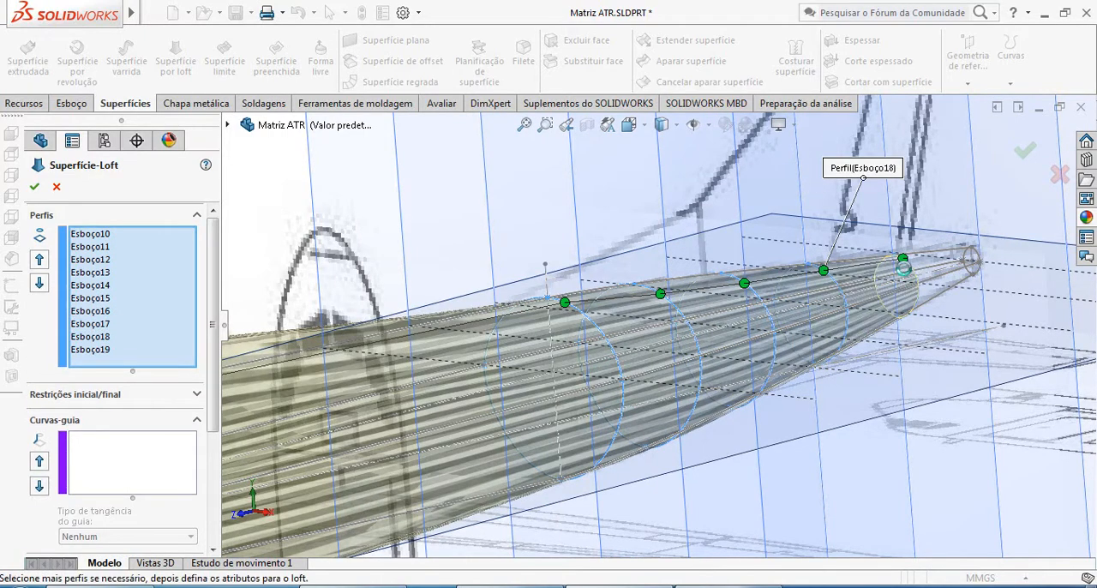
# - Add the straight upper fuselage line between the nose and tail sections as a guide curve of the loft
pyautogui.scroll(5, 651, 416)
pyautogui.scroll(-10, 609, 368)
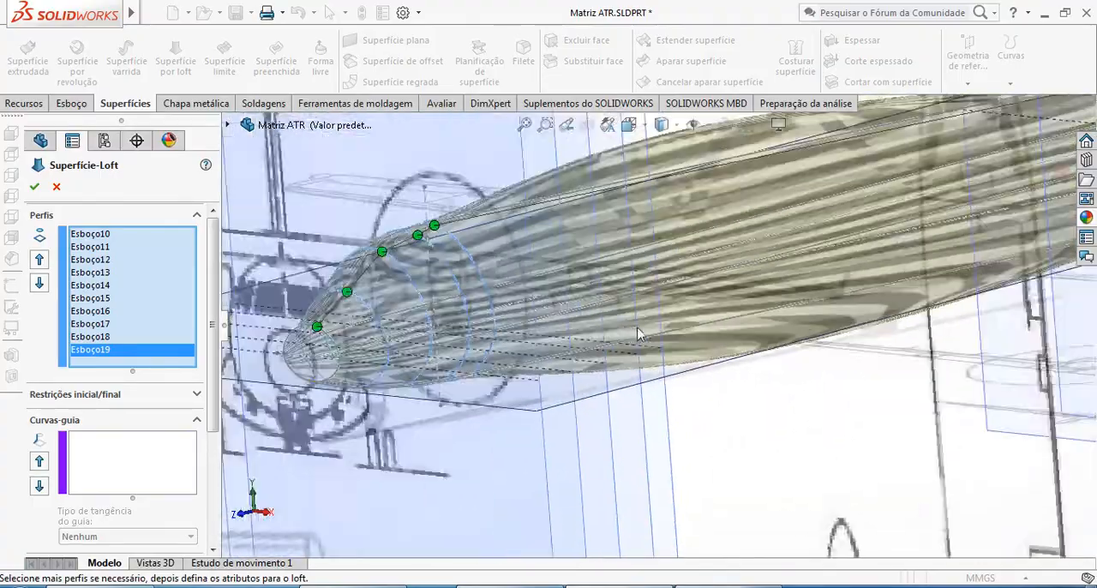
pyautogui.scroll(5, 640, 334)
pyautogui.moveTo(640, 335); pyautogui.dragTo(355, 339, button='middle')
pyautogui.click(100, 478)
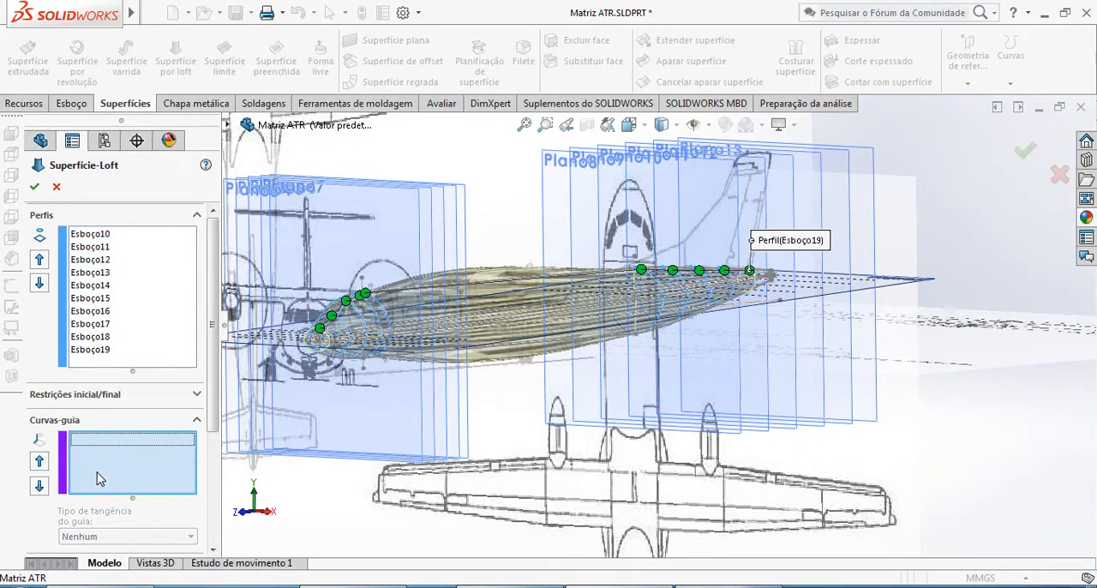
pyautogui.scroll(-3, 614, 283)
pyautogui.scroll(4, 342, 314)
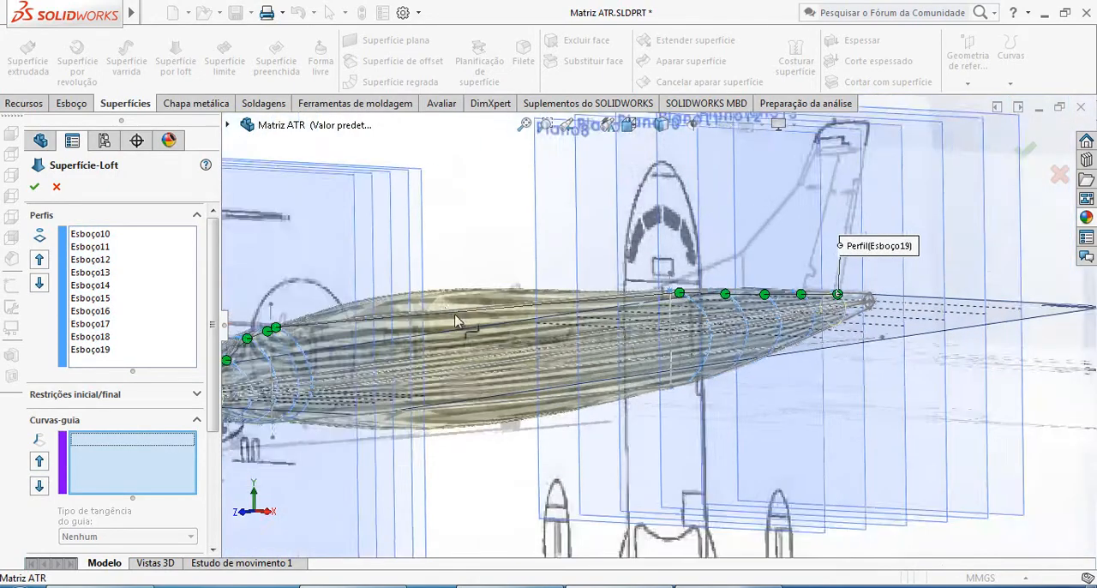
pyautogui.scroll(-3, 462, 330)
pyautogui.click(505, 319)
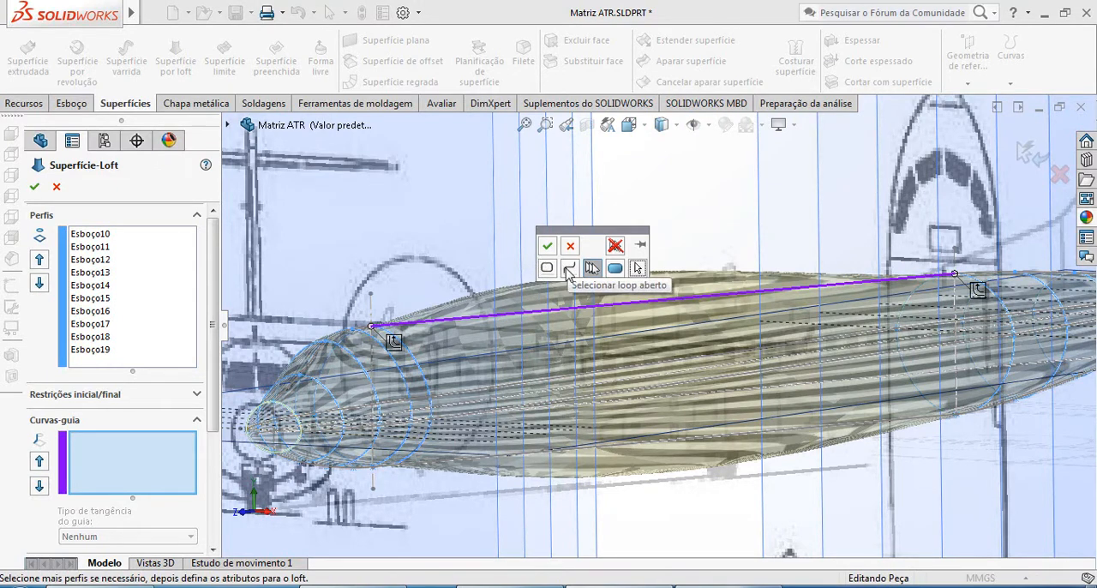
pyautogui.click(548, 248)
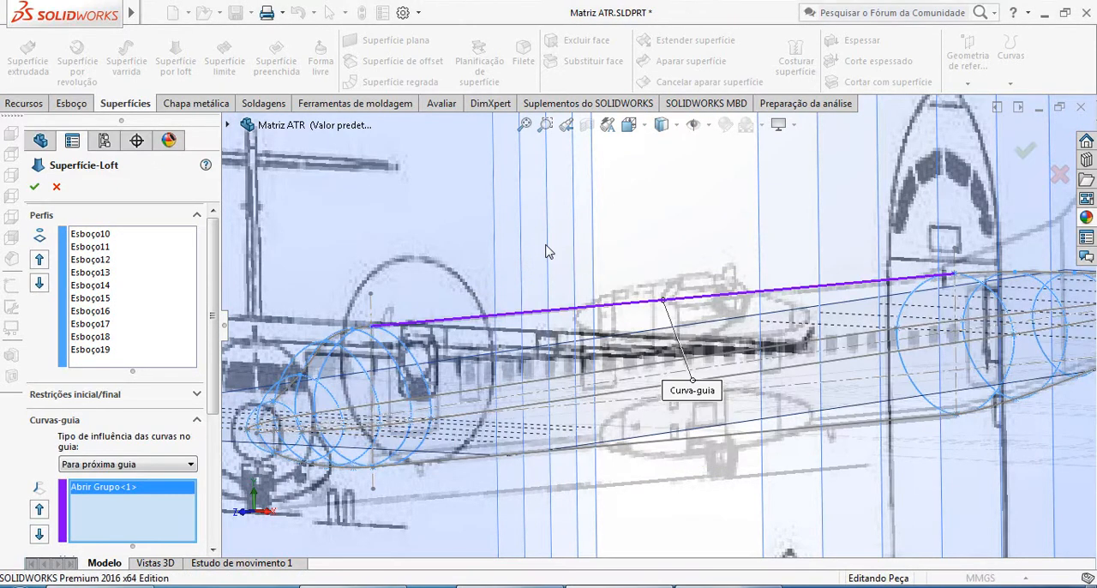
# - Try to collect the upper fuselage profile curves from nose to tail into one guide-curve group for the loft
pyautogui.click(347, 341)
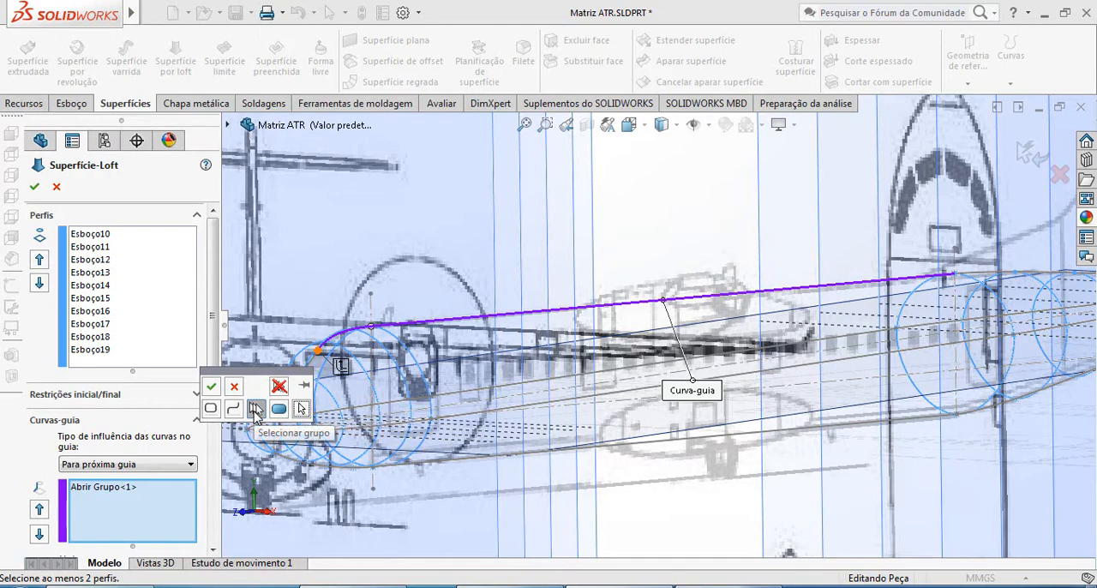
pyautogui.click(256, 409)
pyautogui.scroll(3, 589, 345)
pyautogui.scroll(-3, 864, 311)
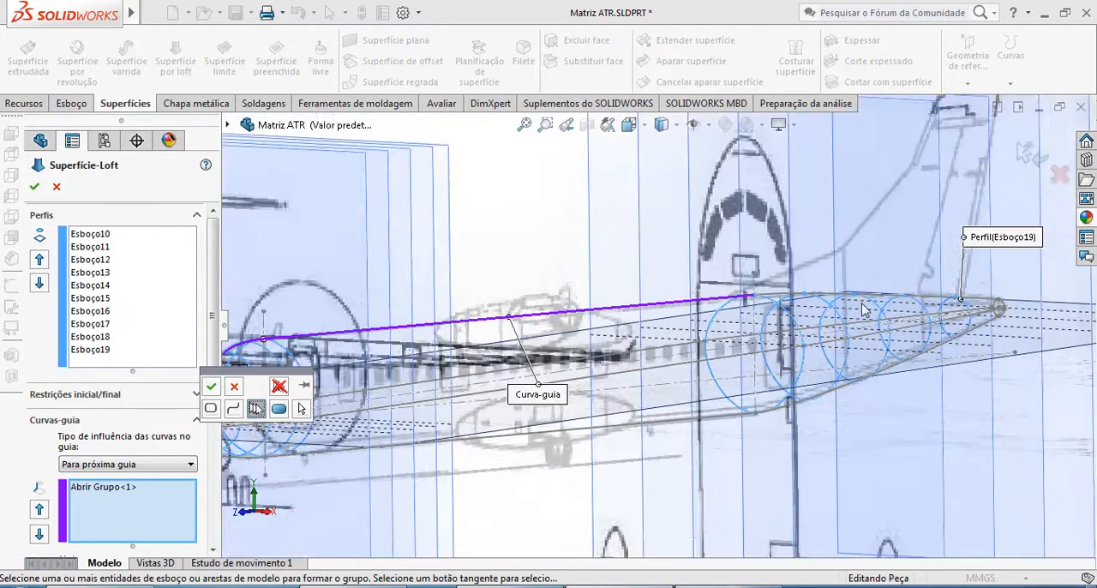
pyautogui.click(729, 297)
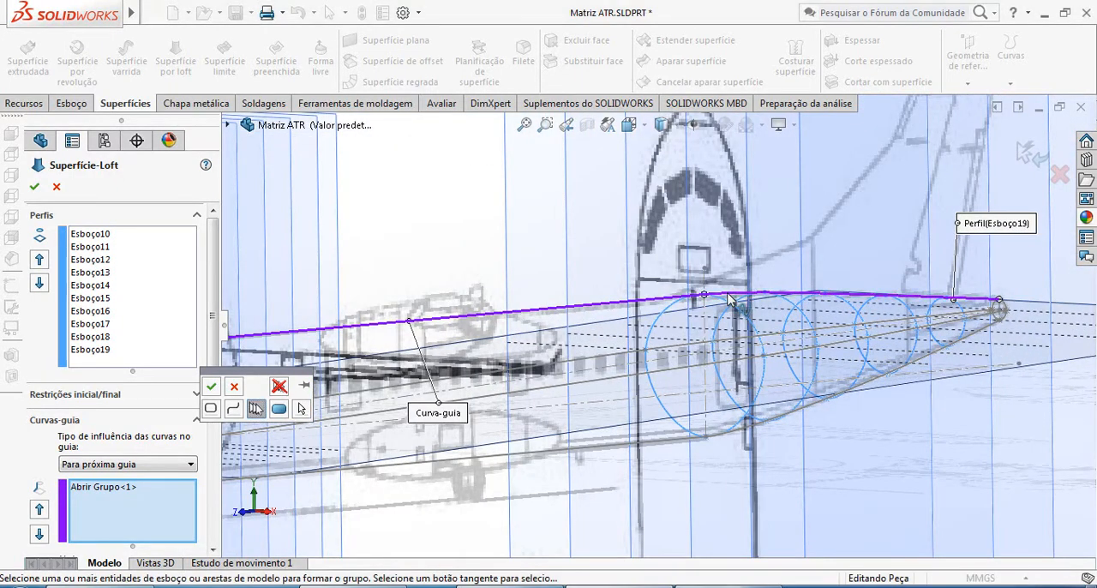
pyautogui.scroll(4, 730, 297)
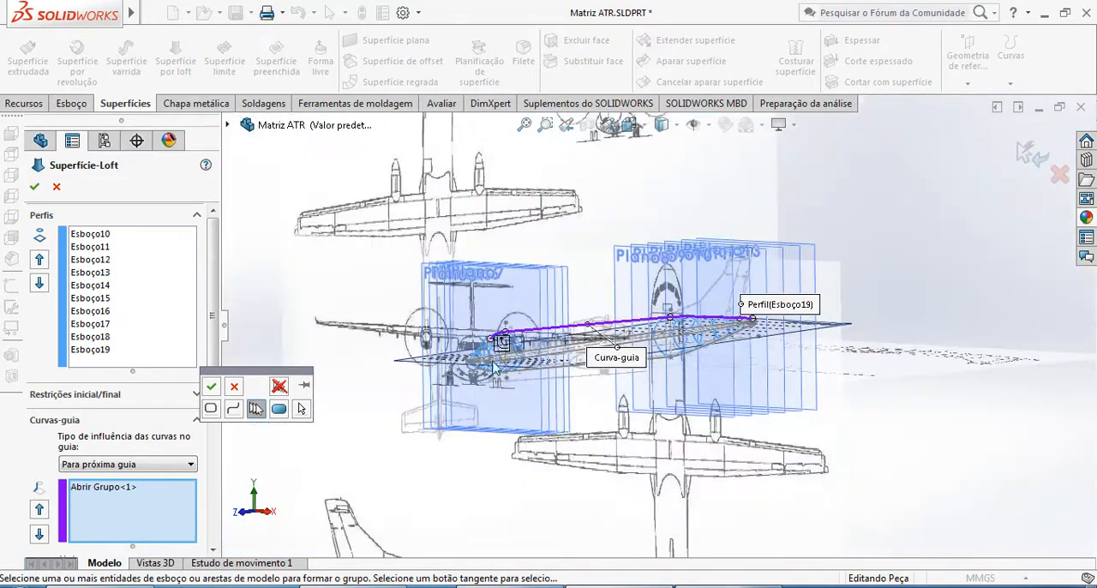
pyautogui.scroll(-4, 556, 333)
pyautogui.scroll(-2, 556, 332)
pyautogui.click(575, 309)
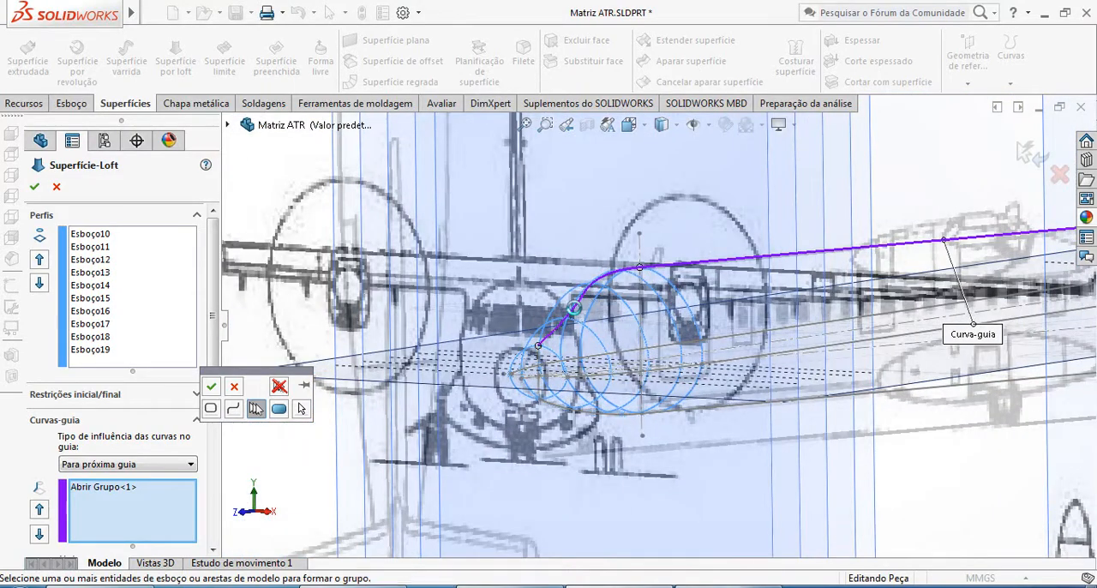
# - Try to add the lower fuselage profile curves from nose to tail to the same guide-curve group and accept it
pyautogui.click(589, 415)
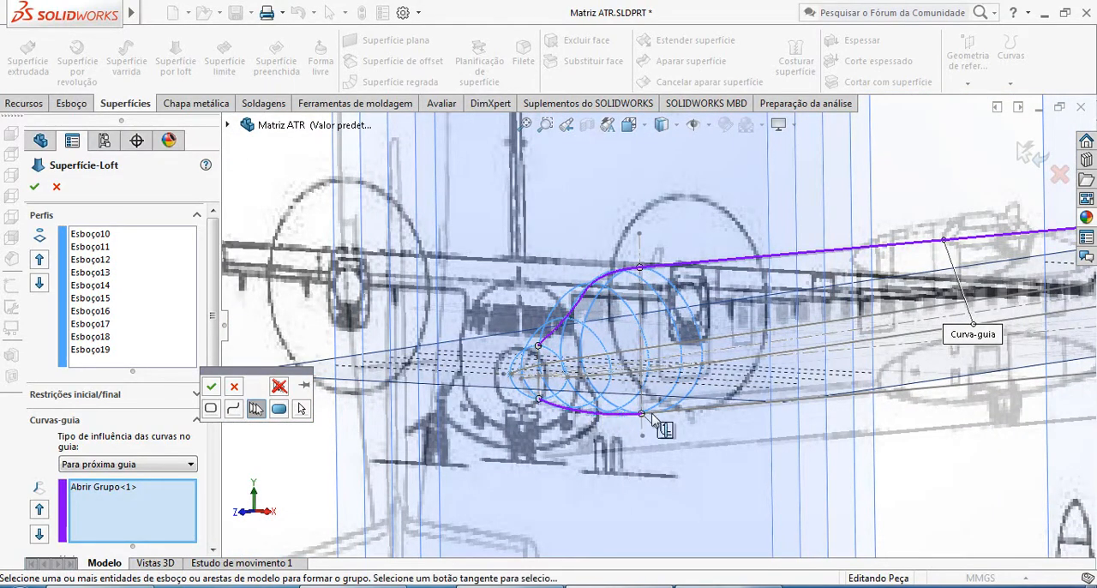
pyautogui.click(768, 422)
pyautogui.scroll(4, 1023, 397)
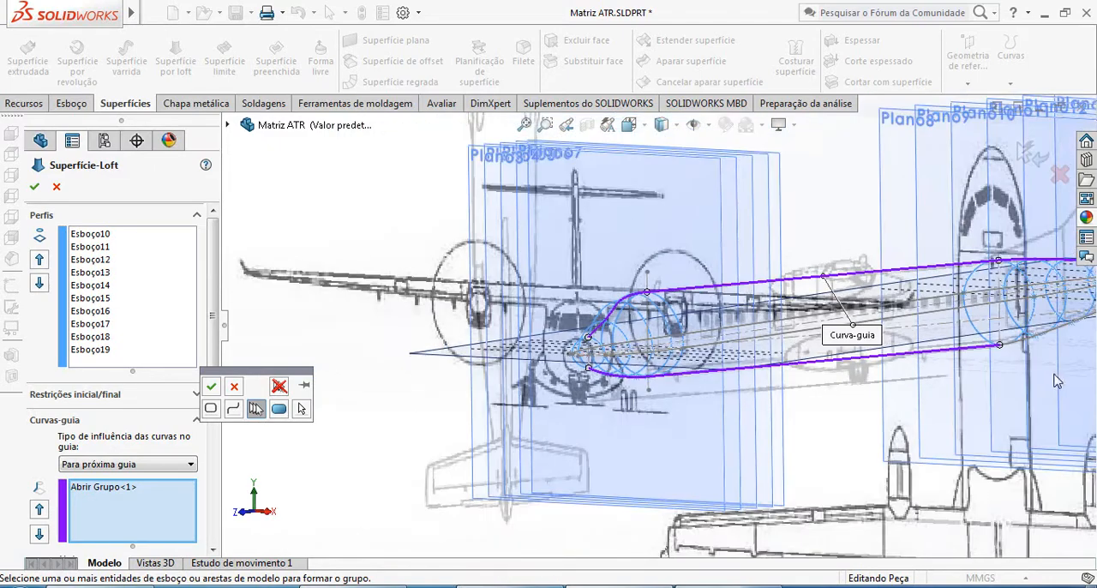
pyautogui.click(1015, 343)
pyautogui.scroll(4, 656, 326)
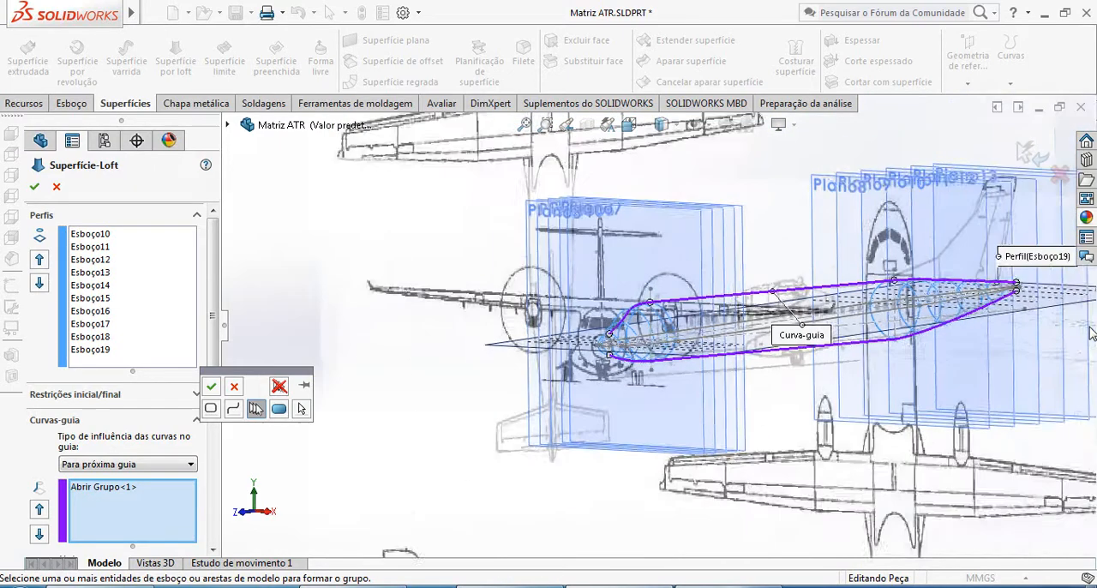
pyautogui.scroll(2, 912, 360)
pyautogui.scroll(-2, 895, 342)
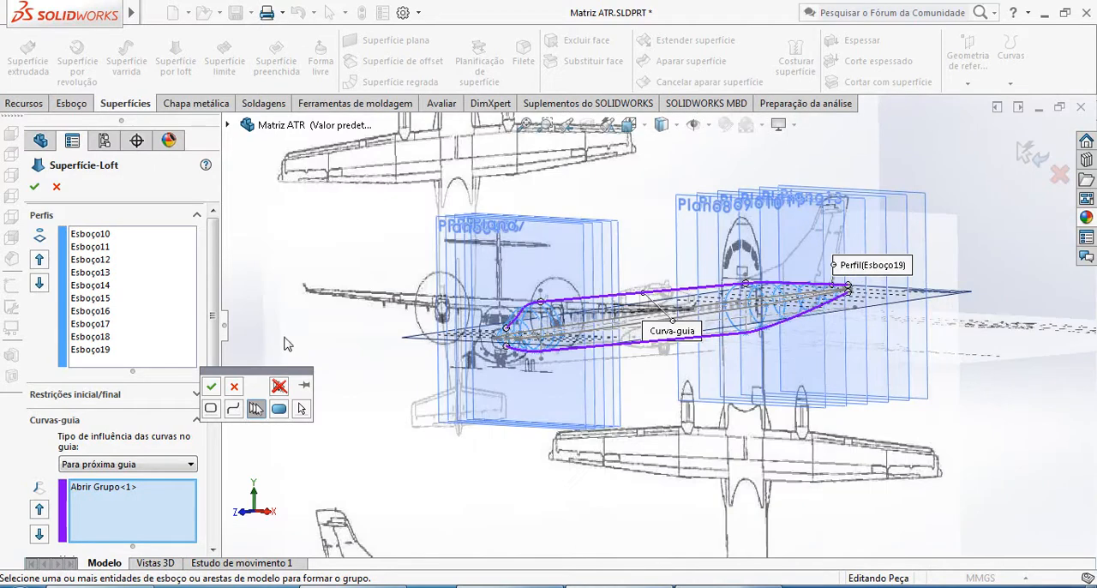
pyautogui.click(211, 386)
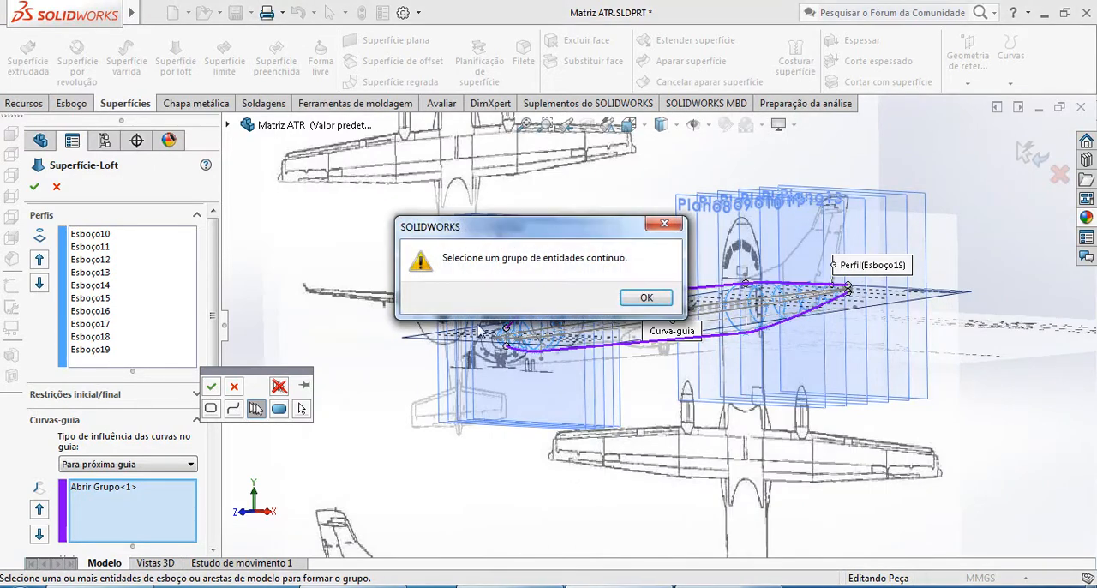
pyautogui.click(647, 299)
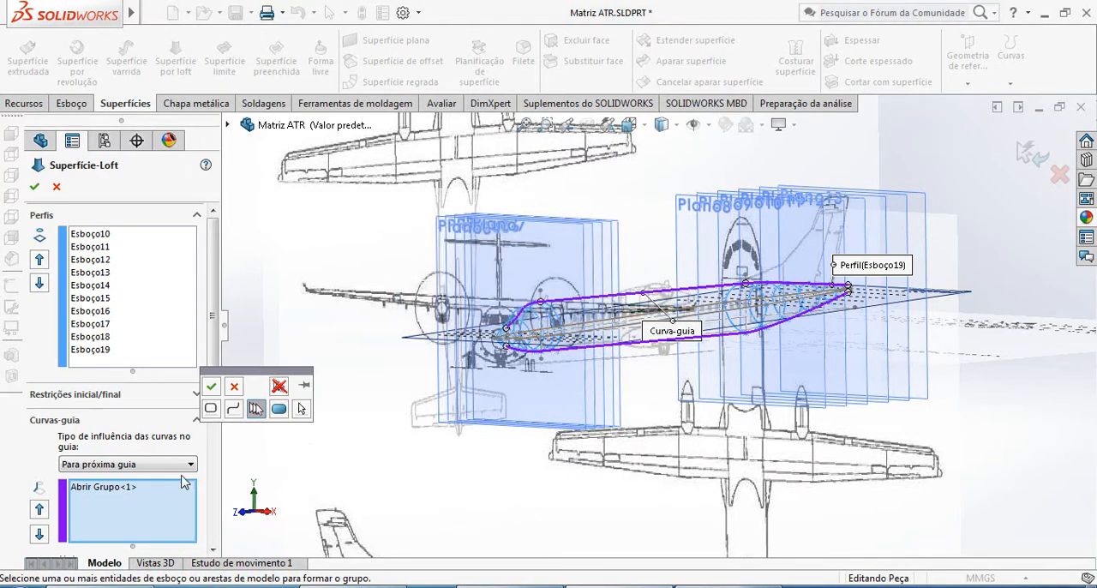
pyautogui.click(214, 387)
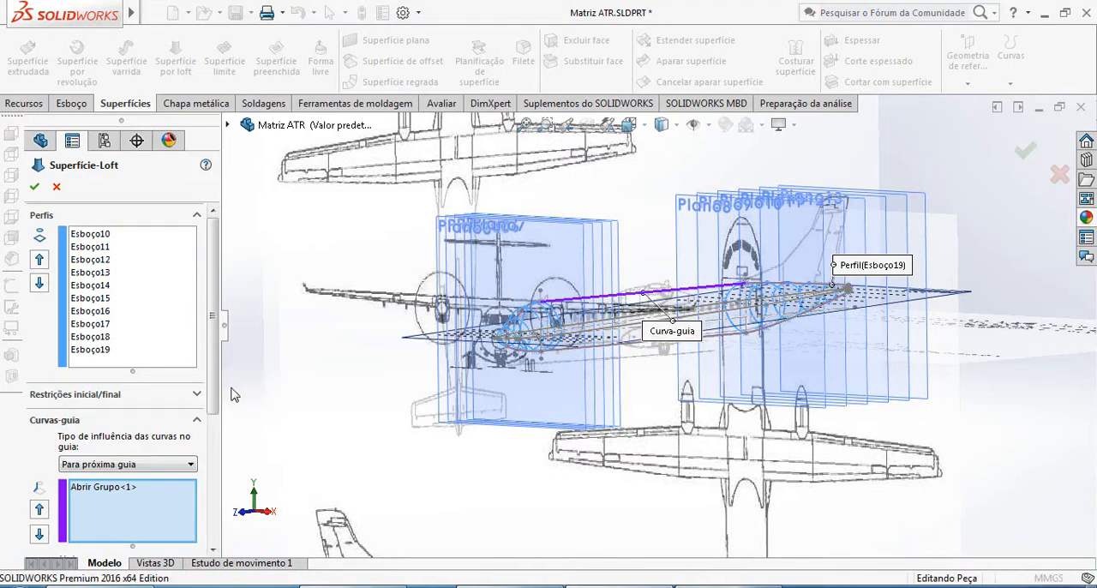
# - Remove the upper-line guide curve from the loft and examine the fuselage preview without guides
pyautogui.click(87, 487)
pyautogui.press('Delete')
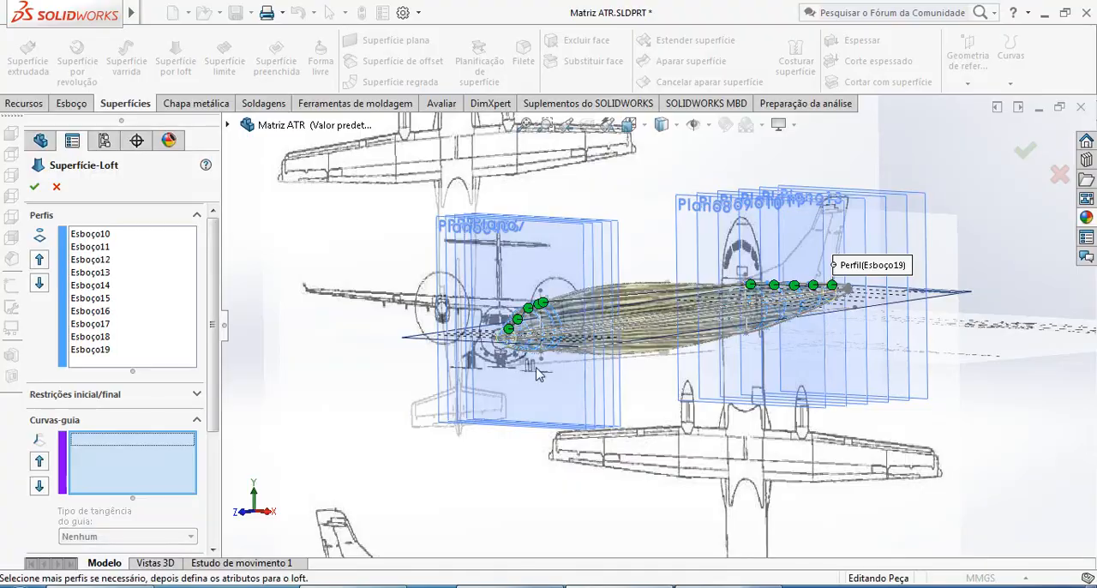
pyautogui.scroll(-5, 530, 355)
pyautogui.scroll(3, 530, 356)
pyautogui.moveTo(708, 320); pyautogui.dragTo(652, 340, button='middle')
pyautogui.scroll(6, 653, 341)
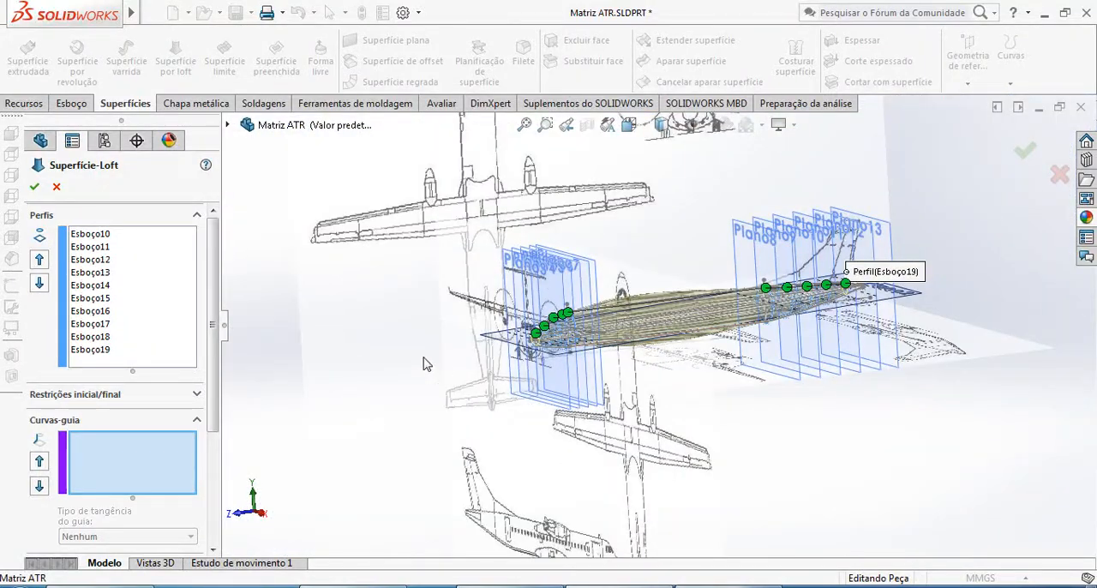
pyautogui.scroll(-6, 662, 371)
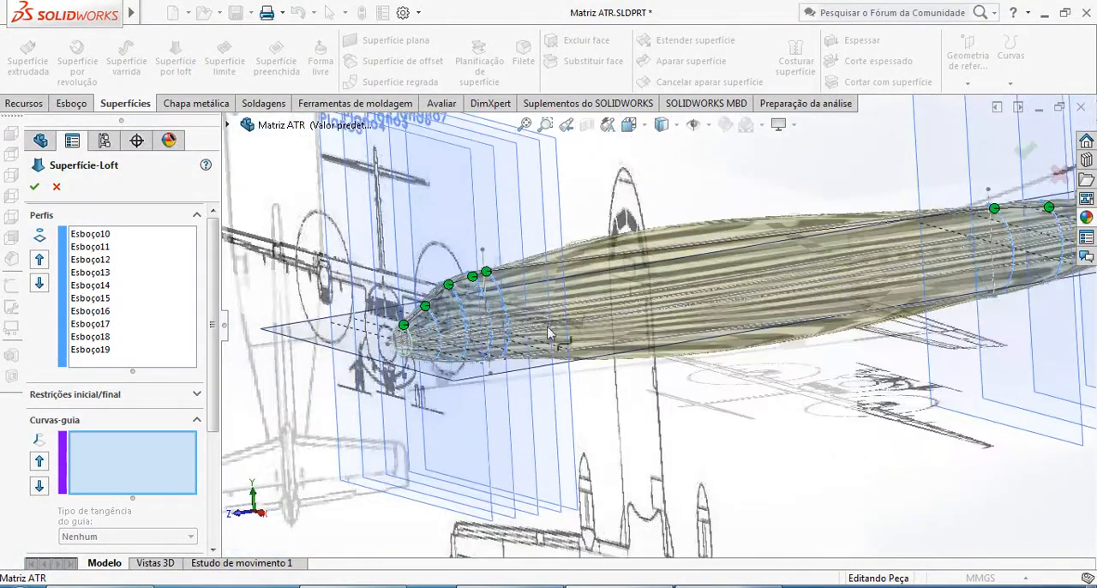
pyautogui.scroll(3, 923, 292)
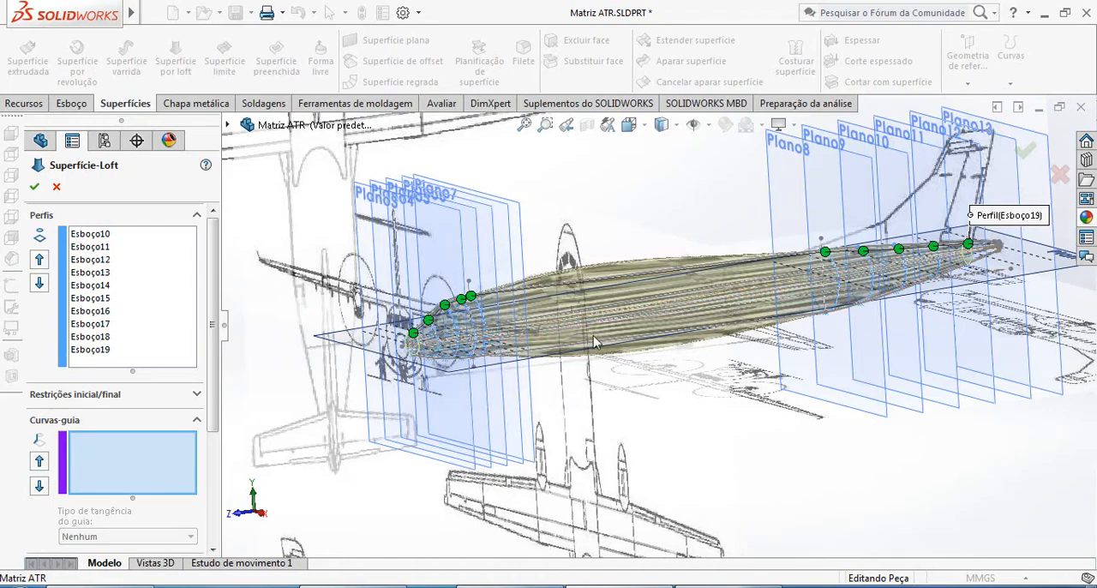
pyautogui.scroll(2, 583, 391)
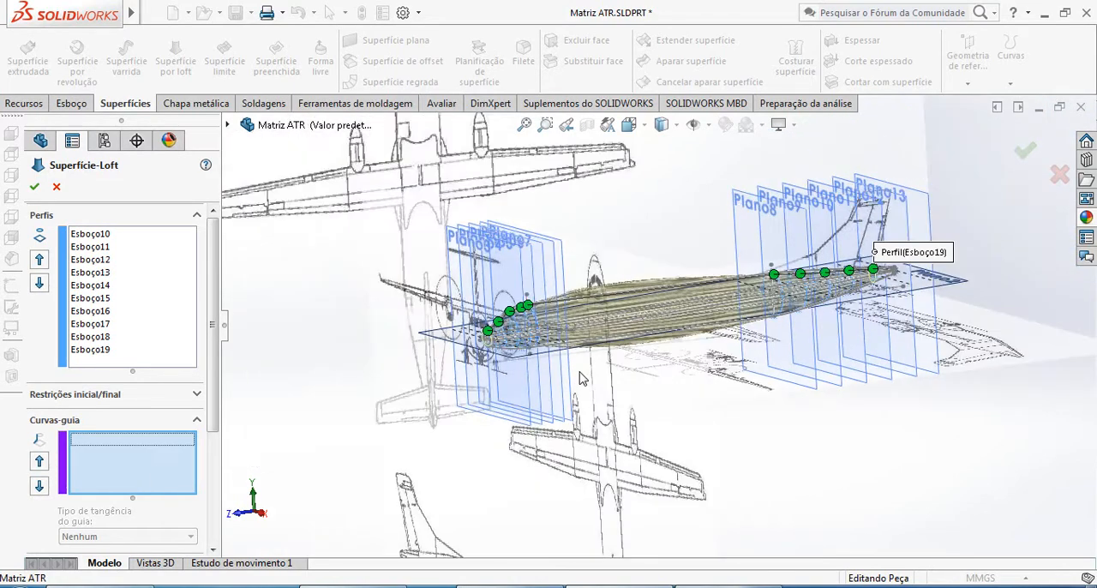
# - Add the fuselage's side outline, from nose to tail, as an open-loop guide curve of the loft
pyautogui.moveTo(583, 376); pyautogui.dragTo(595, 468, button='middle')
pyautogui.scroll(3, 598, 446)
pyautogui.scroll(-2, 613, 264)
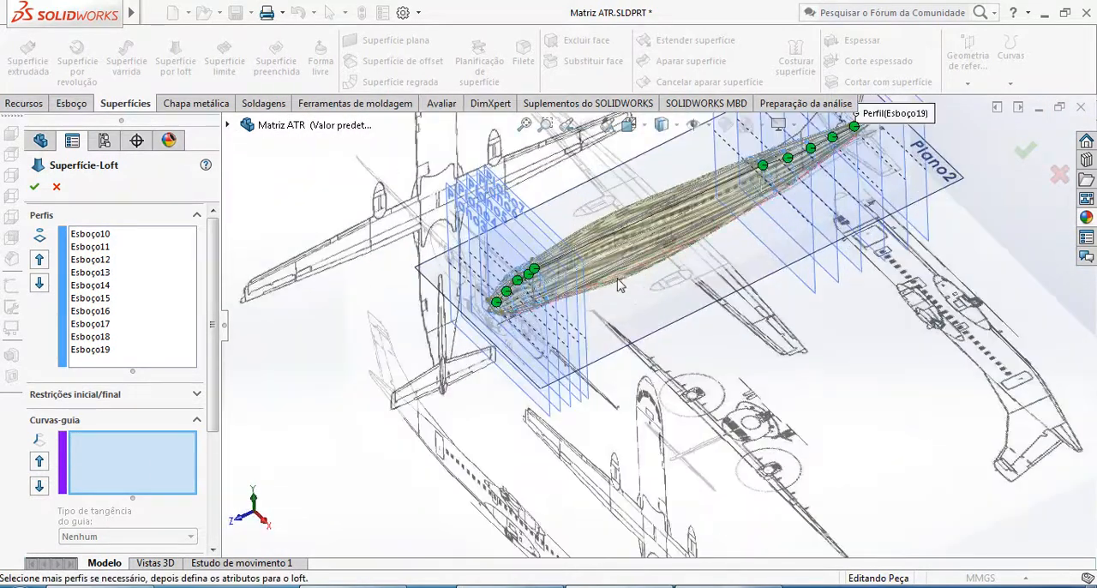
pyautogui.click(602, 281)
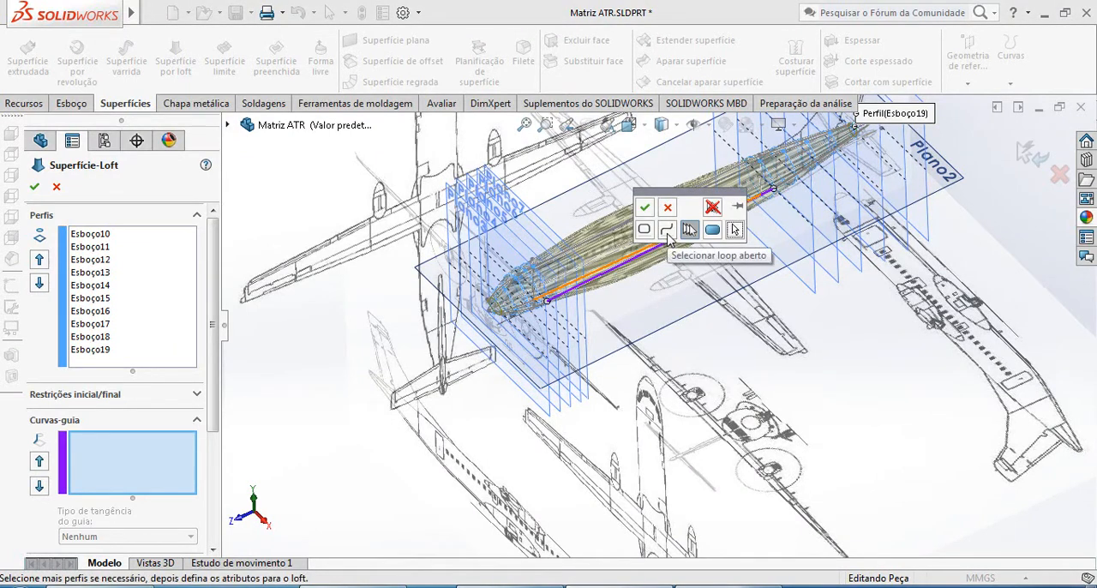
pyautogui.click(667, 231)
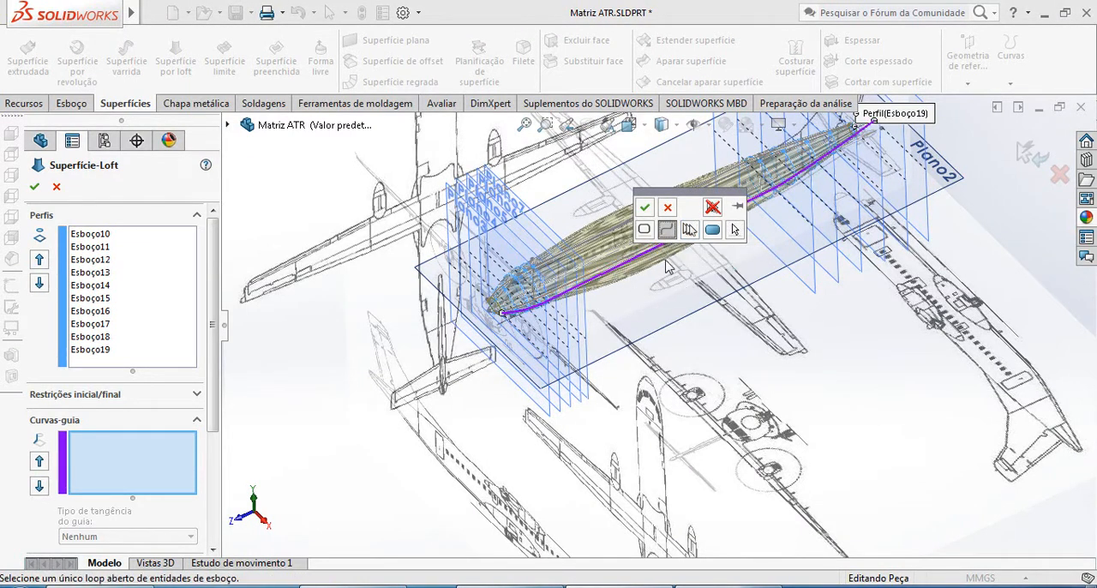
pyautogui.scroll(2, 637, 280)
pyautogui.click(646, 208)
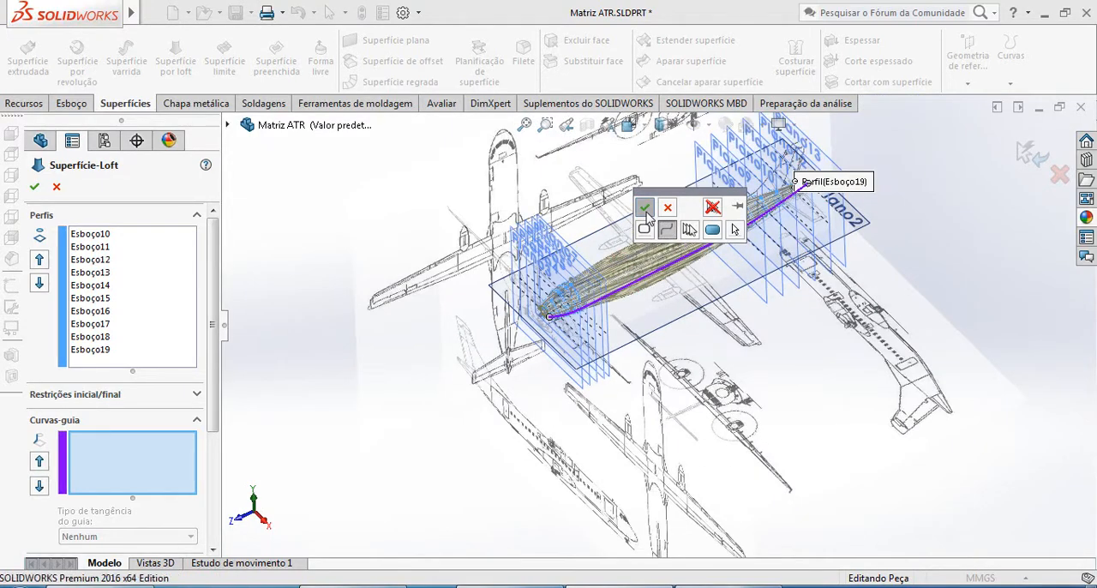
# - Try the opposite side outline of the fuselage as a second open-loop guide curve, and cancel the loft
pyautogui.scroll(-4, 642, 262)
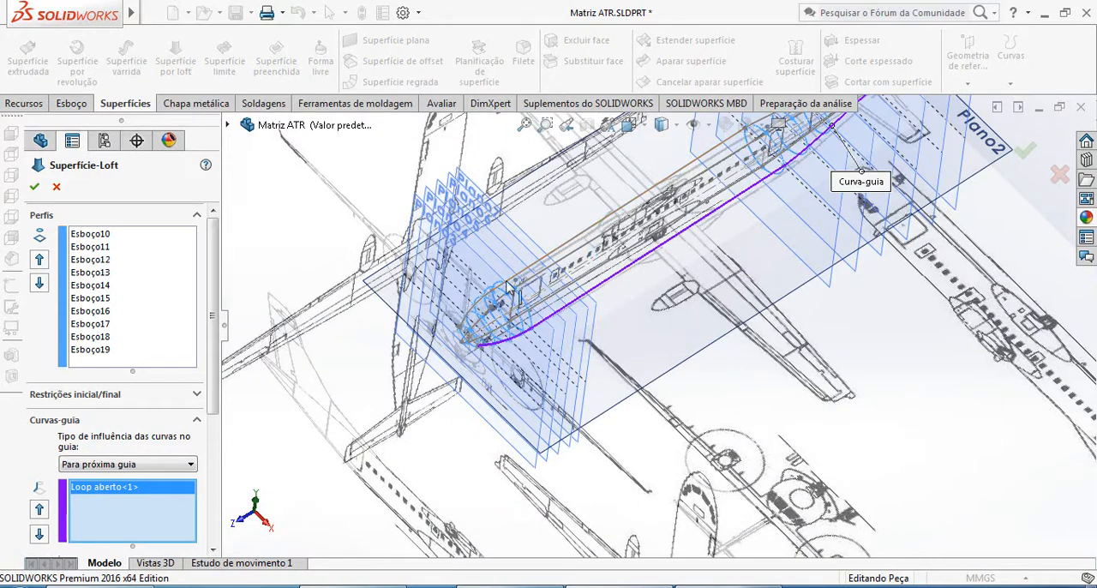
pyautogui.click(558, 257)
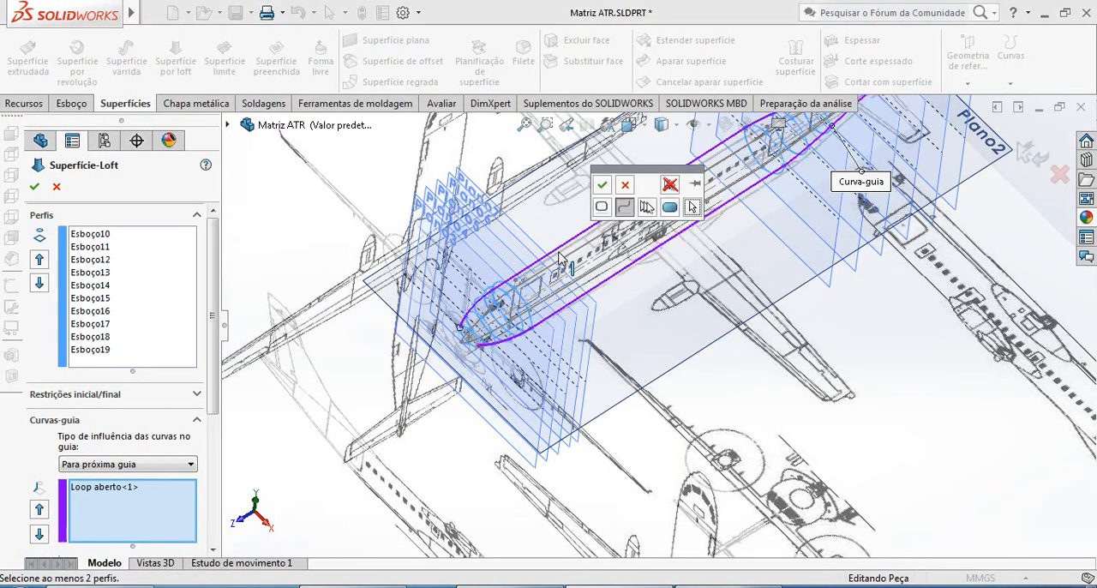
pyautogui.click(602, 186)
pyautogui.moveTo(605, 193); pyautogui.dragTo(690, 261, button='middle')
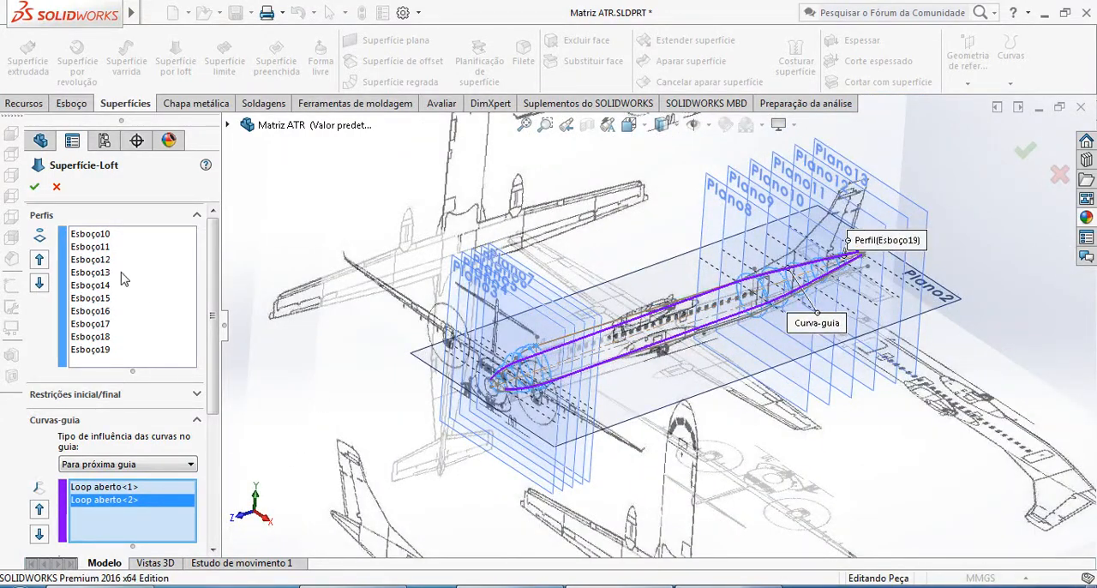
pyautogui.click(56, 187)
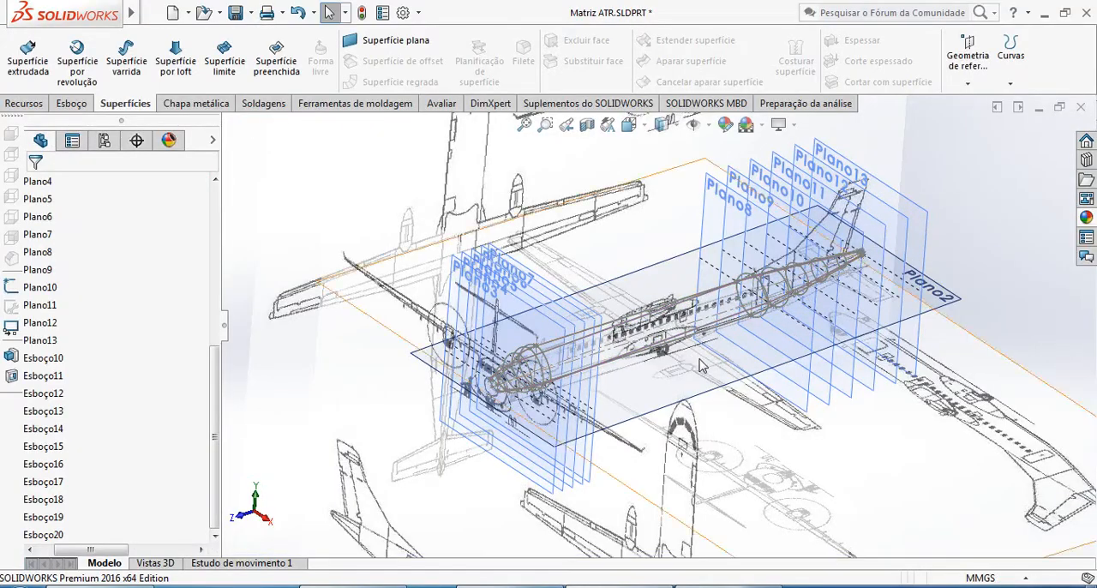
# - Save the part, rebuilding it first
pyautogui.moveTo(545, 317); pyautogui.dragTo(570, 257, button='middle')
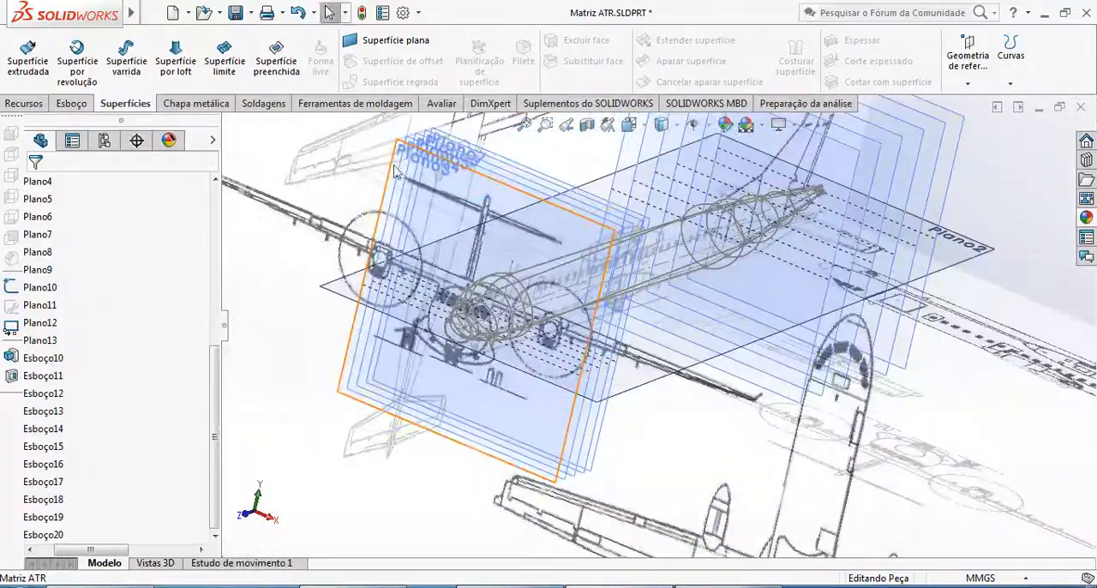
pyautogui.click(236, 12)
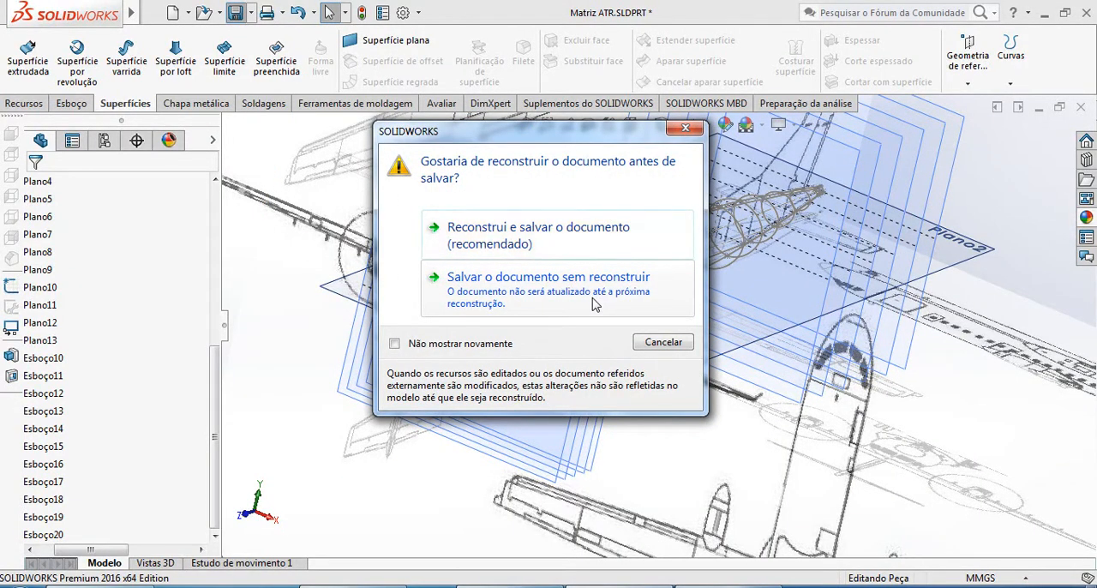
pyautogui.click(524, 244)
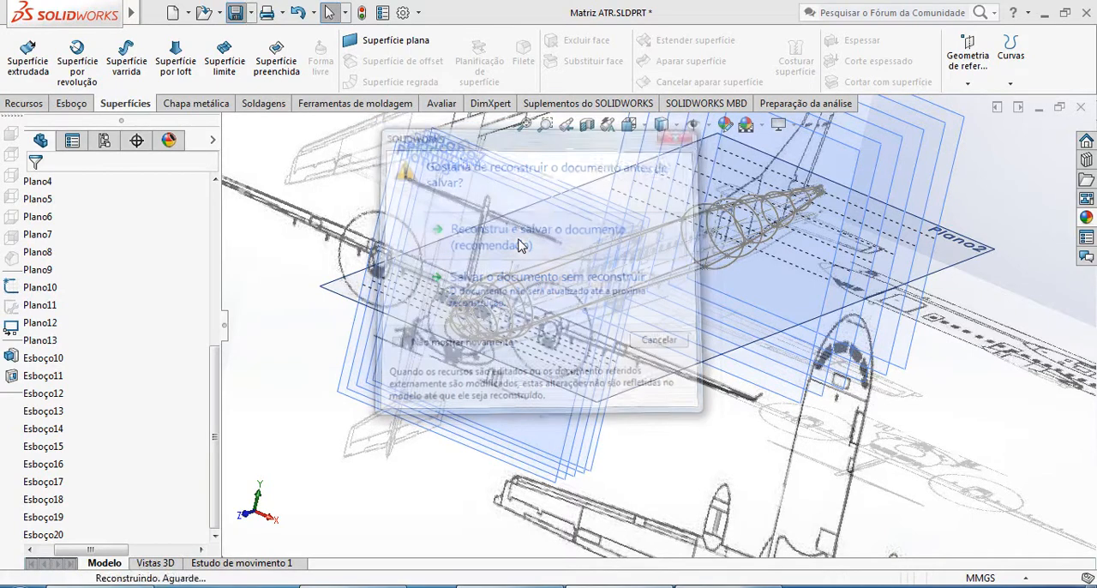